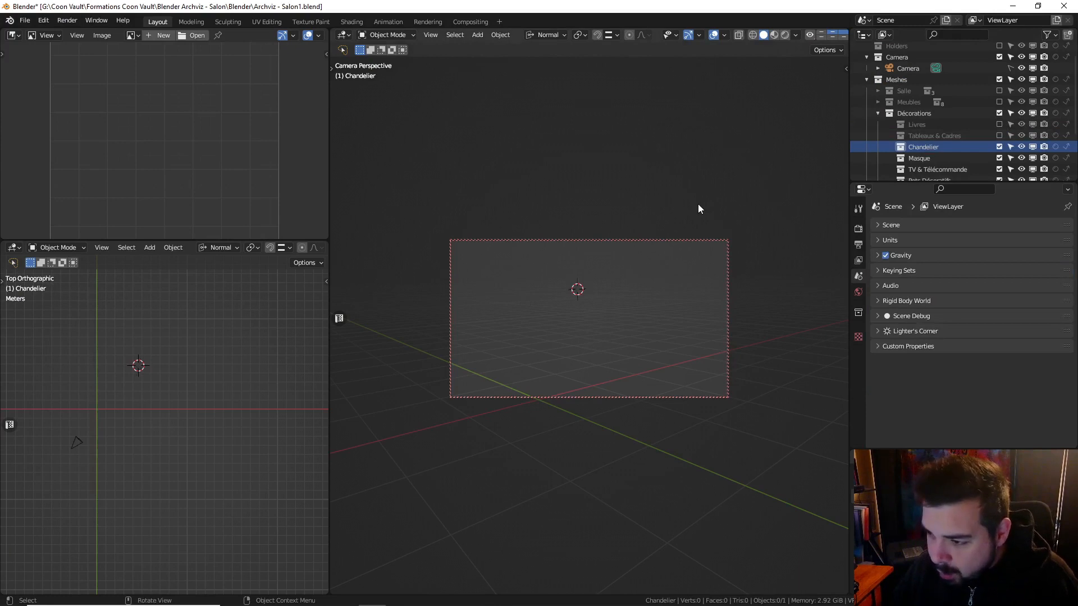
Reset the 3D cursor to the world origin and add a NURBS Path there in front view
{"action": "key", "text": "shift+c"}
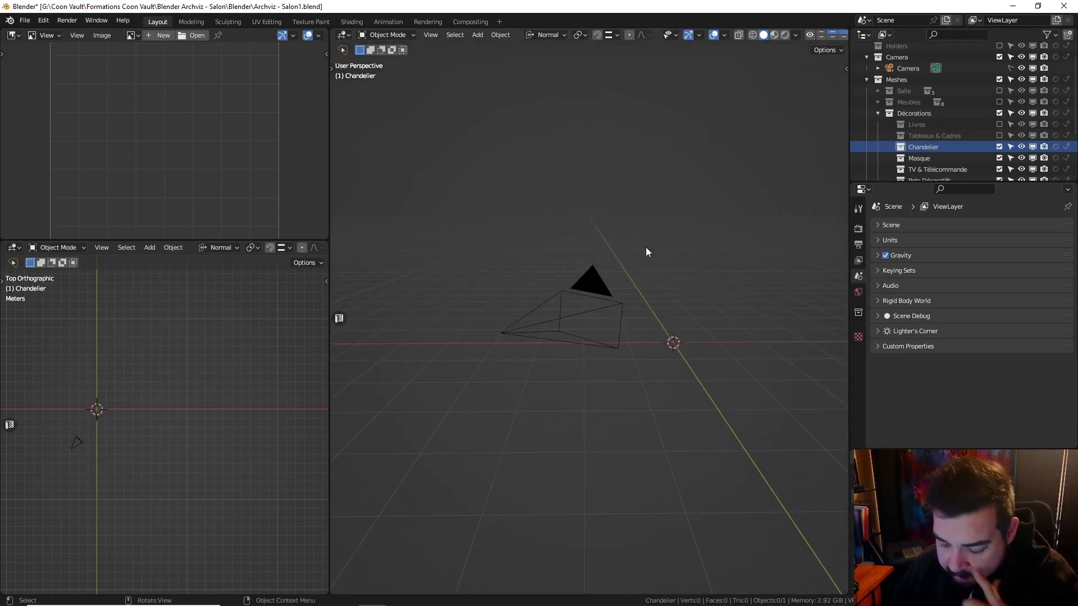
{"action": "key", "text": "KP_1"}
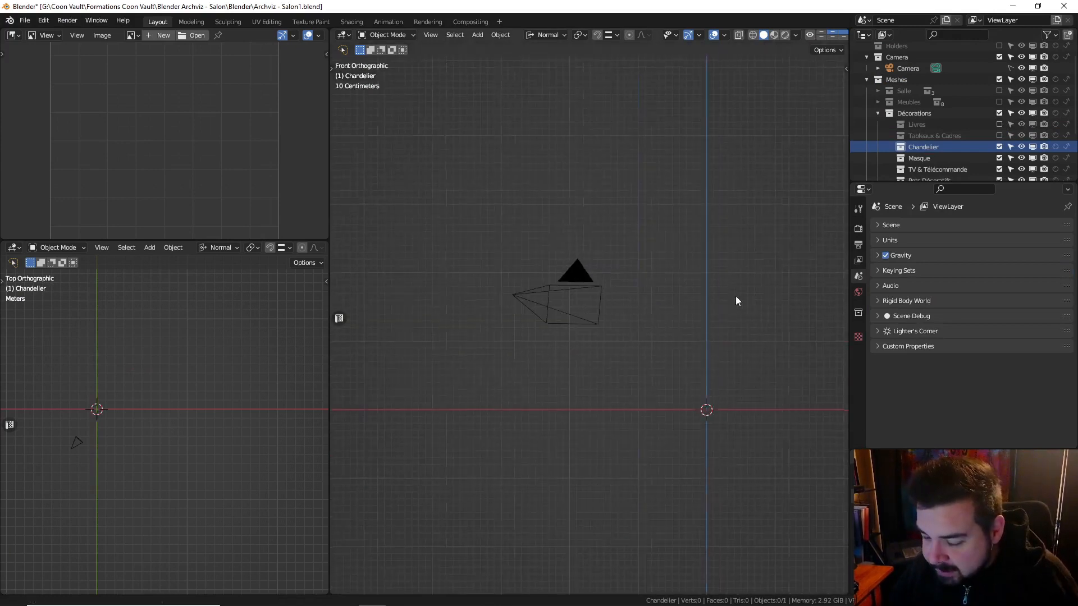
{"action": "middle_click_drag", "start_coordinate": [735, 295], "coordinate": [541, 257], "text": "shift"}
{"action": "key", "text": "shift+a"}
{"action": "mouse_move", "coordinate": [521, 268]}
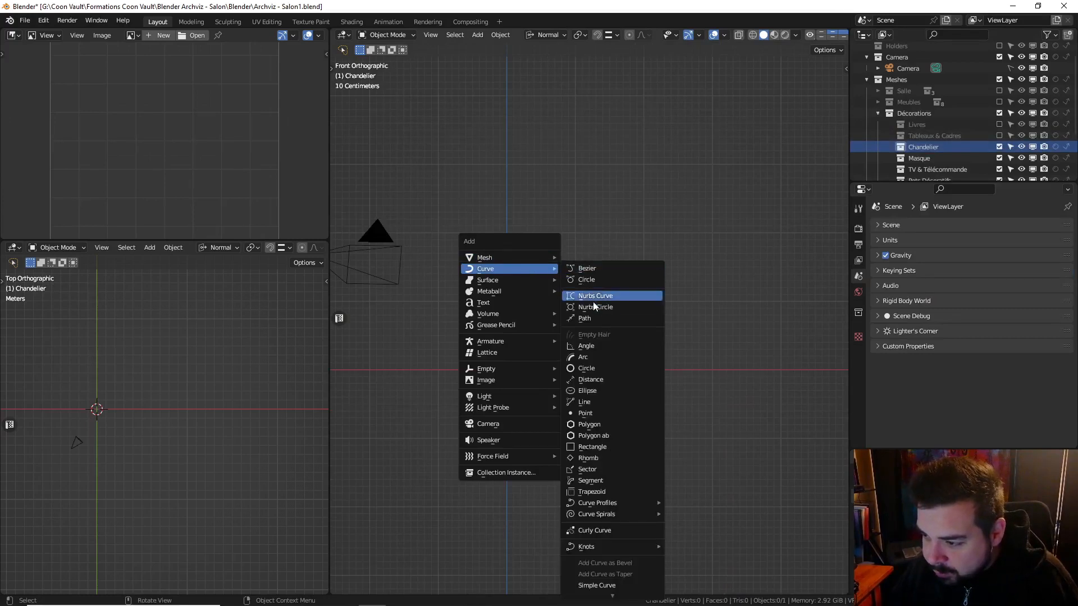
{"action": "left_click", "coordinate": [594, 318]}
Enable the Screencast Keys display in the viewport
{"action": "key", "text": "n"}
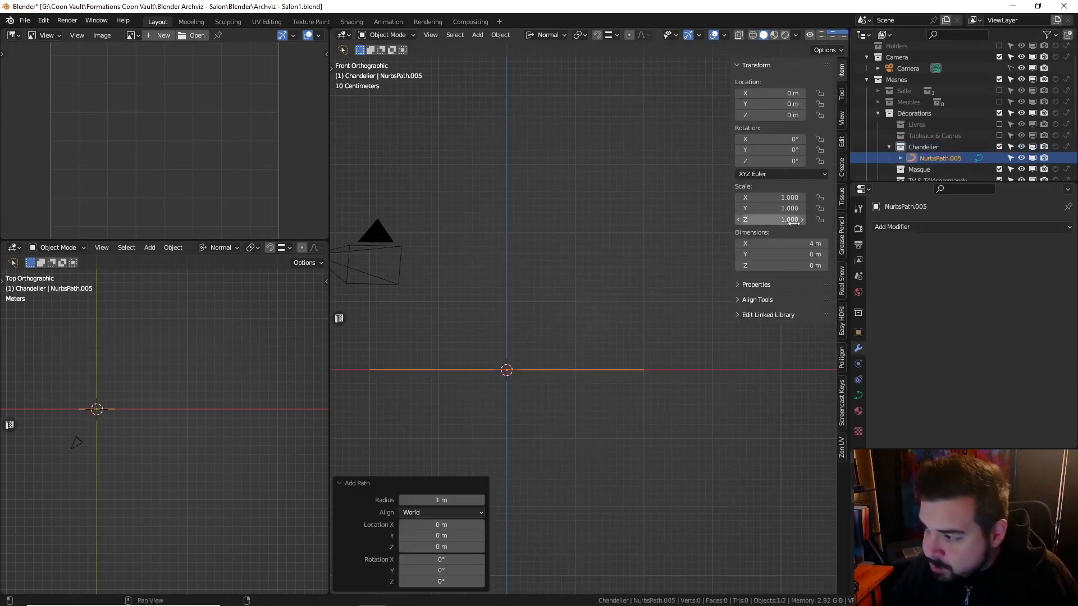
{"action": "left_click", "coordinate": [841, 403]}
{"action": "left_click", "coordinate": [745, 65]}
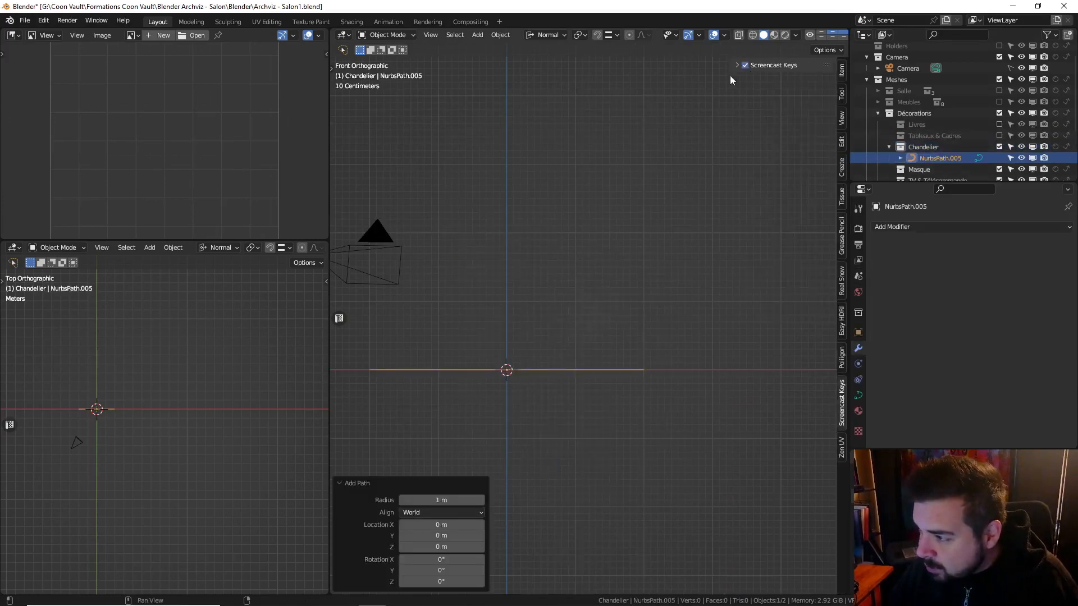
{"action": "key", "text": "n"}
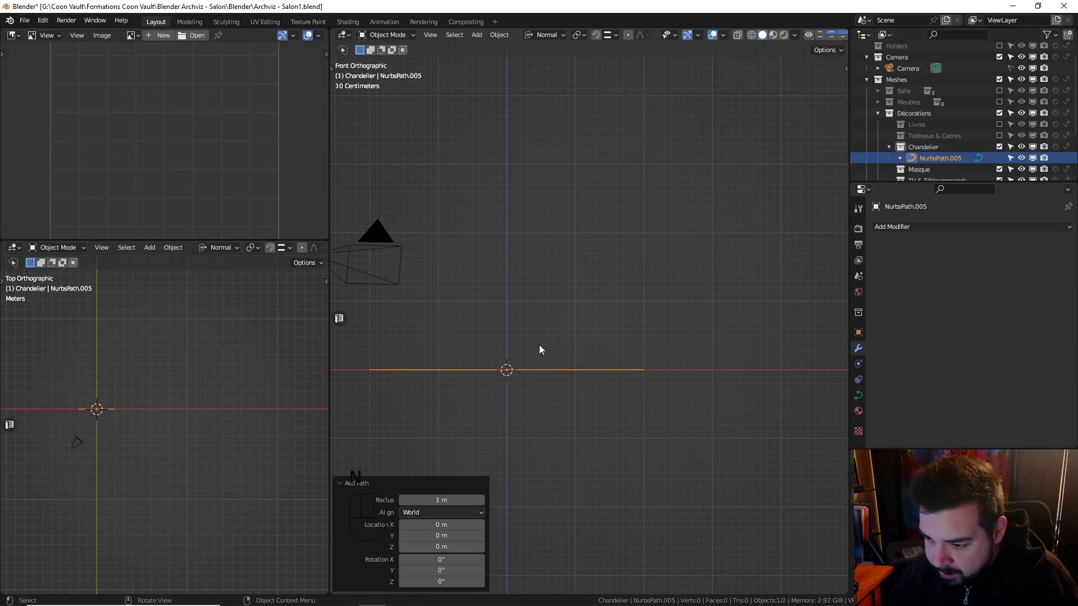
Enter Edit Mode on the path and turn on the display of curve normals
{"action": "scroll", "coordinate": [538, 348], "scroll_direction": "up", "scroll_amount": 3}
{"action": "middle_click_drag", "start_coordinate": [538, 348], "coordinate": [636, 277], "text": "shift"}
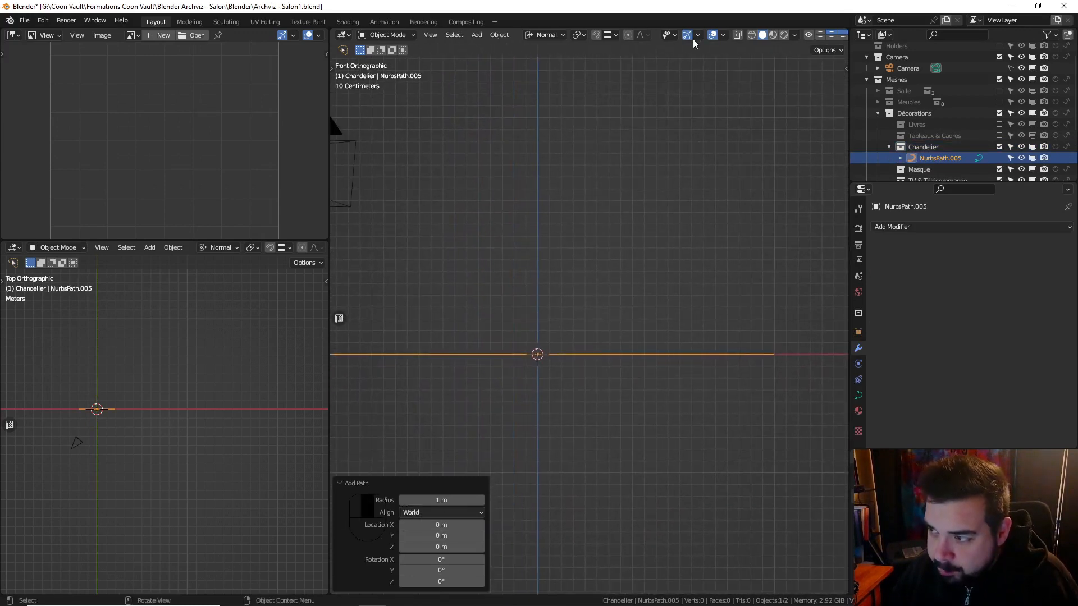
{"action": "left_click", "coordinate": [722, 36]}
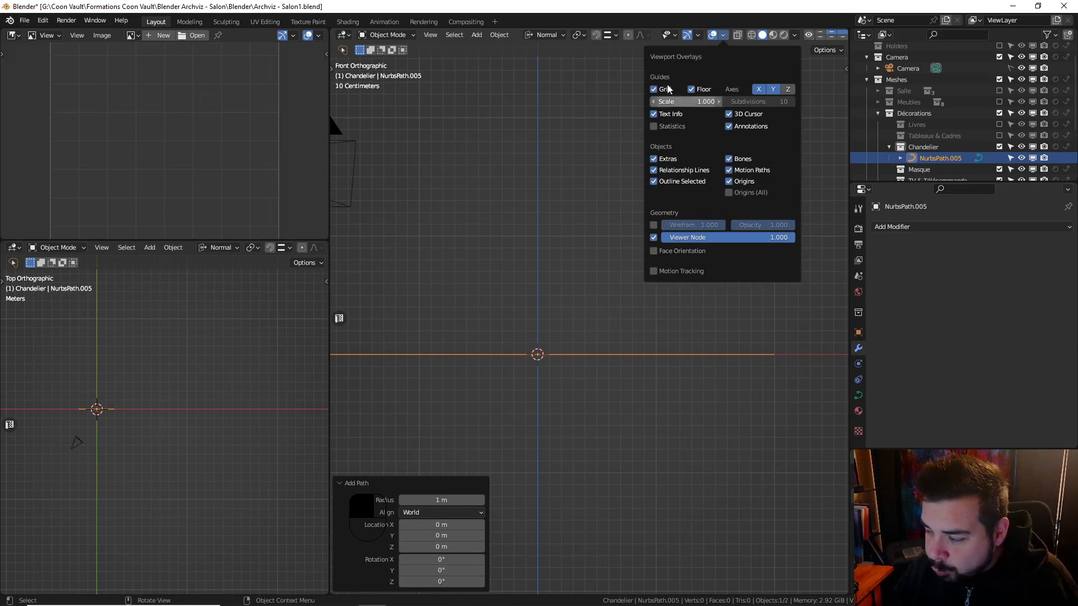
{"action": "key", "text": "Tab"}
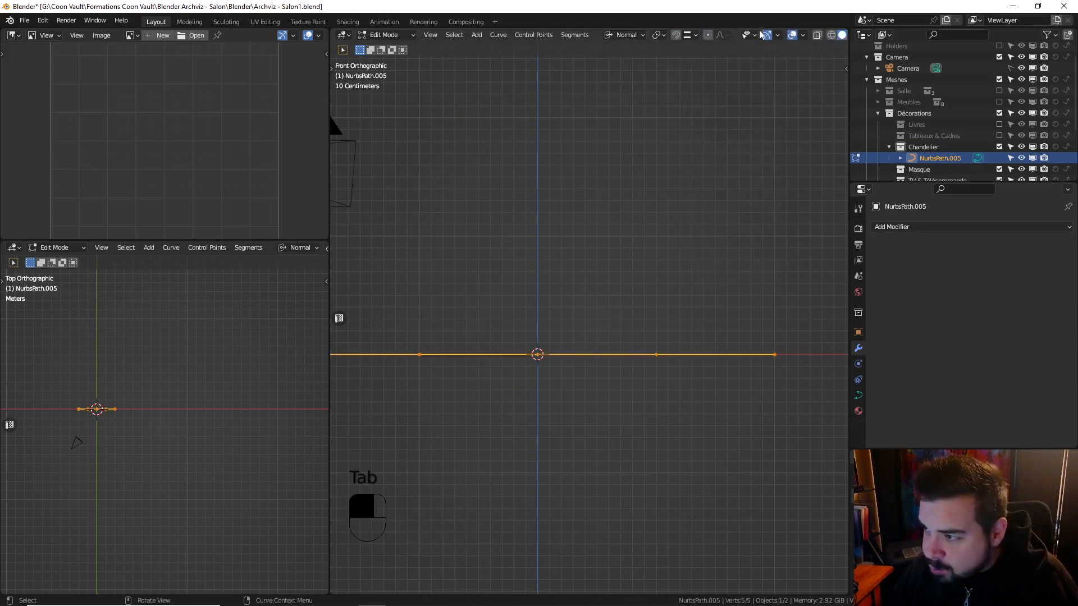
{"action": "left_click", "coordinate": [804, 36]}
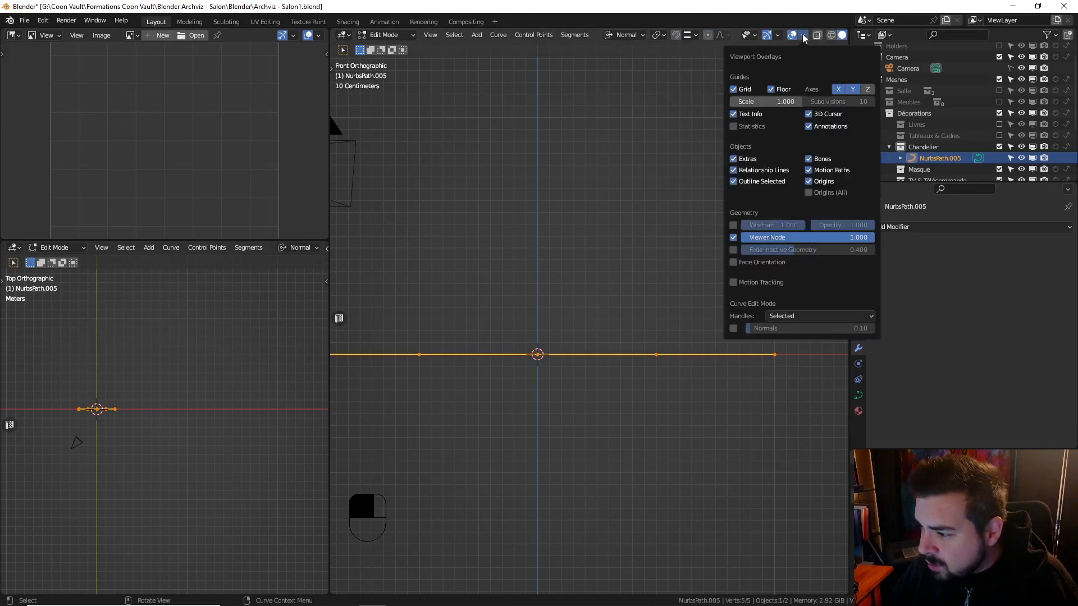
{"action": "left_click", "coordinate": [733, 328]}
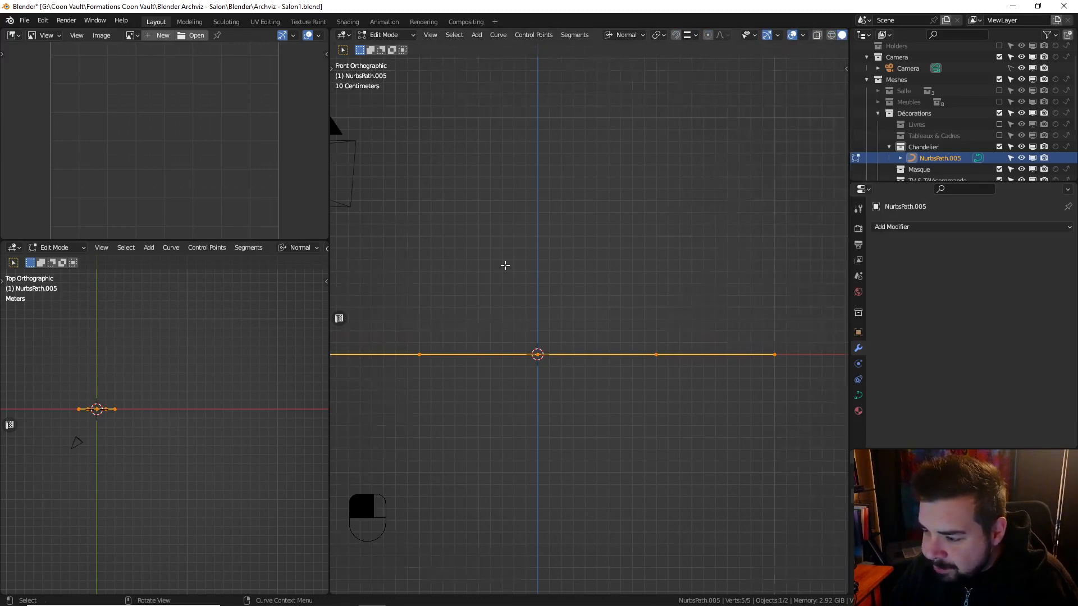
{"action": "middle_click_drag", "start_coordinate": [505, 262], "coordinate": [448, 209]}
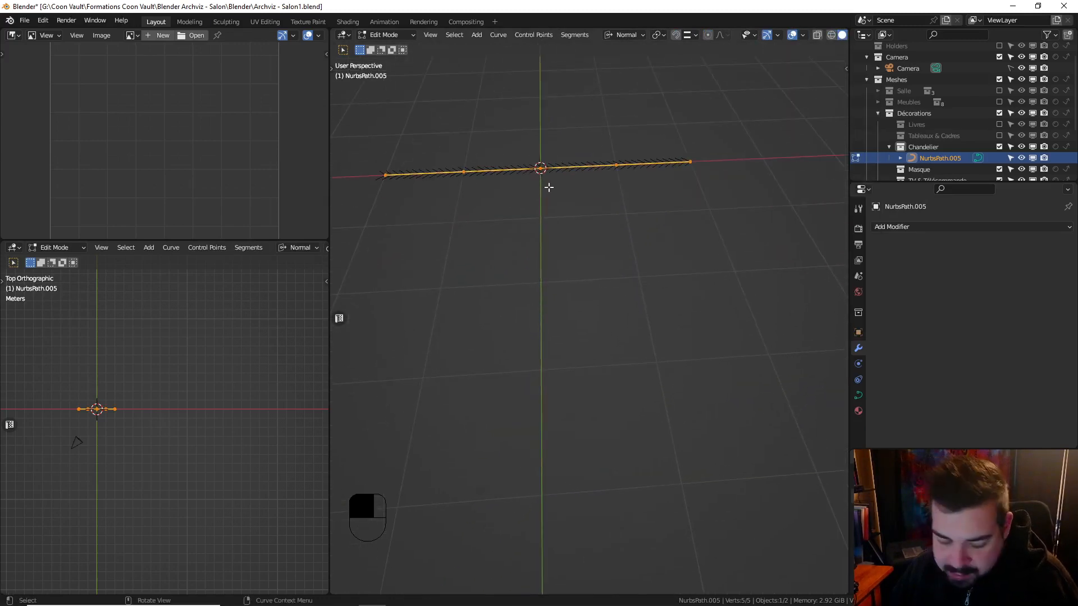
Switch the transform orientation to Global and rotate all the path's points 90° around the Z axis
{"action": "type", "text": "rz90"}
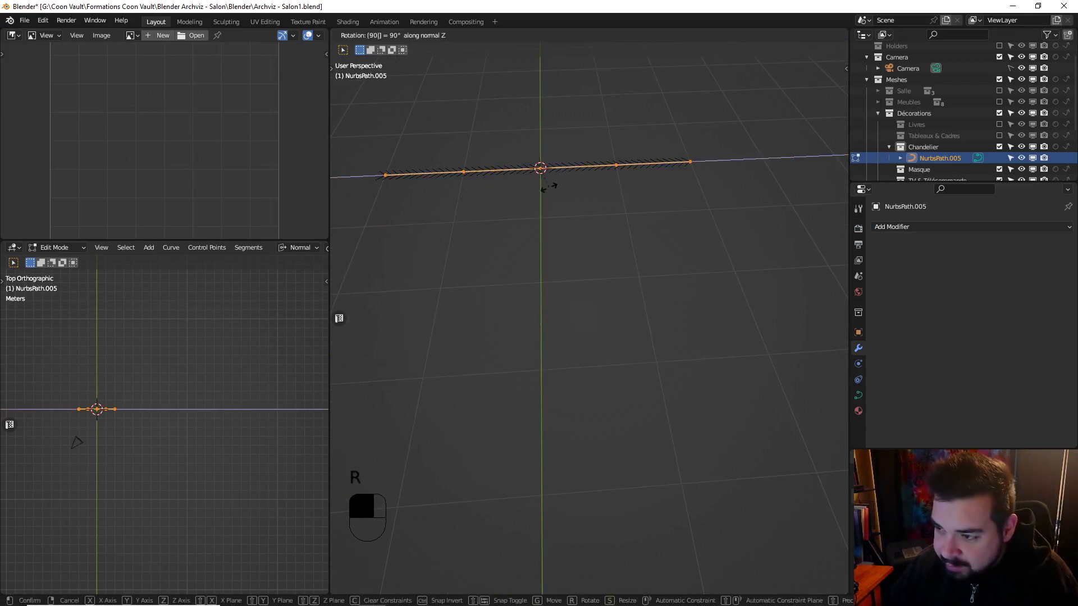
{"action": "left_click", "coordinate": [549, 186]}
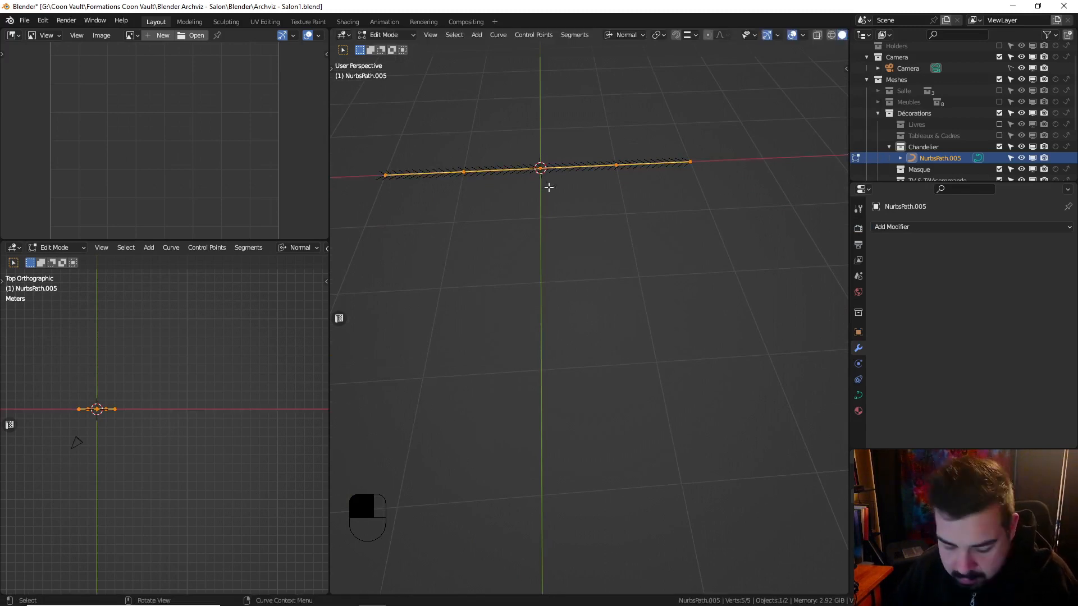
{"action": "left_click", "coordinate": [621, 35]}
{"action": "left_click", "coordinate": [613, 62]}
{"action": "left_click", "coordinate": [659, 35]}
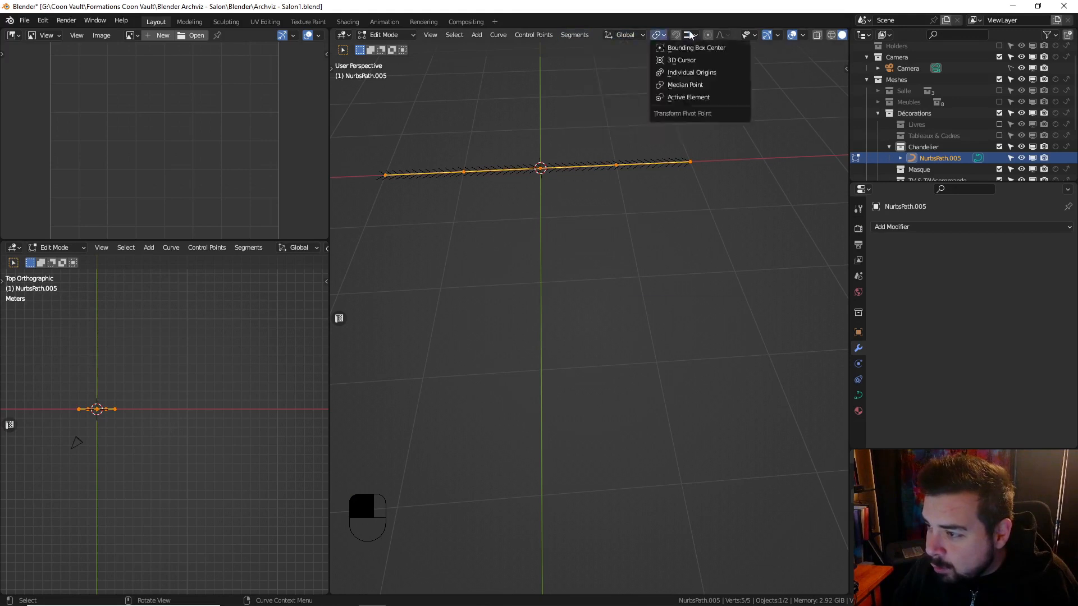
{"action": "type", "text": "rz90"}
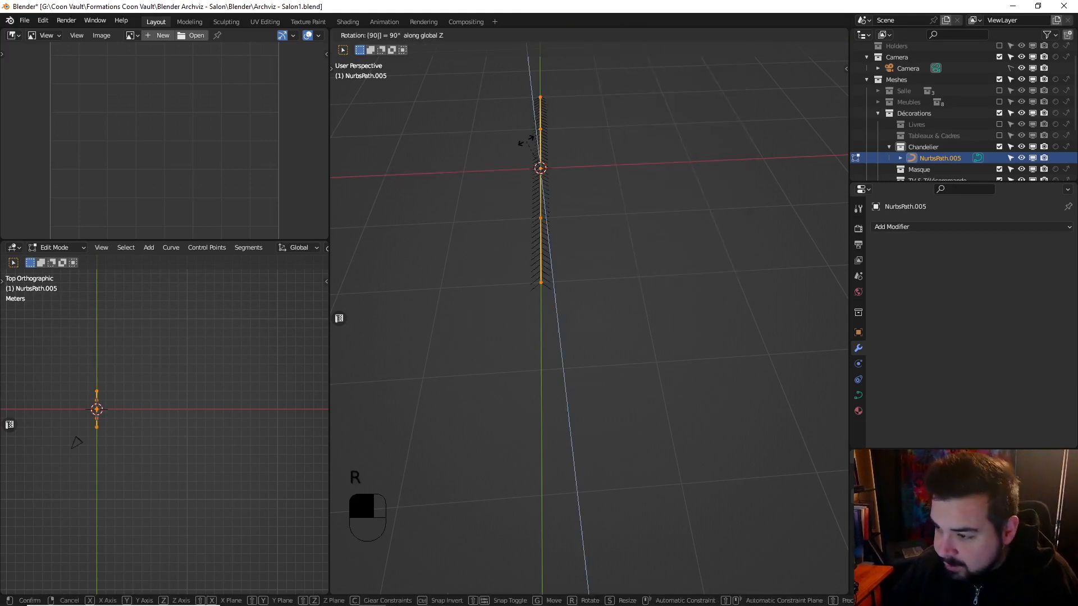
{"action": "left_click", "coordinate": [526, 141]}
Stand the path upright by rotating its points 90° around global X, and move them up 2 m along Z
{"action": "type", "text": "rx90"}
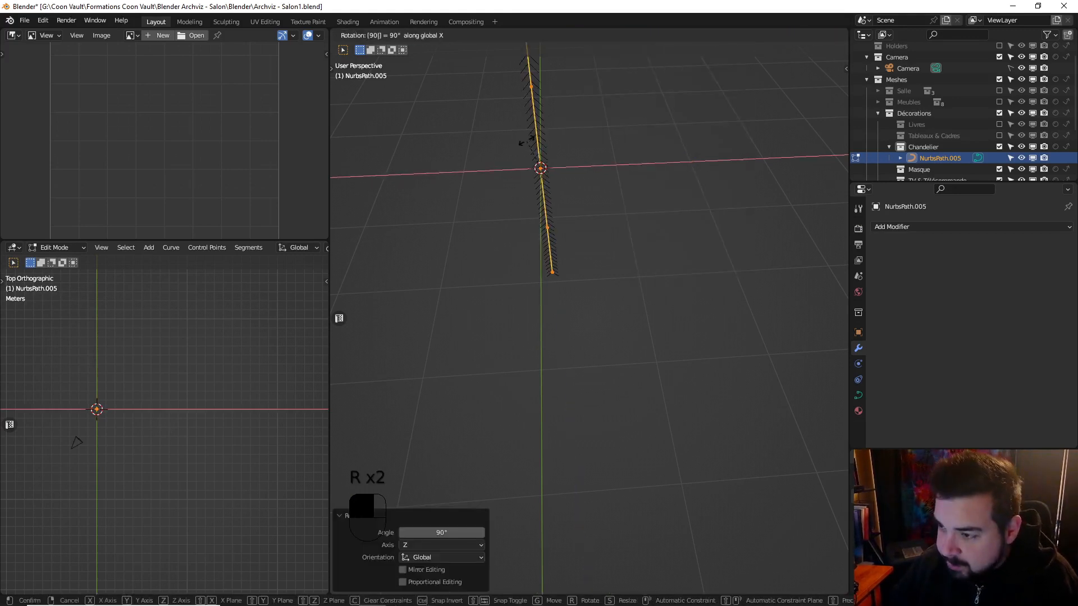
{"action": "left_click", "coordinate": [526, 141]}
{"action": "type", "text": "gz2"}
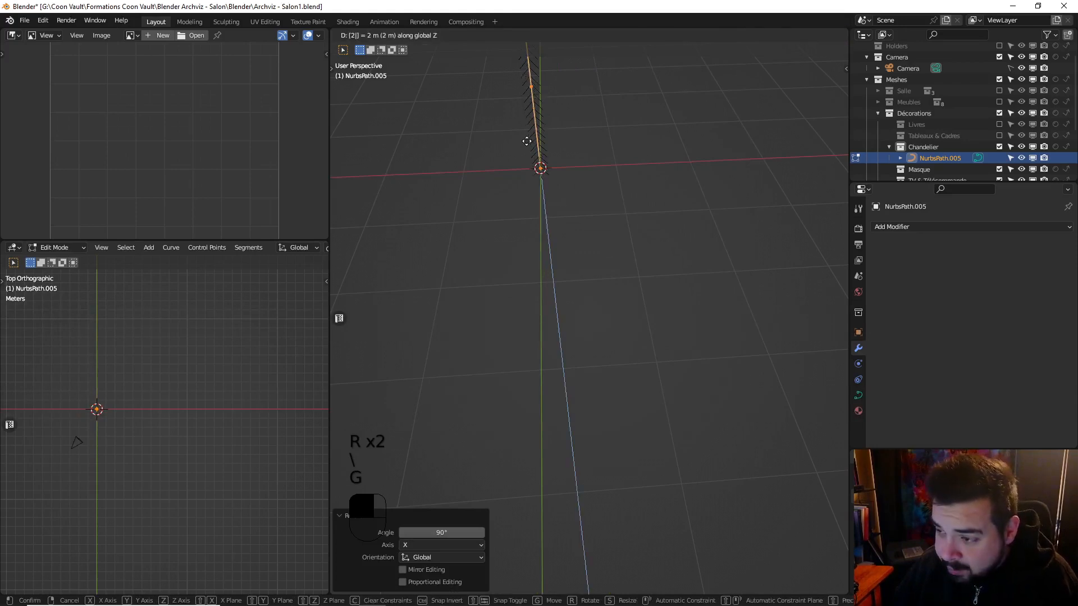
{"action": "left_click", "coordinate": [526, 141]}
{"action": "key", "text": "KP_1"}
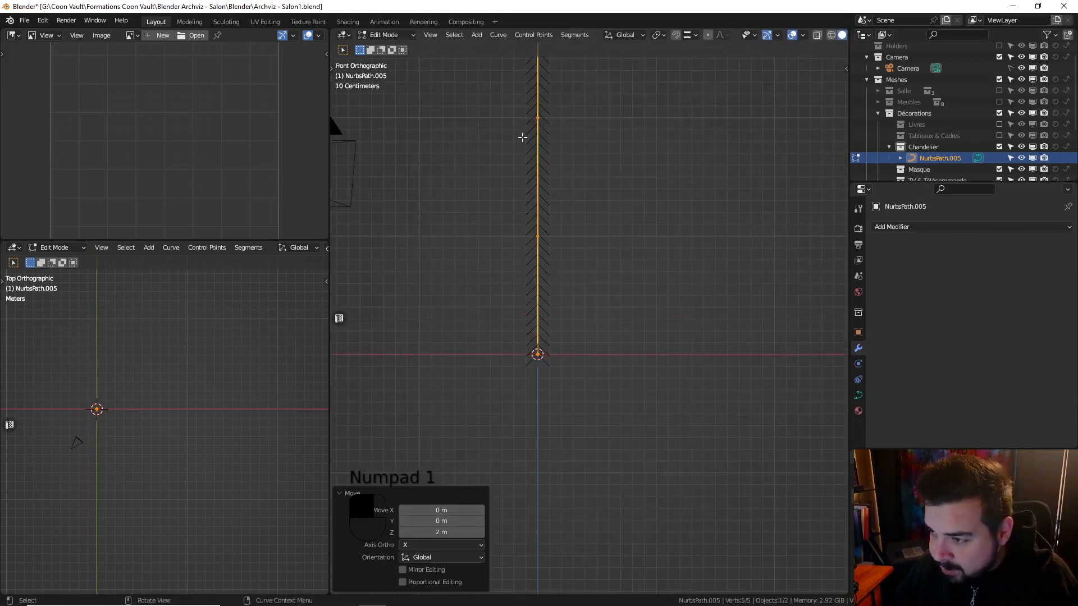
Return to Object Mode and set the path's Z dimension to 0.1 m
{"action": "key", "text": "Tab"}
{"action": "key", "text": "n"}
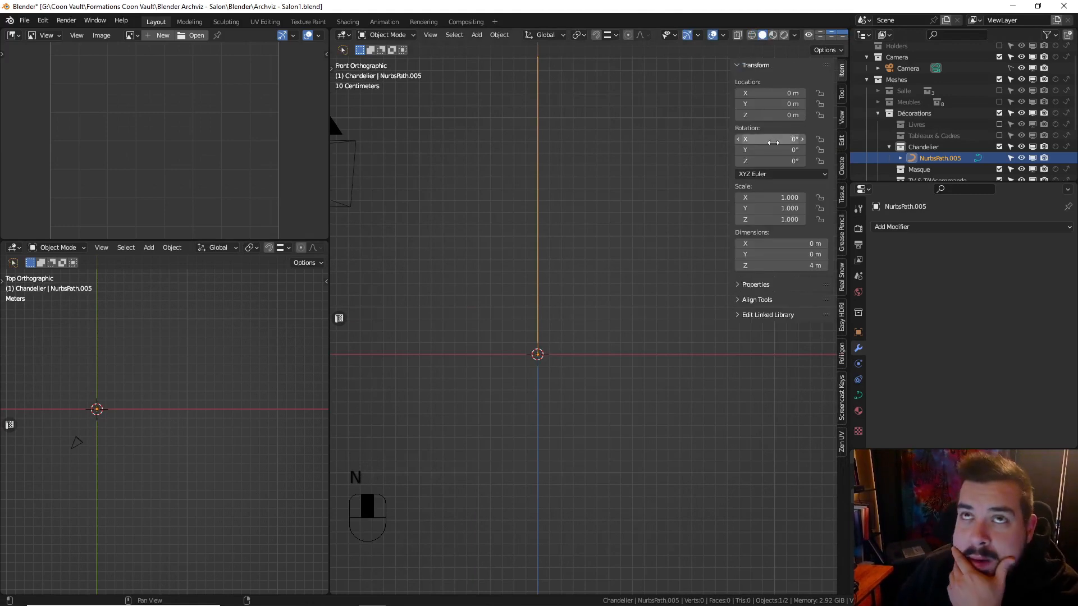
{"action": "left_click", "coordinate": [811, 266]}
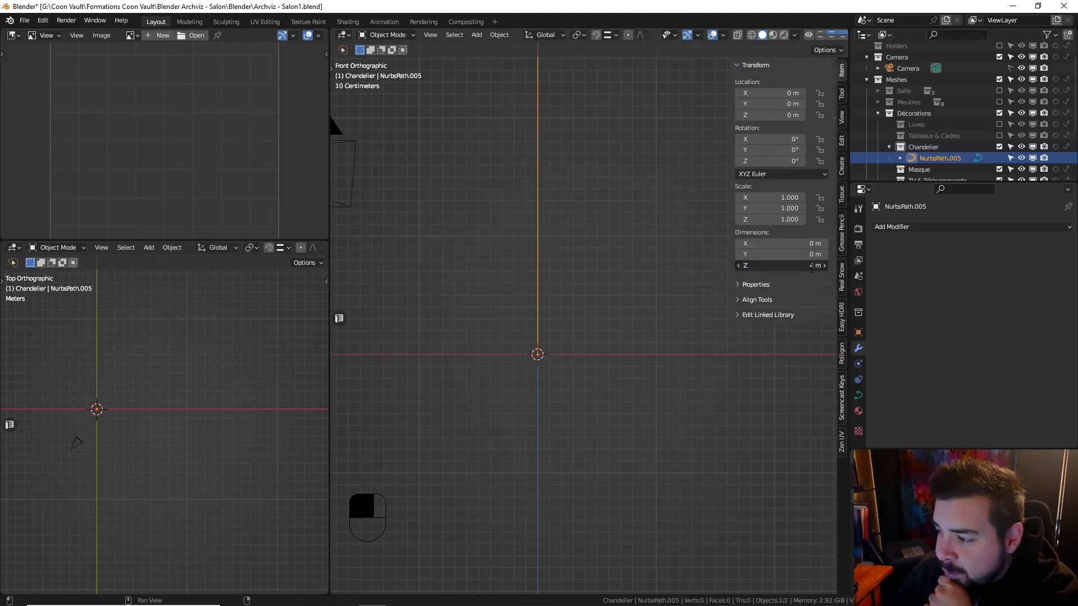
{"action": "key", "text": "BackSpace"}
{"action": "type", "text": ".1"}
{"action": "key", "text": "Return"}
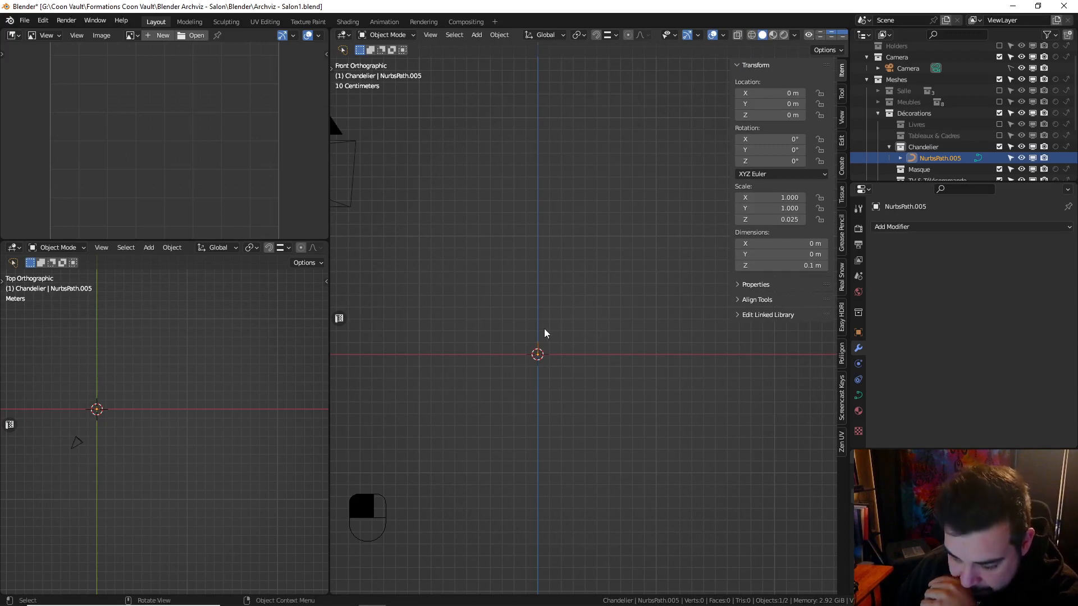
{"action": "key", "text": "KP_Decimal"}
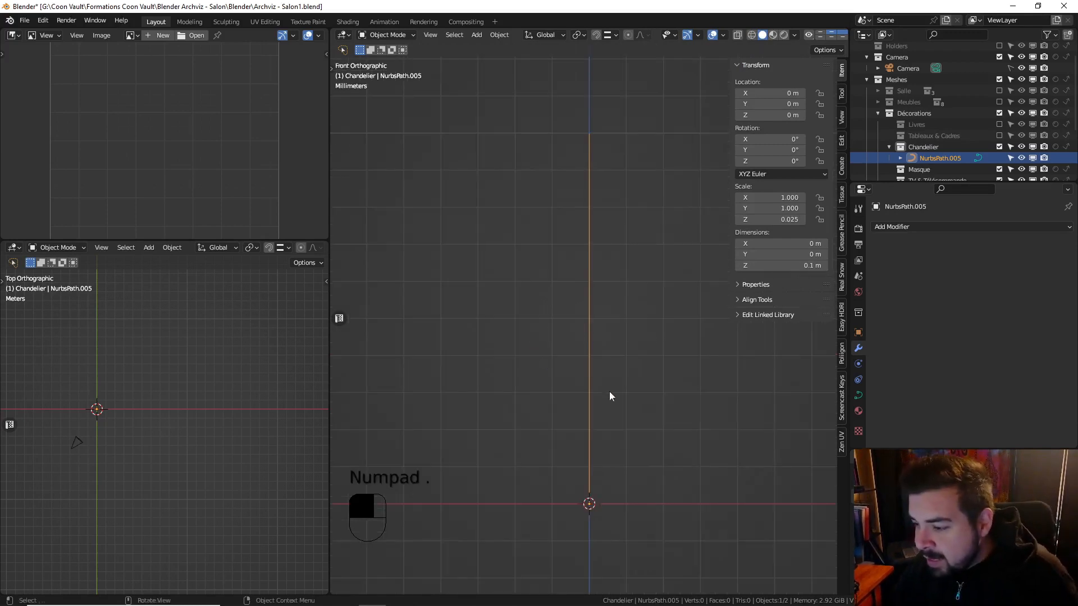
{"action": "middle_click_drag", "start_coordinate": [610, 396], "coordinate": [538, 325], "text": "shift"}
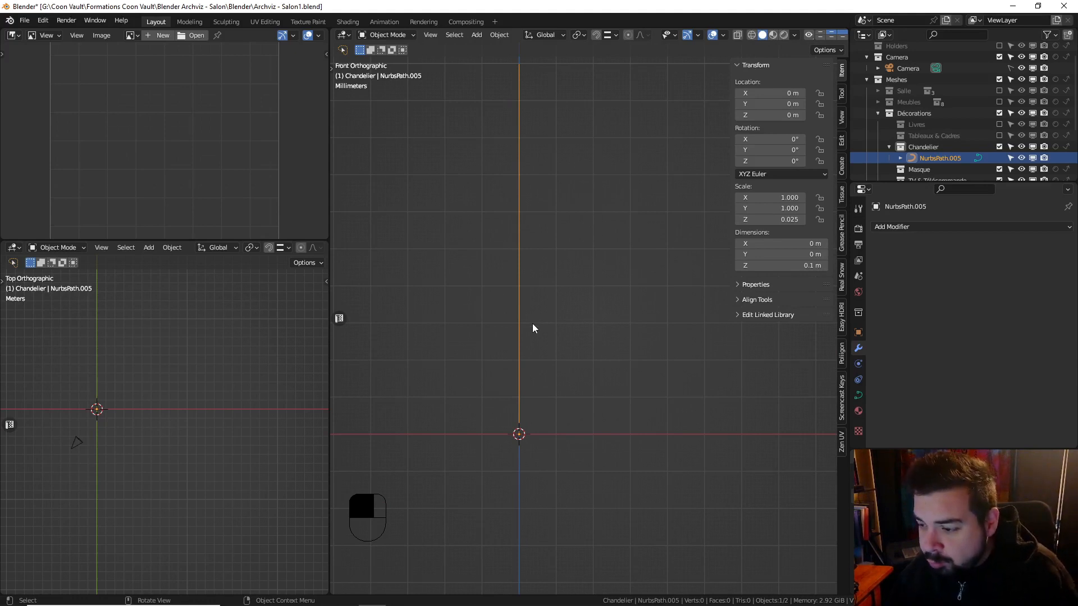
Apply the path's rotation and scale in Object Mode
{"action": "key", "text": "Tab"}
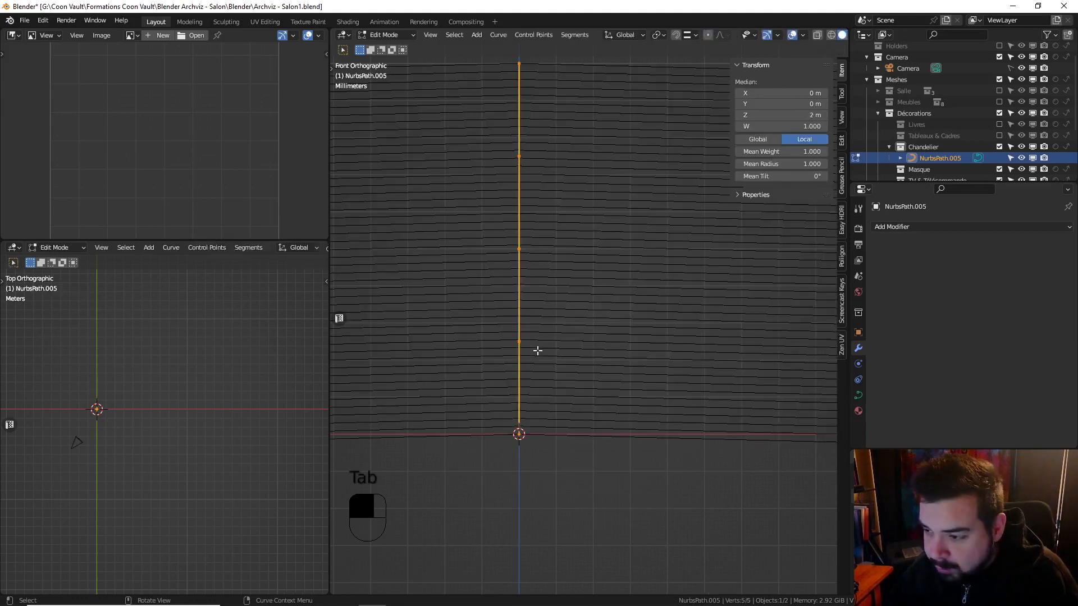
{"action": "scroll", "coordinate": [553, 318], "scroll_direction": "down", "scroll_amount": 2}
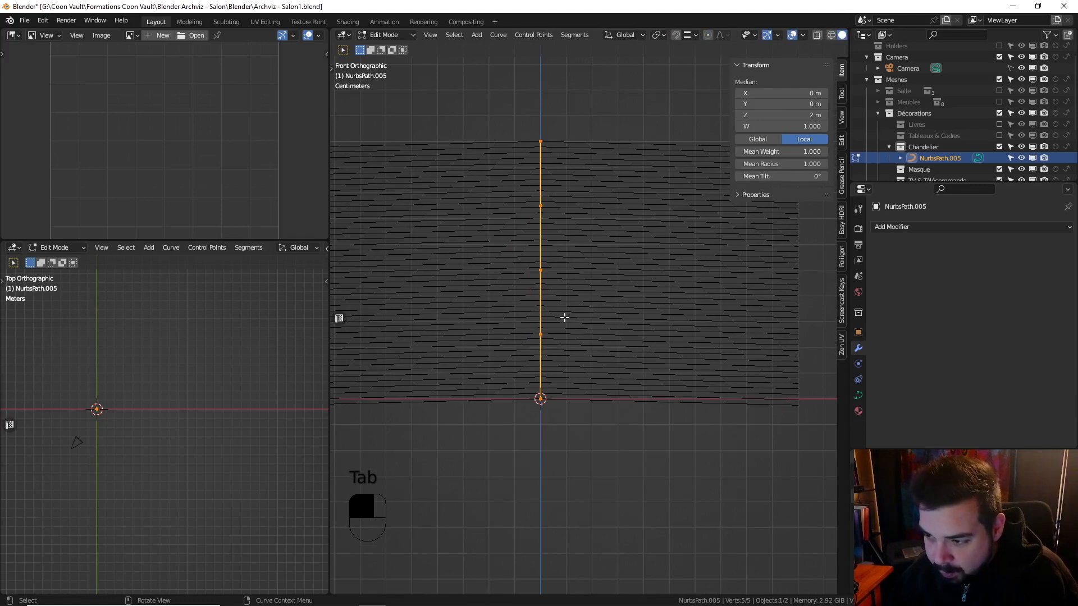
{"action": "key", "text": "Tab"}
{"action": "key", "text": "q"}
{"action": "left_click", "coordinate": [564, 318]}
Set the path's origin to the 3D cursor at the base of the line
{"action": "key", "text": "q"}
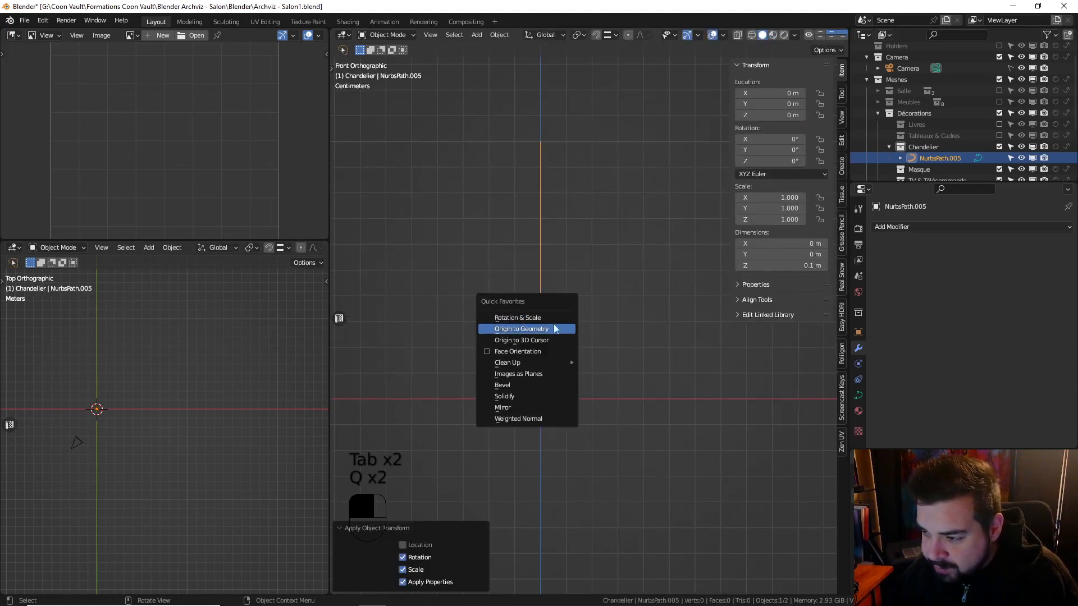
{"action": "left_click", "coordinate": [556, 326]}
{"action": "key", "text": "Tab"}
{"action": "key", "text": "Tab"}
{"action": "key", "text": "q"}
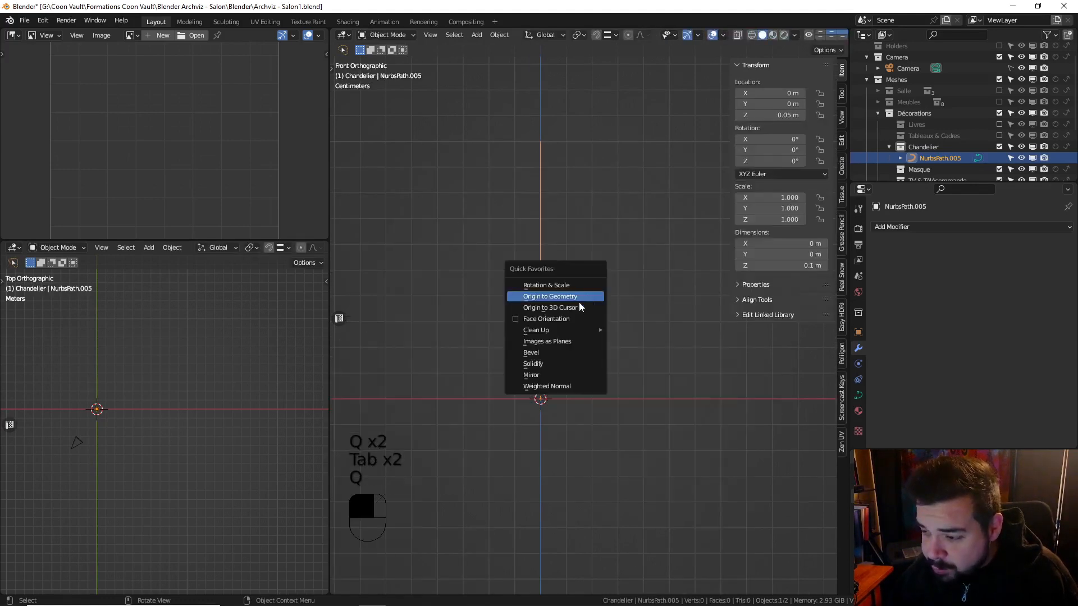
{"action": "left_click", "coordinate": [577, 307]}
Go back into Edit Mode and turn off the display of curve normals
{"action": "key", "text": "Tab"}
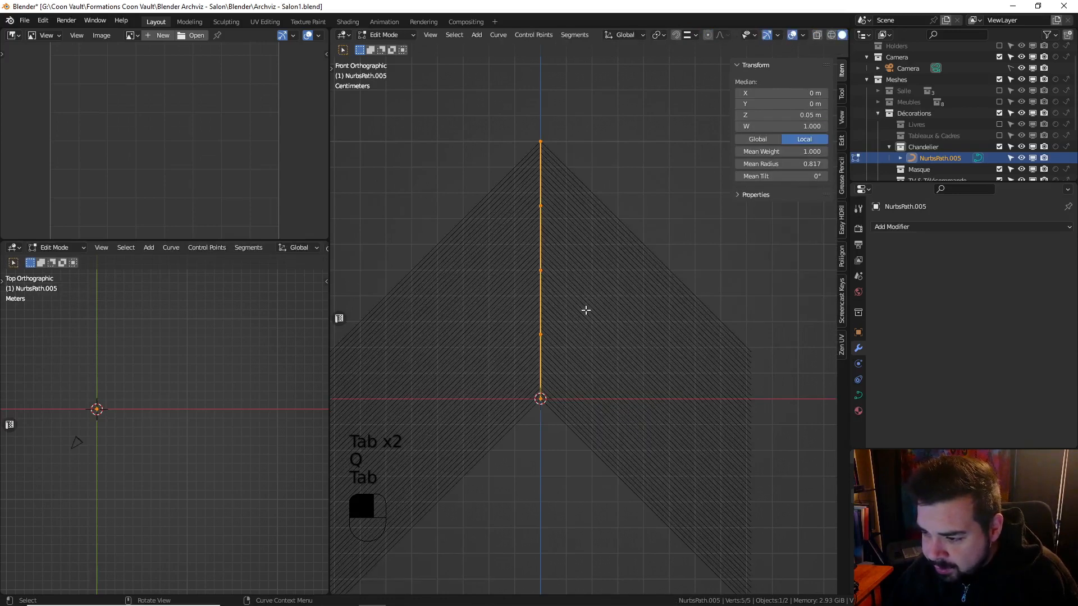
{"action": "left_click", "coordinate": [804, 36]}
{"action": "left_click", "coordinate": [736, 335]}
Move all the path's points 0.025 m along the X axis, away from the origin
{"action": "key", "text": "g"}
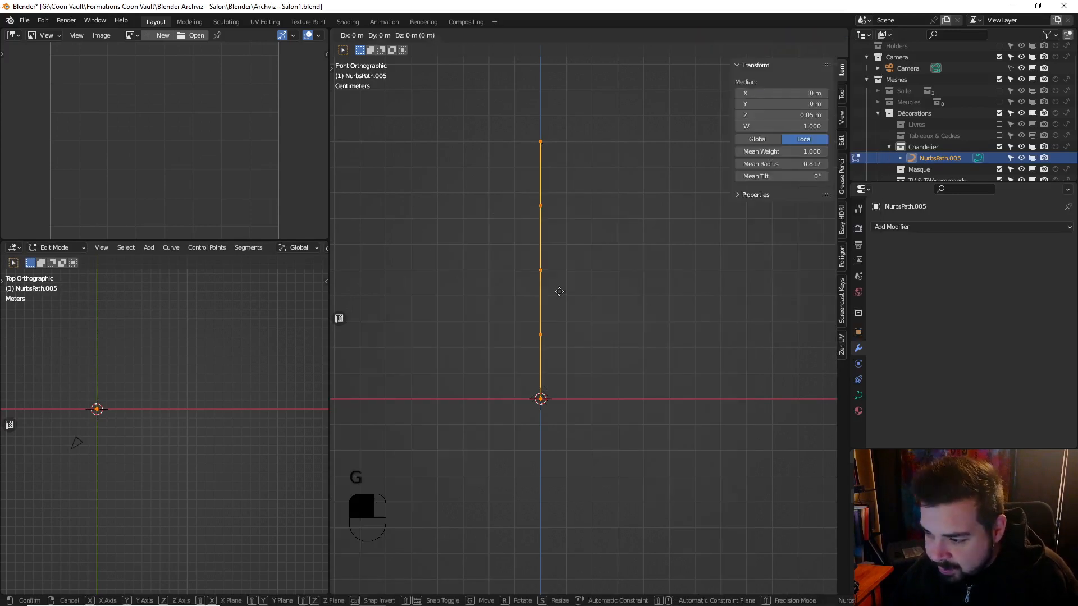
{"action": "type", "text": "x0.025"}
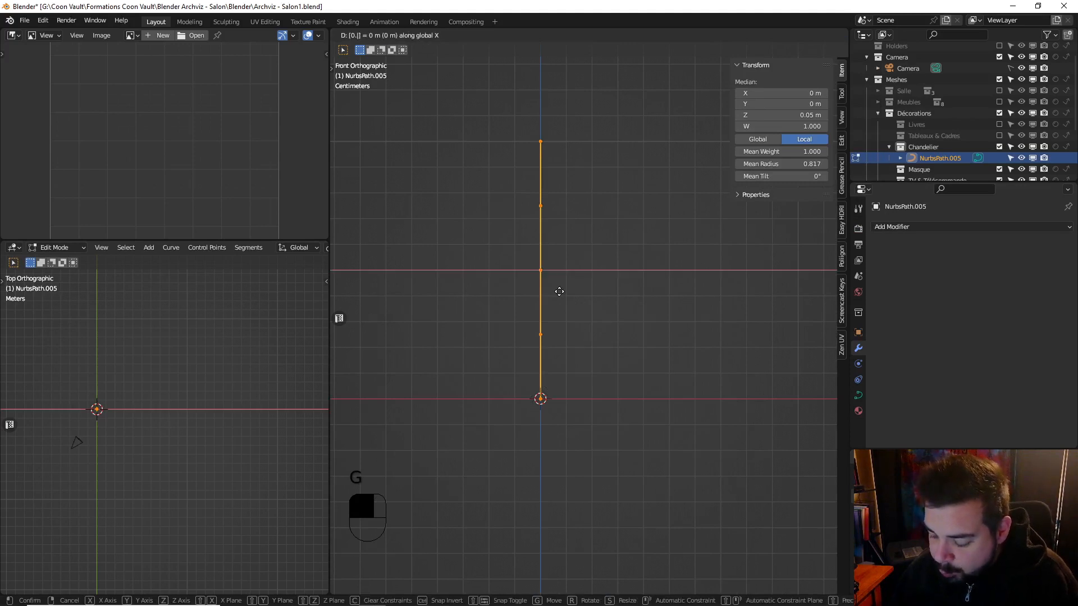
{"action": "left_click", "coordinate": [559, 292]}
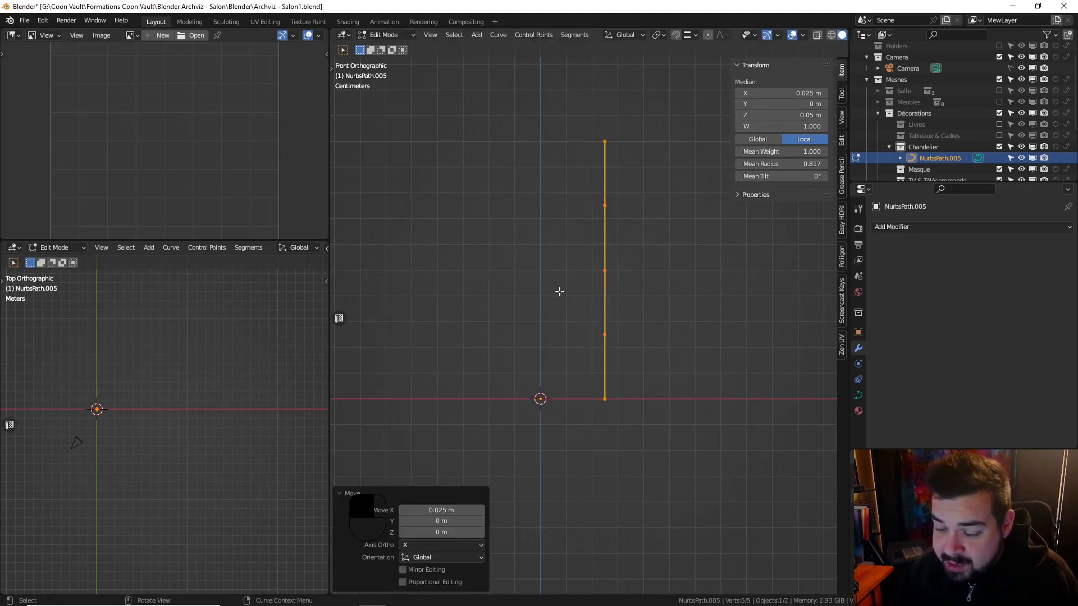
{"action": "middle_click_drag", "start_coordinate": [609, 279], "coordinate": [604, 290], "text": "shift"}
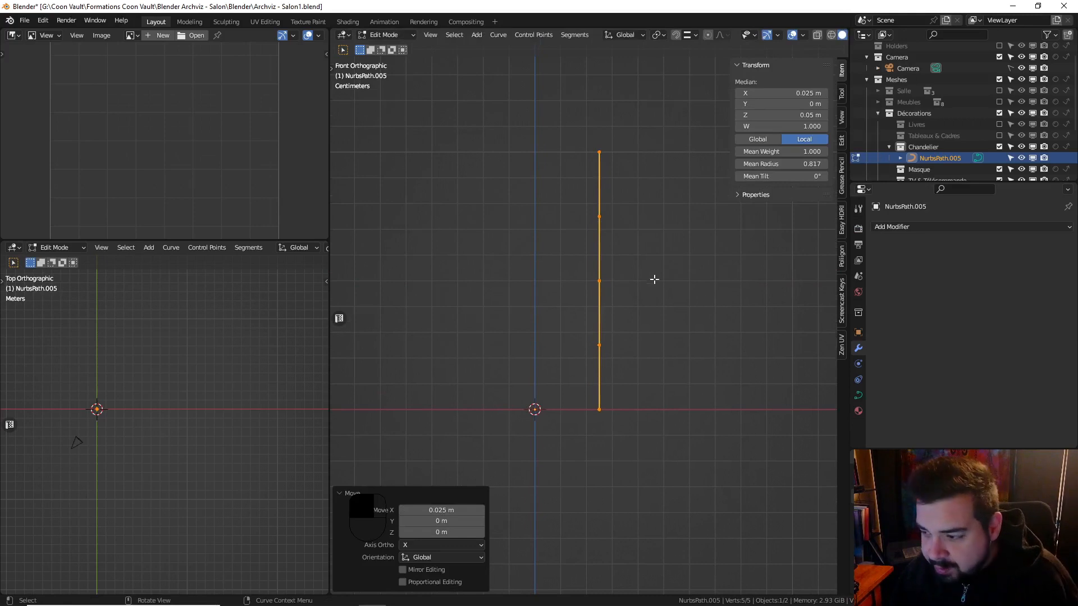
Add a Screw modifier to the path in Object Mode to revolve it into a cylinder
{"action": "key", "text": "Tab"}
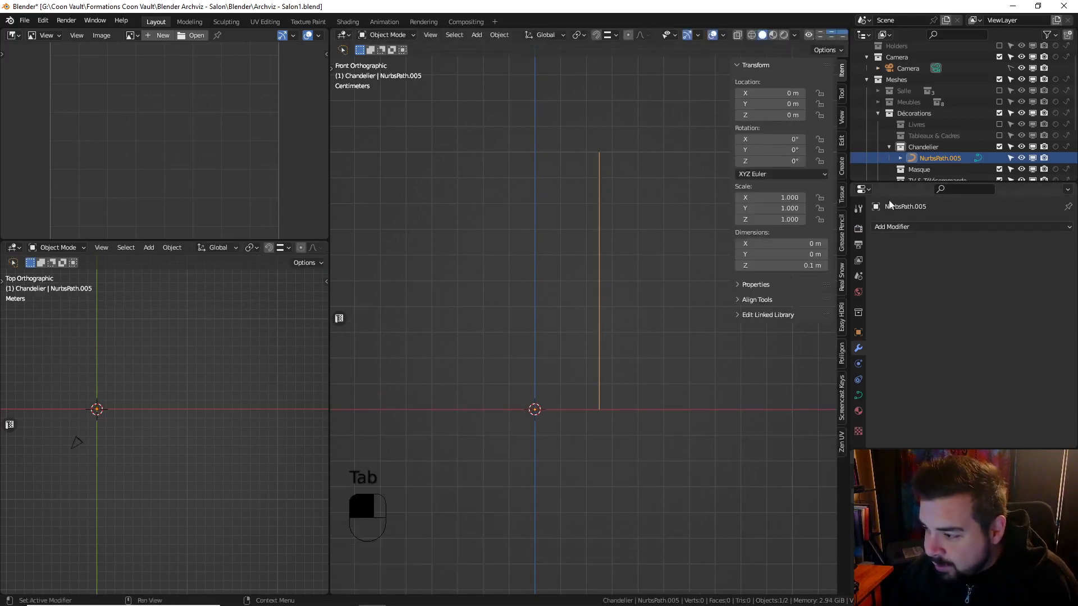
{"action": "left_click", "coordinate": [893, 227]}
{"action": "left_click", "coordinate": [890, 359]}
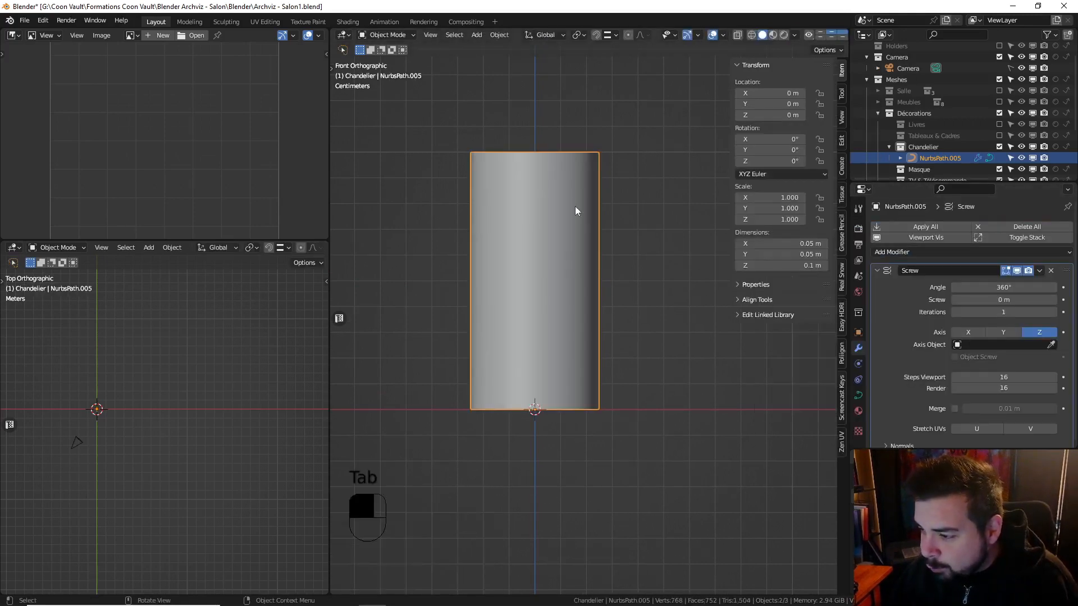
In Edit Mode, subdivide the segment between the profile's two lowest control points once
{"action": "key", "text": "Tab"}
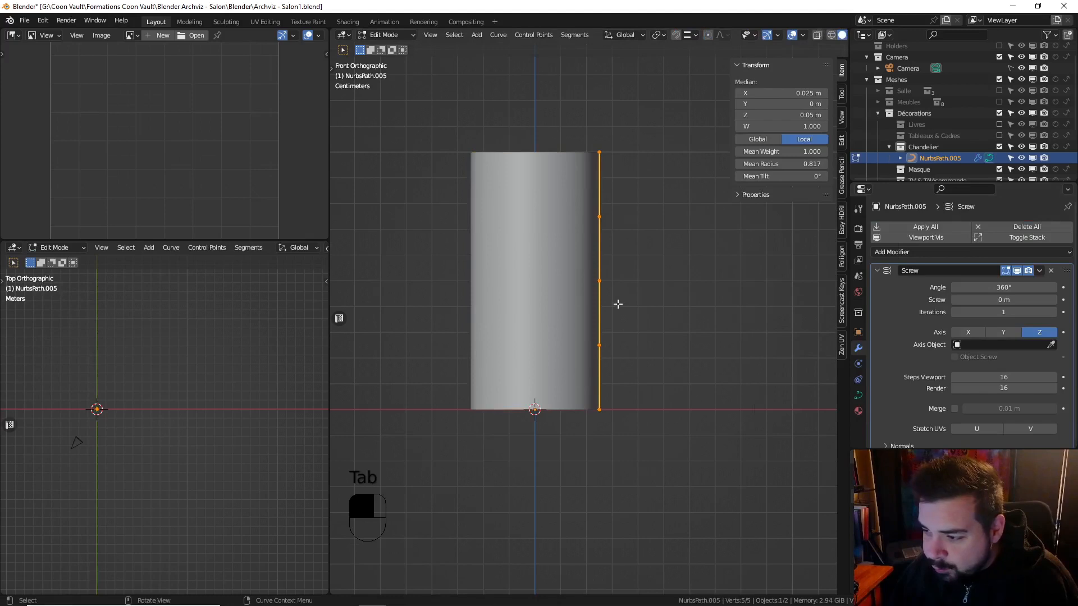
{"action": "left_click", "coordinate": [601, 402]}
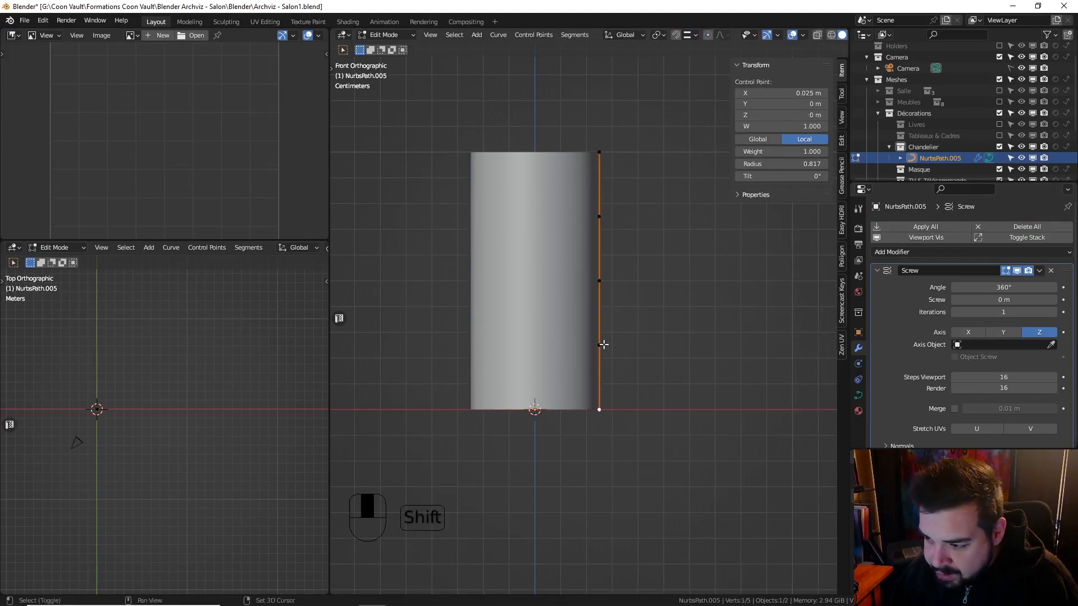
{"action": "left_click", "coordinate": [600, 345], "text": "shift"}
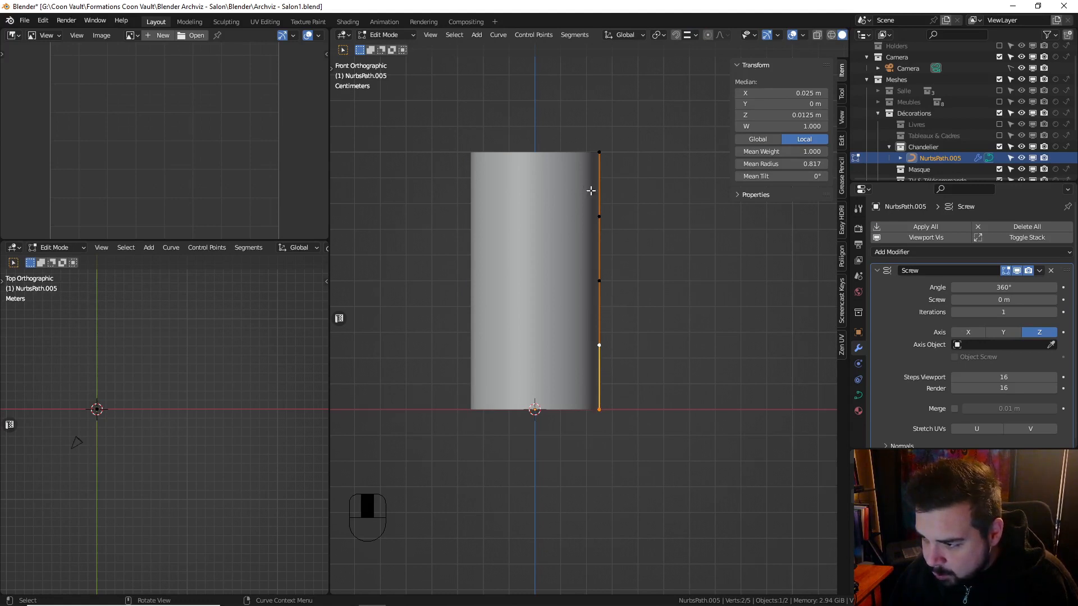
{"action": "scroll", "coordinate": [623, 335], "scroll_direction": "up", "scroll_amount": 1}
{"action": "middle_click_drag", "start_coordinate": [621, 337], "coordinate": [631, 301], "text": "shift"}
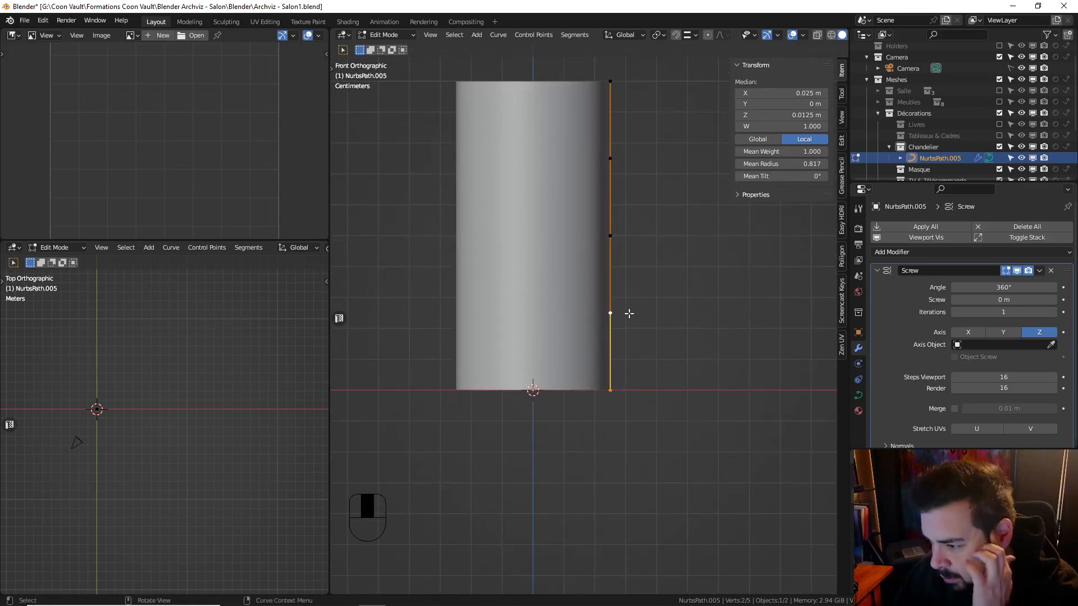
{"action": "right_click", "coordinate": [614, 380]}
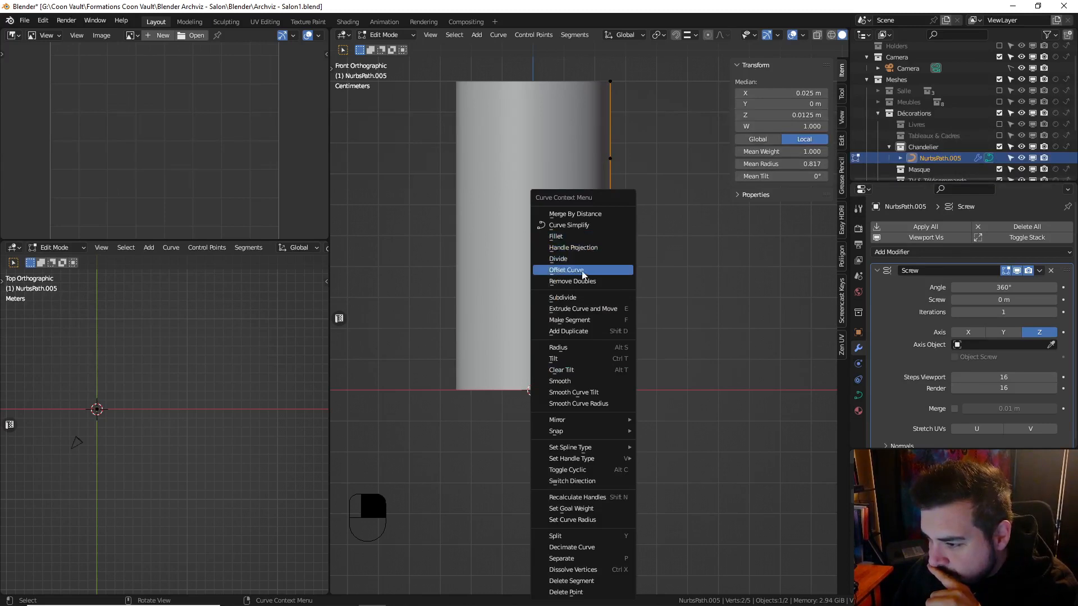
{"action": "left_click", "coordinate": [579, 297]}
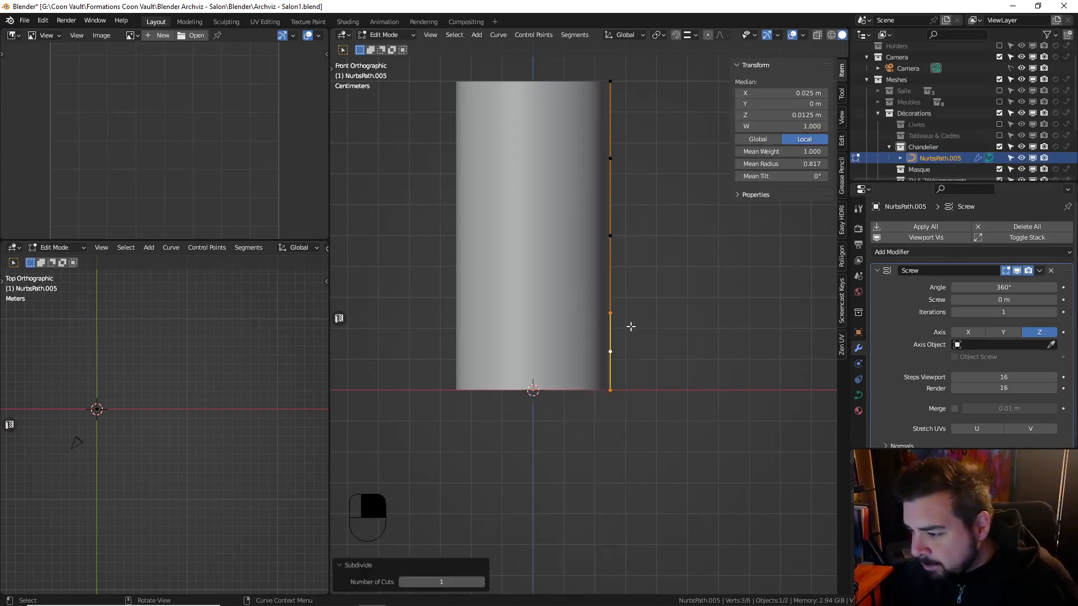
Move the four upper control points of the profile -0.015 m along X to form a narrower stem above the base
{"action": "left_click", "coordinate": [621, 314]}
{"action": "left_click", "coordinate": [625, 239], "text": "shift"}
{"action": "left_click", "coordinate": [617, 163], "text": "shift"}
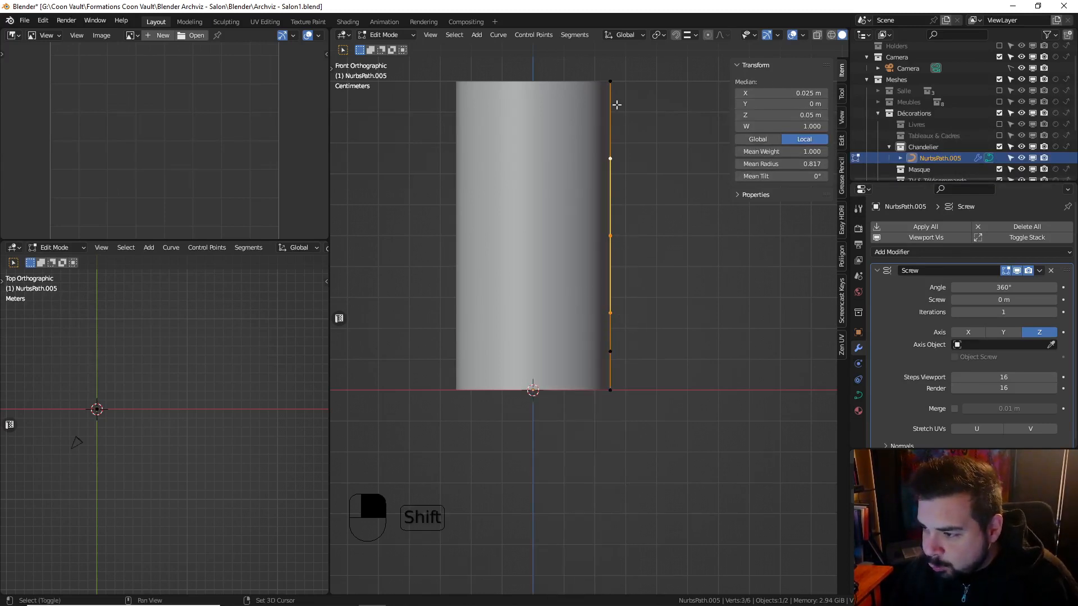
{"action": "left_click", "coordinate": [611, 83], "text": "shift"}
{"action": "key", "text": "g"}
{"action": "key", "text": "x"}
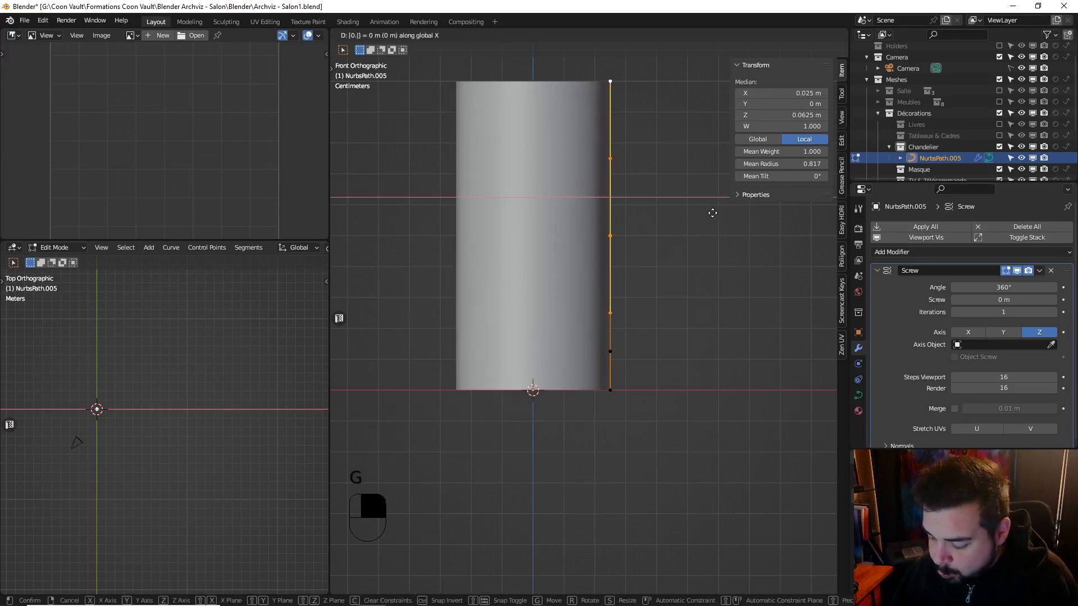
{"action": "type", "text": "0.01-"}
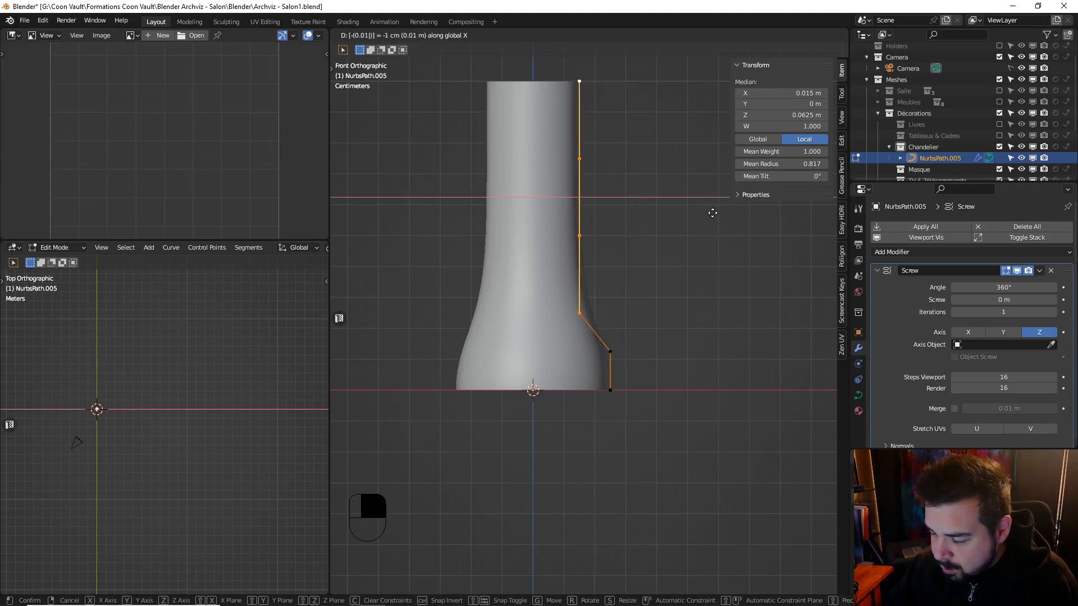
{"action": "key", "text": "BackSpace"}
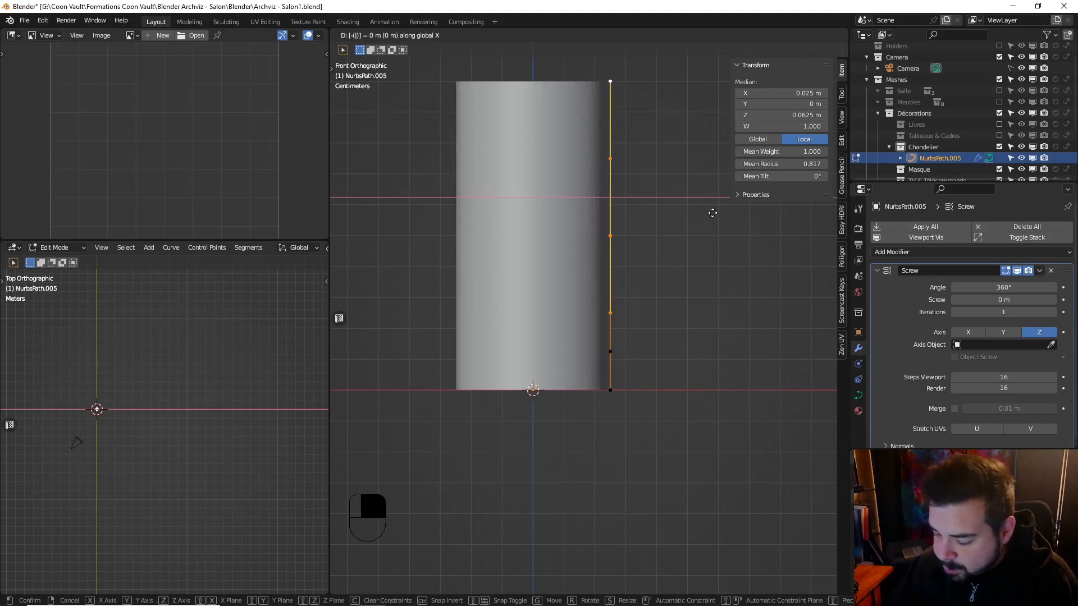
{"action": "type", "text": "14"}
{"action": "key", "text": "BackSpace"}
{"action": "key", "text": "BackSpace"}
{"action": "key", "text": "BackSpace"}
{"action": "key", "text": "BackSpace"}
{"action": "key", "text": "BackSpace"}
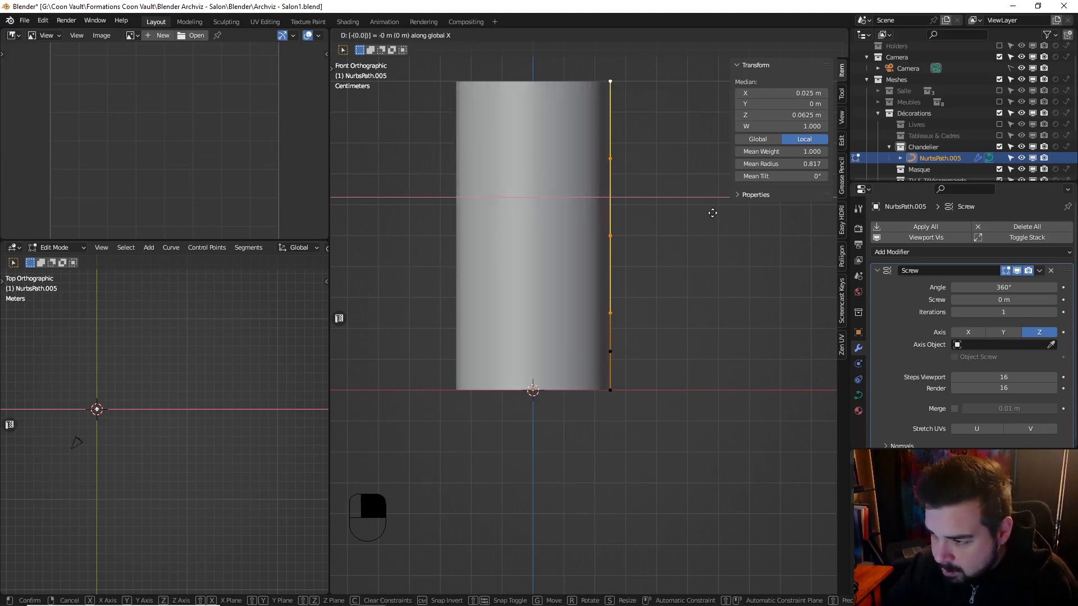
{"action": "type", "text": "0.015"}
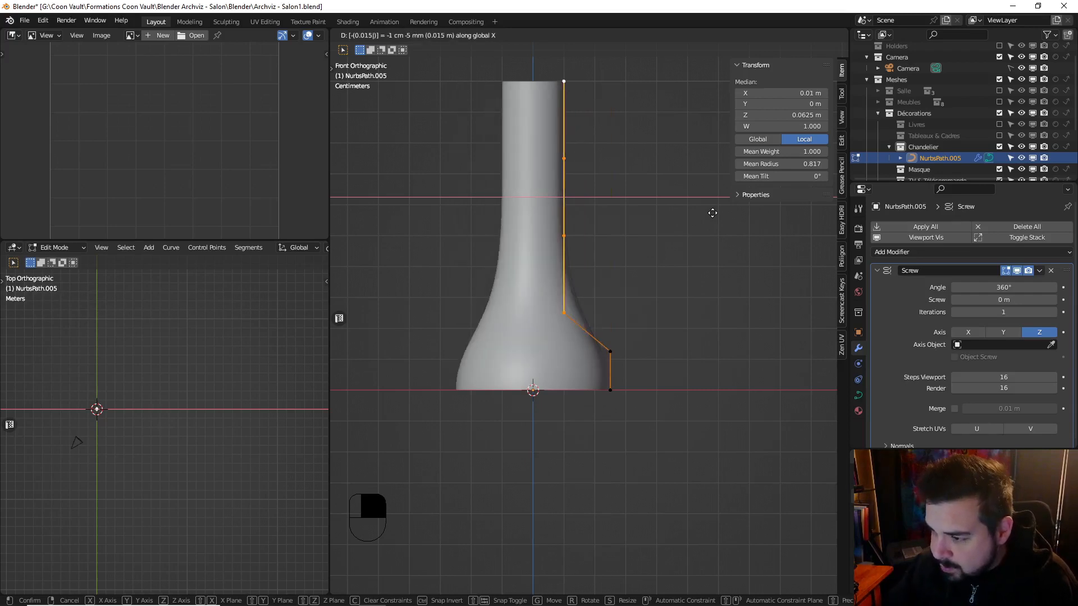
{"action": "left_click", "coordinate": [712, 213]}
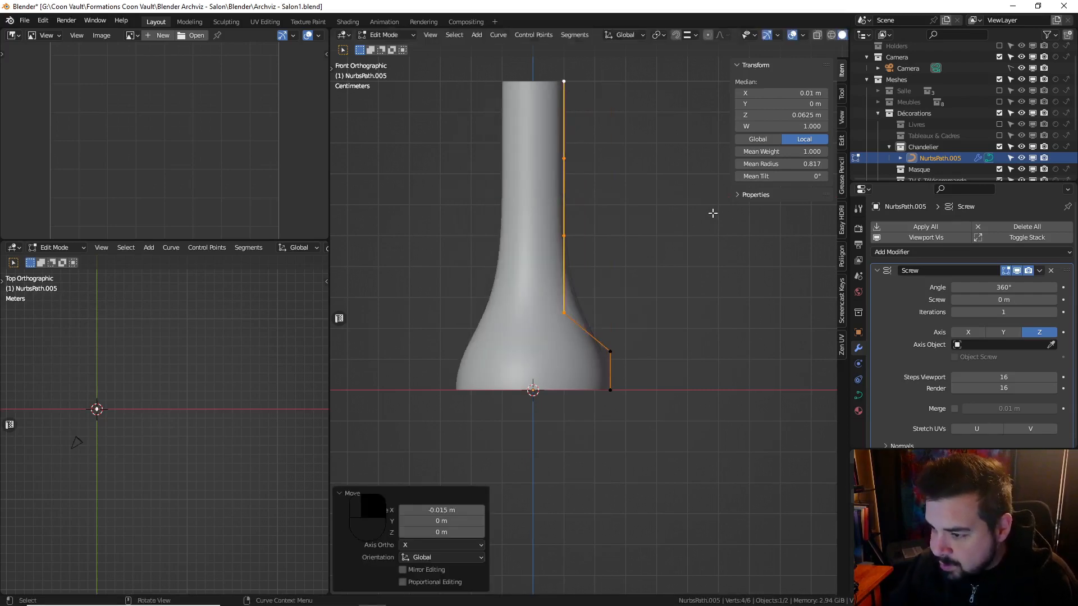
Subdivide the slanted segment between the base's upper outer point and the stem's lowest point
{"action": "left_click", "coordinate": [605, 350]}
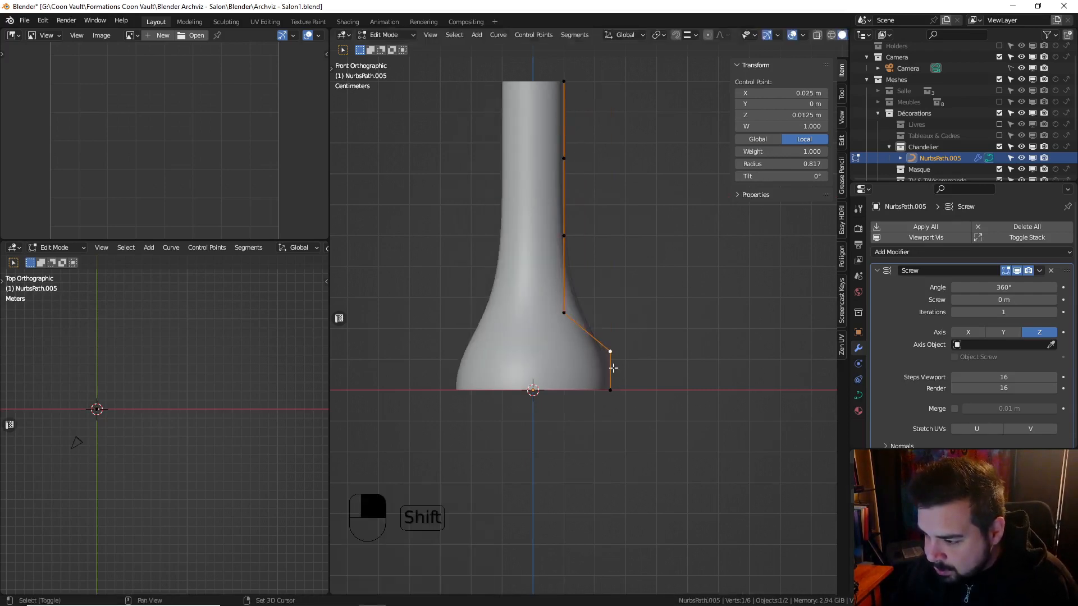
{"action": "left_click", "coordinate": [563, 313], "text": "shift"}
{"action": "right_click", "coordinate": [564, 314]}
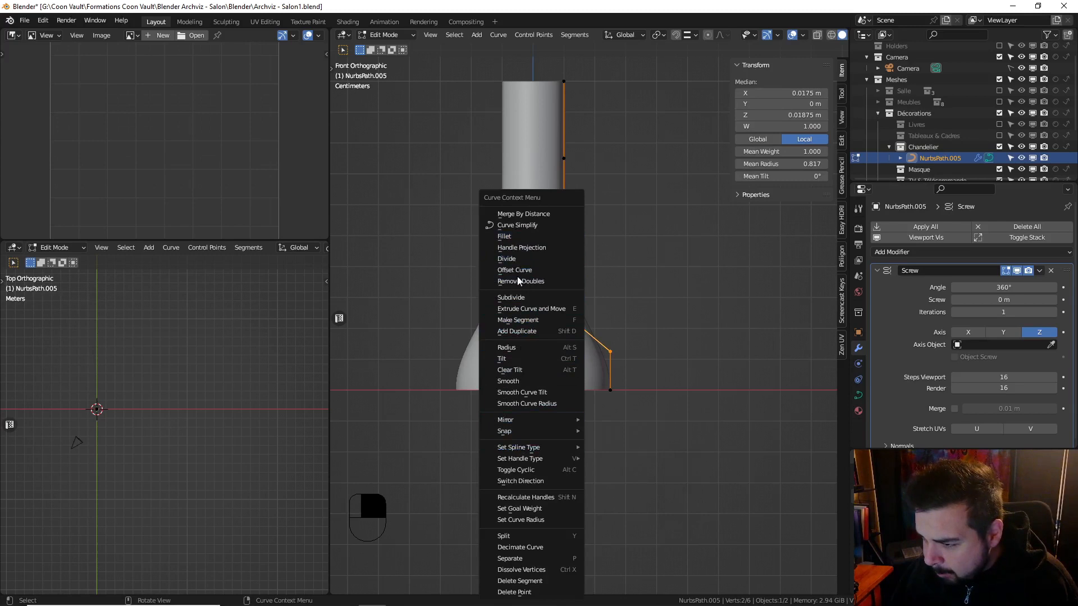
{"action": "left_click", "coordinate": [517, 298]}
Enable snapping to Vertex and lower the stem's bottom point to the height of the base's upper outer point
{"action": "scroll", "coordinate": [606, 325], "scroll_direction": "up", "scroll_amount": 1}
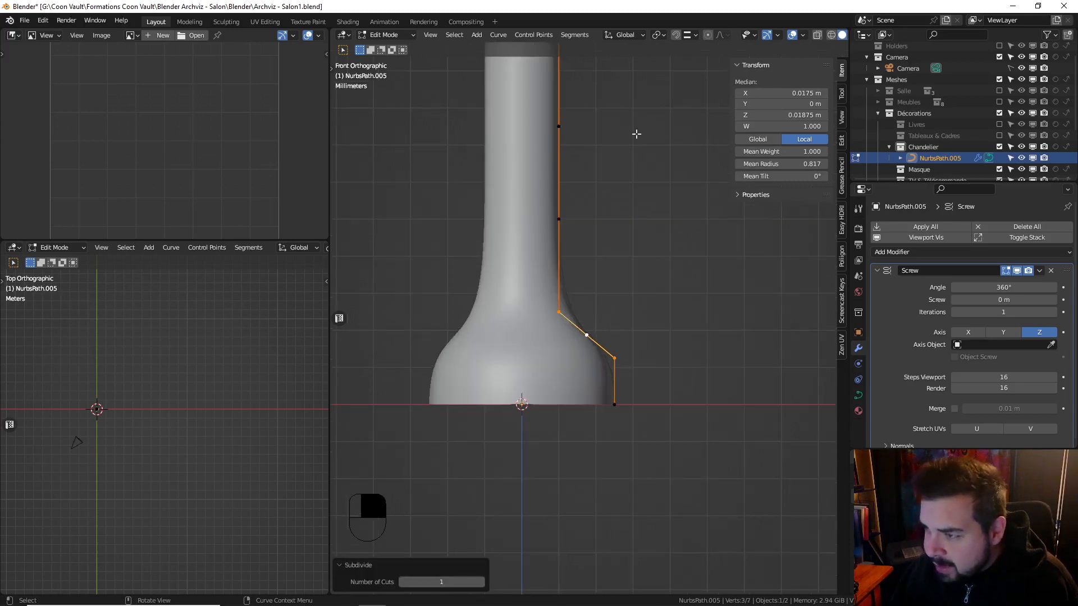
{"action": "left_click", "coordinate": [676, 35]}
{"action": "left_click", "coordinate": [695, 35]}
{"action": "left_click", "coordinate": [687, 84]}
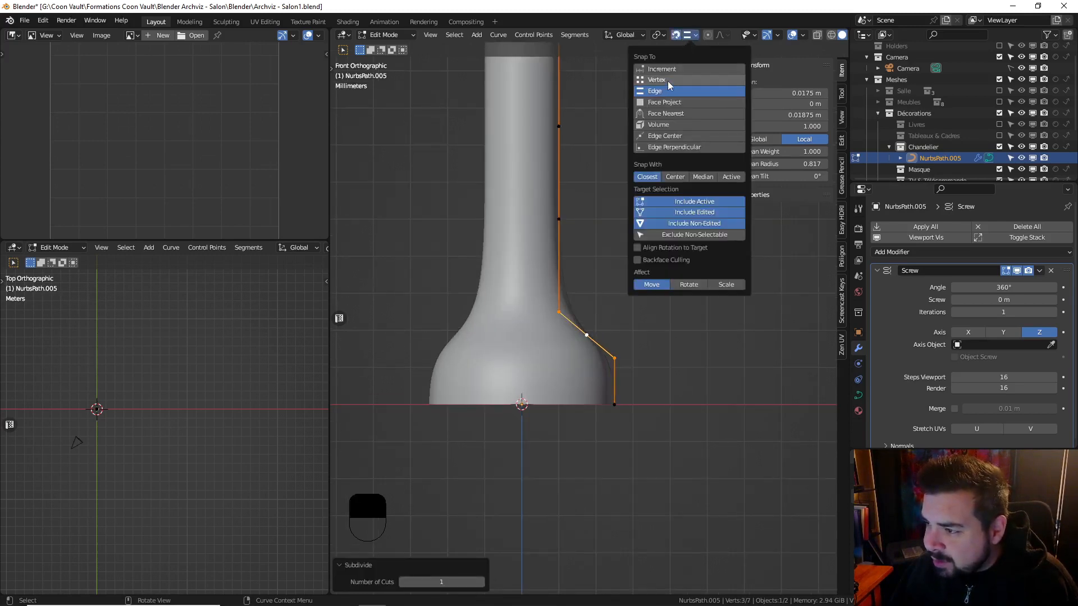
{"action": "left_click", "coordinate": [559, 313]}
{"action": "key", "text": "g"}
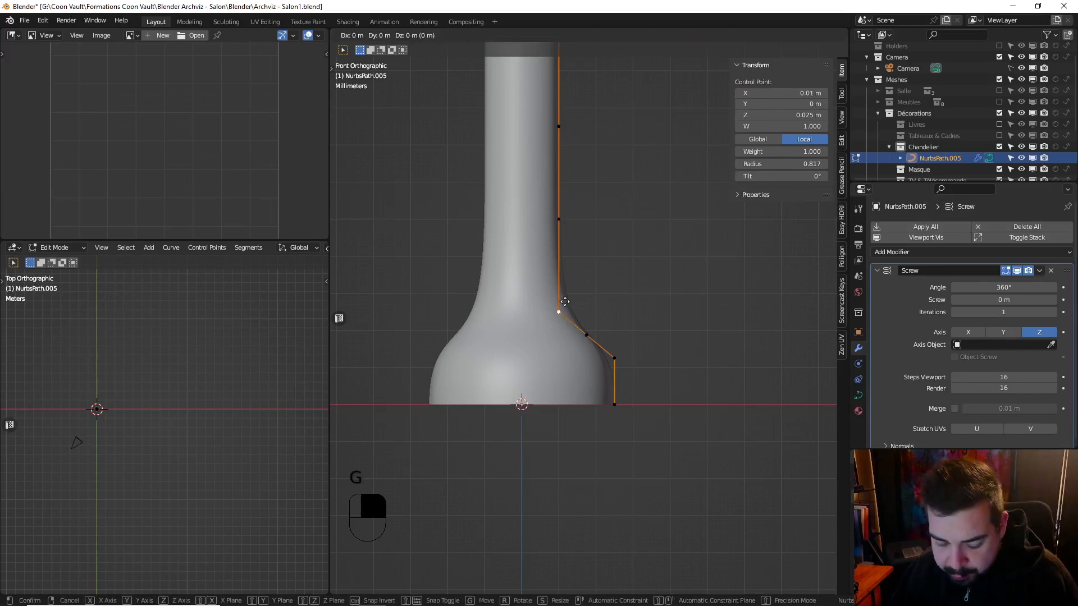
{"action": "left_click", "coordinate": [604, 354]}
Move the point between stem and base edge -0.00625 m along Z, snapping it level with the base's upper outer point
{"action": "left_click", "coordinate": [587, 335]}
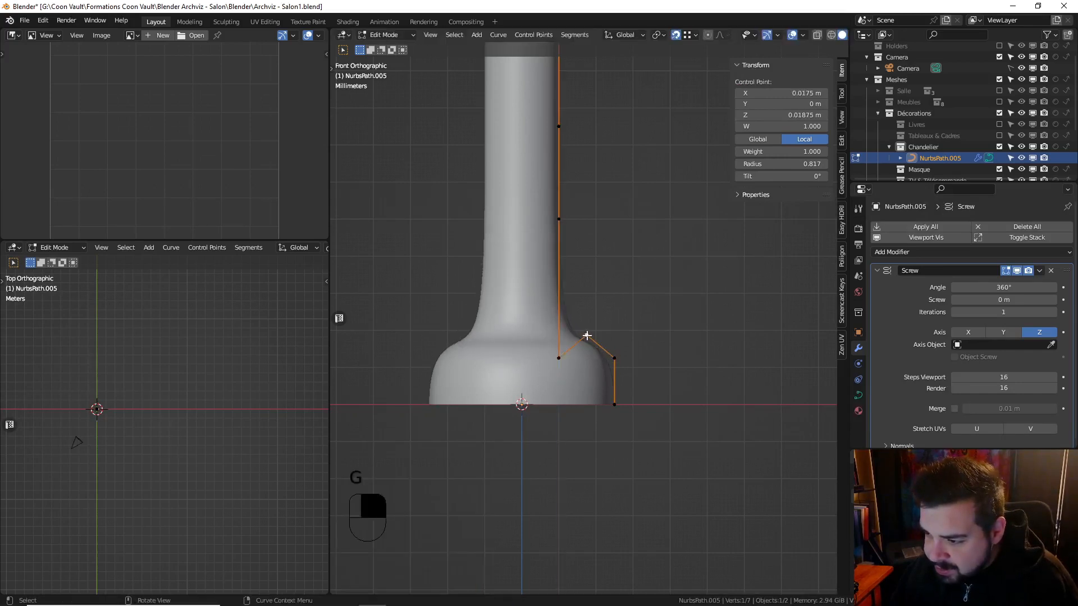
{"action": "key", "text": "f"}
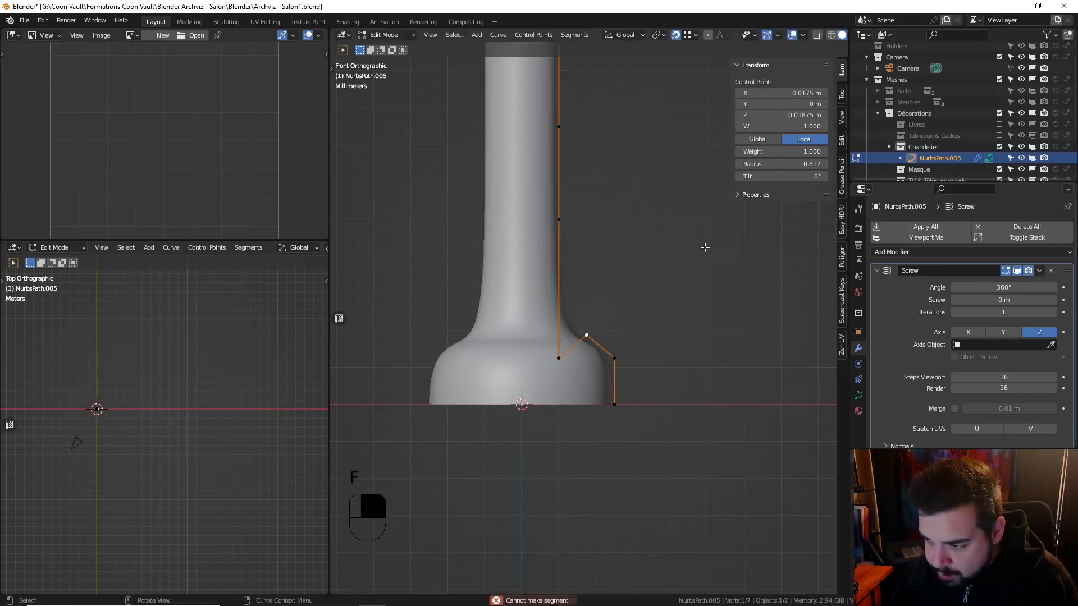
{"action": "key", "text": "g"}
{"action": "key", "text": "z"}
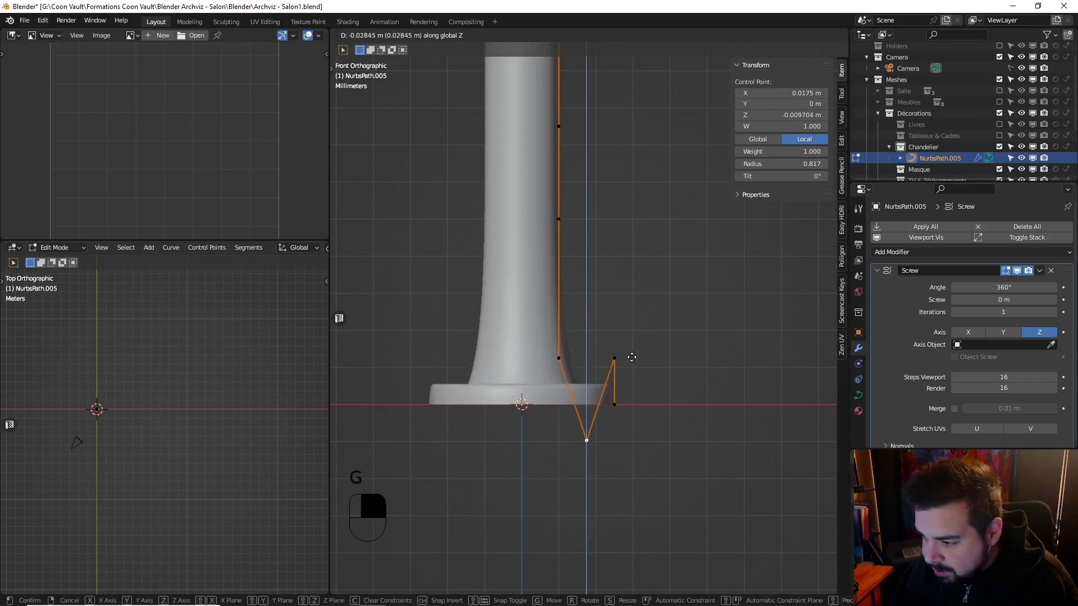
{"action": "left_click", "coordinate": [622, 357]}
Subdivide the stem segment between its bottom point and the next point above it
{"action": "middle_click_drag", "start_coordinate": [576, 341], "coordinate": [582, 361], "text": "shift"}
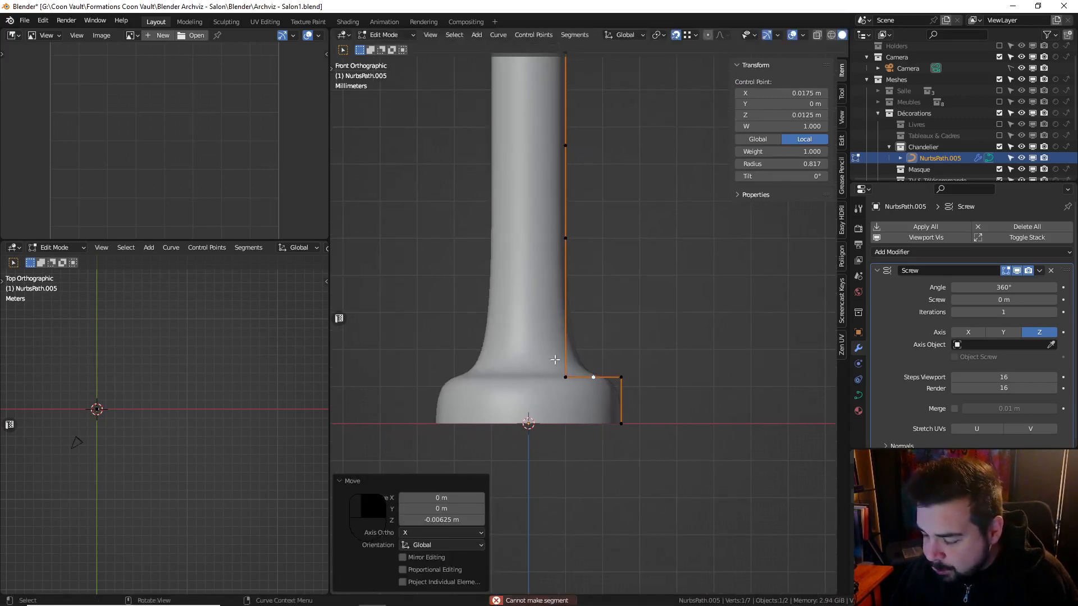
{"action": "left_click", "coordinate": [565, 238]}
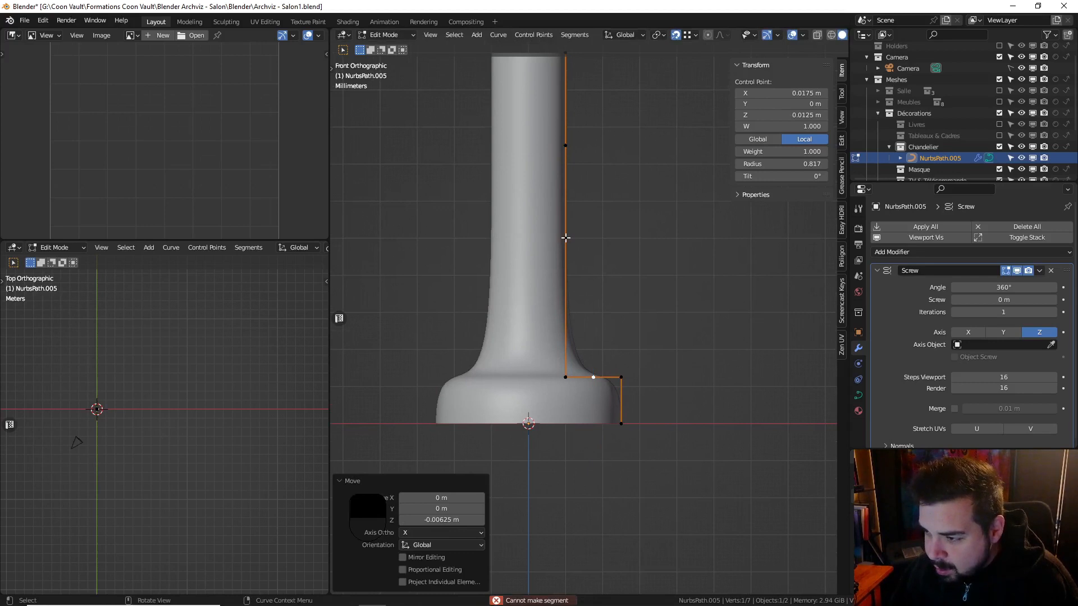
{"action": "left_click", "coordinate": [565, 376], "text": "shift"}
{"action": "right_click", "coordinate": [565, 376]}
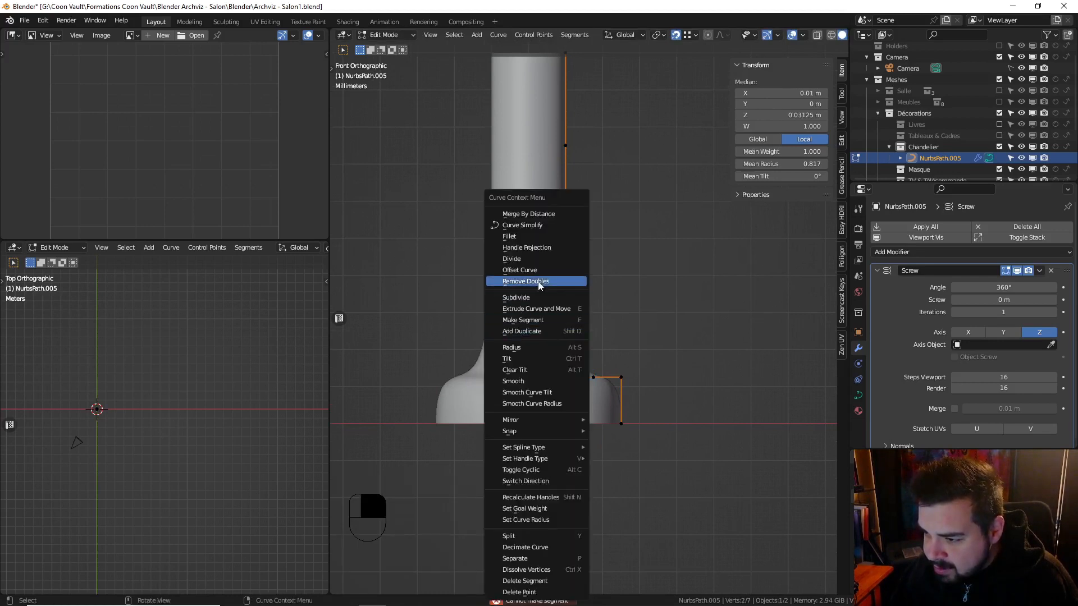
{"action": "left_click", "coordinate": [528, 297]}
Pull the mid-height stem point inward along X by about 0.0094 m to narrow the middle of the candlestick
{"action": "left_click", "coordinate": [566, 239]}
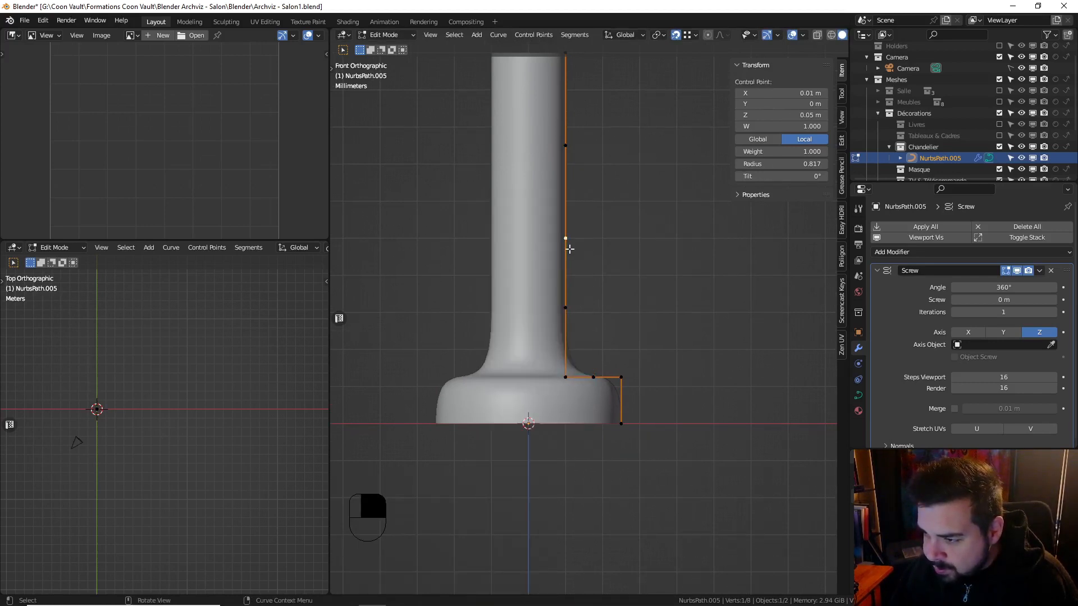
{"action": "key", "text": "g"}
{"action": "key", "text": "x"}
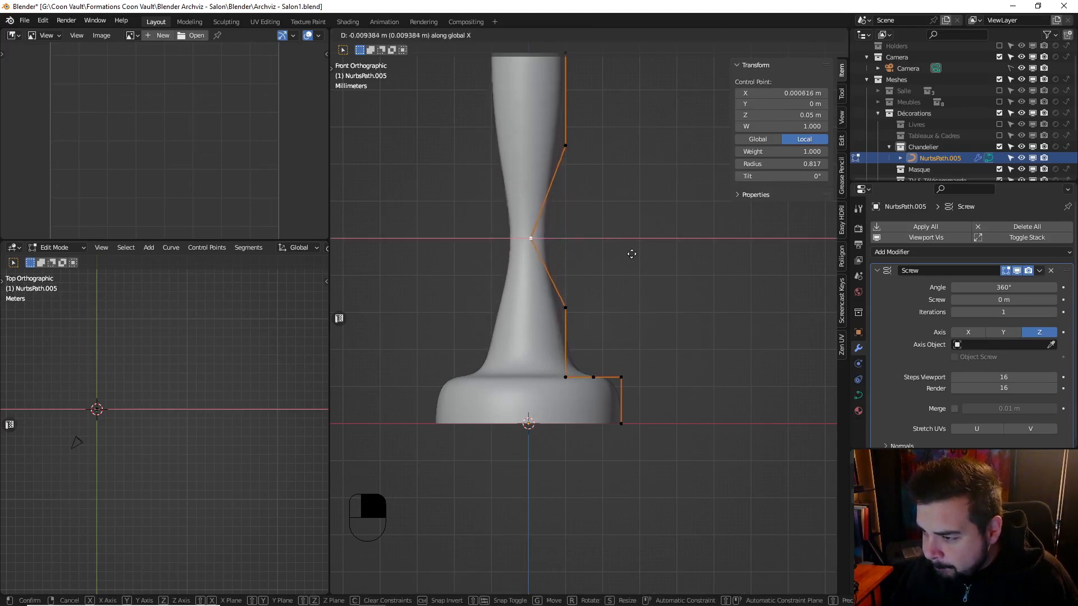
{"action": "left_click", "coordinate": [631, 253]}
Subdivide the vertical segment just above the base and pull its new point inward along X by about 0.0077 m
{"action": "middle_click_drag", "start_coordinate": [592, 192], "coordinate": [585, 280], "text": "shift"}
{"action": "left_click", "coordinate": [562, 381]}
{"action": "left_click", "coordinate": [557, 455], "text": "shift"}
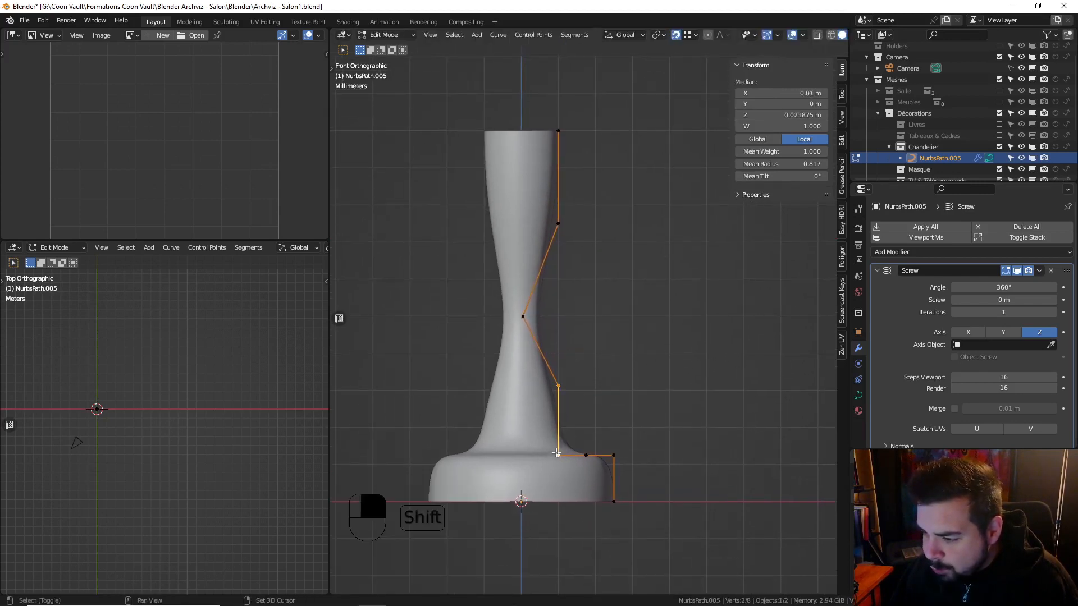
{"action": "right_click", "coordinate": [559, 419]}
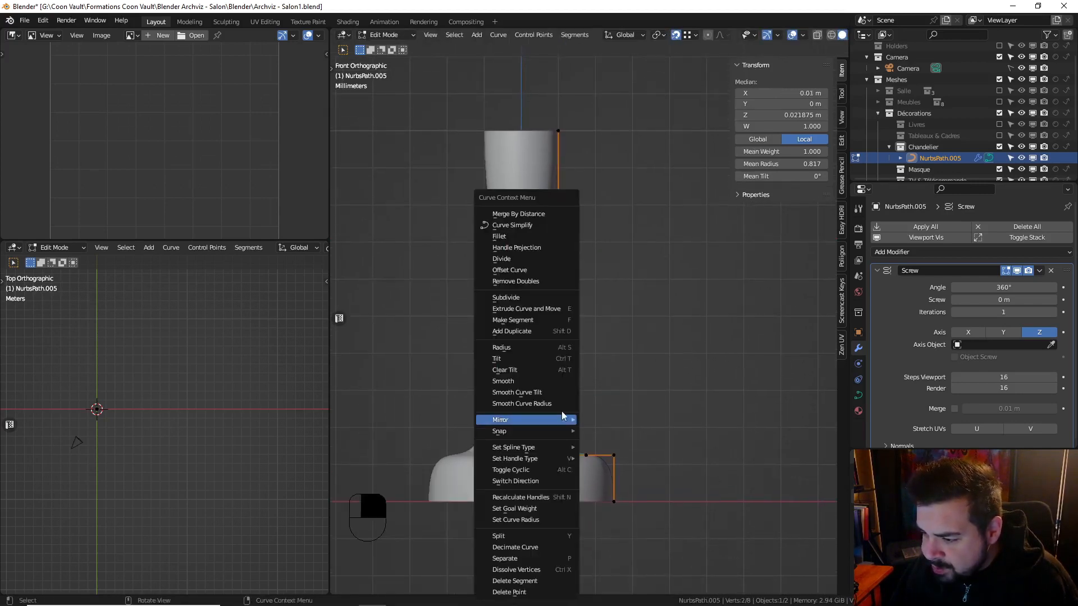
{"action": "left_click", "coordinate": [507, 297]}
{"action": "key", "text": "g"}
{"action": "key", "text": "x"}
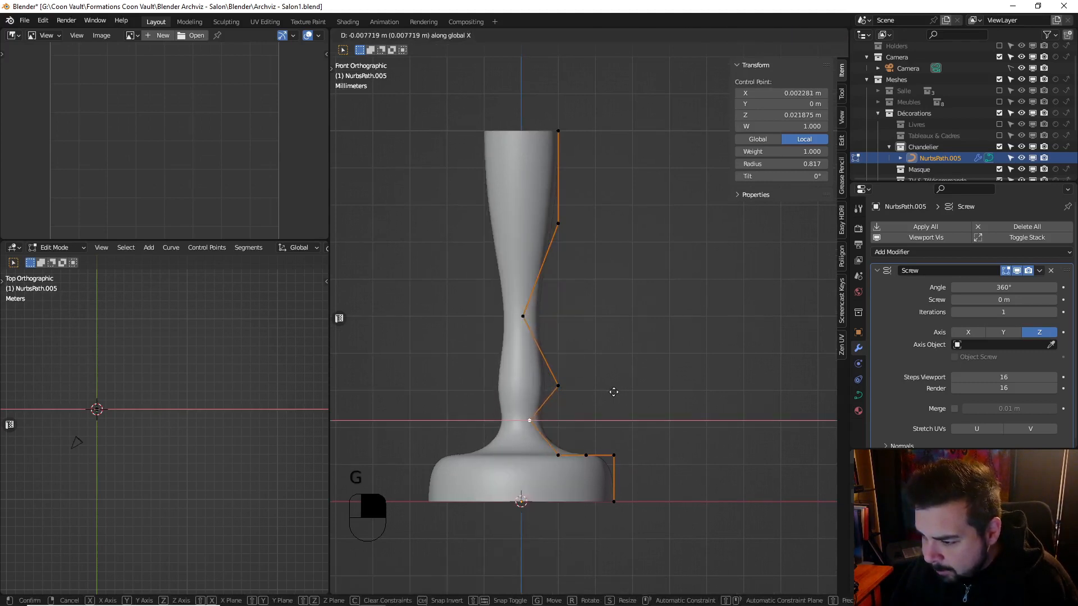
{"action": "left_click", "coordinate": [614, 392]}
Move the stem point just above the lower neck outward along X by about 0.00045 m
{"action": "left_click", "coordinate": [572, 385]}
{"action": "key", "text": "g"}
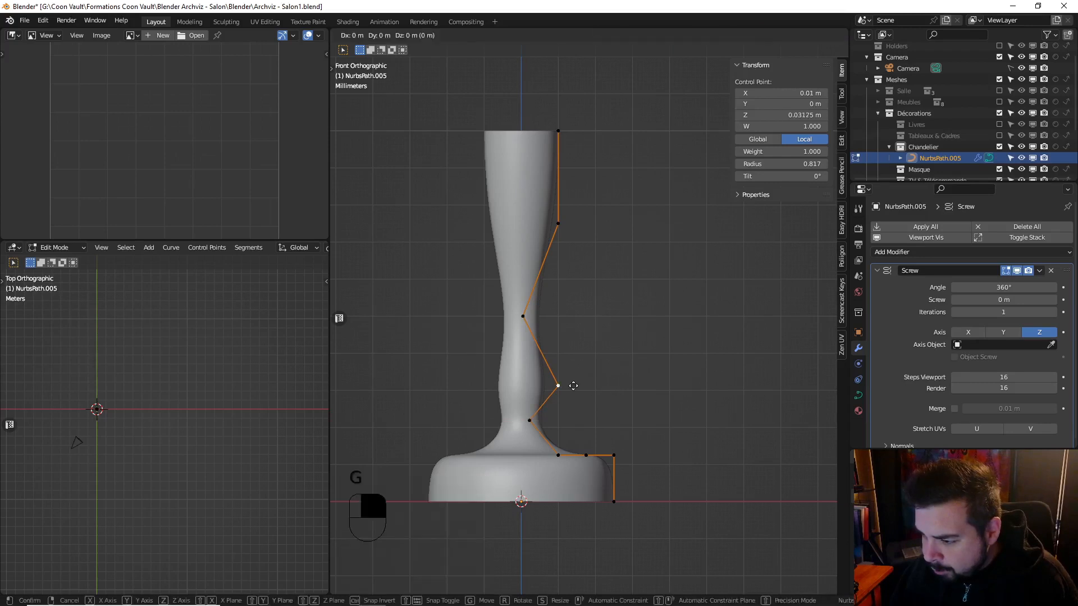
{"action": "key", "text": "x"}
{"action": "left_click", "coordinate": [570, 386]}
Subdivide the topmost vertical segment of the stem profile, between its end point and the next point below
{"action": "middle_click_drag", "start_coordinate": [557, 292], "coordinate": [557, 329], "text": "shift"}
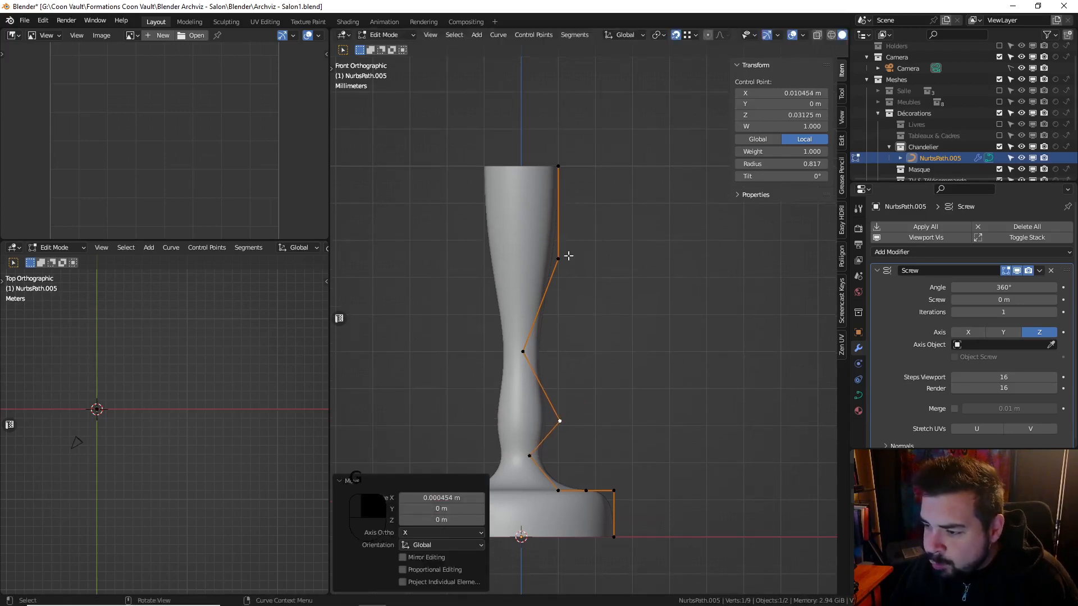
{"action": "left_click", "coordinate": [567, 257]}
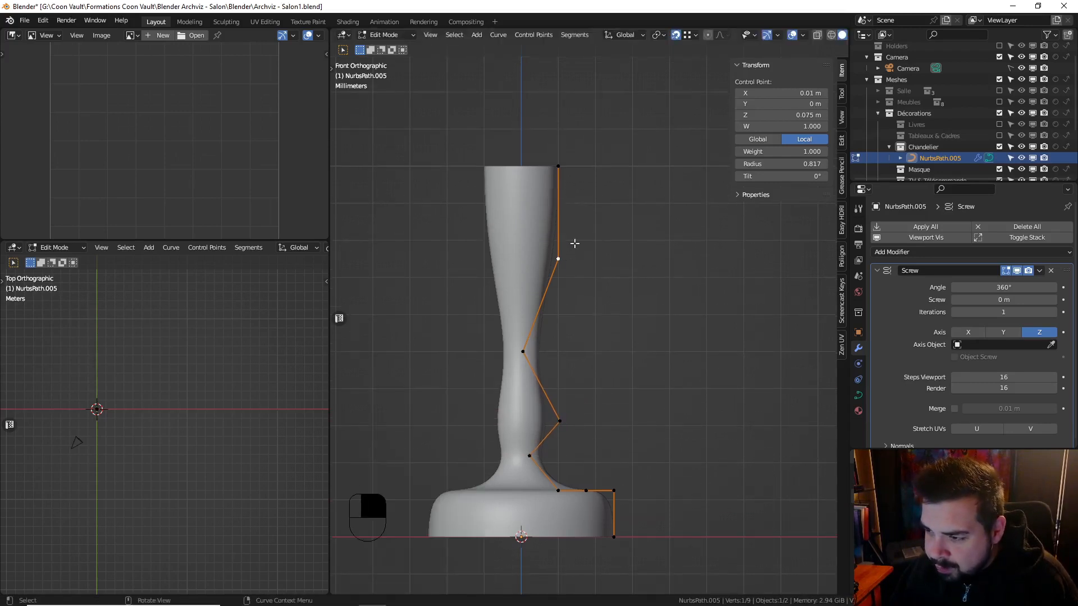
{"action": "left_click", "coordinate": [558, 203], "text": "shift"}
{"action": "right_click", "coordinate": [556, 186]}
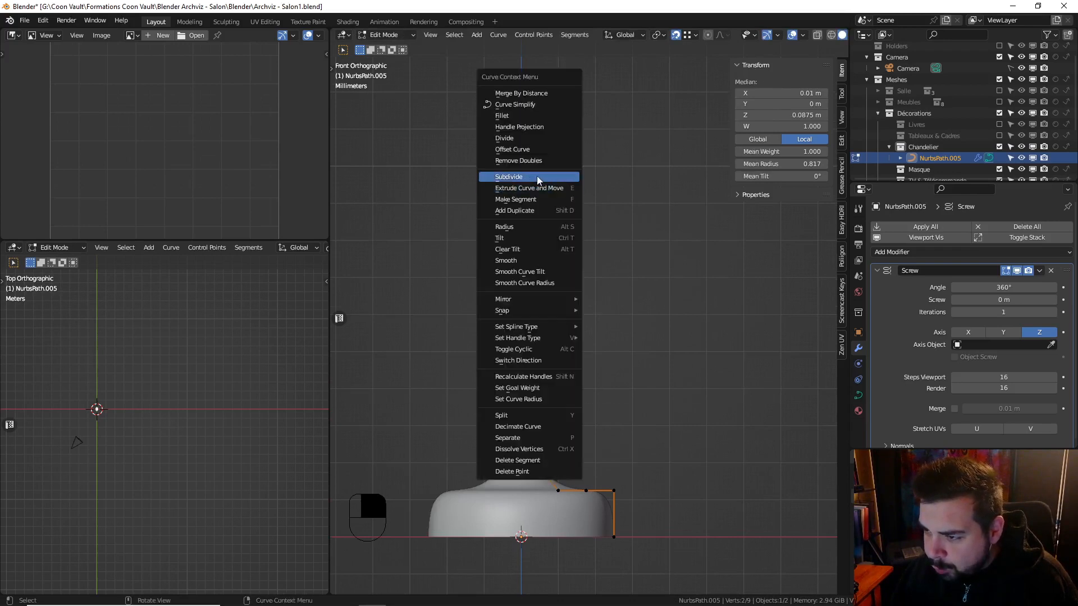
{"action": "left_click", "coordinate": [540, 175]}
Move the new upper stem point inward along X by 0.005 m
{"action": "left_click", "coordinate": [561, 214]}
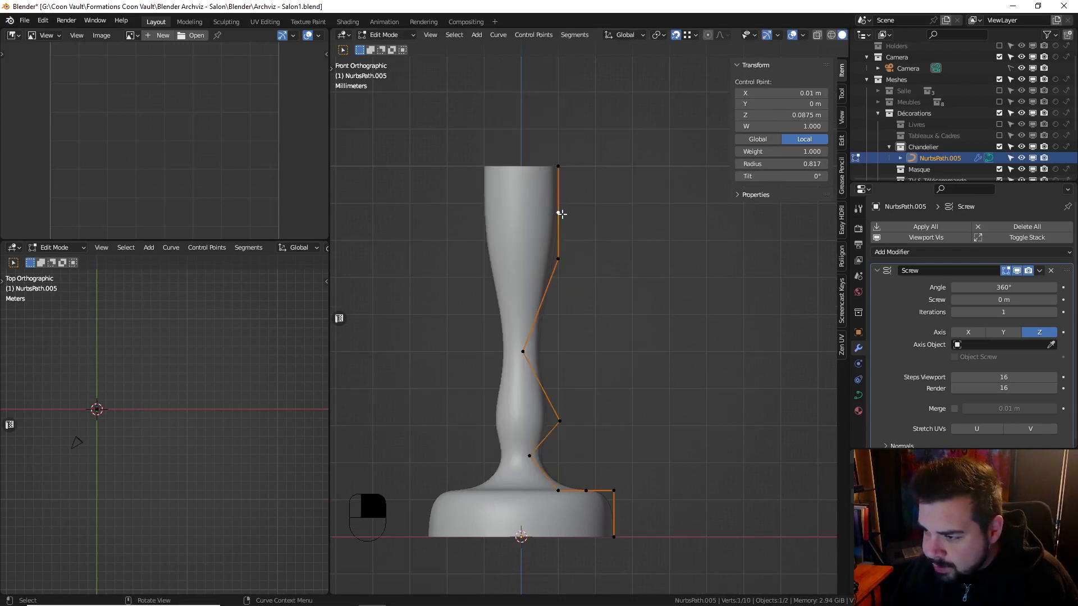
{"action": "key", "text": "g"}
{"action": "key", "text": "x"}
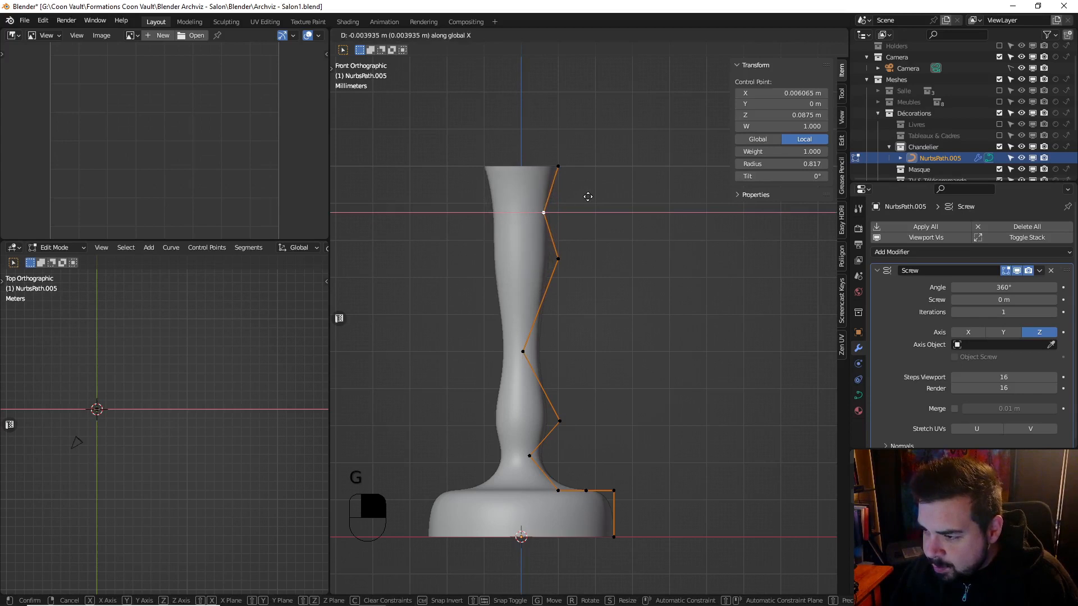
{"action": "type", "text": "0.005-"}
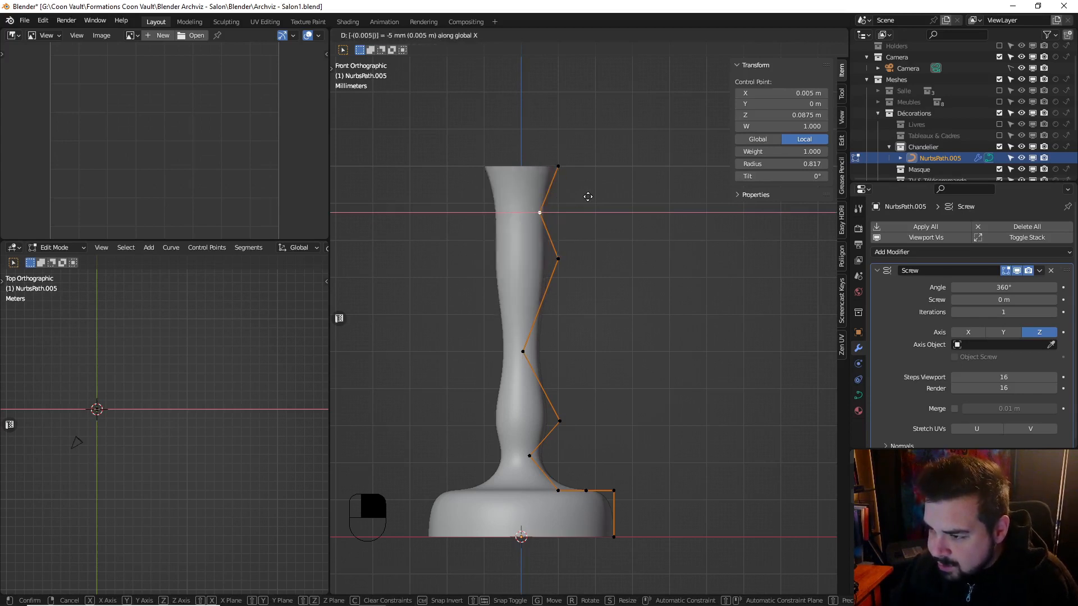
{"action": "key", "text": "Return"}
Move the top end point of the profile inward along X by 0.005 m
{"action": "left_click", "coordinate": [558, 166]}
{"action": "type", "text": "gx"}
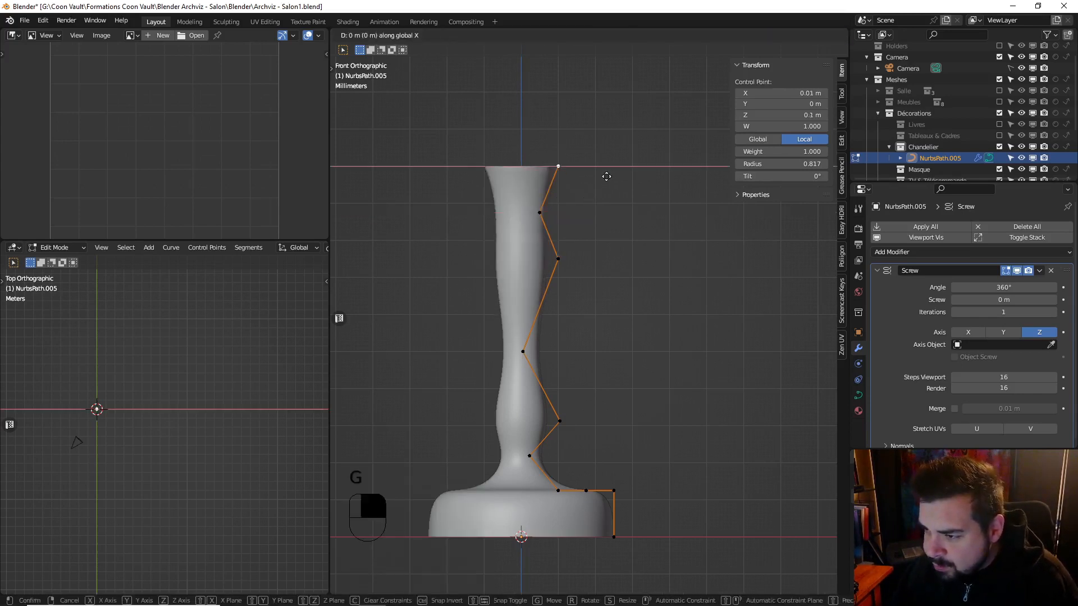
{"action": "type", "text": "0.005-"}
{"action": "key", "text": "Return"}
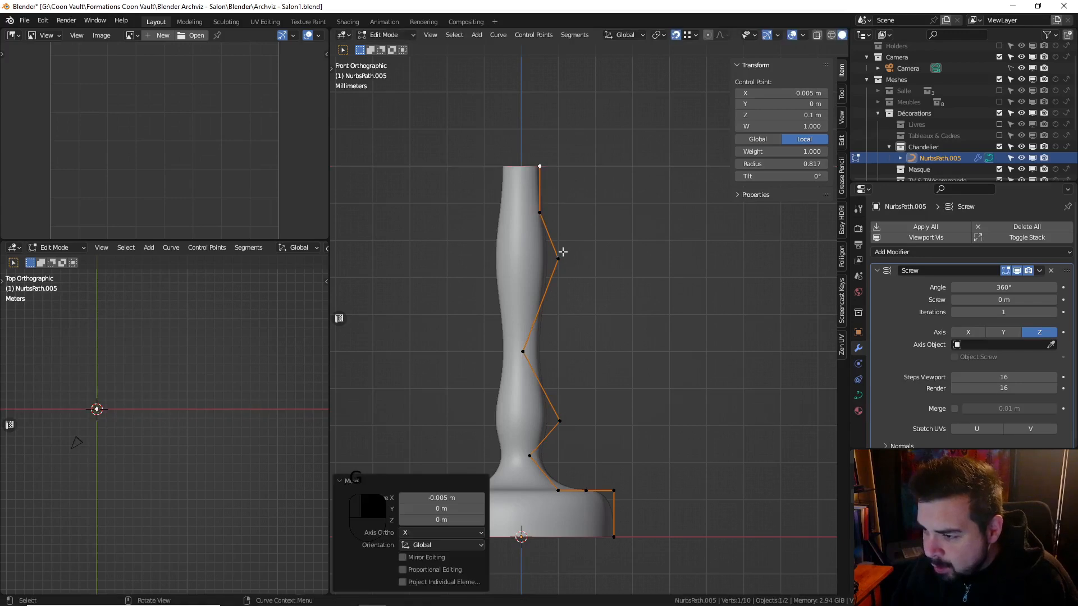
Subdivide the vertical segment between the top end point and the point directly below it
{"action": "left_click", "coordinate": [562, 252]}
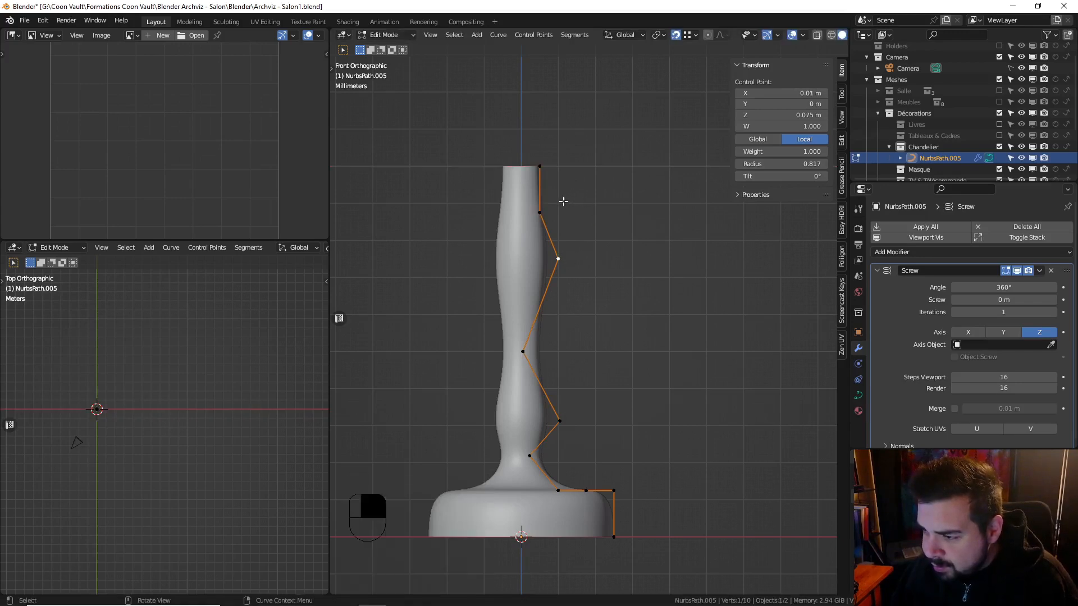
{"action": "left_click", "coordinate": [540, 212]}
{"action": "left_click", "coordinate": [540, 167], "text": "shift"}
{"action": "right_click", "coordinate": [544, 163]}
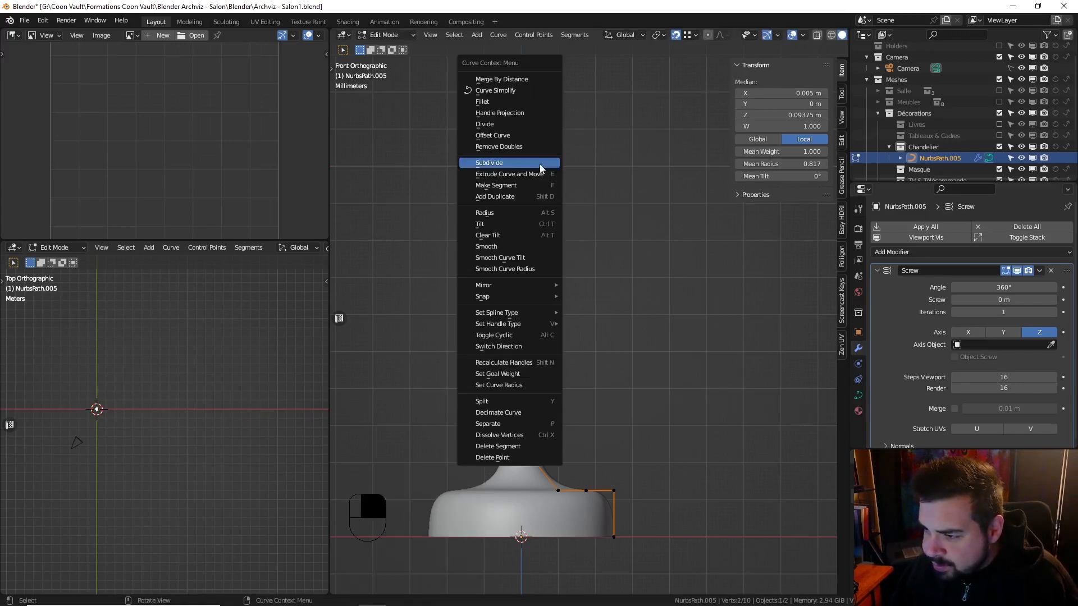
{"action": "left_click", "coordinate": [546, 164]}
Pull the new point just below the top outward along X by about 0.0056 m to form a rim bulge
{"action": "left_click", "coordinate": [541, 189]}
{"action": "key", "text": "g"}
{"action": "key", "text": "x"}
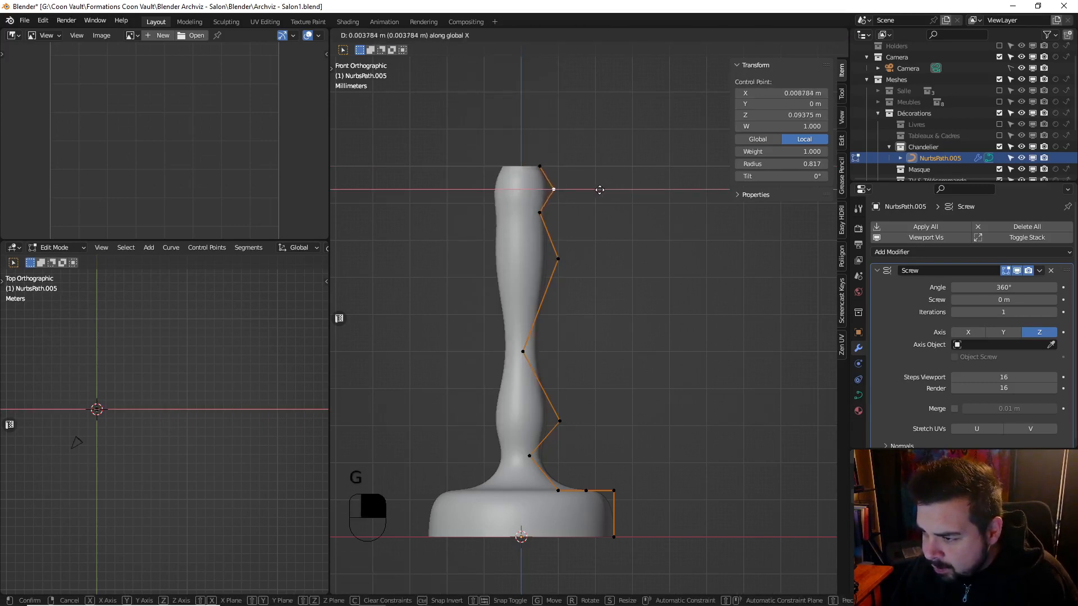
{"action": "left_click", "coordinate": [604, 190]}
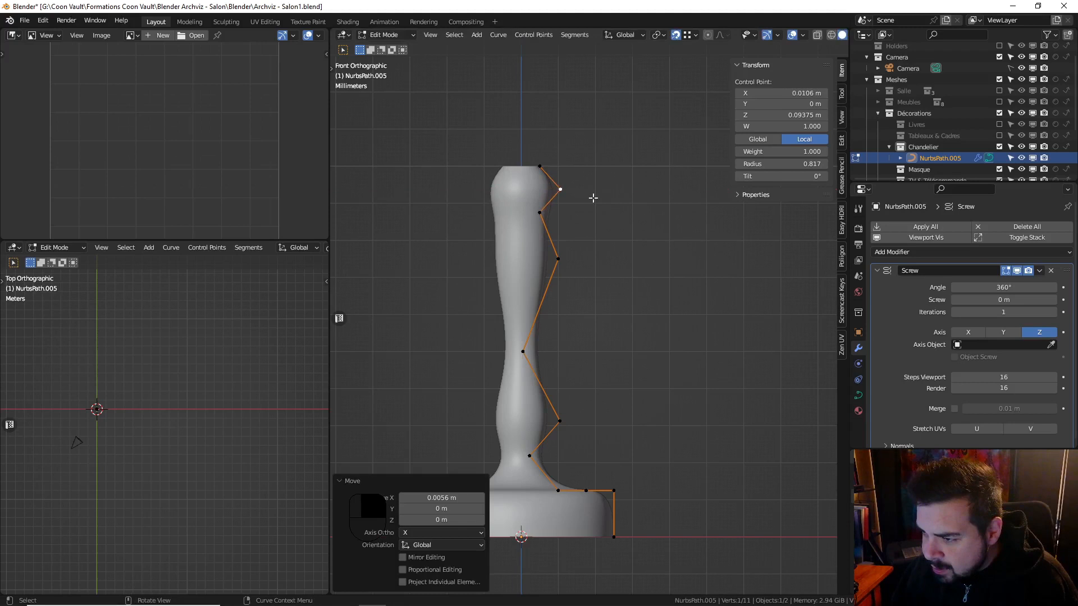
Subdivide the two slanted segments directly above and below the rim bulge point
{"action": "left_click", "coordinate": [541, 212], "text": "shift"}
{"action": "left_click", "coordinate": [539, 167], "text": "shift"}
{"action": "right_click", "coordinate": [536, 170]}
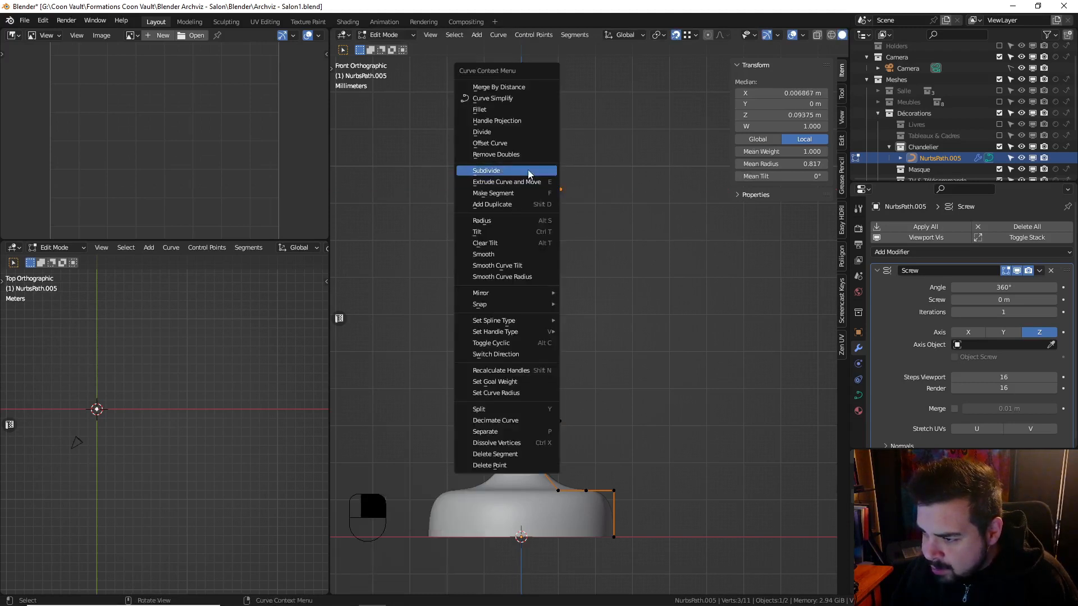
{"action": "left_click", "coordinate": [528, 170]}
Move both new rim points outward along X by 0.0028 m so they line up with the rim's outermost point
{"action": "left_click", "coordinate": [560, 163]}
{"action": "middle_click_drag", "start_coordinate": [560, 163], "coordinate": [585, 241], "text": "shift"}
{"action": "scroll", "coordinate": [591, 205], "scroll_direction": "up", "scroll_amount": 2}
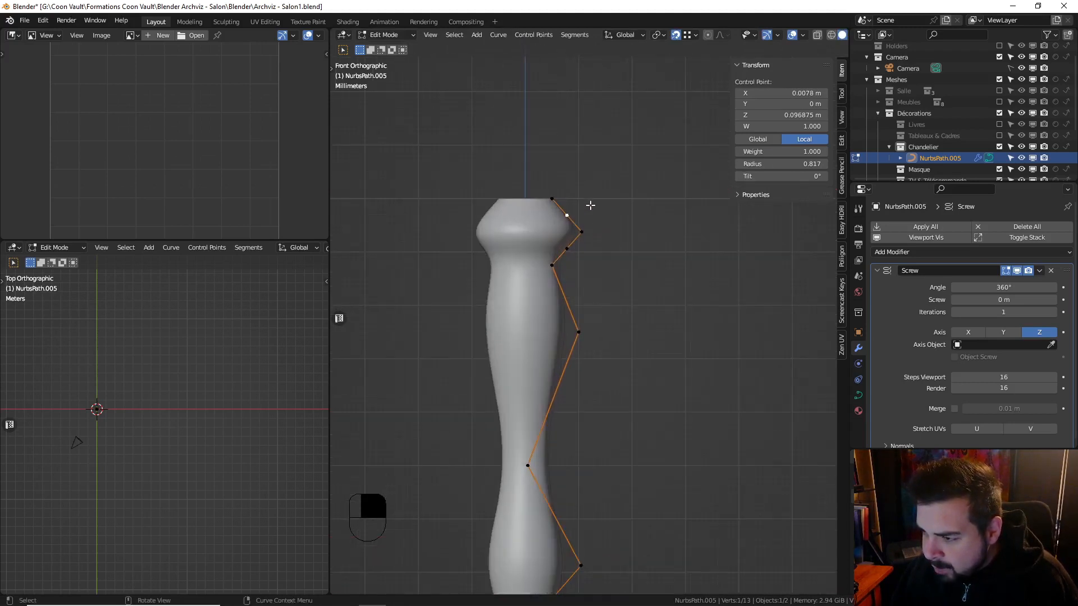
{"action": "key", "text": "g"}
{"action": "key", "text": "x"}
{"action": "left_click", "coordinate": [585, 228]}
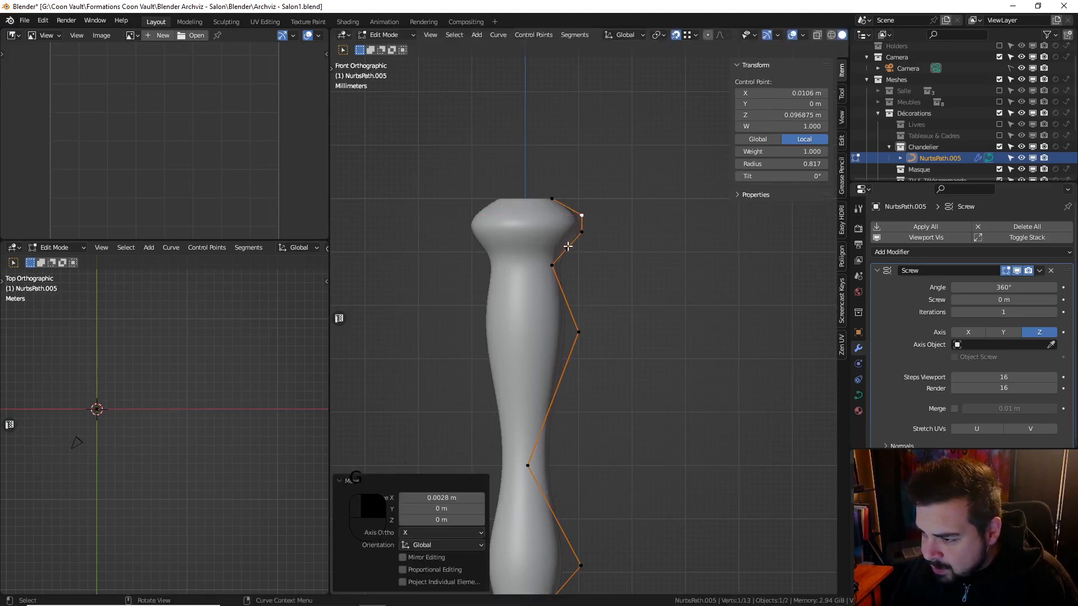
{"action": "left_click", "coordinate": [568, 247]}
{"action": "key", "text": "g"}
{"action": "key", "text": "x"}
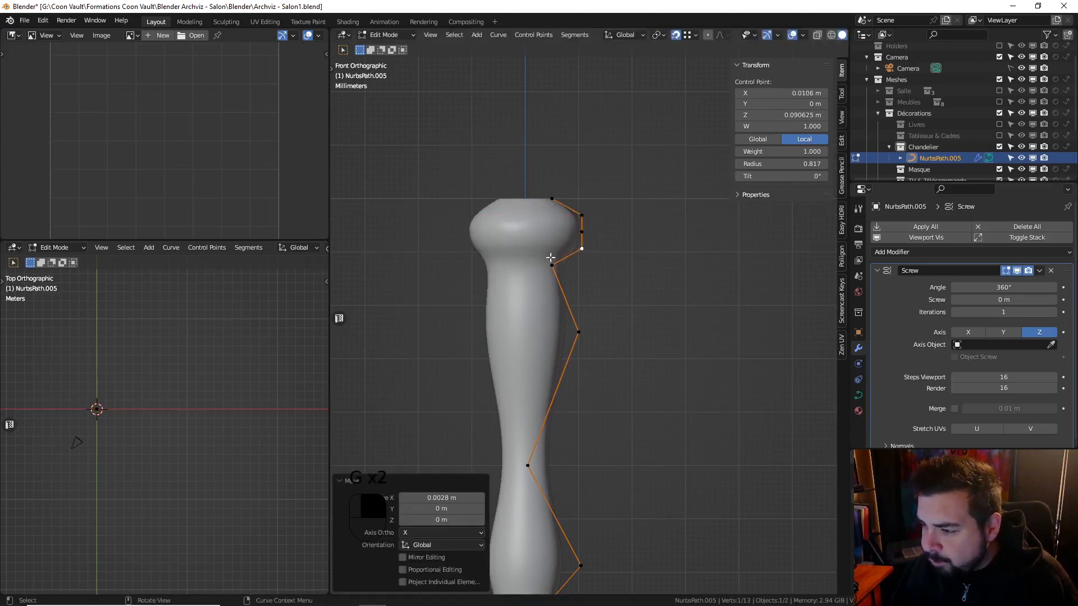
Raise the neck point under the rim by 0.003125 m and lower the top end point by 0.003125 m to square the rim
{"action": "key", "text": "g"}
{"action": "left_click", "coordinate": [563, 208]}
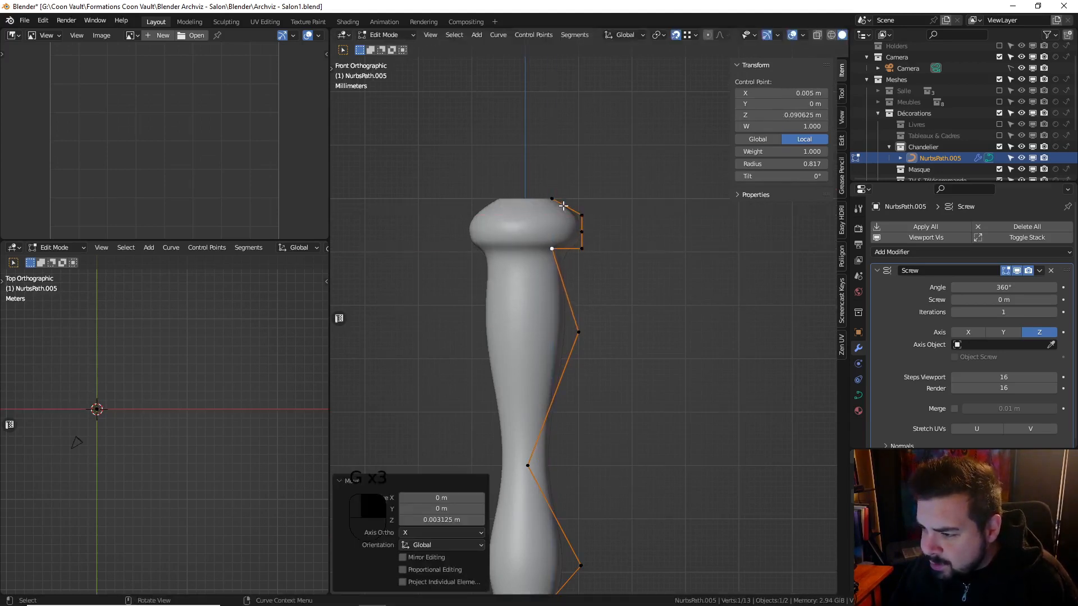
{"action": "left_click_drag", "start_coordinate": [562, 202], "coordinate": [556, 198]}
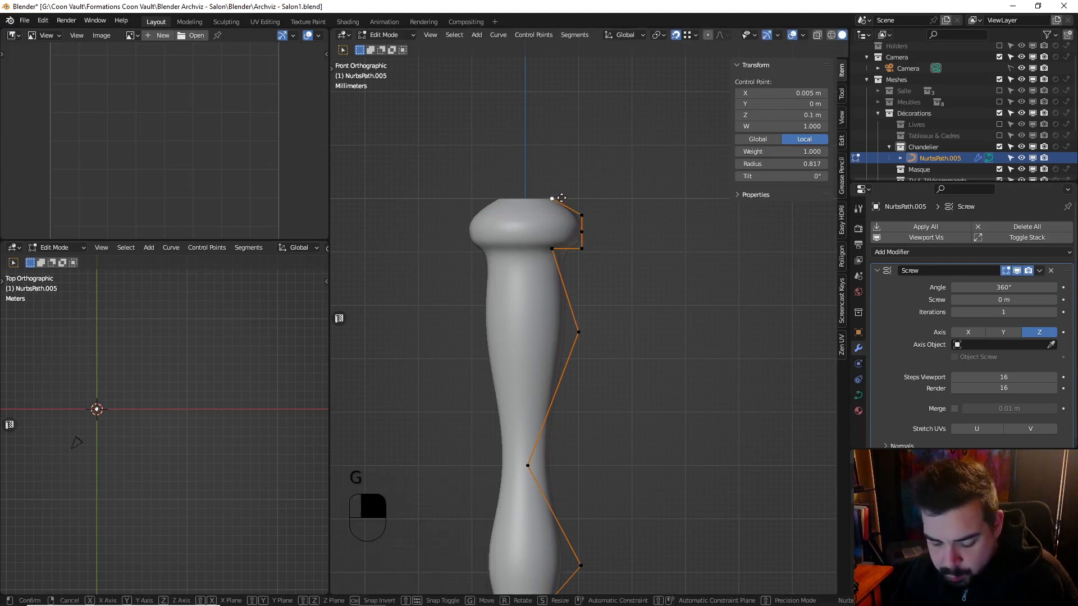
{"action": "key", "text": "g"}
{"action": "left_click", "coordinate": [572, 211]}
Subdivide the segment between the neck point under the rim and the upper bulge point
{"action": "scroll", "coordinate": [604, 241], "scroll_direction": "down", "scroll_amount": 4, "text": "shift"}
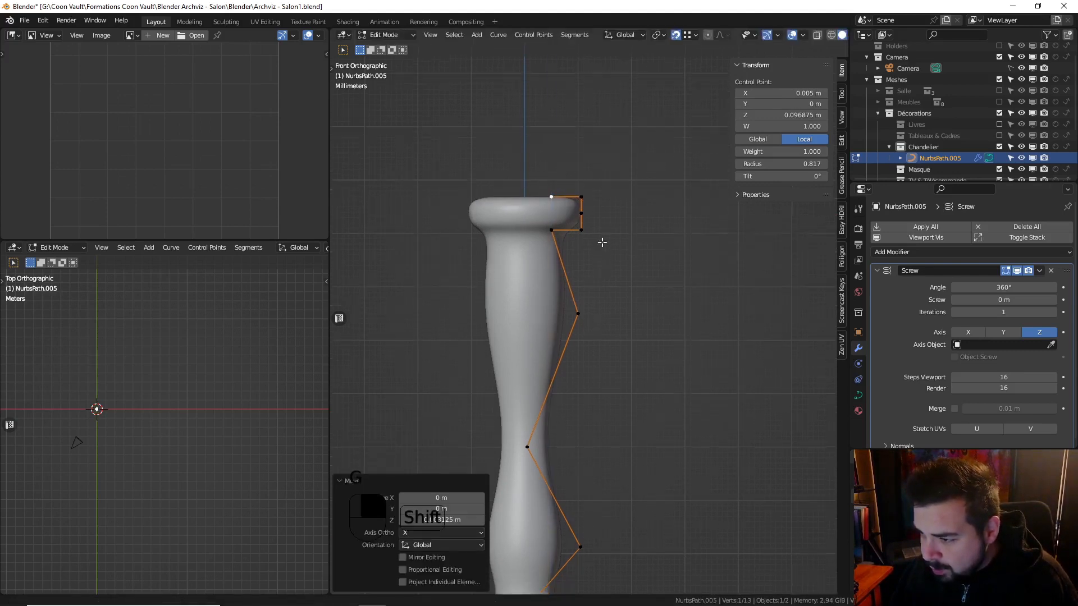
{"action": "left_click", "coordinate": [558, 206], "text": "shift"}
{"action": "right_click", "coordinate": [558, 214]}
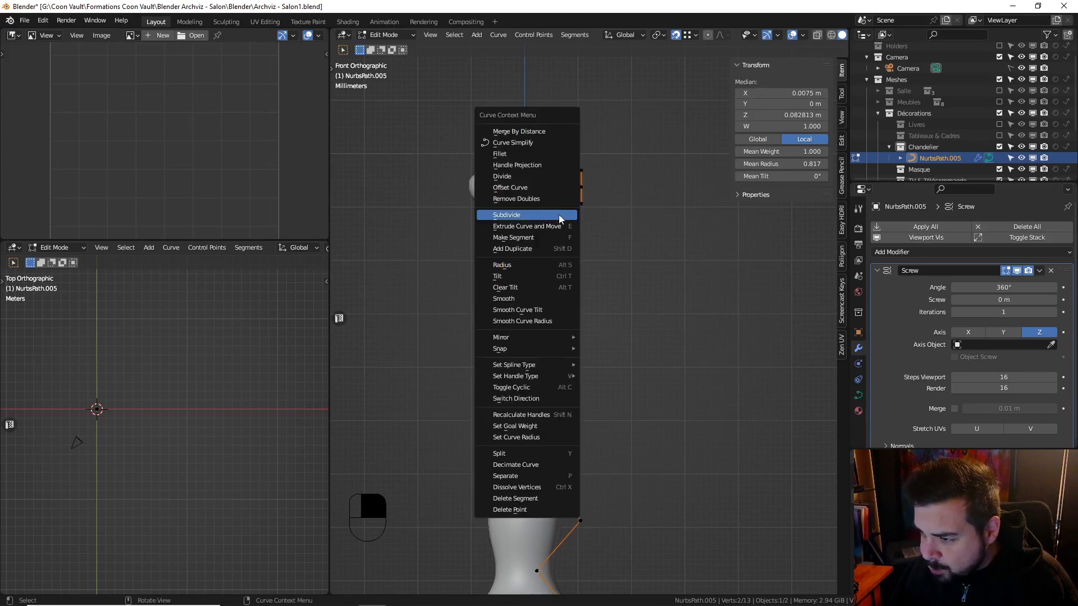
{"action": "left_click", "coordinate": [558, 215]}
{"action": "left_click", "coordinate": [568, 247]}
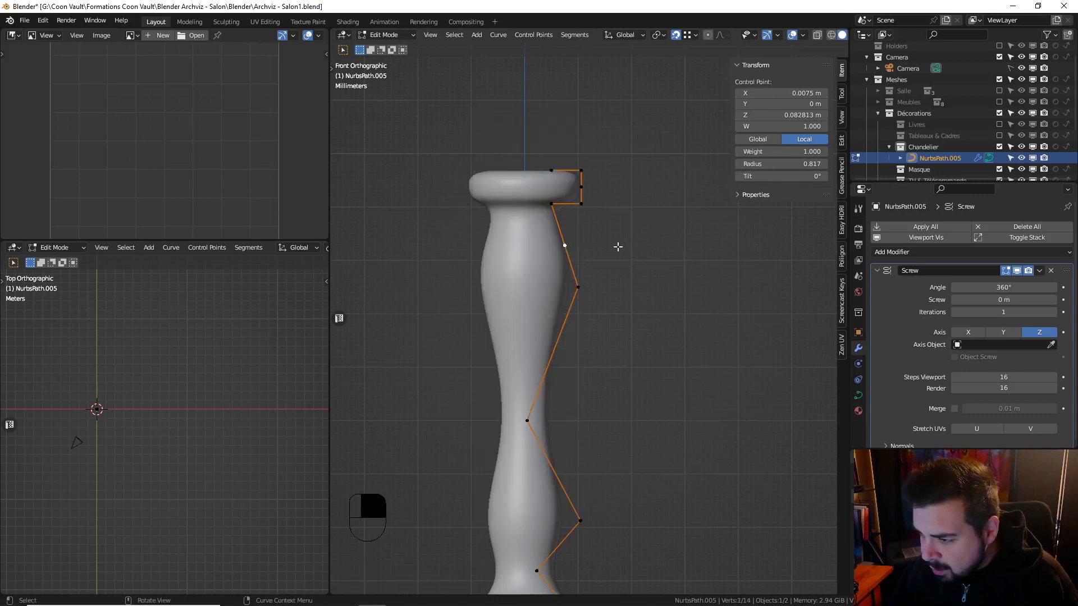
Subdivide the segment between the upper bulge point and the narrow waist point, and subdivide its upper half once more
{"action": "left_click", "coordinate": [577, 291]}
{"action": "left_click", "coordinate": [527, 421], "text": "shift"}
{"action": "right_click", "coordinate": [527, 421]}
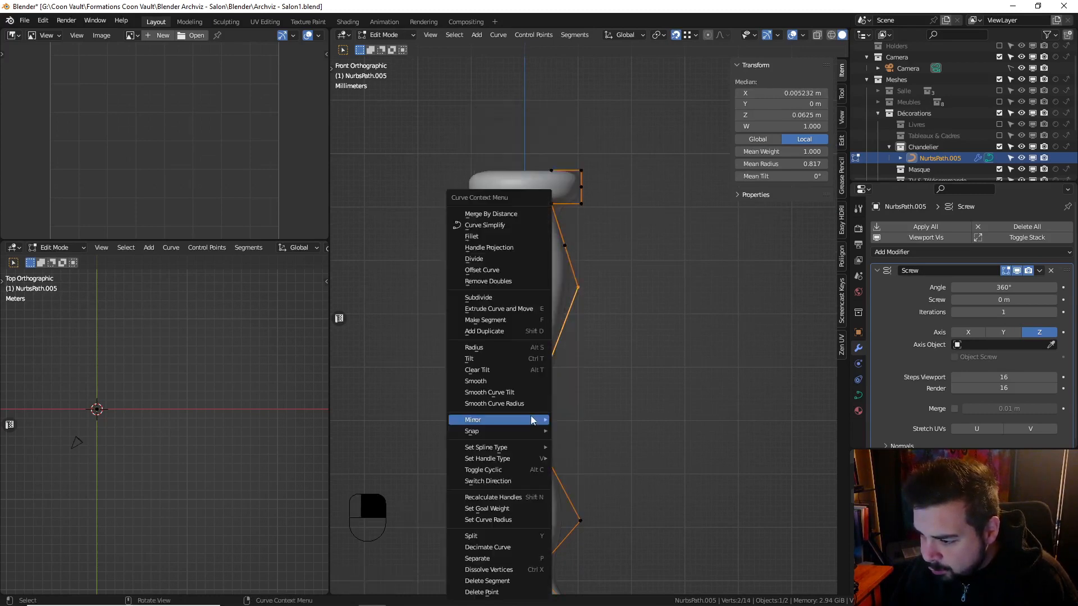
{"action": "left_click", "coordinate": [492, 302]}
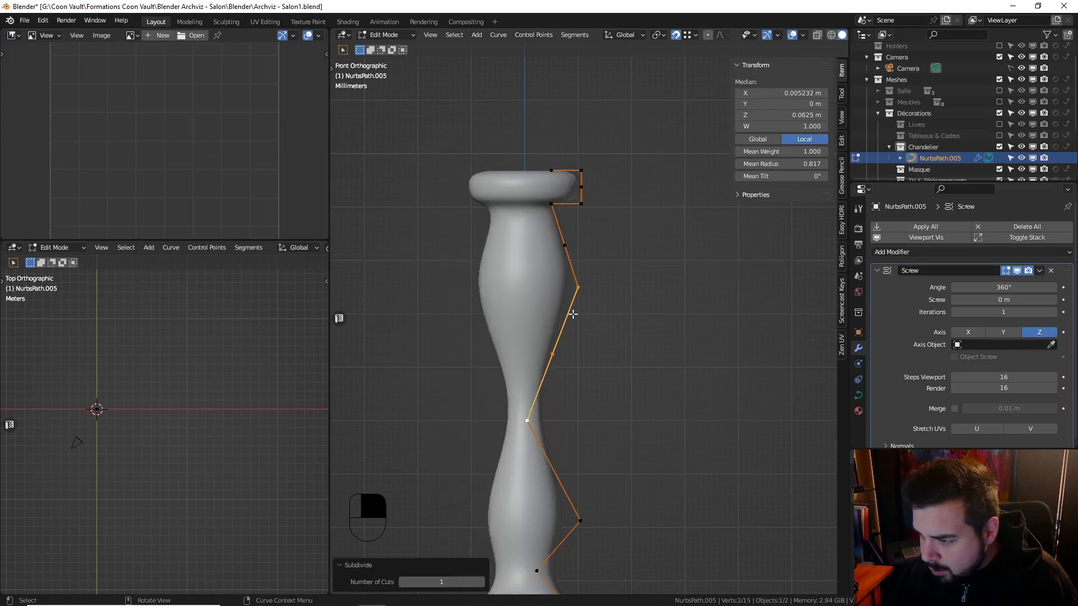
{"action": "left_click", "coordinate": [562, 350]}
{"action": "left_click", "coordinate": [578, 291], "text": "shift"}
{"action": "right_click", "coordinate": [578, 292]}
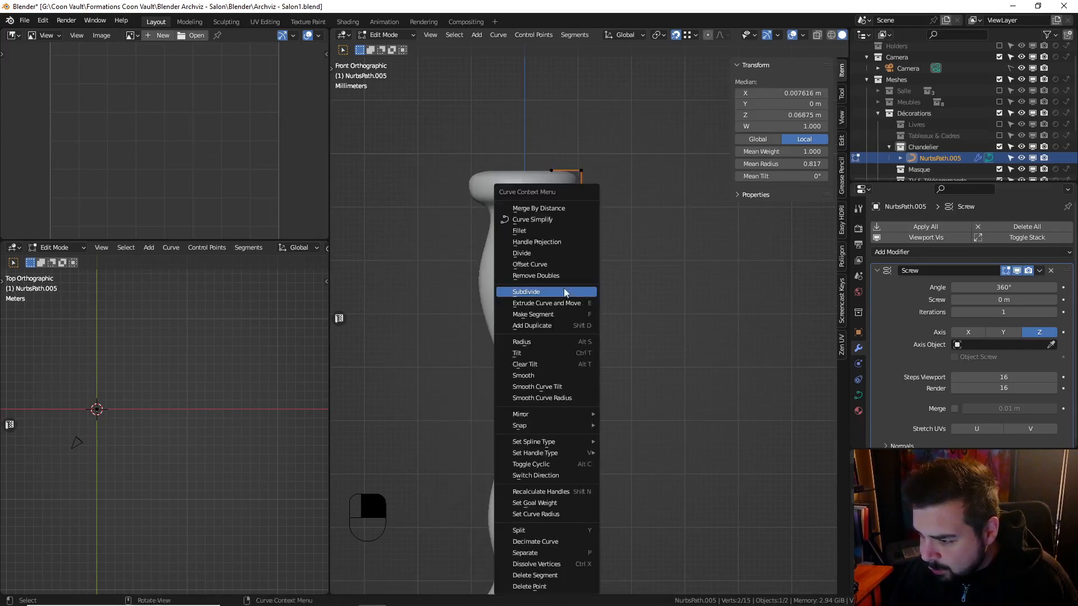
{"action": "left_click", "coordinate": [563, 292]}
Pull the points just below and just above the upper bulge inward along X, in line with the neck at X 0.005 m
{"action": "left_click", "coordinate": [565, 321]}
{"action": "key", "text": "g"}
{"action": "key", "text": "x"}
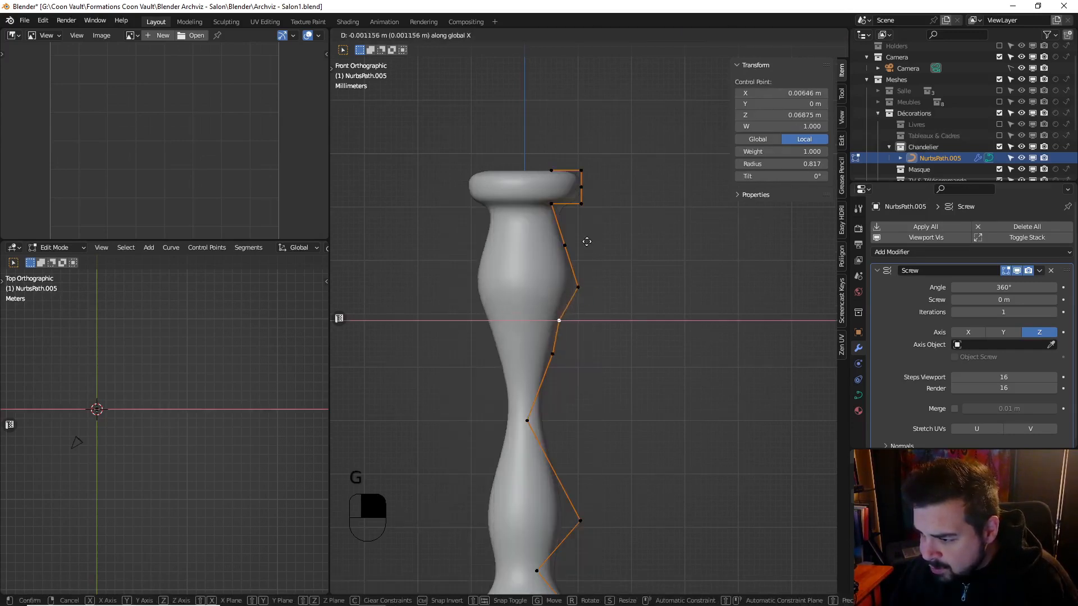
{"action": "left_click", "coordinate": [557, 208]}
{"action": "left_click", "coordinate": [565, 241]}
{"action": "key", "text": "g"}
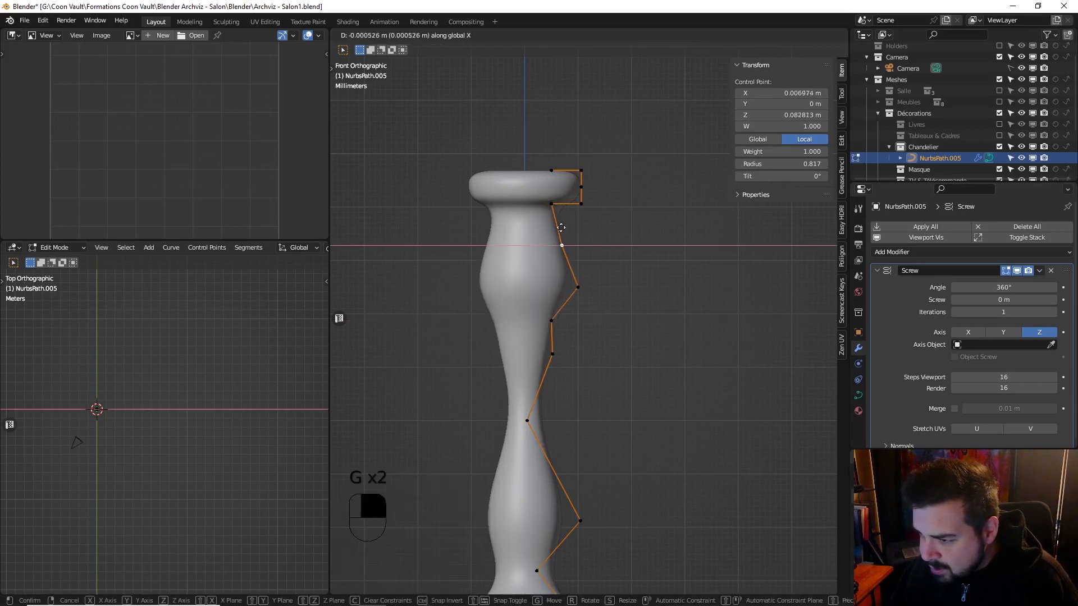
{"action": "key", "text": "x"}
{"action": "left_click", "coordinate": [554, 211]}
Move the second point below the upper bulge inward along X by about 0.00023 m to X 0.005 m
{"action": "left_click", "coordinate": [552, 353]}
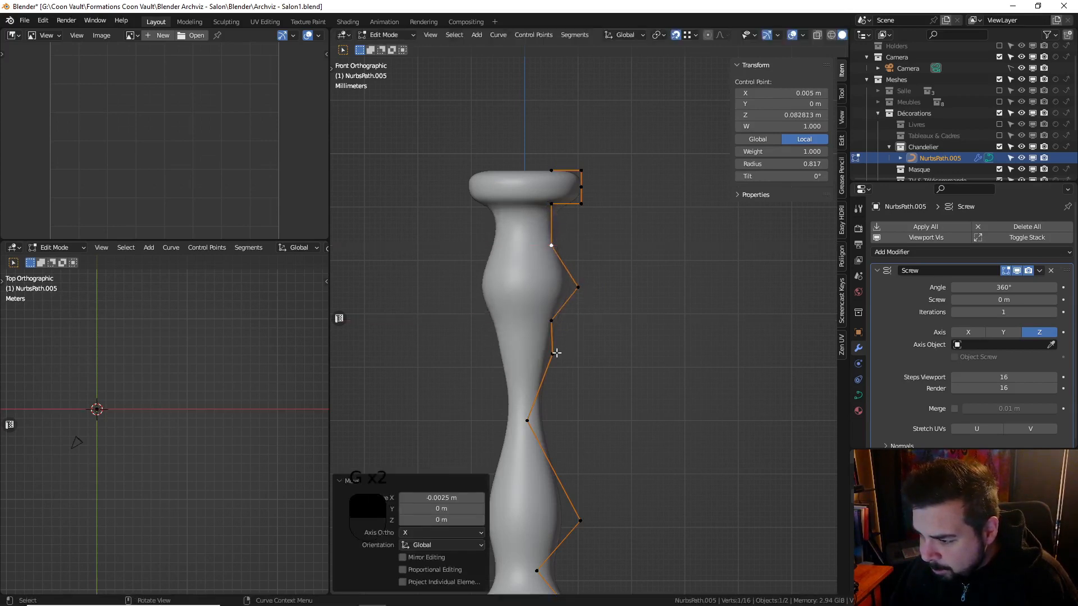
{"action": "key", "text": "g"}
{"action": "key", "text": "x"}
{"action": "left_click", "coordinate": [552, 354]}
Subdivide the segment between the narrow waist point and the lower bulge point
{"action": "middle_click_drag", "start_coordinate": [572, 356], "coordinate": [571, 340], "text": "shift"}
{"action": "scroll", "coordinate": [570, 340], "scroll_direction": "down", "scroll_amount": 3, "text": "shift"}
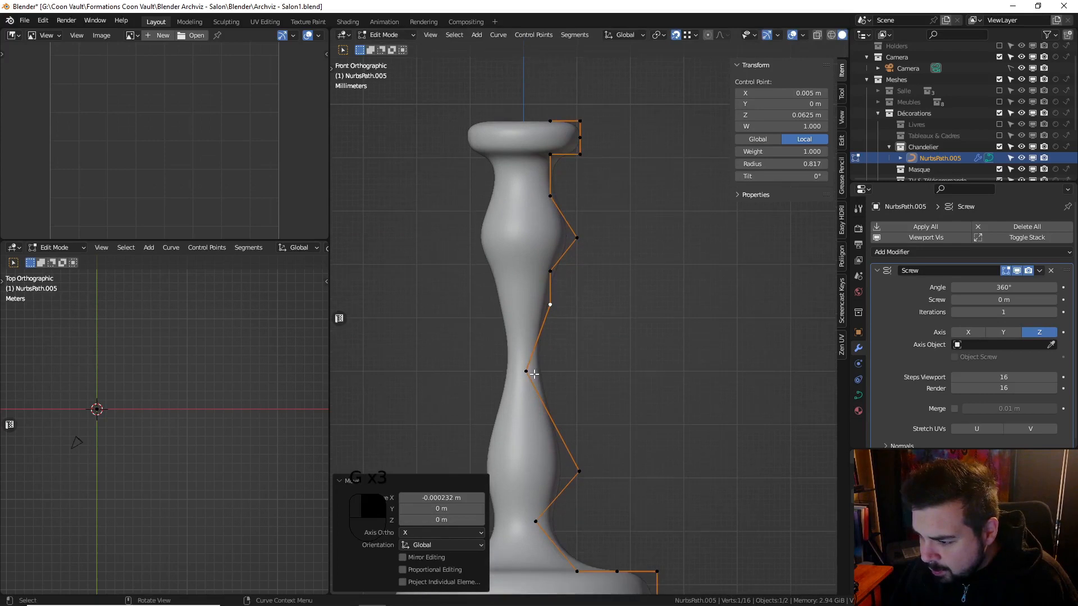
{"action": "left_click", "coordinate": [532, 373]}
{"action": "left_click", "coordinate": [578, 471], "text": "shift"}
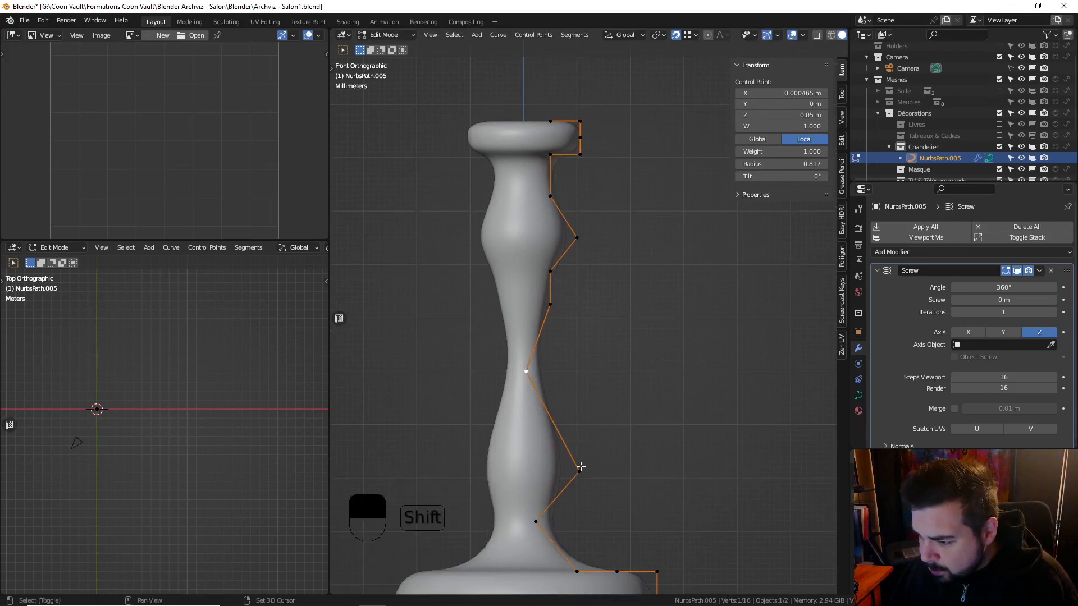
{"action": "right_click", "coordinate": [580, 433]}
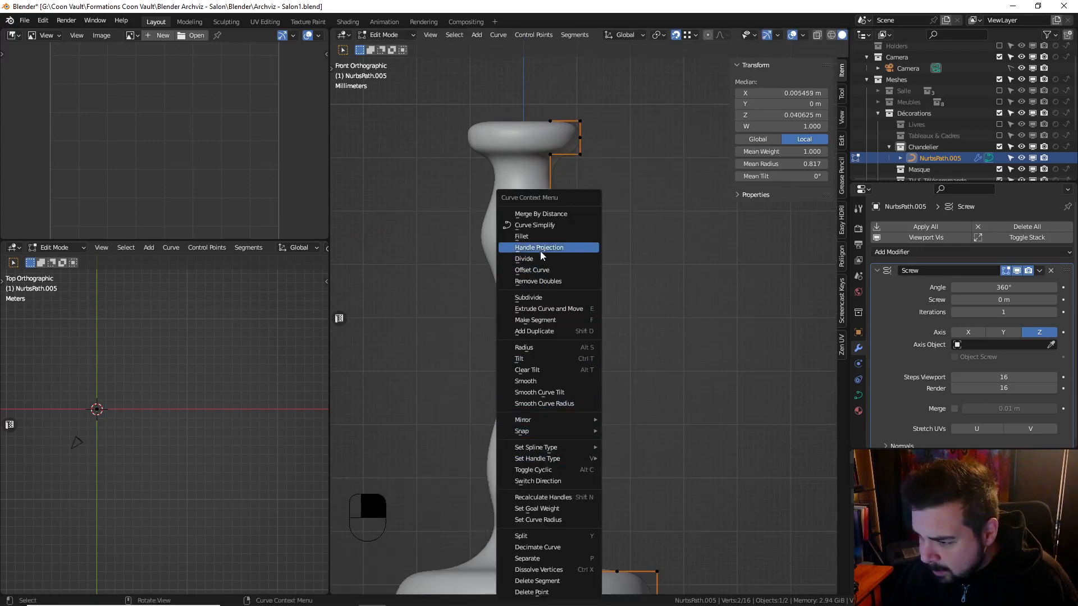
{"action": "left_click", "coordinate": [532, 298]}
{"action": "scroll", "coordinate": [561, 324], "scroll_direction": "down", "scroll_amount": 4, "text": "shift"}
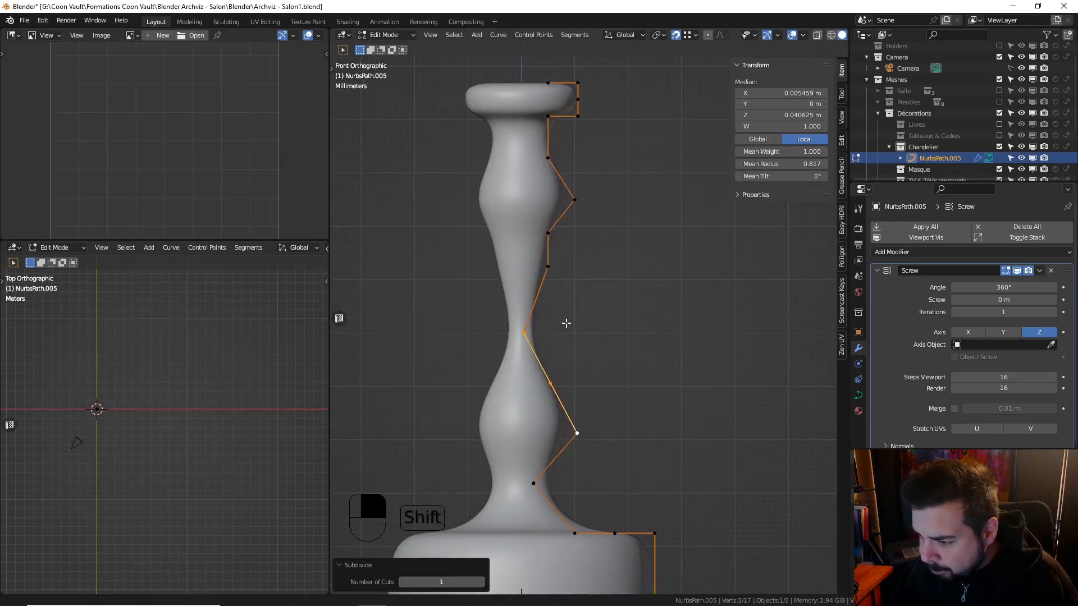
{"action": "left_click", "coordinate": [530, 323]}
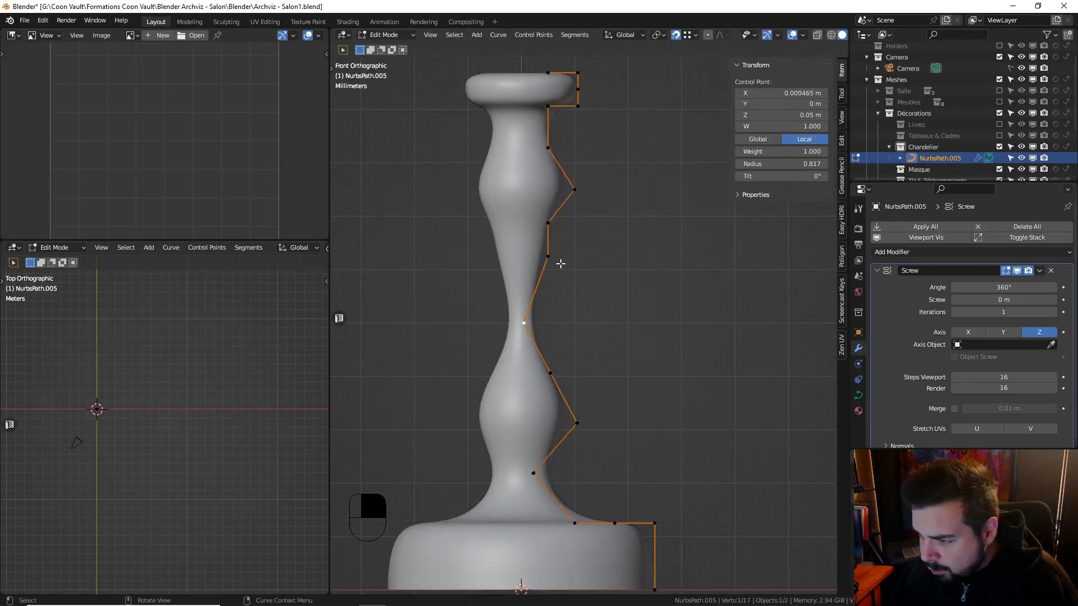
Subdivide the two slanted segments directly above and below the upper bulge point
{"action": "left_click", "coordinate": [549, 223]}
{"action": "left_click", "coordinate": [574, 189], "text": "shift"}
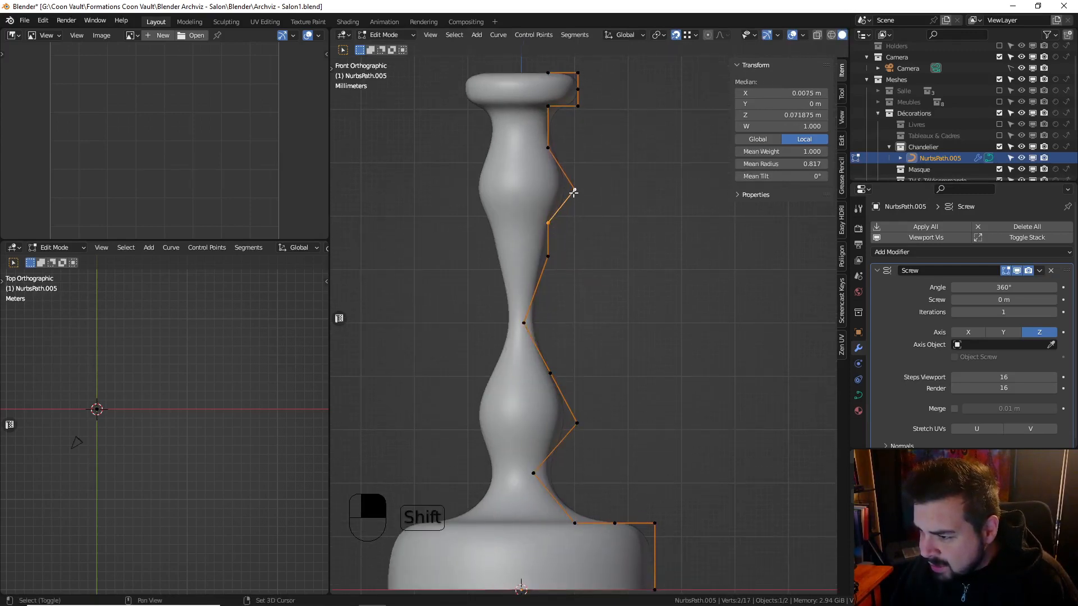
{"action": "right_click", "coordinate": [544, 151]}
{"action": "left_click", "coordinate": [544, 152]}
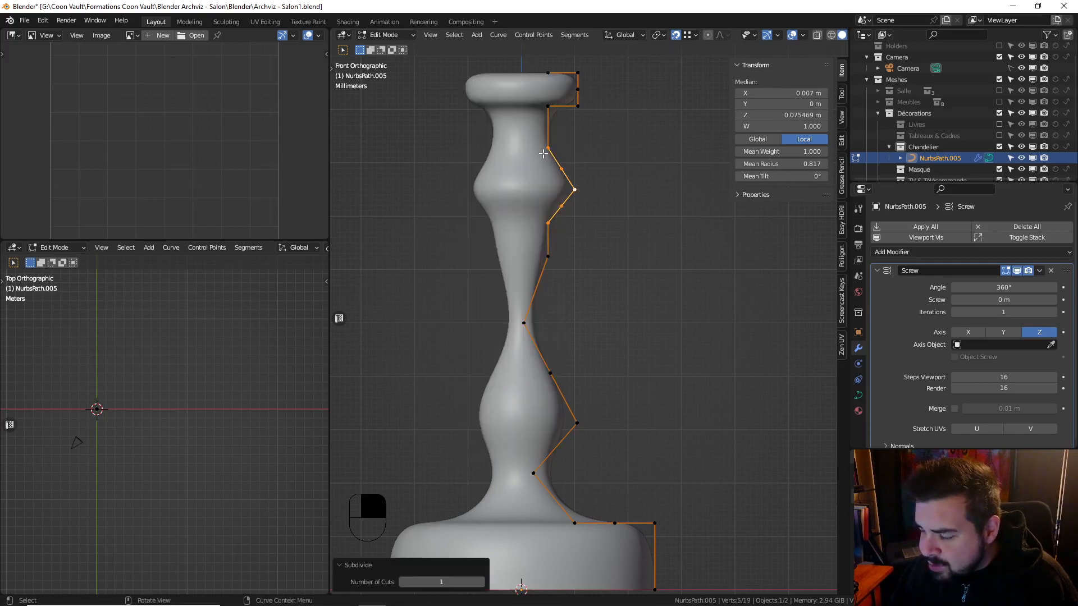
Pull the new points directly above and below the upper bulge point inward along X to X 0.005 m
{"action": "left_click", "coordinate": [562, 168]}
{"action": "key", "text": "g"}
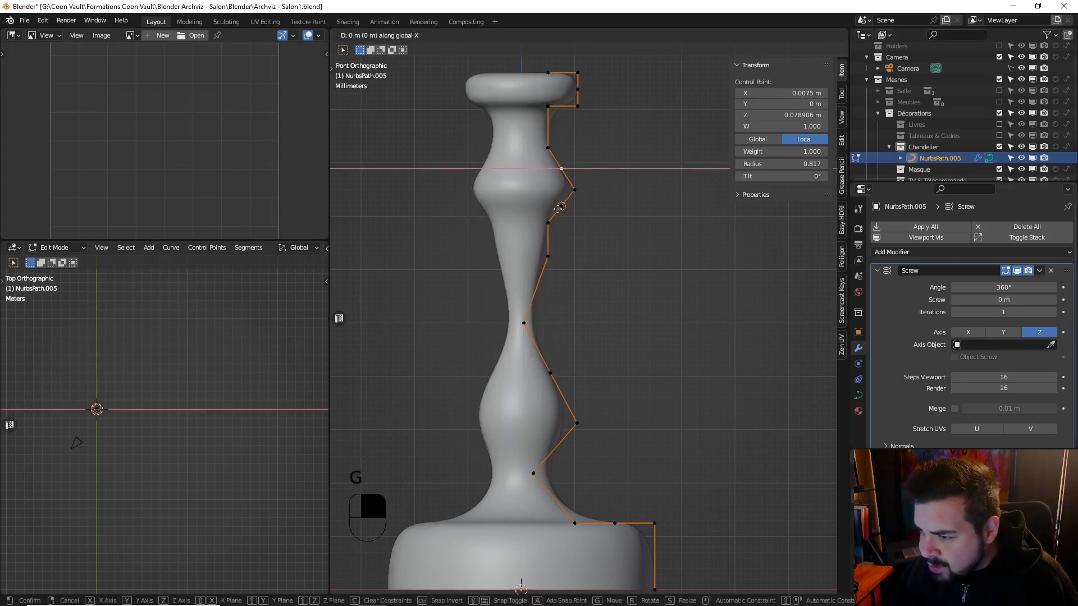
{"action": "left_click", "coordinate": [559, 205]}
{"action": "key", "text": "g"}
{"action": "left_click", "coordinate": [549, 206]}
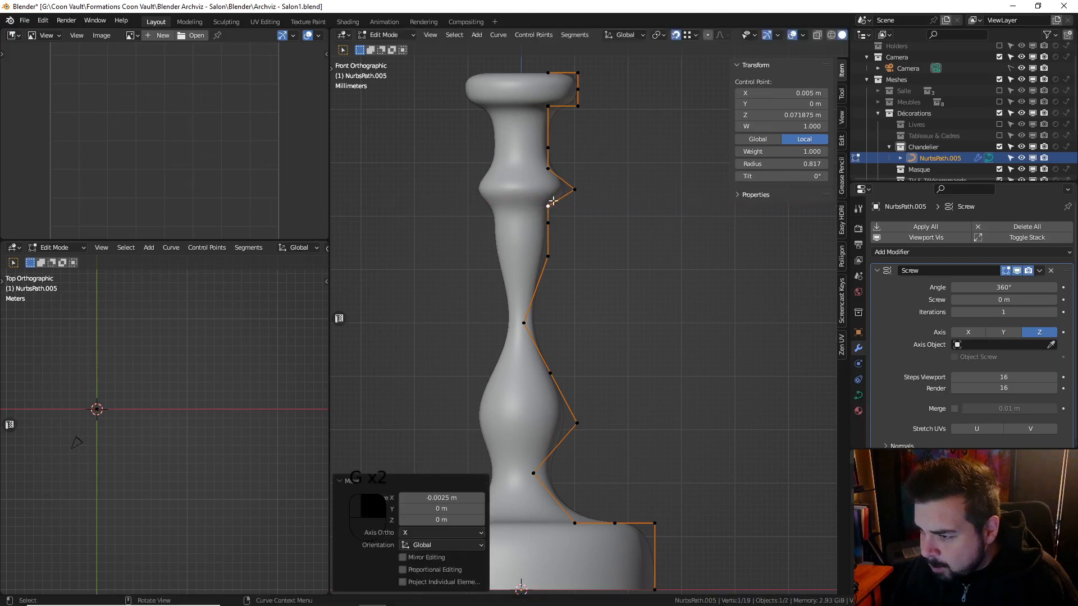
Subdivide the two slanted segments directly above and below the lower bulge point with one cut
{"action": "scroll", "coordinate": [562, 281], "scroll_direction": "down", "scroll_amount": 3, "text": "shift"}
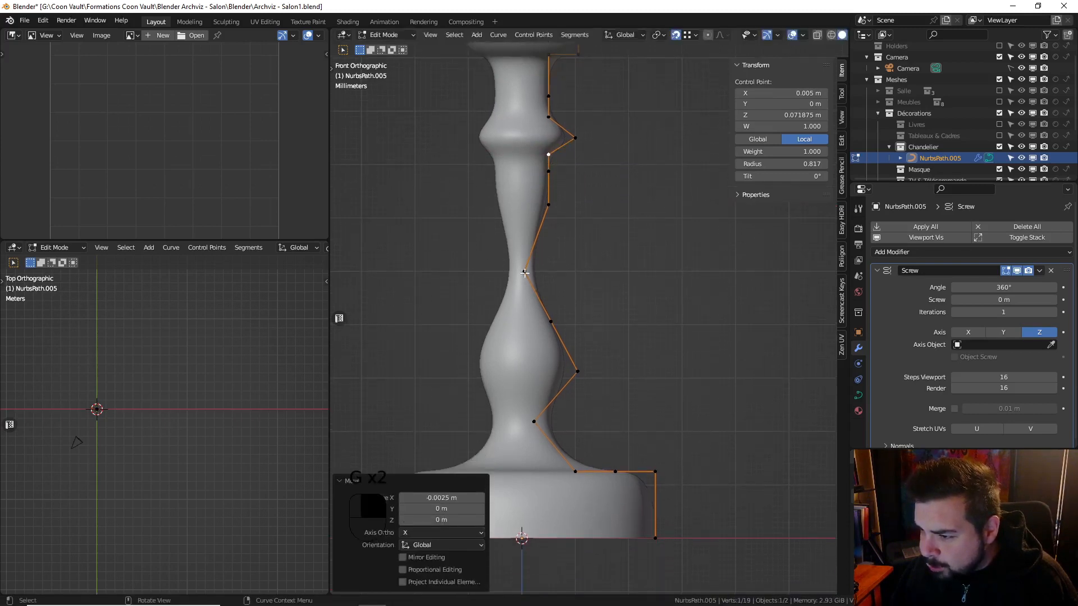
{"action": "left_click", "coordinate": [551, 322]}
{"action": "left_click", "coordinate": [577, 372], "text": "shift"}
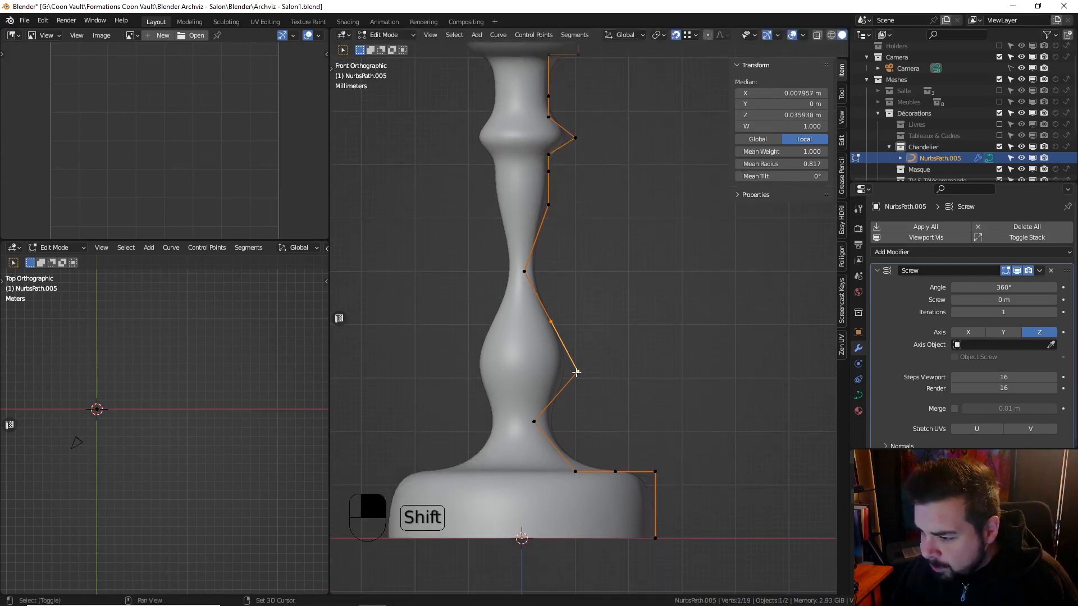
{"action": "right_click", "coordinate": [533, 424]}
{"action": "left_click", "coordinate": [523, 295]}
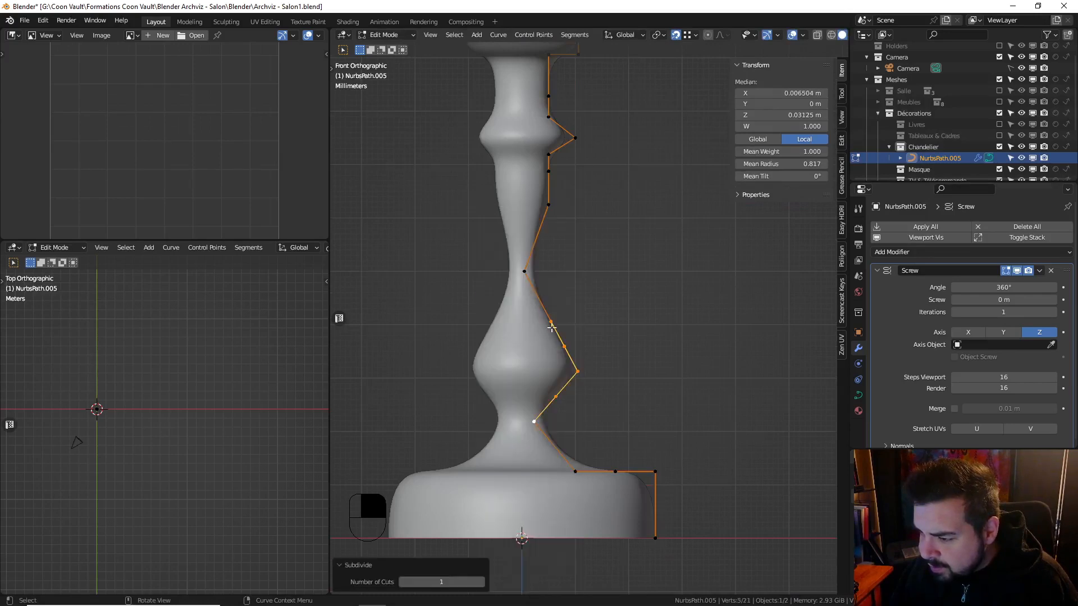
Move the narrow waist point and the point below it along X to X 0.002281 m, in line with the lower neck point
{"action": "left_click", "coordinate": [551, 322]}
{"action": "key", "text": "g"}
{"action": "key", "text": "x"}
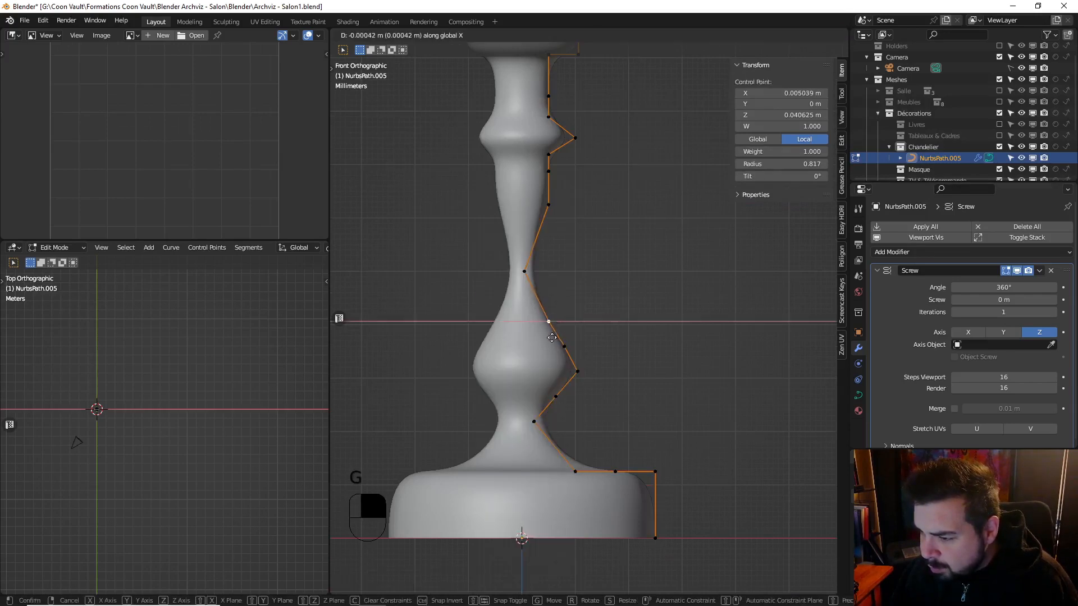
{"action": "left_click", "coordinate": [537, 418]}
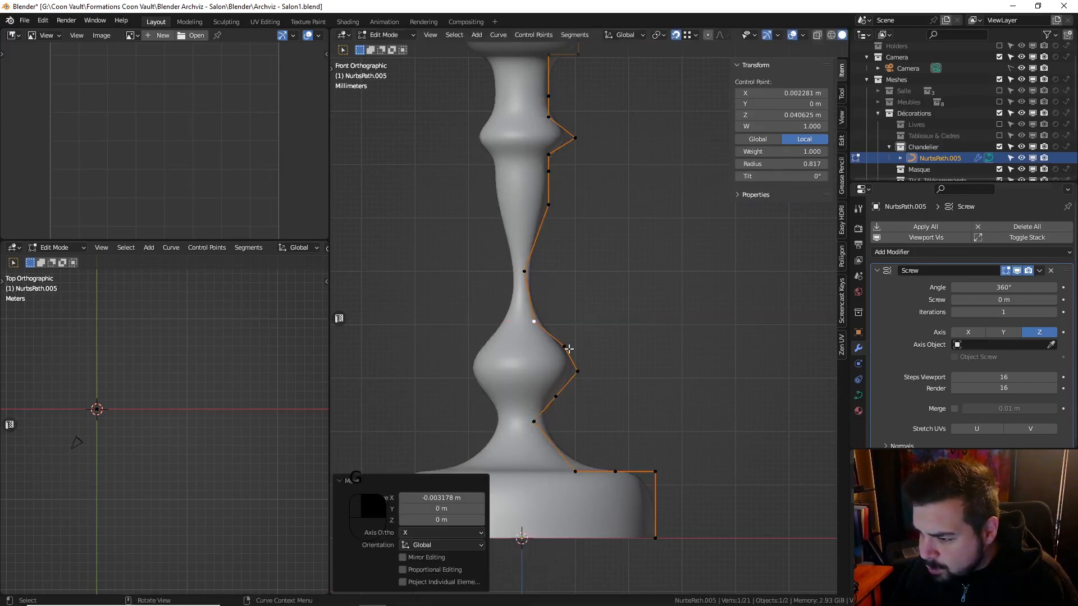
{"action": "left_click", "coordinate": [531, 274]}
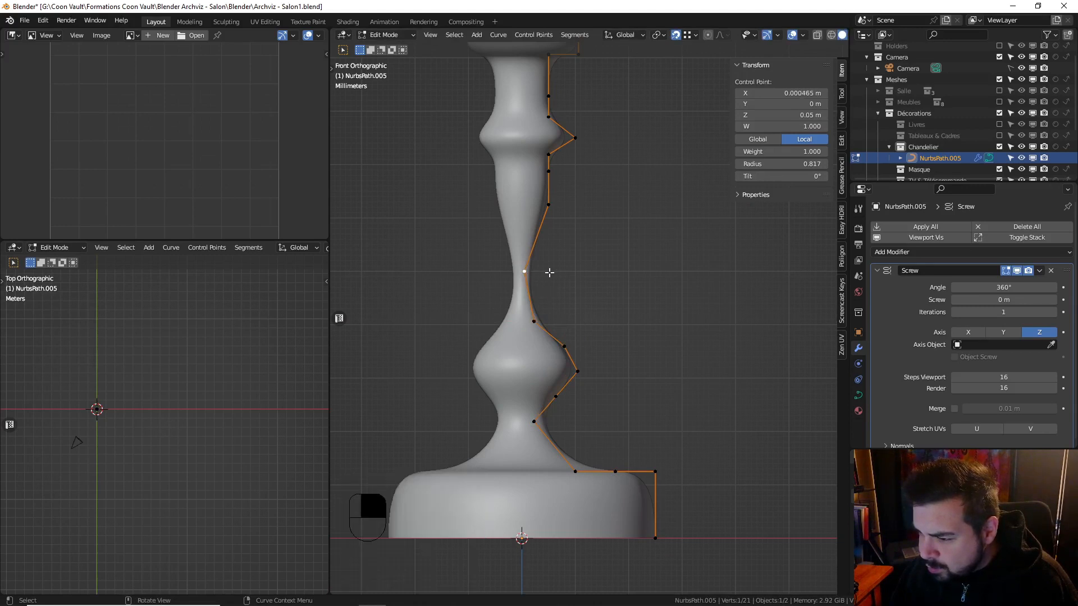
{"action": "key", "text": "g"}
{"action": "key", "text": "x"}
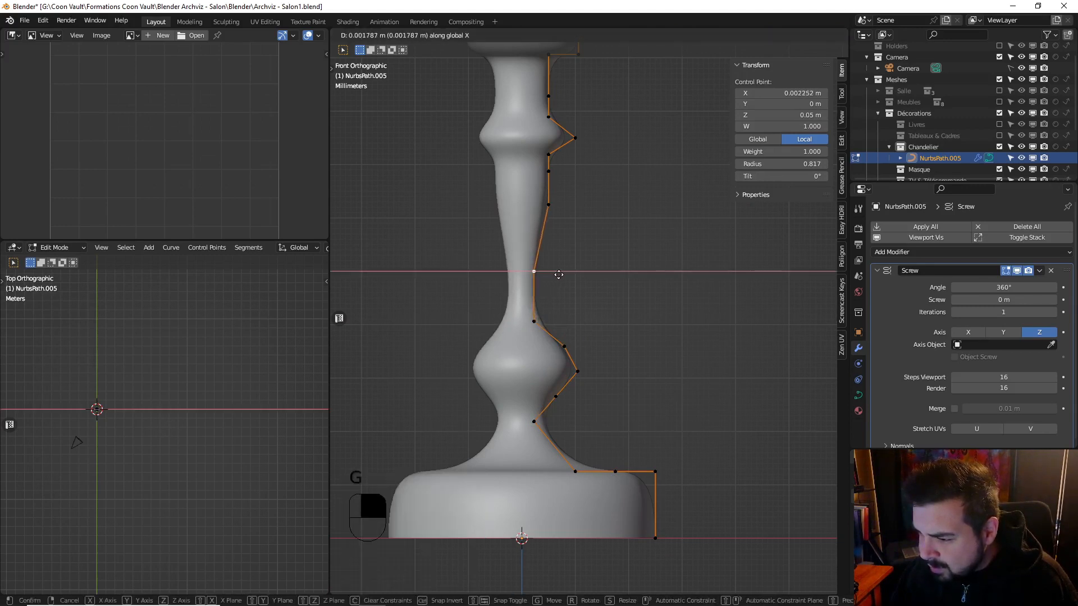
{"action": "left_click", "coordinate": [538, 315]}
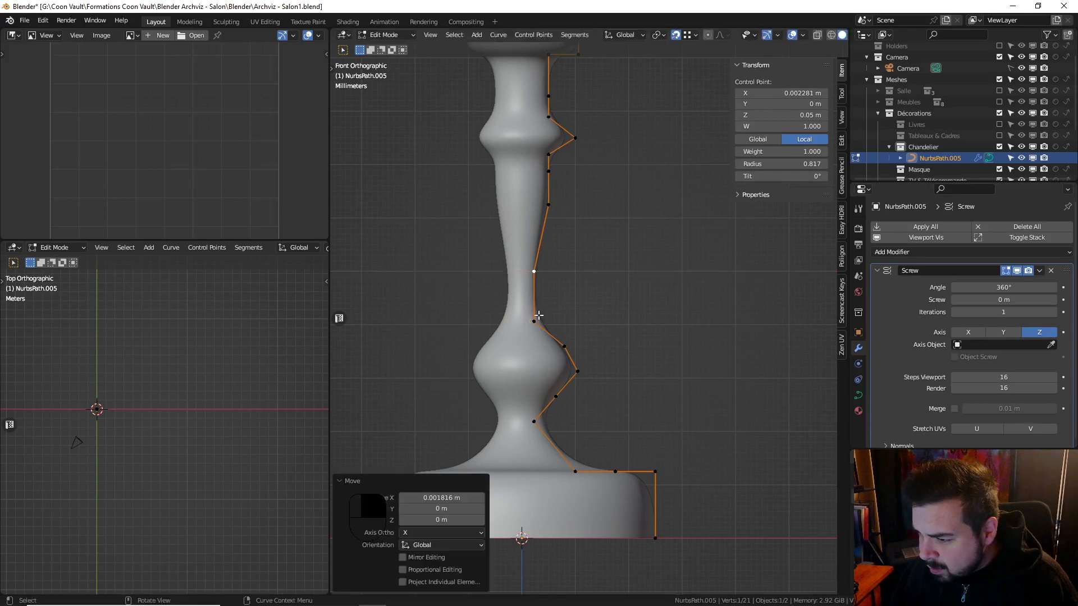
Move the narrow waist point and the point below it outward along X to X 0.003542 m
{"action": "left_click", "coordinate": [538, 318]}
{"action": "key", "text": "g"}
{"action": "key", "text": "x"}
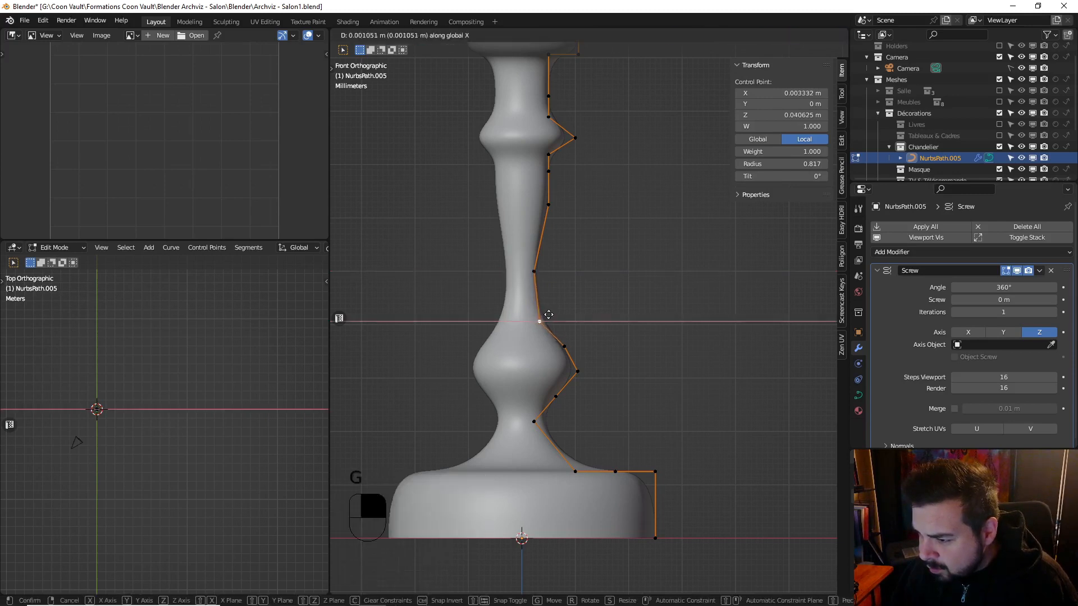
{"action": "left_click", "coordinate": [550, 315]}
{"action": "left_click", "coordinate": [540, 274]}
{"action": "key", "text": "g"}
{"action": "key", "text": "x"}
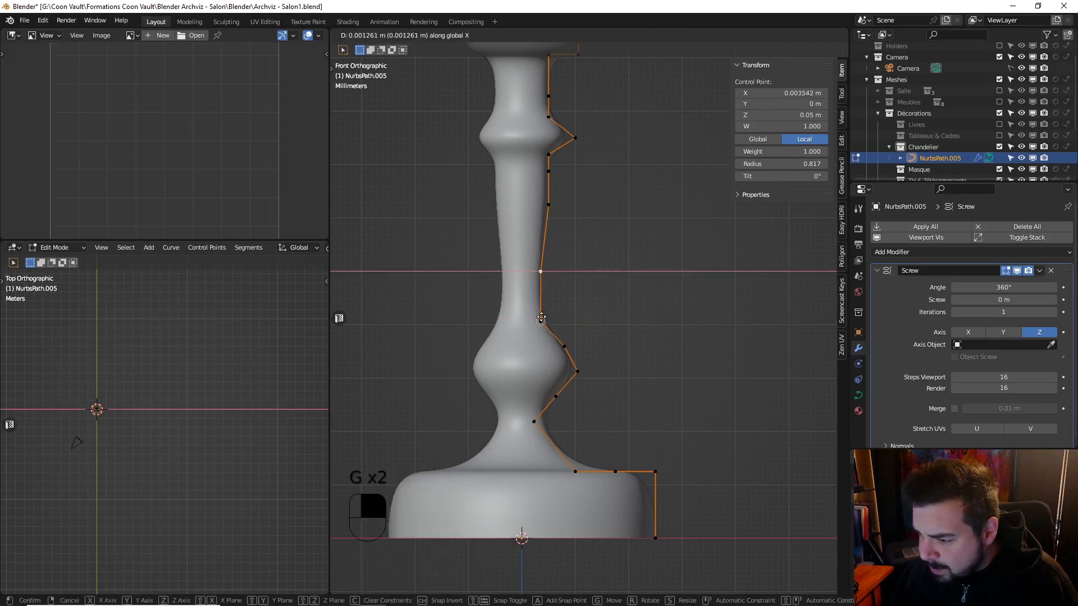
{"action": "left_click", "coordinate": [542, 315]}
Pull the points directly above and below the lower bulge inward along X to X 0.003542 m, in line with the stem
{"action": "left_click", "coordinate": [564, 349]}
{"action": "key", "text": "g"}
{"action": "key", "text": "x"}
{"action": "left_click", "coordinate": [556, 408]}
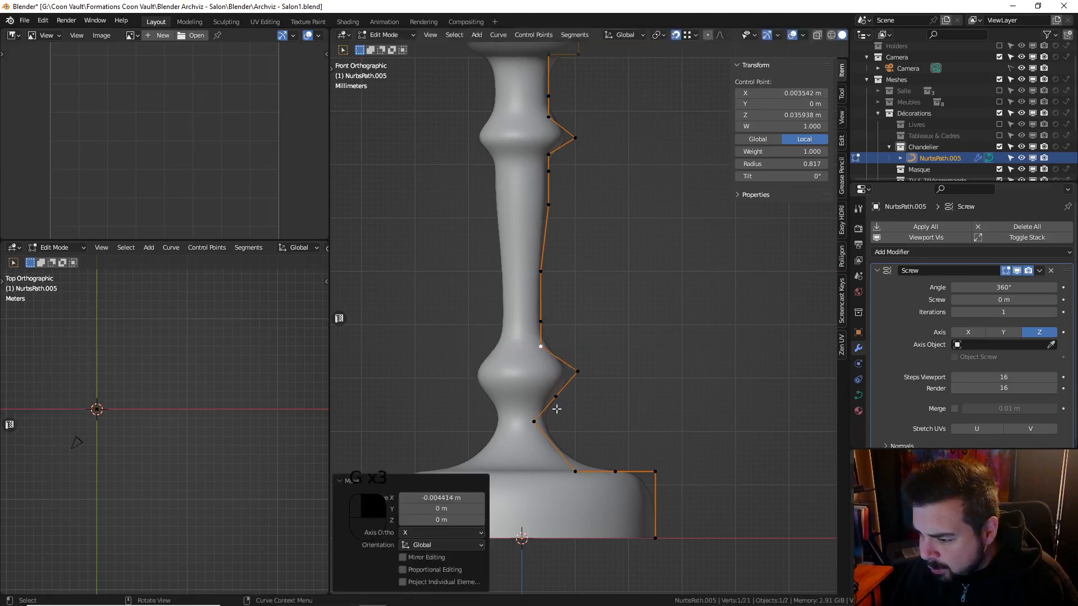
{"action": "left_click", "coordinate": [556, 396]}
{"action": "key", "text": "g"}
{"action": "key", "text": "x"}
{"action": "left_click", "coordinate": [541, 400]}
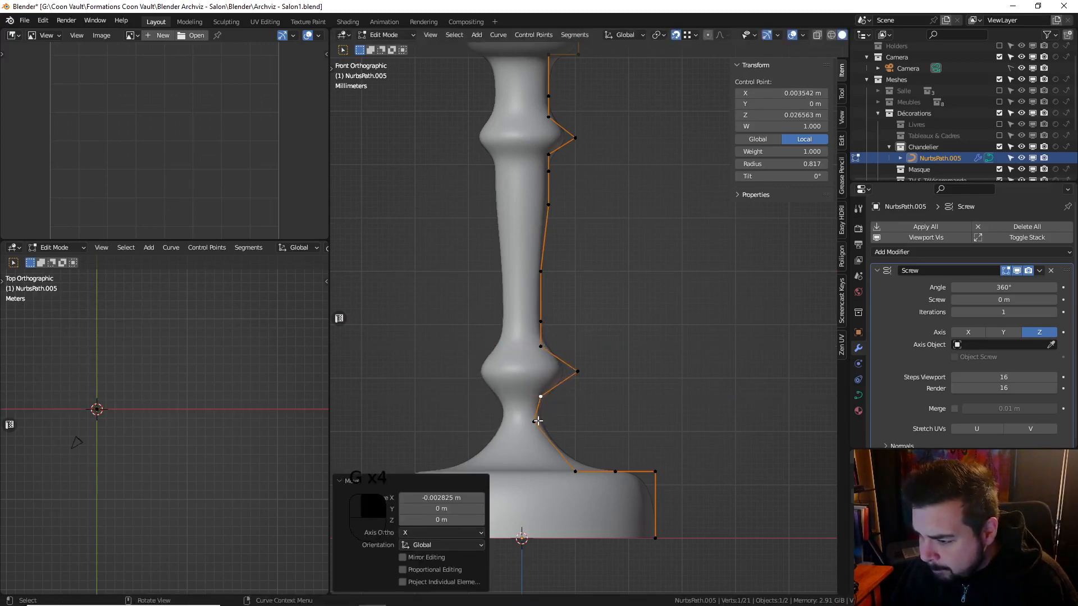
Move the second point below the lower bulge outward along X to X 0.003542 m
{"action": "left_click", "coordinate": [537, 422]}
{"action": "key", "text": "g"}
{"action": "key", "text": "x"}
{"action": "left_click", "coordinate": [548, 416]}
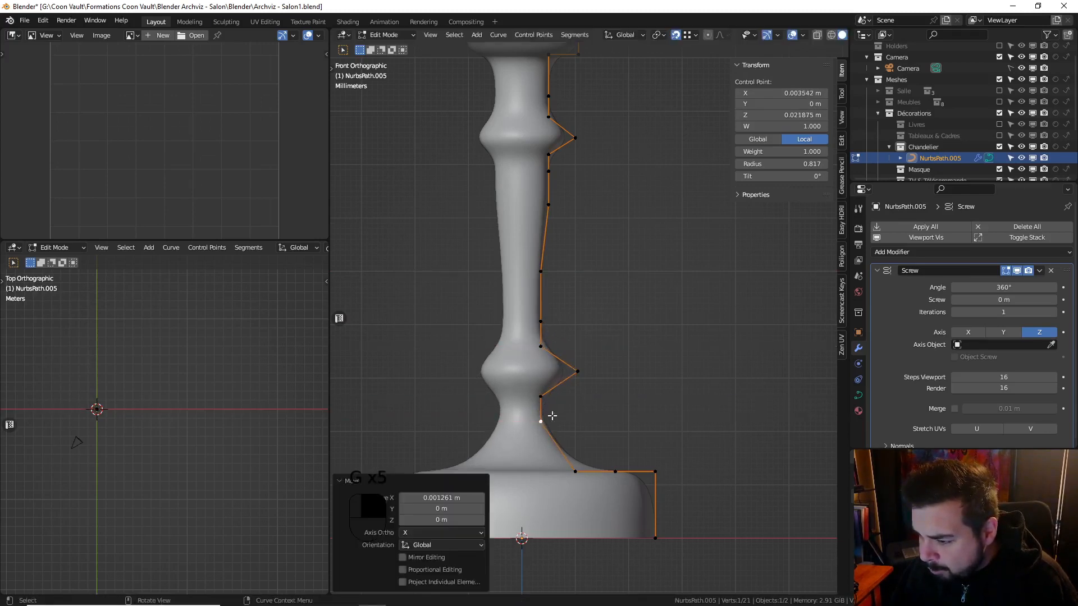
Delete the second profile point below the upper bulge and the second point above it
{"action": "middle_click_drag", "start_coordinate": [585, 426], "coordinate": [584, 388], "text": "shift"}
{"action": "scroll", "coordinate": [604, 298], "scroll_direction": "down", "scroll_amount": 2}
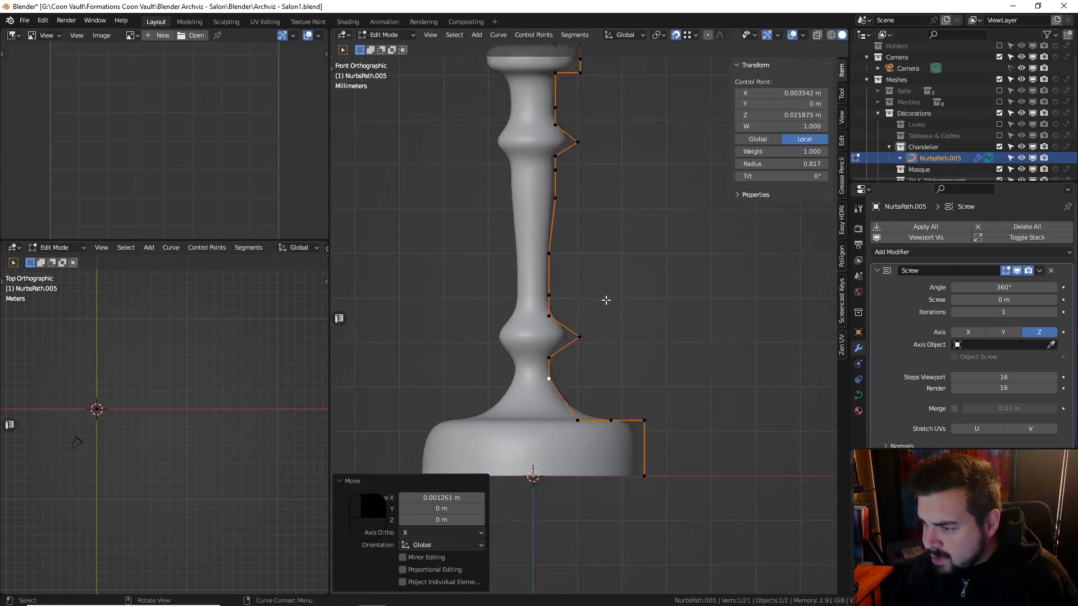
{"action": "middle_click_drag", "start_coordinate": [577, 225], "coordinate": [575, 275], "text": "shift"}
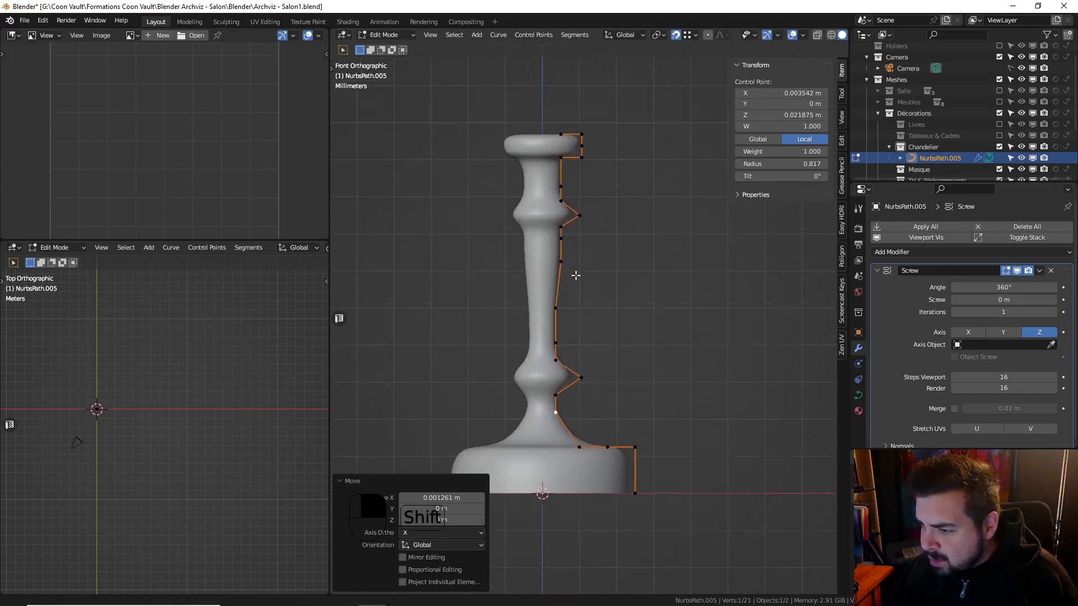
{"action": "scroll", "coordinate": [568, 252], "scroll_direction": "up", "scroll_amount": 2}
{"action": "left_click", "coordinate": [555, 217]}
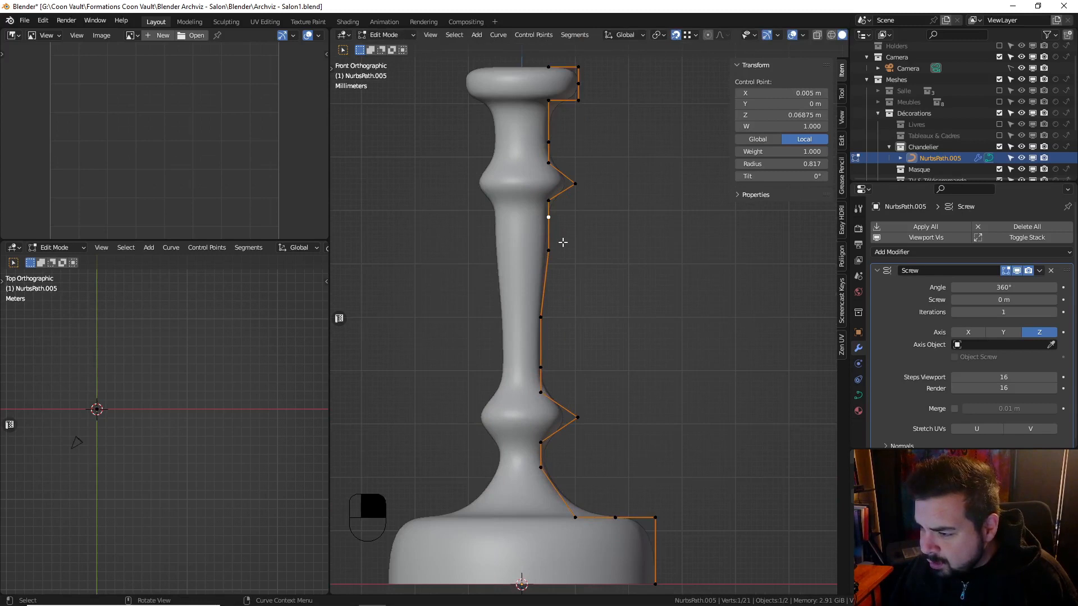
{"action": "key", "text": "x"}
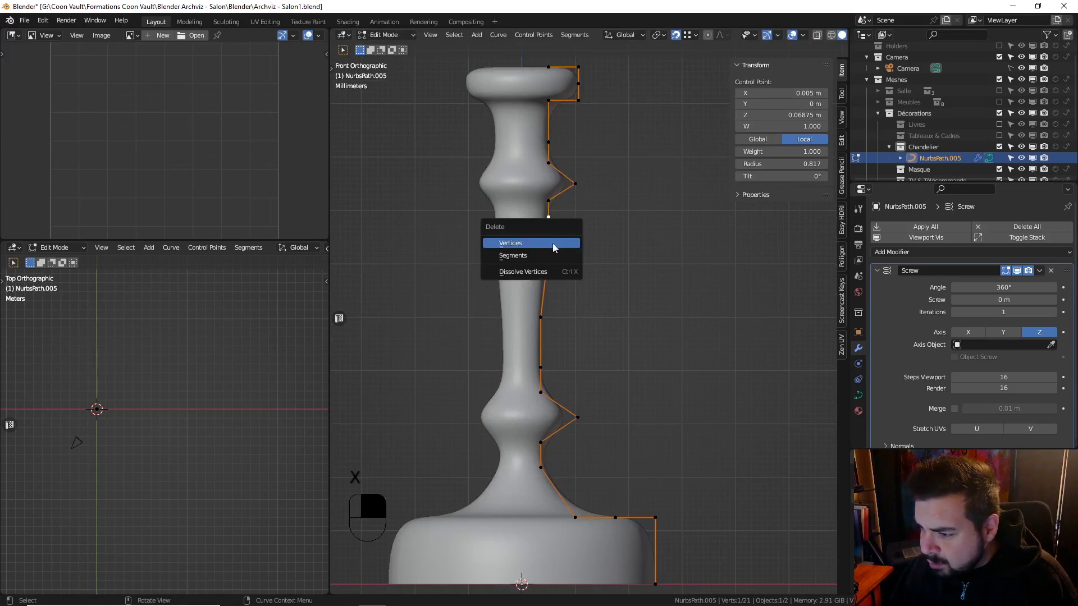
{"action": "left_click", "coordinate": [554, 244]}
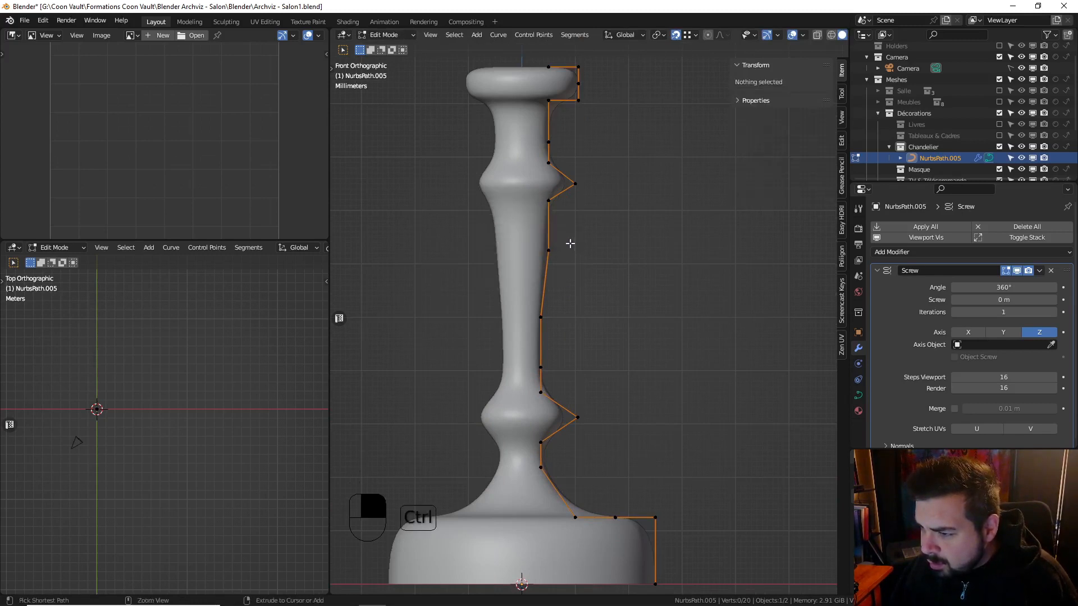
{"action": "left_click", "coordinate": [548, 141]}
{"action": "key", "text": "x"}
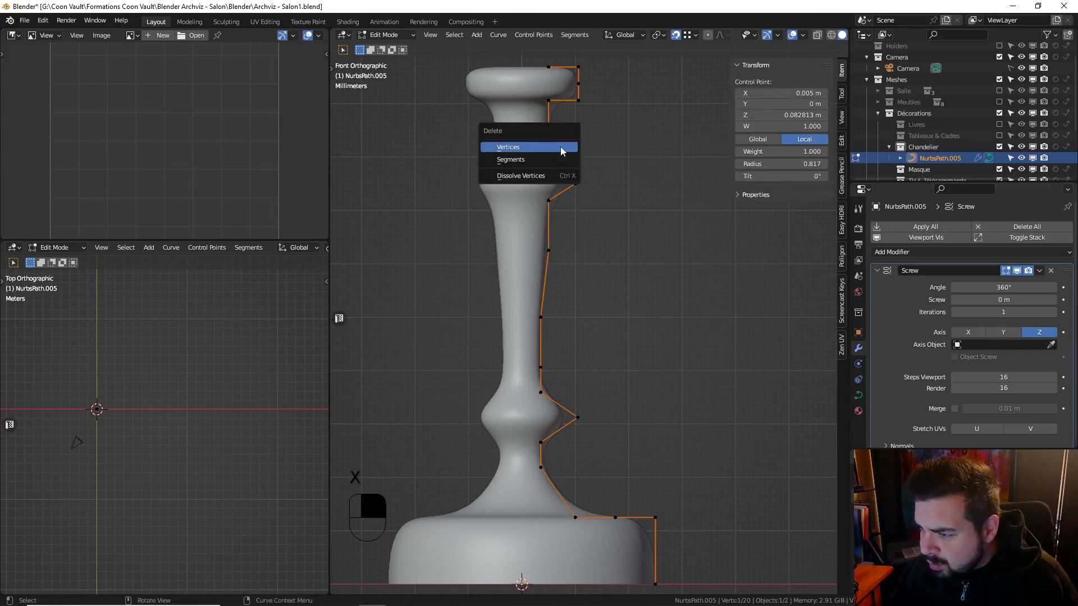
{"action": "left_click", "coordinate": [560, 147]}
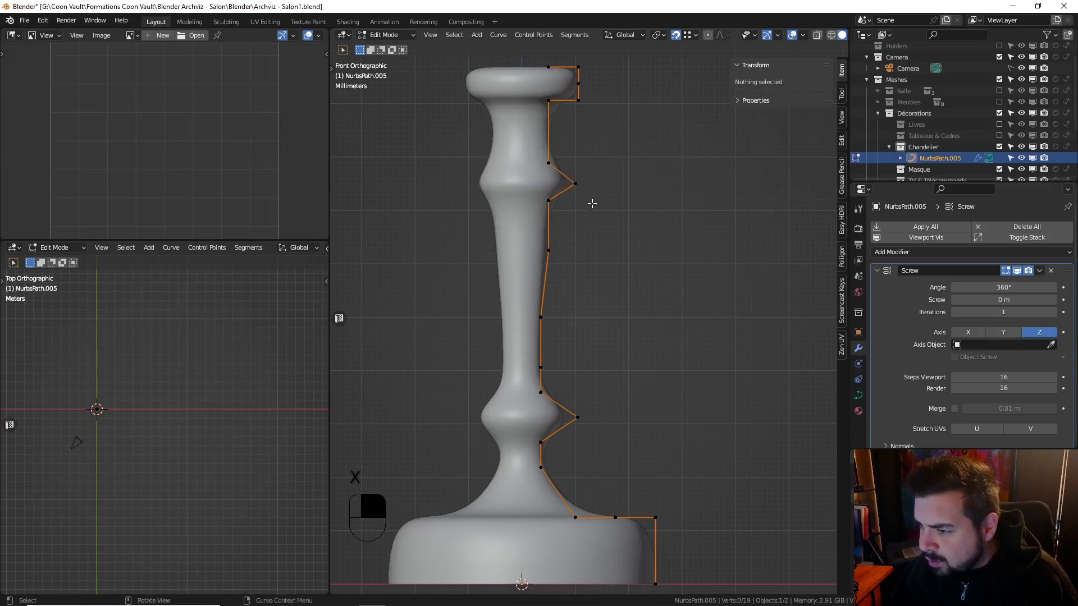
Subdivide the vertical outer segment of the candlestick's base
{"action": "key", "text": "Tab"}
{"action": "scroll", "coordinate": [625, 365], "scroll_direction": "down", "scroll_amount": 3}
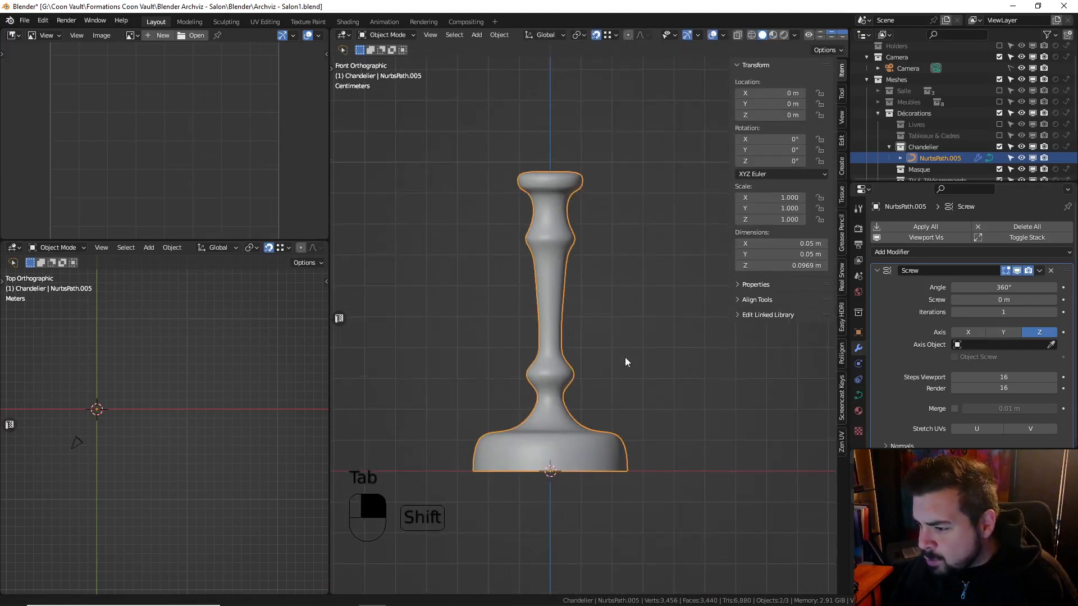
{"action": "middle_click_drag", "start_coordinate": [624, 357], "coordinate": [621, 333], "text": "shift"}
{"action": "key", "text": "Tab"}
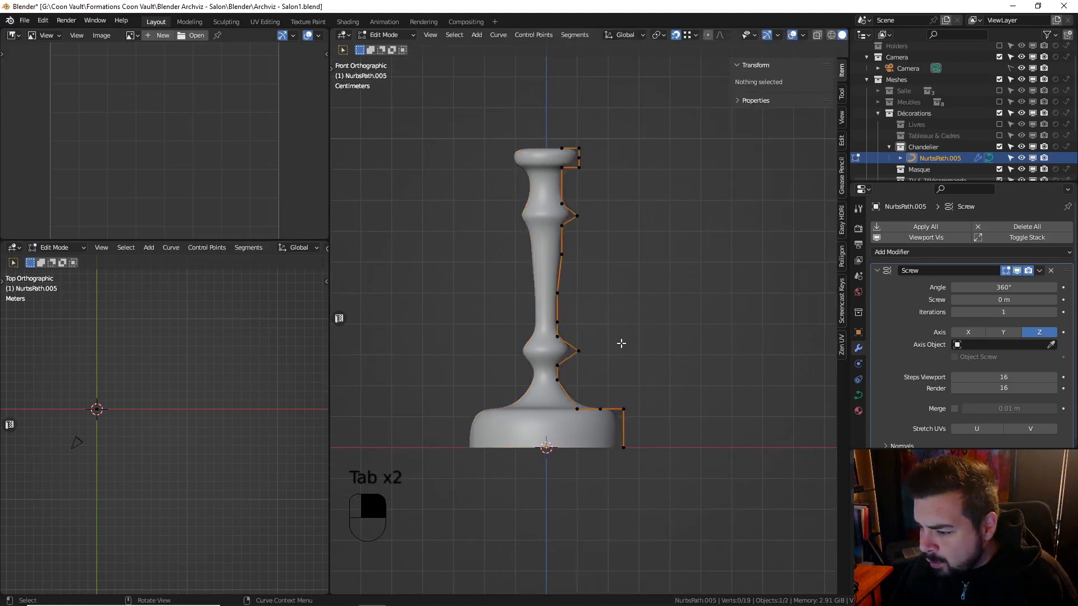
{"action": "left_click", "coordinate": [627, 447]}
{"action": "left_click", "coordinate": [630, 416], "text": "shift"}
{"action": "right_click", "coordinate": [608, 292]}
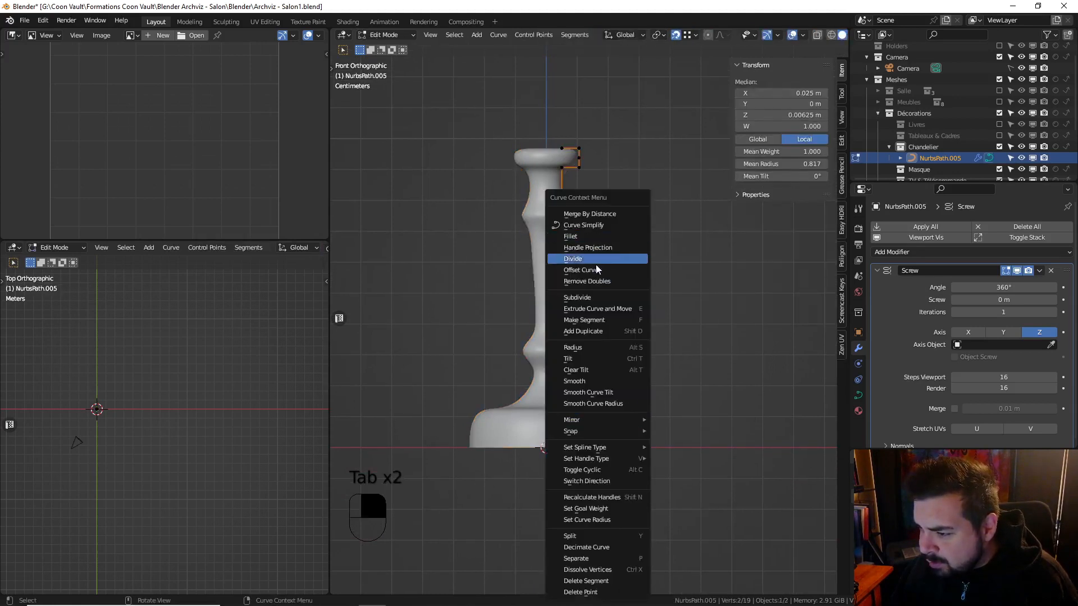
{"action": "left_click", "coordinate": [595, 297]}
Pull the midpoint of the base's outer edge inward along X to about X 0.0183 m to form a groove
{"action": "scroll", "coordinate": [637, 373], "scroll_direction": "up", "scroll_amount": 4}
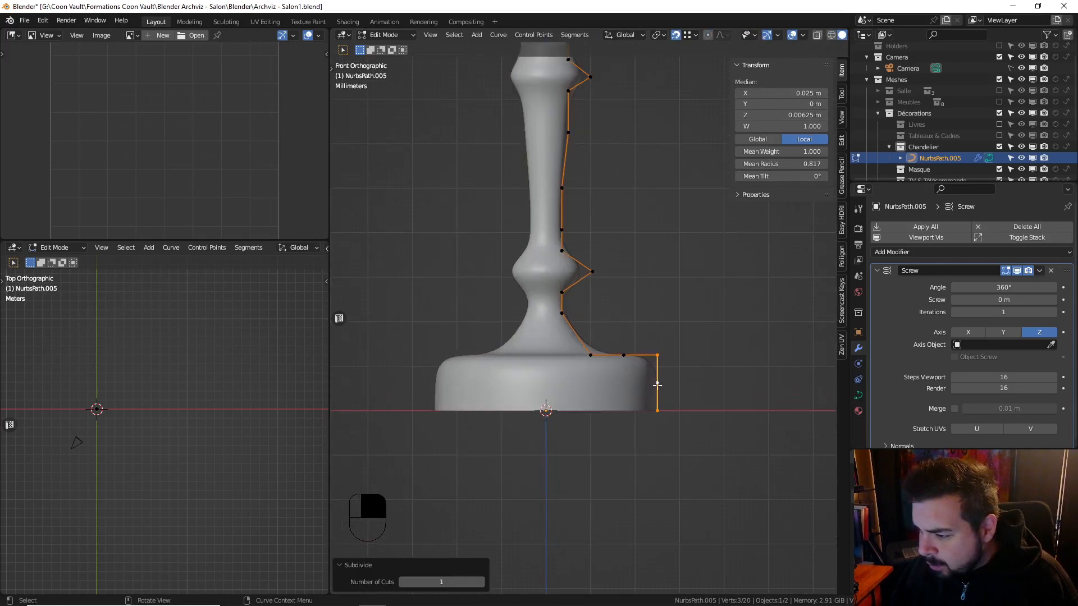
{"action": "left_click", "coordinate": [657, 384]}
{"action": "key", "text": "g"}
{"action": "key", "text": "x"}
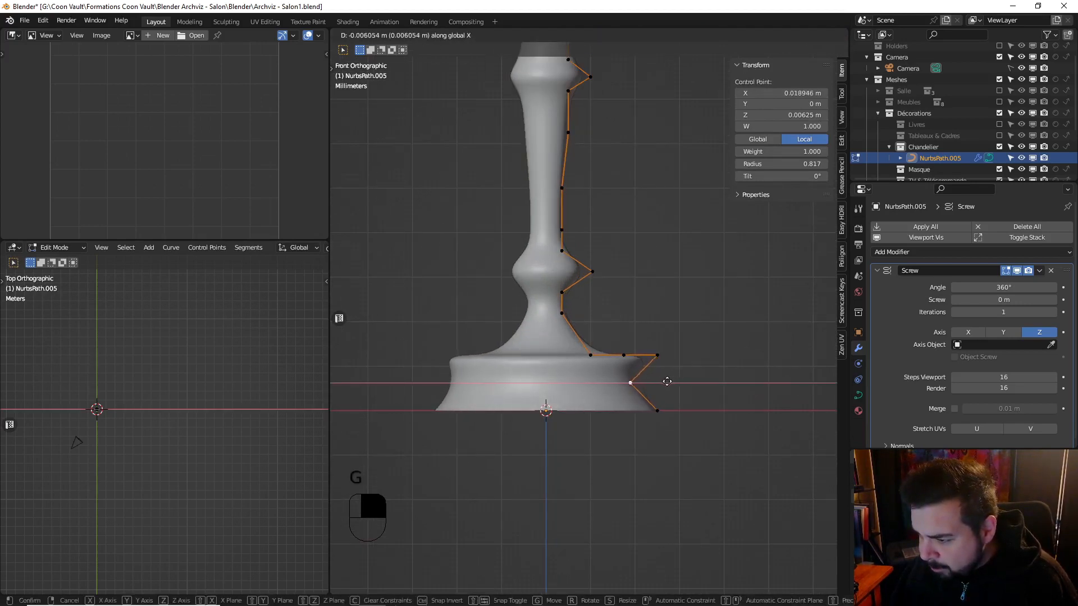
{"action": "left_click", "coordinate": [664, 379]}
Subdivide the two slanted segments directly above and below the base's groove point
{"action": "left_click", "coordinate": [657, 356], "text": "shift"}
{"action": "left_click", "coordinate": [657, 409], "text": "shift"}
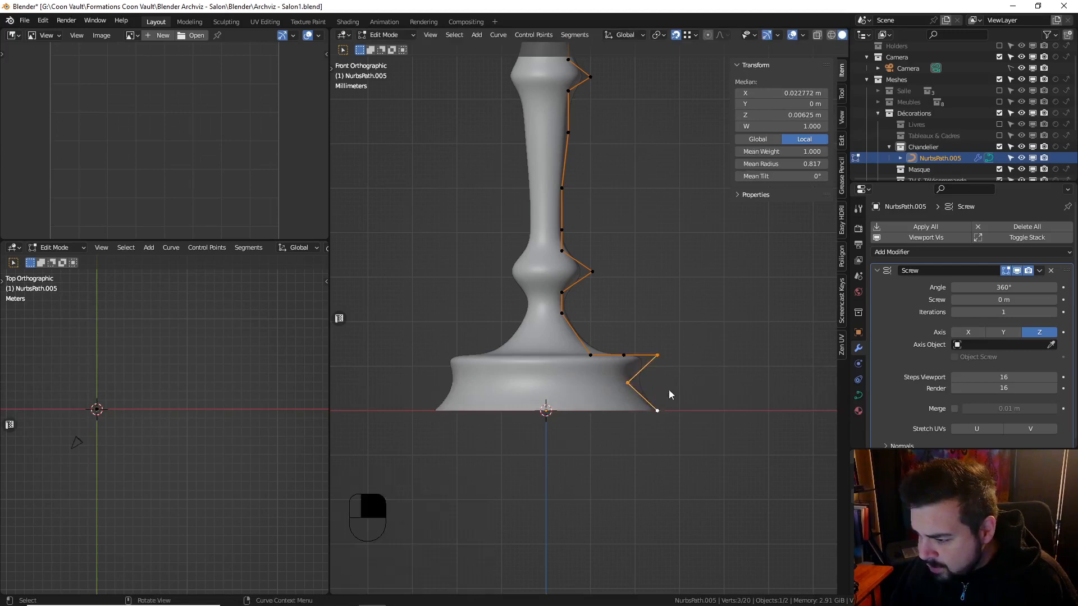
{"action": "right_click", "coordinate": [669, 391]}
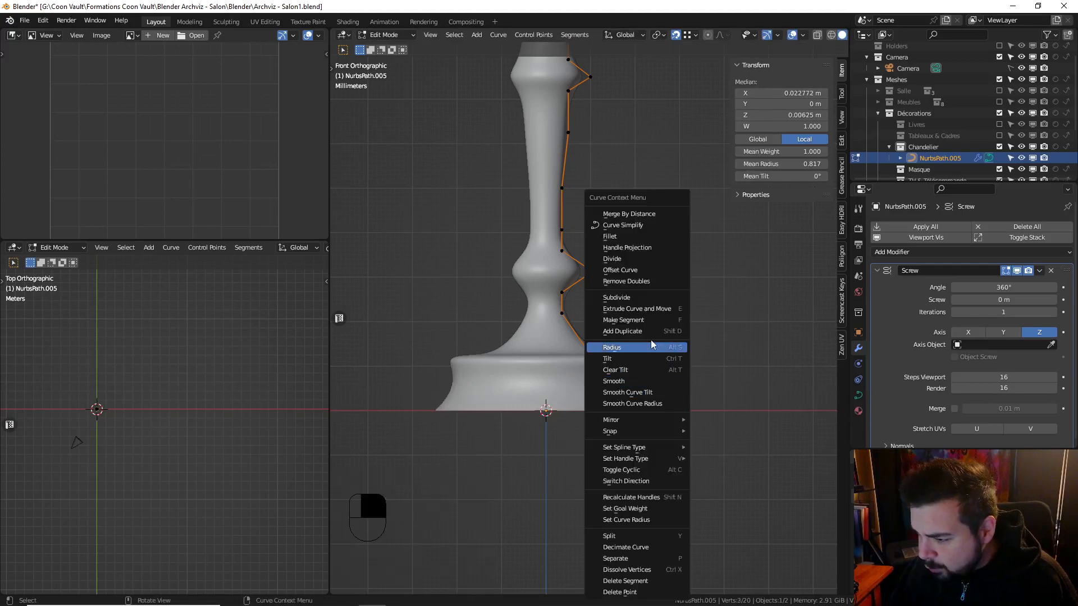
{"action": "left_click", "coordinate": [627, 298]}
Move the two new points beside the base's groove outward along X to X 0.025 m, in line with the outer edge
{"action": "scroll", "coordinate": [646, 370], "scroll_direction": "up", "scroll_amount": 2}
{"action": "key", "text": "g"}
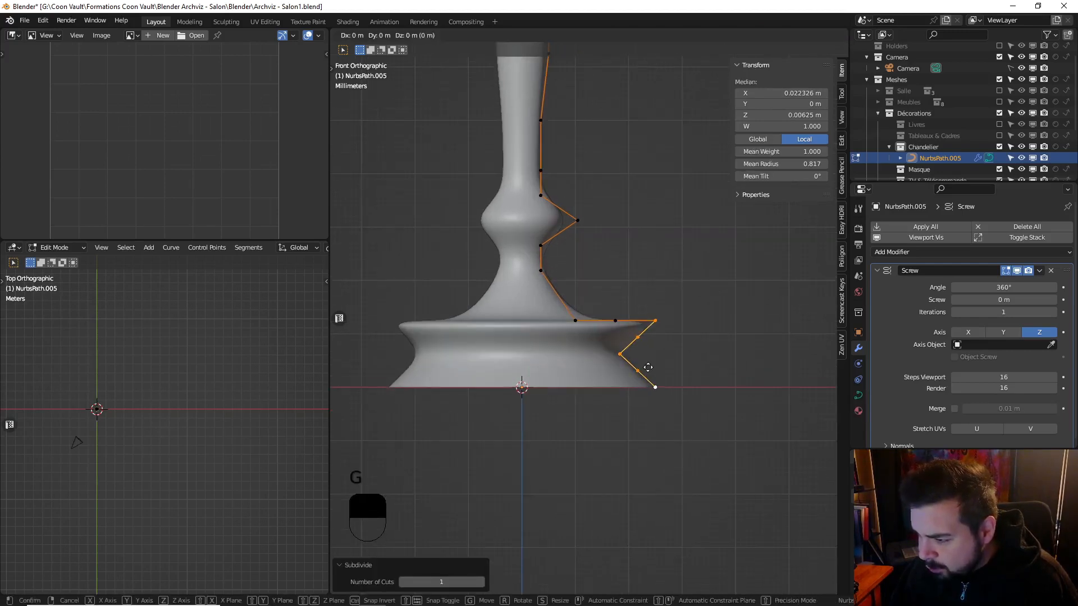
{"action": "right_click", "coordinate": [647, 367]}
{"action": "left_click", "coordinate": [640, 369]}
{"action": "key", "text": "g"}
{"action": "middle_click", "coordinate": [642, 369]}
{"action": "left_click", "coordinate": [654, 376]}
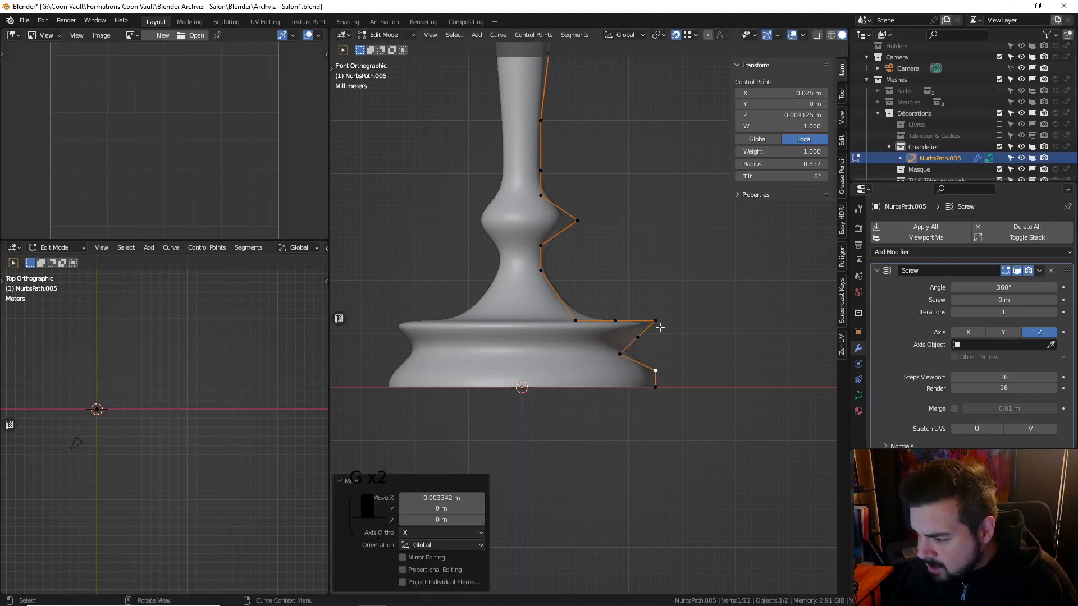
{"action": "left_click", "coordinate": [642, 336]}
{"action": "key", "text": "g"}
{"action": "middle_click", "coordinate": [643, 337]}
{"action": "left_click", "coordinate": [657, 325]}
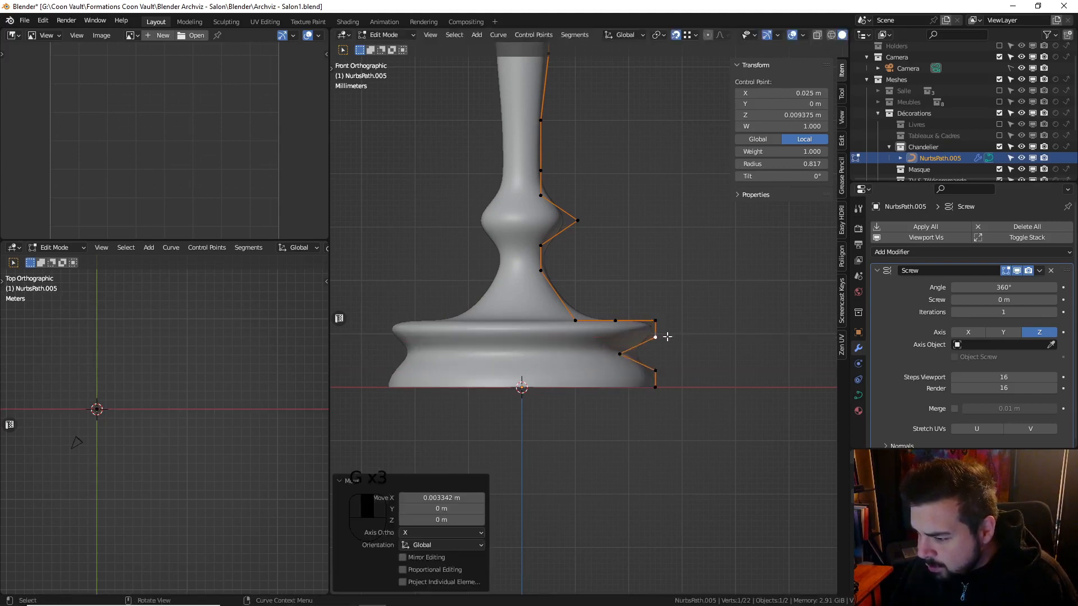
{"action": "key", "text": "Tab"}
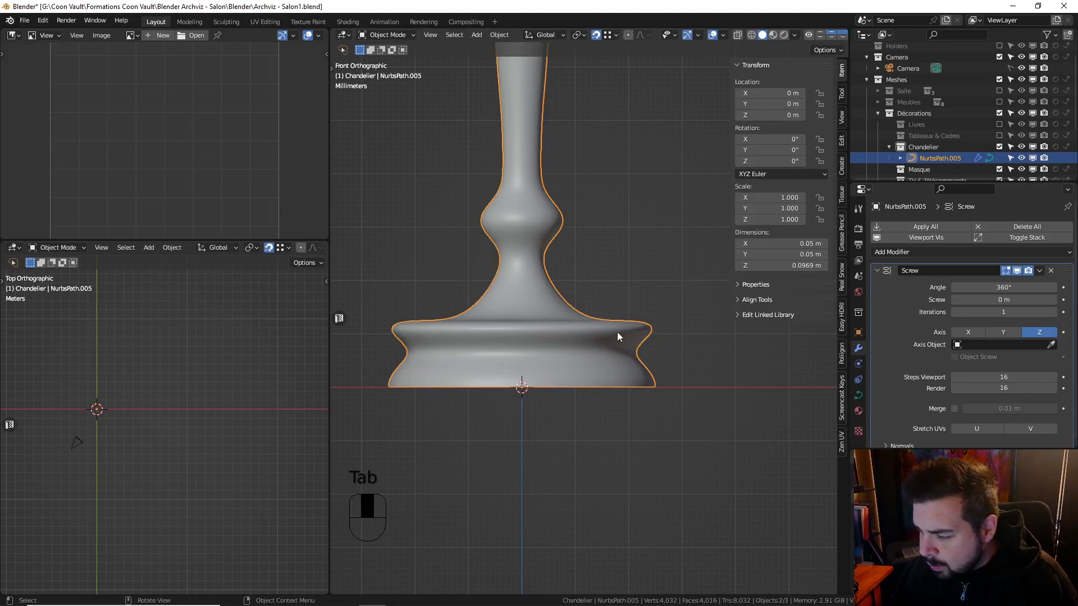
{"action": "key", "text": "Tab"}
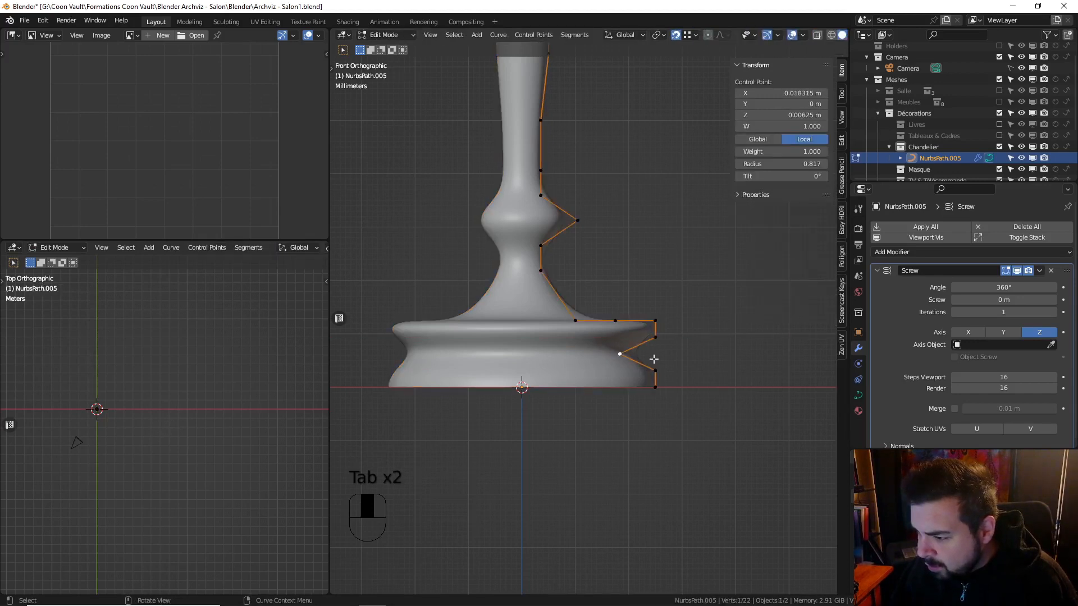
{"action": "middle_click_drag", "start_coordinate": [654, 359], "coordinate": [652, 333], "text": "shift"}
{"action": "scroll", "coordinate": [652, 333], "scroll_direction": "up", "scroll_amount": 1}
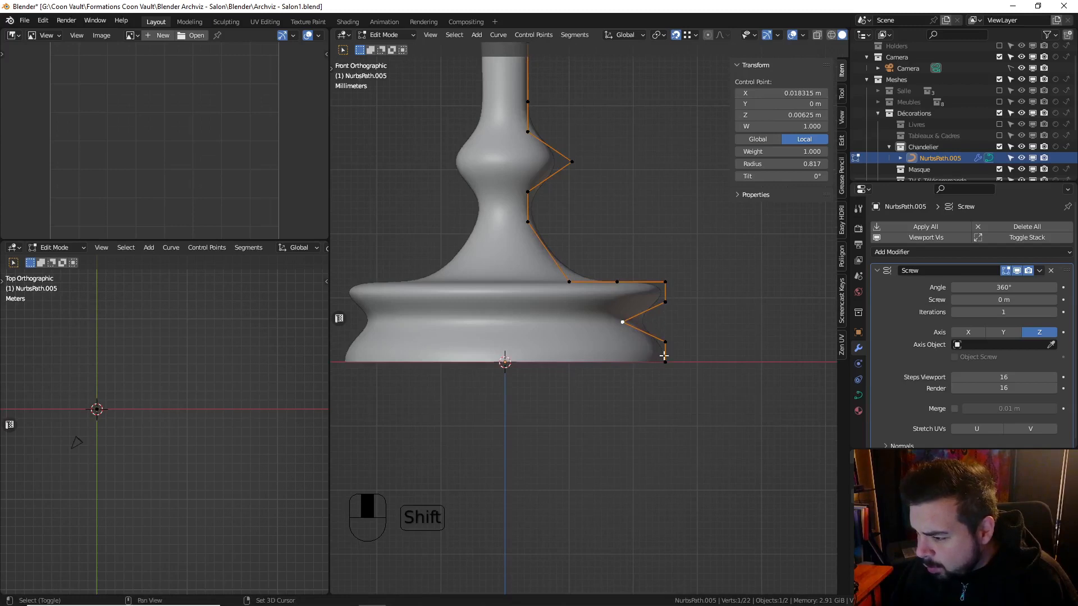
Subdivide the two slanted segments that meet at the base's groove point
{"action": "left_click", "coordinate": [665, 339], "text": "shift"}
{"action": "right_click", "coordinate": [668, 309]}
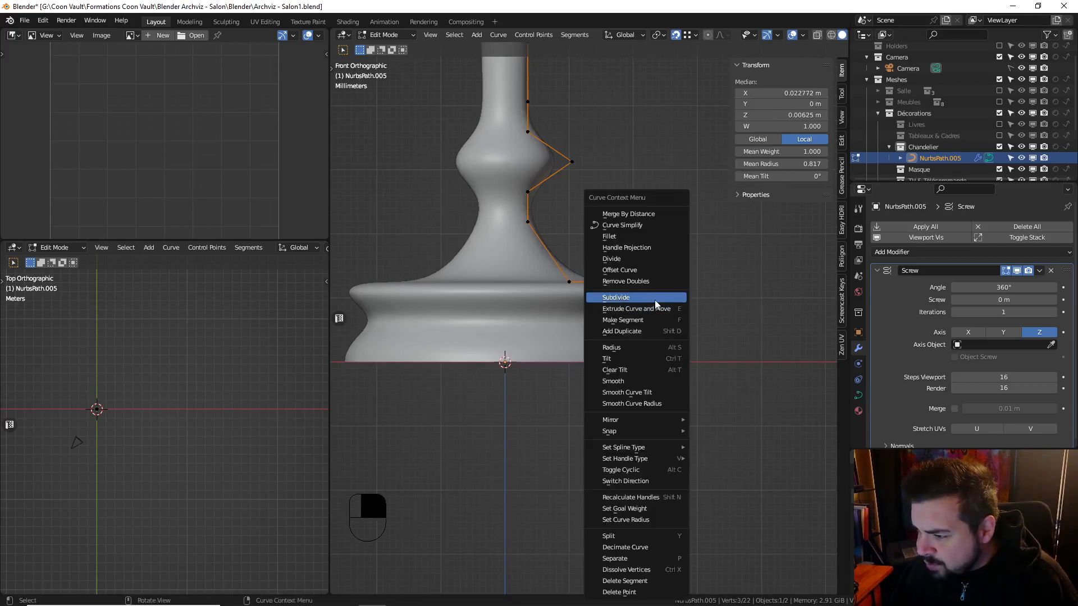
{"action": "left_click", "coordinate": [654, 300]}
Raise the upper new groove point along Z to Z 0.009375 m and move the groove's middle point outward along X to X 0.021658 m
{"action": "left_click", "coordinate": [644, 312]}
{"action": "key", "text": "g"}
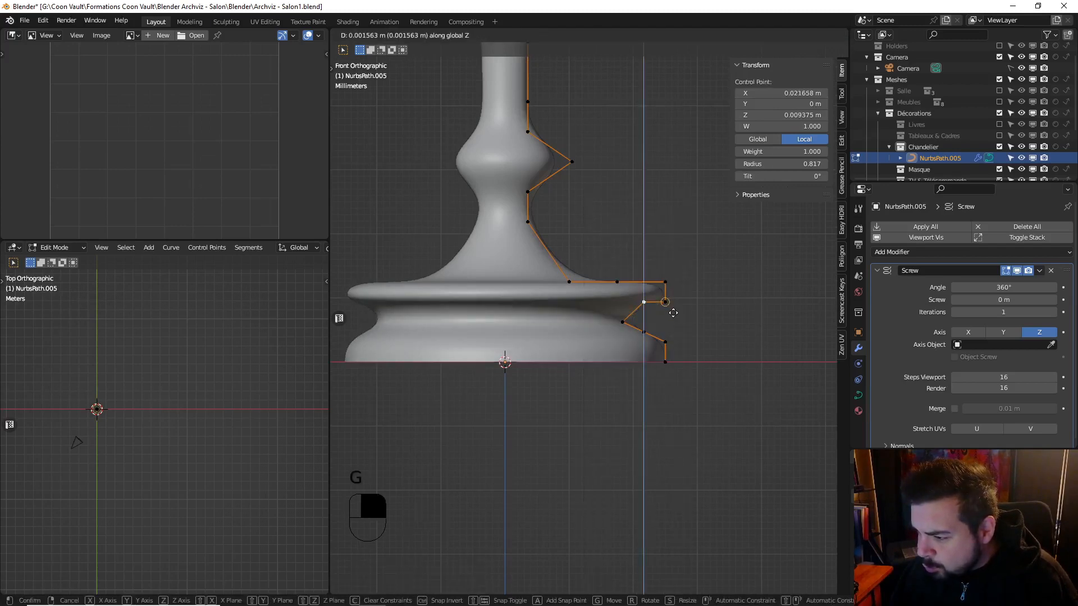
{"action": "left_click", "coordinate": [670, 306]}
{"action": "key", "text": "g"}
{"action": "key", "text": "g"}
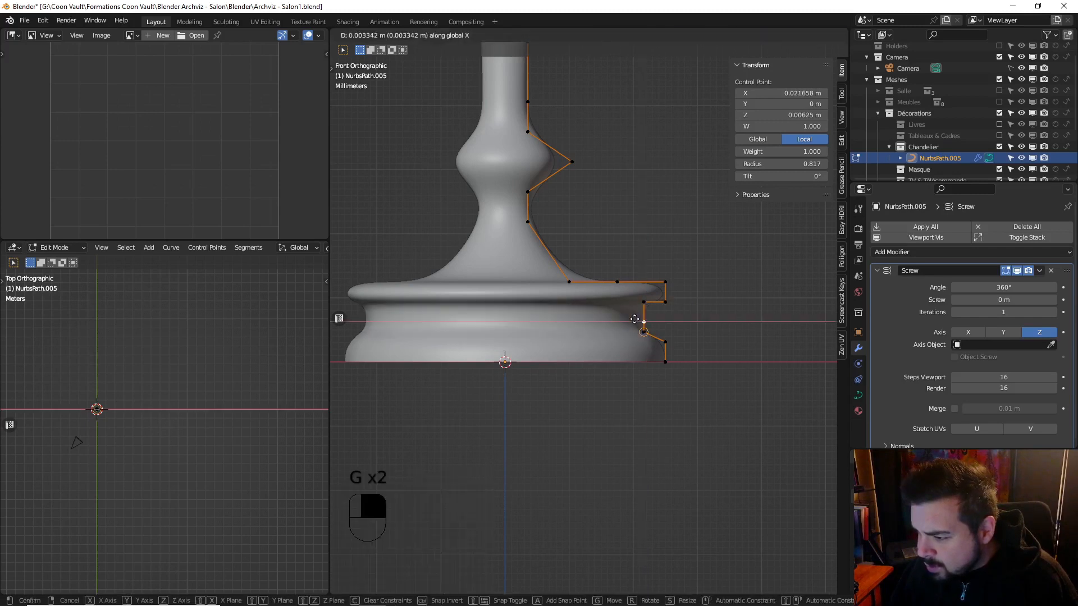
{"action": "left_click", "coordinate": [639, 305]}
Lower the lower new groove point along Z, level with the base's outer corner, and check the profile in Object Mode
{"action": "left_click", "coordinate": [644, 332]}
{"action": "key", "text": "g"}
{"action": "key", "text": "z"}
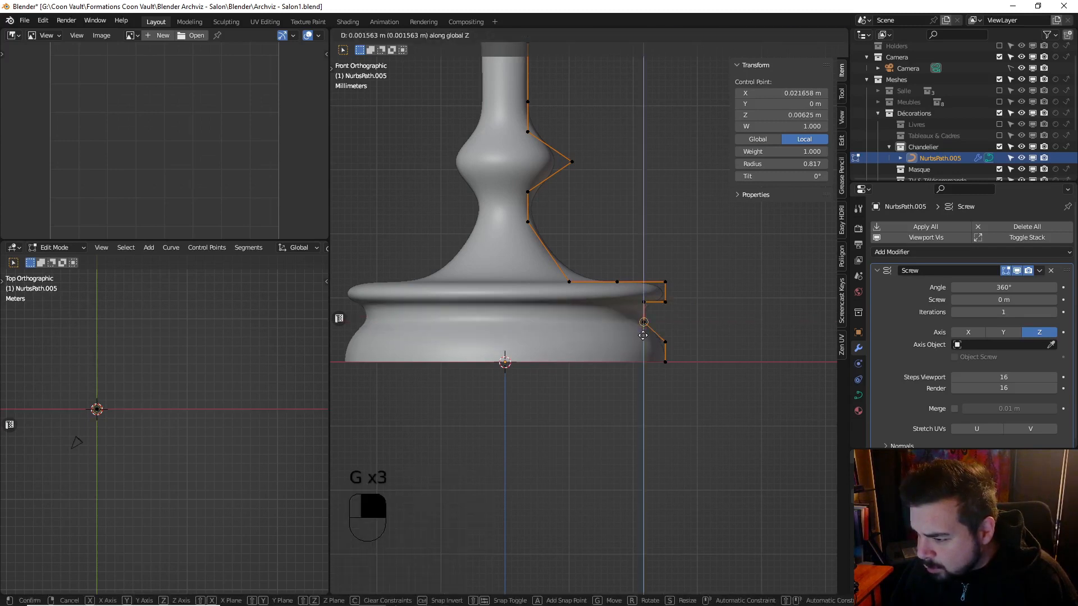
{"action": "left_click", "coordinate": [665, 342]}
{"action": "key", "text": "Tab"}
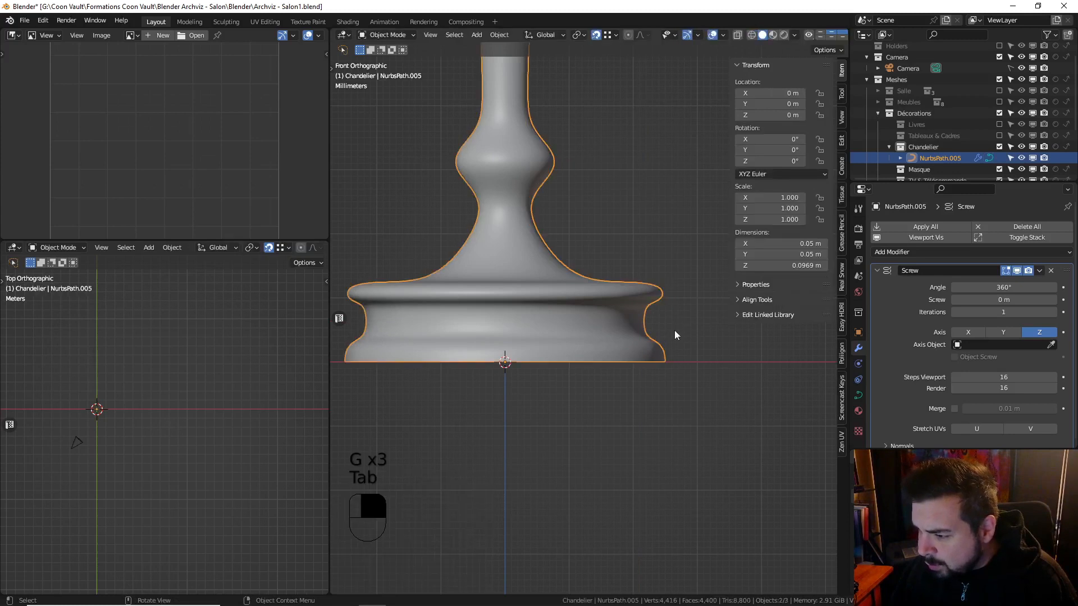
{"action": "middle_click_drag", "start_coordinate": [596, 242], "coordinate": [608, 308], "text": "shift"}
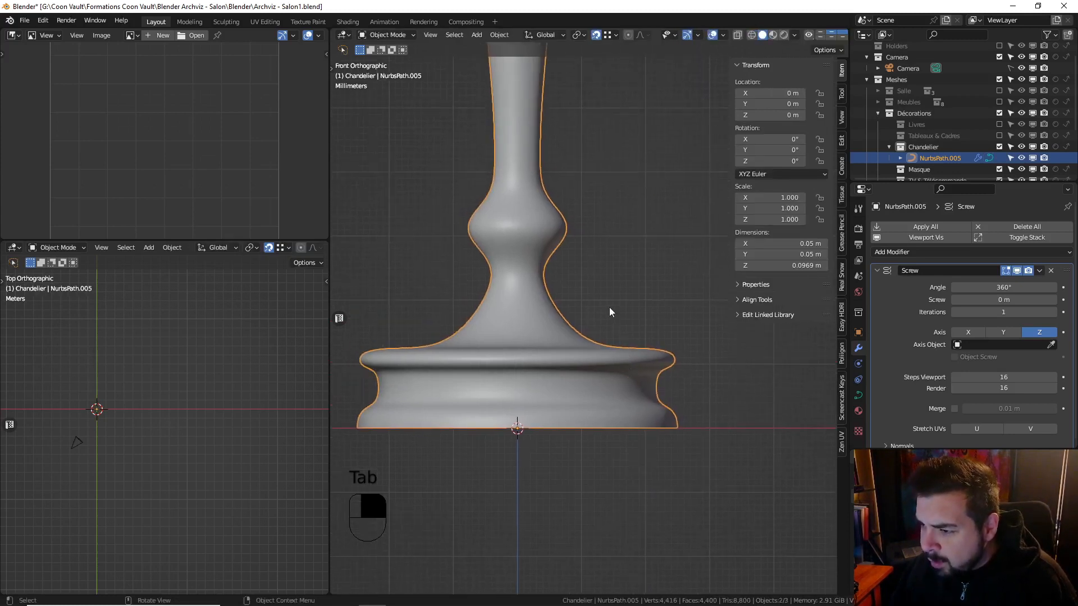
Return to editing the curve and subdivide the two slanted segments of the lower knob on the stem
{"action": "key", "text": "Tab"}
{"action": "middle_click_drag", "start_coordinate": [550, 260], "coordinate": [553, 292], "text": "shift"}
{"action": "left_click", "coordinate": [553, 292]}
{"action": "left_click", "coordinate": [588, 259], "text": "shift"}
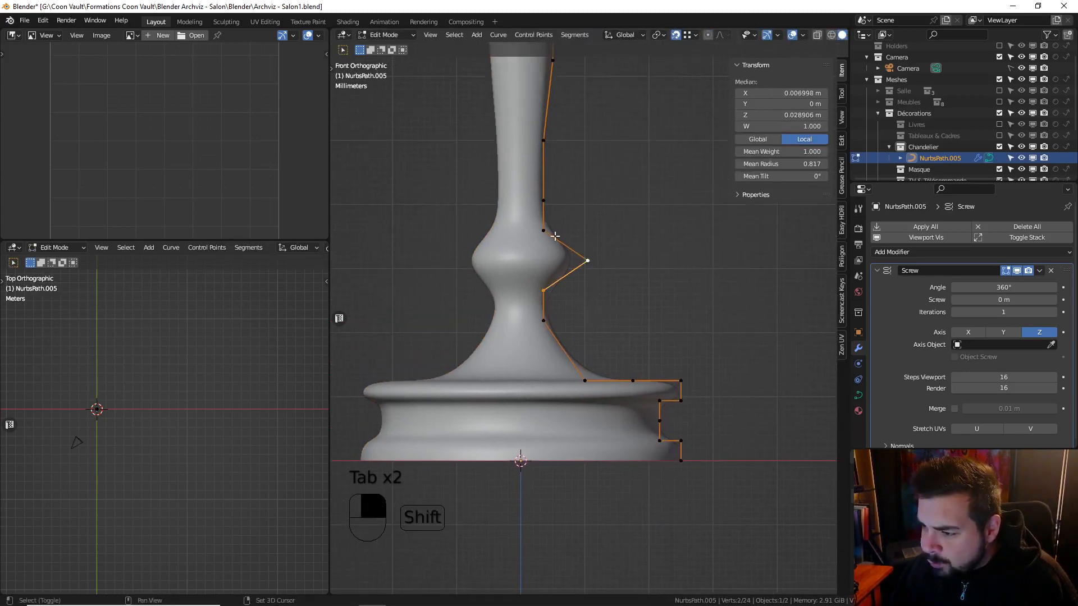
{"action": "left_click", "coordinate": [553, 236], "text": "shift"}
{"action": "right_click", "coordinate": [553, 240]}
{"action": "left_click", "coordinate": [553, 237]}
Move the lower knob's two new points along Z to Z 0.035938 m and Z 0.026563 m, level with the adjacent stem points
{"action": "left_click", "coordinate": [571, 243]}
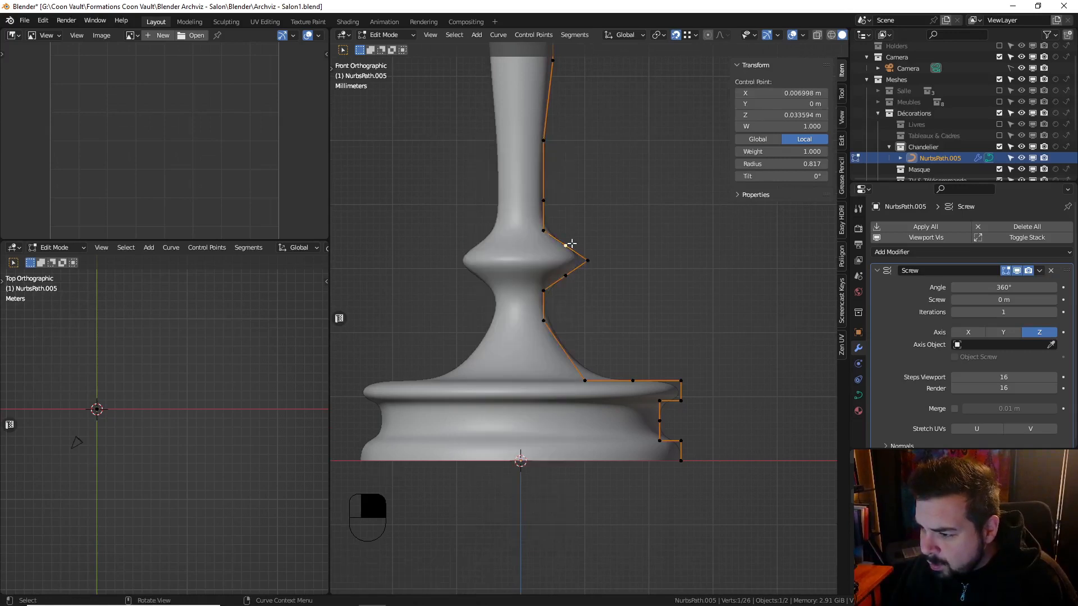
{"action": "key", "text": "g"}
{"action": "key", "text": "z"}
{"action": "left_click", "coordinate": [554, 231]}
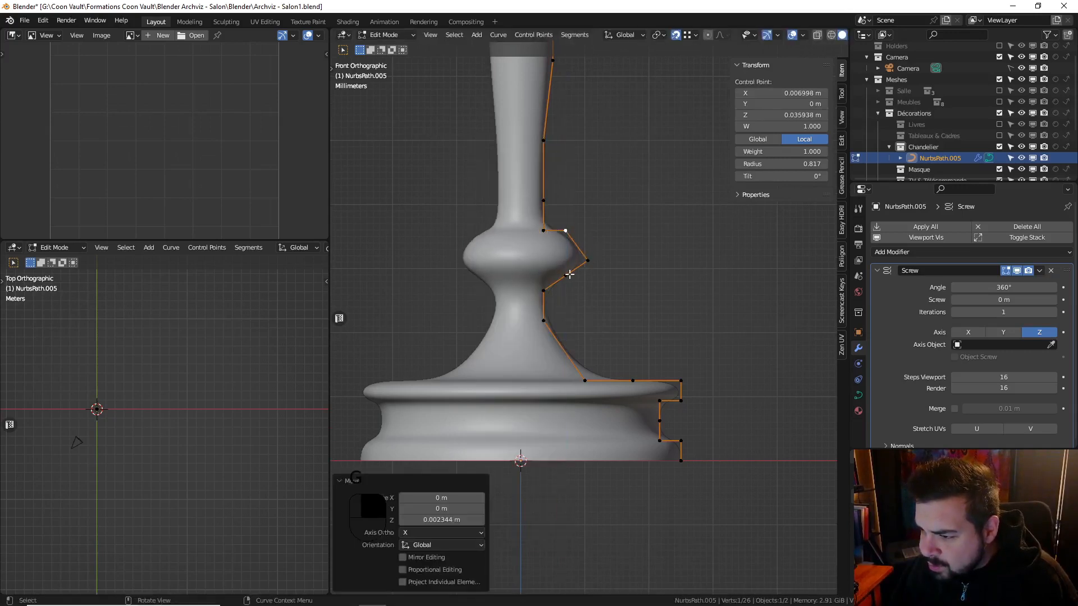
{"action": "left_click", "coordinate": [568, 275]}
{"action": "key", "text": "g"}
{"action": "key", "text": "z"}
{"action": "left_click", "coordinate": [568, 288]}
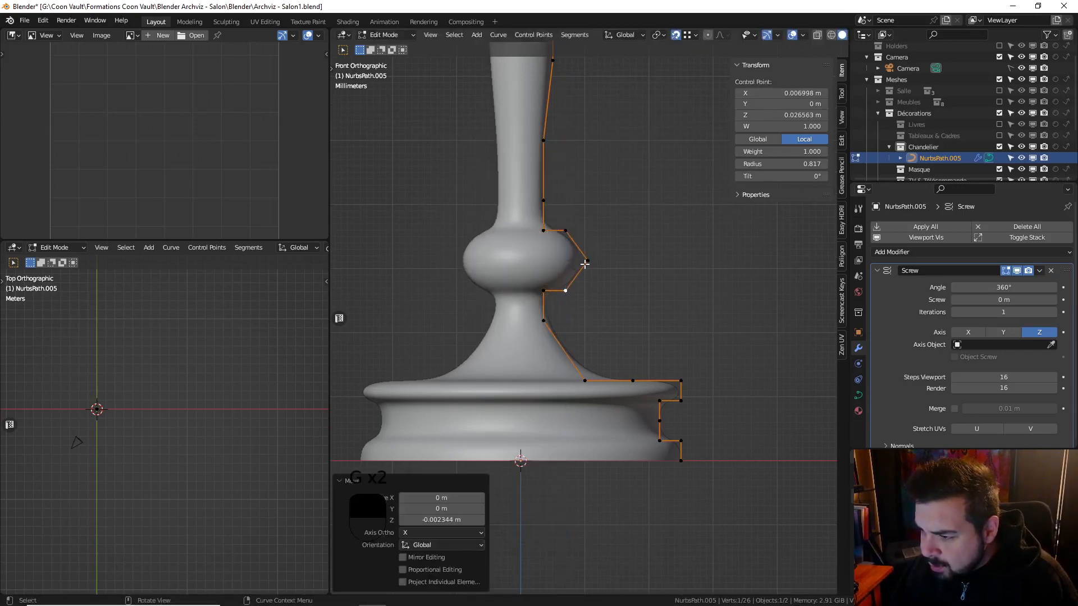
Pull the lower knob's tip point inward along X to X 0.006998 m, in line with its two neighbours
{"action": "key", "text": "g"}
{"action": "key", "text": "x"}
{"action": "left_click", "coordinate": [565, 260]}
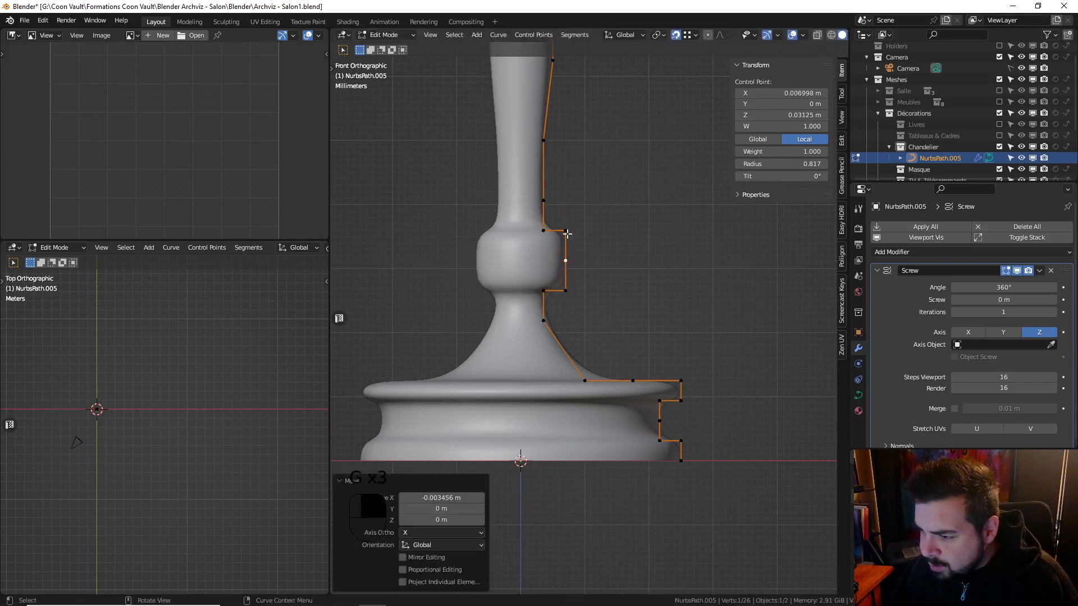
Align the stem points between the two knobs along X, bringing the upper one inward to X 0.003542 m
{"action": "scroll", "coordinate": [556, 260], "scroll_direction": "up", "scroll_amount": 4, "text": "shift"}
{"action": "middle_click_drag", "start_coordinate": [549, 256], "coordinate": [547, 291], "text": "shift"}
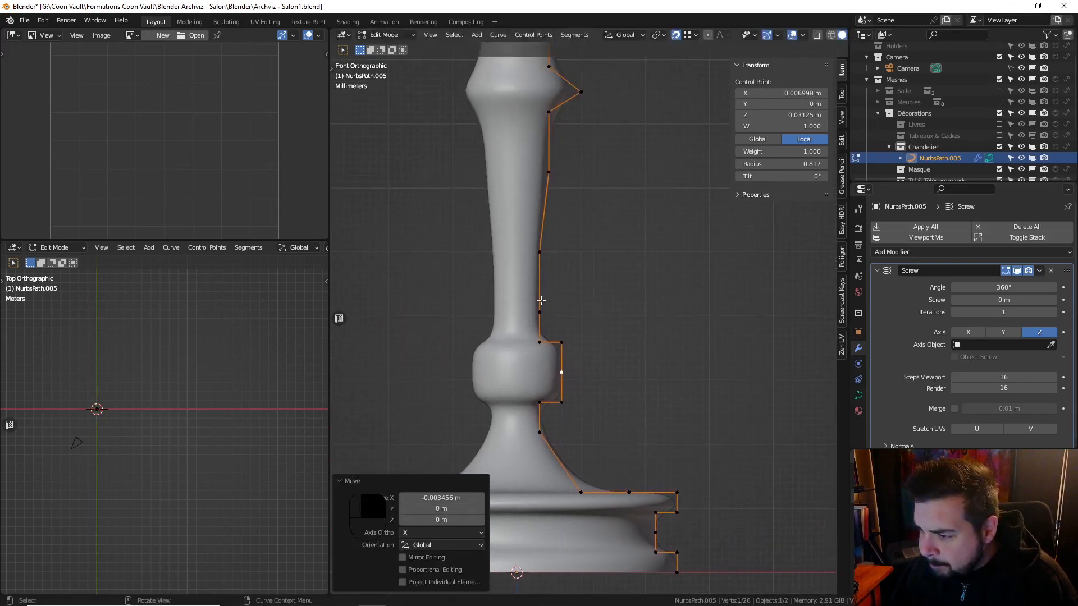
{"action": "left_click", "coordinate": [543, 305]}
{"action": "key", "text": "g"}
{"action": "key", "text": "x"}
{"action": "left_click", "coordinate": [542, 258]}
{"action": "left_click", "coordinate": [549, 175]}
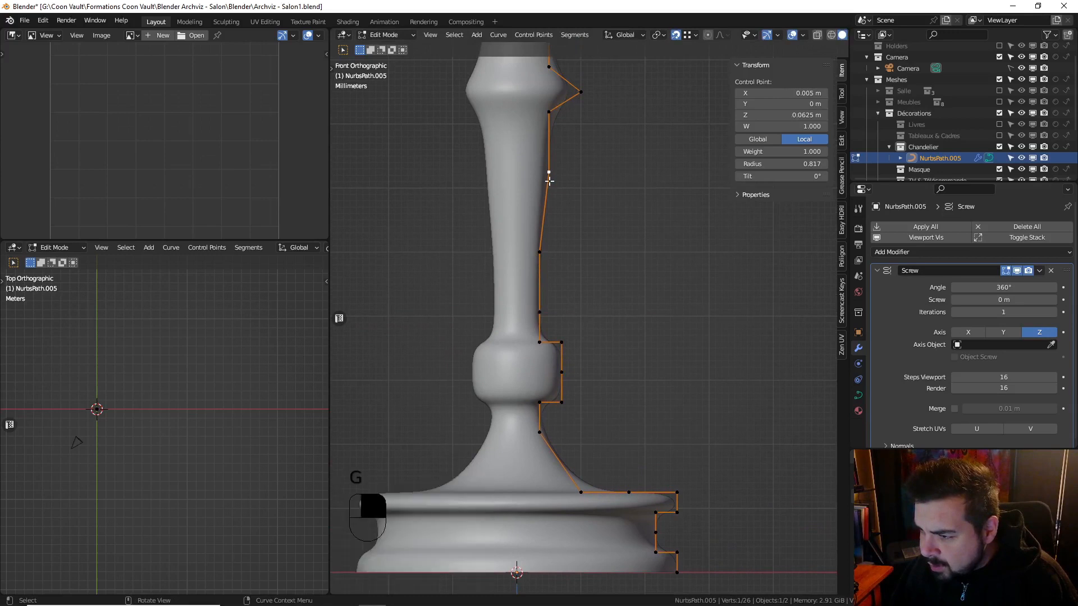
{"action": "key", "text": "g"}
{"action": "key", "text": "x"}
{"action": "left_click", "coordinate": [548, 205]}
{"action": "middle_click_drag", "start_coordinate": [550, 207], "coordinate": [547, 258], "text": "shift"}
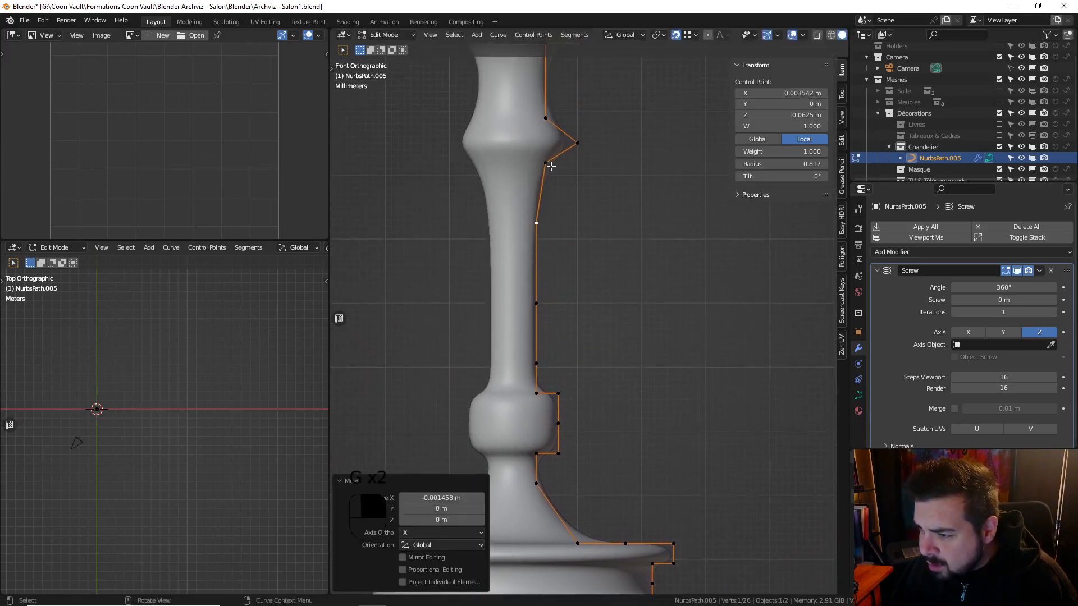
Subdivide the two slanted segments of the upper knob on the stem
{"action": "left_click", "coordinate": [551, 167]}
{"action": "left_click", "coordinate": [572, 145], "text": "shift"}
{"action": "left_click", "coordinate": [540, 121], "text": "shift"}
{"action": "right_click", "coordinate": [542, 122]}
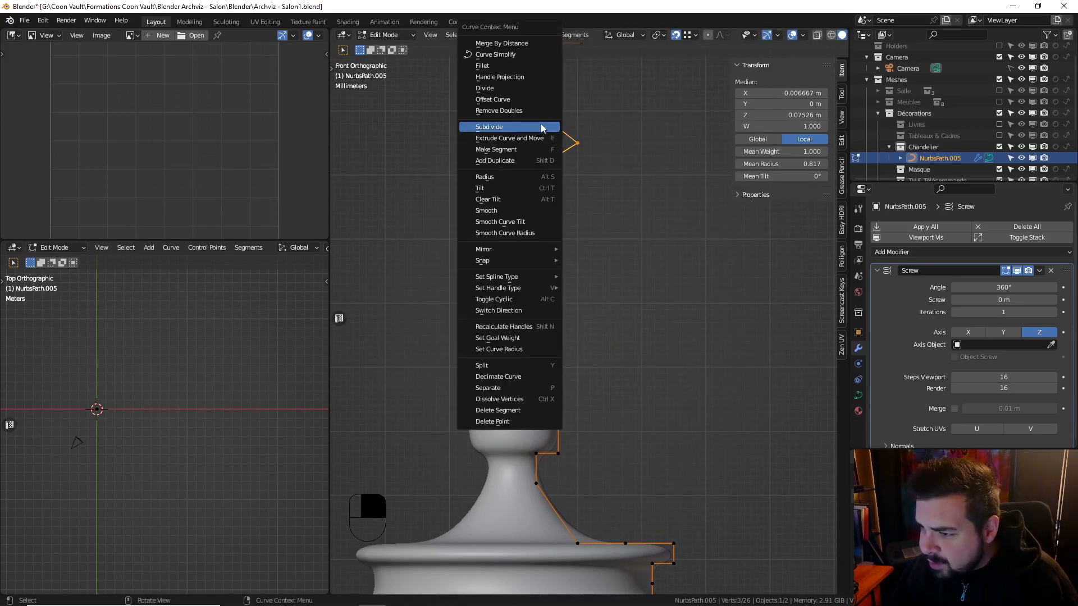
{"action": "left_click", "coordinate": [541, 124]}
Move the upper knob's two new points along Z, the upper one to Z 0.078906 m and the lower one level with the adjacent stem point
{"action": "left_click", "coordinate": [545, 119]}
{"action": "key", "text": "g"}
{"action": "key", "text": "z"}
{"action": "left_click", "coordinate": [558, 118]}
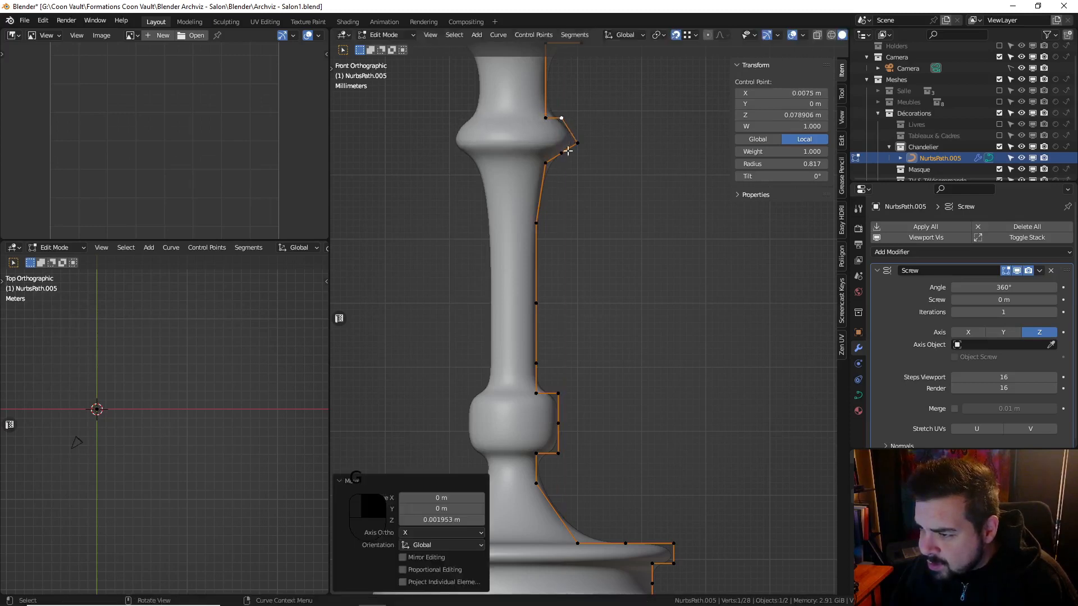
{"action": "left_click", "coordinate": [567, 150]}
{"action": "key", "text": "g"}
{"action": "key", "text": "z"}
{"action": "left_click", "coordinate": [556, 159]}
Pull the upper knob's tip point inward along X to X 0.0075 m, in line with its two neighbours
{"action": "key", "text": "g"}
{"action": "key", "text": "x"}
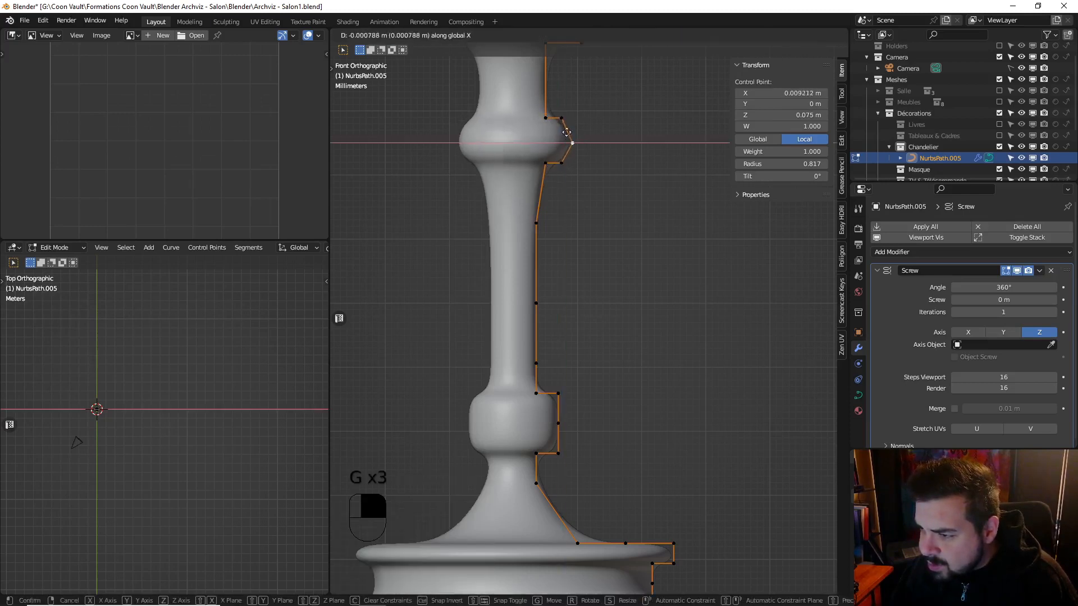
{"action": "left_click", "coordinate": [561, 146]}
{"action": "middle_click_drag", "start_coordinate": [562, 146], "coordinate": [569, 209], "text": "shift"}
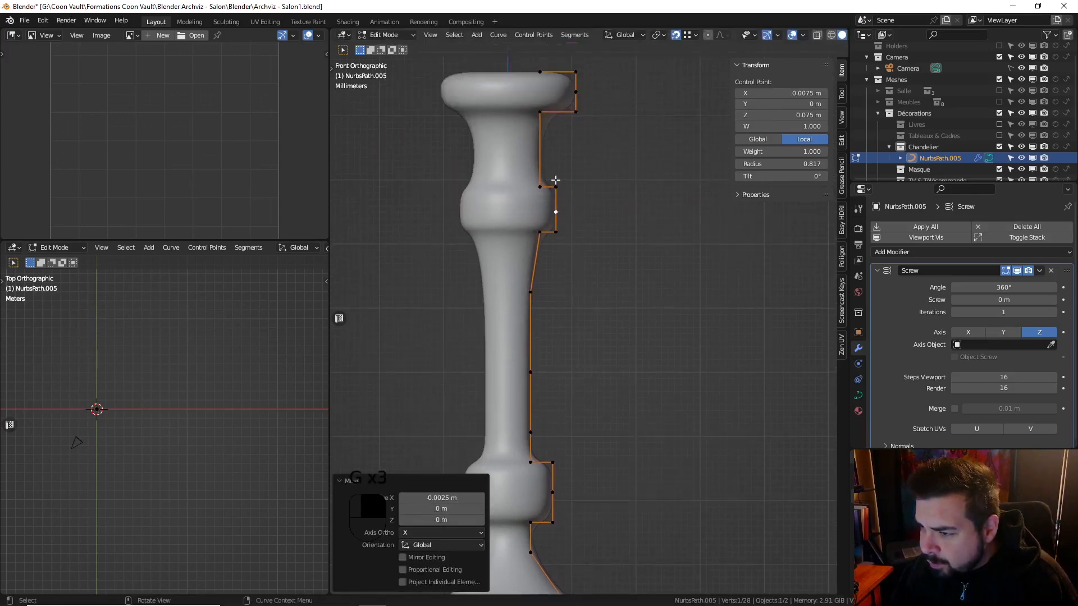
Subdivide the vertical neck segment between the upper knob and the candle cup
{"action": "left_click", "coordinate": [539, 114], "text": "shift"}
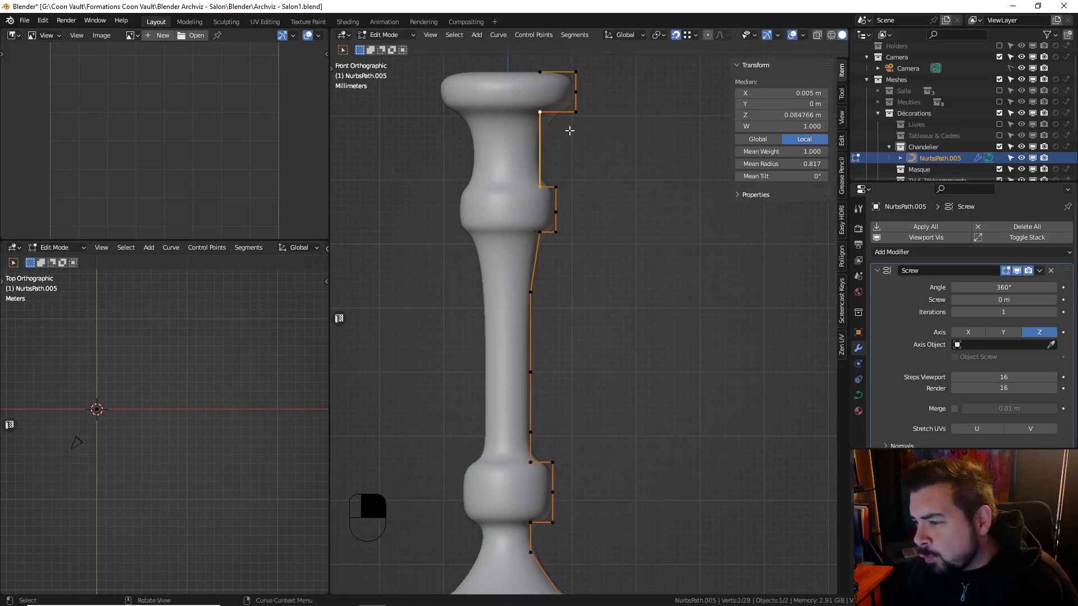
{"action": "right_click", "coordinate": [562, 150]}
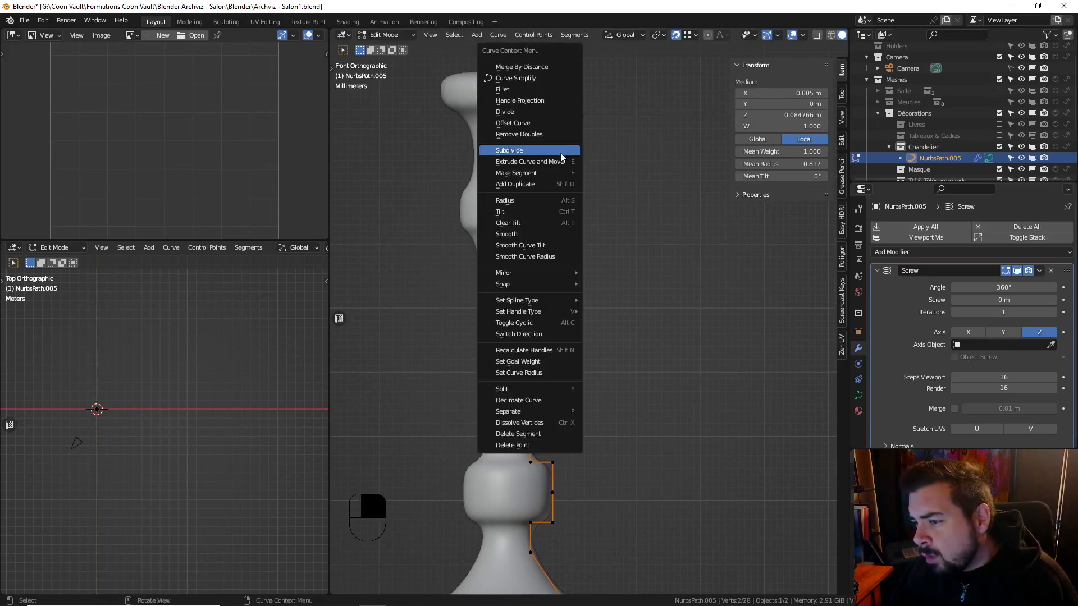
{"action": "left_click", "coordinate": [560, 153]}
{"action": "middle_click_drag", "start_coordinate": [563, 149], "coordinate": [565, 192], "text": "shift"}
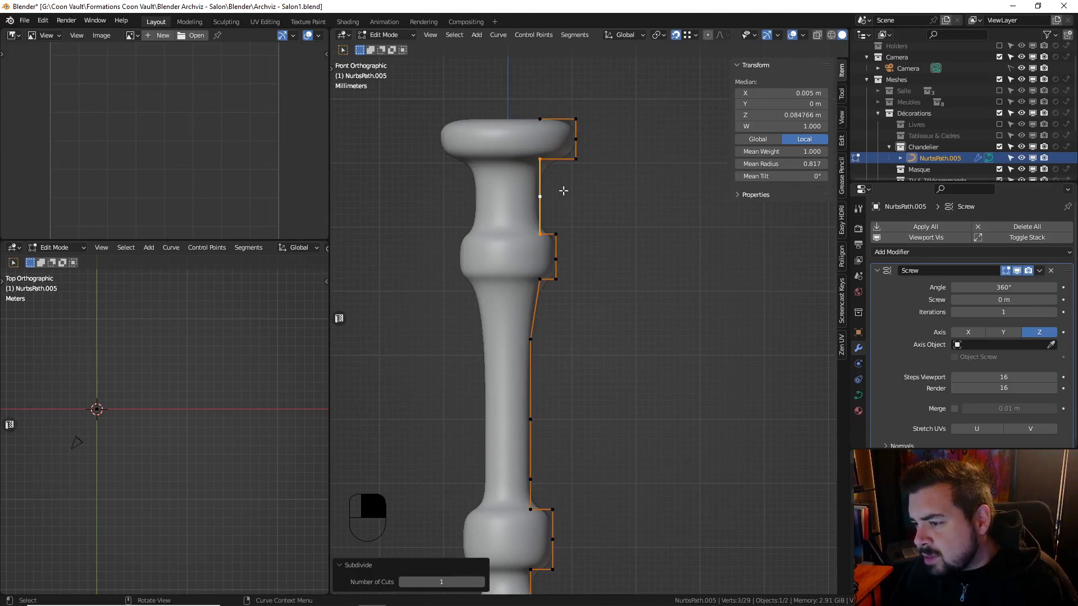
Pull the neck's midpoint inward along X to about X 0.0032 m, and add the neck's two end points to the selection
{"action": "left_click", "coordinate": [552, 194]}
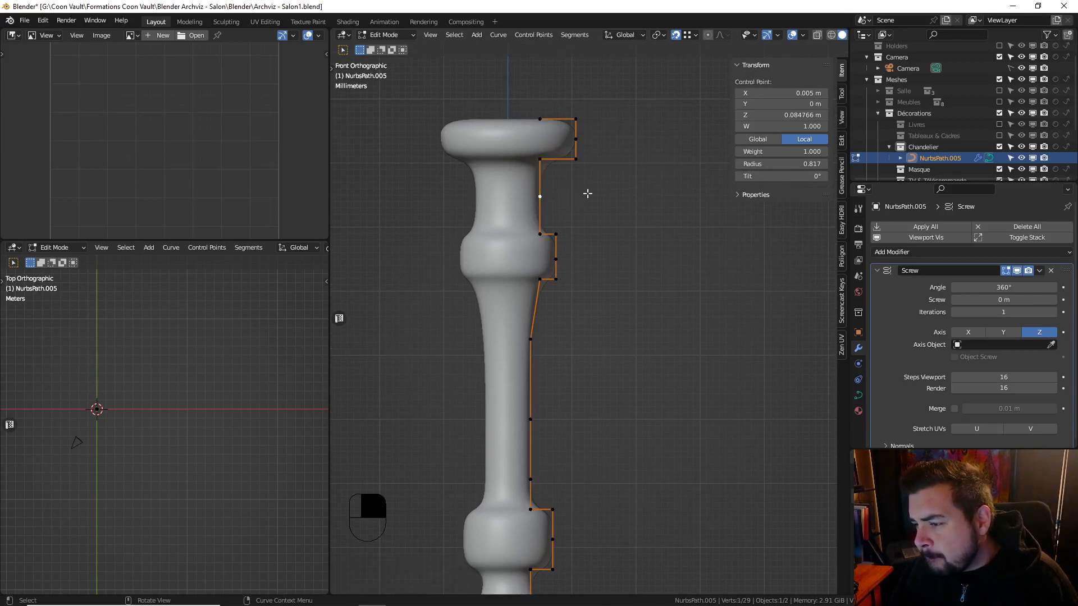
{"action": "key", "text": "g"}
{"action": "key", "text": "x"}
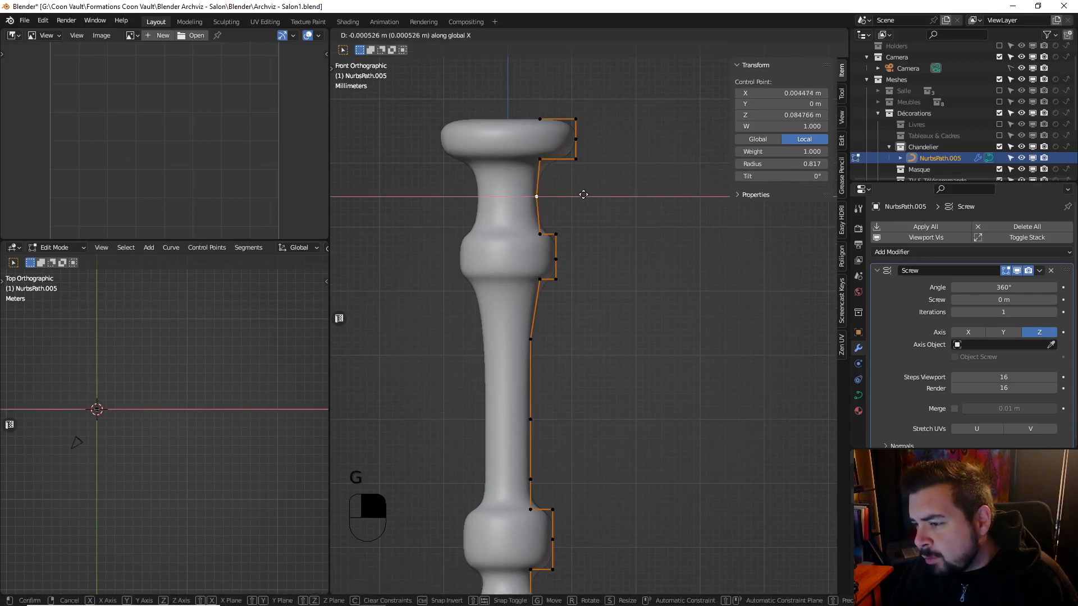
{"action": "left_click", "coordinate": [575, 196]}
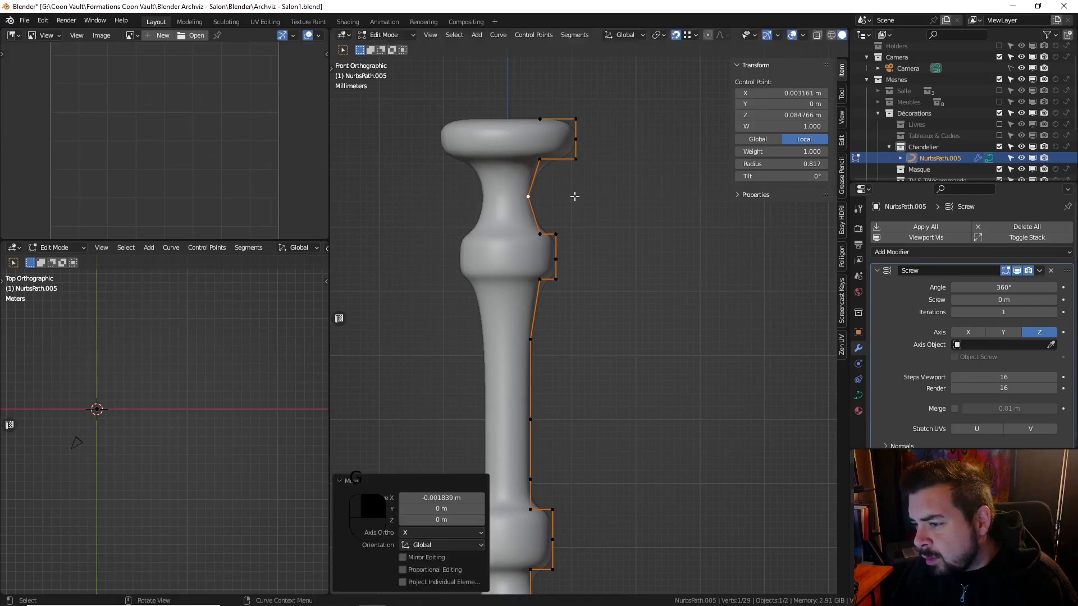
{"action": "left_click", "coordinate": [540, 160], "text": "shift"}
{"action": "left_click", "coordinate": [540, 233], "text": "shift"}
{"action": "right_click", "coordinate": [542, 217]}
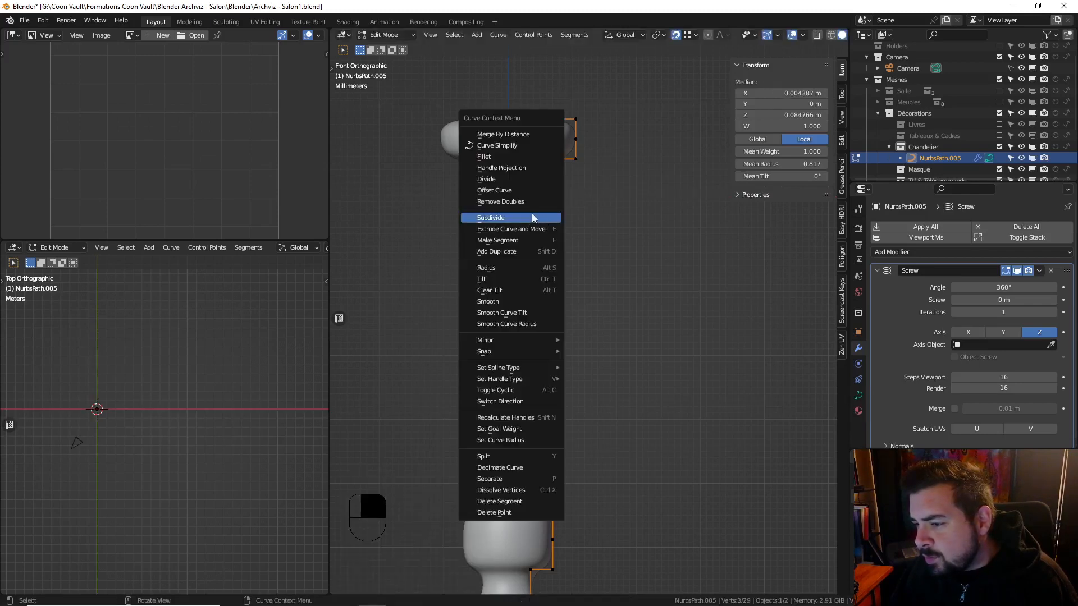
{"action": "left_click", "coordinate": [532, 215]}
{"action": "right_click", "coordinate": [549, 207]}
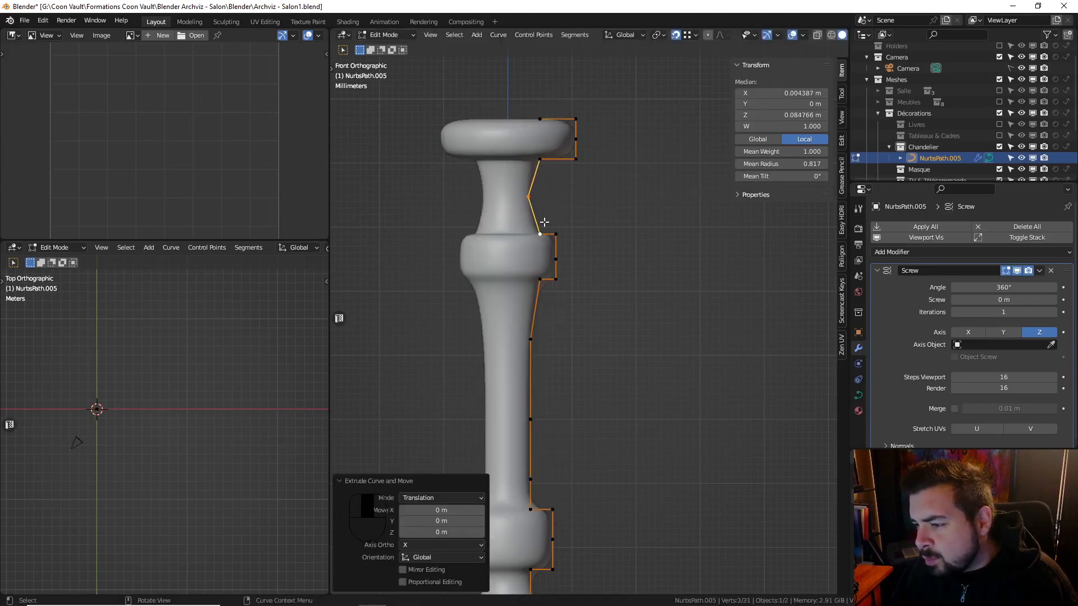
{"action": "right_click", "coordinate": [544, 222]}
{"action": "key", "text": "ctrl+z"}
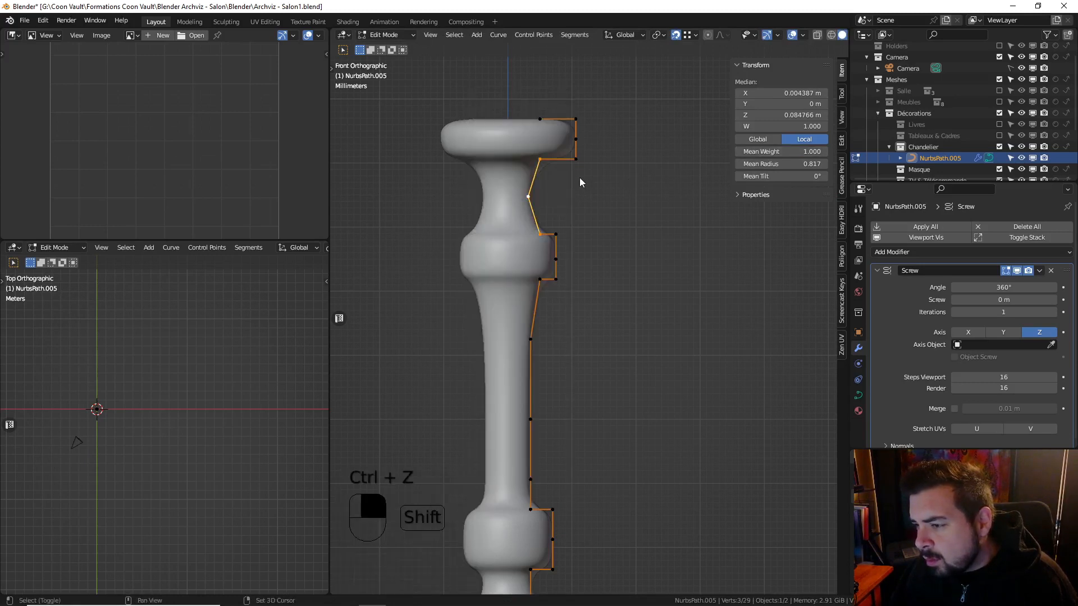
Subdivide the neck's two slanted segments and move both new points outward along X to X 0.005 m
{"action": "right_click", "coordinate": [577, 176]}
{"action": "left_click", "coordinate": [575, 169]}
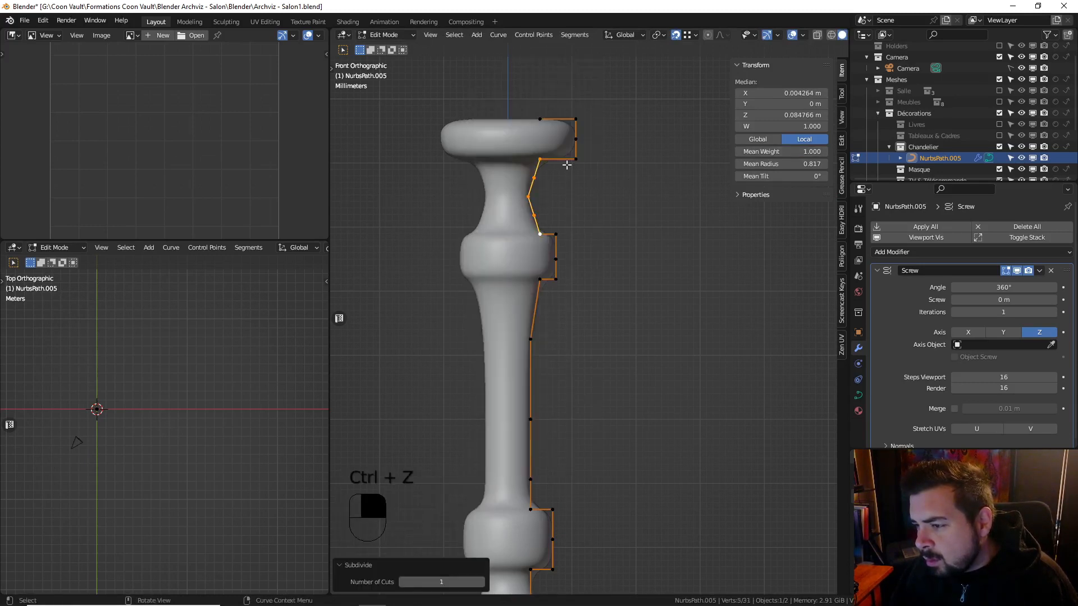
{"action": "left_click", "coordinate": [534, 180]}
{"action": "key", "text": "g"}
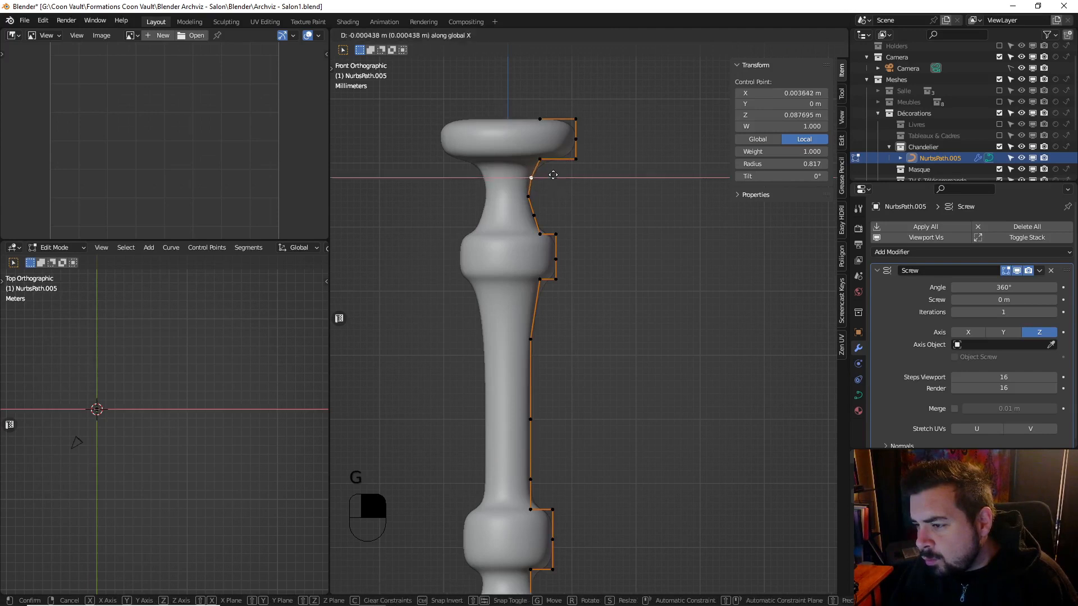
{"action": "left_click", "coordinate": [561, 174]}
{"action": "left_click", "coordinate": [532, 211]}
{"action": "key", "text": "g"}
{"action": "left_click", "coordinate": [540, 228]}
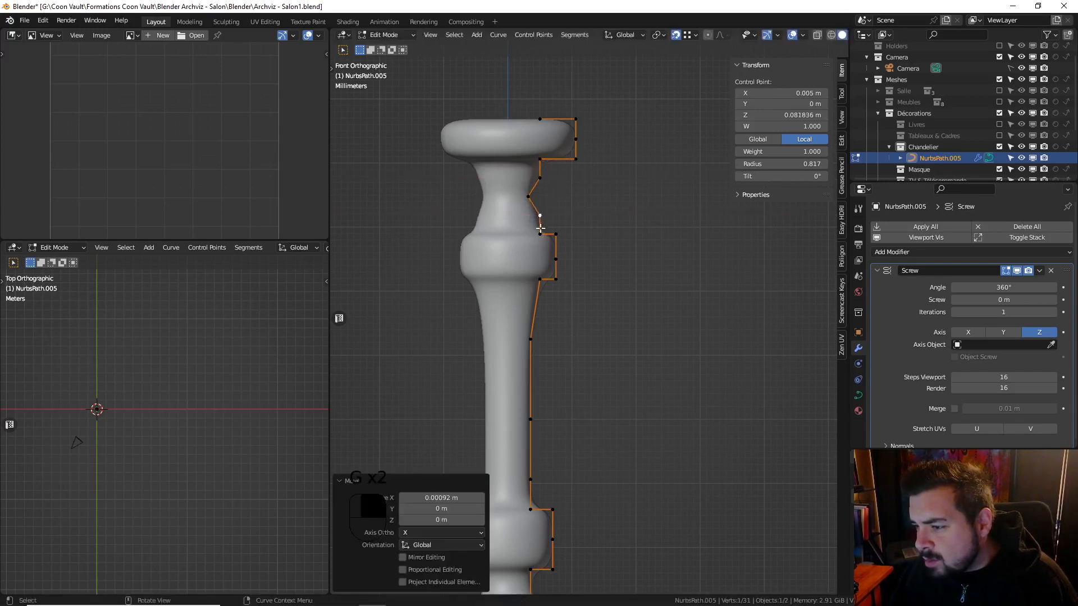
Pull the neck's pinched middle point further inward along X
{"action": "left_click", "coordinate": [529, 197]}
{"action": "key", "text": "g"}
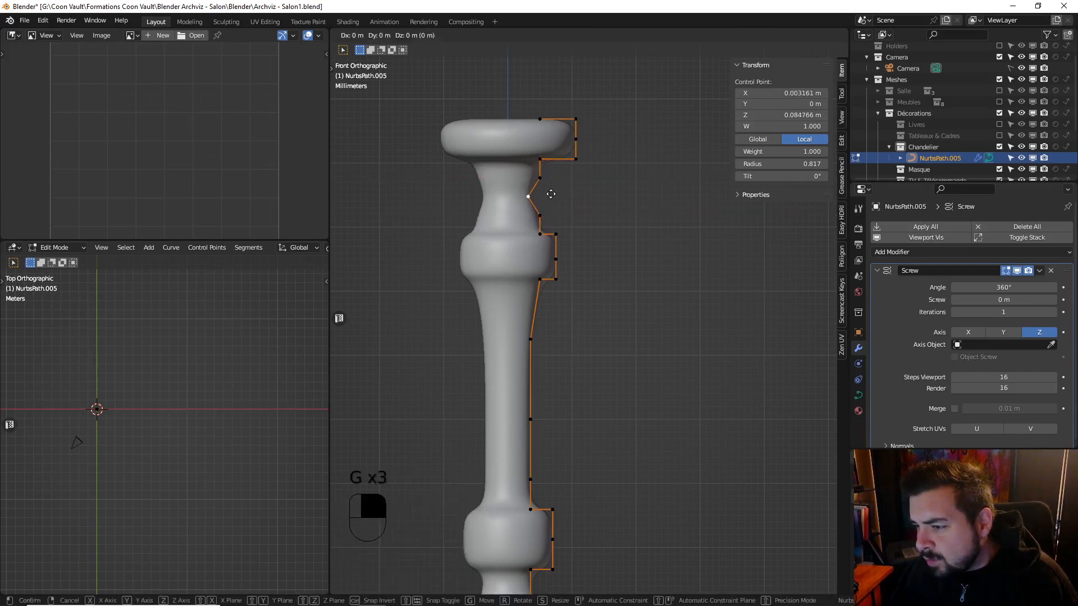
{"action": "key", "text": "z"}
{"action": "right_click", "coordinate": [544, 193]}
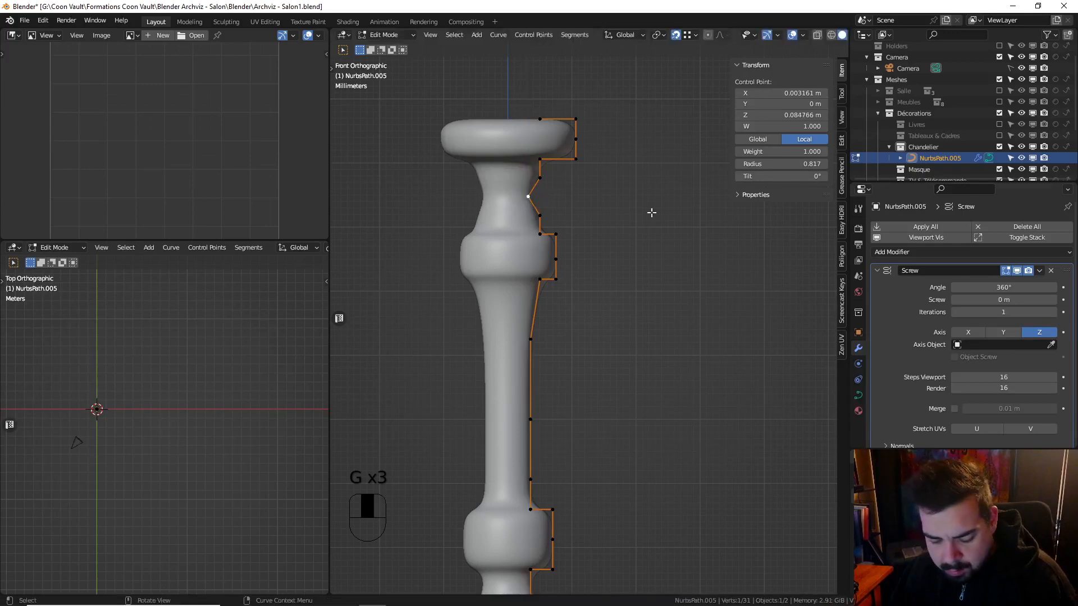
{"action": "key", "text": "g"}
{"action": "middle_click", "coordinate": [650, 212]}
{"action": "middle_click_drag", "start_coordinate": [650, 212], "coordinate": [648, 212]}
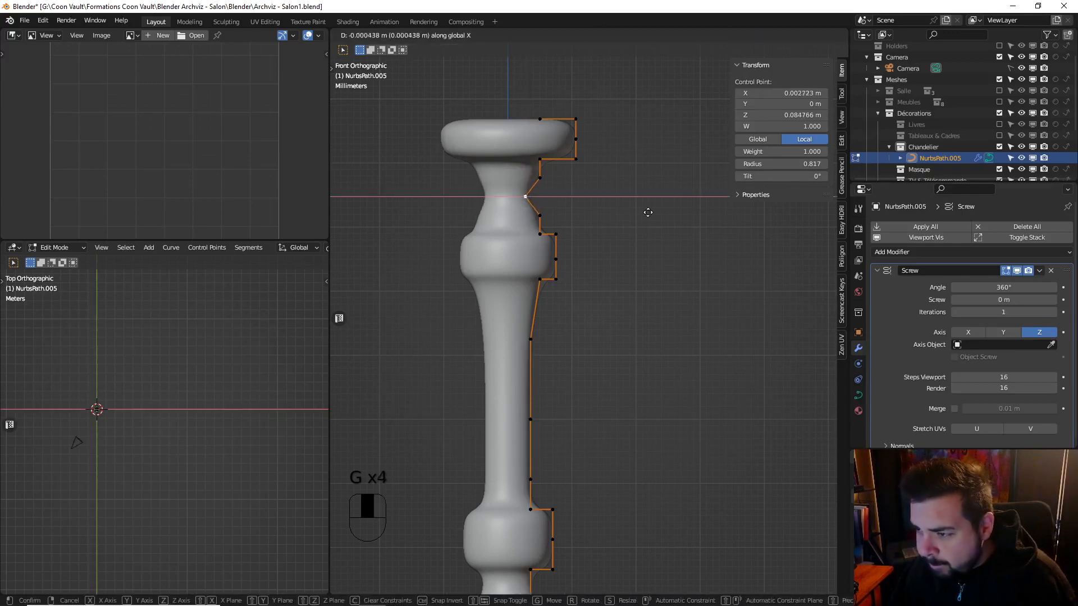
{"action": "left_click", "coordinate": [646, 212]}
Subdivide the two slanted segments on either side of the neck's pinched point and select the upper new point
{"action": "left_click", "coordinate": [552, 179], "text": "shift"}
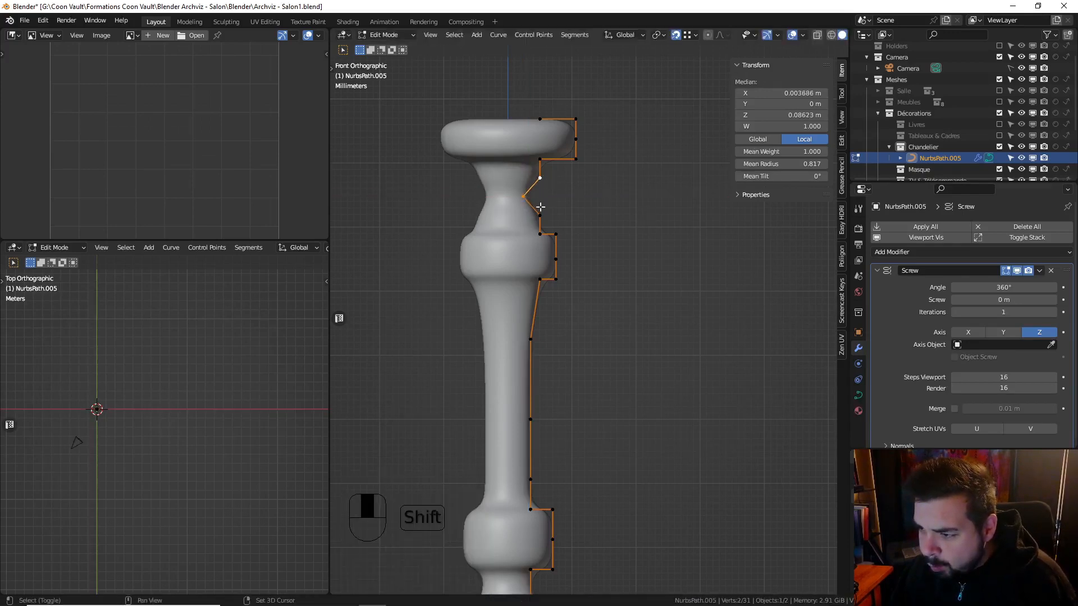
{"action": "left_click", "coordinate": [548, 207], "text": "shift"}
{"action": "right_click", "coordinate": [549, 207]}
{"action": "left_click", "coordinate": [548, 208]}
{"action": "left_click", "coordinate": [540, 178]}
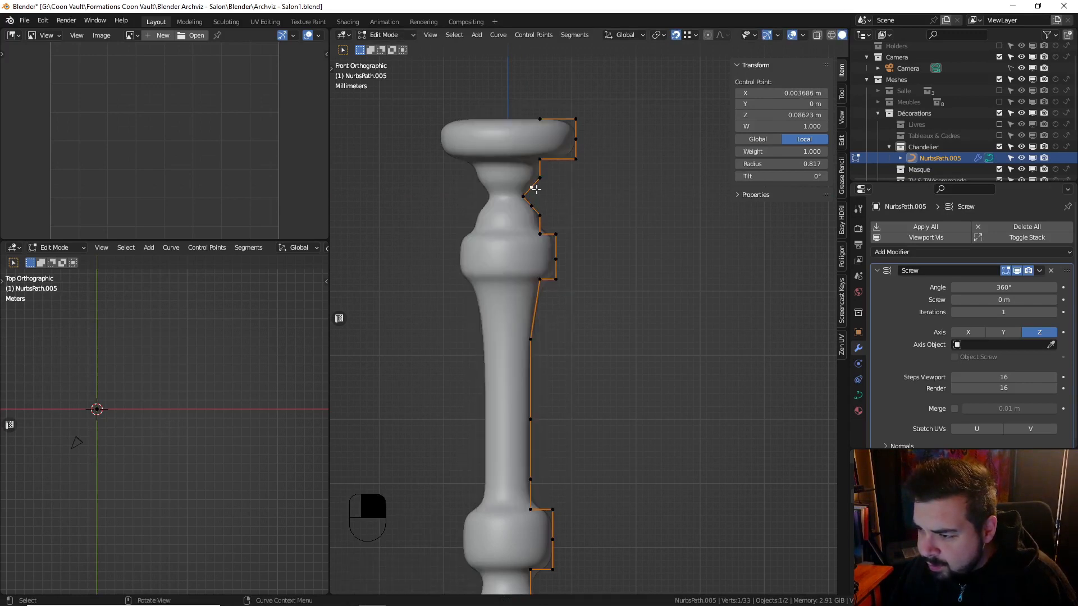
{"action": "key", "text": "g"}
{"action": "left_click", "coordinate": [537, 179]}
{"action": "key", "text": "ctrl+z"}
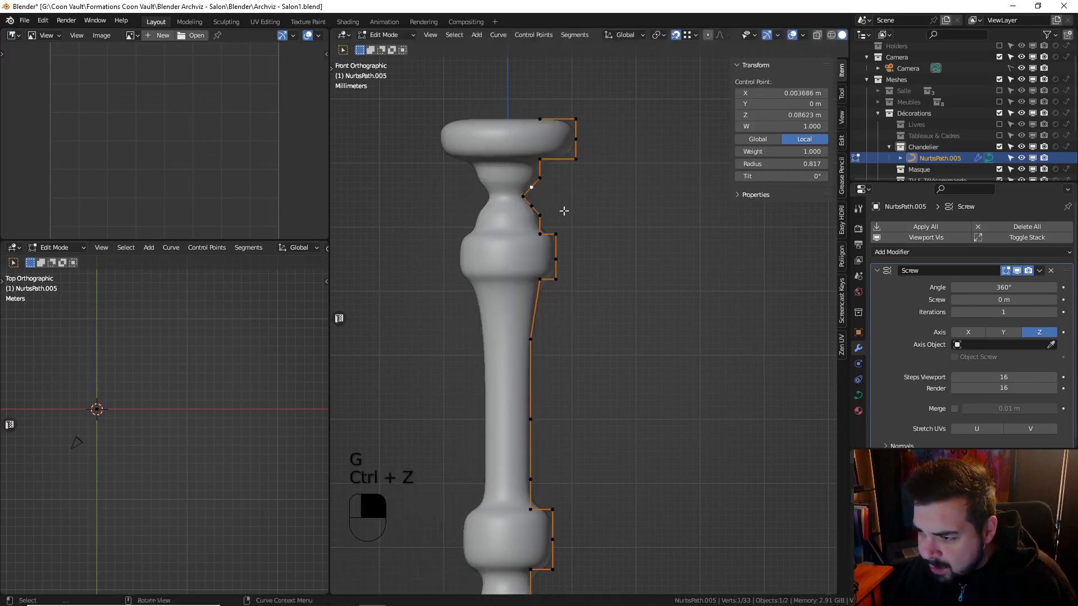
Raise the neck's upper new point along Z to about 0.0877 m and lower the lower new point level with the corner beside it
{"action": "key", "text": "g"}
{"action": "left_click", "coordinate": [534, 203]}
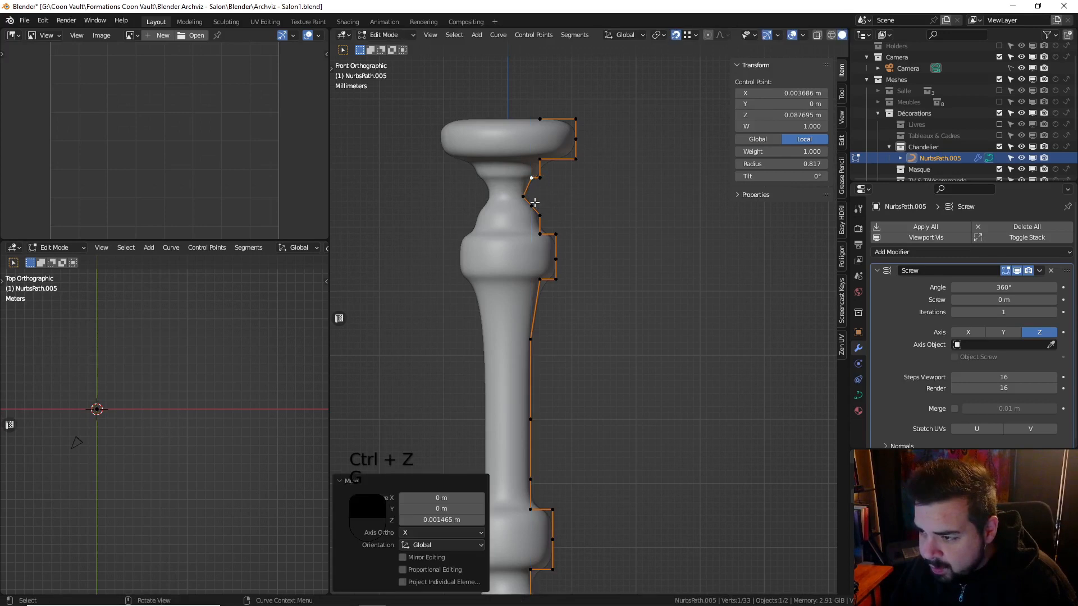
{"action": "key", "text": "g"}
{"action": "left_click", "coordinate": [537, 216]}
Move the neck's pinched middle point outward along X and return to Object Mode
{"action": "left_click", "coordinate": [528, 200]}
{"action": "key", "text": "g"}
{"action": "key", "text": "x"}
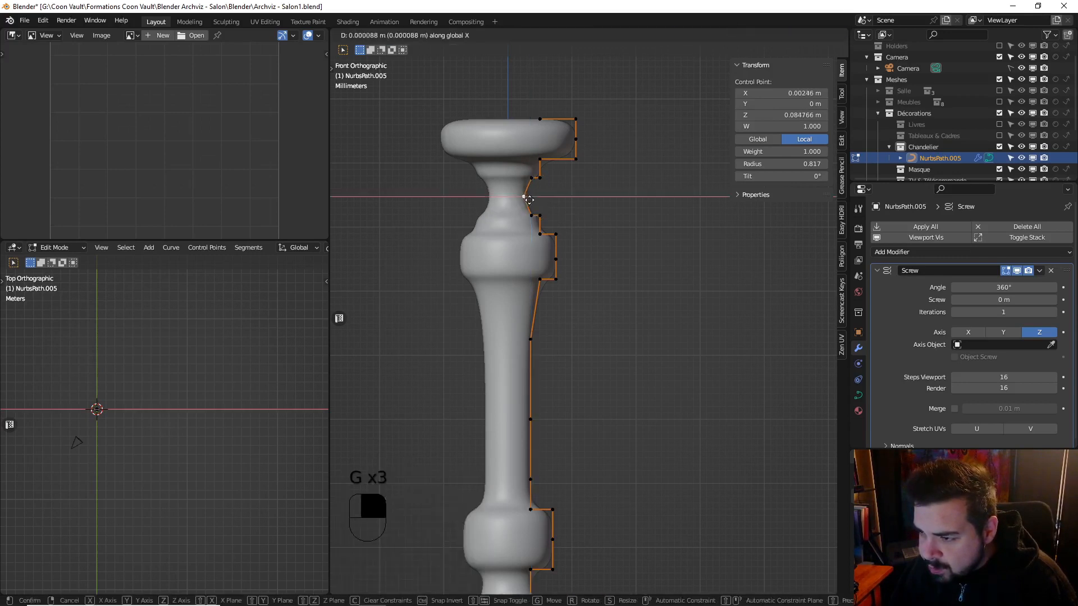
{"action": "left_click", "coordinate": [533, 206]}
{"action": "key", "text": "Tab"}
{"action": "scroll", "coordinate": [598, 224], "scroll_direction": "down", "scroll_amount": 4}
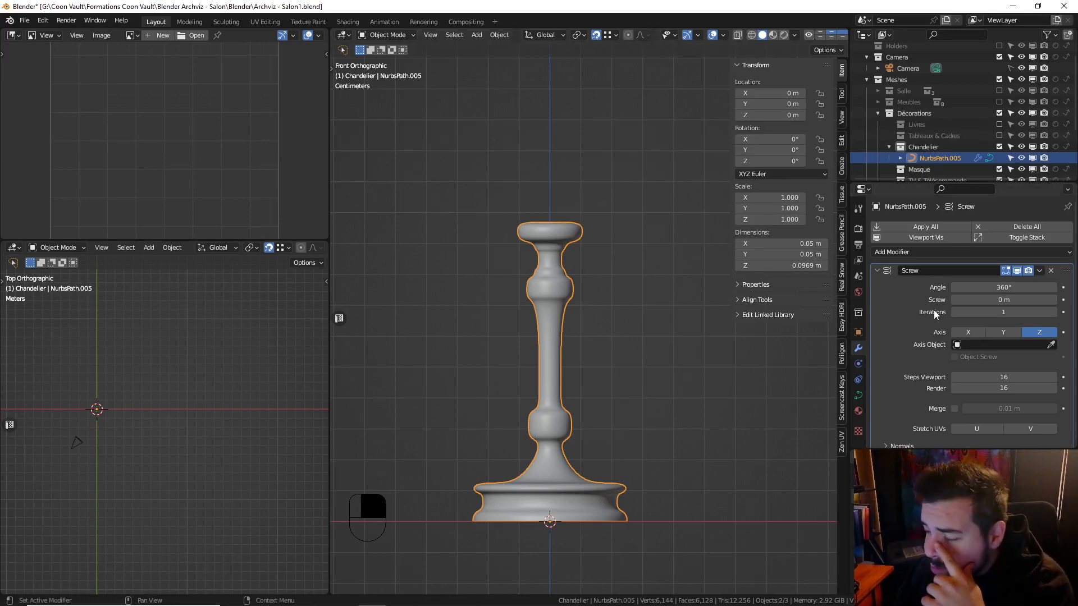
Set the Screw modifier's viewport steps to 32
{"action": "left_click", "coordinate": [986, 376]}
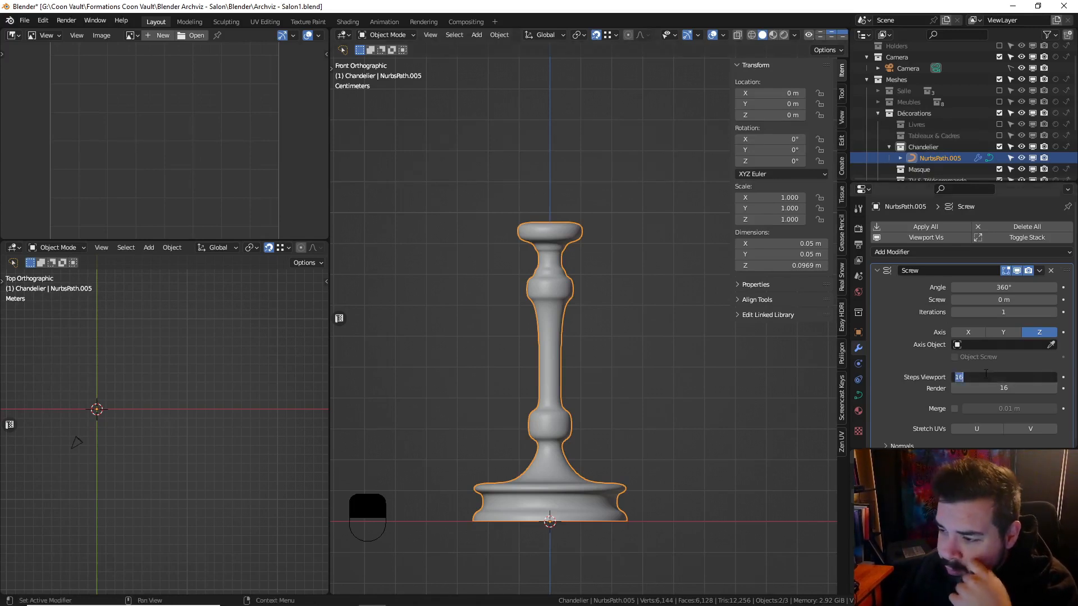
{"action": "type", "text": "32"}
{"action": "key", "text": "Return"}
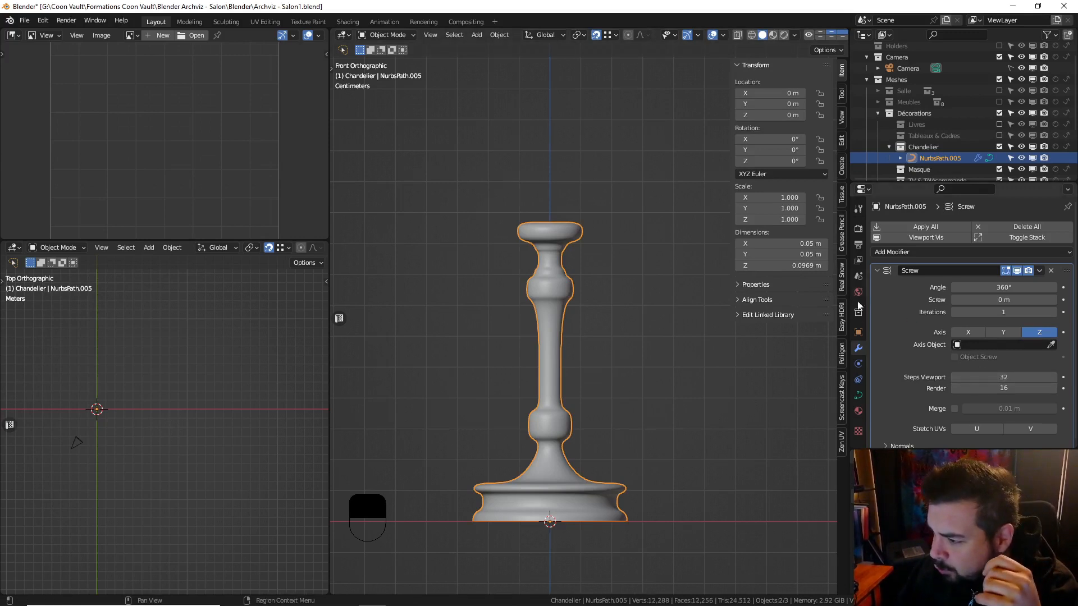
Turn on the wireframe overlay and set the curve's Resolution Preview U to 4
{"action": "left_click", "coordinate": [858, 396]}
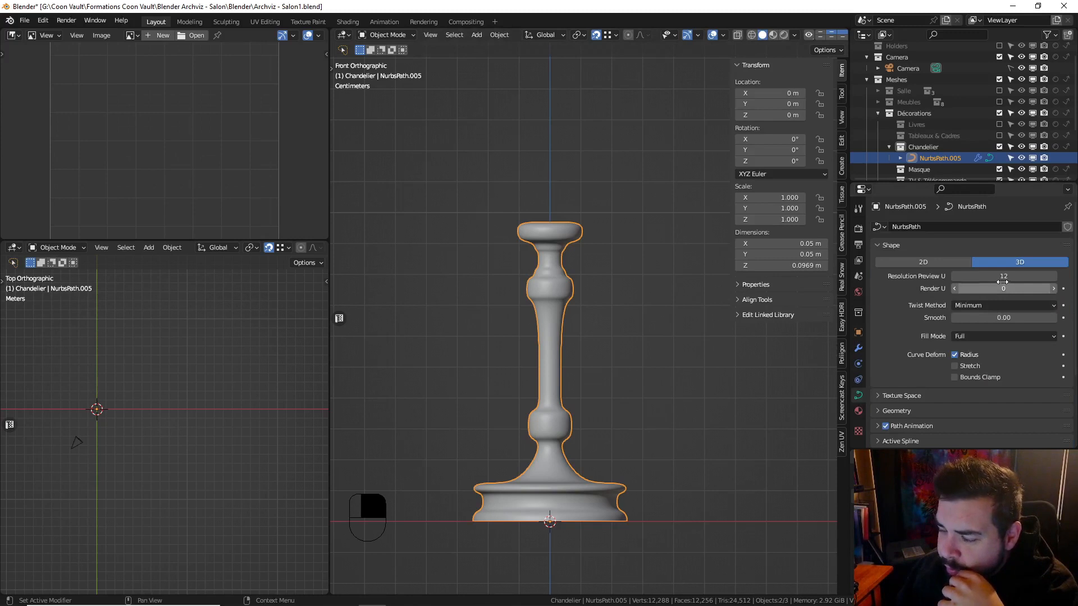
{"action": "left_click", "coordinate": [723, 35]}
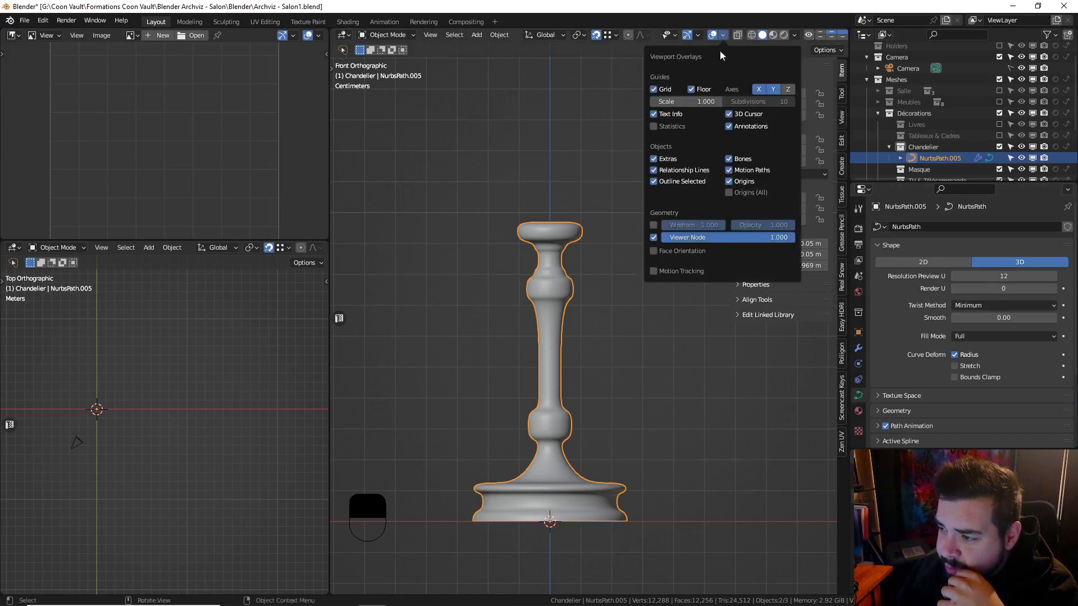
{"action": "left_click", "coordinate": [653, 225]}
{"action": "scroll", "coordinate": [582, 368], "scroll_direction": "up", "scroll_amount": 6}
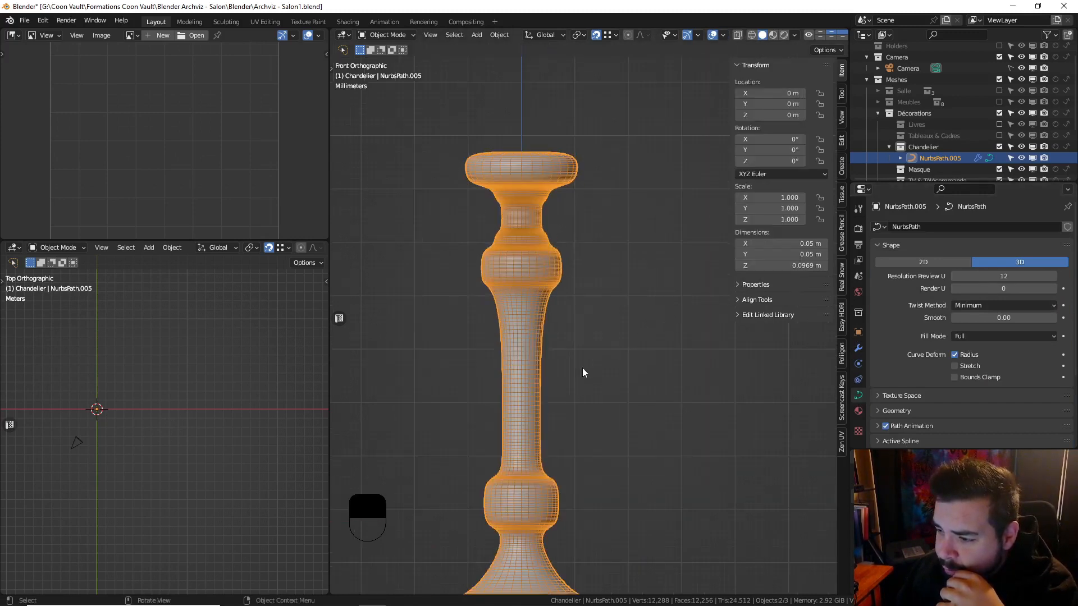
{"action": "left_click", "coordinate": [1010, 276]}
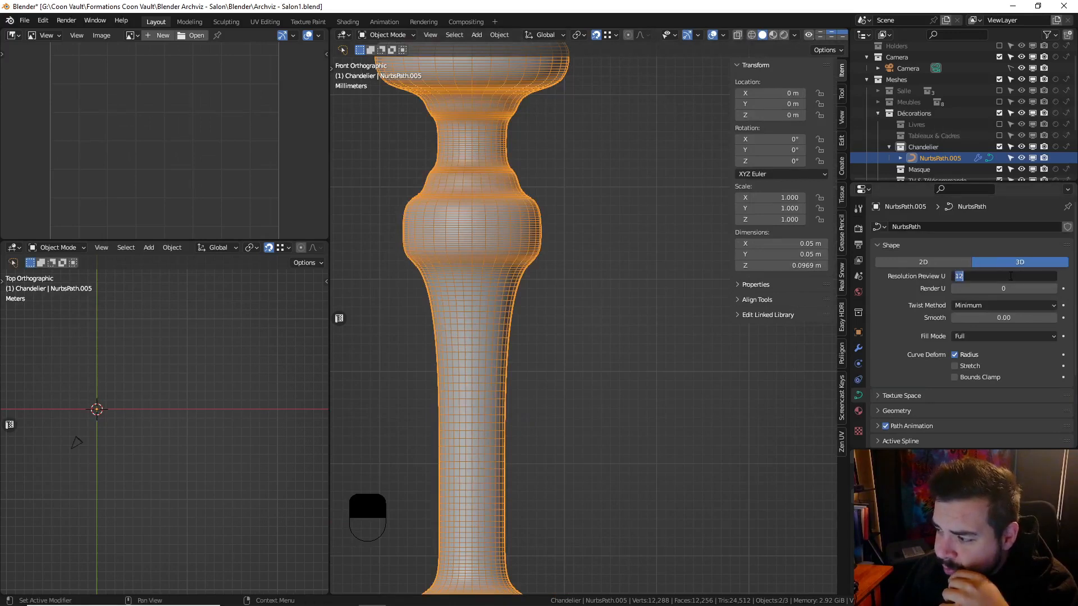
{"action": "type", "text": "4"}
{"action": "key", "text": "Return"}
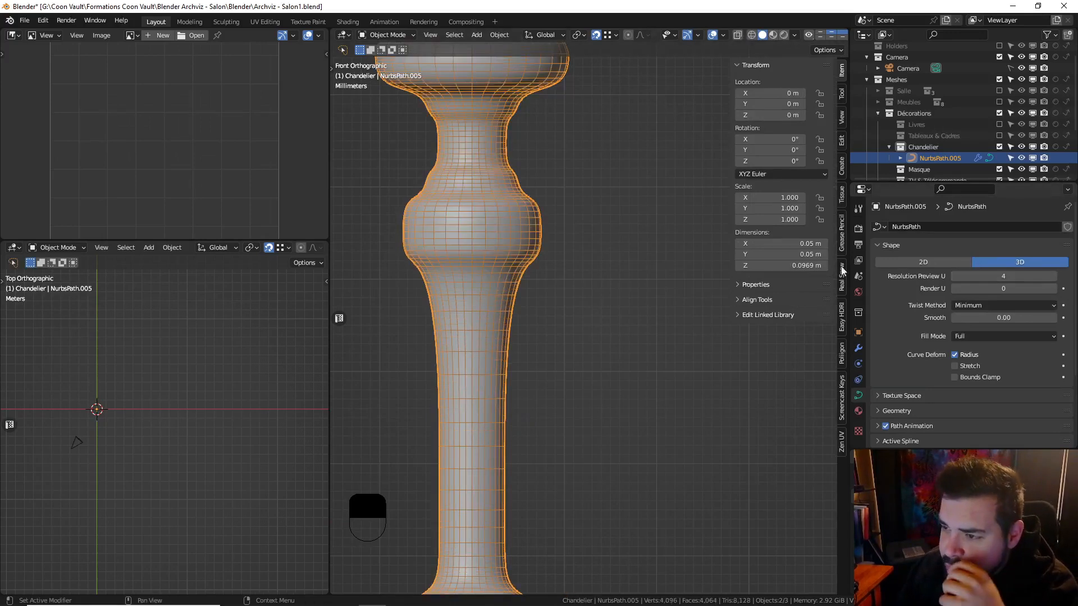
Try a Resolution Preview U of 3 on the curve and set it back to 4
{"action": "left_click", "coordinate": [1017, 281]}
{"action": "type", "text": "3"}
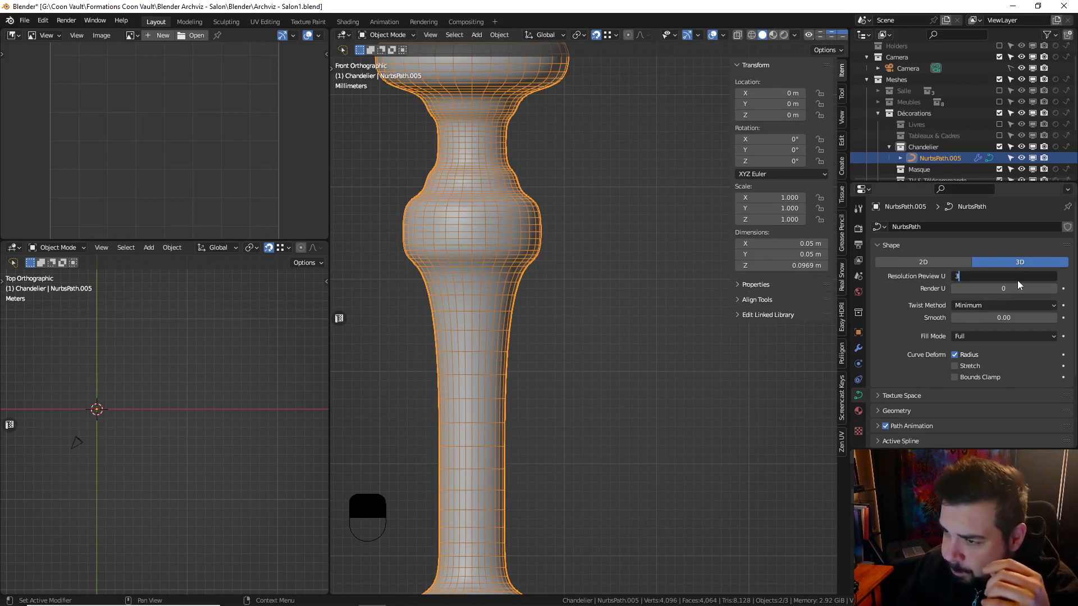
{"action": "key", "text": "Return"}
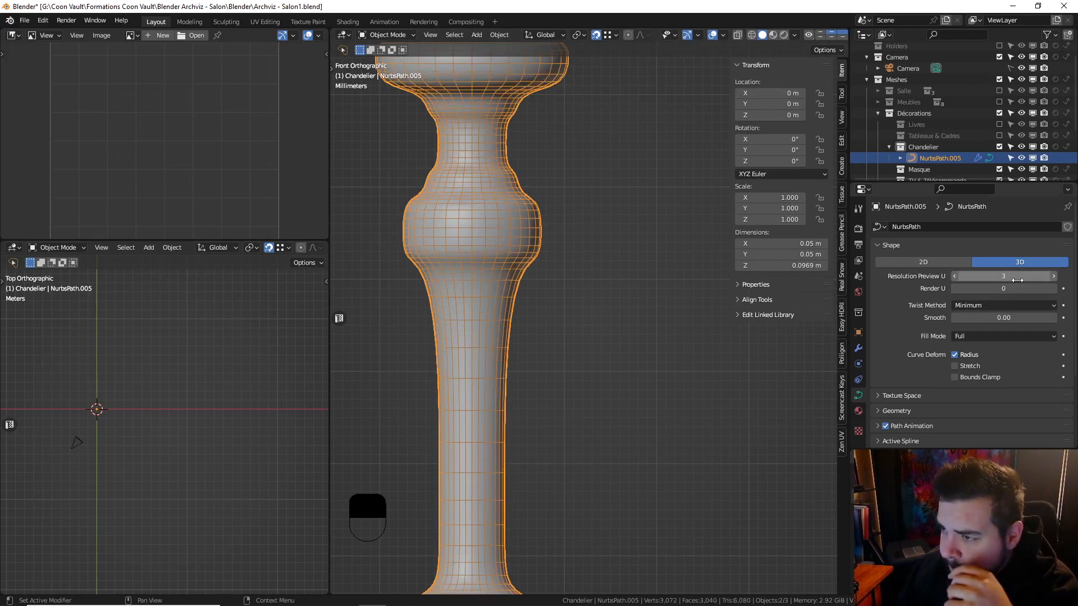
{"action": "left_click", "coordinate": [1053, 277]}
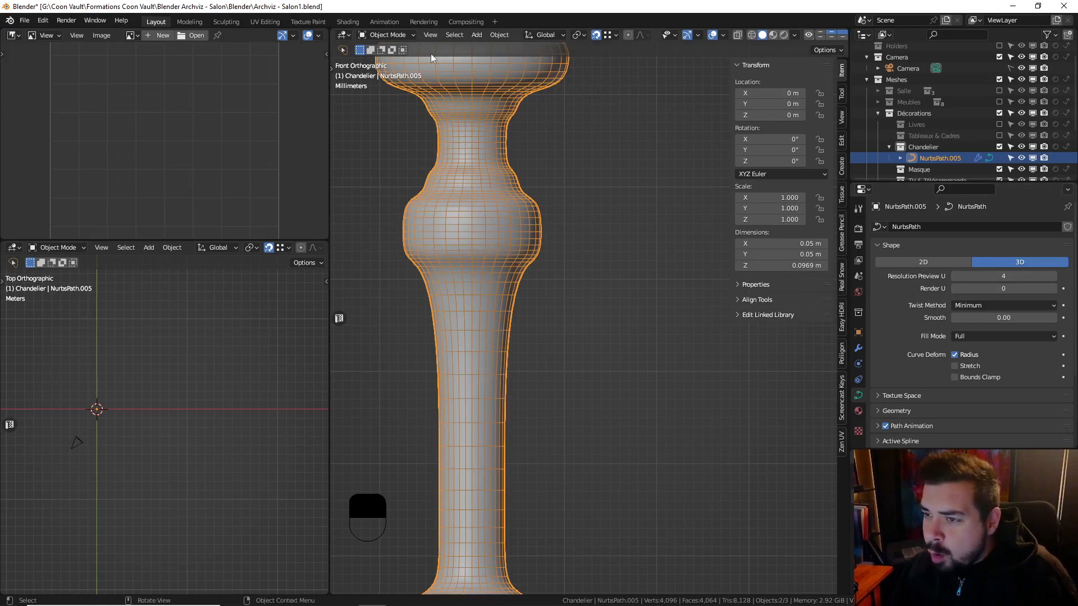
Turn off the wireframe overlay and convert the candlestick curve to a mesh
{"action": "left_click", "coordinate": [722, 35]}
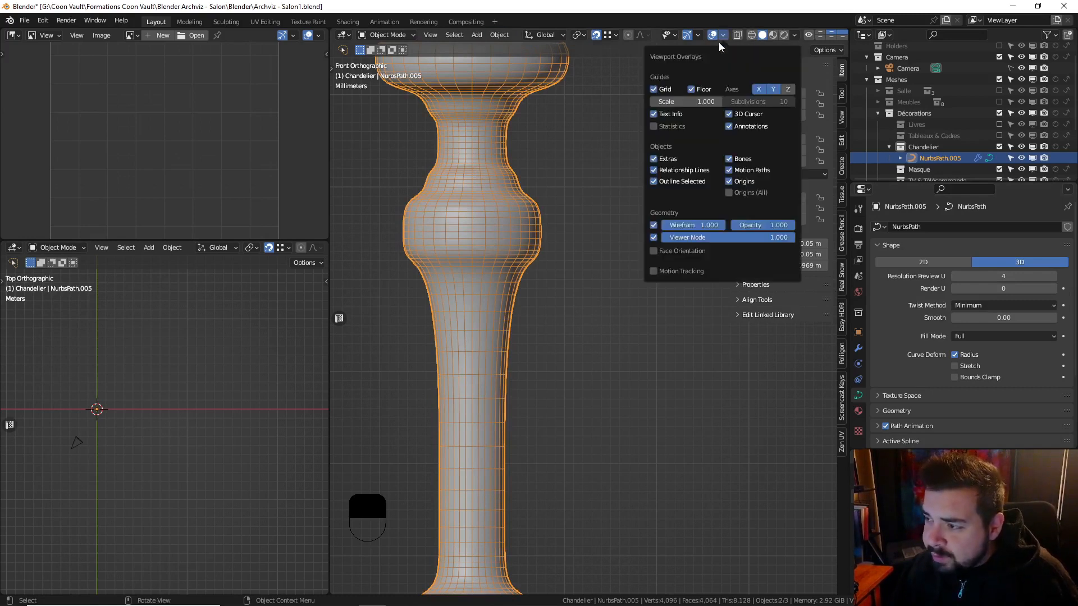
{"action": "left_click", "coordinate": [653, 225]}
{"action": "left_click", "coordinate": [499, 35]}
{"action": "mouse_move", "coordinate": [538, 370]}
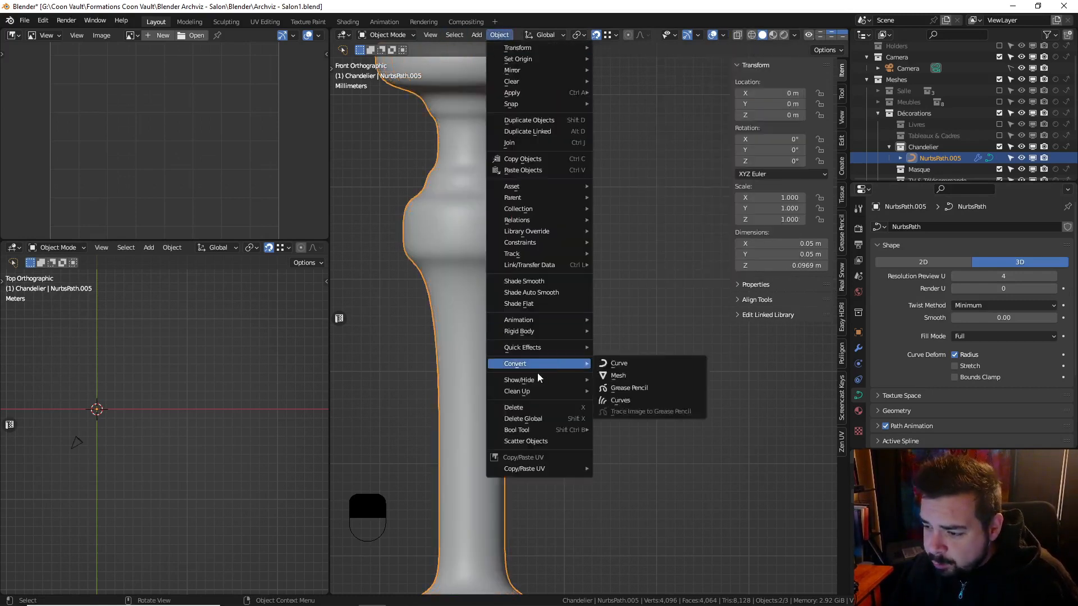
{"action": "key", "text": "Return"}
{"action": "scroll", "coordinate": [630, 210], "scroll_direction": "down", "scroll_amount": 4}
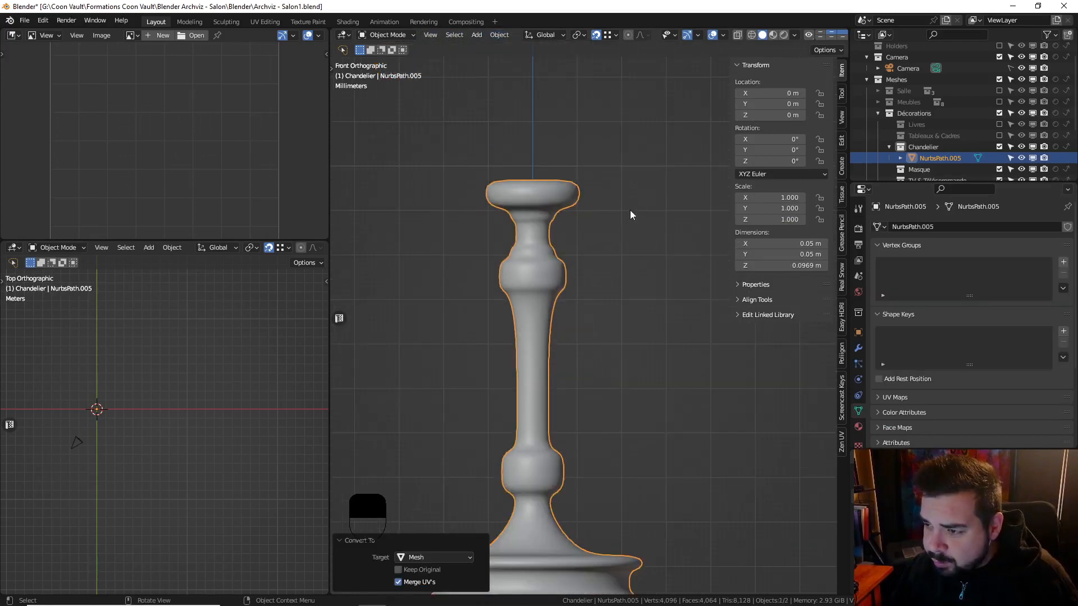
Enter Edit Mode on the candlestick mesh and select the inner edge loop of the top cup's rim
{"action": "middle_click_drag", "start_coordinate": [630, 210], "coordinate": [690, 298]}
{"action": "key", "text": "Tab"}
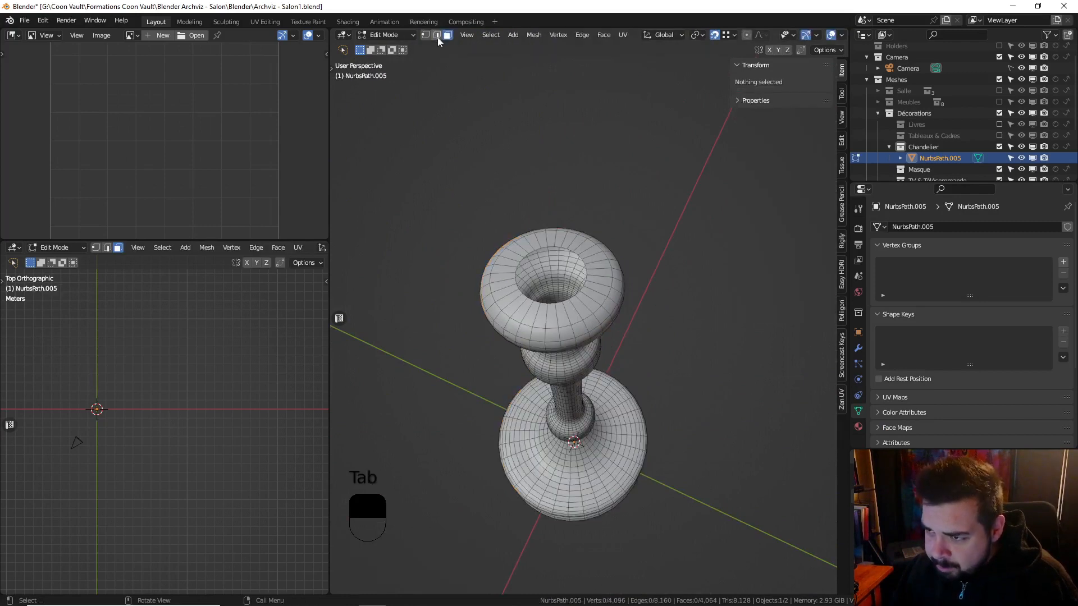
{"action": "scroll", "coordinate": [554, 308], "scroll_direction": "up", "scroll_amount": 3}
{"action": "left_click", "coordinate": [519, 172]}
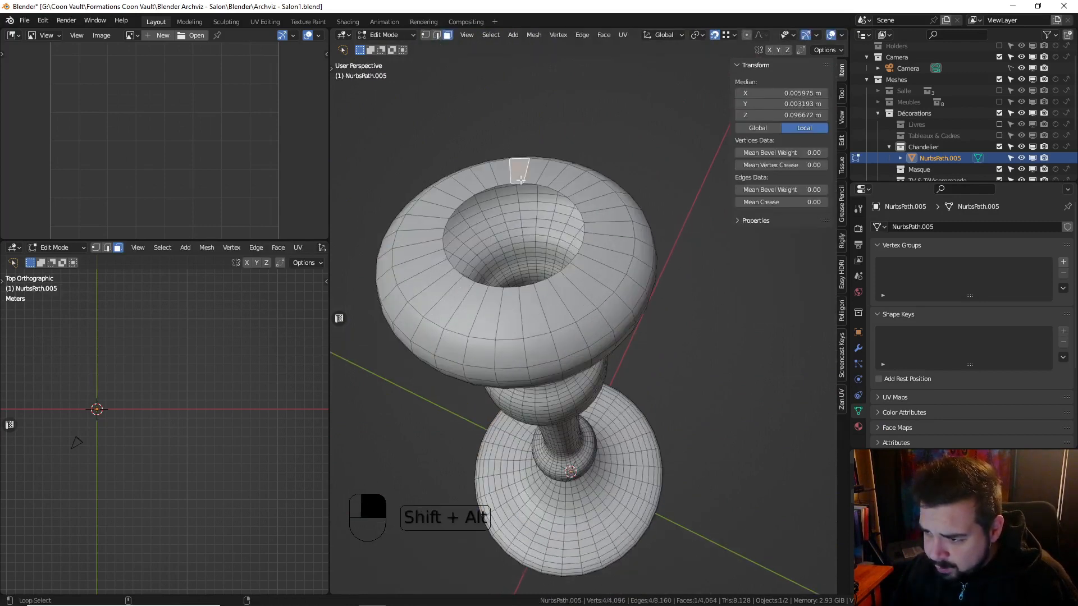
{"action": "key", "text": "2"}
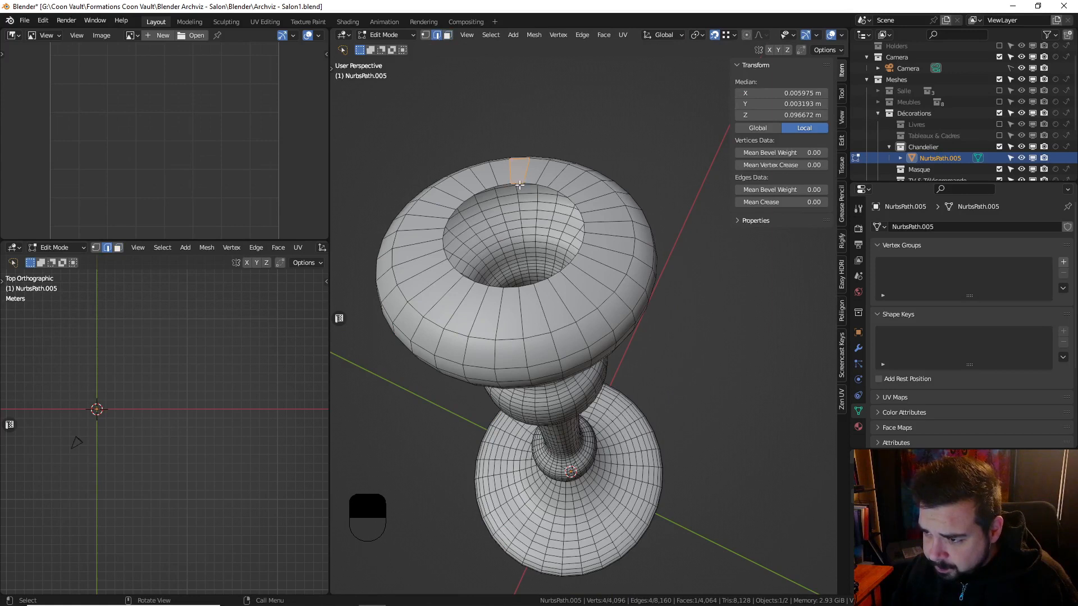
{"action": "left_click", "coordinate": [519, 185], "text": "alt+shift"}
Try to extrude the cup's inner rim loop by -0.01 m along Z
{"action": "type", "text": "e"}
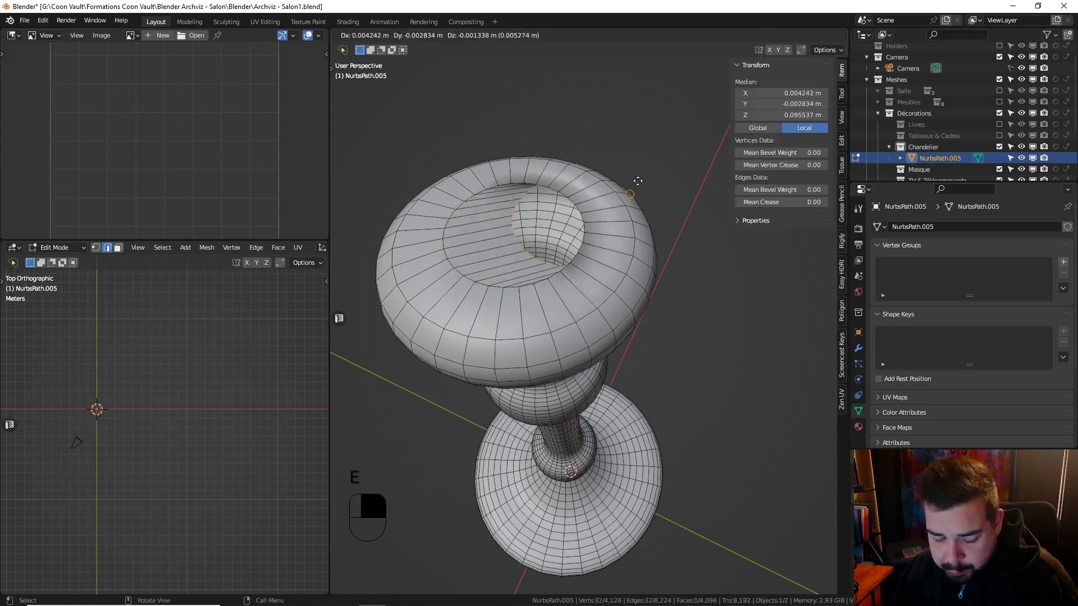
{"action": "type", "text": "z0.02"}
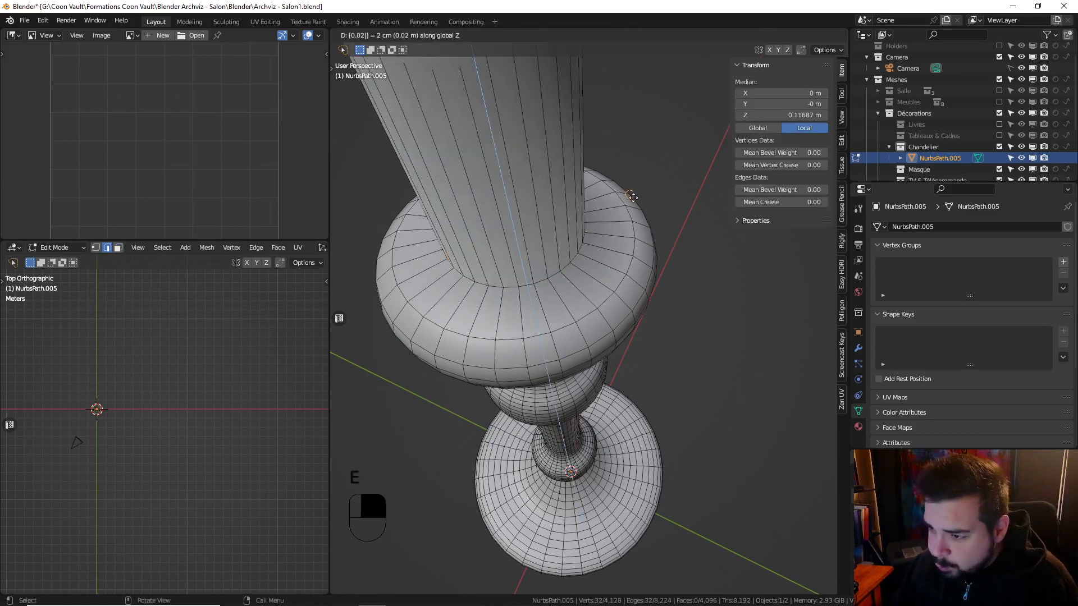
{"action": "key", "text": "BackSpace"}
{"action": "key", "text": "BackSpace"}
{"action": "key", "text": "BackSpace"}
{"action": "type", "text": "0.01"}
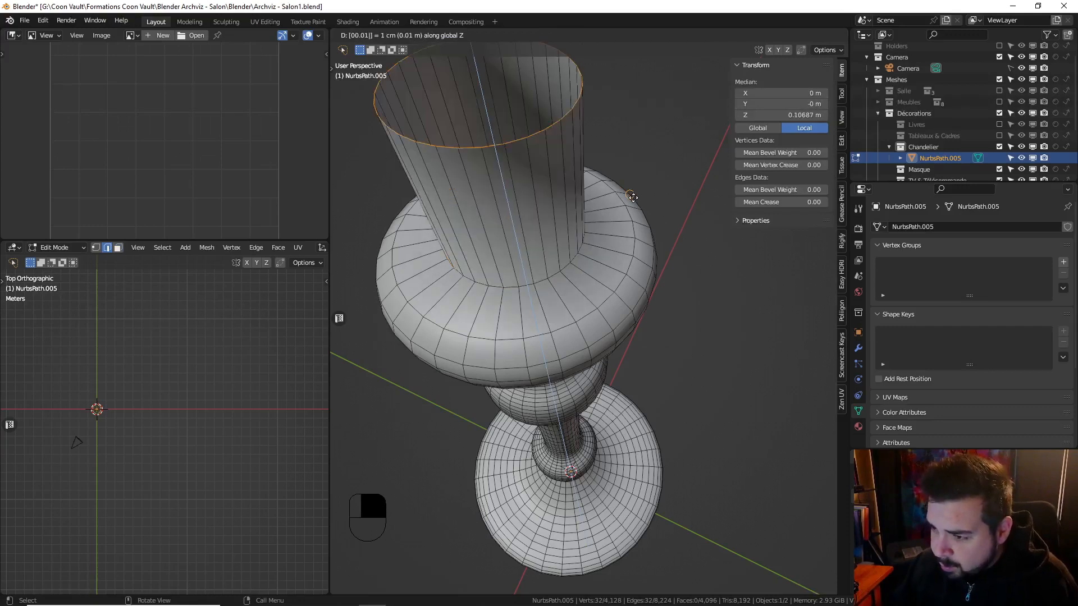
{"action": "key", "text": "minus"}
{"action": "key", "text": "Return"}
{"action": "middle_click_drag", "start_coordinate": [631, 193], "coordinate": [648, 326]}
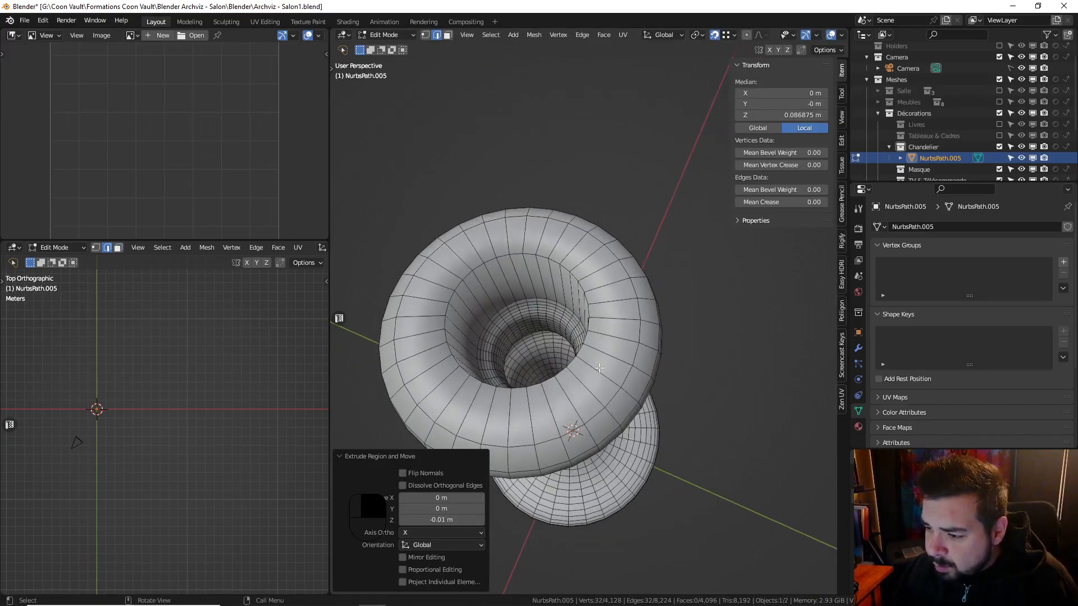
Try an inward extrusion of the lowered loop scaled in X and Y, and undo both extrusions
{"action": "key", "text": "s"}
{"action": "key", "text": "Escape"}
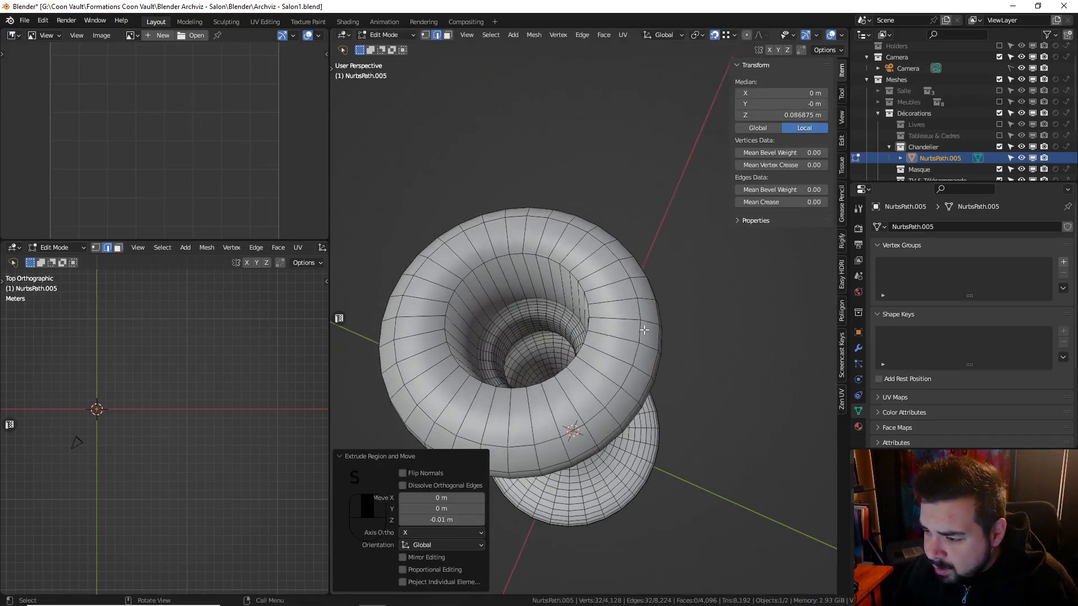
{"action": "key", "text": "e"}
{"action": "key", "text": "s"}
{"action": "key", "text": "shift+z"}
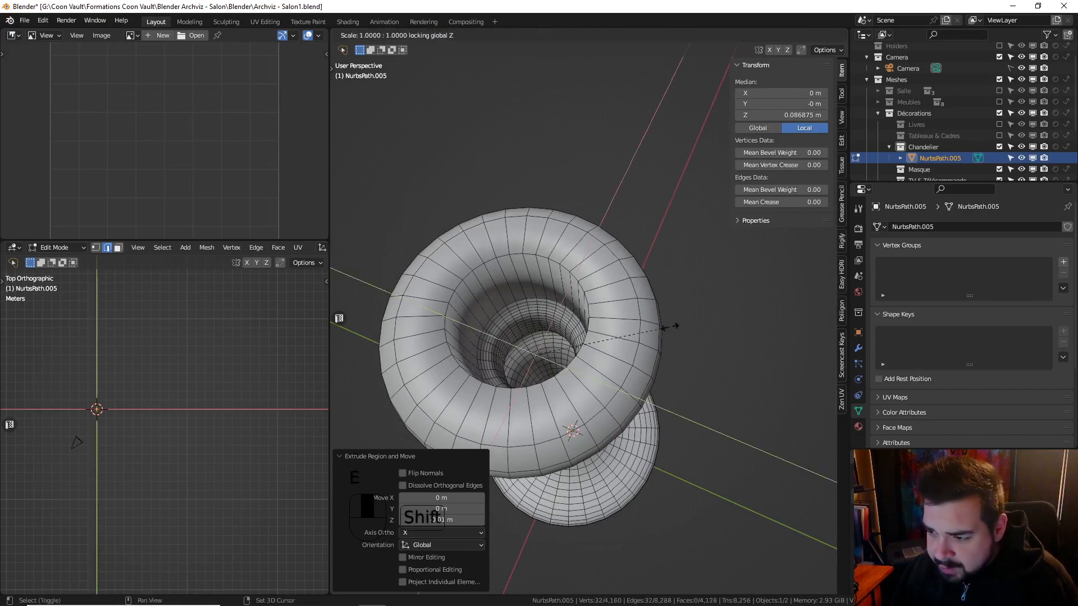
{"action": "left_click", "coordinate": [614, 326]}
{"action": "key", "text": "ctrl+z"}
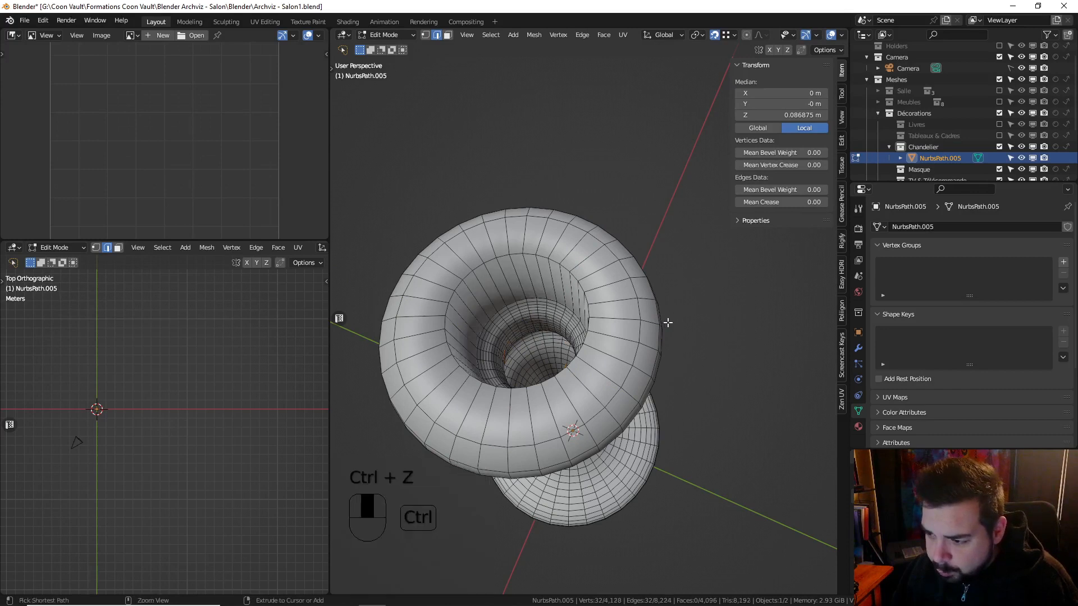
{"action": "key", "text": "ctrl+z"}
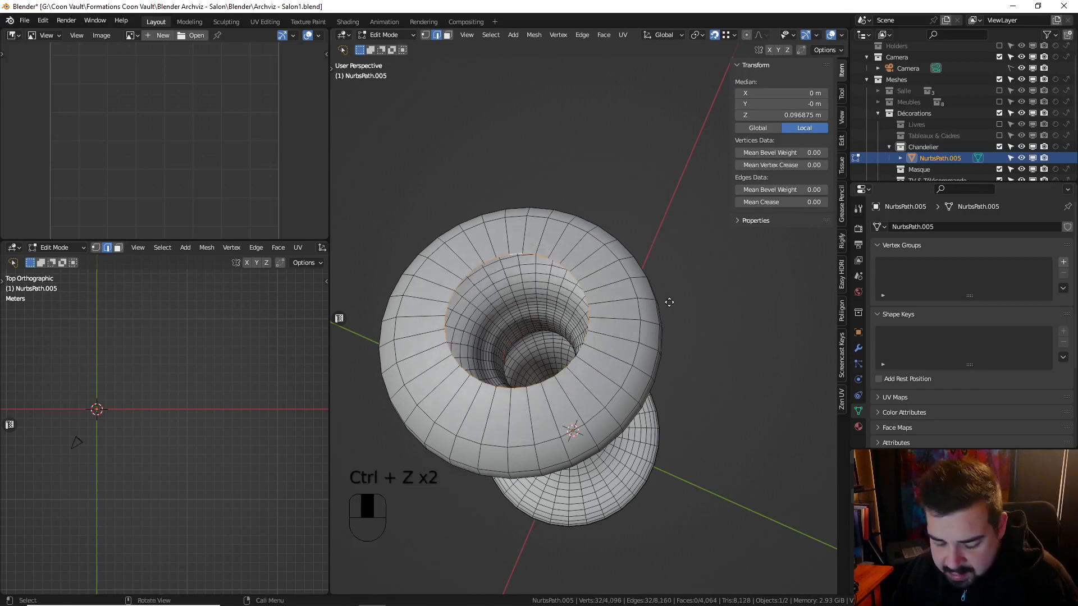
Extrude the cup's inner rim loop about 0.0068 m down along Z and extrude it inward at scale 0.9 in X and Y
{"action": "key", "text": "e"}
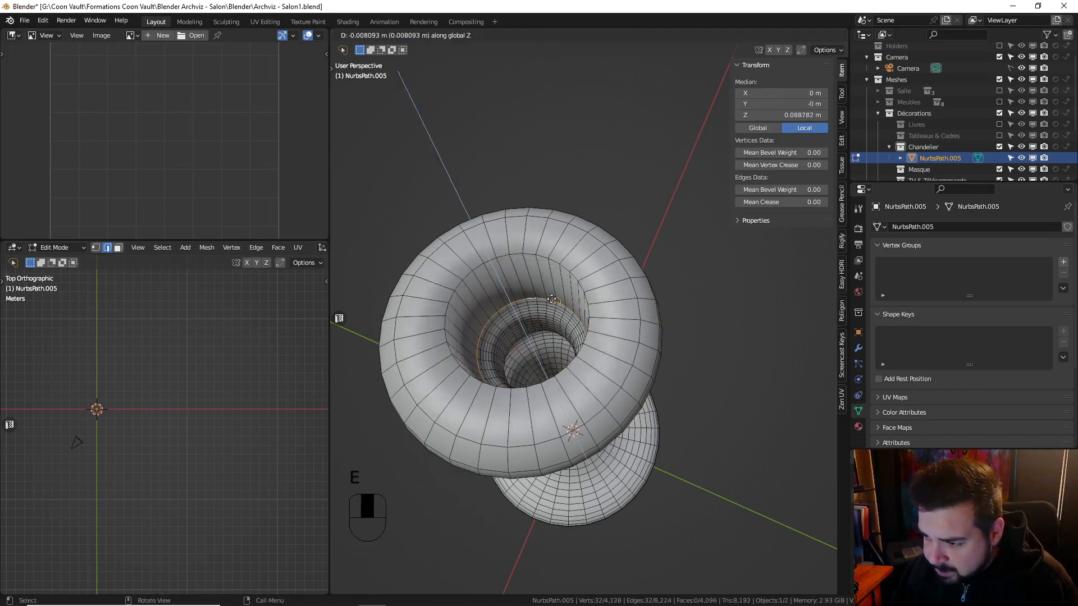
{"action": "left_click", "coordinate": [528, 279]}
{"action": "key", "text": "s"}
{"action": "key", "text": "shift+z"}
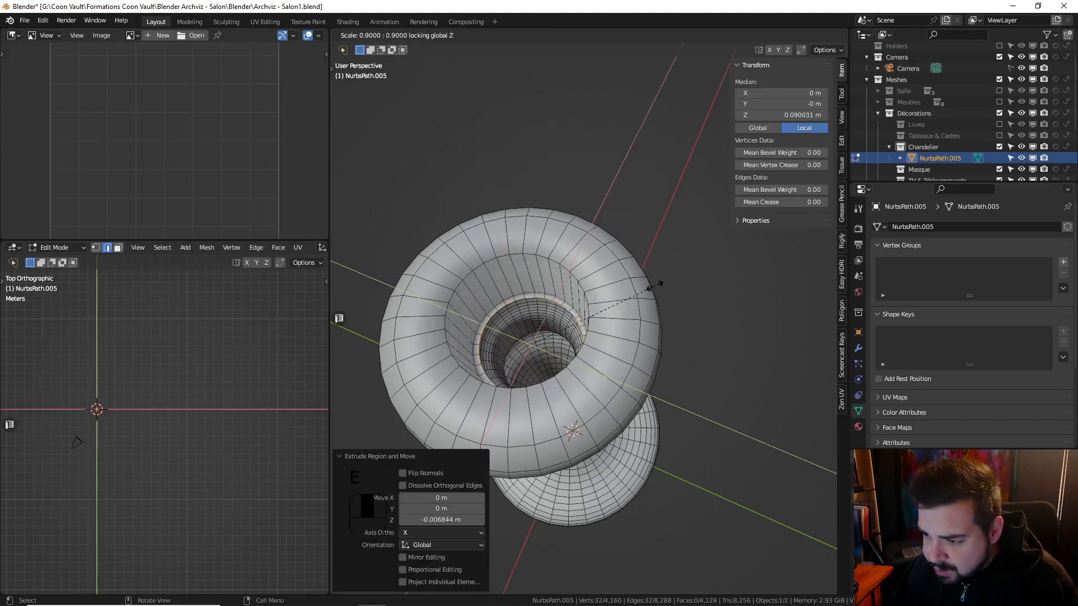
{"action": "left_click", "coordinate": [662, 283]}
Close the hole inside the top cup with Grid Fill and inspect the candlestick from below in Object Mode
{"action": "key", "text": "q"}
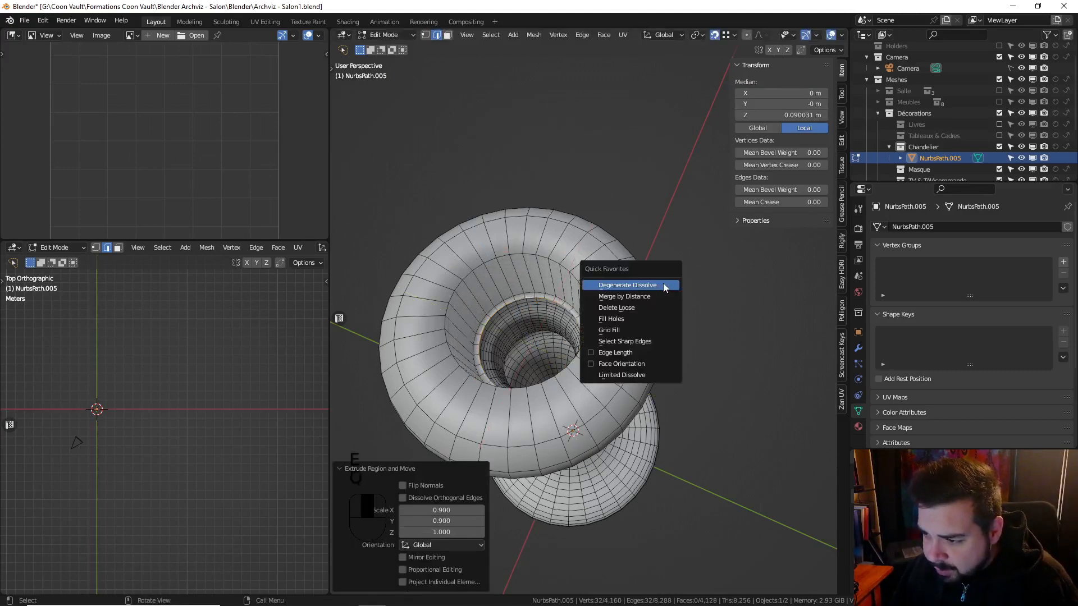
{"action": "left_click", "coordinate": [633, 331]}
{"action": "key", "text": "Tab"}
{"action": "middle_click_drag", "start_coordinate": [637, 335], "coordinate": [625, 248]}
Select the outer edge loop under the base in Edit Mode and extrude it inward at scale 0.9 in X and Y
{"action": "key", "text": "Tab"}
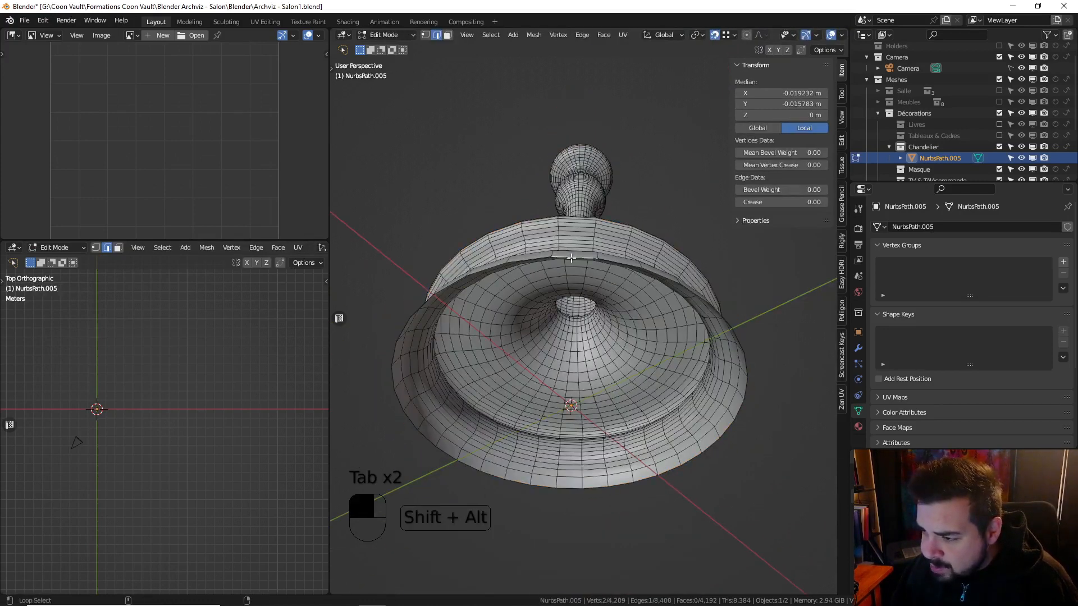
{"action": "left_click", "coordinate": [571, 257], "text": "alt+shift"}
{"action": "key", "text": "e"}
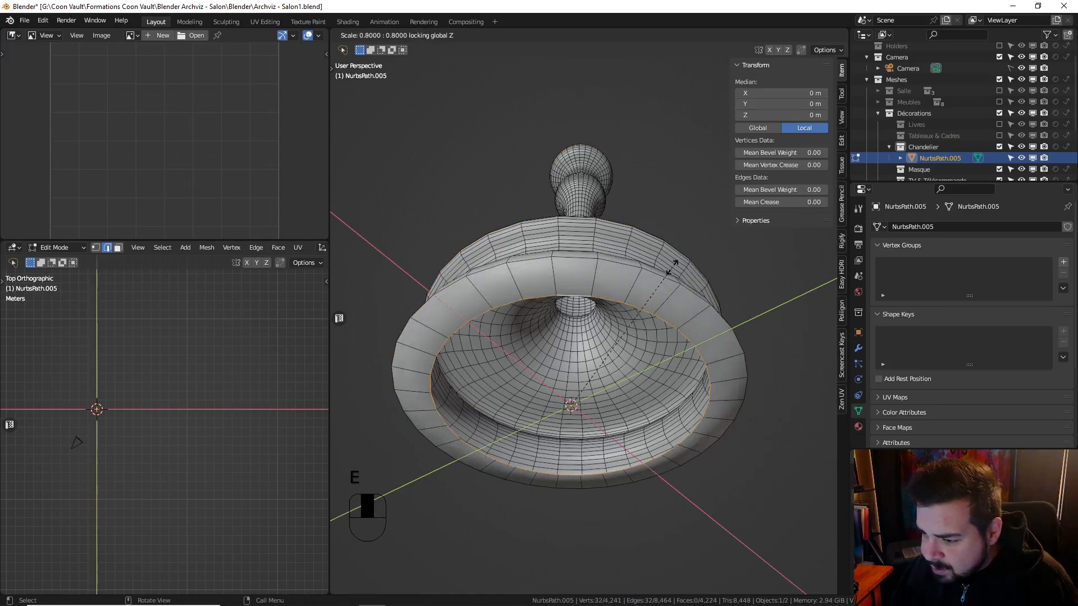
{"action": "left_click", "coordinate": [677, 268]}
Close the underside of the base with Grid Fill and return to Object Mode
{"action": "key", "text": "q"}
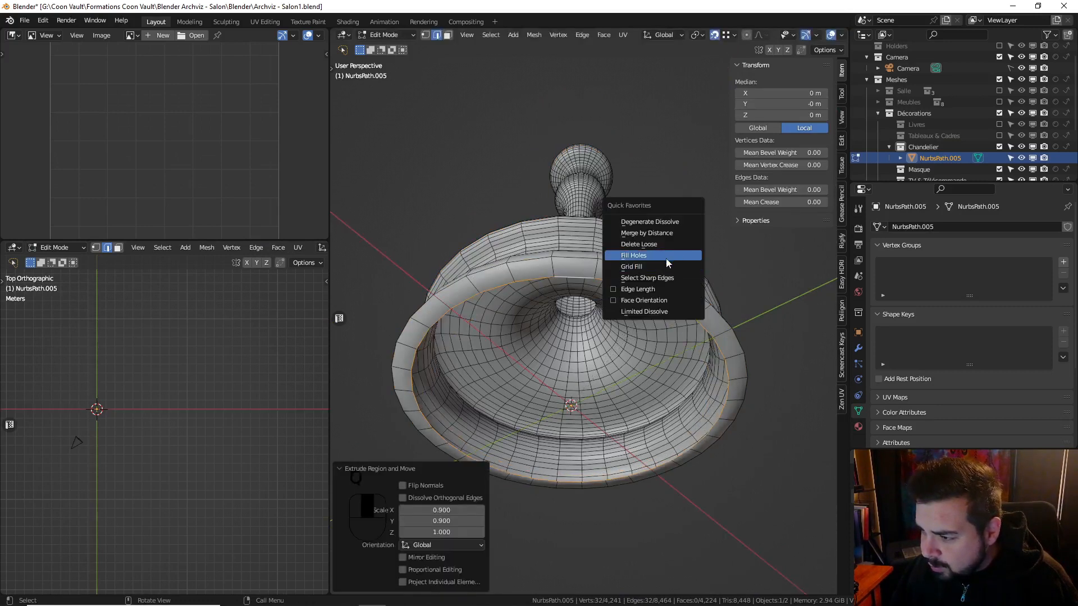
{"action": "left_click", "coordinate": [655, 266]}
{"action": "key", "text": "Tab"}
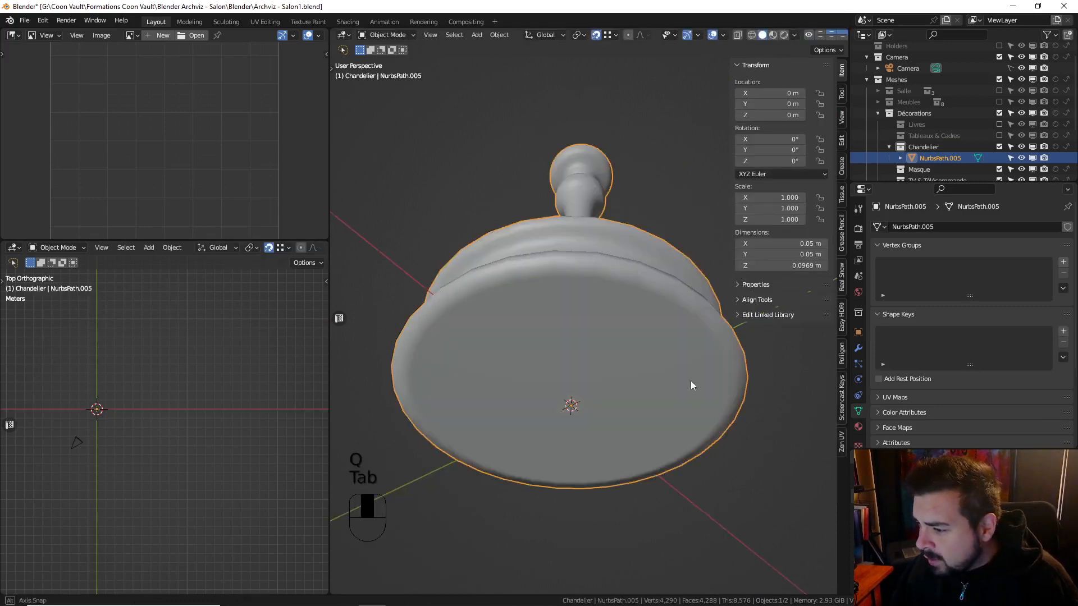
Add a Bevel modifier to the candlestick with an amount of 0.02/8 (0.0025 m) and 2 segments
{"action": "middle_click_drag", "start_coordinate": [691, 381], "coordinate": [868, 372]}
{"action": "left_click", "coordinate": [858, 348]}
{"action": "left_click", "coordinate": [890, 243]}
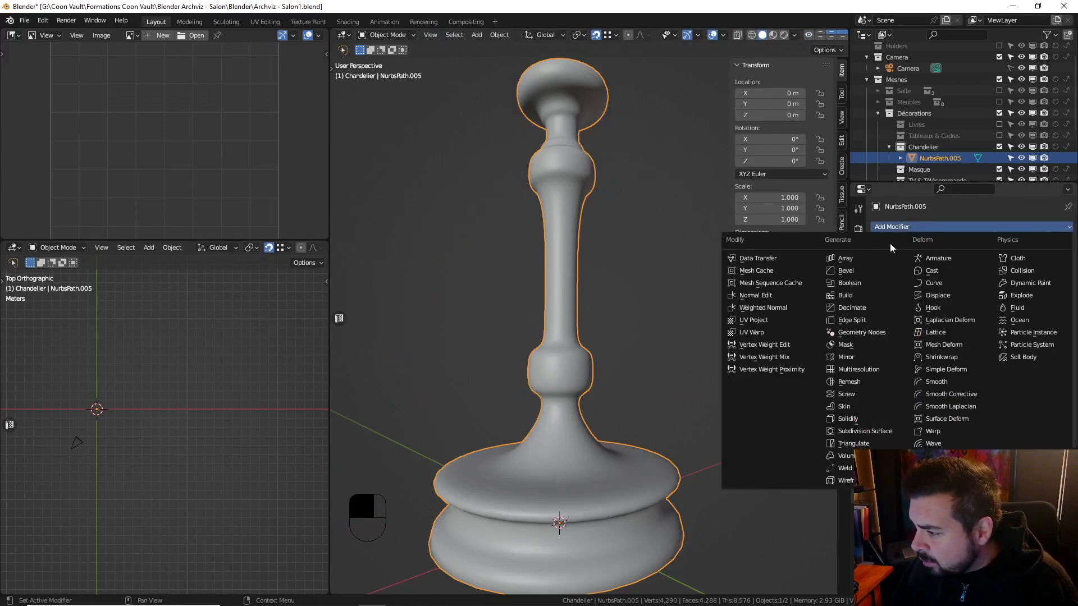
{"action": "left_click", "coordinate": [858, 270]}
{"action": "middle_click_drag", "start_coordinate": [652, 227], "coordinate": [642, 266]}
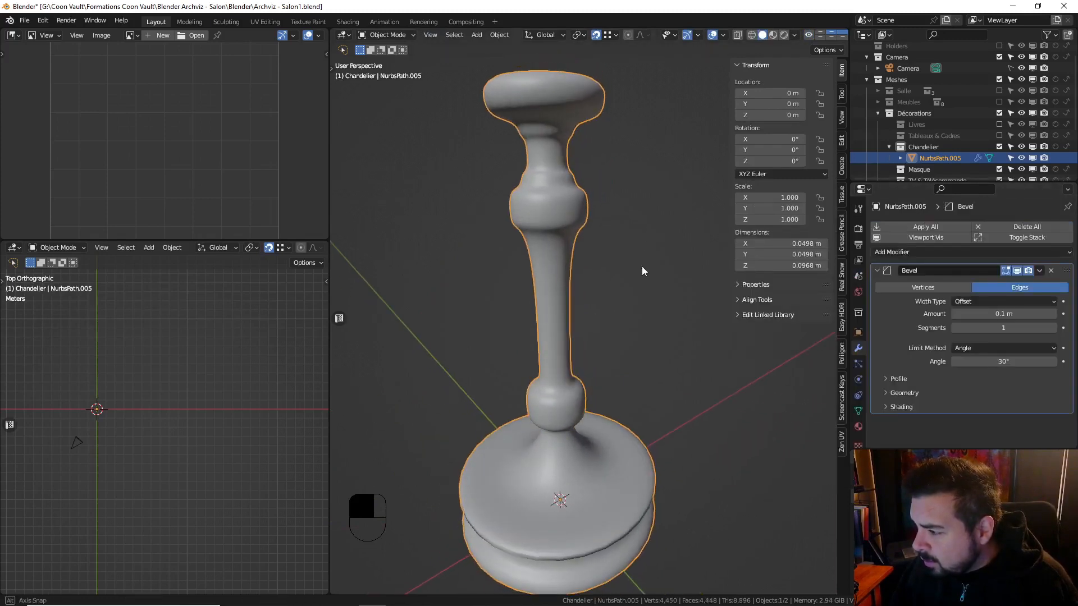
{"action": "left_click", "coordinate": [1010, 313]}
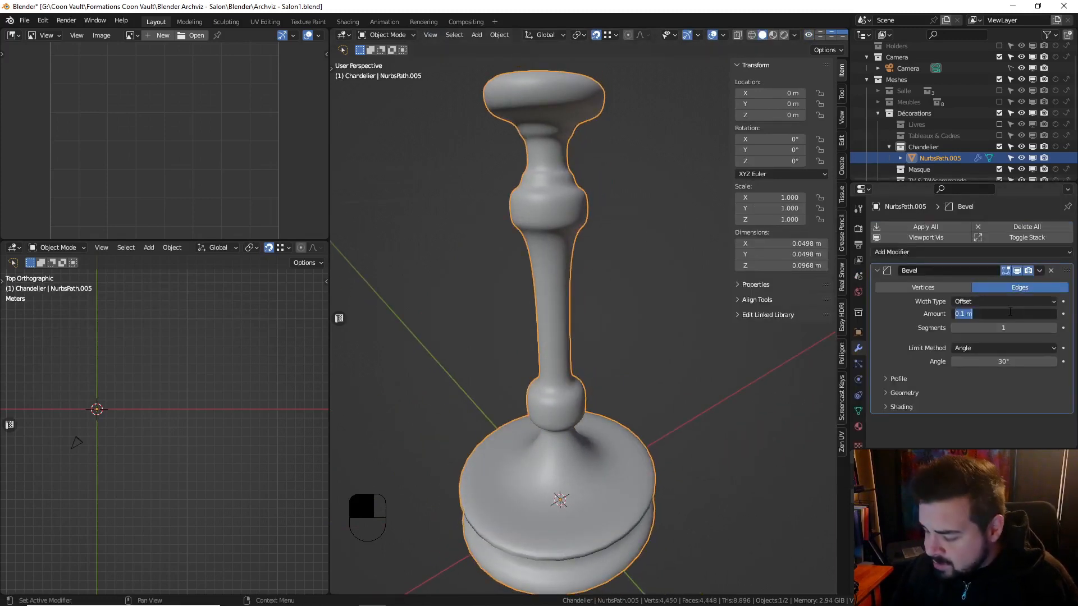
{"action": "type", "text": "0.02/8"}
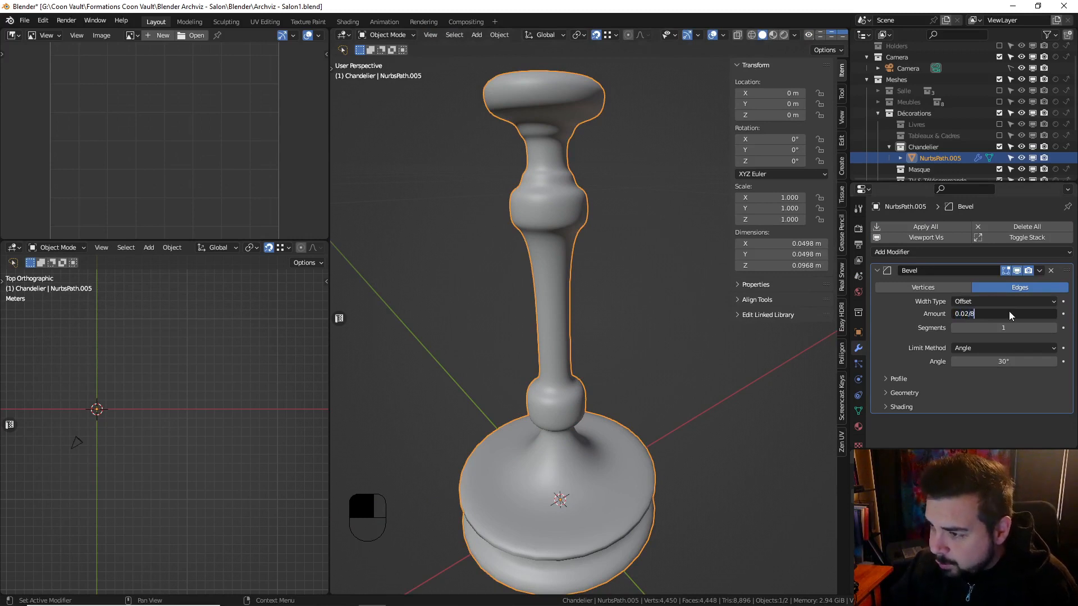
{"action": "key", "text": "Return"}
{"action": "left_click", "coordinate": [1053, 328]}
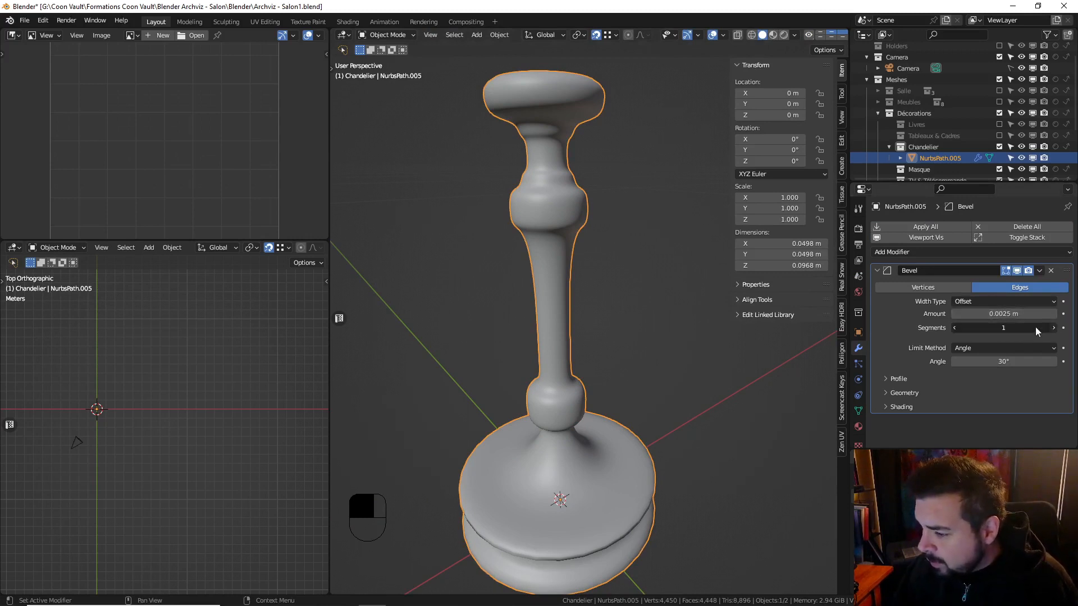
Add a level 1 Subdivision modifier and a Weighted Normal modifier with a weight of 100
{"action": "key", "text": "q"}
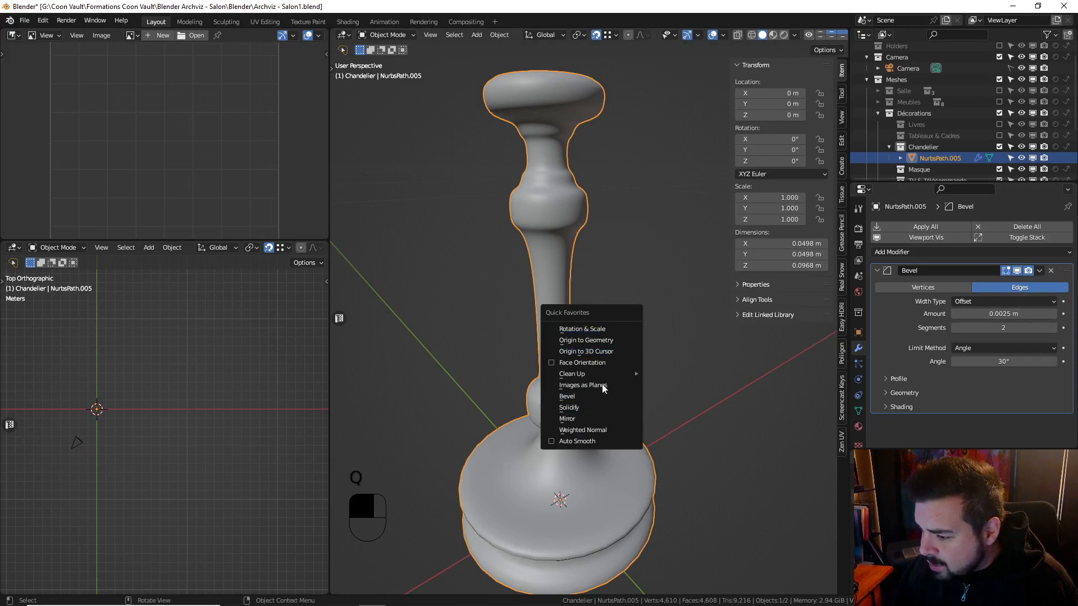
{"action": "key", "text": "ctrl+1"}
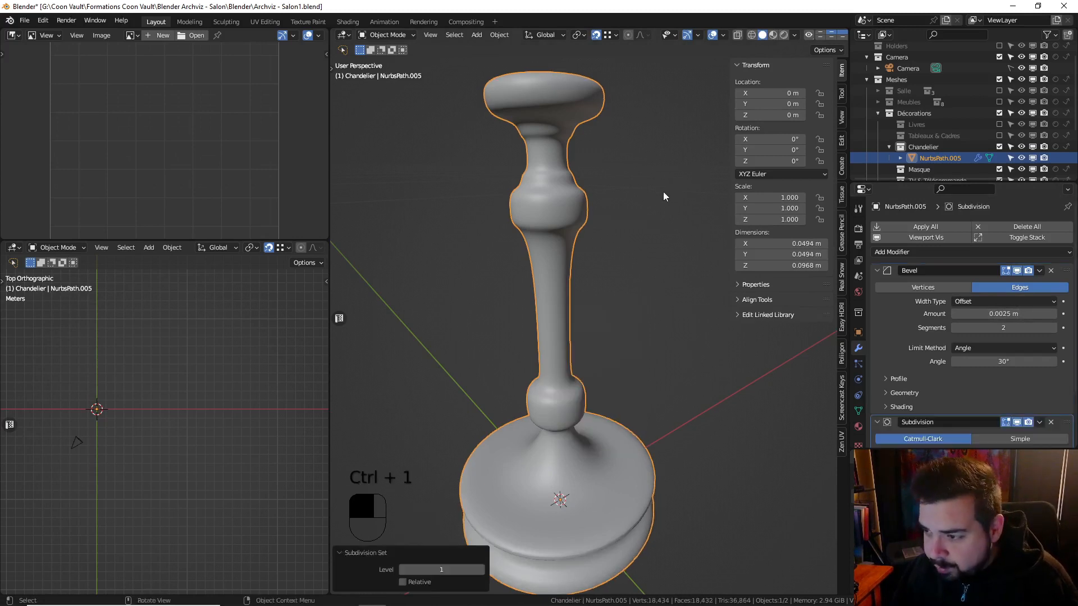
{"action": "key", "text": "q"}
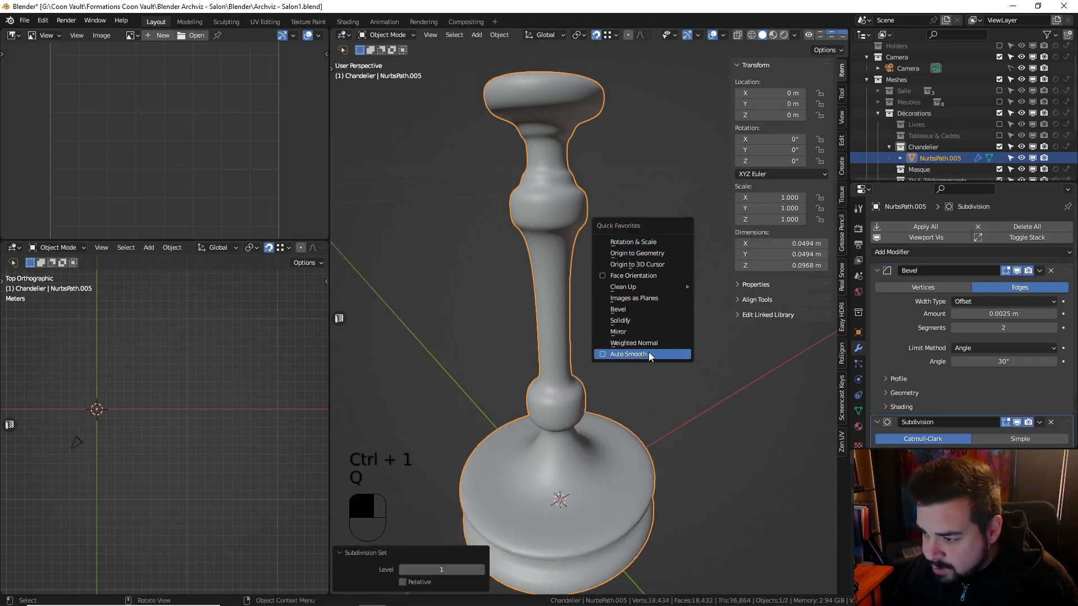
{"action": "left_click", "coordinate": [634, 343]}
{"action": "scroll", "coordinate": [977, 348], "scroll_direction": "down", "scroll_amount": 5}
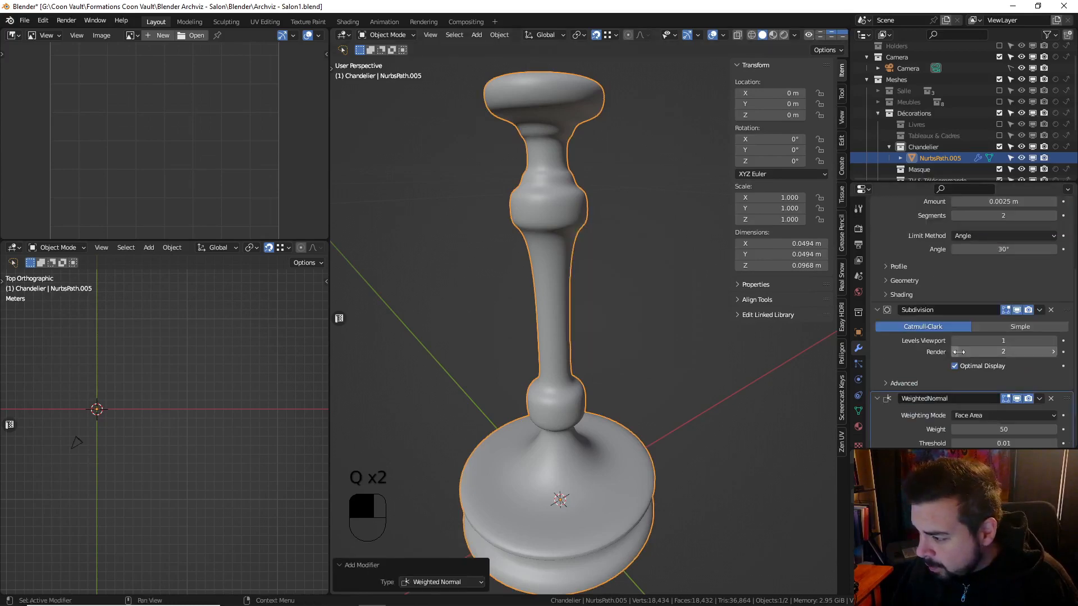
{"action": "left_click_drag", "start_coordinate": [989, 382], "coordinate": [1027, 383]}
In Edit Mode, add two adjacent face loops around the lower bulb's middle to the selection and extrude outward at scale 1.2 in X and Y
{"action": "middle_click_drag", "start_coordinate": [695, 401], "coordinate": [694, 275]}
{"action": "key", "text": "Tab"}
{"action": "scroll", "coordinate": [616, 312], "scroll_direction": "up", "scroll_amount": 4}
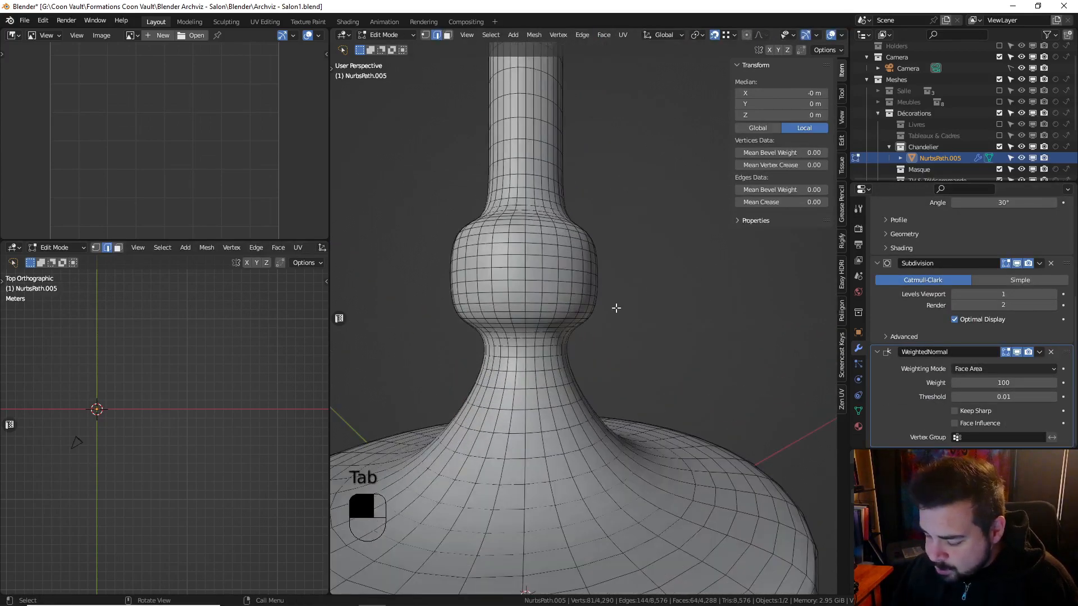
{"action": "key", "text": "KP_1"}
{"action": "left_click", "coordinate": [447, 35], "text": "shift"}
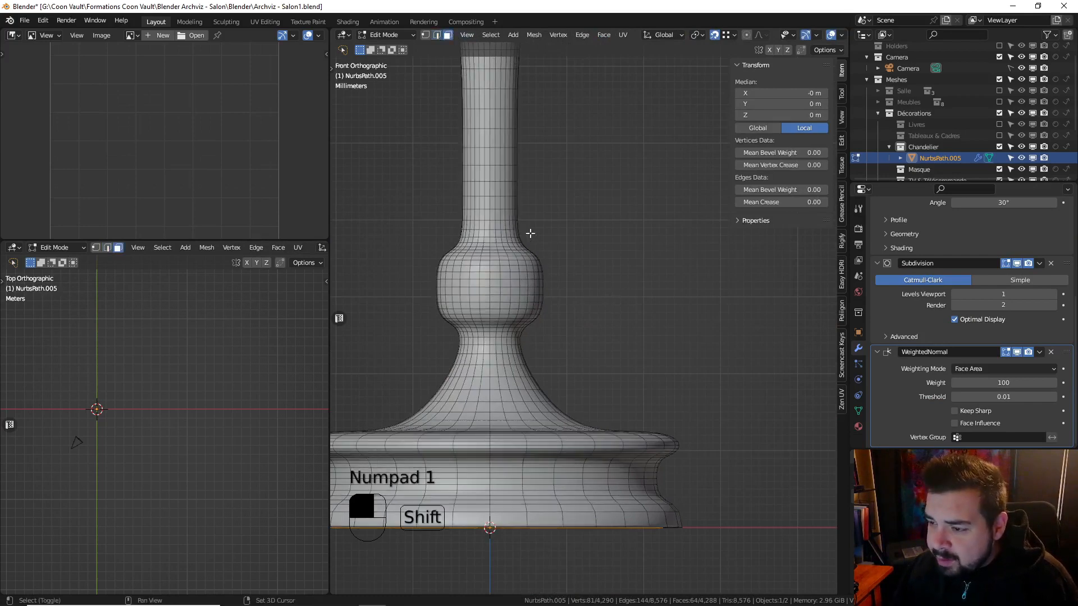
{"action": "scroll", "coordinate": [522, 298], "scroll_direction": "up", "scroll_amount": 2}
{"action": "left_click", "coordinate": [522, 299], "text": "alt+shift"}
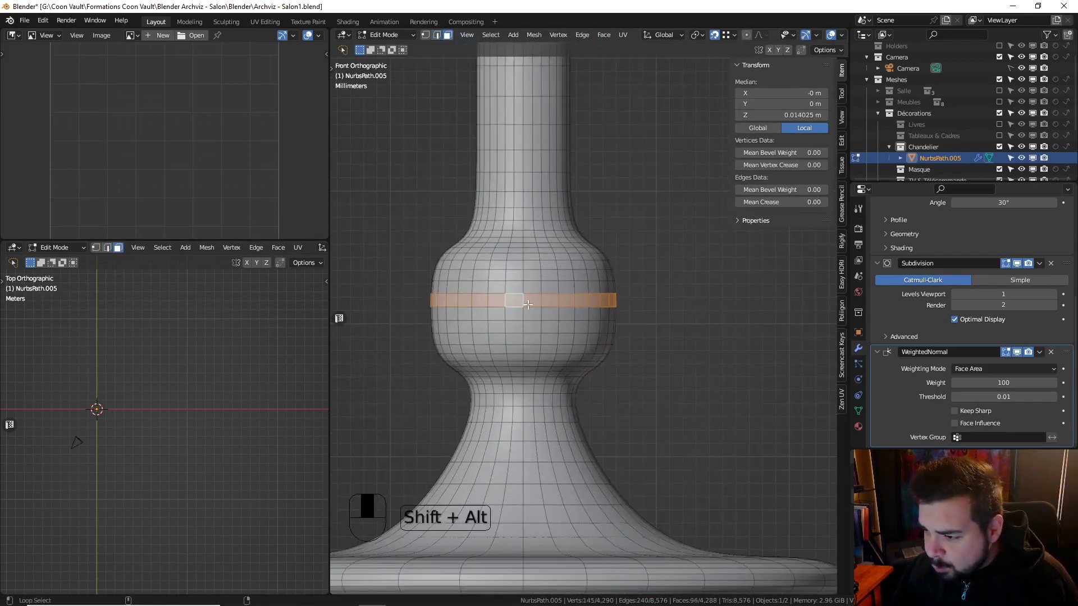
{"action": "left_click", "coordinate": [524, 314], "text": "alt+shift"}
{"action": "middle_click_drag", "start_coordinate": [577, 292], "coordinate": [620, 292], "text": "shift"}
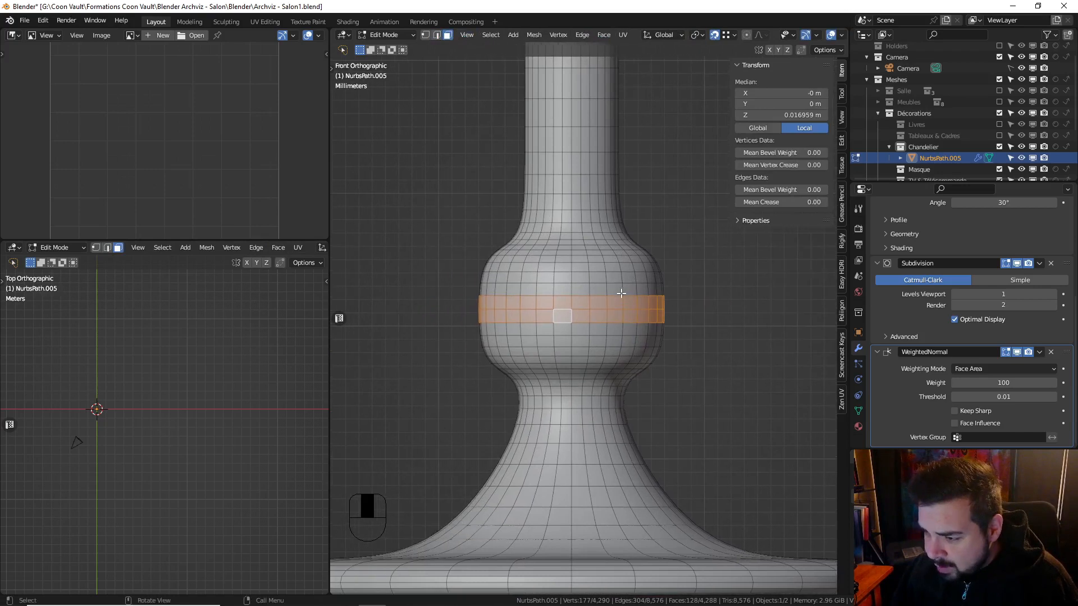
{"action": "key", "text": "e"}
{"action": "key", "text": "s"}
{"action": "key", "text": "shift+z"}
{"action": "type", "text": "1.2"}
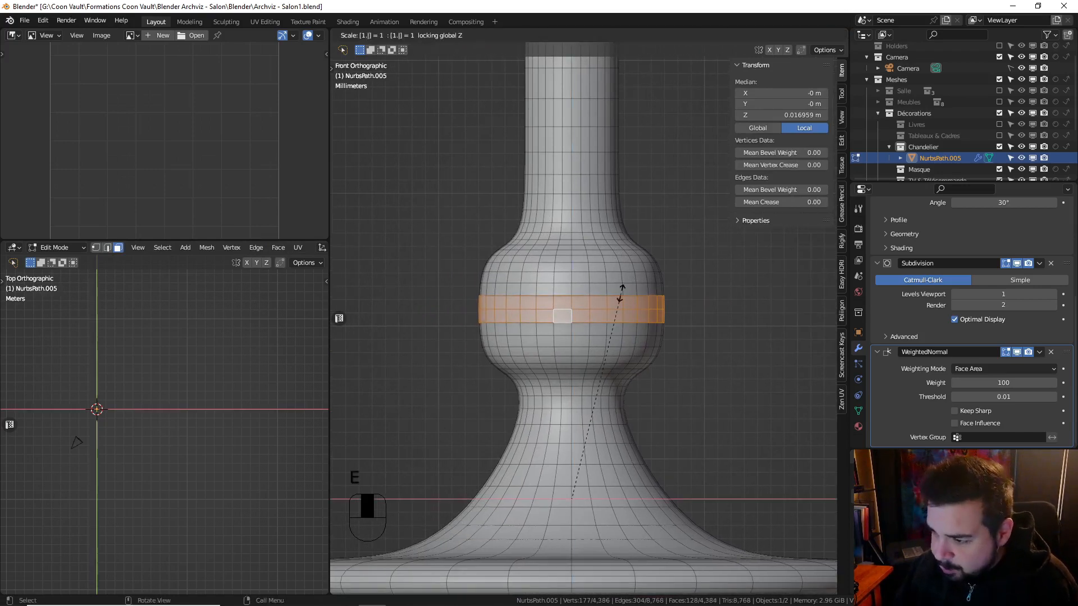
{"action": "key", "text": "Return"}
Select four spaced face loops along the stem, extrude them inward at scale 0.9 in X and Y, and check the result in Object Mode
{"action": "middle_click_drag", "start_coordinate": [602, 144], "coordinate": [563, 289], "text": "shift"}
{"action": "key", "text": "alt+a"}
{"action": "left_click", "coordinate": [562, 191], "text": "alt+shift"}
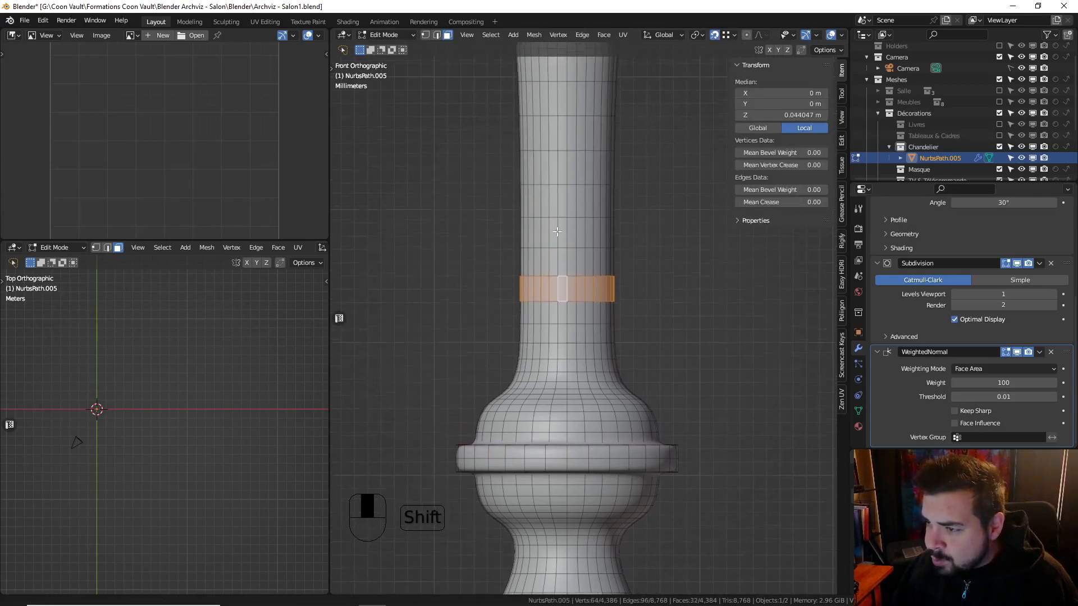
{"action": "left_click", "coordinate": [571, 163], "text": "alt+shift"}
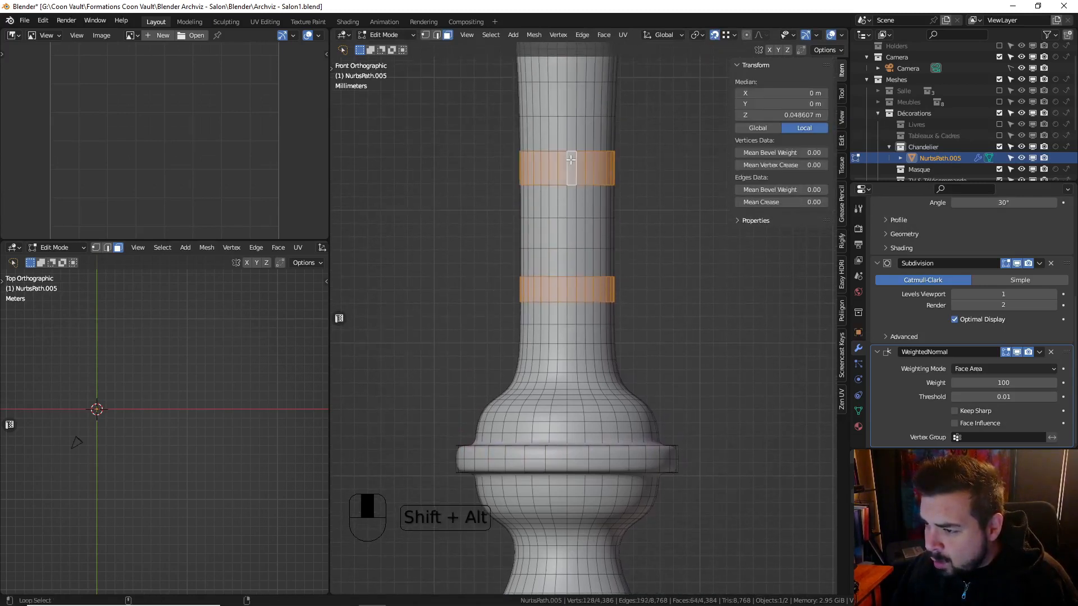
{"action": "middle_click_drag", "start_coordinate": [581, 97], "coordinate": [583, 206], "text": "shift"}
{"action": "left_click", "coordinate": [560, 148], "text": "alt+shift"}
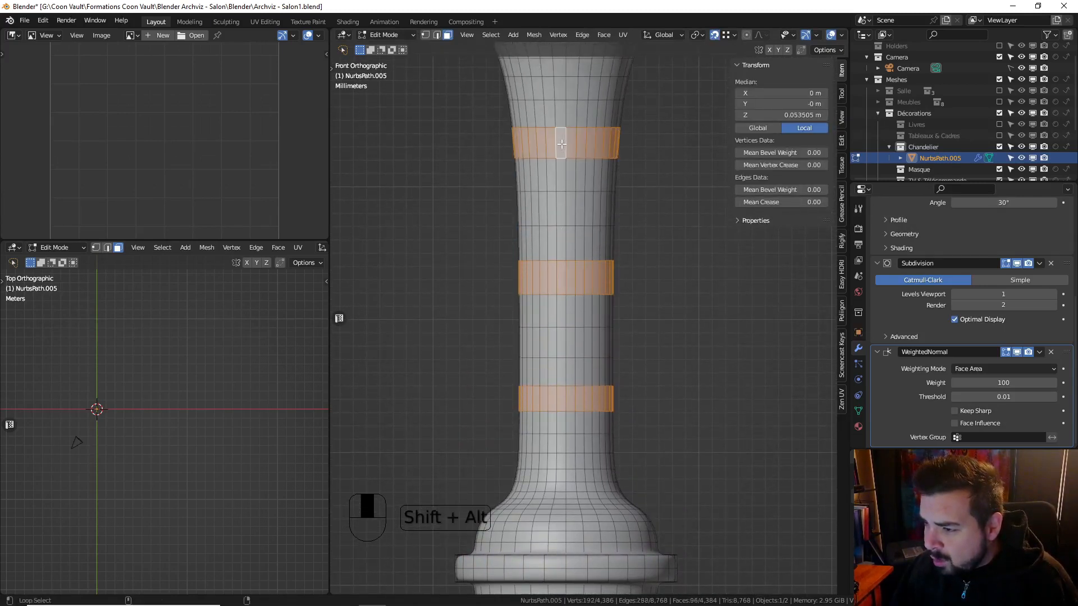
{"action": "middle_click_drag", "start_coordinate": [561, 148], "coordinate": [572, 207], "text": "shift"}
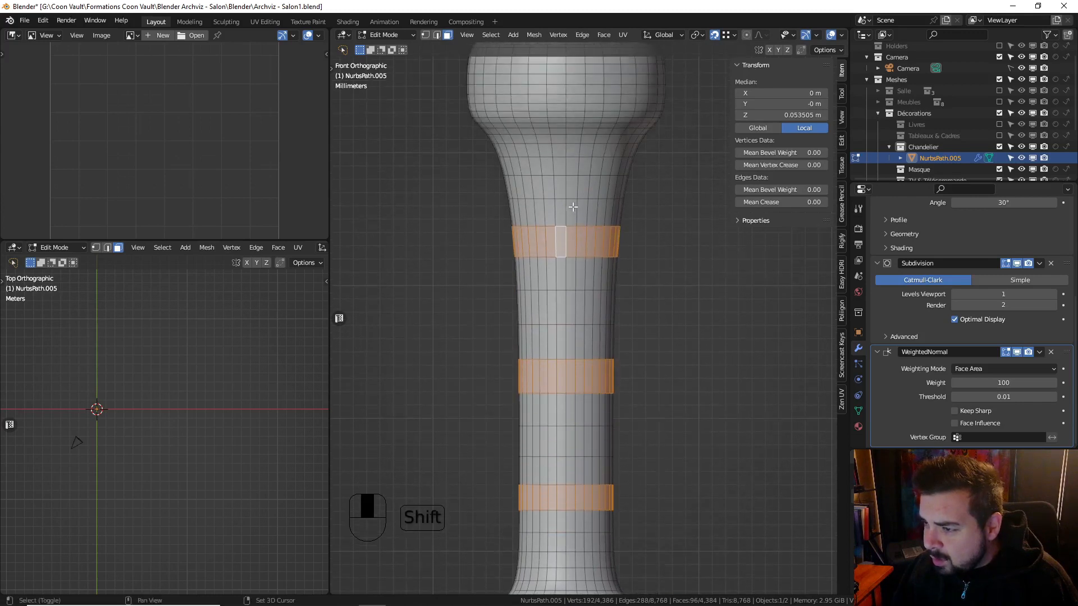
{"action": "left_click", "coordinate": [569, 154], "text": "alt+shift"}
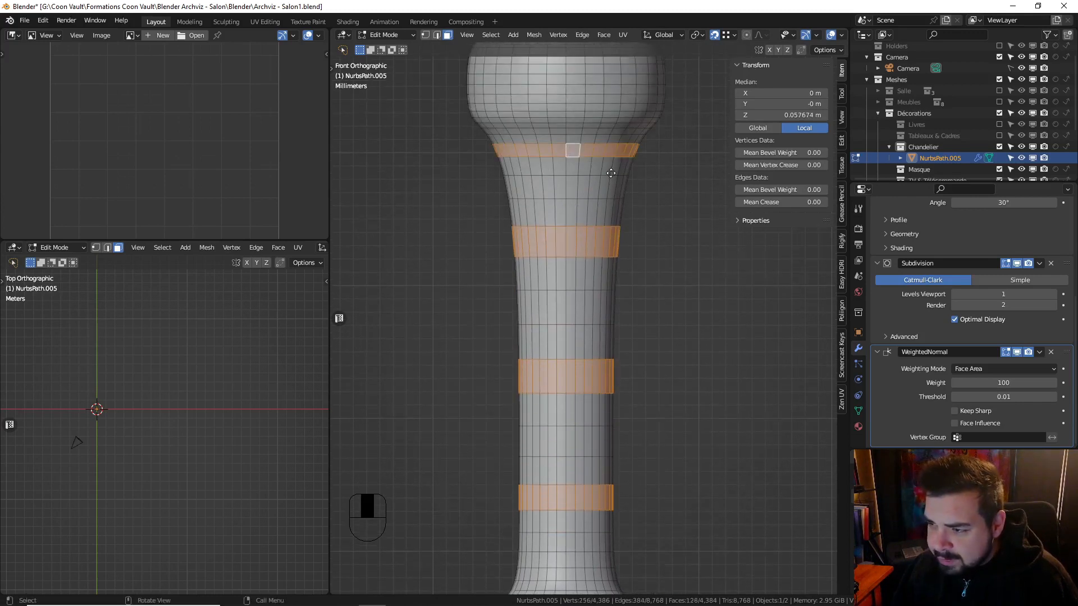
{"action": "key", "text": "e"}
{"action": "key", "text": "s"}
{"action": "key", "text": "shift+z"}
{"action": "type", "text": ".9"}
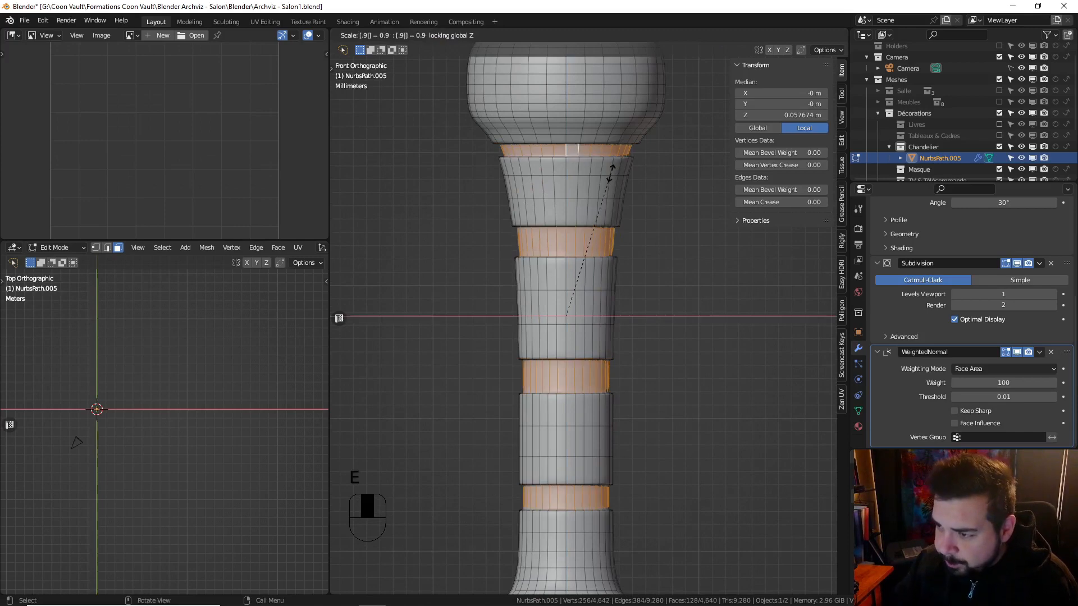
{"action": "key", "text": "Return"}
{"action": "key", "text": "Tab"}
{"action": "middle_click_drag", "start_coordinate": [614, 268], "coordinate": [615, 197], "text": "shift"}
{"action": "middle_click_drag", "start_coordinate": [614, 336], "coordinate": [615, 224], "text": "shift"}
In Edit Mode, select a two-column vertical strip of faces on the front of the flared neck above the base
{"action": "key", "text": "Tab"}
{"action": "middle_click_drag", "start_coordinate": [614, 368], "coordinate": [615, 293], "text": "shift"}
{"action": "mouse_move", "coordinate": [614, 293]}
{"action": "middle_mouse_down"}
{"action": "mouse_move", "coordinate": [609, 367]}
{"action": "mouse_move", "coordinate": [625, 288]}
{"action": "middle_mouse_up"}
{"action": "scroll", "coordinate": [624, 289], "scroll_direction": "up", "scroll_amount": 1}
{"action": "left_click", "coordinate": [593, 217]}
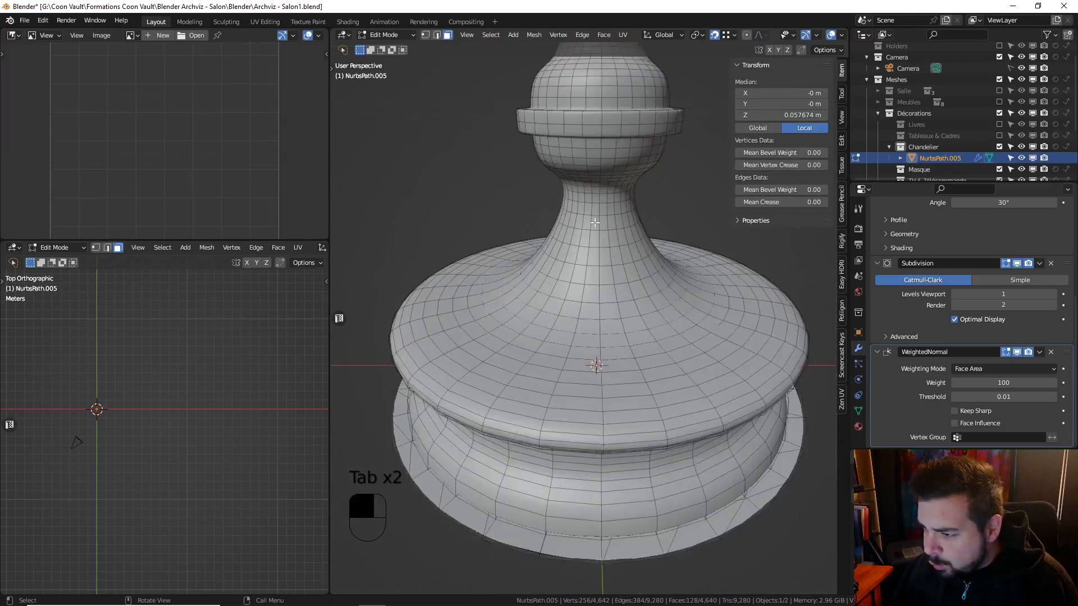
{"action": "key", "text": "KP_1"}
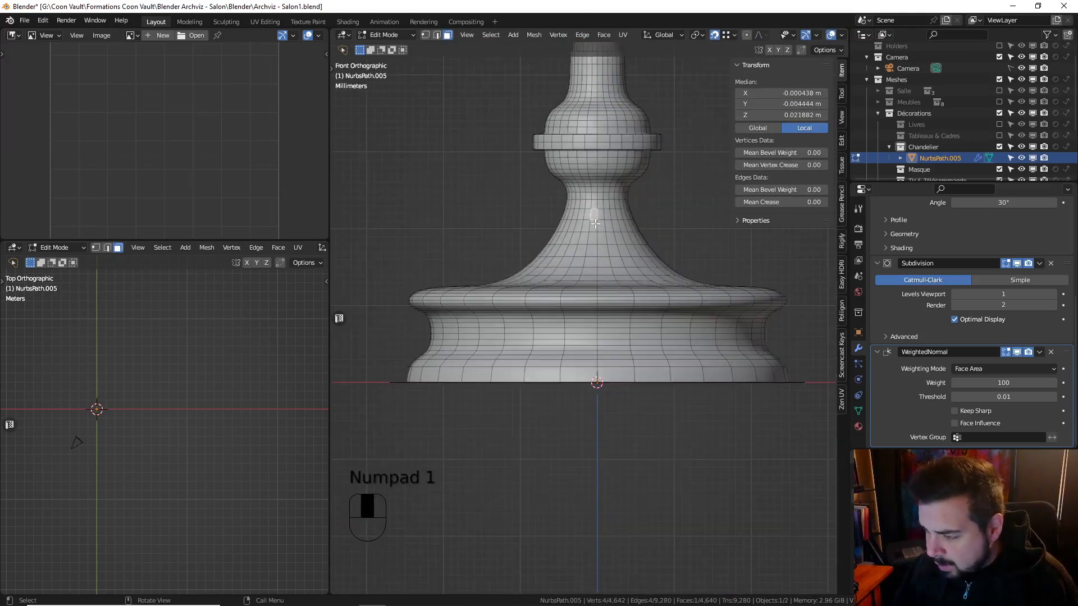
{"action": "left_click", "coordinate": [593, 276], "text": "ctrl"}
{"action": "left_click", "coordinate": [605, 277], "text": "shift"}
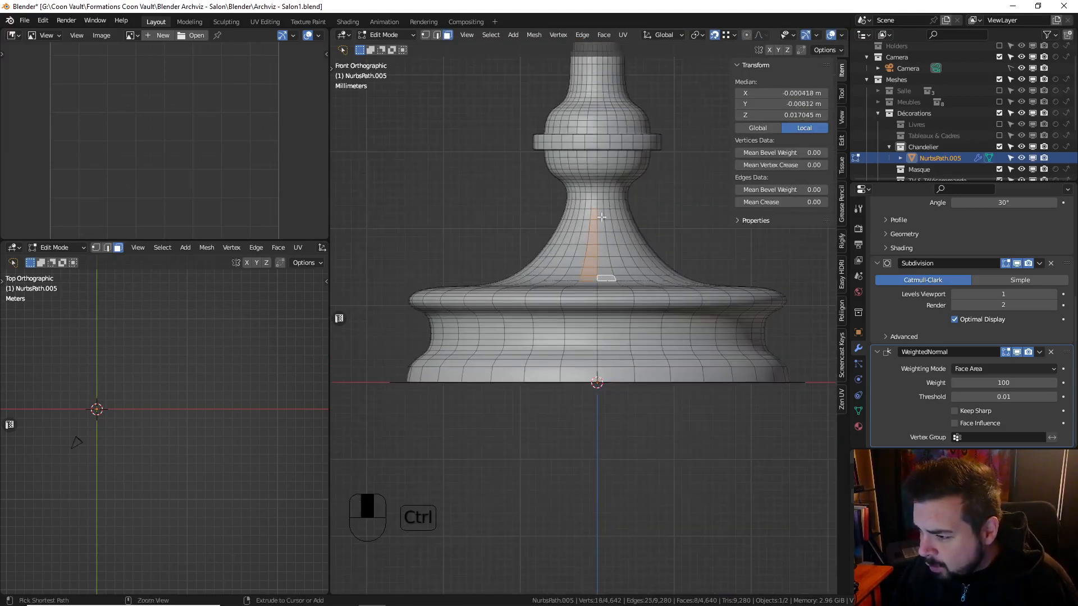
{"action": "left_click", "coordinate": [601, 215], "text": "ctrl"}
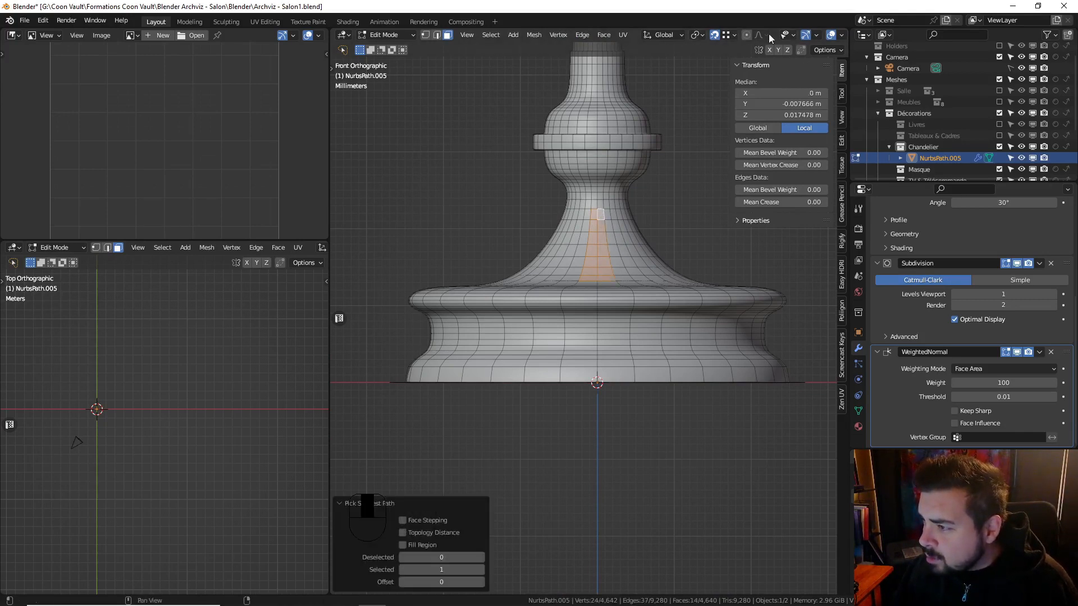
Show the mesh in X-ray wireframe and circle-select the matching face strip on the rear of the flared neck
{"action": "scroll", "coordinate": [770, 36], "scroll_direction": "down", "scroll_amount": 5}
{"action": "left_click", "coordinate": [697, 34]}
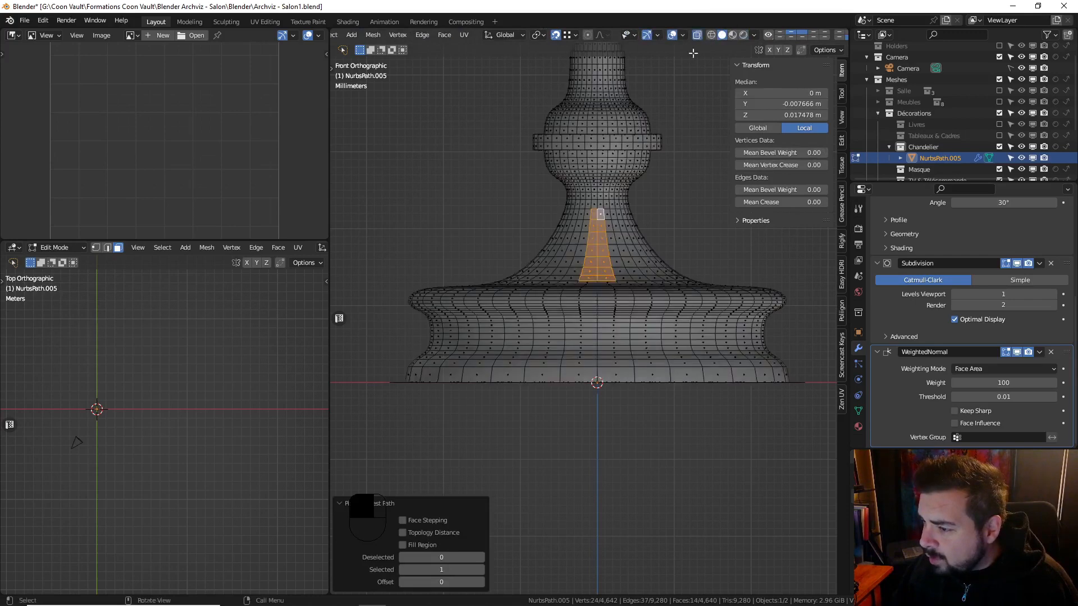
{"action": "scroll", "coordinate": [622, 207], "scroll_direction": "up", "scroll_amount": 1}
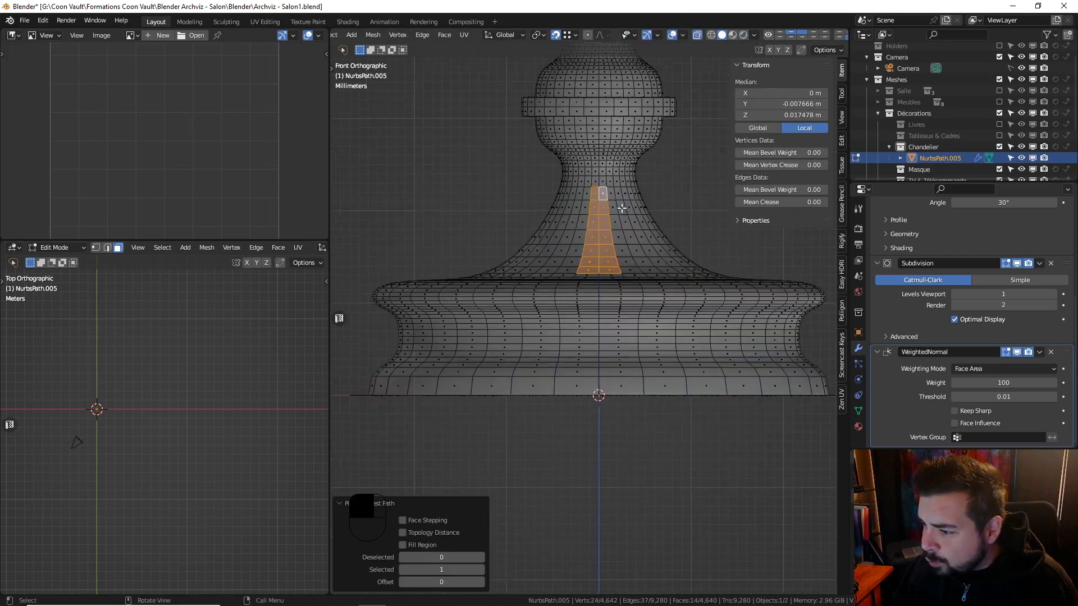
{"action": "left_click", "coordinate": [711, 35]}
{"action": "scroll", "coordinate": [612, 187], "scroll_direction": "up", "scroll_amount": 2}
{"action": "key", "text": "c"}
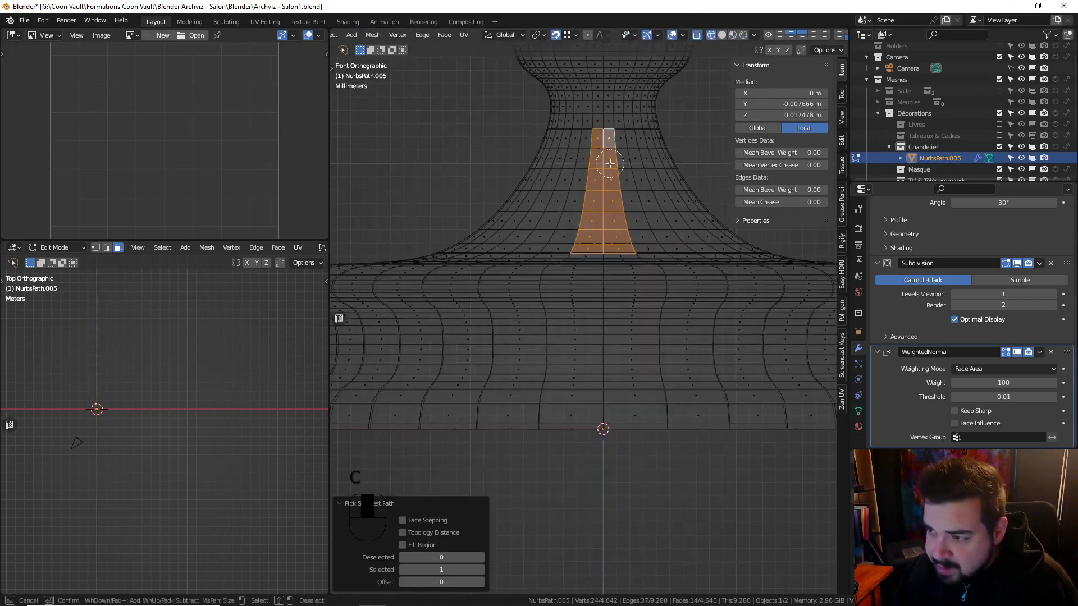
{"action": "mouse_move", "coordinate": [609, 160]}
{"action": "left_mouse_down"}
{"action": "mouse_move", "coordinate": [604, 141]}
{"action": "mouse_move", "coordinate": [600, 243]}
{"action": "mouse_move", "coordinate": [611, 221]}
{"action": "mouse_move", "coordinate": [609, 142]}
{"action": "left_mouse_up"}
{"action": "right_click", "coordinate": [608, 142]}
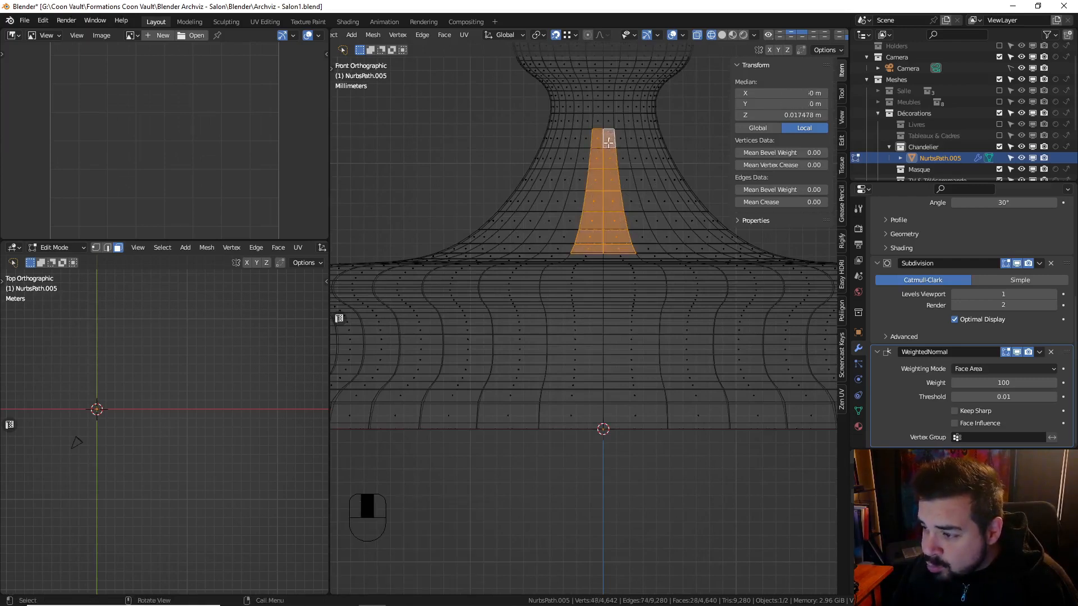
From the right view, add the matching two-column face strips on both sides of the flared neck to the selection
{"action": "key", "text": "KP_3"}
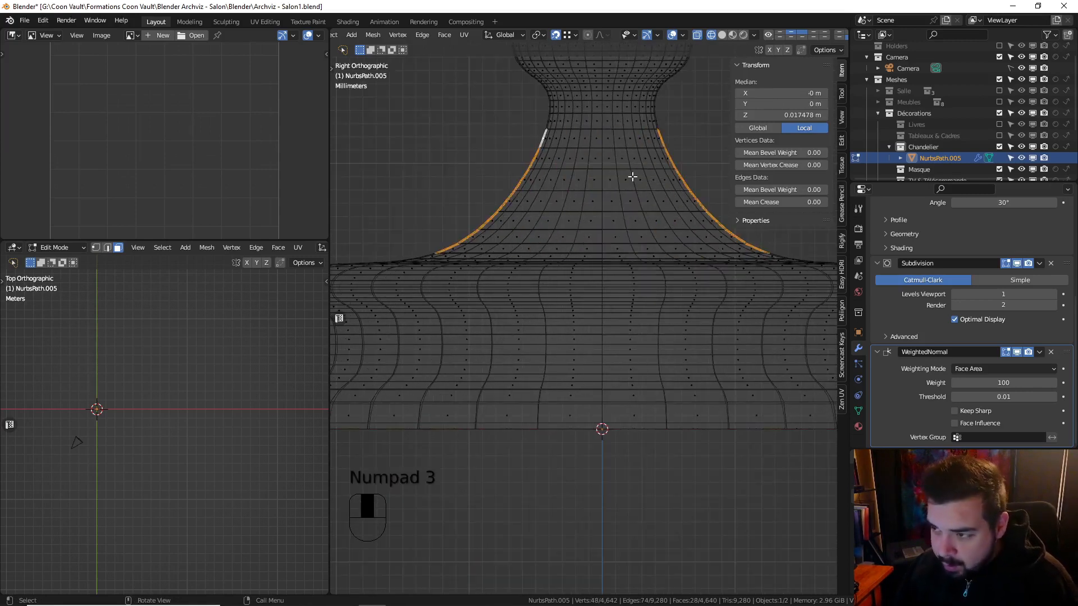
{"action": "key", "text": "c"}
{"action": "mouse_move", "coordinate": [603, 139]}
{"action": "left_mouse_down"}
{"action": "mouse_move", "coordinate": [589, 245]}
{"action": "mouse_move", "coordinate": [608, 205]}
{"action": "mouse_move", "coordinate": [605, 154]}
{"action": "left_mouse_up"}
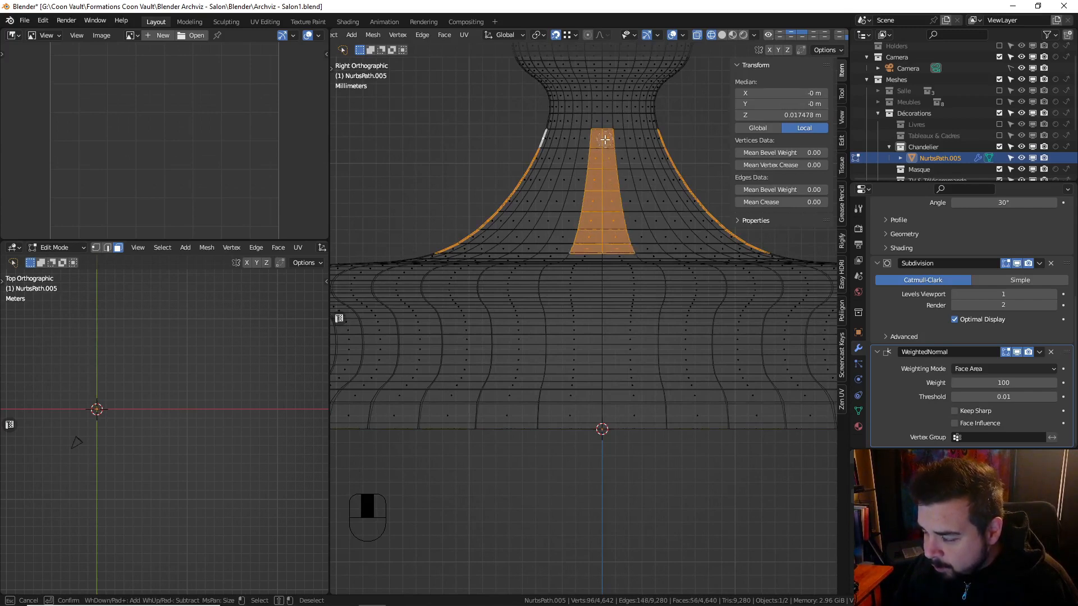
{"action": "key", "text": "Escape"}
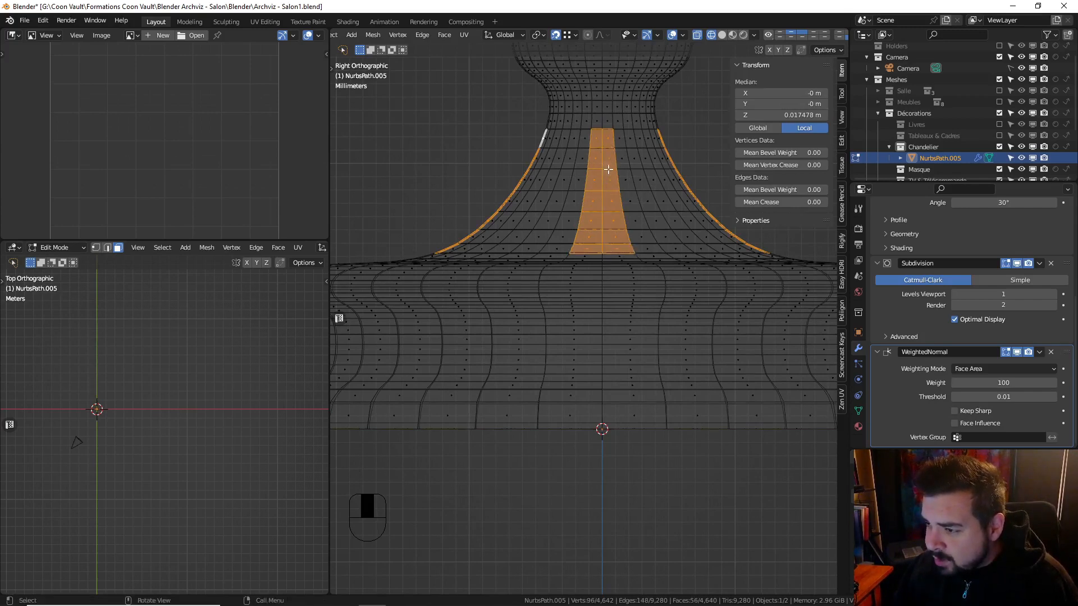
Turn off X-ray, return to solid shading, and add a two-column diagonal face strip between two existing strips on the flared neck
{"action": "mouse_move", "coordinate": [621, 180]}
{"action": "middle_mouse_down"}
{"action": "mouse_move", "coordinate": [602, 174]}
{"action": "mouse_move", "coordinate": [674, 211]}
{"action": "mouse_move", "coordinate": [679, 188]}
{"action": "middle_mouse_up"}
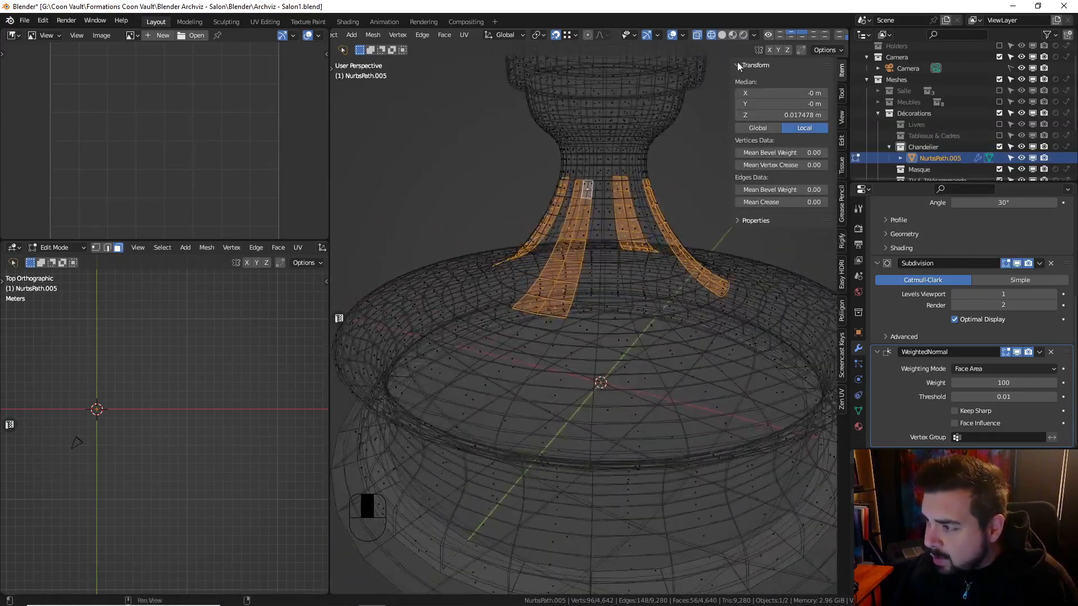
{"action": "left_click", "coordinate": [723, 36]}
{"action": "left_click", "coordinate": [696, 34]}
{"action": "mouse_move", "coordinate": [601, 218]}
{"action": "middle_mouse_down"}
{"action": "mouse_move", "coordinate": [630, 243]}
{"action": "mouse_move", "coordinate": [625, 347]}
{"action": "middle_mouse_up"}
{"action": "left_click", "coordinate": [625, 347], "text": "shift"}
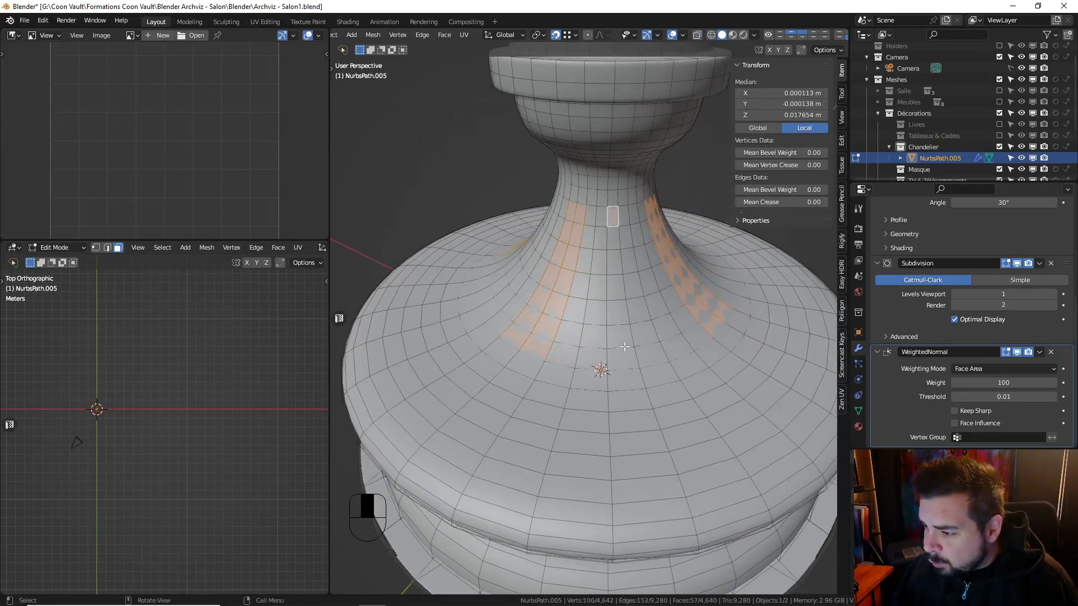
{"action": "left_click", "coordinate": [610, 364], "text": "ctrl"}
{"action": "left_click", "coordinate": [624, 218], "text": "ctrl"}
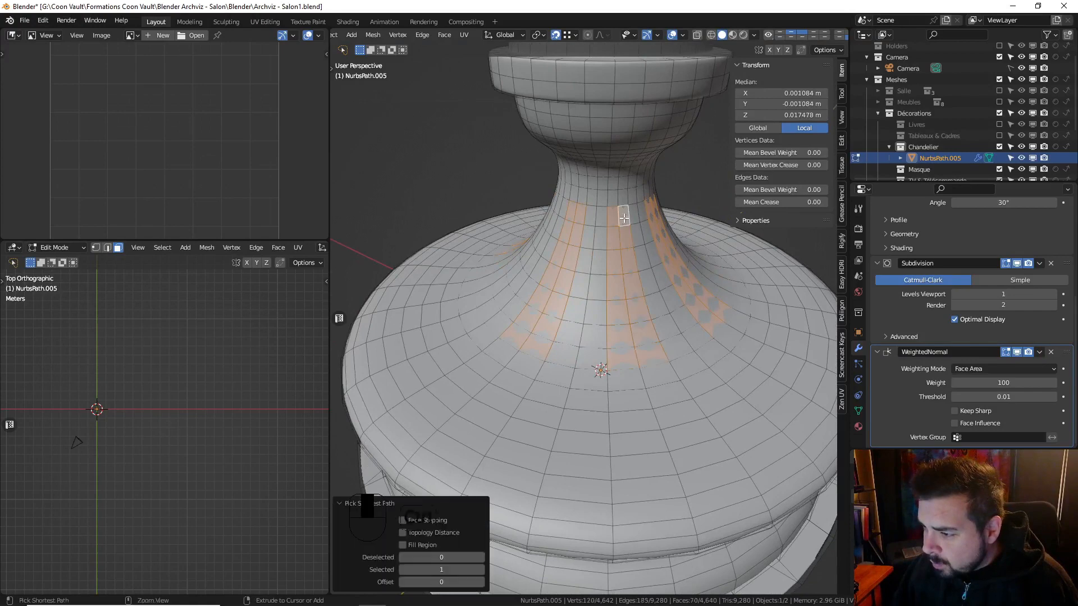
Add two more matching two-column face strips in the neighbouring gaps around the flared neck to the selection
{"action": "middle_click_drag", "start_coordinate": [624, 217], "coordinate": [608, 248]}
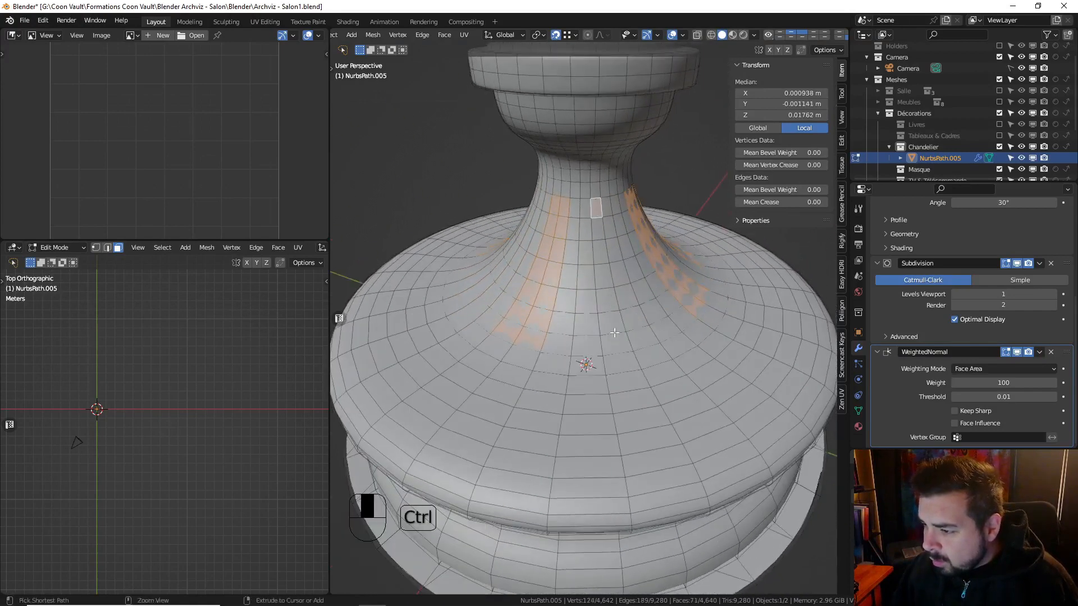
{"action": "left_click", "coordinate": [639, 338], "text": "ctrl"}
{"action": "left_click", "coordinate": [614, 204], "text": "ctrl"}
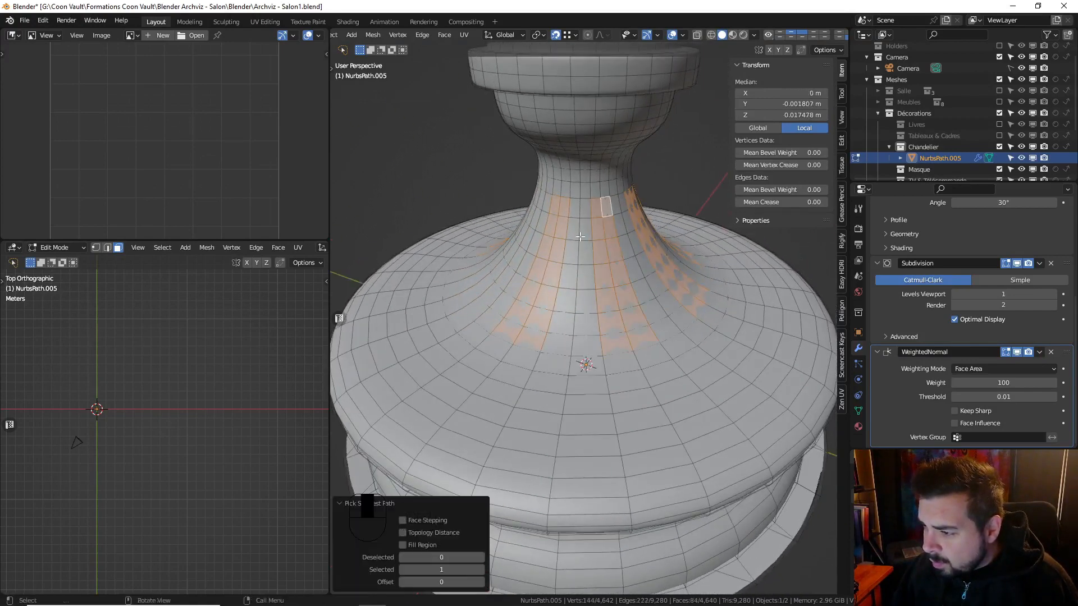
{"action": "middle_click_drag", "start_coordinate": [581, 238], "coordinate": [593, 238]}
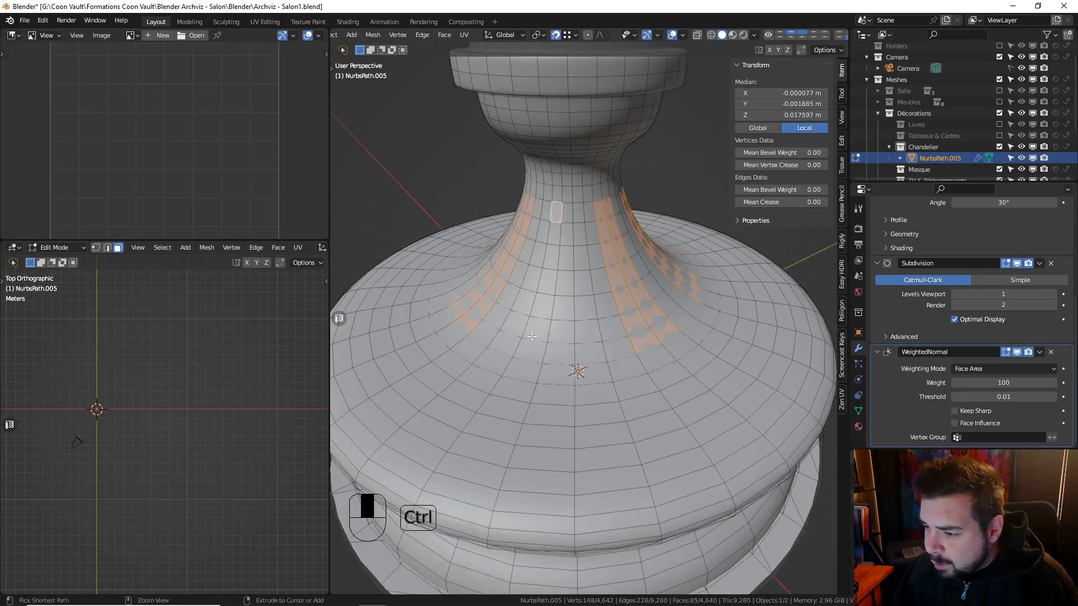
{"action": "left_click", "coordinate": [559, 354], "text": "ctrl"}
{"action": "left_click", "coordinate": [567, 202], "text": "ctrl"}
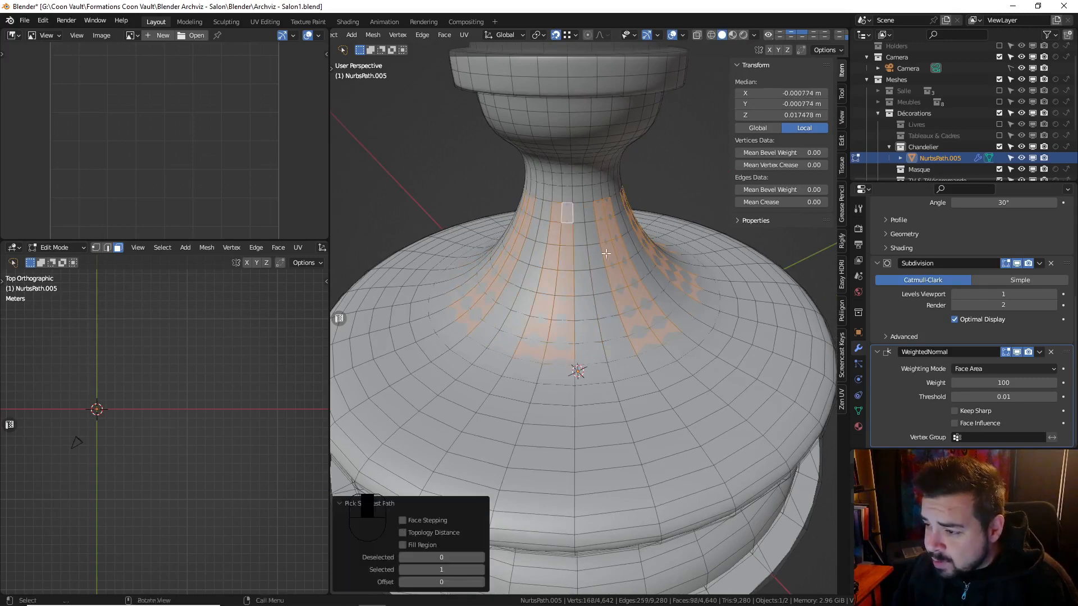
{"action": "middle_click_drag", "start_coordinate": [609, 254], "coordinate": [628, 267]}
{"action": "key", "text": "e"}
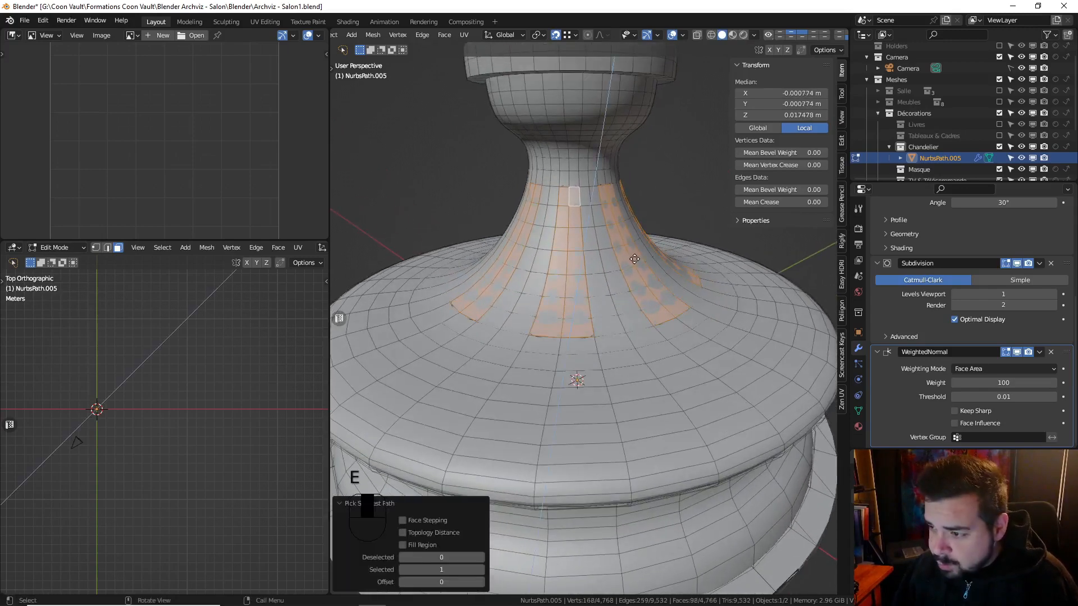
{"action": "key", "text": "ctrl+z"}
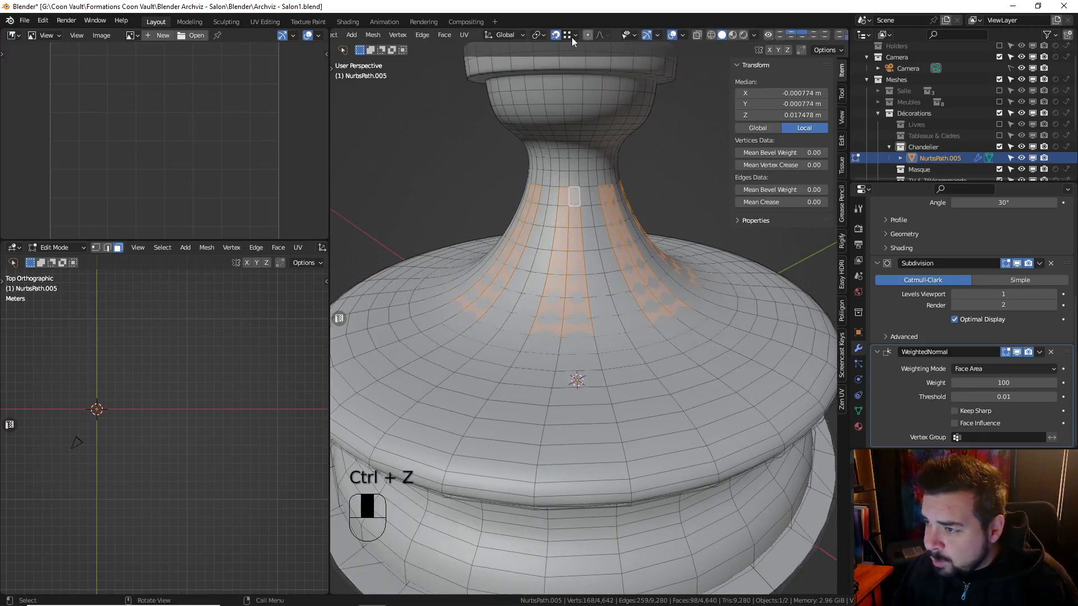
Change the transform pivot point, and extrude the selected neck strips inward along their normals by 0.0005 m
{"action": "left_click", "coordinate": [538, 36]}
{"action": "left_click", "coordinate": [554, 73]}
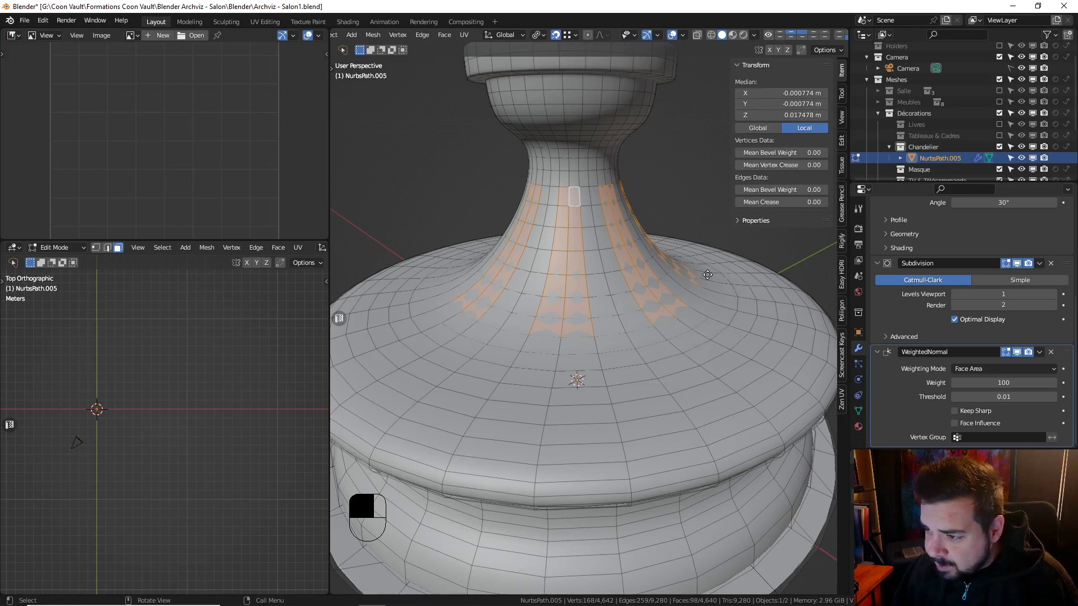
{"action": "key", "text": "e"}
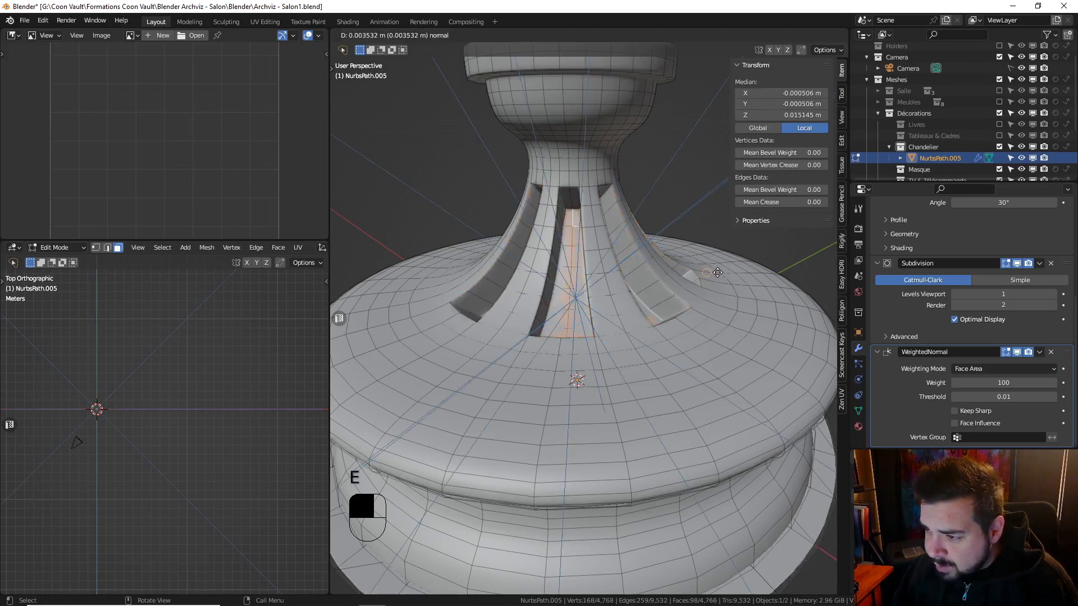
{"action": "type", "text": "0.005"}
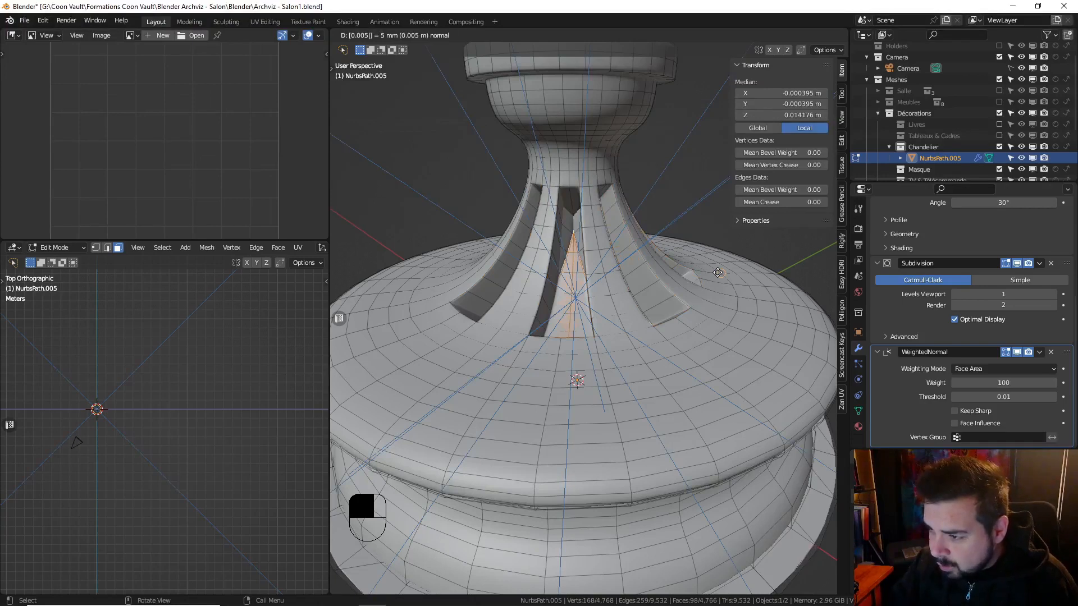
{"action": "key", "text": "BackSpace"}
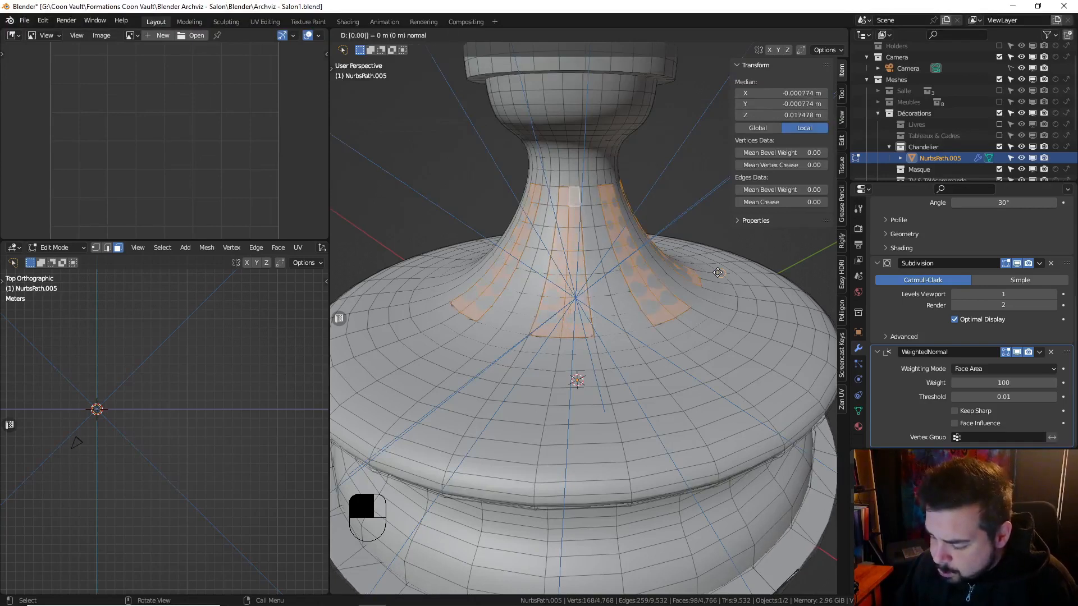
{"action": "type", "text": "5"}
{"action": "key", "text": "BackSpace"}
{"action": "key", "text": "BackSpace"}
{"action": "key", "text": "BackSpace"}
{"action": "key", "text": "BackSpace"}
{"action": "key", "text": "BackSpace"}
{"action": "key", "text": "BackSpace"}
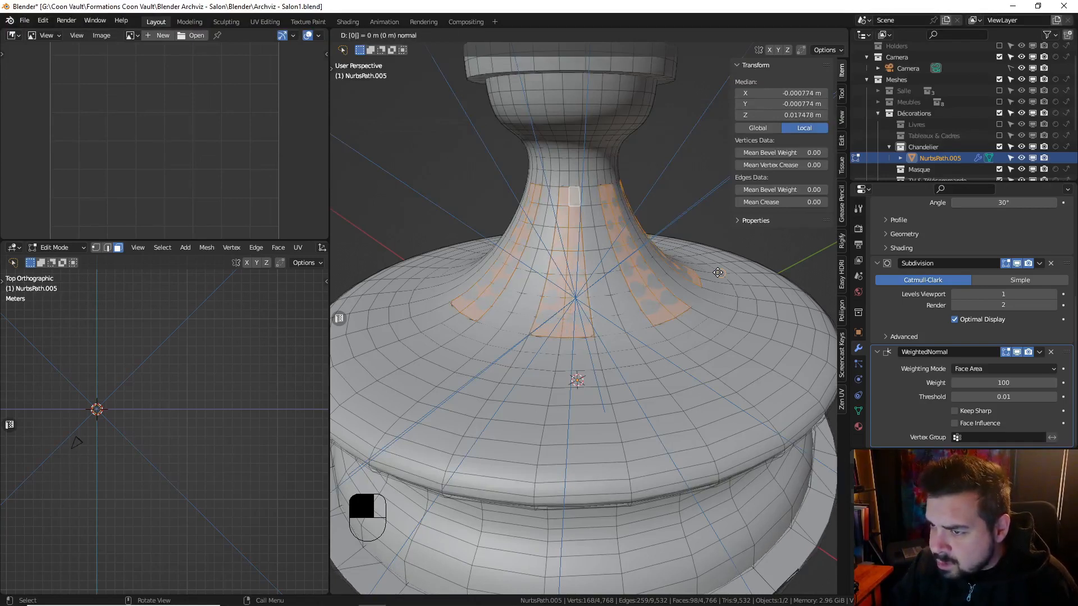
{"action": "type", "text": "0.001"}
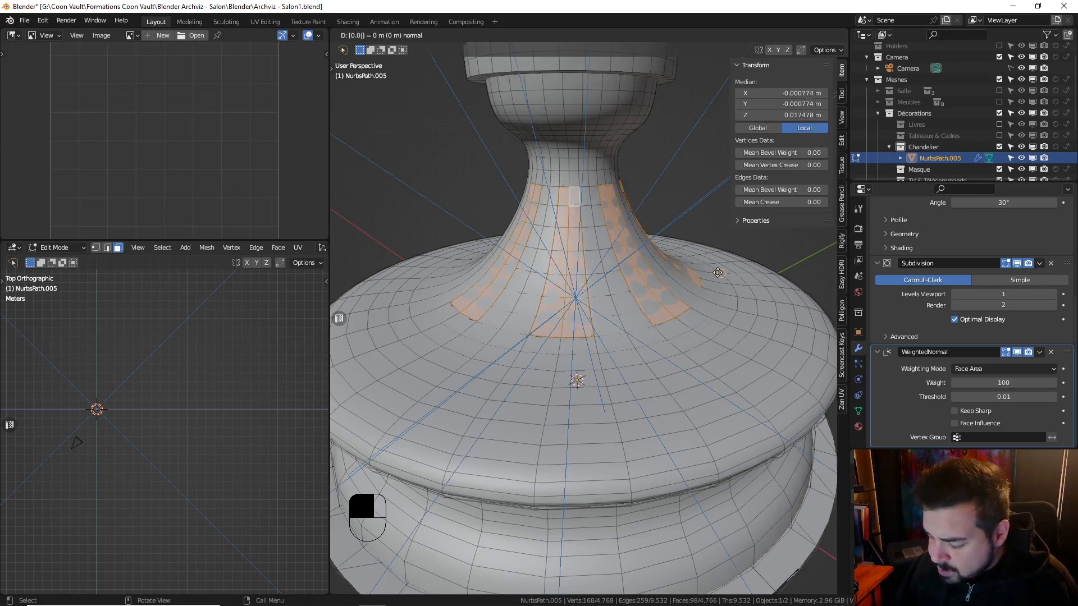
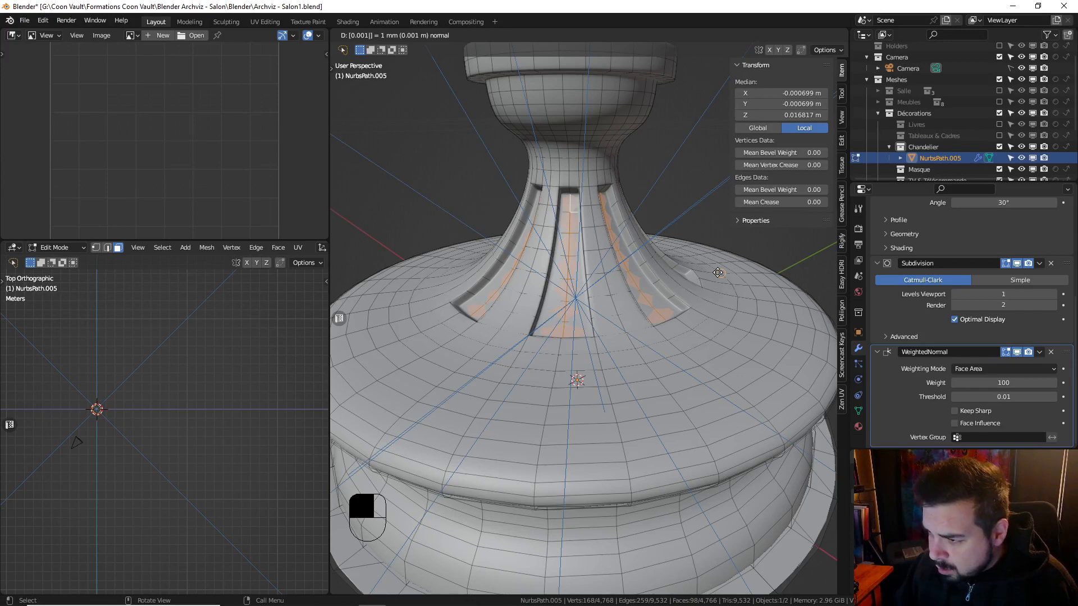
{"action": "key", "text": "BackSpace"}
{"action": "key", "text": "BackSpace"}
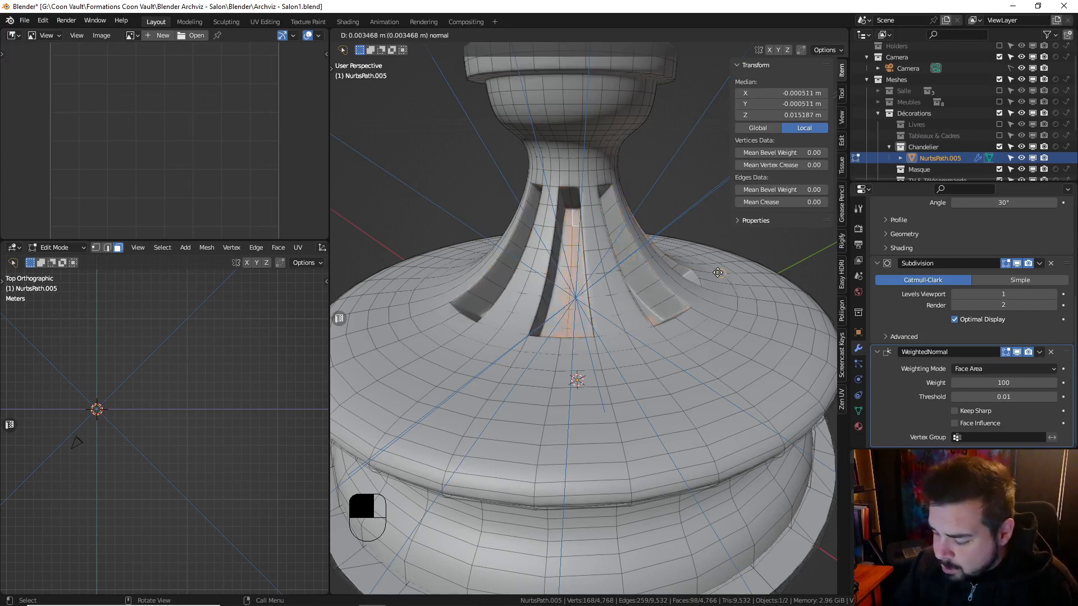
{"action": "type", "text": "005"}
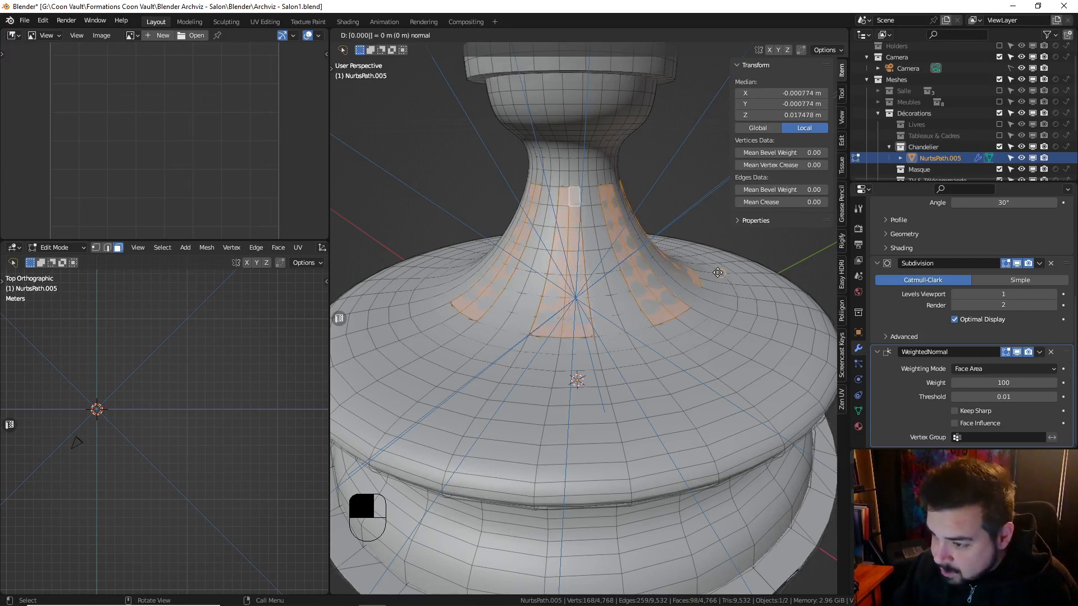
{"action": "key", "text": "Return"}
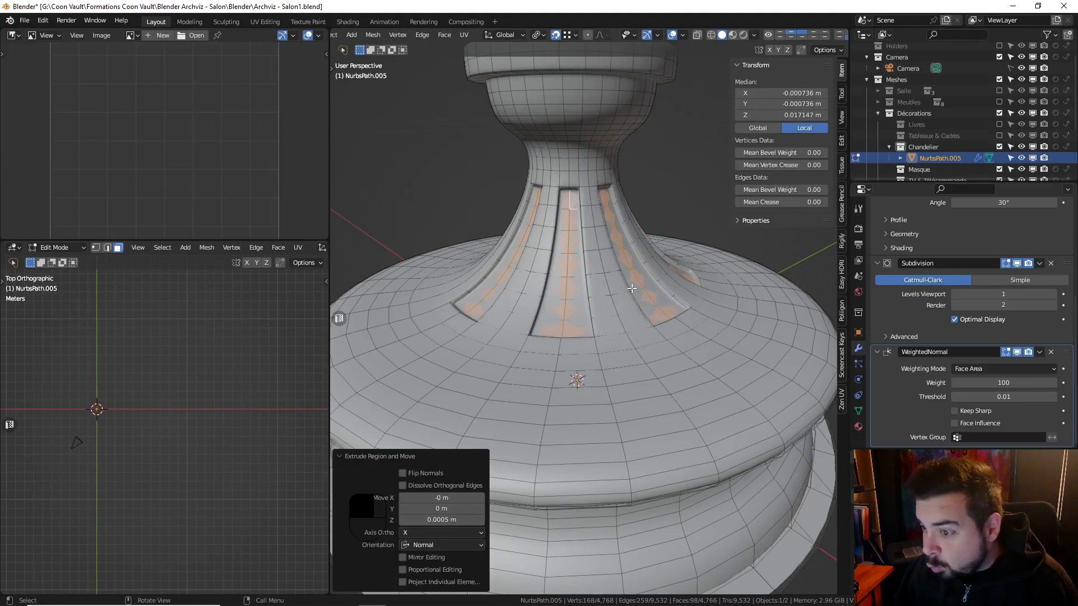
In Object Mode, apply the candlestick's rotation and scale and set its origin to geometry
{"action": "key", "text": "Tab"}
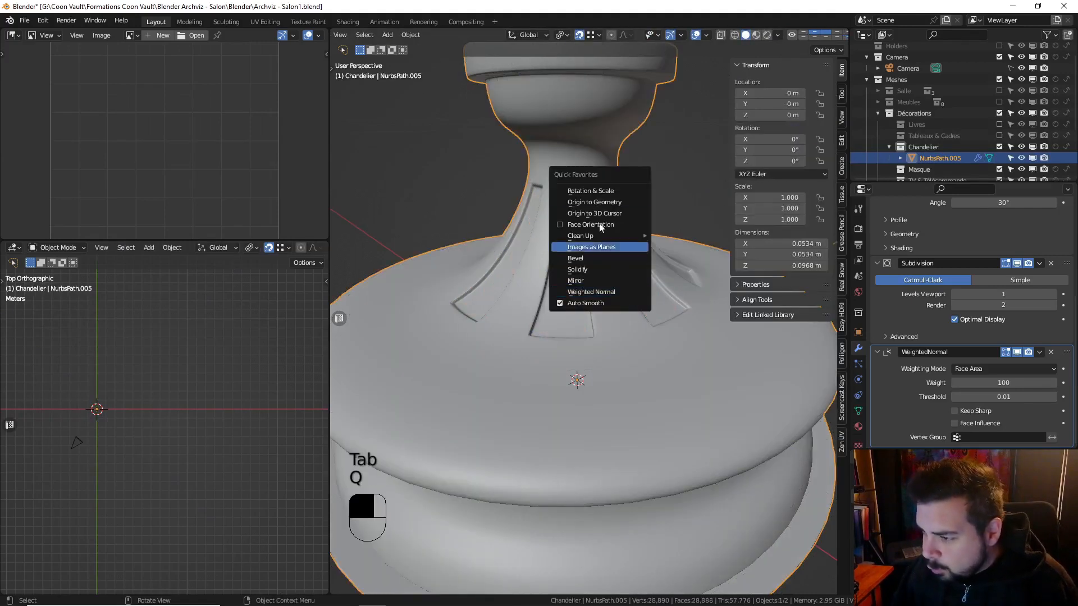
{"action": "left_click", "coordinate": [589, 191]}
{"action": "key", "text": "q"}
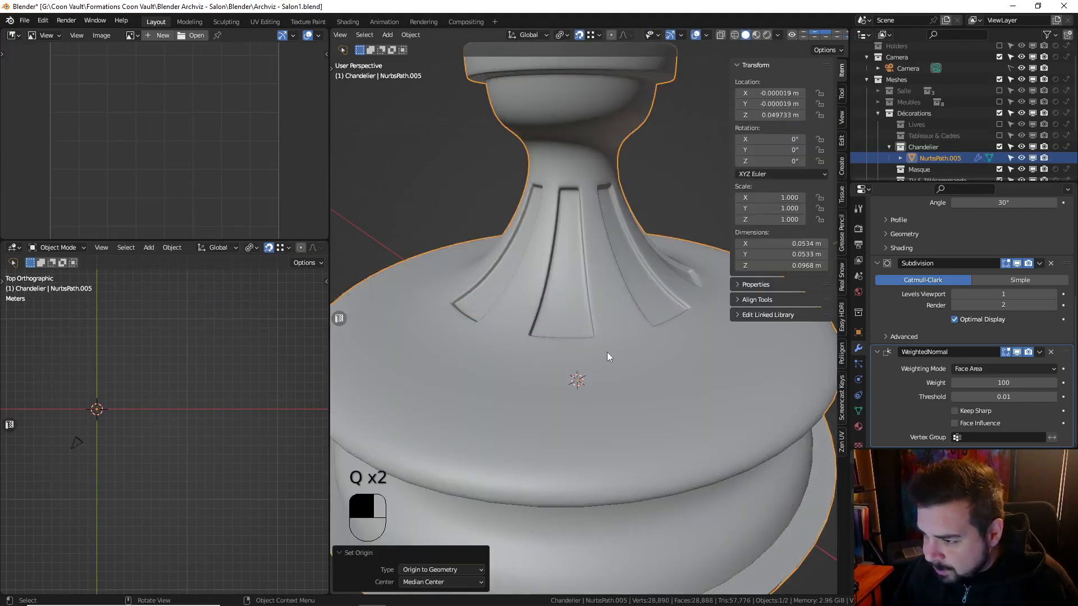
In Edit Mode, select two adjacent face loops and one separate outer loop on the upper surface of the base
{"action": "key", "text": "Tab"}
{"action": "left_click", "coordinate": [555, 392]}
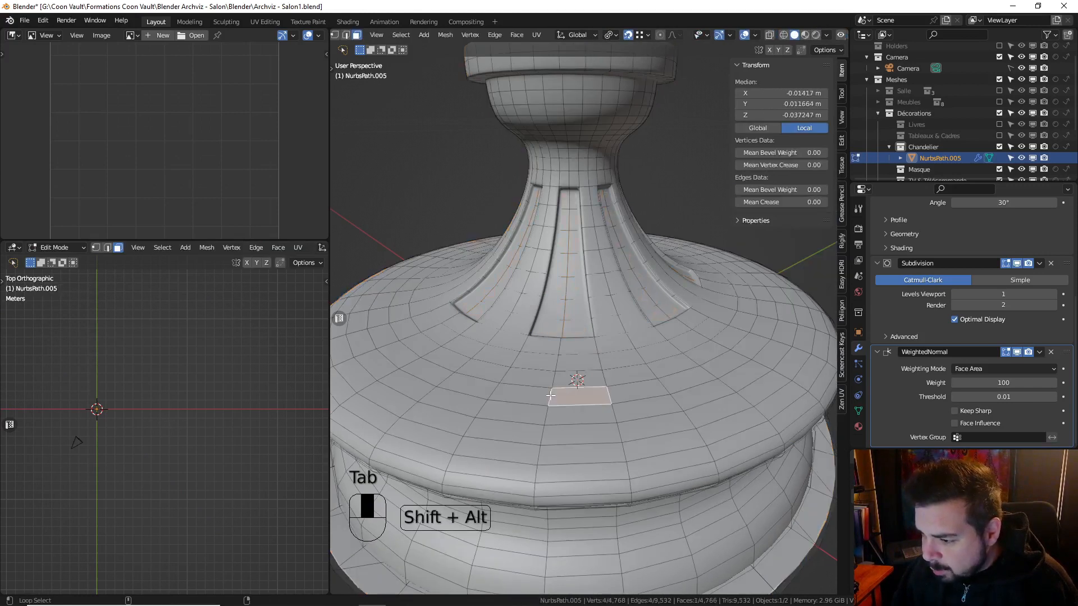
{"action": "left_click", "coordinate": [555, 396], "text": "alt+shift"}
{"action": "left_click", "coordinate": [553, 415], "text": "alt+shift"}
{"action": "left_click", "coordinate": [582, 442], "text": "alt+shift"}
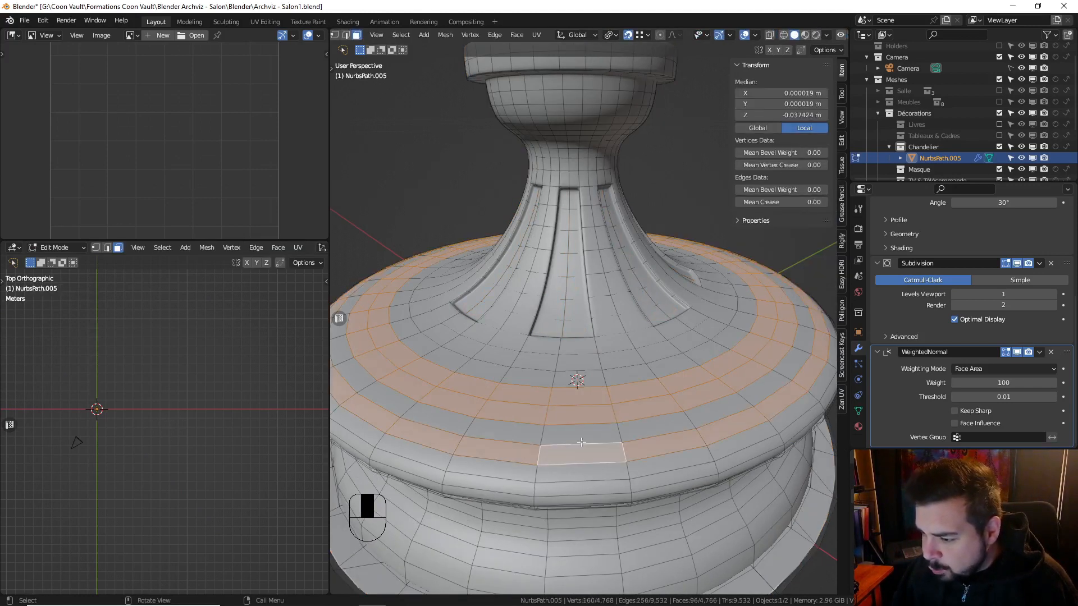
Extrude the selected face loops on top of the base inward by 0.0005 m along their normals
{"action": "type", "text": "e"}
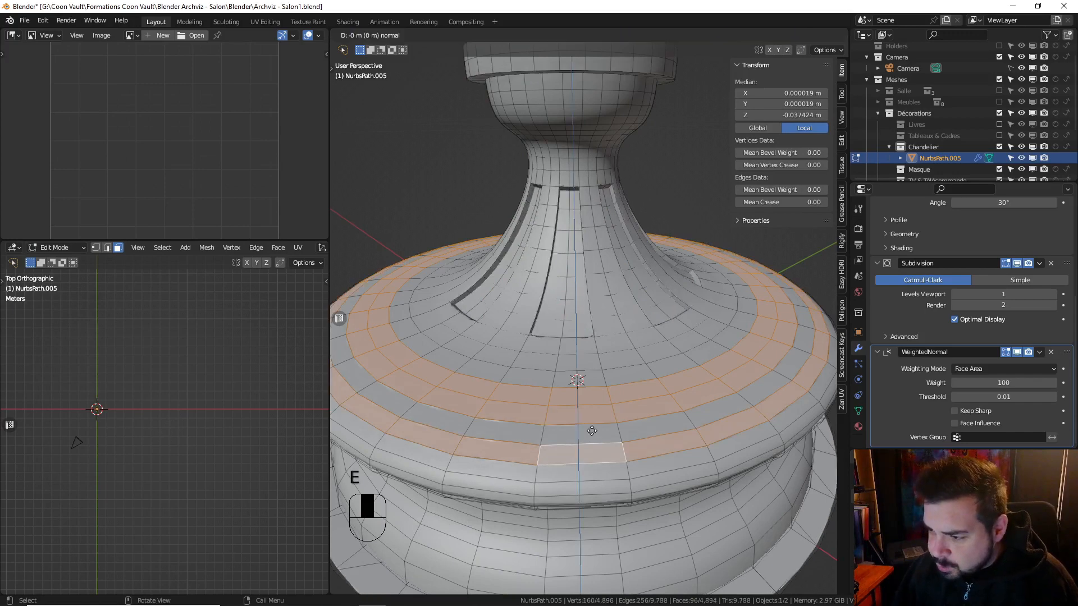
{"action": "type", "text": "0.005"}
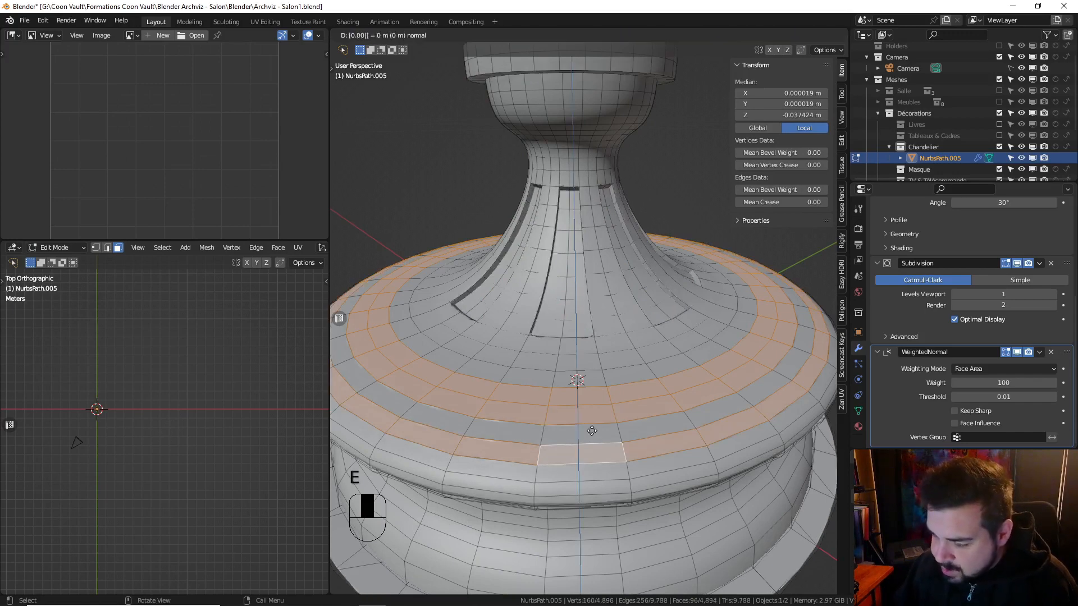
{"action": "key", "text": "BackSpace"}
{"action": "key", "text": "BackSpace"}
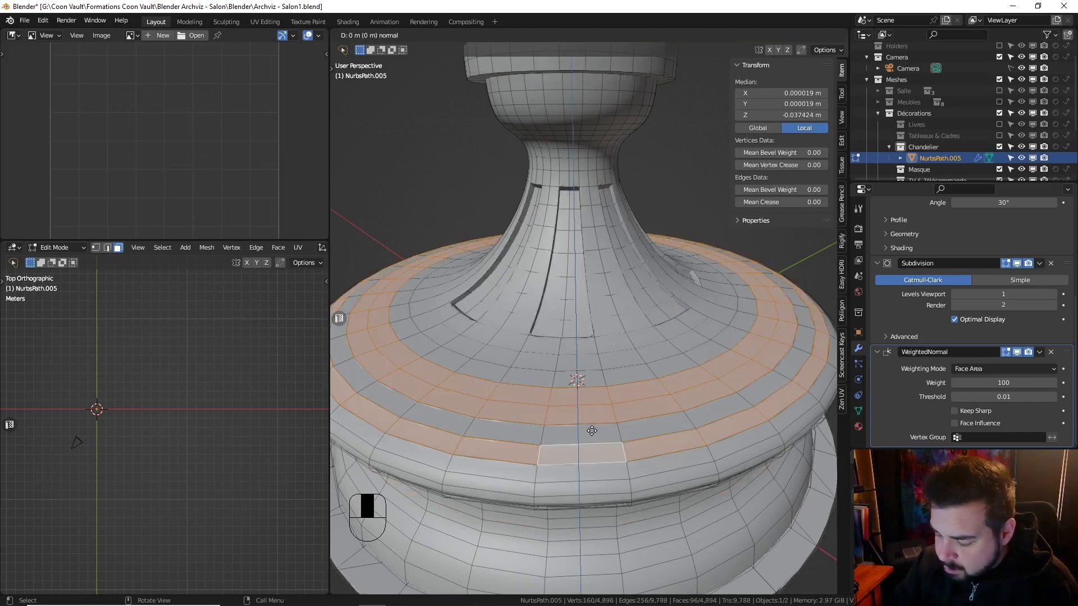
{"action": "type", "text": "0"}
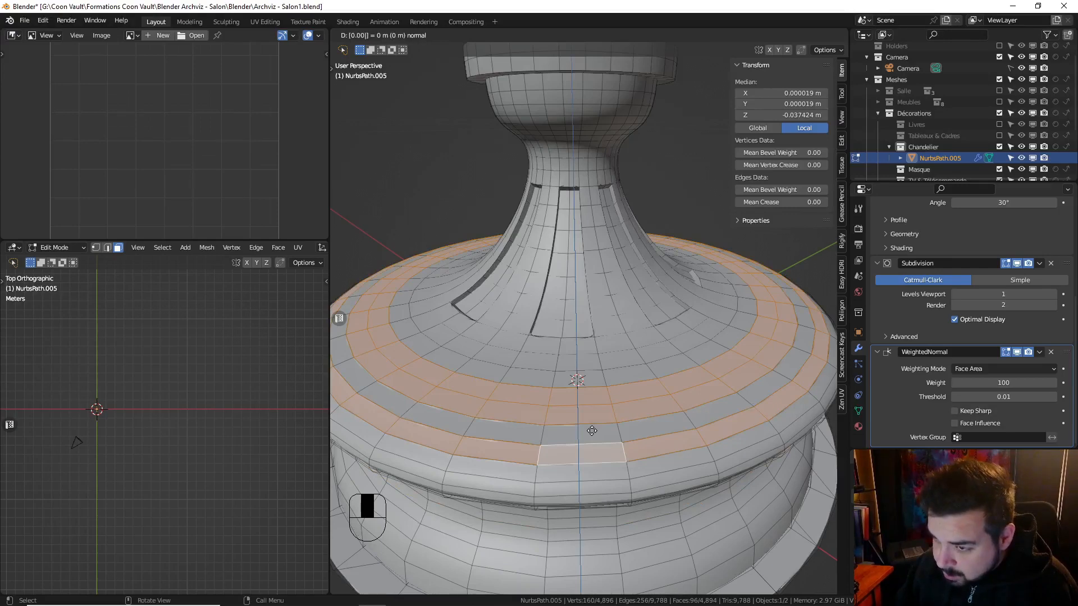
{"action": "type", "text": "0"}
{"action": "type", "text": "5"}
{"action": "key", "text": "Return"}
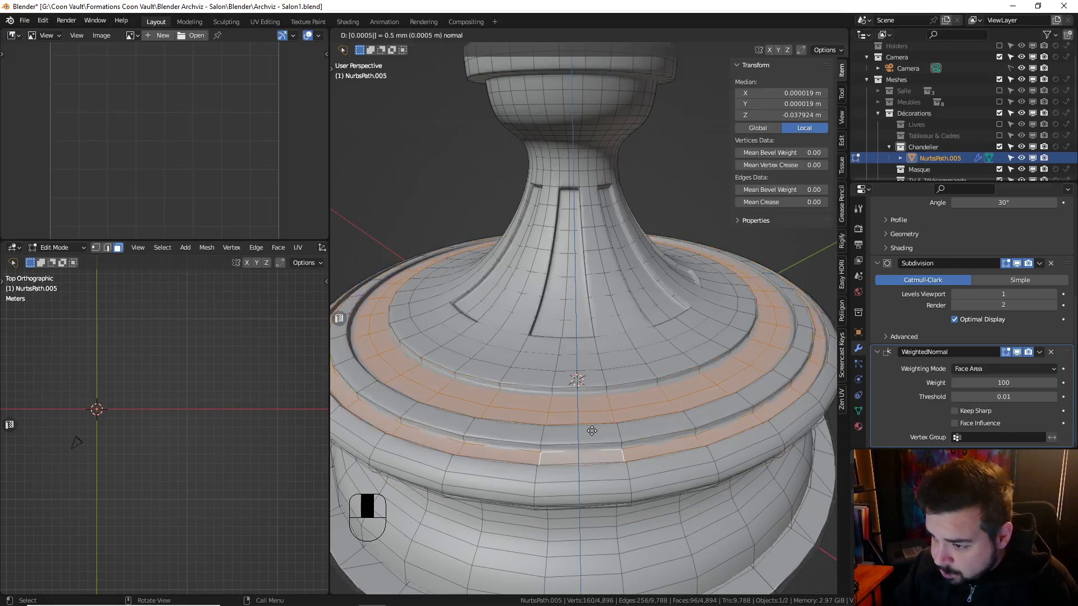
Check the grooves in Object Mode, then select three spaced face loops around the concave side of the base in Edit Mode
{"action": "middle_click_drag", "start_coordinate": [584, 403], "coordinate": [593, 308]}
{"action": "scroll", "coordinate": [584, 361], "scroll_direction": "down", "scroll_amount": 2}
{"action": "key", "text": "Tab"}
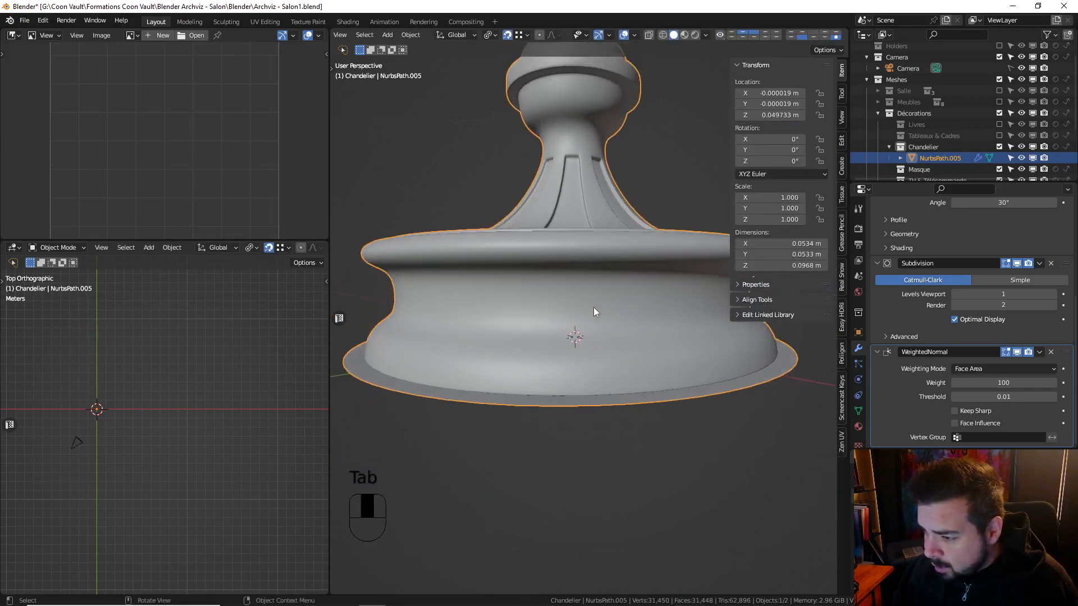
{"action": "key", "text": "Tab"}
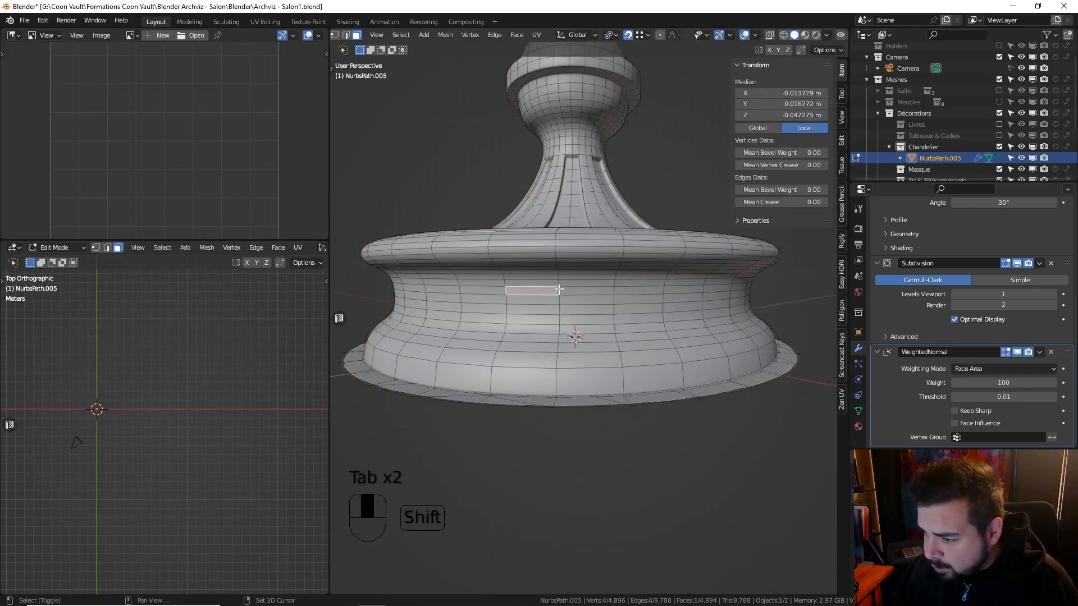
{"action": "left_click", "coordinate": [563, 293], "text": "alt+shift"}
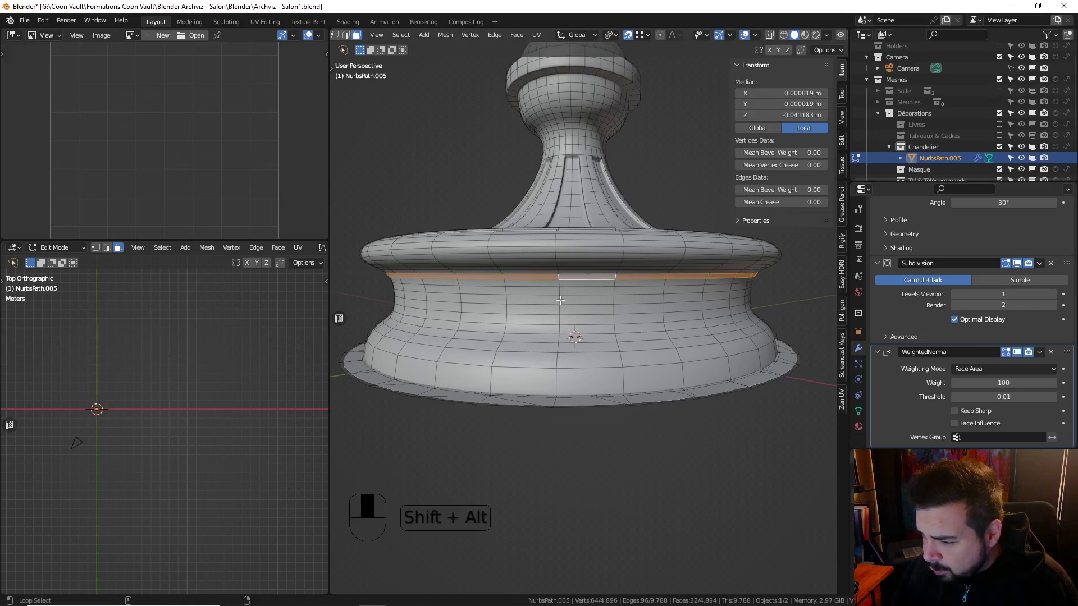
{"action": "left_click", "coordinate": [557, 299], "text": "alt+shift"}
{"action": "left_click", "coordinate": [557, 328], "text": "alt+shift"}
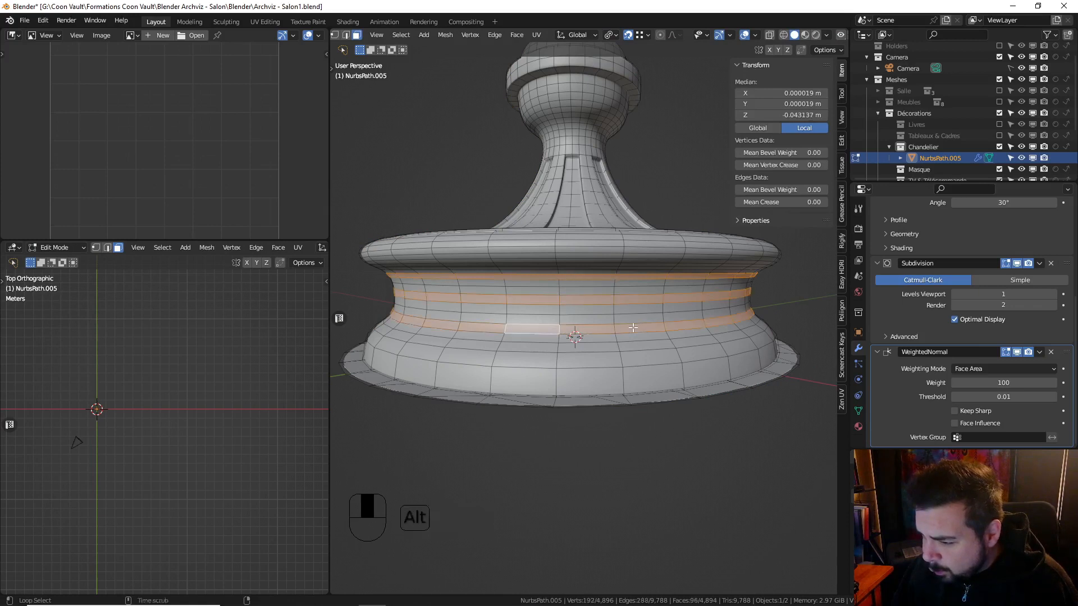
Extrude the three selected side loops inward at scale 0.9 in X and Y, and inspect the base's underside
{"action": "key", "text": "e"}
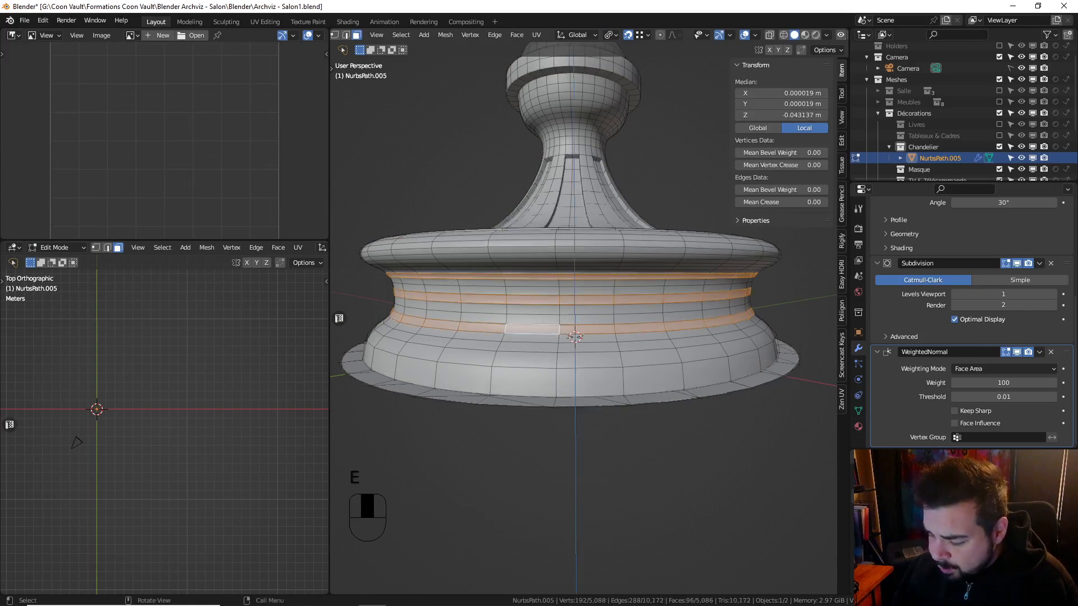
{"action": "key", "text": "s"}
{"action": "key", "text": "shift+z"}
{"action": "type", "text": ".9"}
{"action": "key", "text": "Return"}
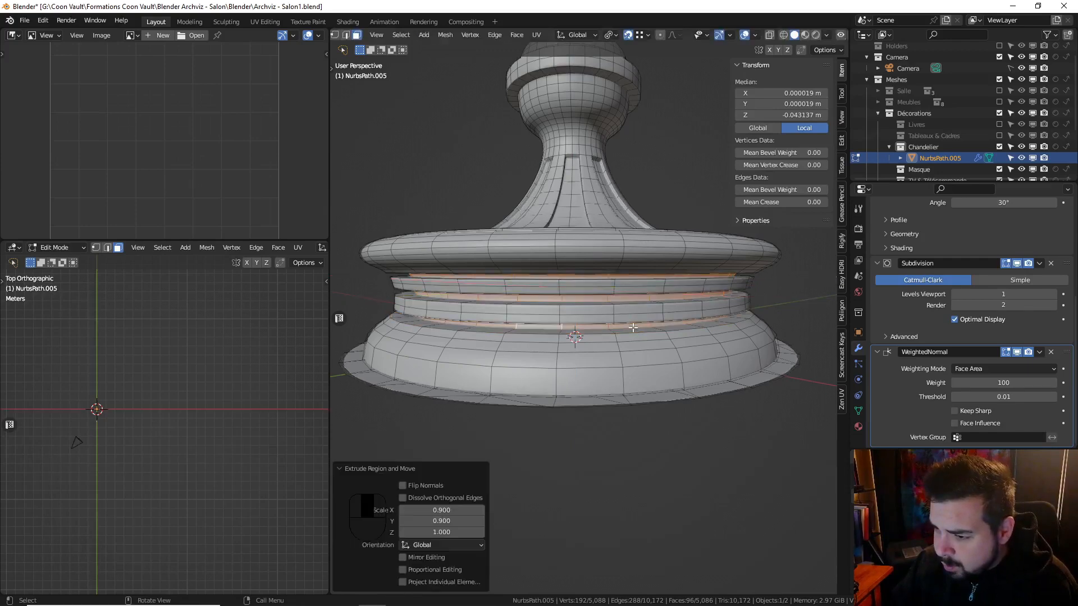
{"action": "middle_click_drag", "start_coordinate": [633, 327], "coordinate": [564, 233]}
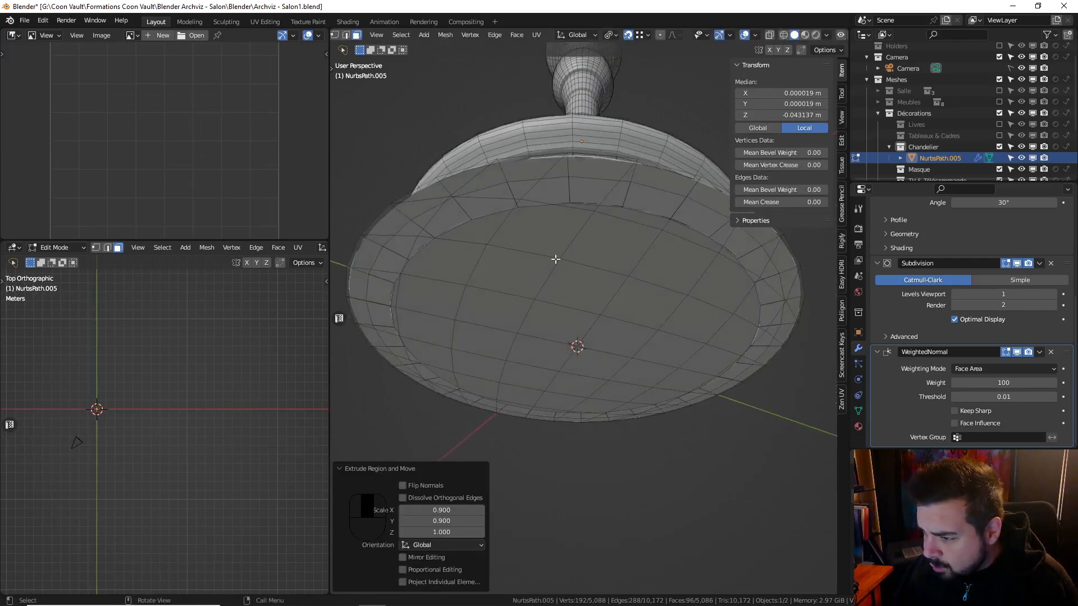
Select the central faces of the base's underside, grow the selection three times, and delete the selected faces
{"action": "left_click", "coordinate": [574, 318]}
{"action": "left_click", "coordinate": [615, 284], "text": "shift"}
{"action": "left_click", "coordinate": [620, 340], "text": "shift"}
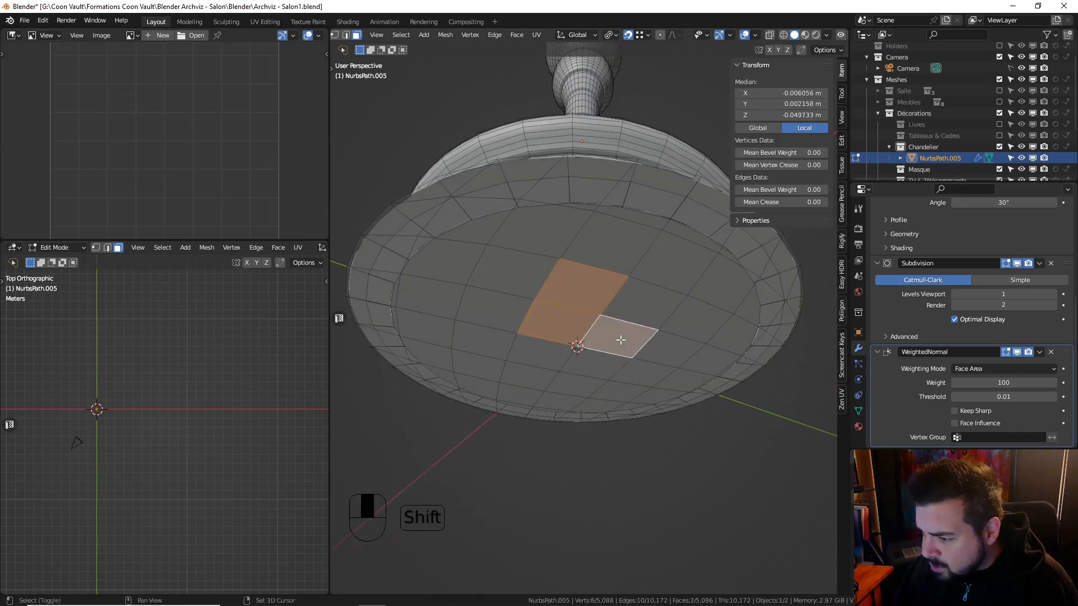
{"action": "left_click", "coordinate": [639, 299], "text": "shift"}
{"action": "key", "text": "a"}
{"action": "mouse_move", "coordinate": [598, 281]}
{"action": "middle_mouse_down"}
{"action": "mouse_move", "coordinate": [584, 339]}
{"action": "mouse_move", "coordinate": [587, 271]}
{"action": "middle_mouse_up"}
{"action": "left_click", "coordinate": [584, 274]}
{"action": "left_click", "coordinate": [564, 276]}
{"action": "left_click", "coordinate": [569, 308], "text": "shift"}
{"action": "left_click", "coordinate": [630, 290], "text": "ctrl+shift"}
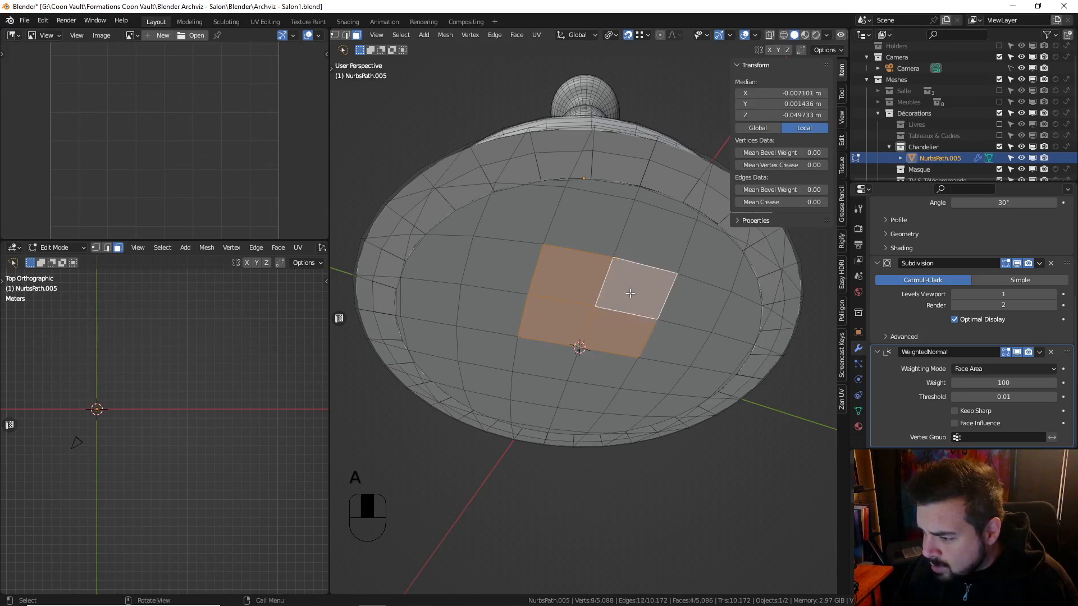
{"action": "key", "text": "ctrl+KP_Add"}
{"action": "key", "text": "ctrl+KP_Add"}
{"action": "key", "text": "ctrl+KP_Add"}
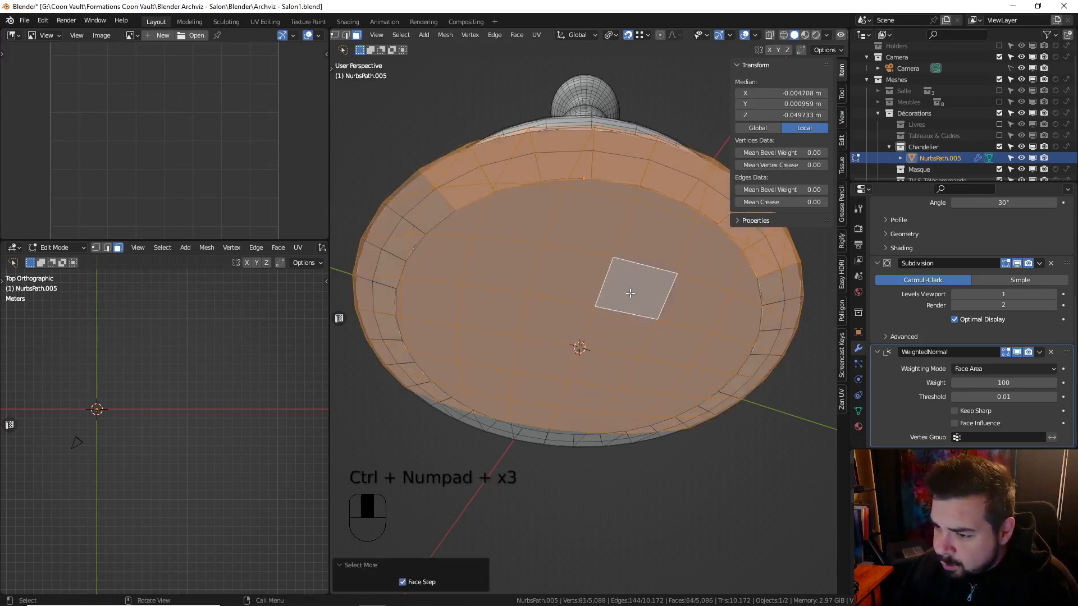
{"action": "key", "text": "x"}
{"action": "left_click", "coordinate": [713, 254]}
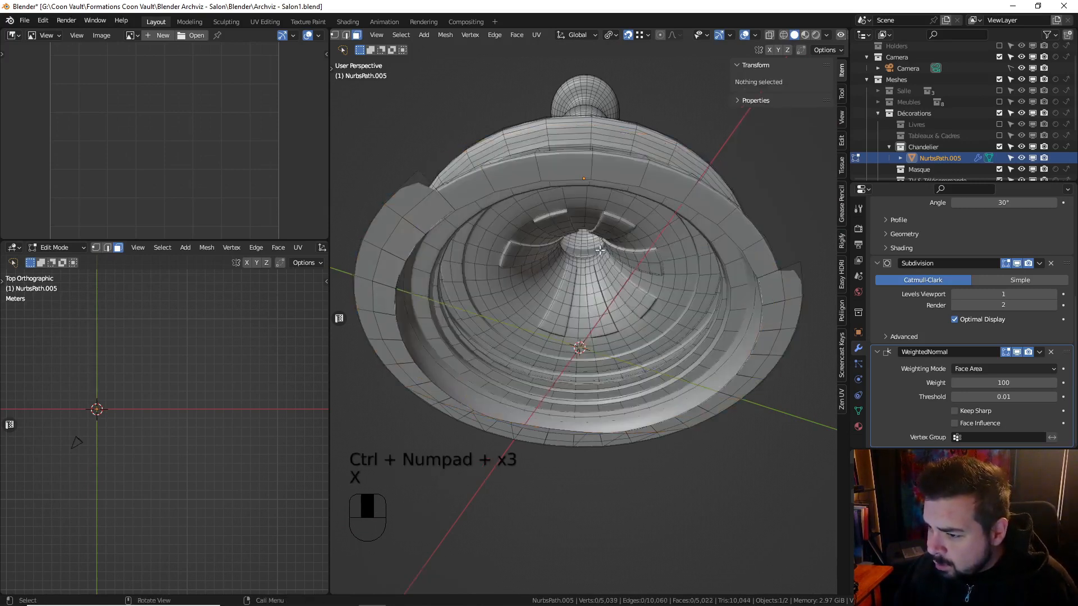
Delete the remaining partial face ring and the leftover linked strip of faces along the underside's outer rim
{"action": "left_click", "coordinate": [430, 216], "text": "alt+shift"}
{"action": "key", "text": "x"}
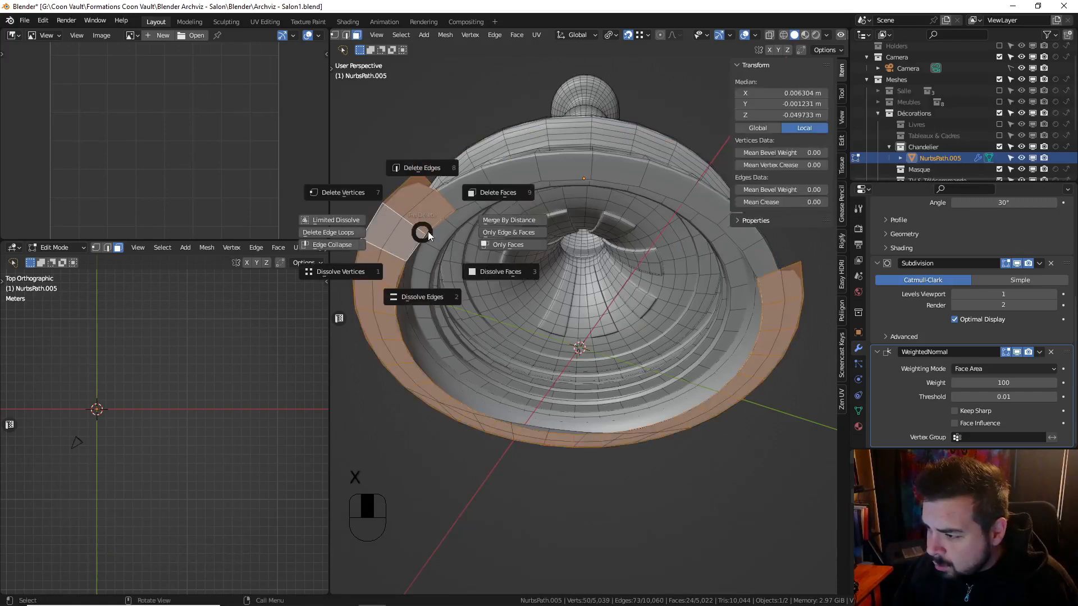
{"action": "left_click", "coordinate": [475, 189]}
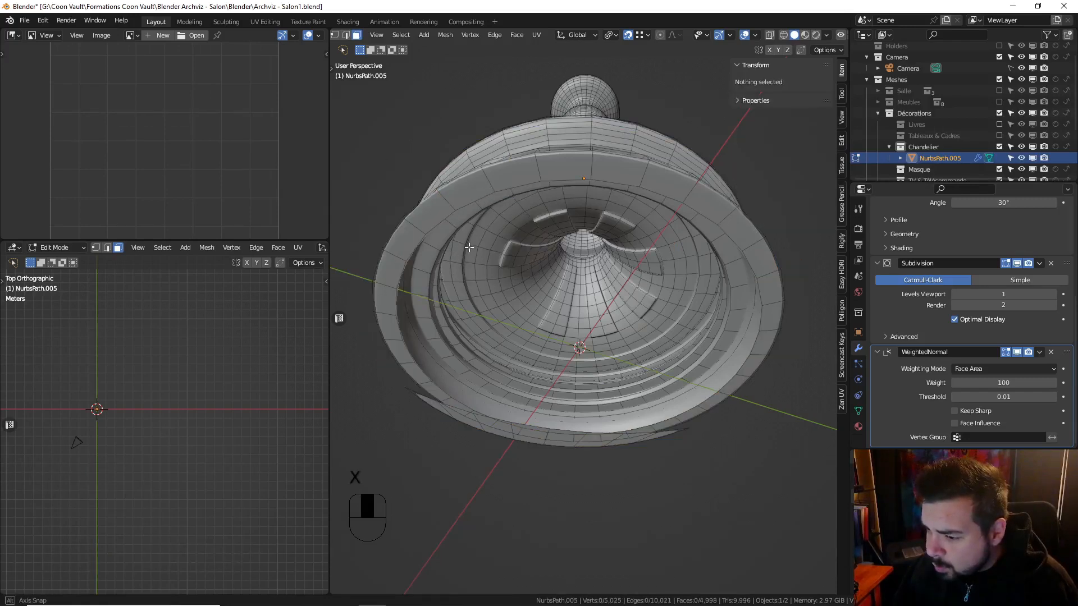
{"action": "middle_click_drag", "start_coordinate": [470, 231], "coordinate": [447, 379]}
{"action": "left_click", "coordinate": [400, 381], "text": "alt+shift"}
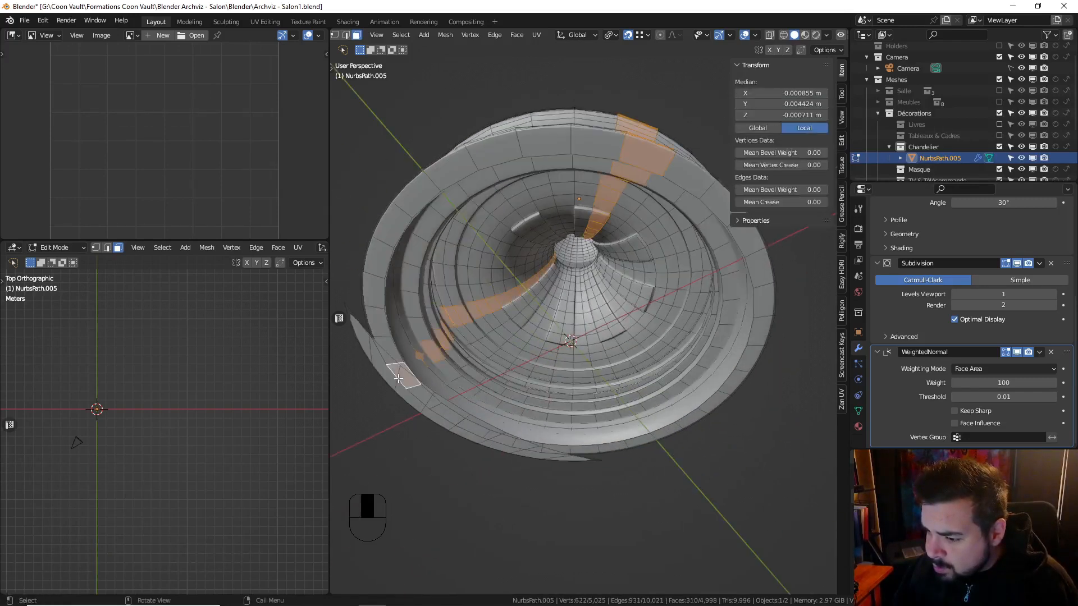
{"action": "left_click", "coordinate": [367, 343]}
{"action": "key", "text": "l"}
{"action": "key", "text": "x"}
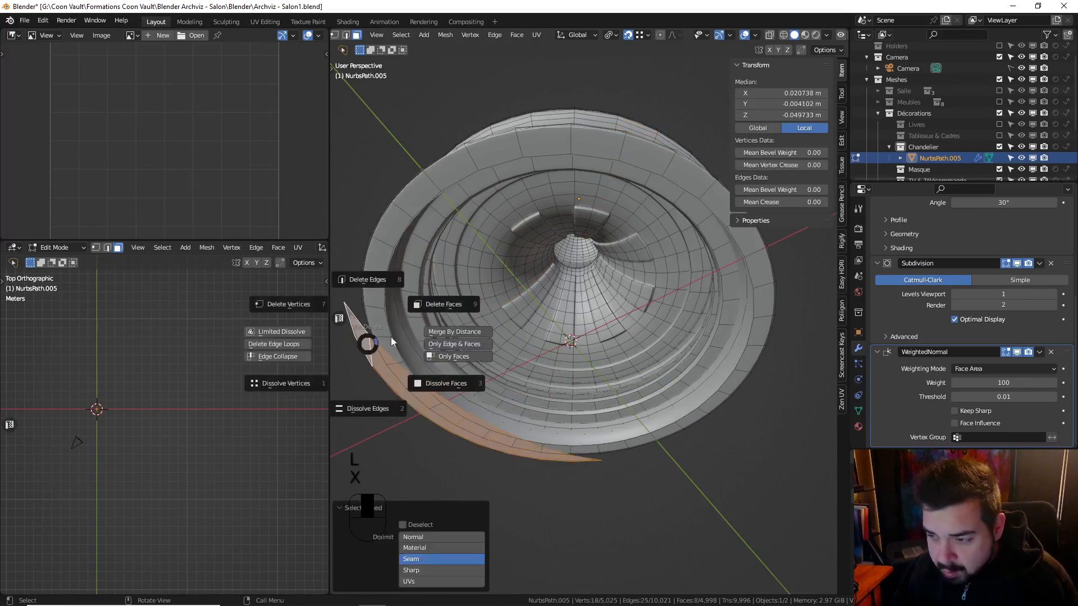
{"action": "left_click", "coordinate": [470, 292]}
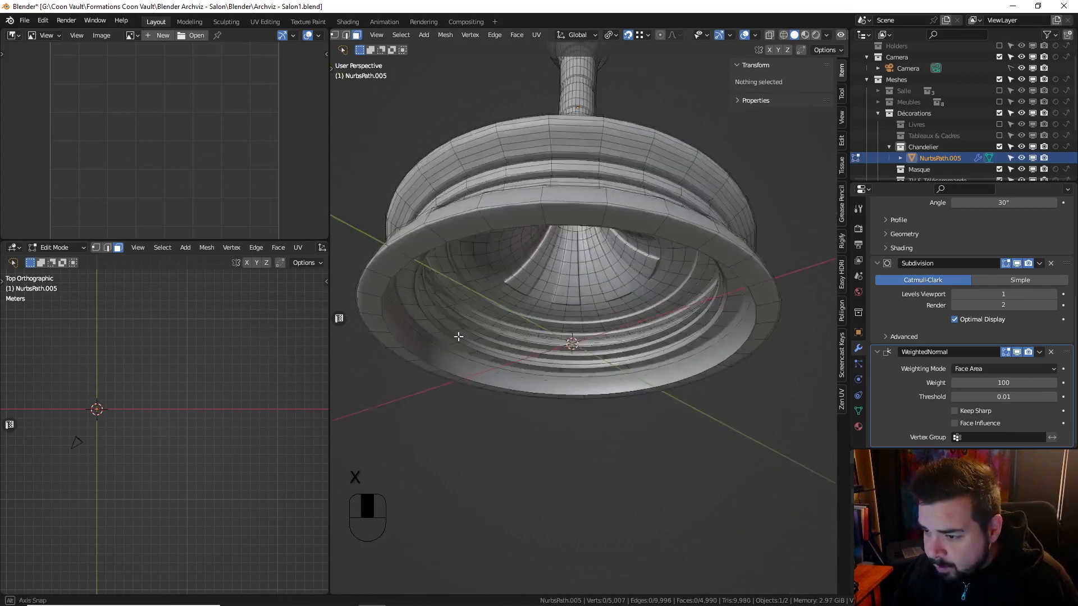
{"action": "middle_click_drag", "start_coordinate": [470, 295], "coordinate": [449, 325]}
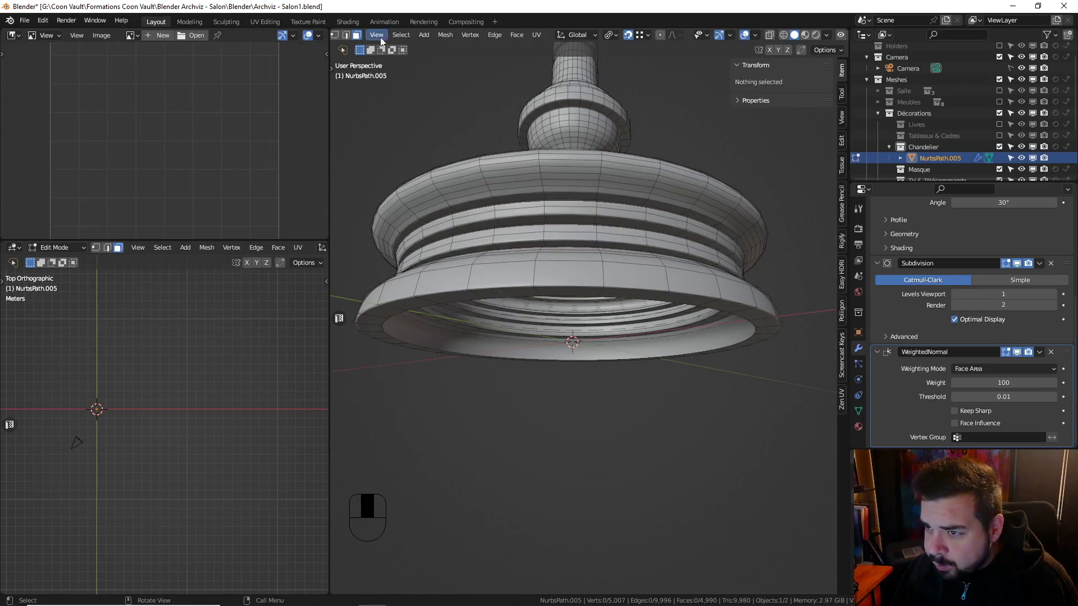
Select the open inner edge loop on the base's underside and close the hole with Grid Fill
{"action": "left_click", "coordinate": [346, 35]}
{"action": "left_click", "coordinate": [444, 304], "text": "alt+shift"}
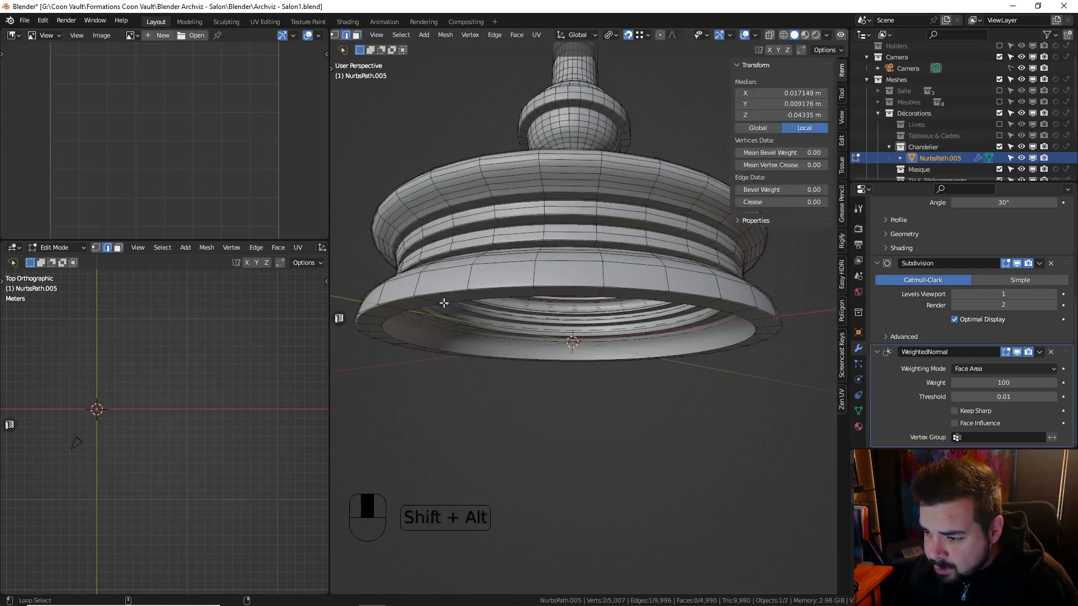
{"action": "left_click", "coordinate": [443, 303], "text": "alt+shift"}
{"action": "left_click", "coordinate": [444, 303], "text": "alt+shift"}
{"action": "middle_click_drag", "start_coordinate": [444, 303], "coordinate": [450, 273]}
{"action": "left_click", "coordinate": [451, 245]}
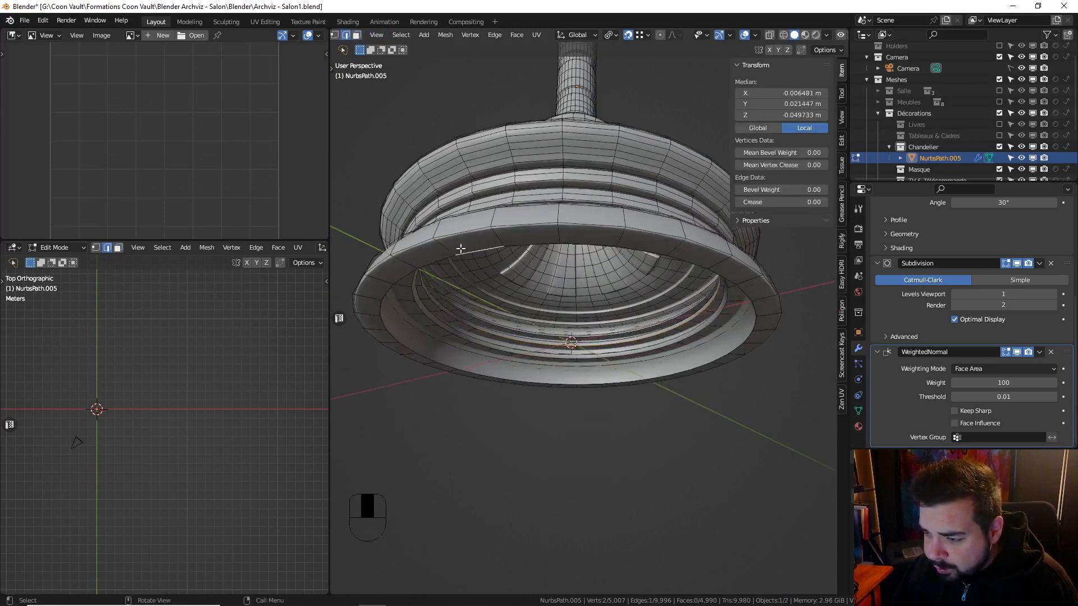
{"action": "left_click", "coordinate": [462, 247], "text": "alt"}
{"action": "key", "text": "q"}
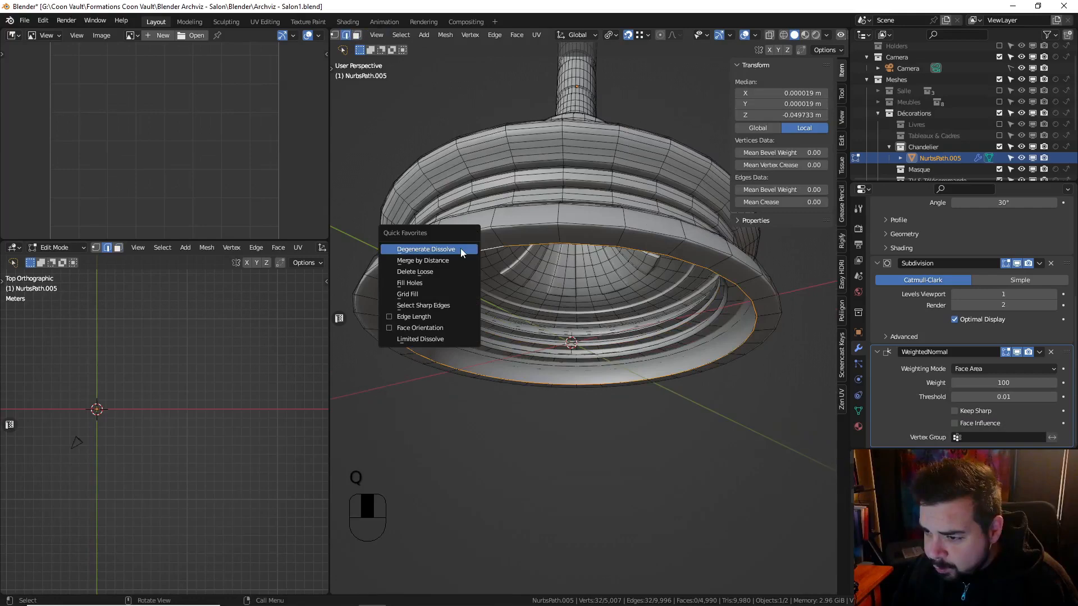
{"action": "left_click", "coordinate": [426, 295]}
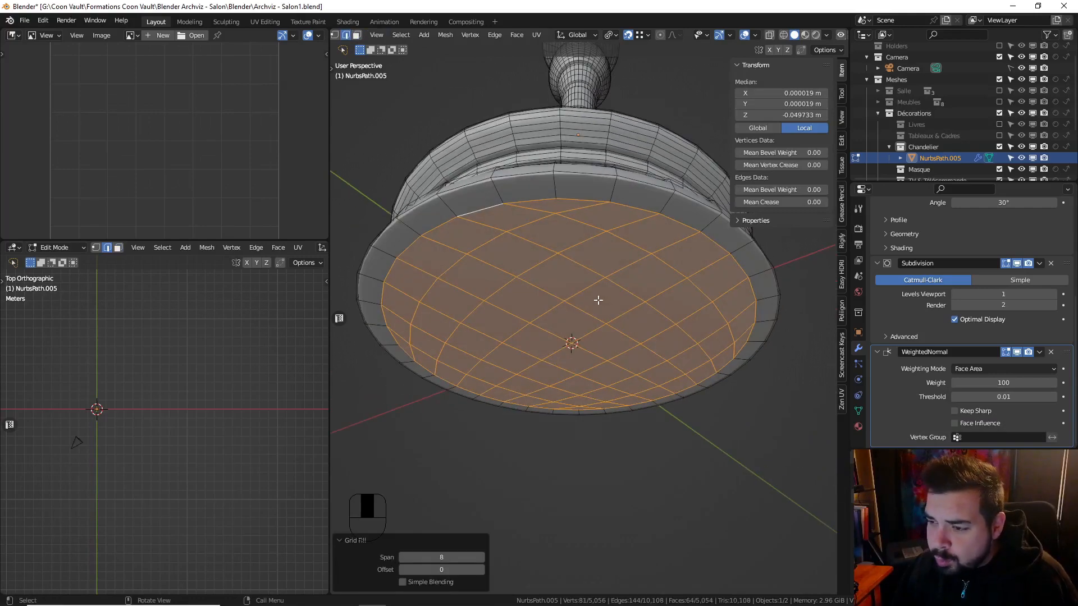
Inspect the base, stem and upper bulb of the candlestick in Object Mode
{"action": "key", "text": "Tab"}
{"action": "mouse_move", "coordinate": [590, 288]}
{"action": "middle_mouse_down"}
{"action": "mouse_move", "coordinate": [583, 338]}
{"action": "mouse_move", "coordinate": [611, 326]}
{"action": "mouse_move", "coordinate": [618, 273]}
{"action": "mouse_move", "coordinate": [621, 363]}
{"action": "middle_mouse_up"}
{"action": "scroll", "coordinate": [584, 338], "scroll_direction": "down", "scroll_amount": 4}
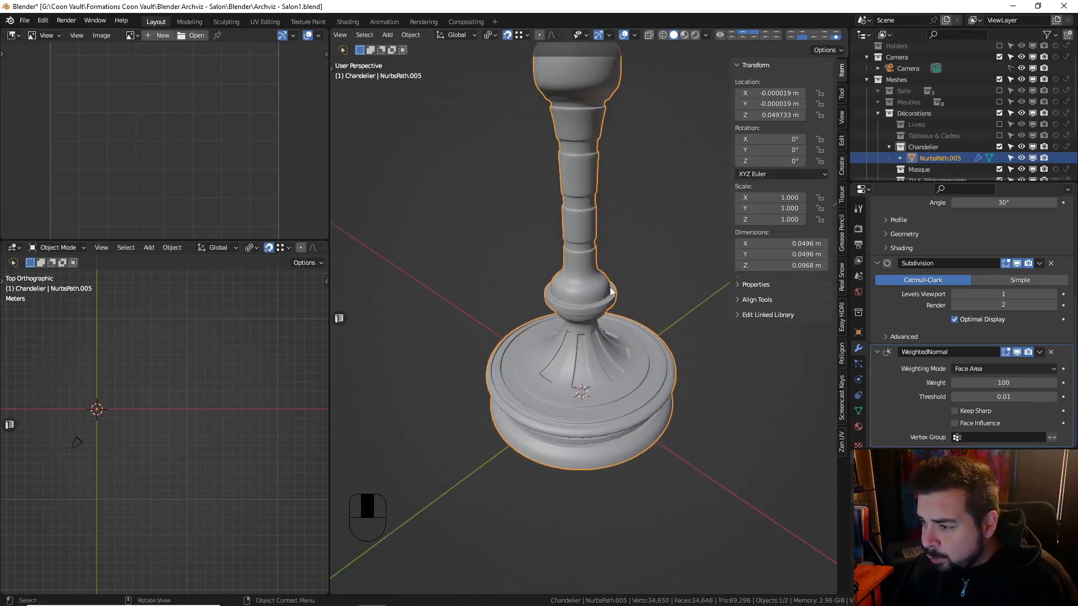
{"action": "scroll", "coordinate": [607, 270], "scroll_direction": "down", "scroll_amount": 1}
{"action": "middle_click_drag", "start_coordinate": [605, 240], "coordinate": [597, 339], "text": "shift"}
{"action": "middle_click_drag", "start_coordinate": [597, 339], "coordinate": [597, 388]}
{"action": "scroll", "coordinate": [571, 236], "scroll_direction": "up", "scroll_amount": 3}
In Edit Mode front view, select a central patch of faces two columns wide and eight rows tall on the upper bulb
{"action": "key", "text": "Tab"}
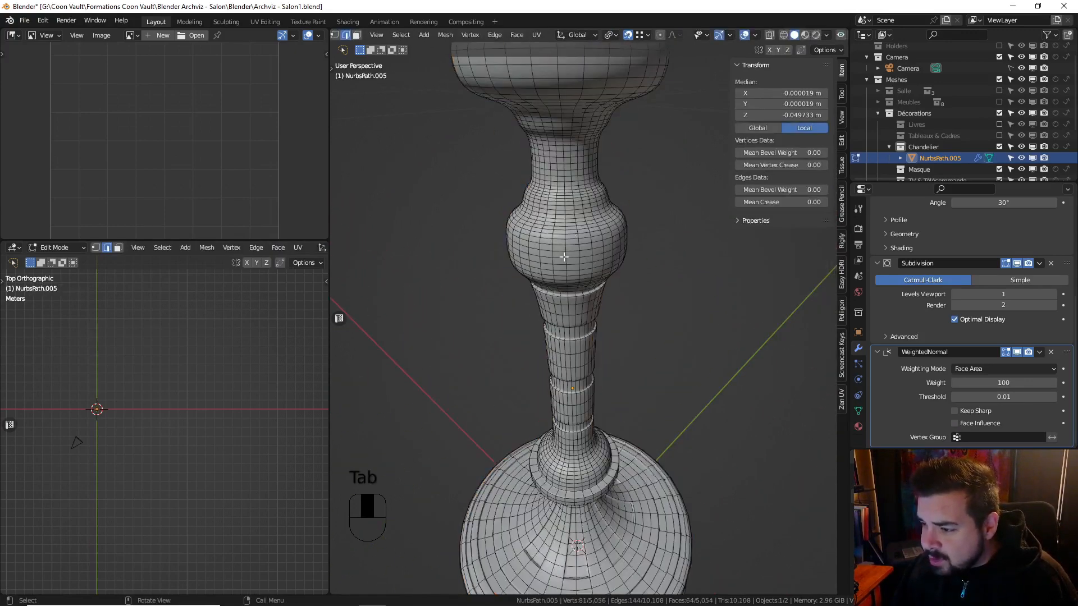
{"action": "key", "text": "KP_1"}
{"action": "middle_click_drag", "start_coordinate": [554, 240], "coordinate": [560, 306], "text": "shift"}
{"action": "scroll", "coordinate": [560, 306], "scroll_direction": "up", "scroll_amount": 4}
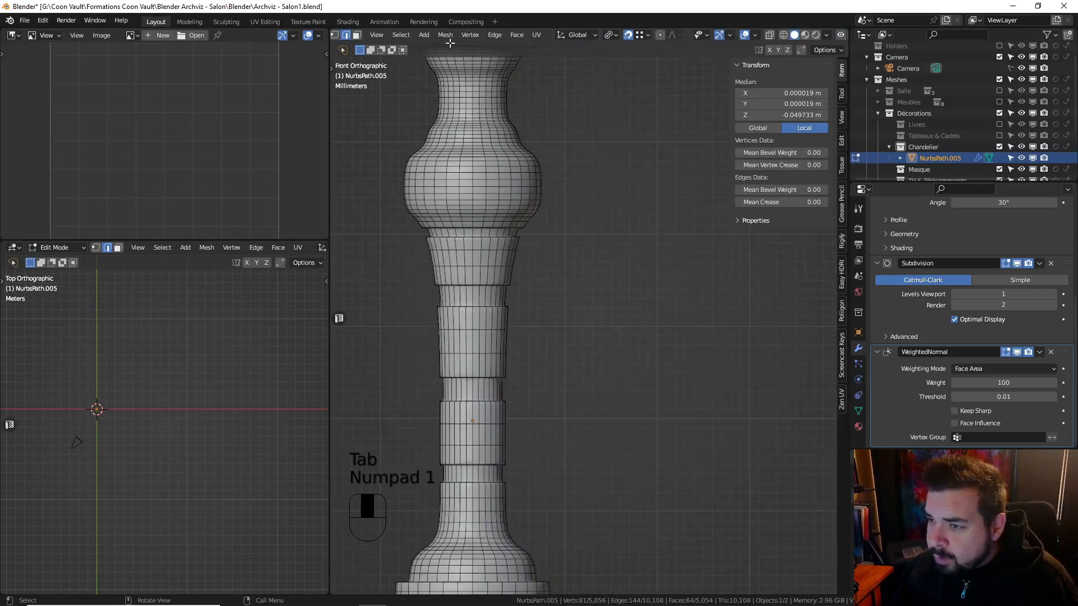
{"action": "left_click", "coordinate": [359, 35]}
{"action": "scroll", "coordinate": [601, 292], "scroll_direction": "up", "scroll_amount": 1}
{"action": "middle_click_drag", "start_coordinate": [527, 230], "coordinate": [576, 276], "text": "shift"}
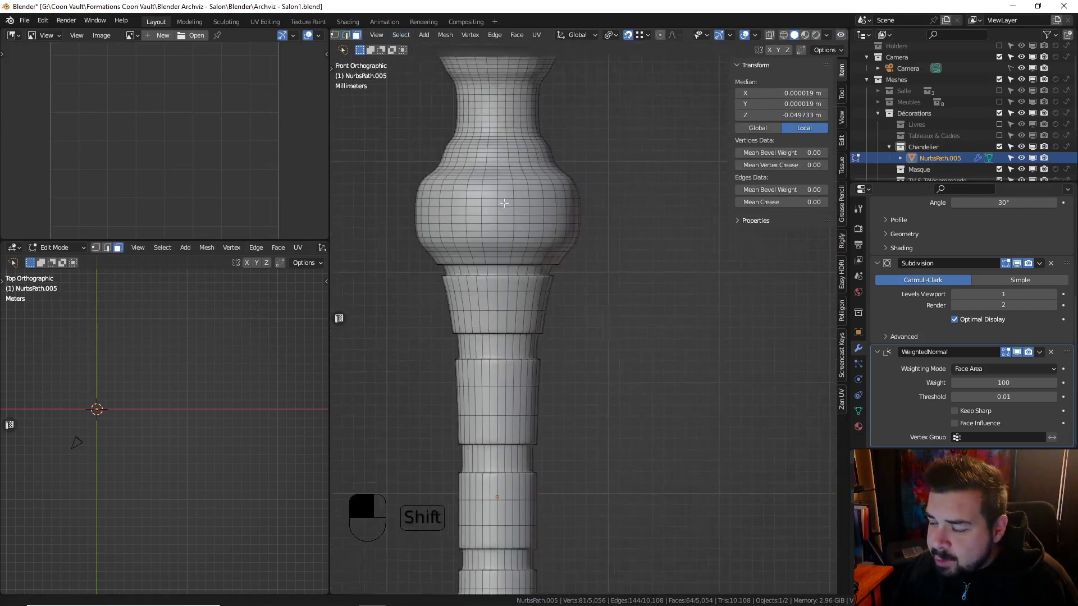
{"action": "scroll", "coordinate": [572, 272], "scroll_direction": "up", "scroll_amount": 2}
{"action": "left_click", "coordinate": [450, 138]}
{"action": "middle_click_drag", "start_coordinate": [450, 138], "coordinate": [476, 139], "text": "shift"}
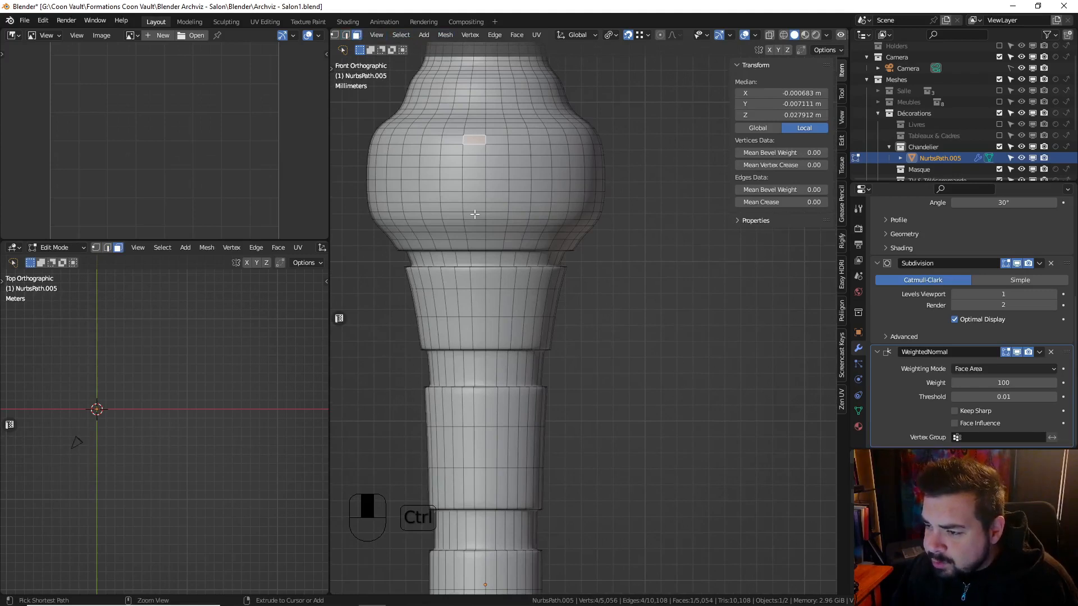
{"action": "left_click", "coordinate": [474, 208], "text": "ctrl"}
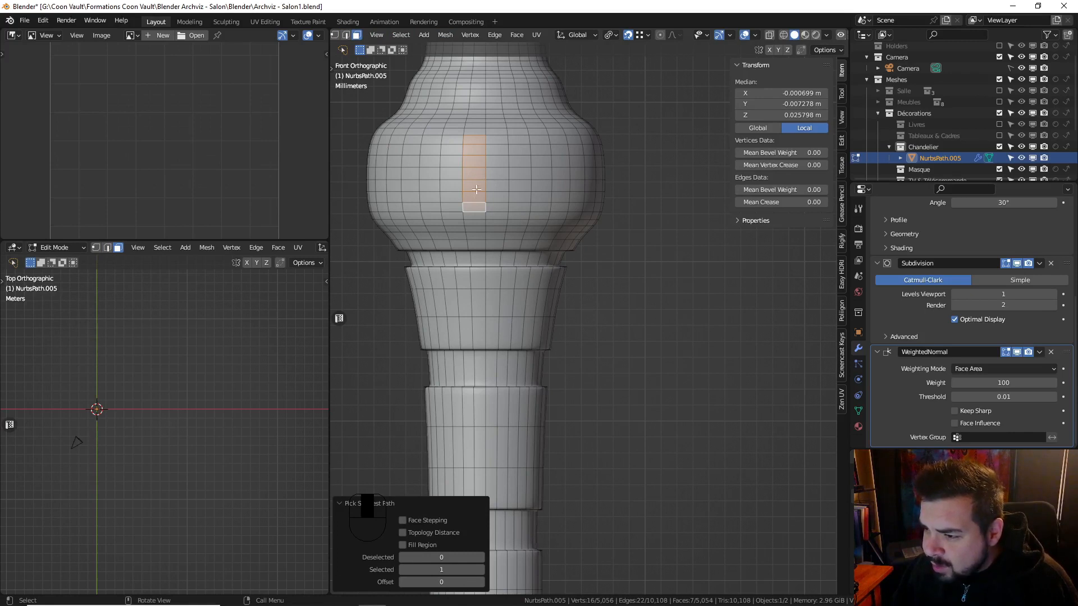
{"action": "left_click", "coordinate": [482, 140], "text": "shift"}
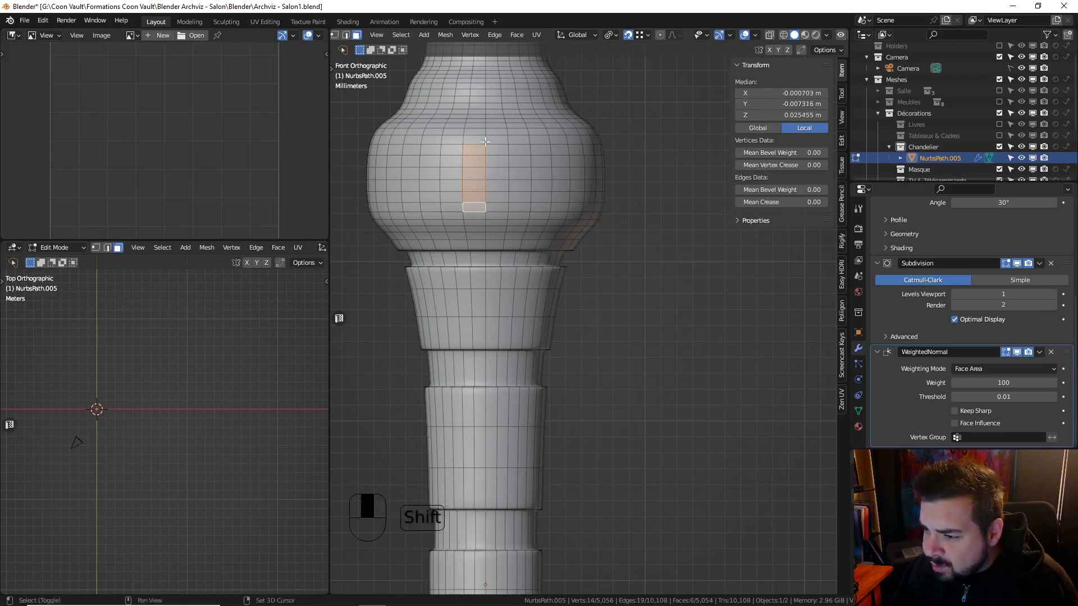
{"action": "left_click", "coordinate": [476, 140], "text": "shift"}
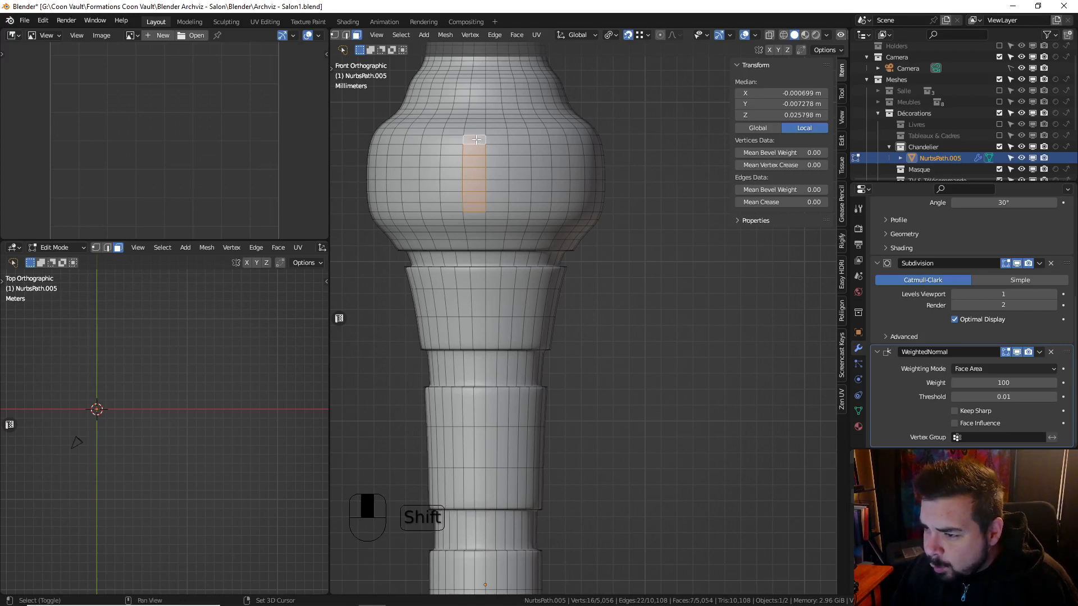
{"action": "left_click", "coordinate": [473, 216], "text": "shift"}
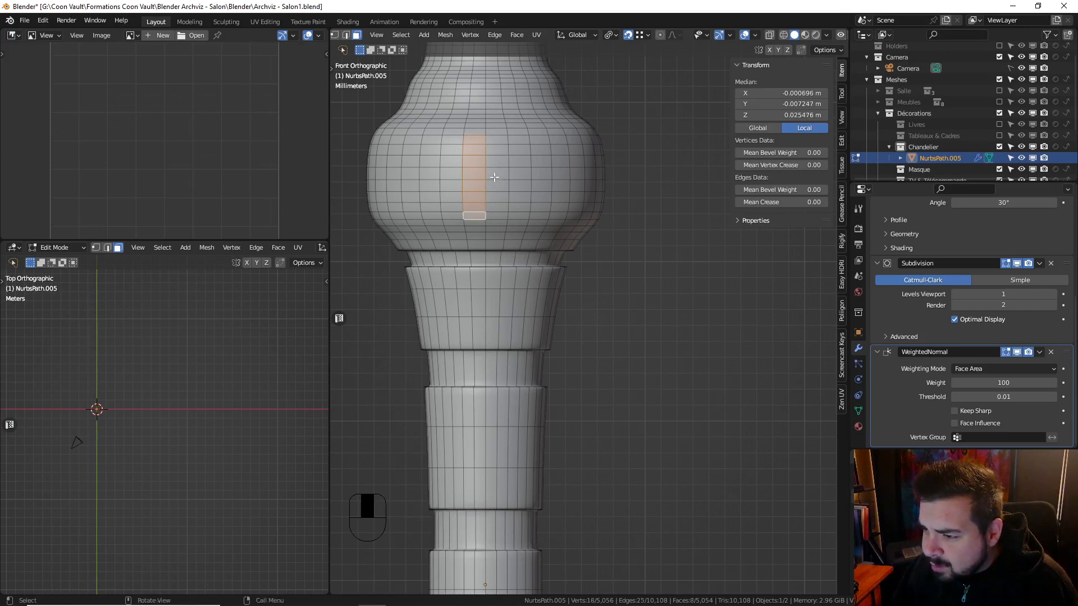
{"action": "left_click", "coordinate": [496, 140], "text": "shift"}
{"action": "left_click", "coordinate": [494, 217], "text": "ctrl"}
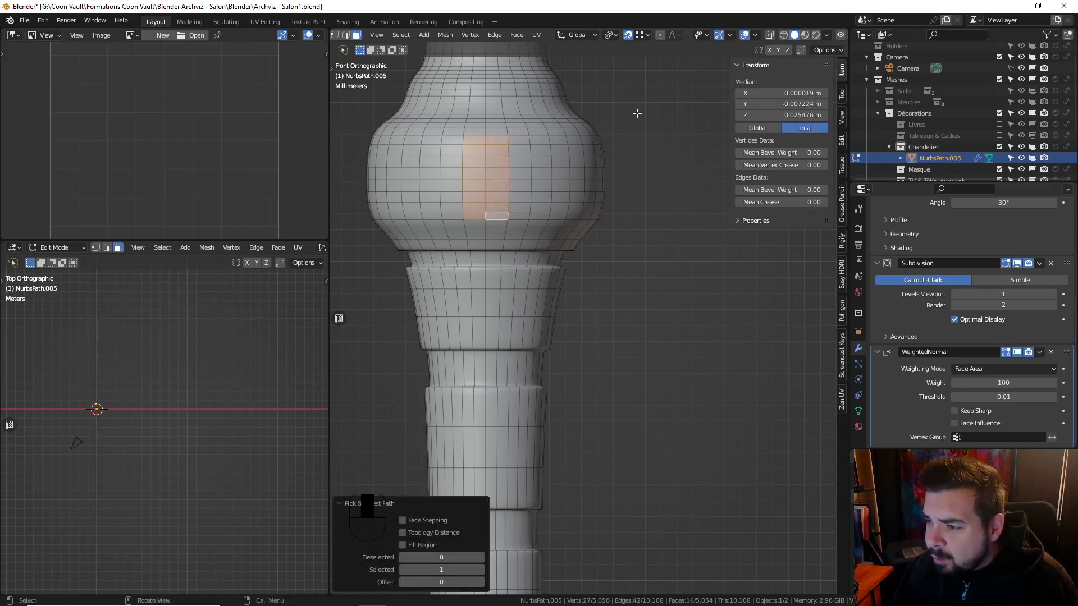
With X-ray and wireframe display on, circle-select through the bulb to add the matching patch on its back side
{"action": "left_click", "coordinate": [769, 35]}
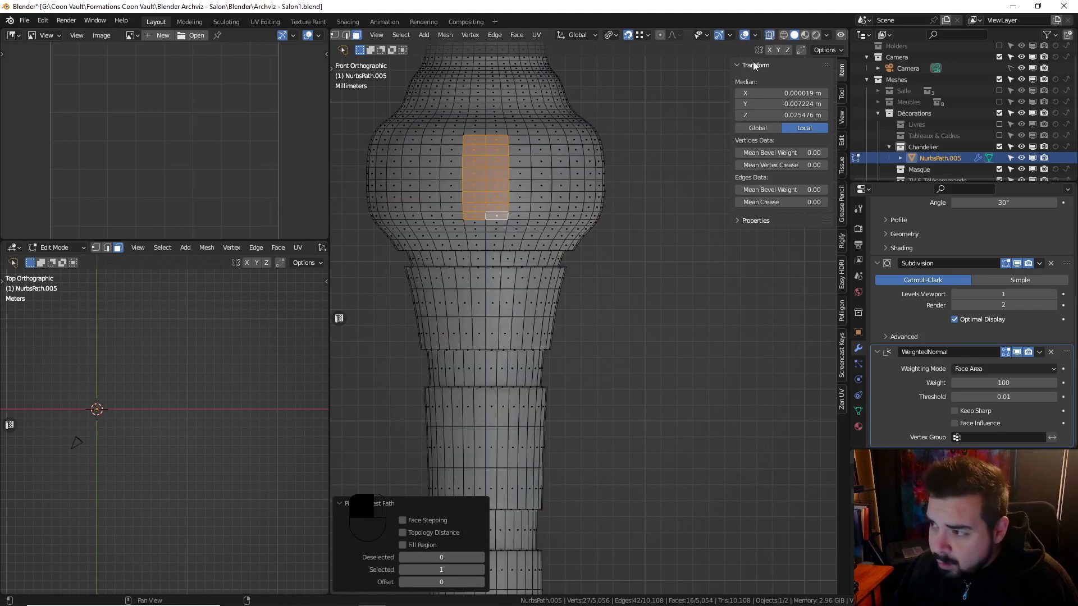
{"action": "left_click", "coordinate": [783, 35]}
{"action": "key", "text": "c"}
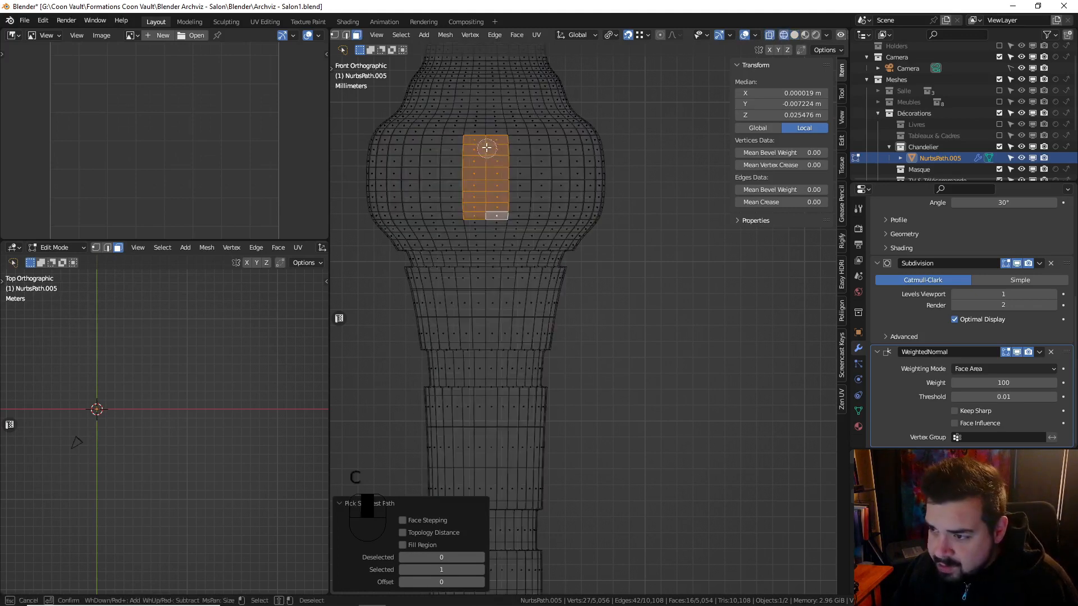
{"action": "mouse_move", "coordinate": [486, 149]}
{"action": "left_mouse_down"}
{"action": "mouse_move", "coordinate": [476, 149]}
{"action": "mouse_move", "coordinate": [477, 210]}
{"action": "mouse_move", "coordinate": [497, 210]}
{"action": "mouse_move", "coordinate": [492, 146]}
{"action": "left_mouse_up"}
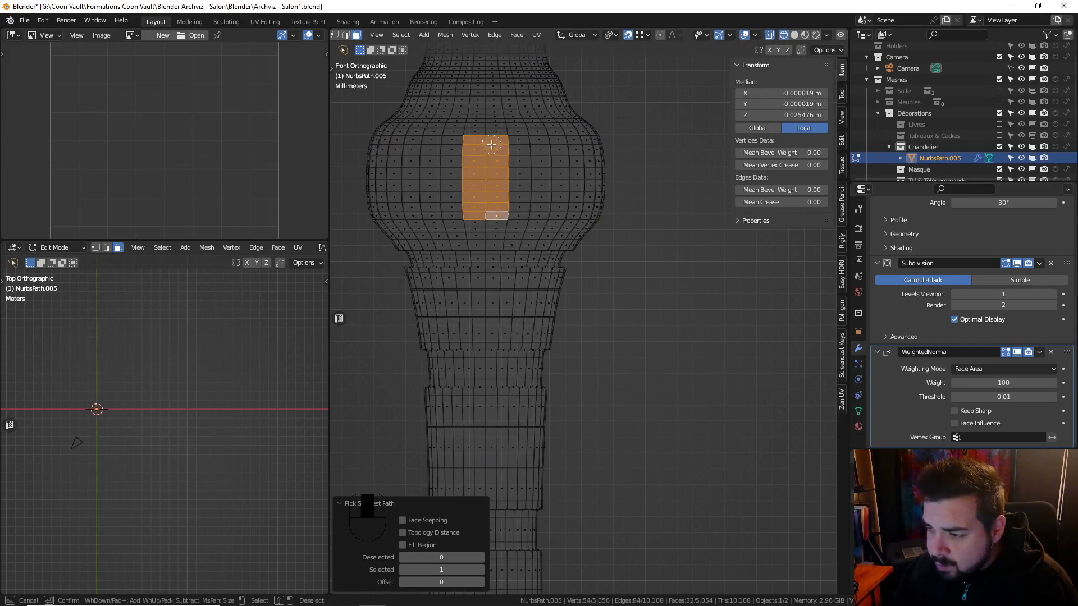
{"action": "right_click", "coordinate": [492, 145]}
From the right view, circle-select matching two-by-eight face patches on the two remaining sides of the bulb
{"action": "key", "text": "KP_3"}
{"action": "middle_click_drag", "start_coordinate": [584, 208], "coordinate": [220, 199], "text": "shift"}
{"action": "key", "text": "c"}
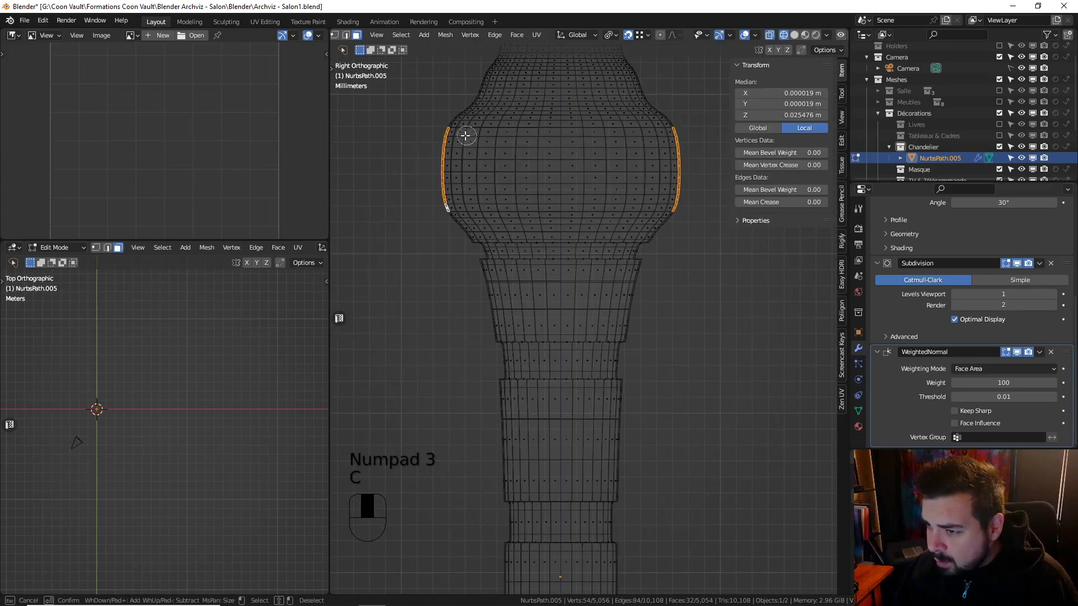
{"action": "mouse_move", "coordinate": [545, 138]}
{"action": "left_mouse_down"}
{"action": "mouse_move", "coordinate": [567, 142]}
{"action": "mouse_move", "coordinate": [565, 193]}
{"action": "left_mouse_up"}
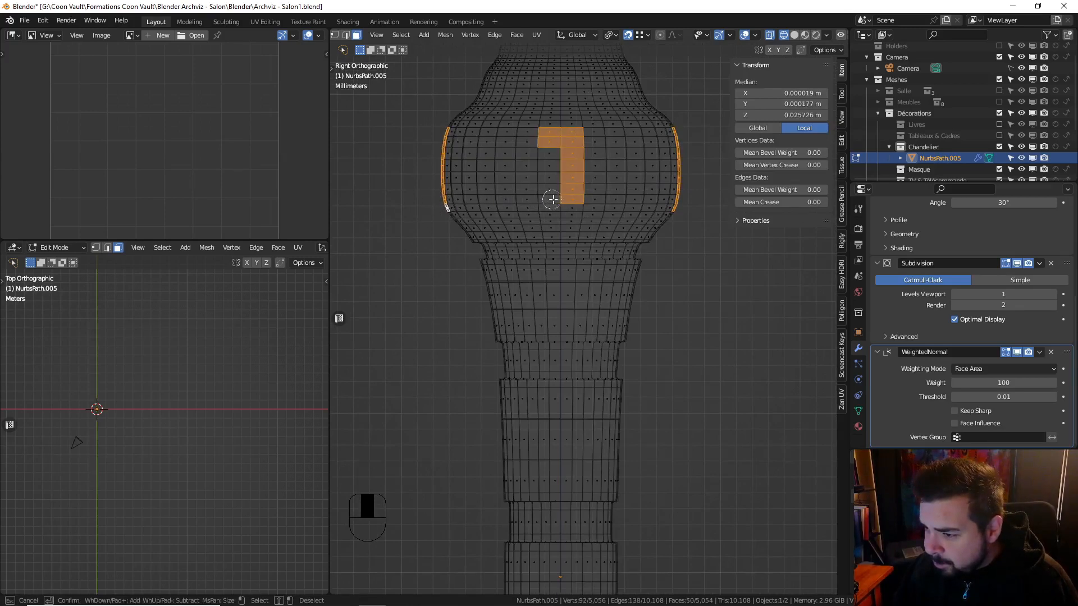
{"action": "left_click_drag", "start_coordinate": [566, 202], "coordinate": [555, 160]}
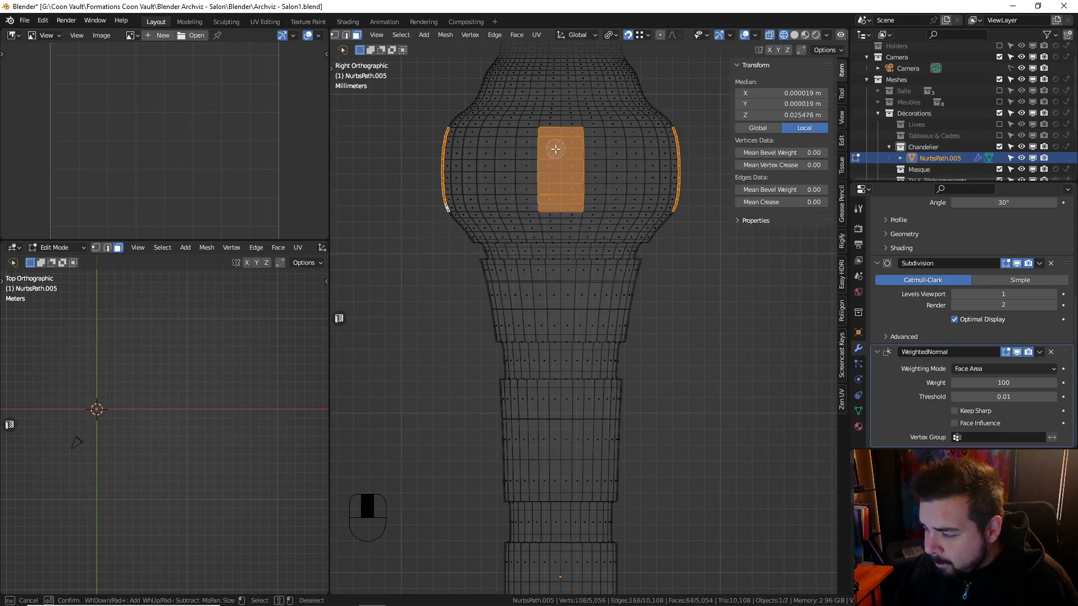
{"action": "right_click", "coordinate": [550, 161]}
{"action": "scroll", "coordinate": [527, 173], "scroll_direction": "down", "scroll_amount": 2}
{"action": "middle_click_drag", "start_coordinate": [529, 176], "coordinate": [611, 160]}
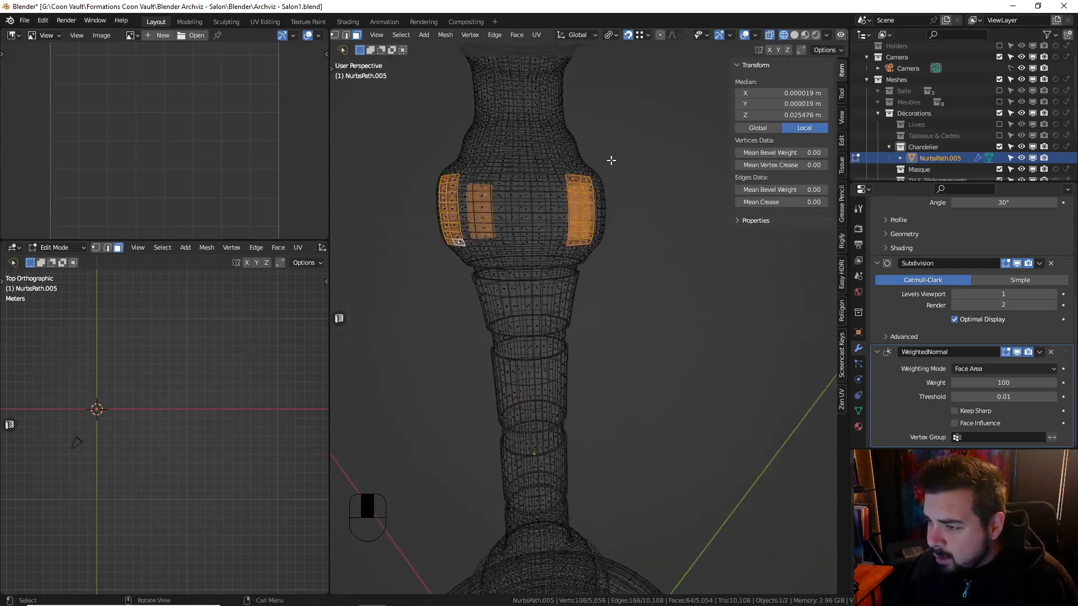
Restore solid display without X-ray and extrude the four selected bulb patches outward by -0.0005 m along their normals
{"action": "left_click", "coordinate": [791, 36]}
{"action": "left_click", "coordinate": [769, 35]}
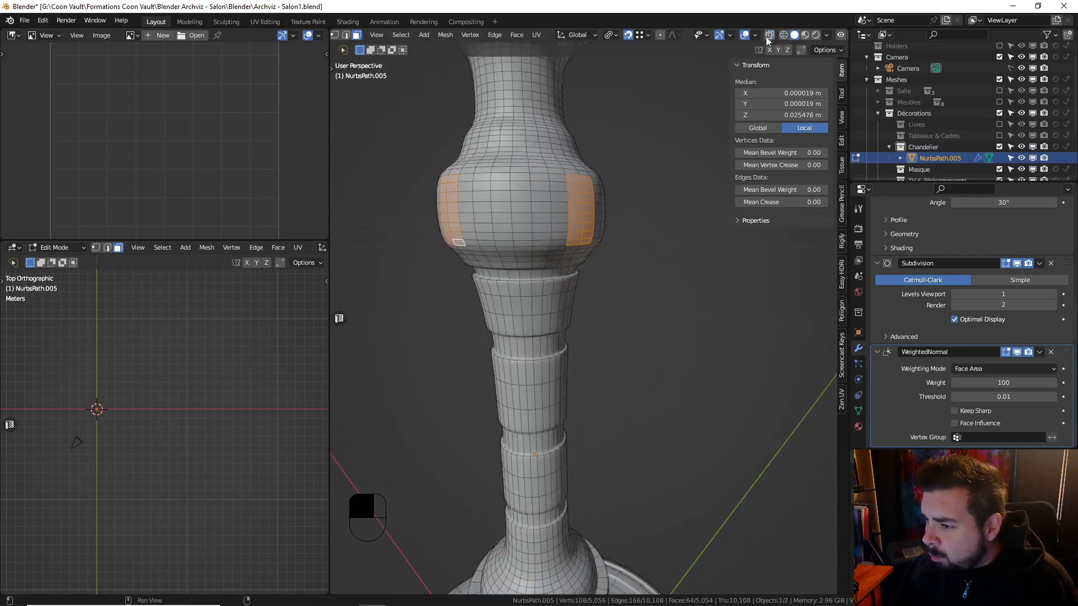
{"action": "key", "text": "e"}
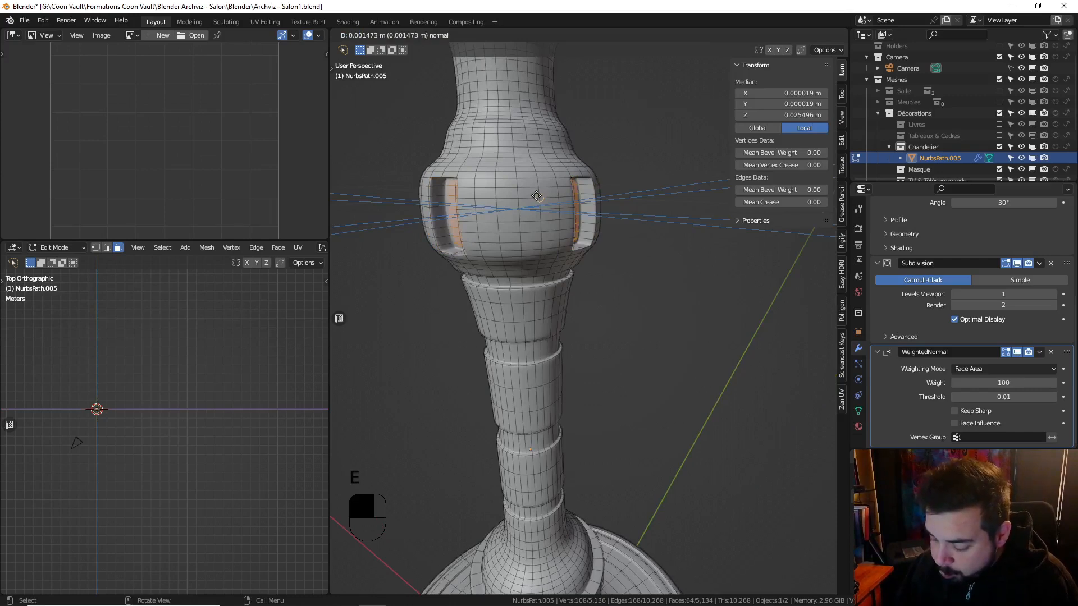
{"action": "type", "text": "0.0005"}
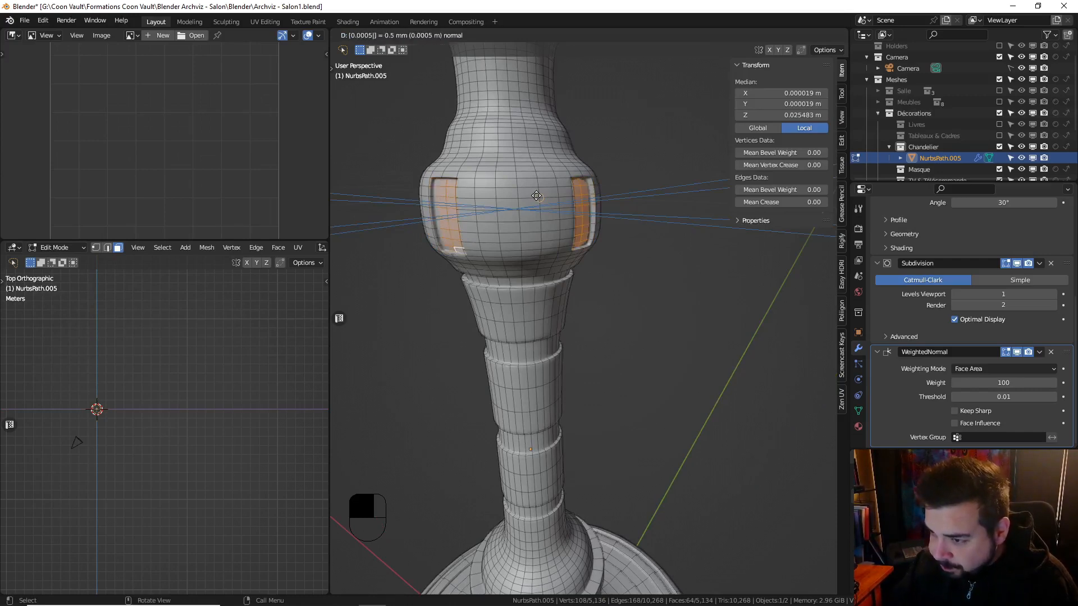
{"action": "key", "text": "Return"}
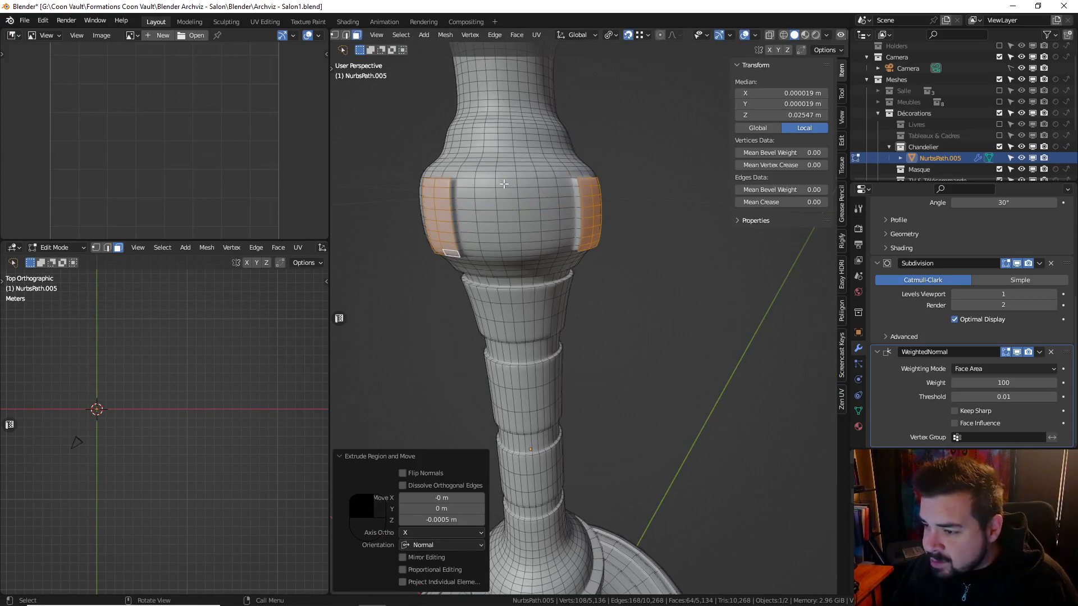
Select two-column face patches in two of the gaps between the raised bulb panels, matching the panels' height
{"action": "left_click", "coordinate": [526, 183], "text": "ctrl"}
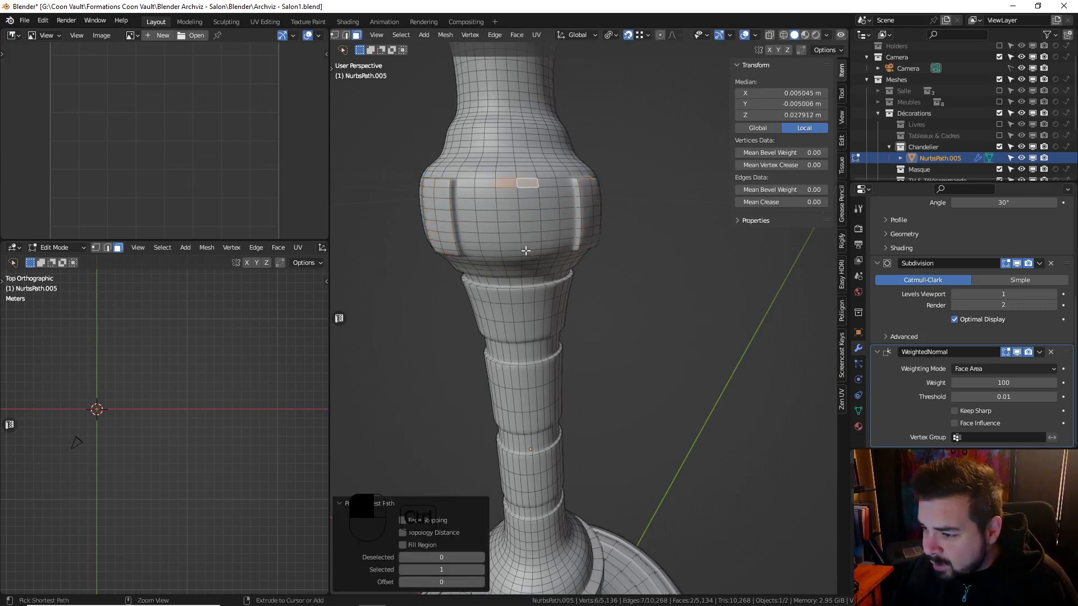
{"action": "left_click", "coordinate": [530, 252], "text": "ctrl"}
{"action": "left_click", "coordinate": [510, 249], "text": "ctrl"}
{"action": "left_click", "coordinate": [506, 193], "text": "ctrl"}
{"action": "middle_click_drag", "start_coordinate": [630, 206], "coordinate": [494, 216]}
{"action": "left_click", "coordinate": [618, 185], "text": "shift"}
{"action": "left_click", "coordinate": [619, 242], "text": "ctrl"}
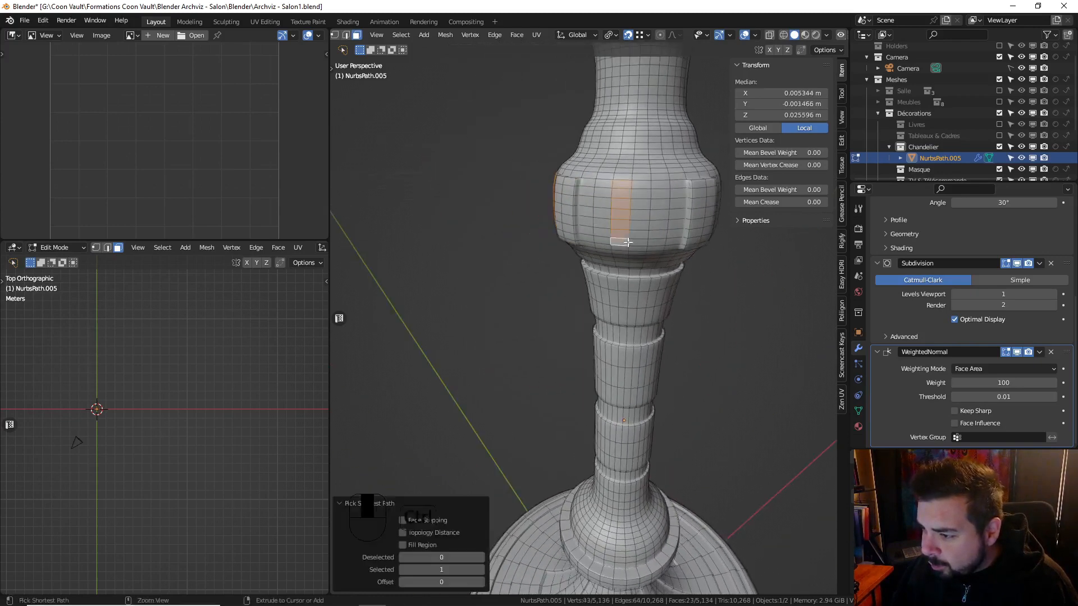
{"action": "left_click", "coordinate": [636, 243], "text": "shift"}
{"action": "left_click", "coordinate": [643, 186], "text": "ctrl"}
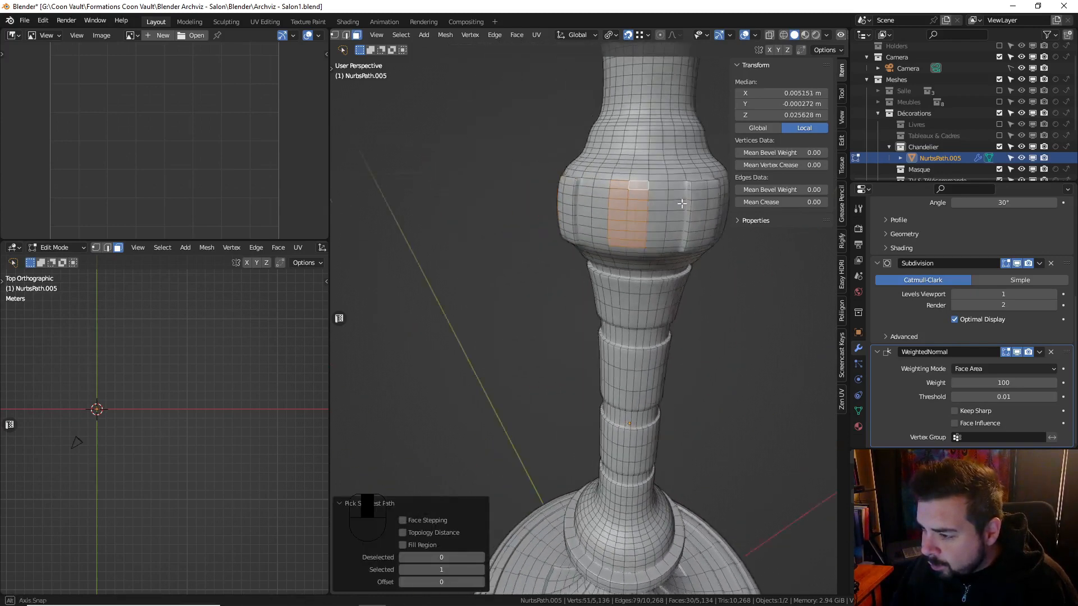
Add matching two-column face patches in the remaining two gaps around the bulb to the selection
{"action": "middle_click_drag", "start_coordinate": [643, 186], "coordinate": [607, 206]}
{"action": "left_click", "coordinate": [687, 206], "text": "shift"}
{"action": "middle_click_drag", "start_coordinate": [687, 207], "coordinate": [612, 161], "text": "shift"}
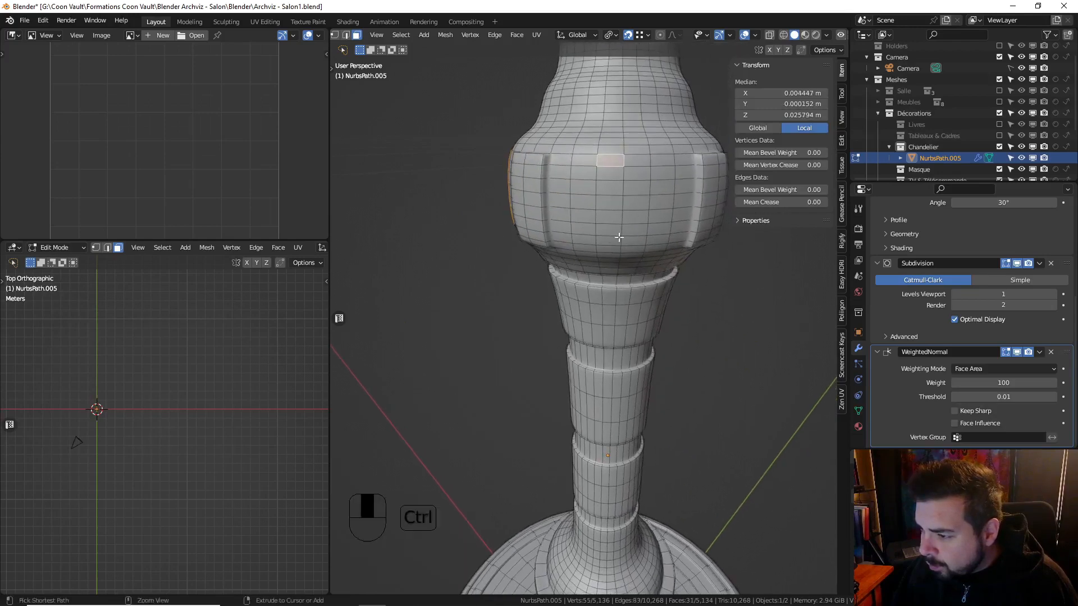
{"action": "left_click", "coordinate": [609, 243], "text": "ctrl"}
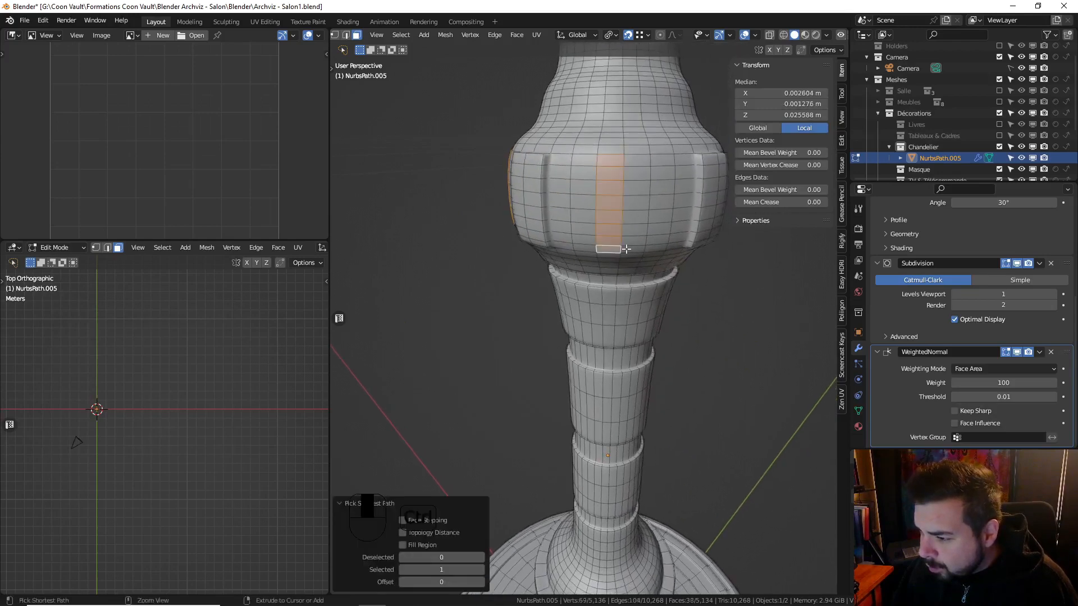
{"action": "left_click", "coordinate": [634, 248], "text": "shift"}
{"action": "left_click", "coordinate": [637, 161], "text": "ctrl"}
{"action": "middle_click_drag", "start_coordinate": [648, 183], "coordinate": [595, 193]}
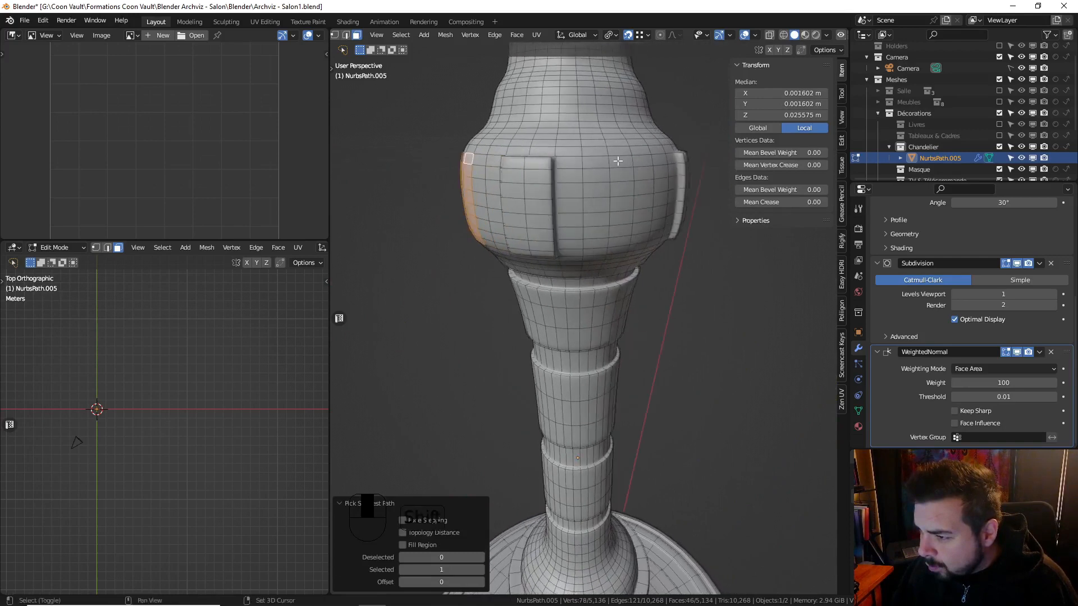
{"action": "left_click", "coordinate": [619, 249], "text": "ctrl"}
{"action": "middle_click_drag", "start_coordinate": [619, 250], "coordinate": [606, 233]}
{"action": "left_click", "coordinate": [589, 235], "text": "shift"}
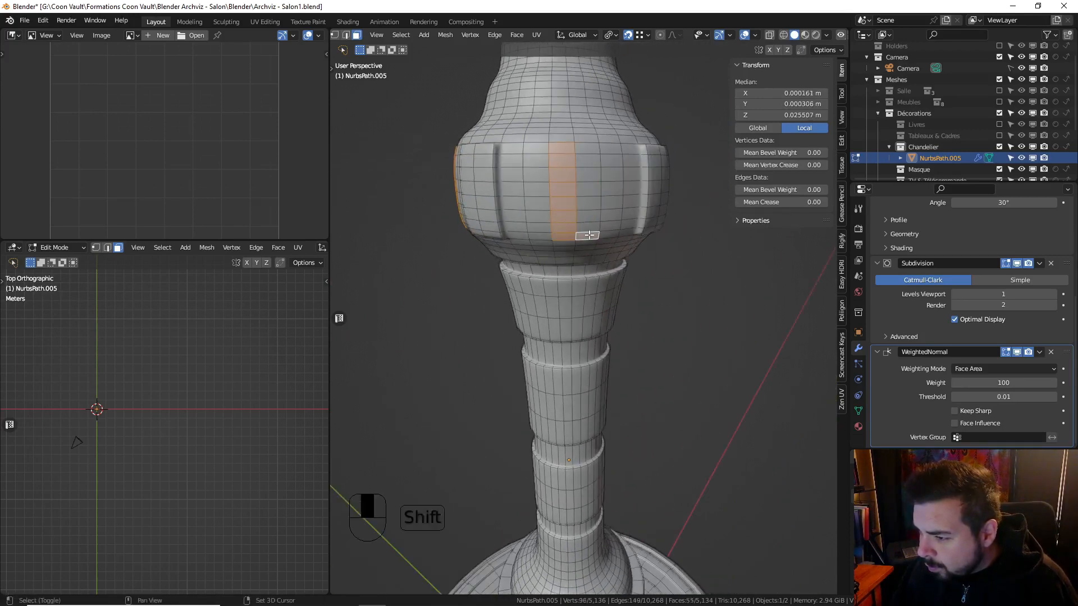
{"action": "left_click", "coordinate": [591, 149], "text": "ctrl"}
Extrude the four selected gap patches inward by 0.0005 m along their normals and check the recesses in Object Mode
{"action": "middle_click_drag", "start_coordinate": [632, 171], "coordinate": [650, 202]}
{"action": "type", "text": "e"}
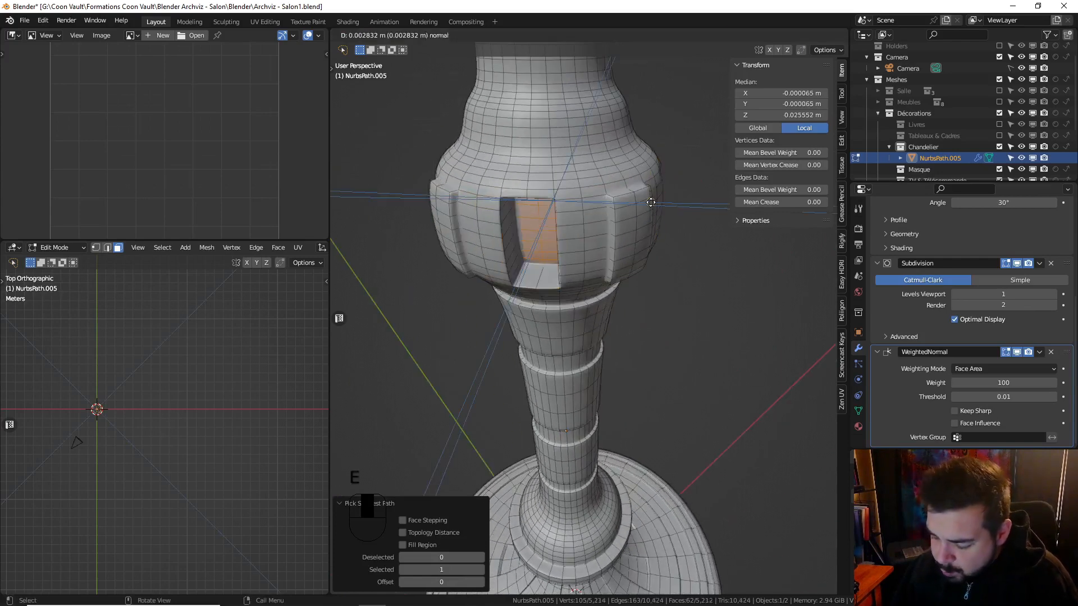
{"action": "type", "text": "0.005"}
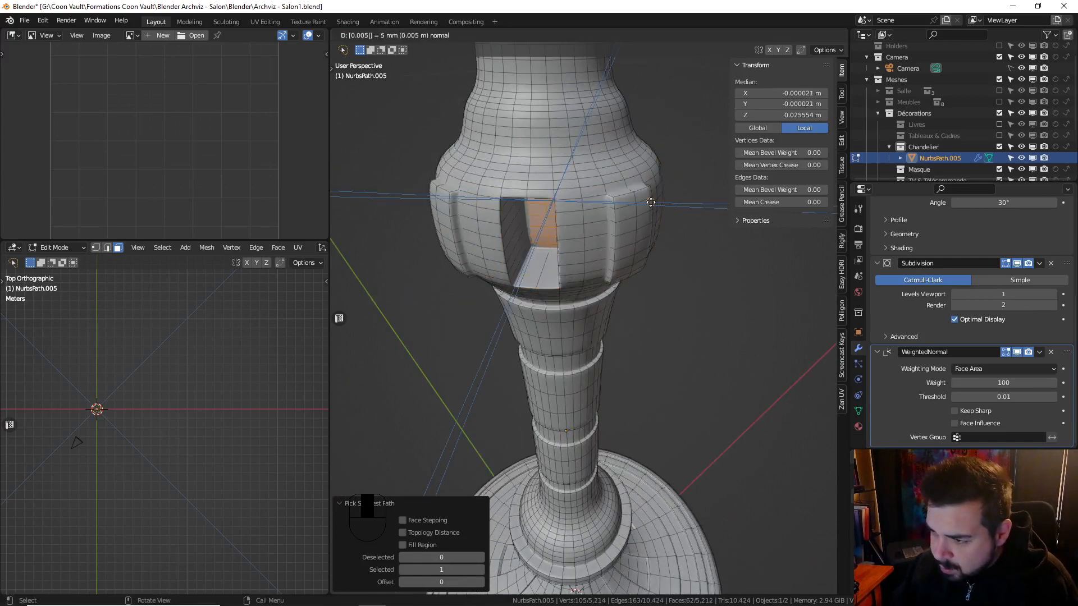
{"action": "key", "text": "BackSpace"}
{"action": "key", "text": "BackSpace"}
{"action": "key", "text": "BackSpace"}
{"action": "key", "text": "BackSpace"}
{"action": "key", "text": "BackSpace"}
{"action": "key", "text": "BackSpace"}
{"action": "key", "text": "BackSpace"}
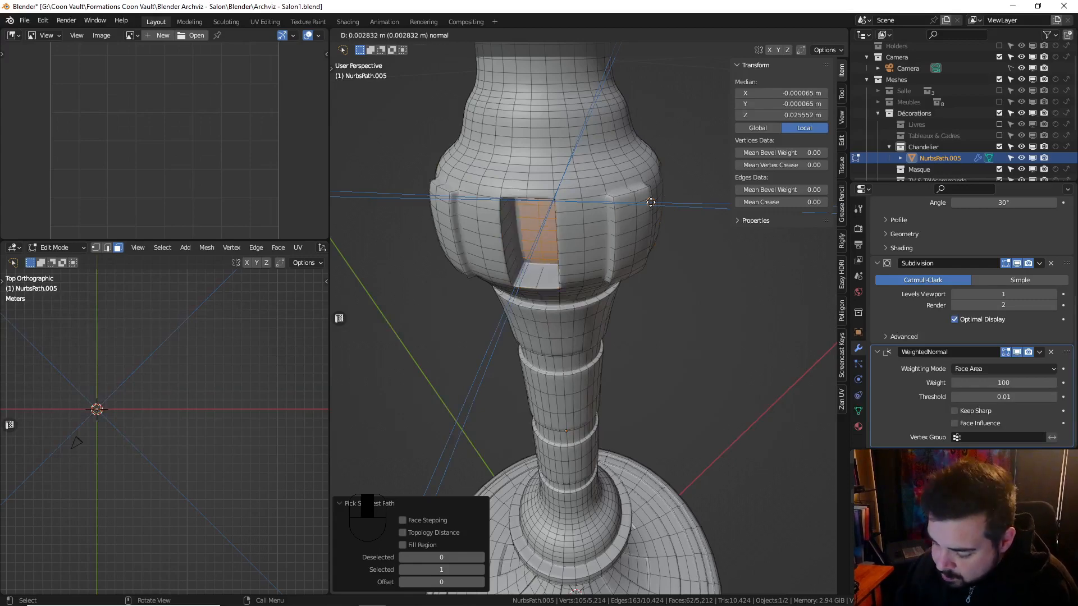
{"action": "type", "text": "0.000"}
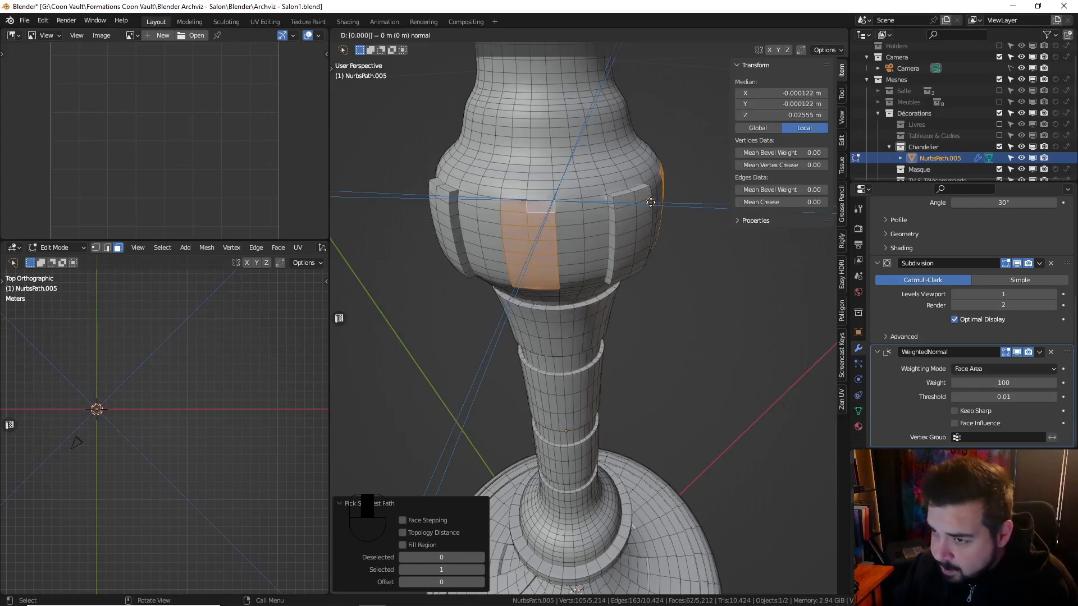
{"action": "type", "text": "5"}
{"action": "key", "text": "Return"}
{"action": "middle_click_drag", "start_coordinate": [552, 192], "coordinate": [575, 231]}
{"action": "key", "text": "Tab"}
{"action": "key", "text": "Tab"}
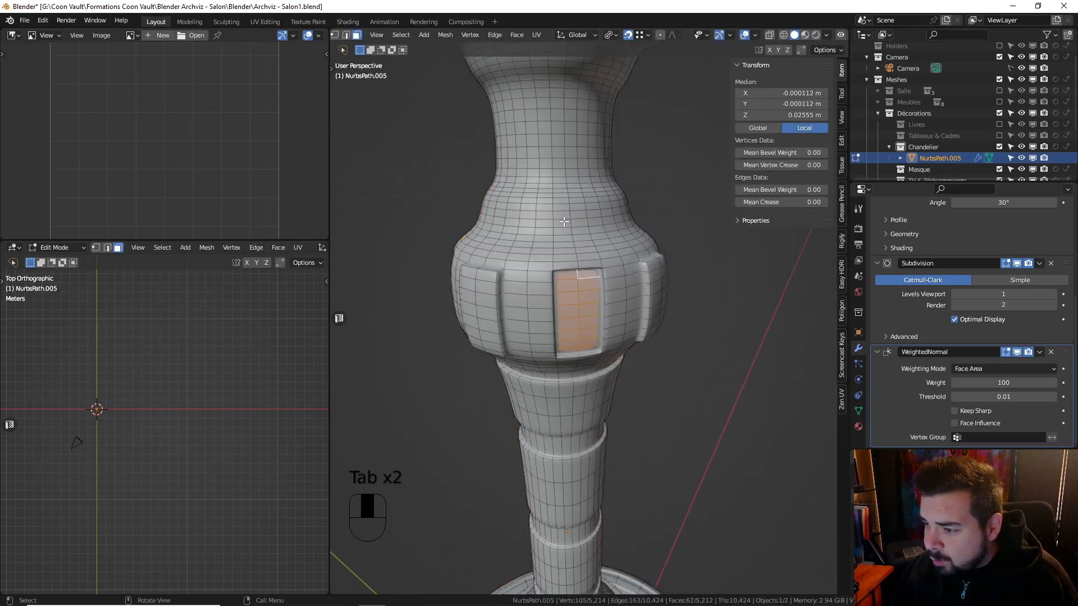
Extrude three horizontal face loops above the bulb and scale them by 1.2 with Z locked to form protruding rings
{"action": "left_click", "coordinate": [570, 220], "text": "alt+shift"}
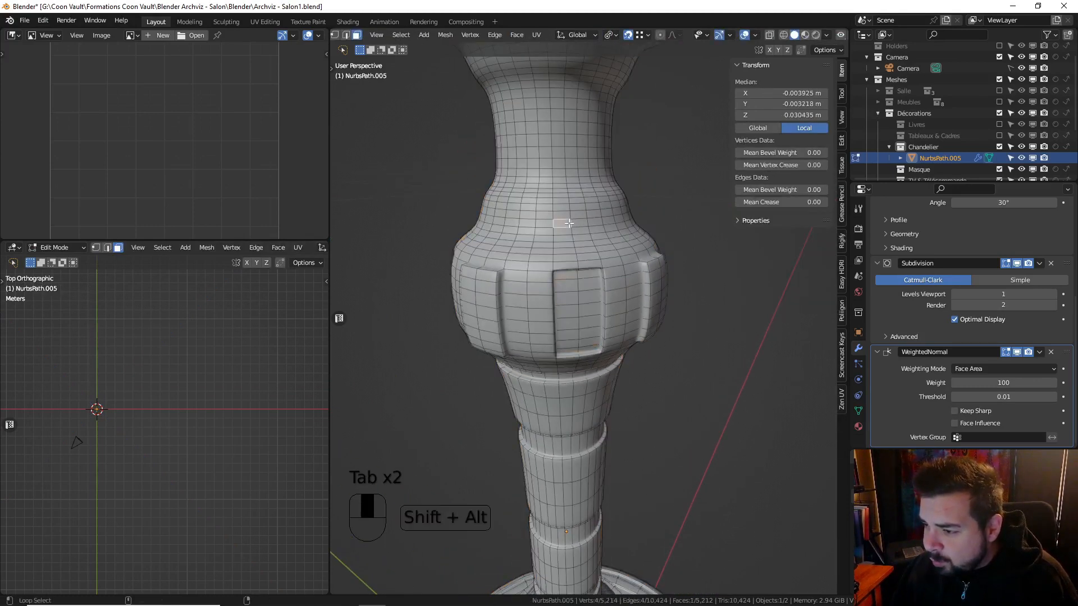
{"action": "left_click", "coordinate": [569, 152], "text": "alt+shift"}
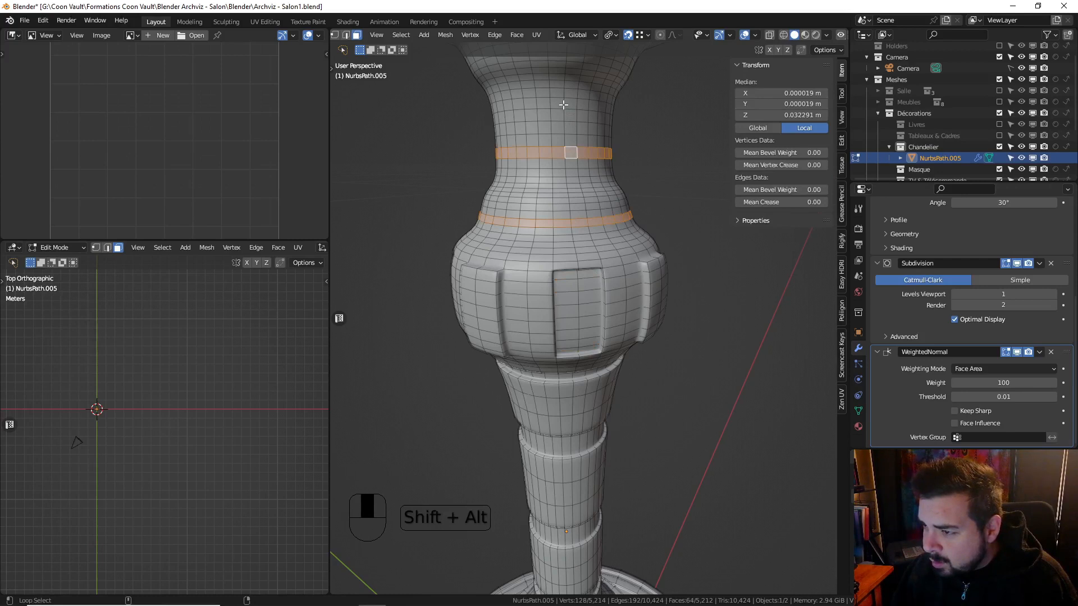
{"action": "left_click", "coordinate": [563, 104], "text": "alt+shift"}
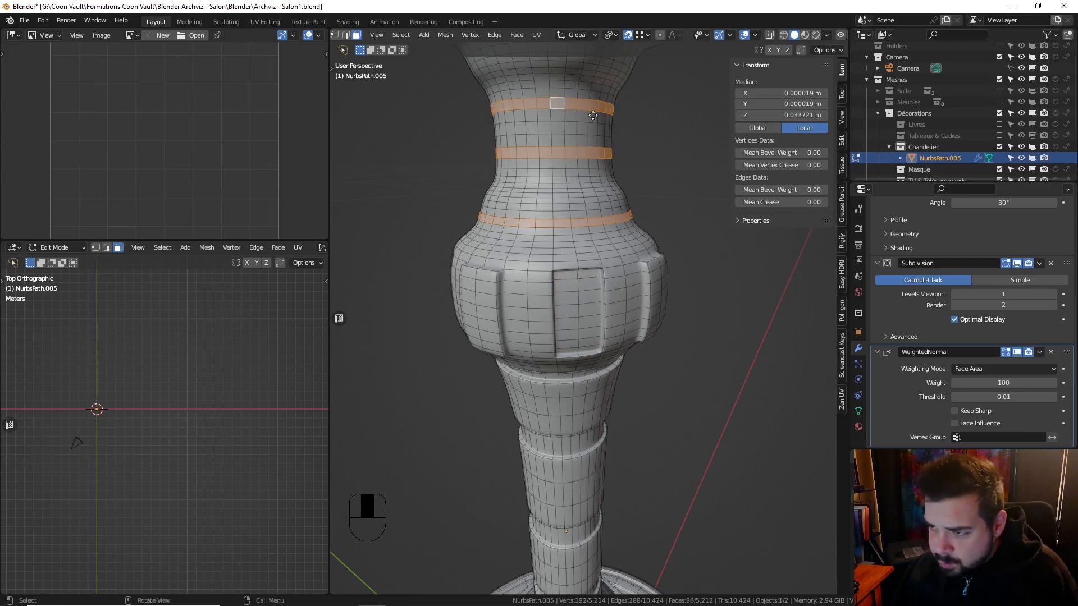
{"action": "key", "text": "e"}
{"action": "left_click", "coordinate": [593, 112]}
{"action": "key", "text": "s"}
{"action": "key", "text": "shift+z"}
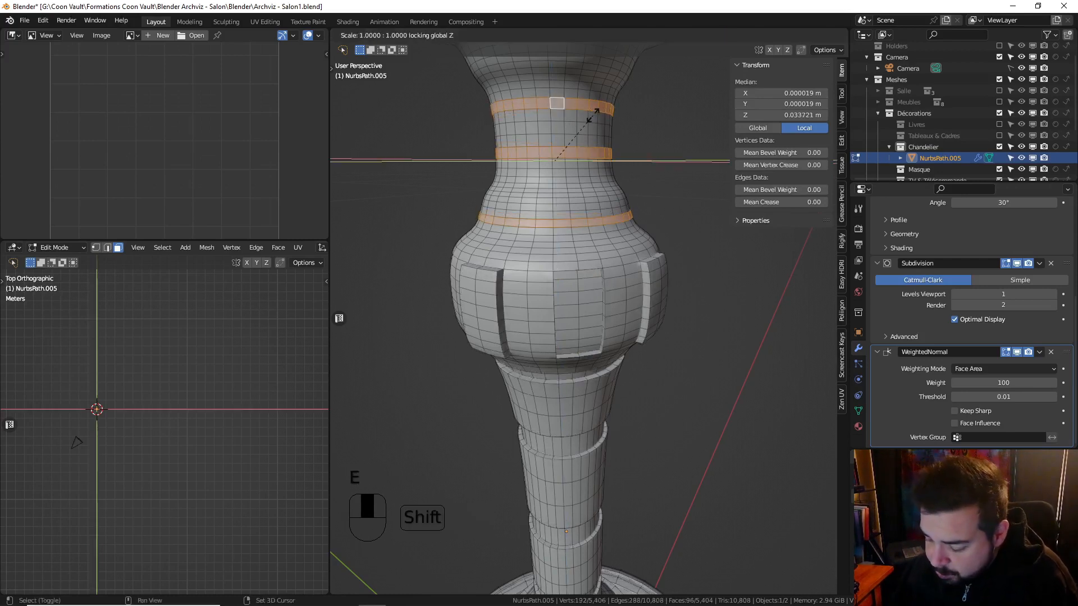
{"action": "type", "text": "1.2"}
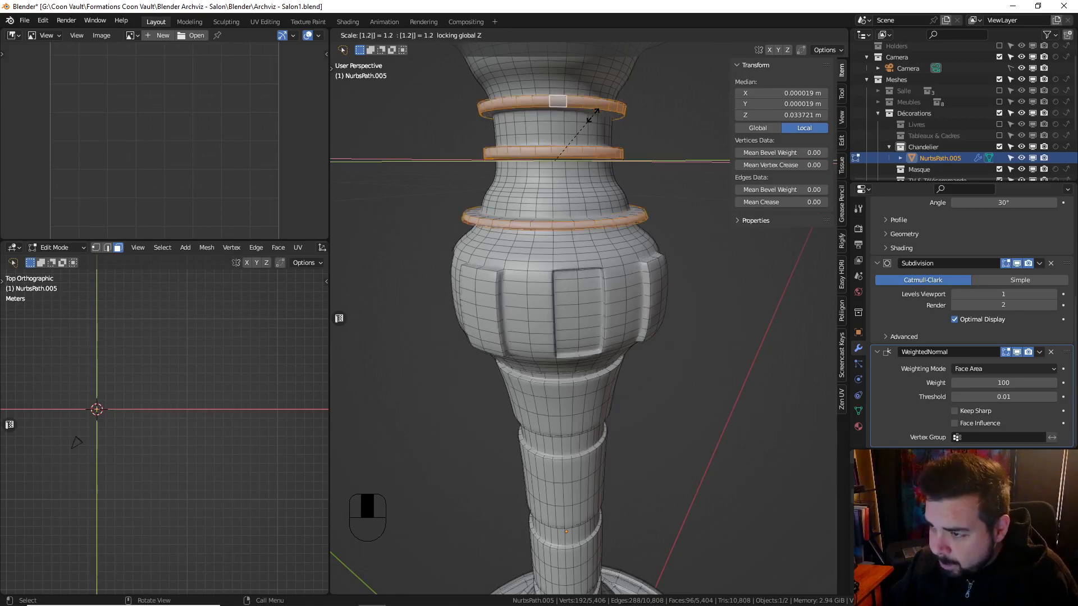
{"action": "key", "text": "Return"}
{"action": "key", "text": "Tab"}
{"action": "scroll", "coordinate": [598, 174], "scroll_direction": "down", "scroll_amount": 5}
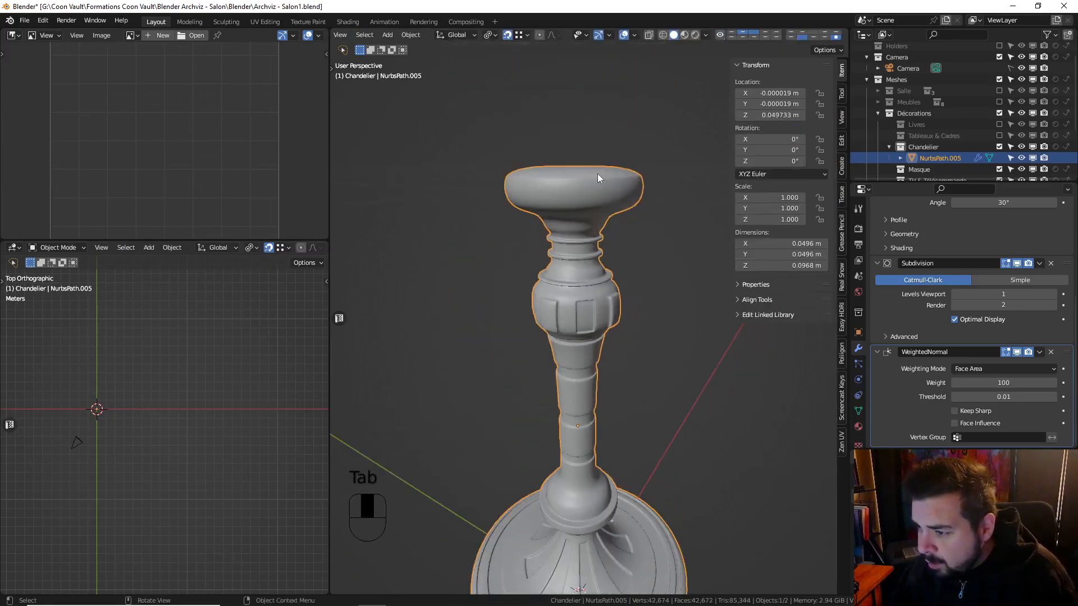
Return to Edit Mode with the candlestick's top cup framed
{"action": "middle_click_drag", "start_coordinate": [597, 174], "coordinate": [596, 214], "text": "shift"}
{"action": "scroll", "coordinate": [597, 214], "scroll_direction": "up", "scroll_amount": 3}
{"action": "key", "text": "Tab"}
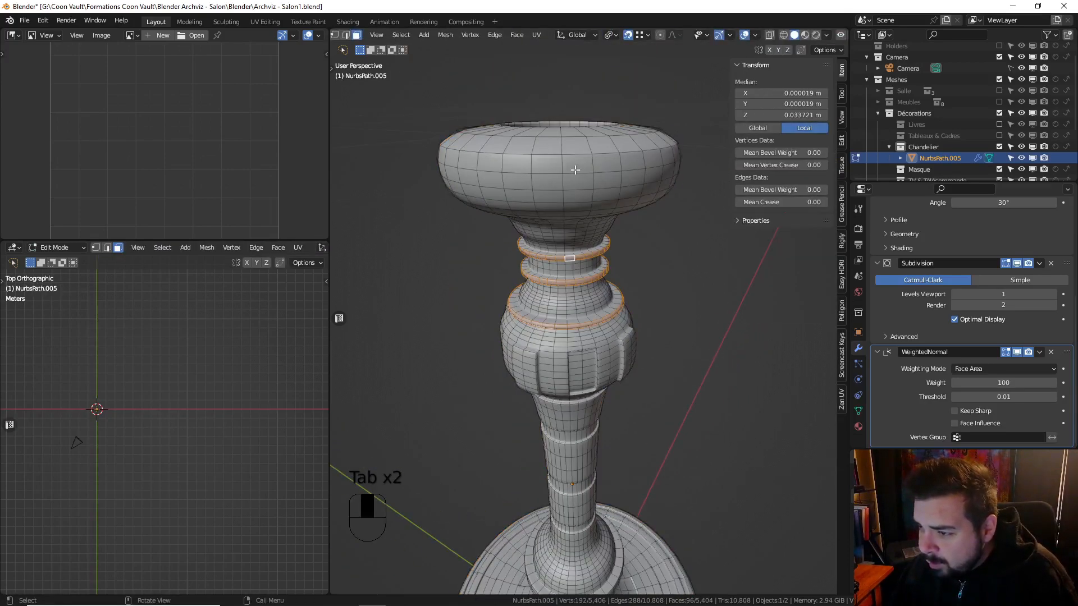
Extrude the face loop around the middle of the candlestick's top cup outward, scaling it by 1.2 in X and Y only
{"action": "left_click", "coordinate": [561, 162]}
{"action": "left_click", "coordinate": [566, 181]}
{"action": "left_click", "coordinate": [564, 182], "text": "alt+shift"}
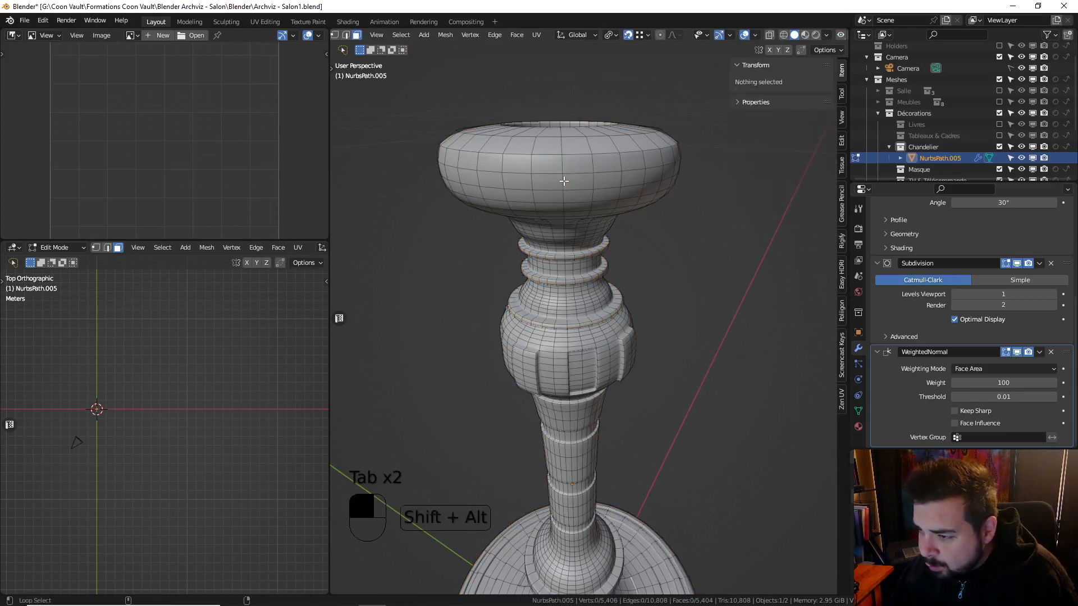
{"action": "left_click", "coordinate": [564, 182], "text": "alt+shift"}
{"action": "key", "text": "e"}
{"action": "key", "text": "s"}
{"action": "key", "text": "shift+z"}
{"action": "type", "text": "1.2"}
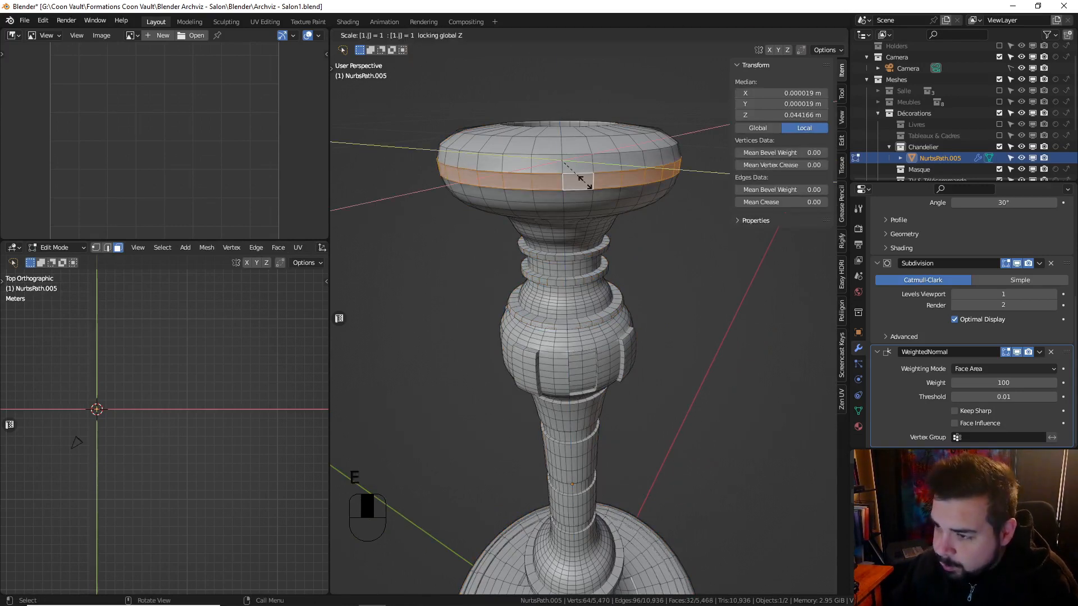
{"action": "key", "text": "Return"}
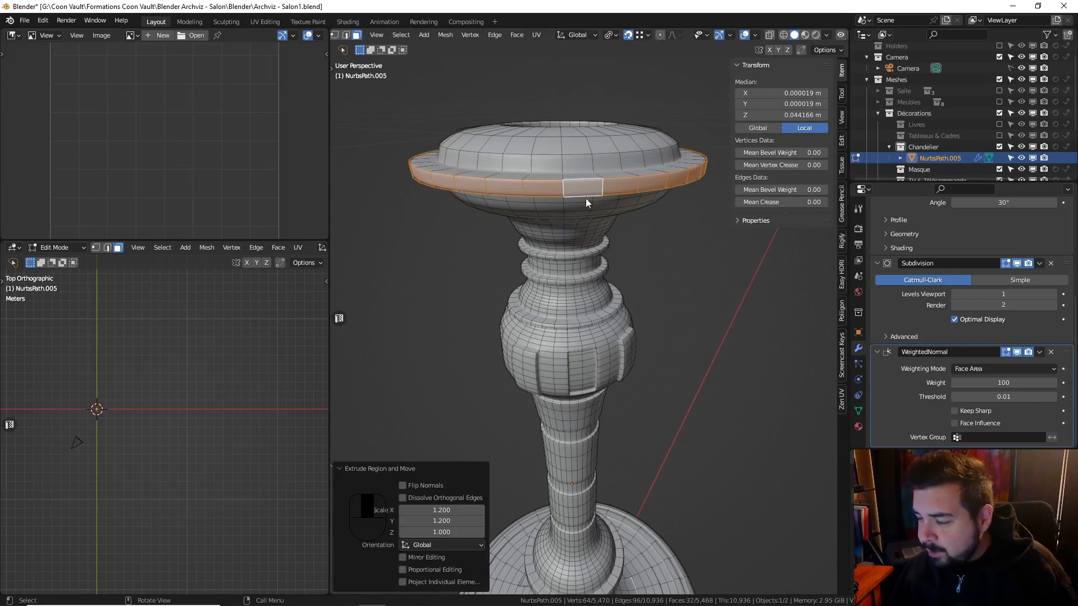
{"action": "key", "text": "Tab"}
{"action": "scroll", "coordinate": [587, 298], "scroll_direction": "down", "scroll_amount": 8}
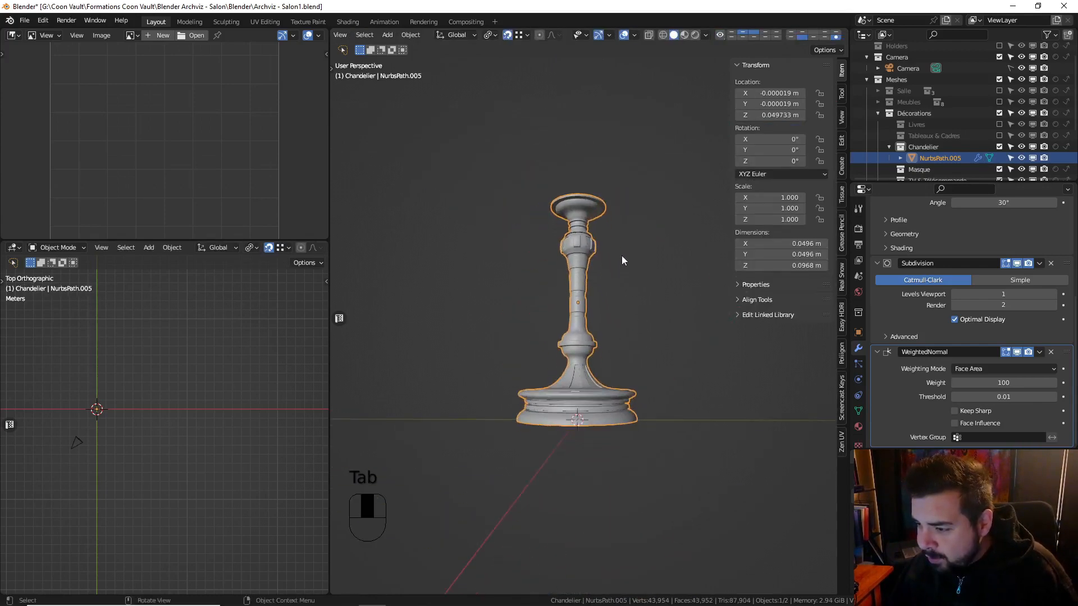
{"action": "middle_click_drag", "start_coordinate": [621, 260], "coordinate": [599, 349]}
{"action": "scroll", "coordinate": [600, 348], "scroll_direction": "up", "scroll_amount": 5}
{"action": "scroll", "coordinate": [580, 262], "scroll_direction": "down", "scroll_amount": 2}
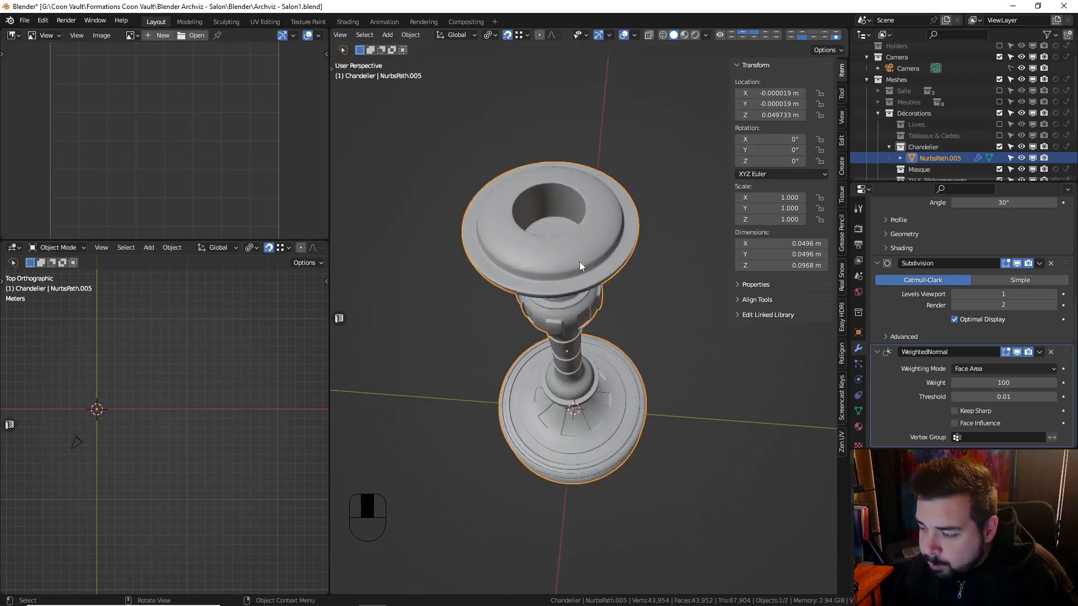
Select the four central faces on the floor of the cup's socket and snap the 3D cursor to them
{"action": "key", "text": "Tab"}
{"action": "middle_click_drag", "start_coordinate": [580, 261], "coordinate": [554, 349]}
{"action": "scroll", "coordinate": [554, 349], "scroll_direction": "up", "scroll_amount": 3}
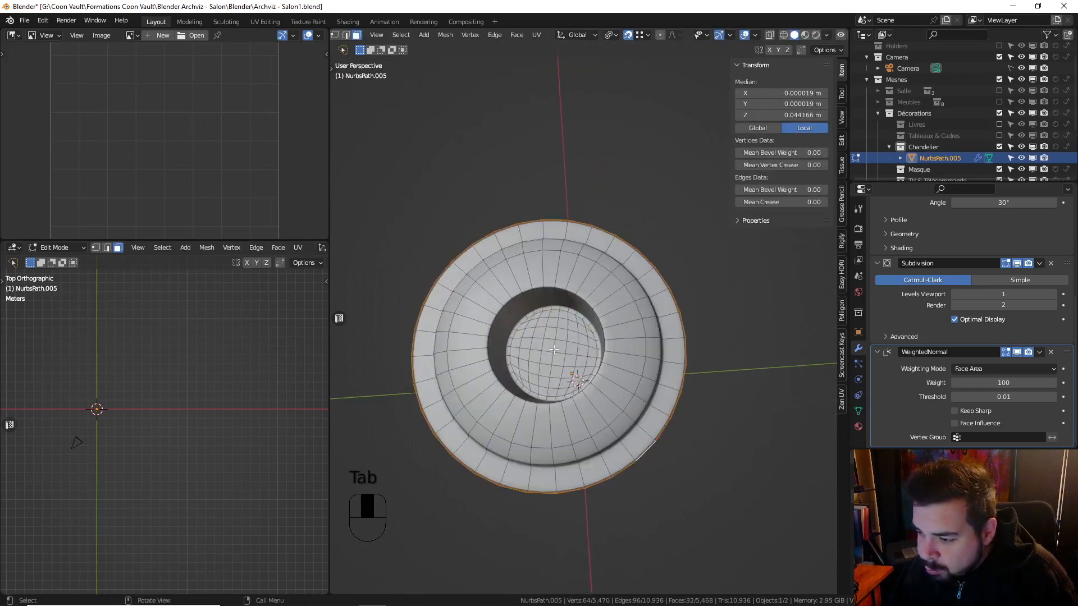
{"action": "left_click", "coordinate": [559, 346]}
{"action": "left_click", "coordinate": [548, 346], "text": "shift"}
{"action": "left_click", "coordinate": [558, 360], "text": "shift"}
{"action": "left_click", "coordinate": [547, 358], "text": "shift"}
{"action": "middle_click_drag", "start_coordinate": [621, 315], "coordinate": [625, 294]}
{"action": "key", "text": "shift+s"}
{"action": "left_click", "coordinate": [618, 350]}
Add a mesh cylinder at the 3D cursor and scale it by 0.1 three times
{"action": "key", "text": "Tab"}
{"action": "key", "text": "shift+a"}
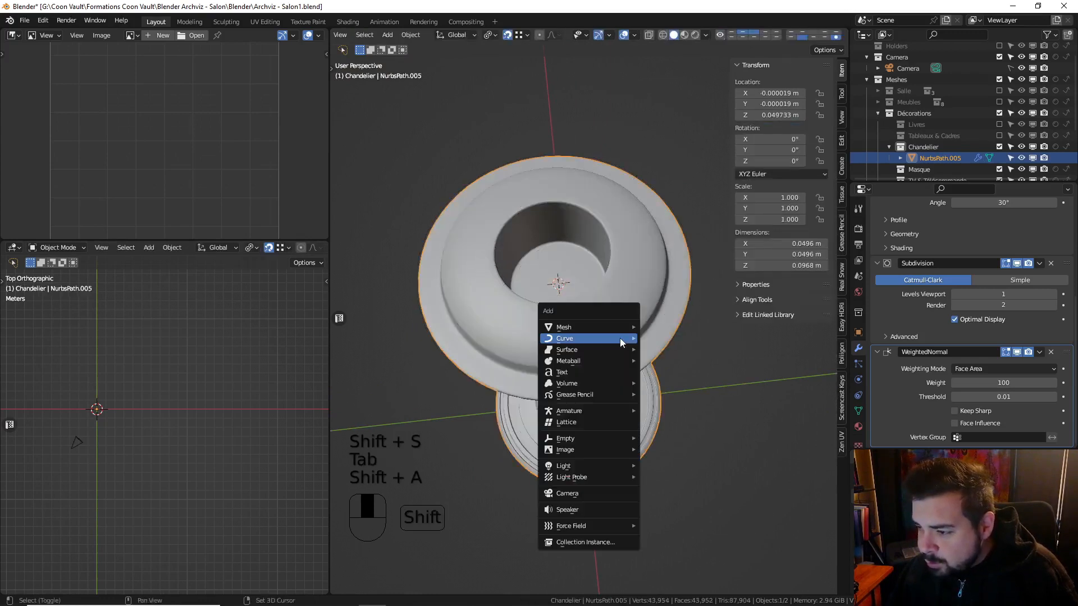
{"action": "mouse_move", "coordinate": [615, 326]}
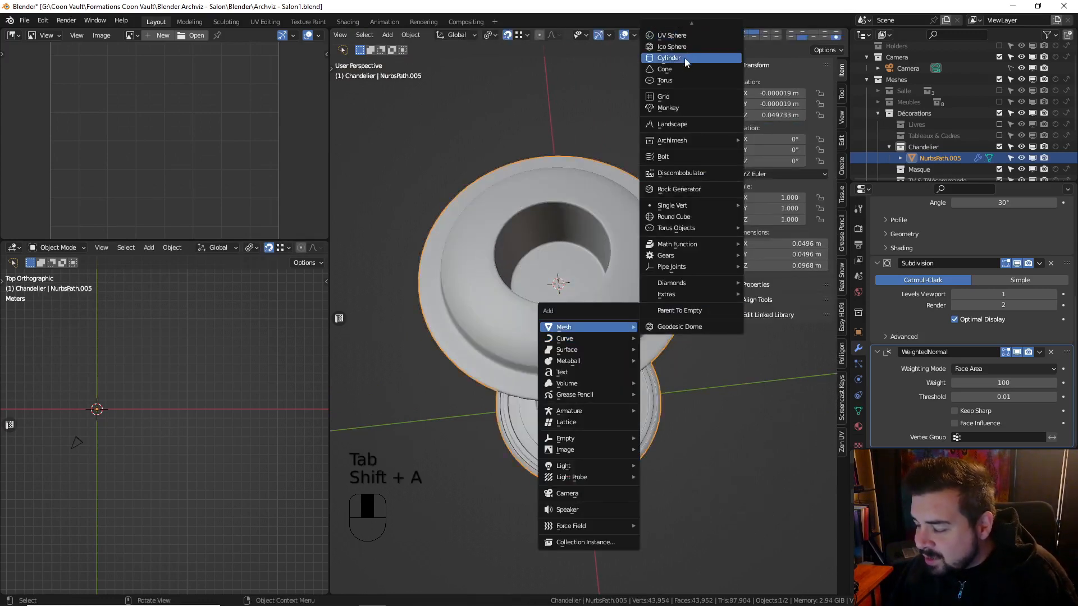
{"action": "left_click", "coordinate": [685, 59]}
{"action": "key", "text": "s"}
{"action": "type", "text": "1"}
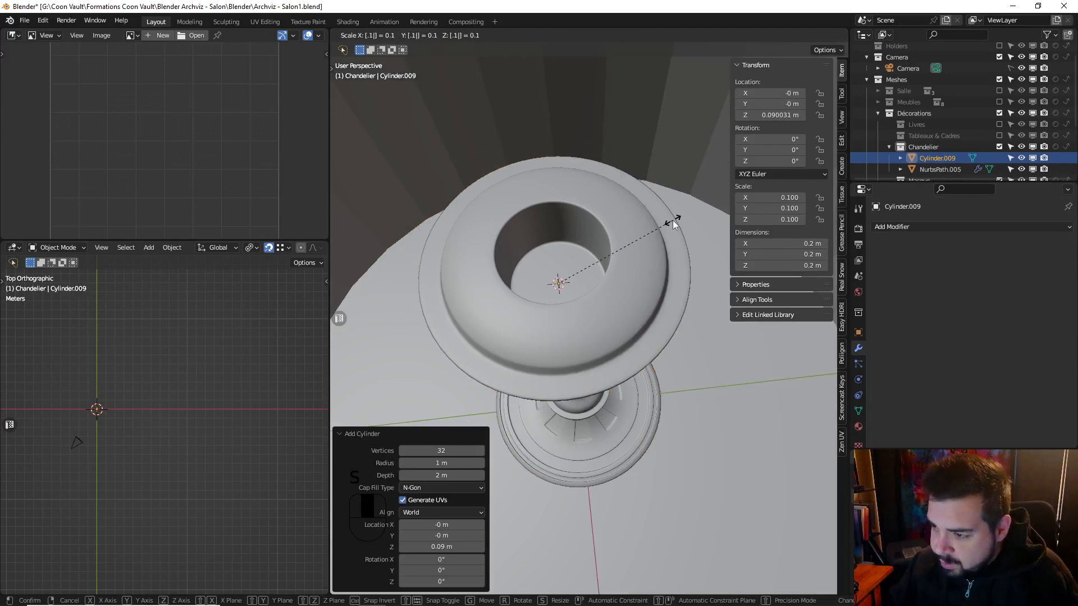
{"action": "key", "text": "Return"}
{"action": "type", "text": "s.1"}
{"action": "key", "text": "Return"}
{"action": "type", "text": "s.1"}
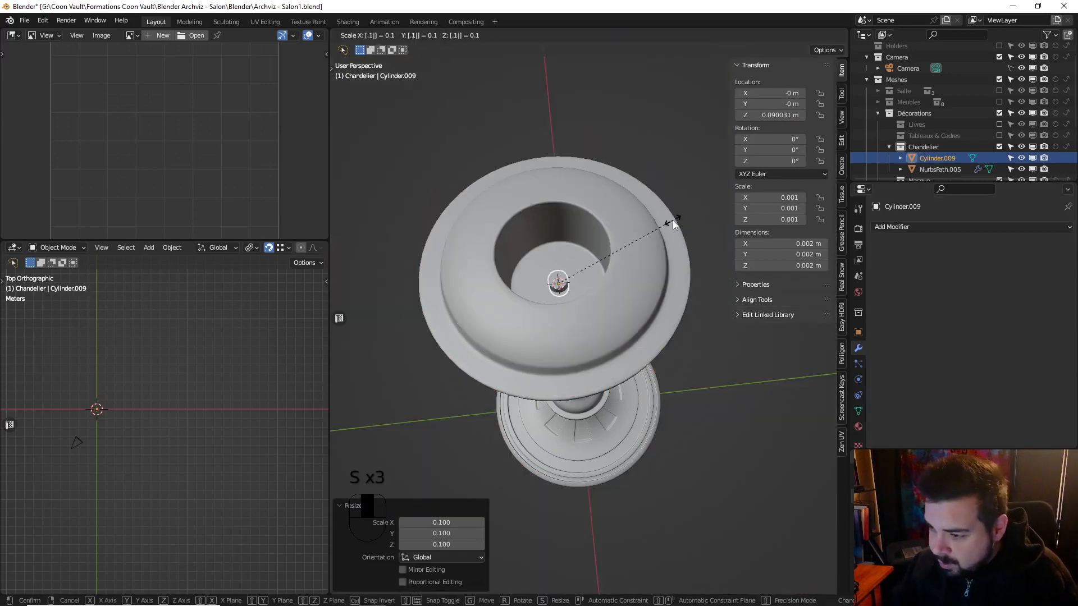
{"action": "key", "text": "Return"}
With Face Project snapping, raise the cylinder 0.001 m along Z onto the socket floor and set its origin to the 3D cursor
{"action": "left_click", "coordinate": [523, 33]}
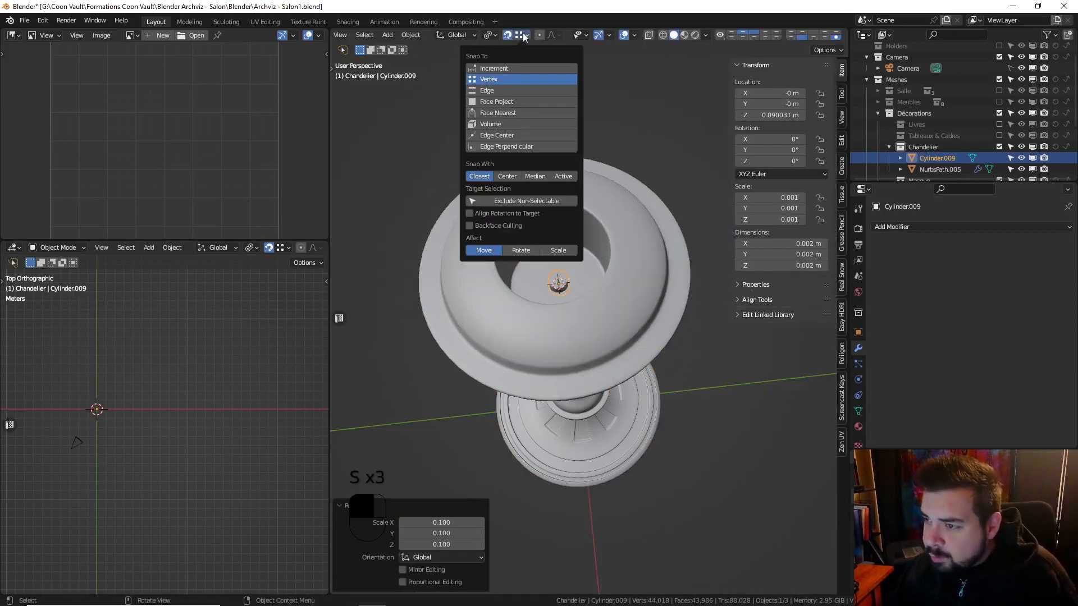
{"action": "left_click", "coordinate": [501, 101]}
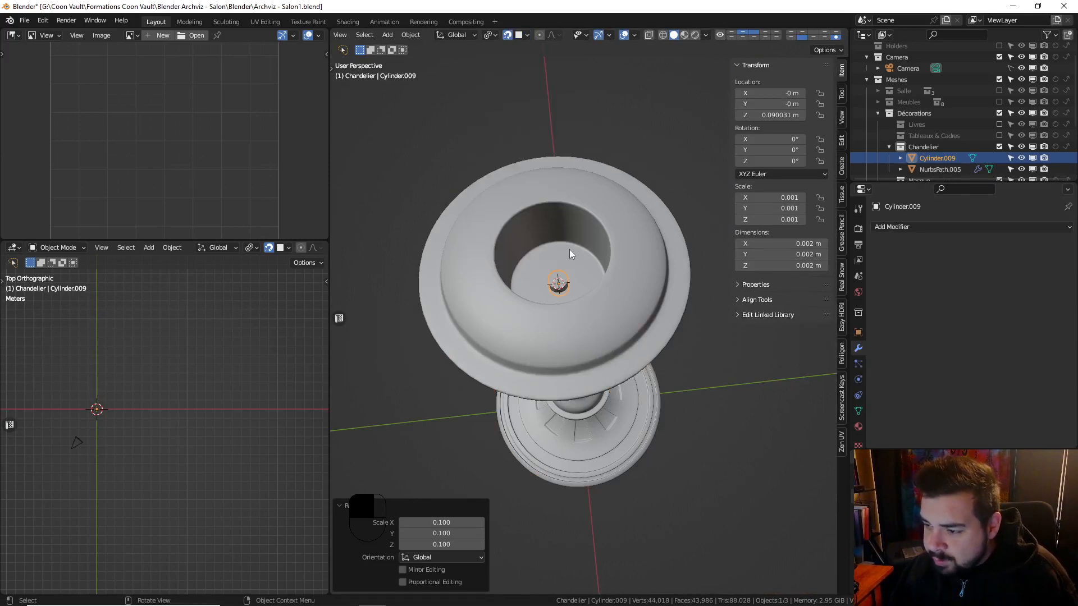
{"action": "key", "text": "g"}
{"action": "key", "text": "z"}
{"action": "left_click", "coordinate": [568, 263]}
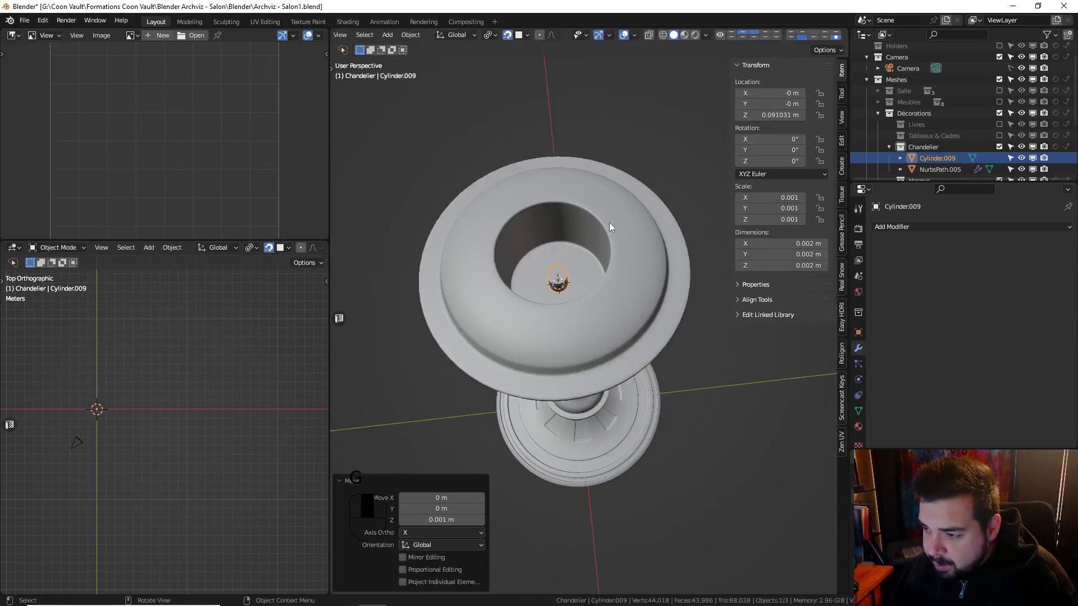
{"action": "key", "text": "q"}
{"action": "left_click", "coordinate": [602, 234]}
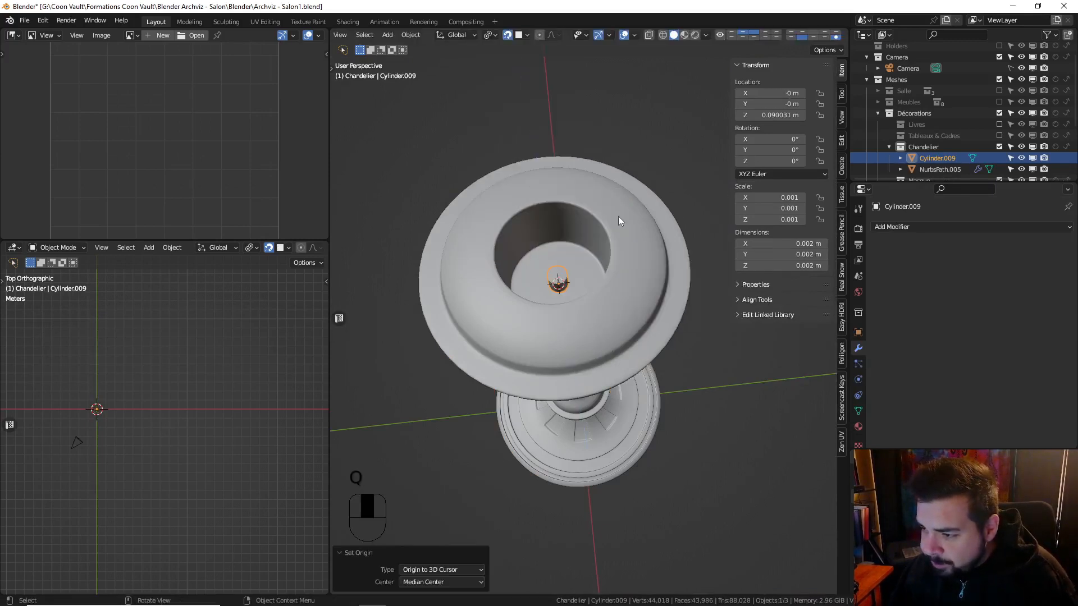
Scale the cylinder uniformly to fit the cup's socket, to a diameter of about 0.0098 m
{"action": "scroll", "coordinate": [619, 235], "scroll_direction": "down", "scroll_amount": 5}
{"action": "key", "text": "s"}
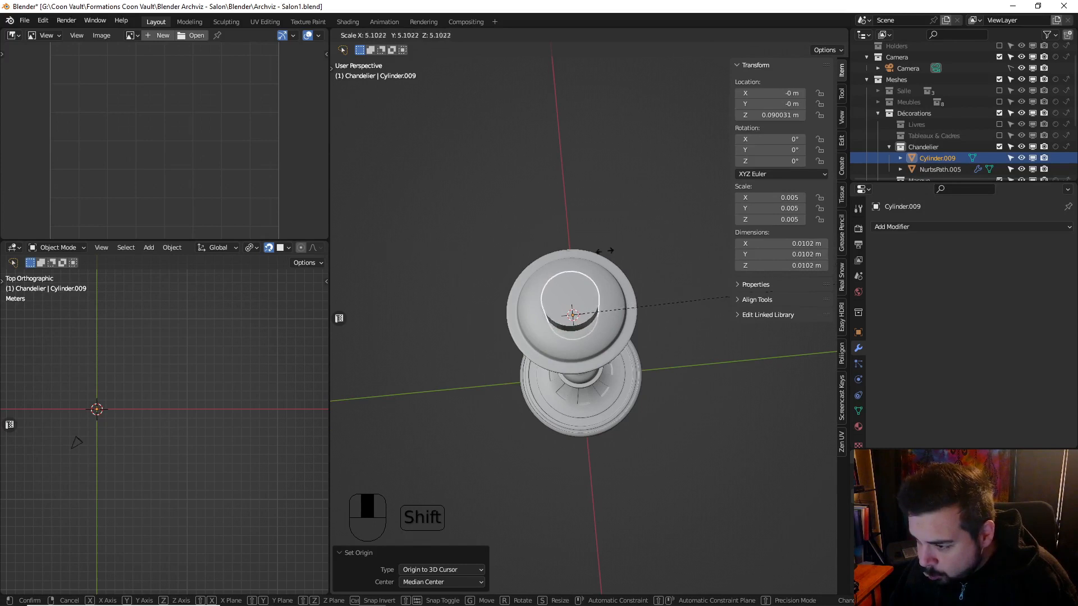
{"action": "left_click", "coordinate": [478, 285]}
{"action": "scroll", "coordinate": [528, 323], "scroll_direction": "up", "scroll_amount": 4}
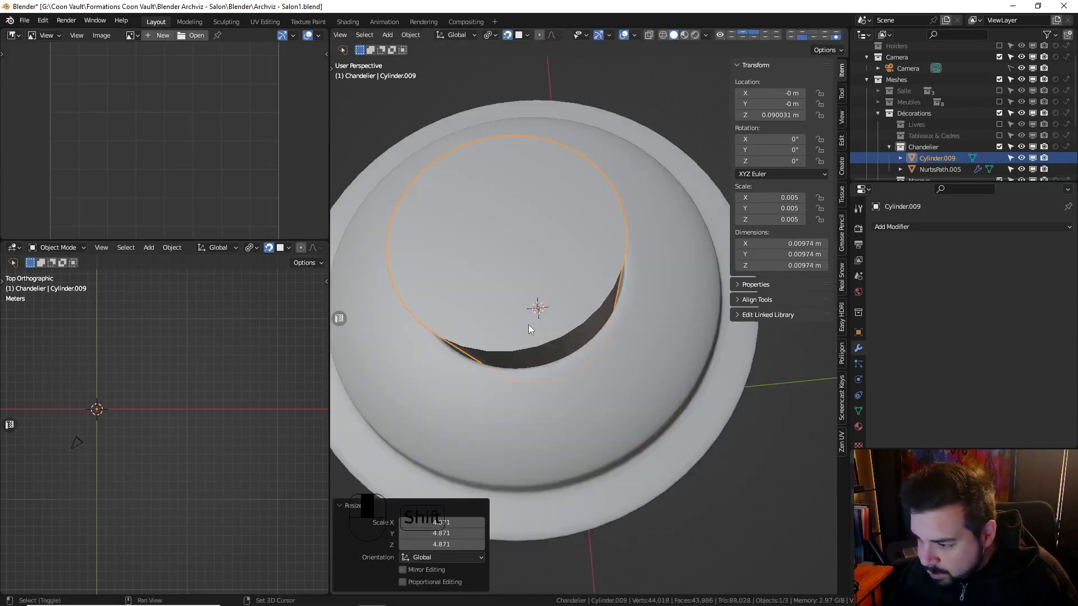
{"action": "middle_click_drag", "start_coordinate": [527, 324], "coordinate": [605, 299], "text": "shift"}
{"action": "scroll", "coordinate": [618, 290], "scroll_direction": "down", "scroll_amount": 1}
{"action": "scroll", "coordinate": [637, 207], "scroll_direction": "up", "scroll_amount": 1}
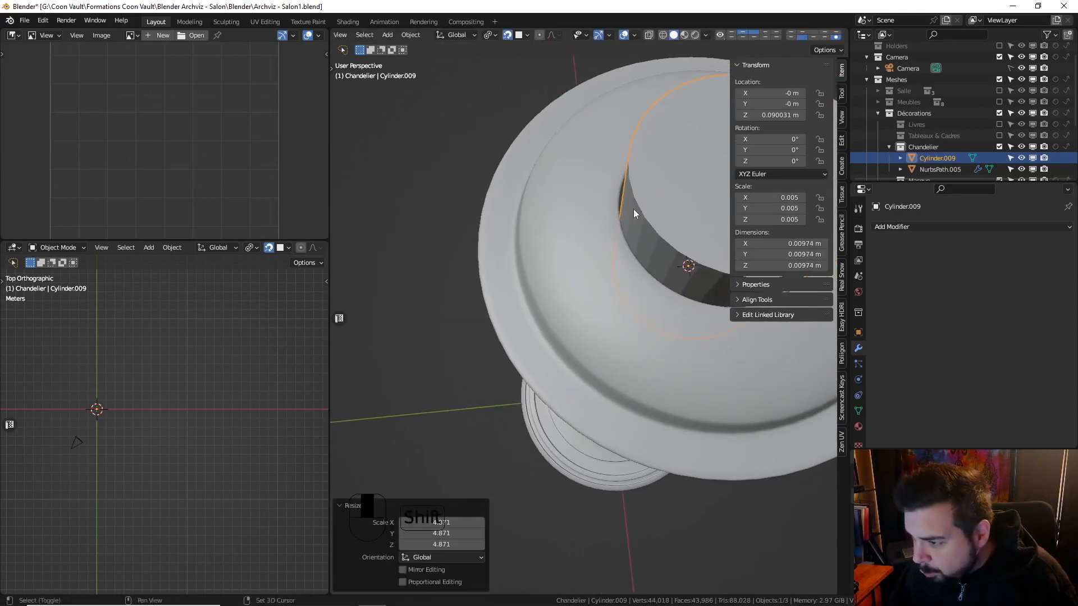
{"action": "key", "text": "s"}
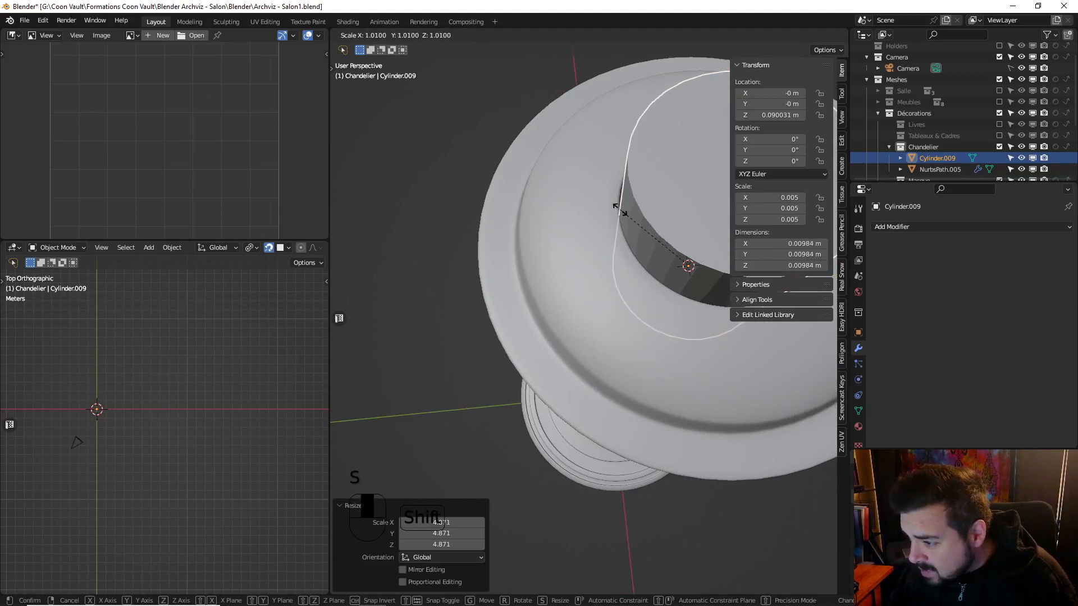
{"action": "left_click", "coordinate": [629, 208]}
Move the cylinder's top face up along Z by about 0.0436 m to form a tall candle
{"action": "scroll", "coordinate": [624, 215], "scroll_direction": "down", "scroll_amount": 7}
{"action": "key", "text": "Tab"}
{"action": "left_click", "coordinate": [623, 275]}
{"action": "mouse_move", "coordinate": [624, 269]}
{"action": "middle_mouse_down"}
{"action": "mouse_move", "coordinate": [635, 201]}
{"action": "mouse_move", "coordinate": [623, 268]}
{"action": "middle_mouse_up"}
{"action": "key", "text": "KP_1"}
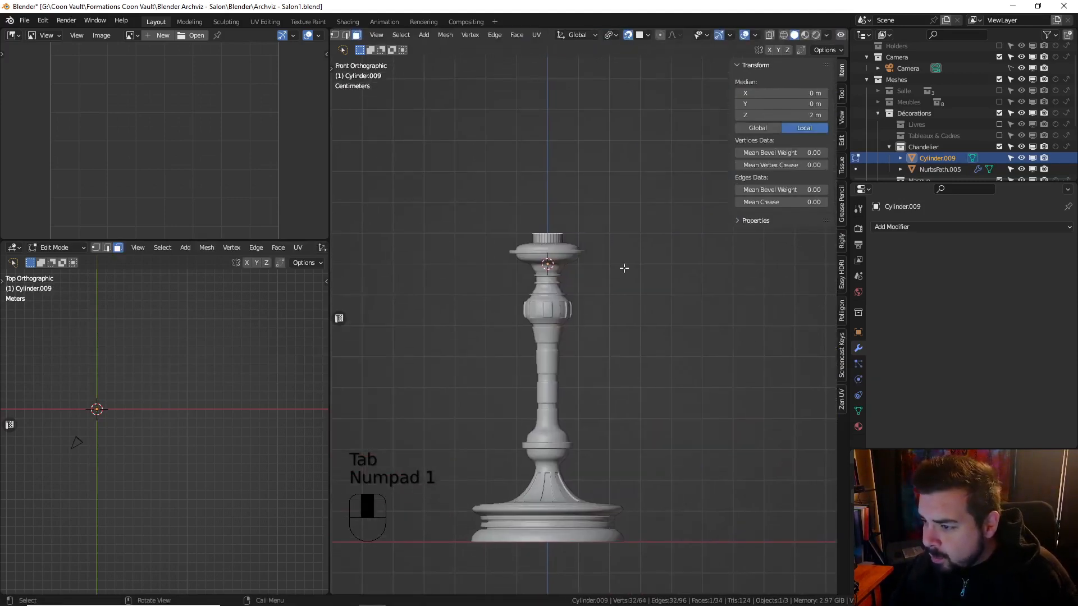
{"action": "key", "text": "g"}
{"action": "left_click", "coordinate": [584, 138]}
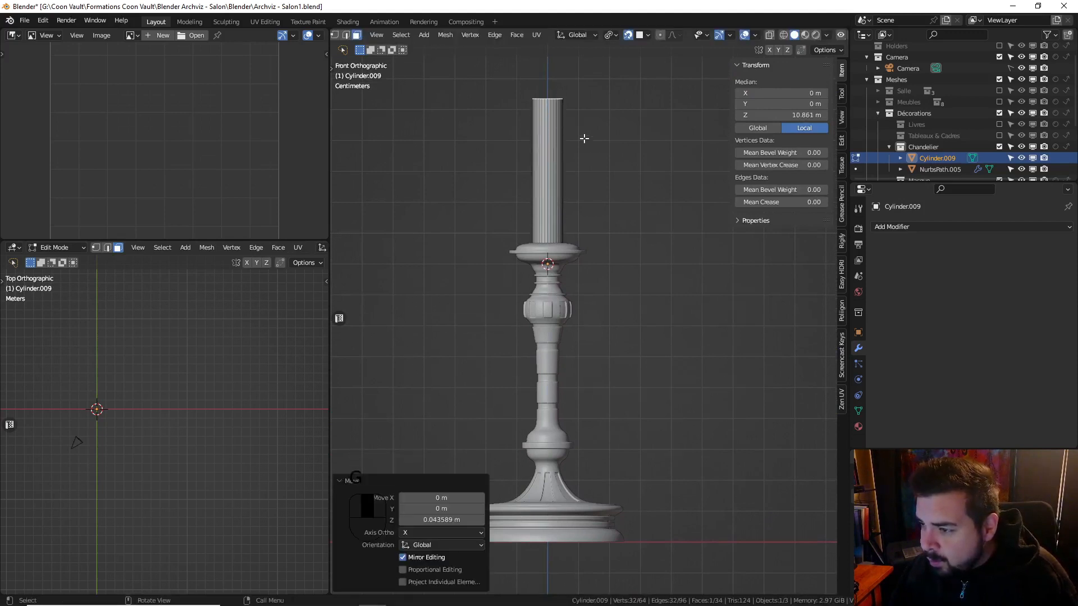
Apply the candle's rotation and scale, and set its Z dimension to 0.08 m
{"action": "key", "text": "Tab"}
{"action": "key", "text": "q"}
{"action": "left_click", "coordinate": [566, 120]}
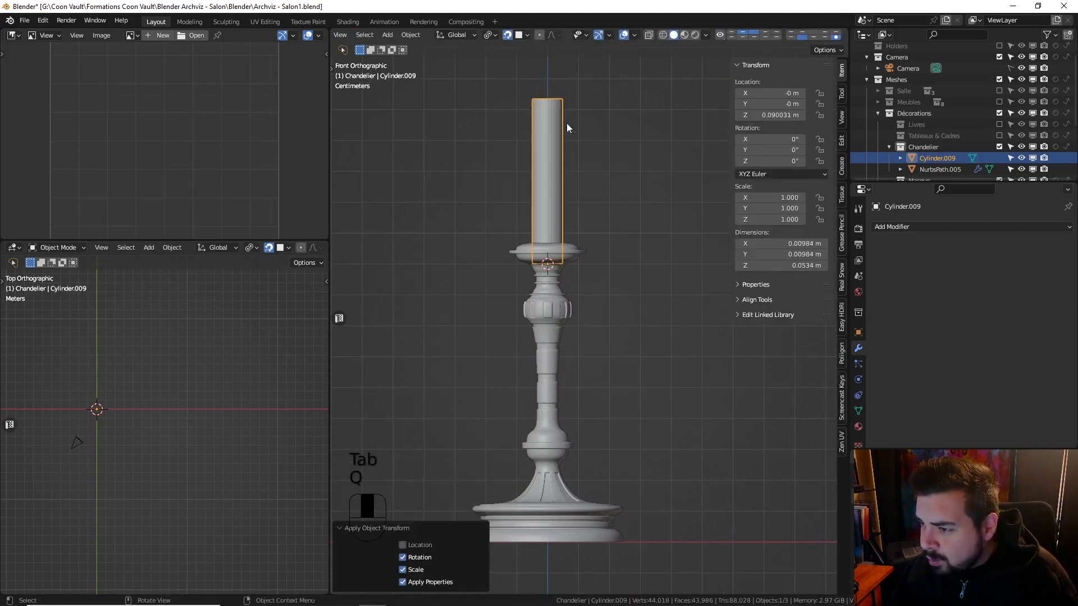
{"action": "left_click", "coordinate": [791, 262]}
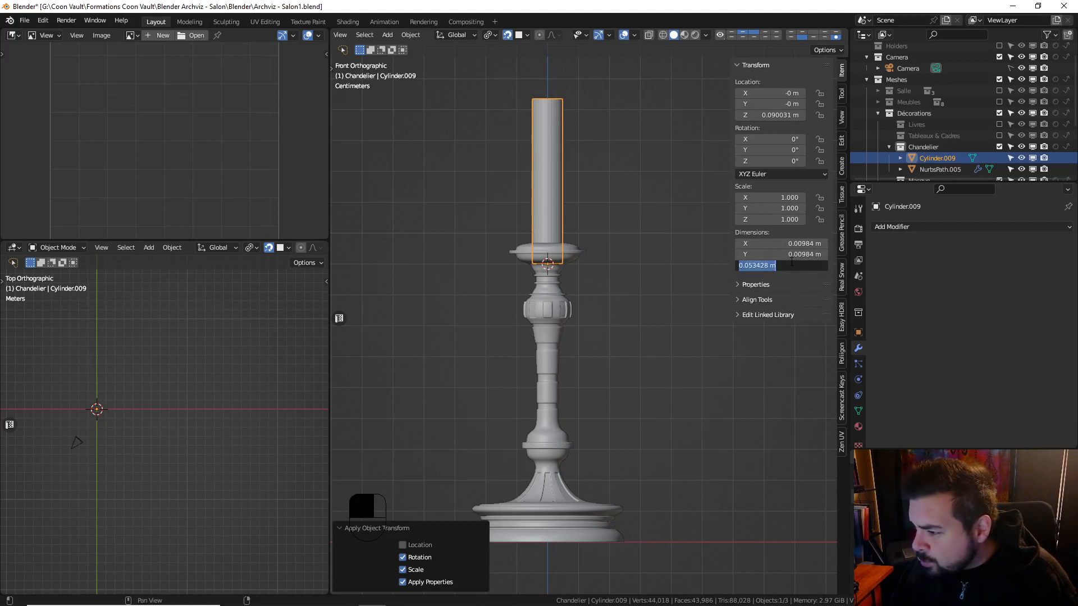
{"action": "type", "text": "0.08"}
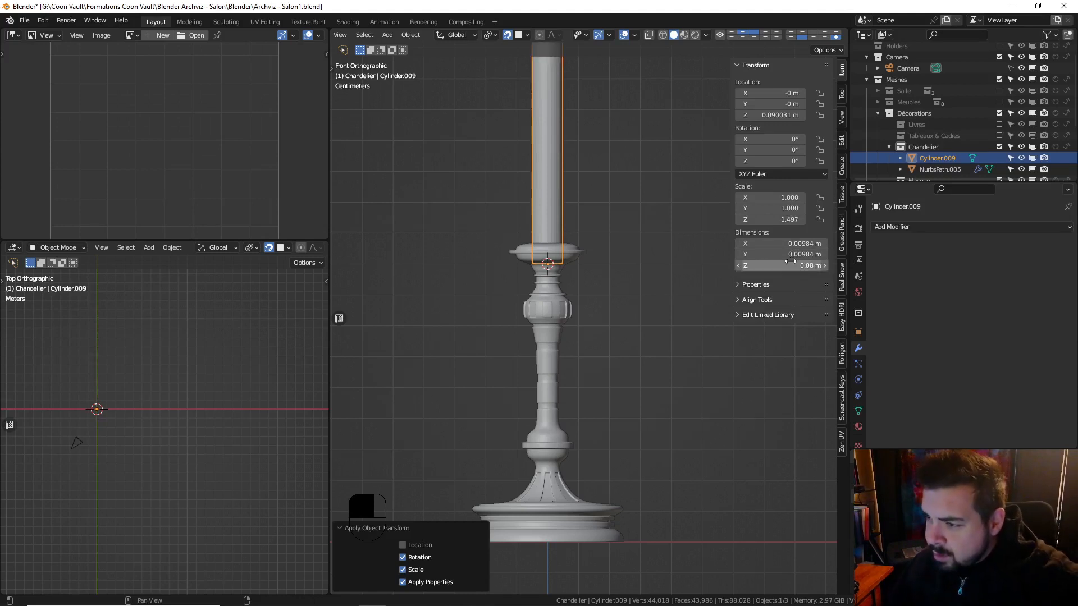
{"action": "key", "text": "Return"}
Bevel the candle's top rim with 5 segments and a width of 0.002 m
{"action": "scroll", "coordinate": [504, 192], "scroll_direction": "down", "scroll_amount": 3}
{"action": "middle_click_drag", "start_coordinate": [609, 171], "coordinate": [615, 214]}
{"action": "key", "text": "Tab"}
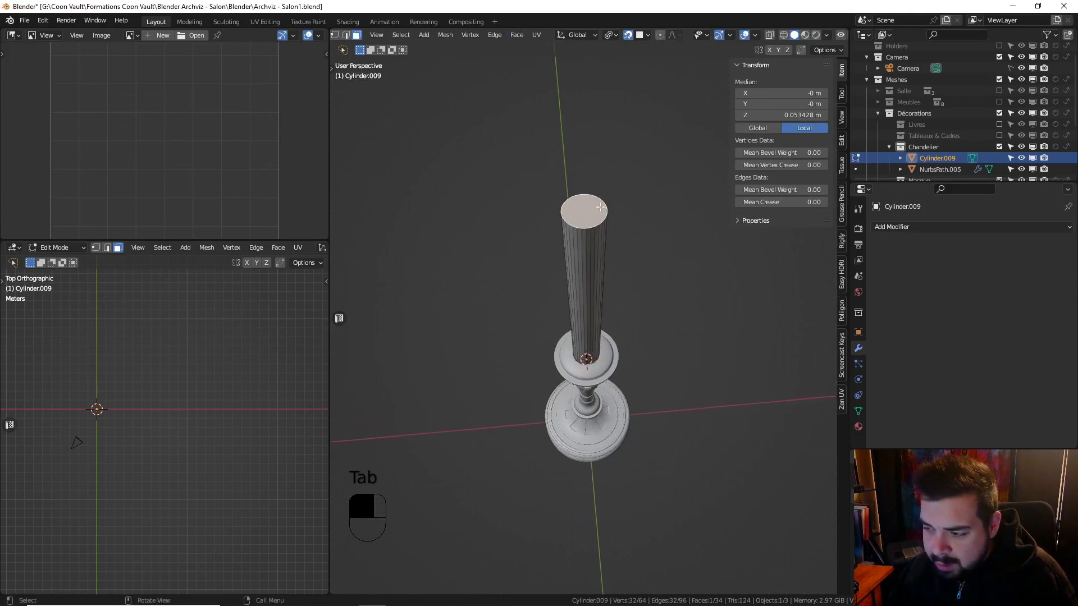
{"action": "key", "text": "ctrl+b"}
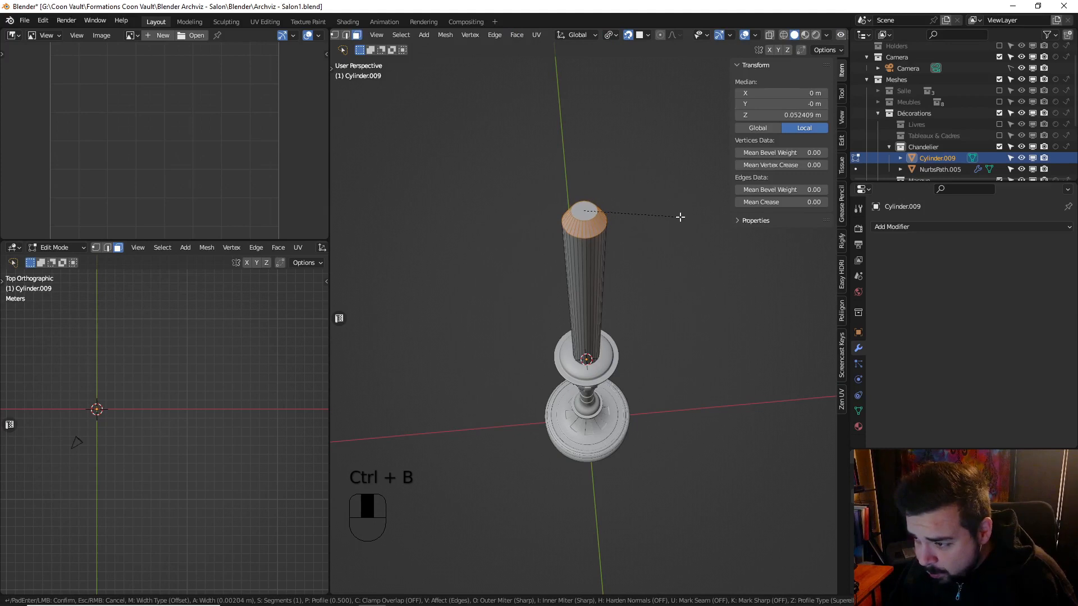
{"action": "scroll", "coordinate": [681, 218], "scroll_direction": "up", "scroll_amount": 1}
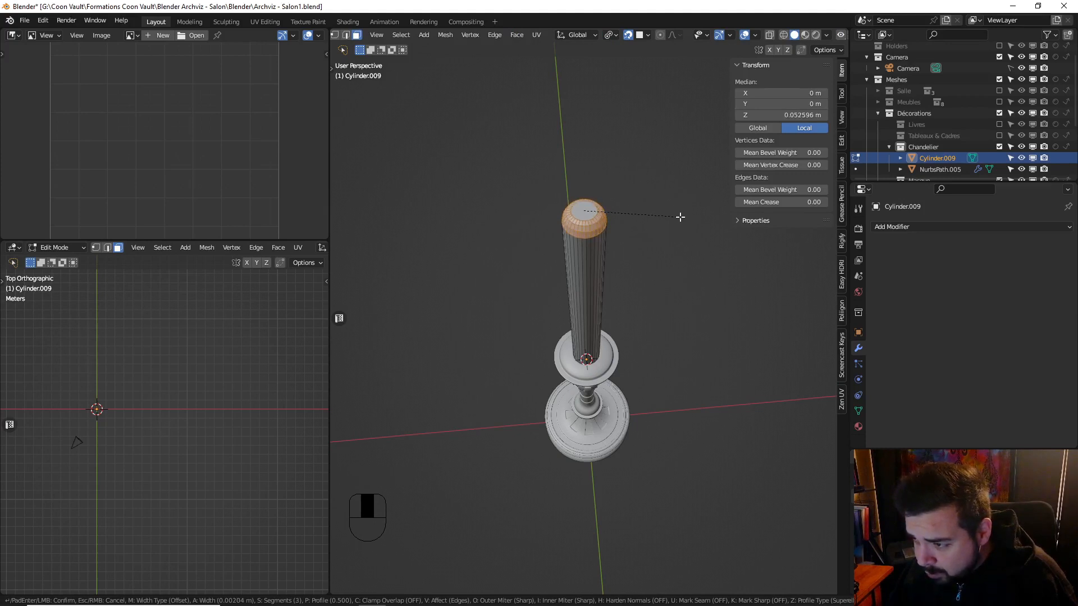
{"action": "left_click", "coordinate": [680, 217]}
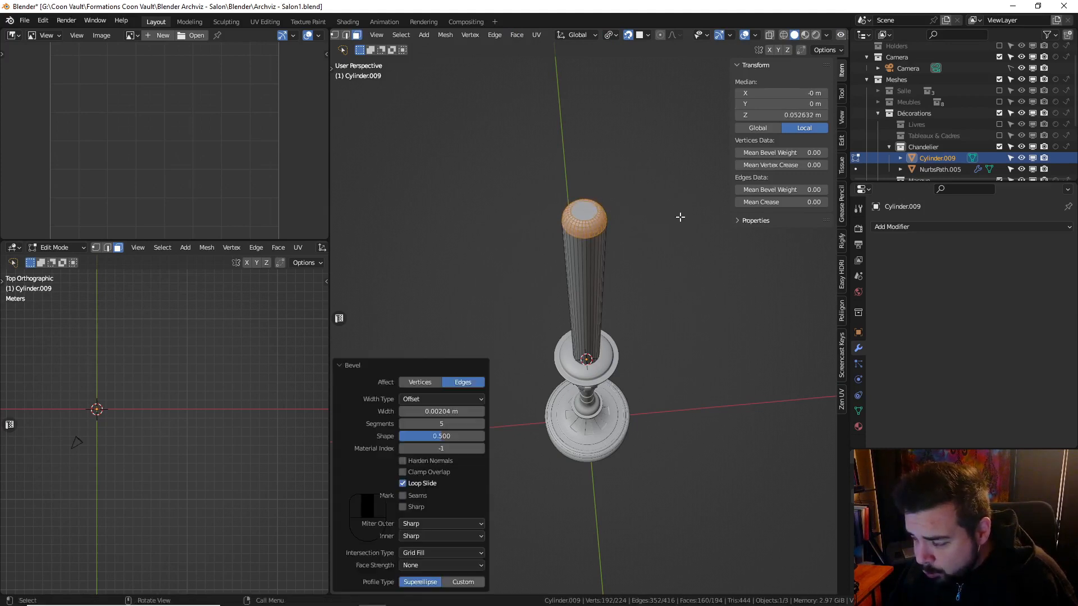
{"action": "right_click", "coordinate": [680, 217]}
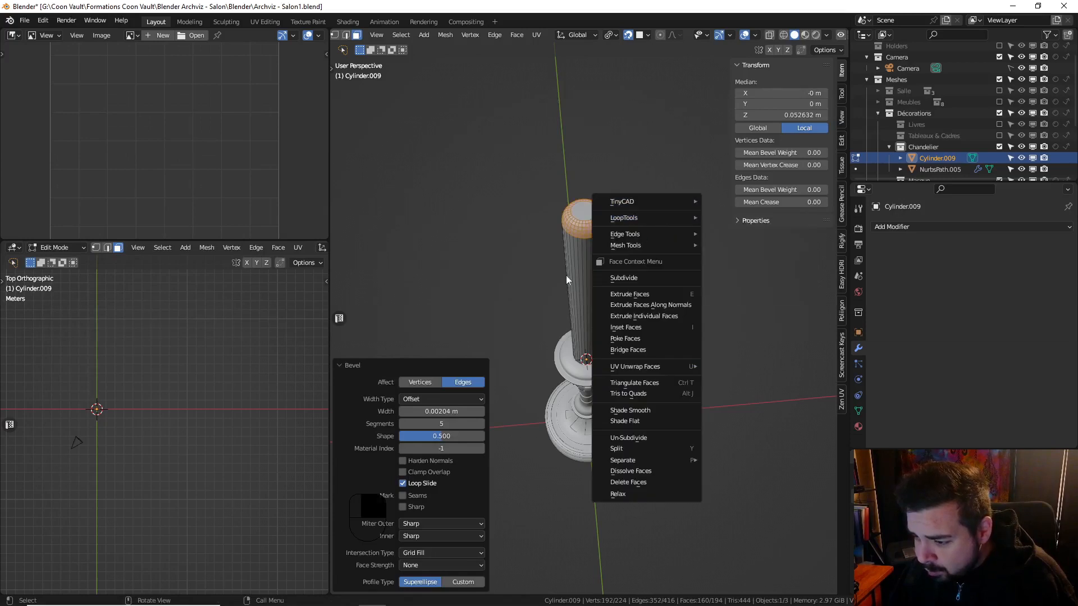
{"action": "left_click", "coordinate": [435, 410]}
{"action": "type", "text": "0.002"}
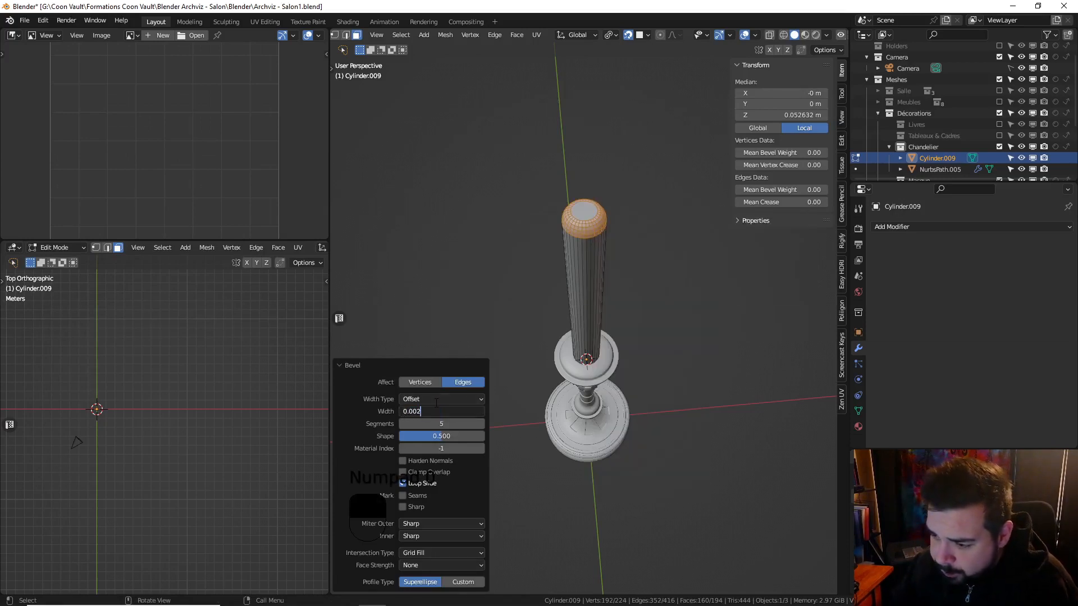
Apply the candle's rotation and scale, and set its origin to geometry
{"action": "key", "text": "Tab"}
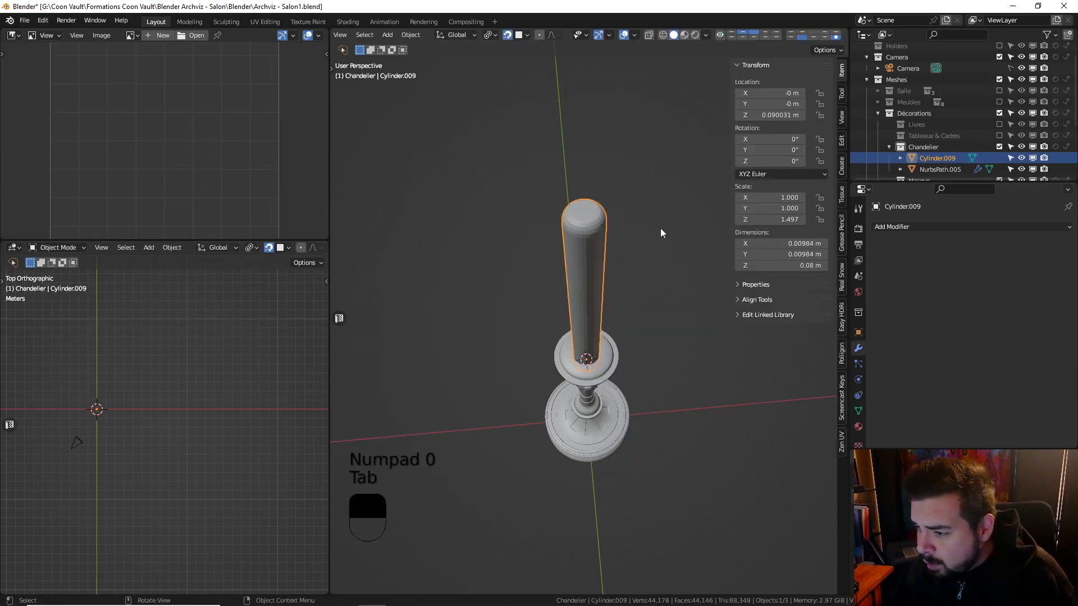
{"action": "key", "text": "q"}
{"action": "left_click", "coordinate": [649, 227]}
{"action": "key", "text": "q"}
{"action": "left_click", "coordinate": [645, 236]}
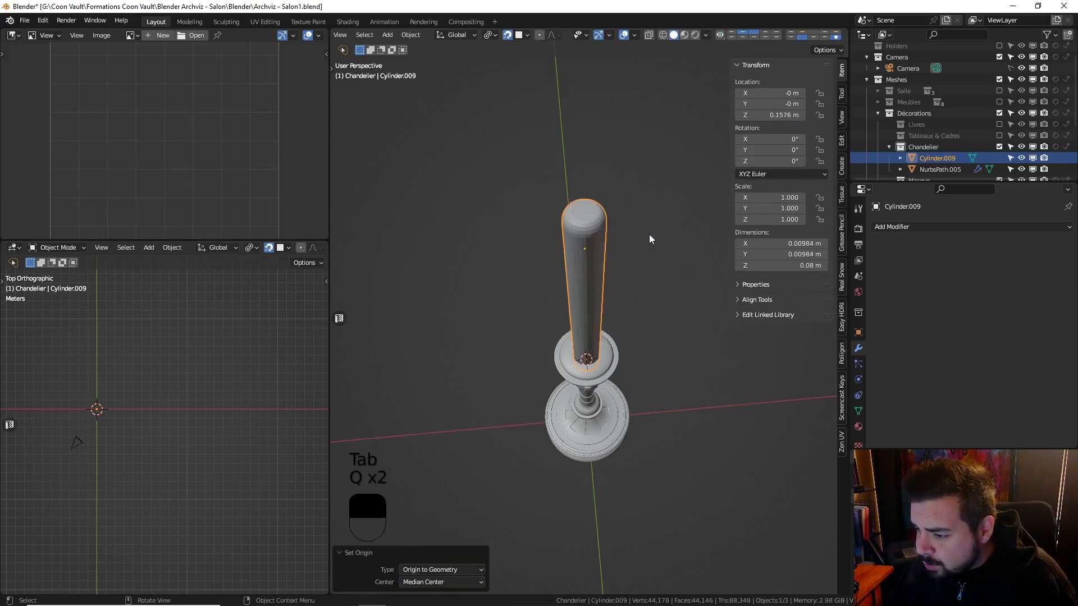
Isolate the candle in local view, inset its top and bottom faces by about 0.0005 m, and delete the inner faces
{"action": "key", "text": "KP_Divide"}
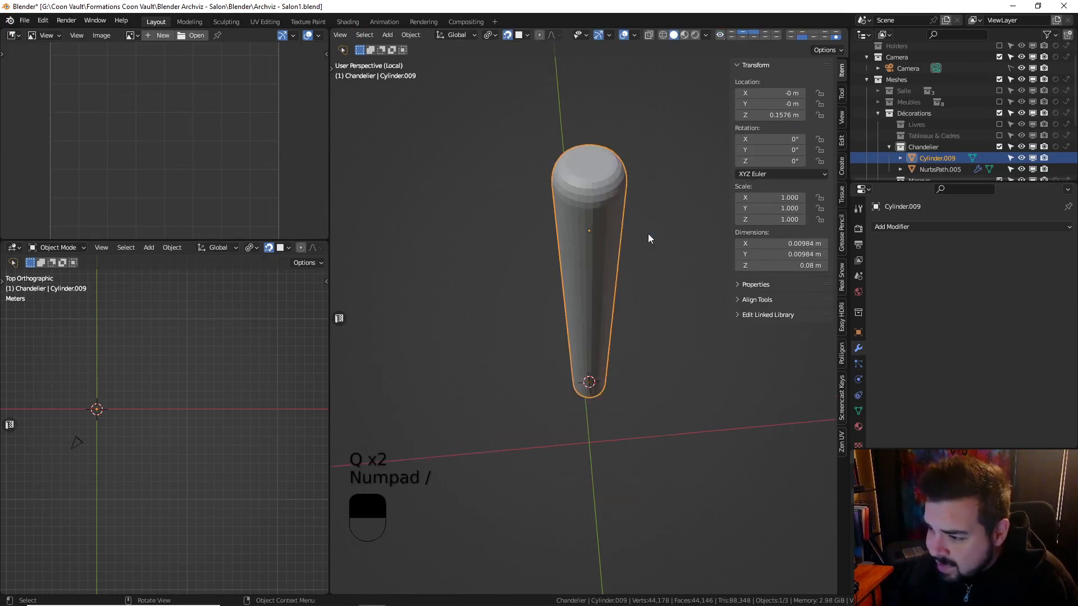
{"action": "key", "text": "Tab"}
{"action": "left_click", "coordinate": [592, 172]}
{"action": "middle_click_drag", "start_coordinate": [634, 218], "coordinate": [642, 272]}
{"action": "left_click", "coordinate": [601, 498], "text": "shift"}
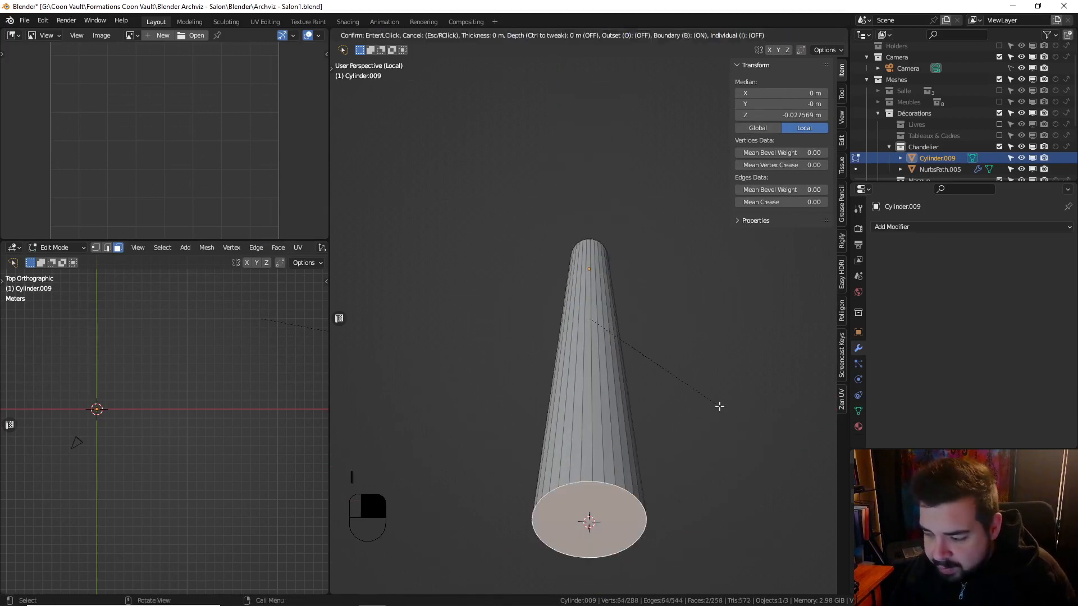
{"action": "key", "text": "i"}
{"action": "left_click", "coordinate": [679, 410]}
{"action": "right_click", "coordinate": [678, 409]}
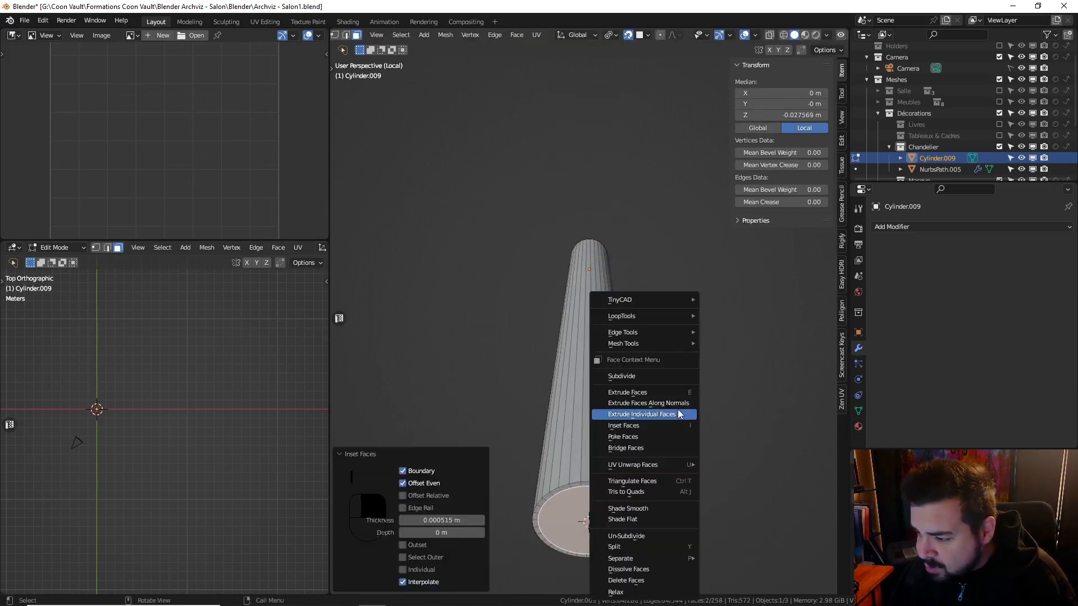
{"action": "key", "text": "x"}
{"action": "left_click", "coordinate": [823, 278]}
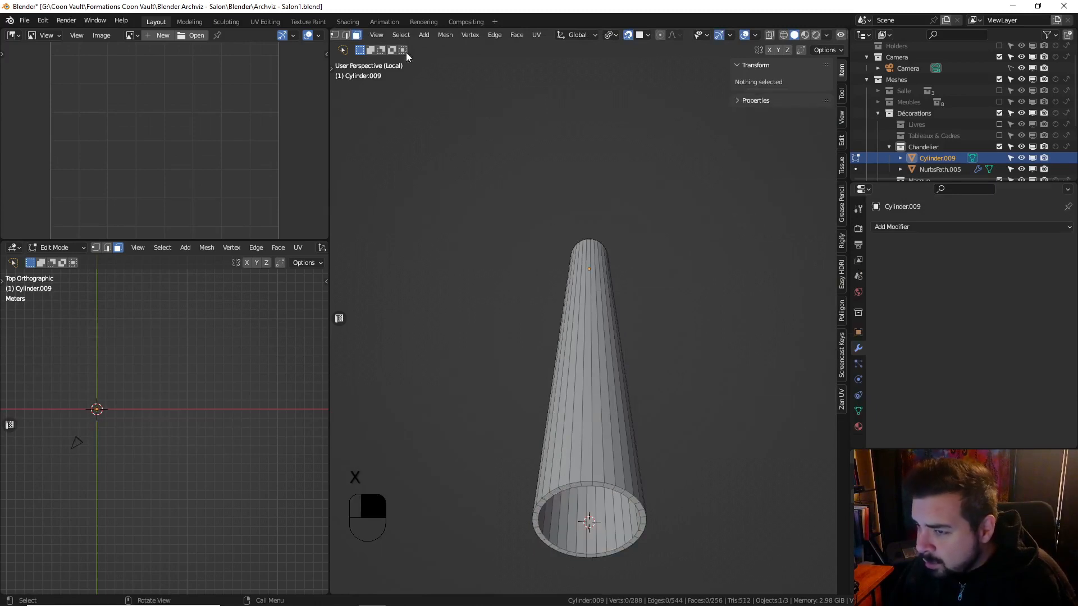
Close the candle's open bottom and top inner edge loops with Grid Fill
{"action": "left_click", "coordinate": [345, 35]}
{"action": "left_click", "coordinate": [587, 487], "text": "alt+shift"}
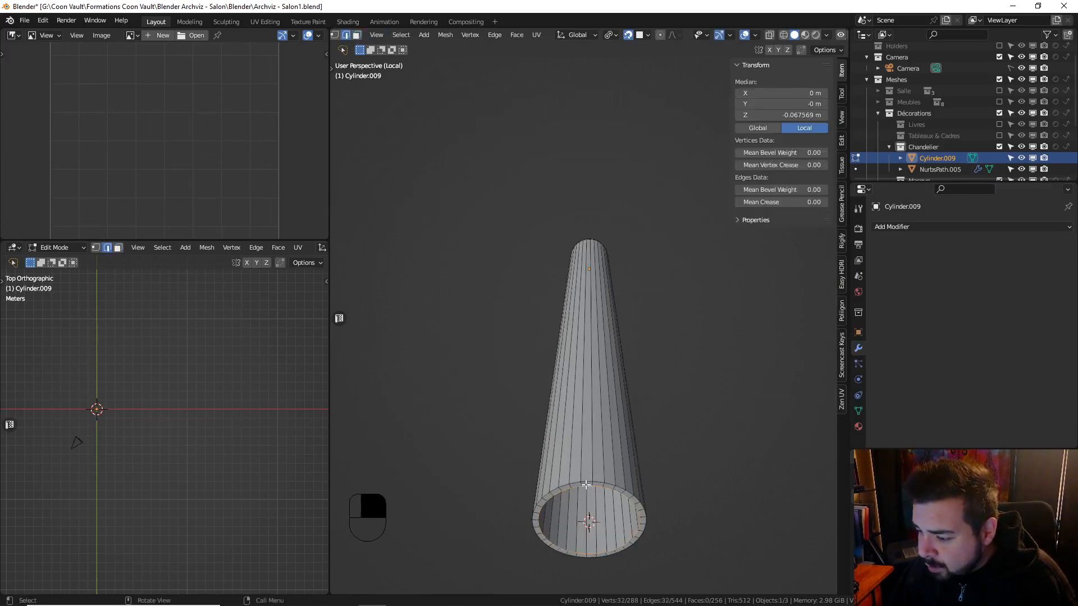
{"action": "key", "text": "q"}
{"action": "left_click", "coordinate": [584, 532]}
{"action": "middle_click_drag", "start_coordinate": [595, 462], "coordinate": [584, 283]}
{"action": "left_click", "coordinate": [585, 260]}
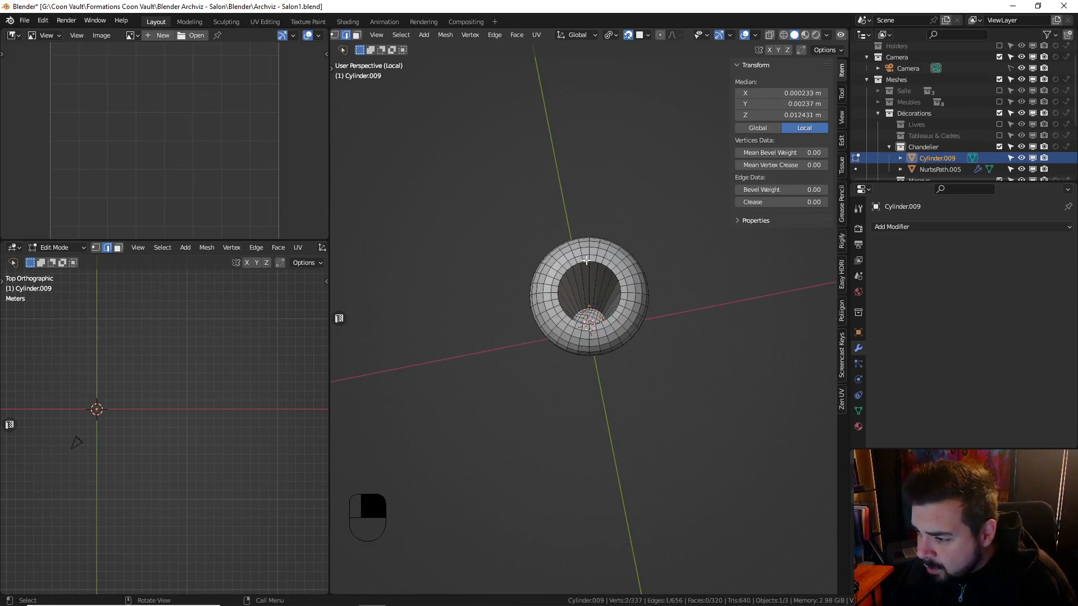
{"action": "left_click", "coordinate": [586, 261], "text": "alt+shift"}
{"action": "key", "text": "q"}
{"action": "left_click", "coordinate": [586, 260]}
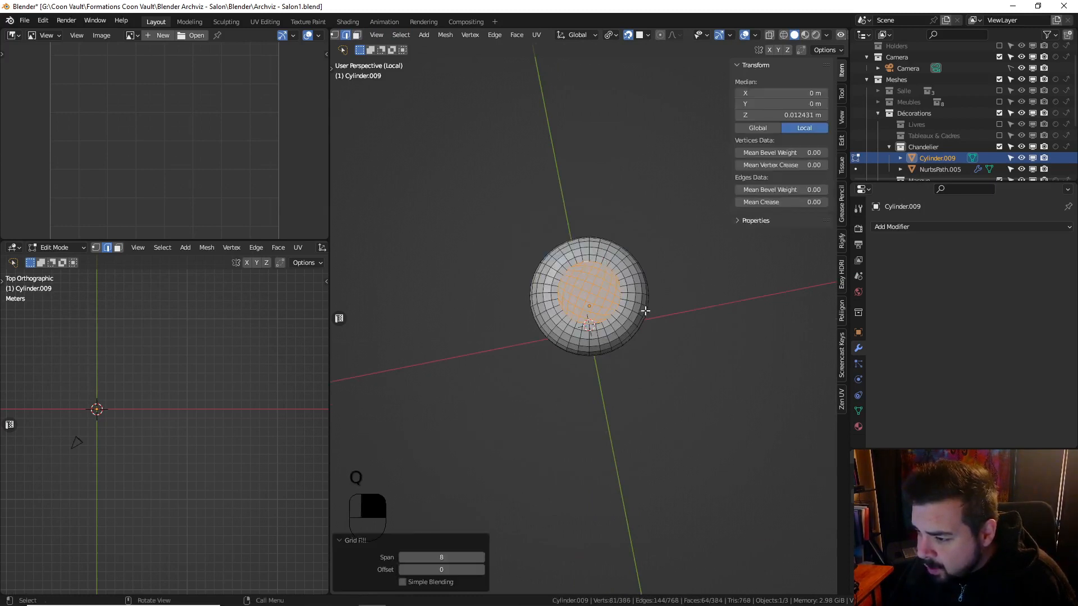
Grow the selection of the candle's filled top by one ring and lower it about 0.0009 m along Z
{"action": "middle_click_drag", "start_coordinate": [645, 310], "coordinate": [625, 225]}
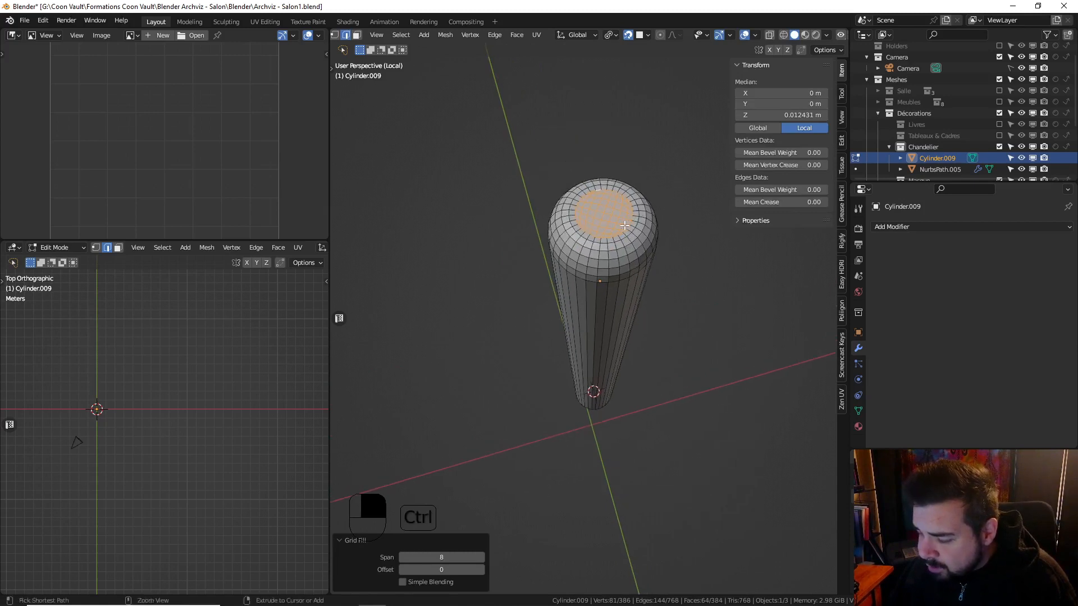
{"action": "key", "text": "ctrl+KP_Add"}
{"action": "key", "text": "g"}
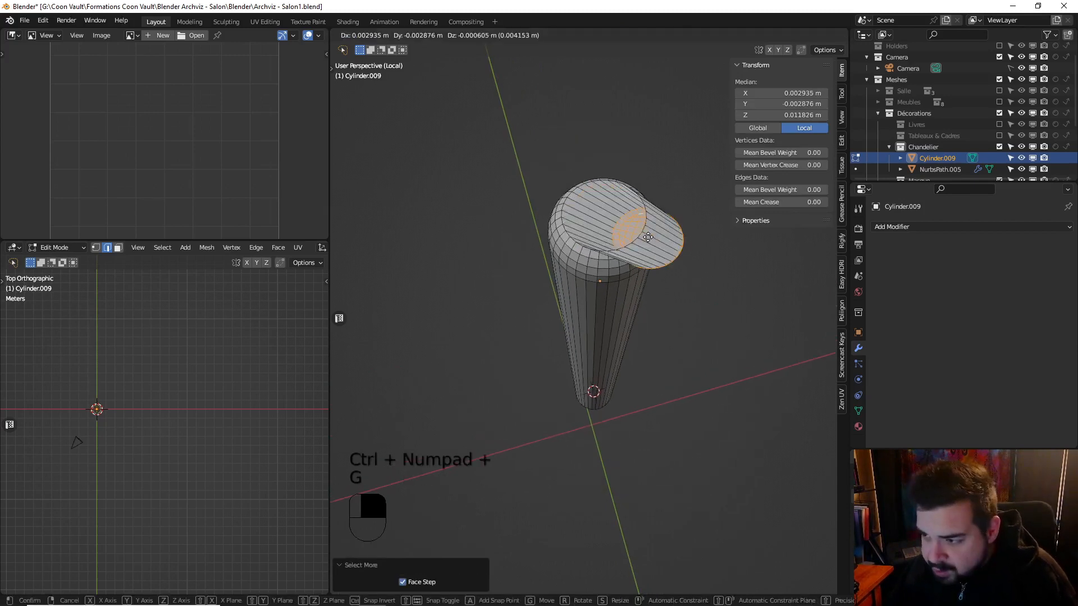
{"action": "key", "text": "g"}
{"action": "key", "text": "z"}
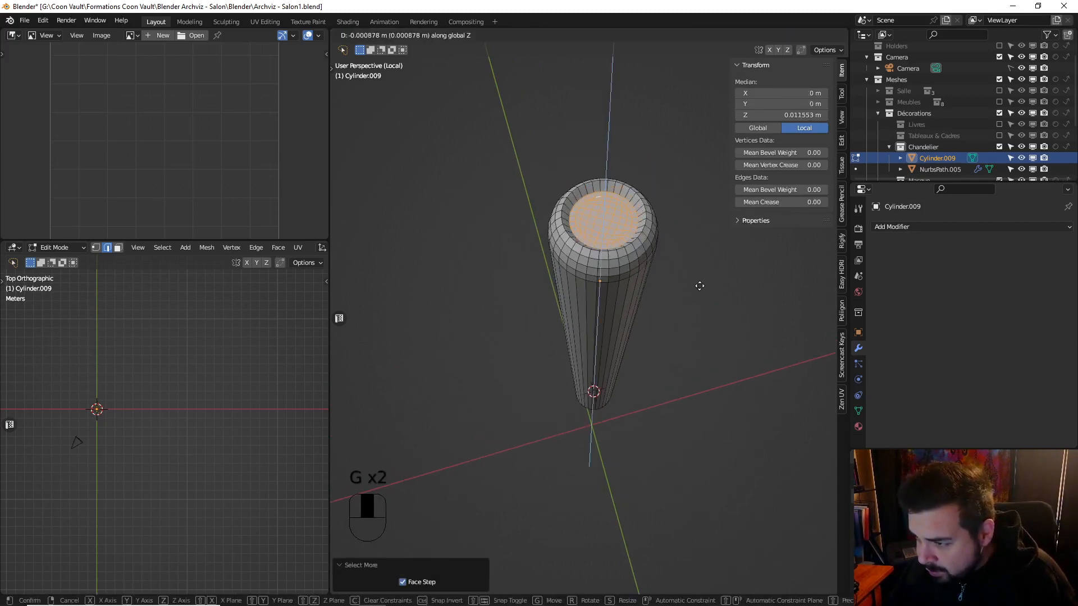
{"action": "left_click", "coordinate": [699, 286]}
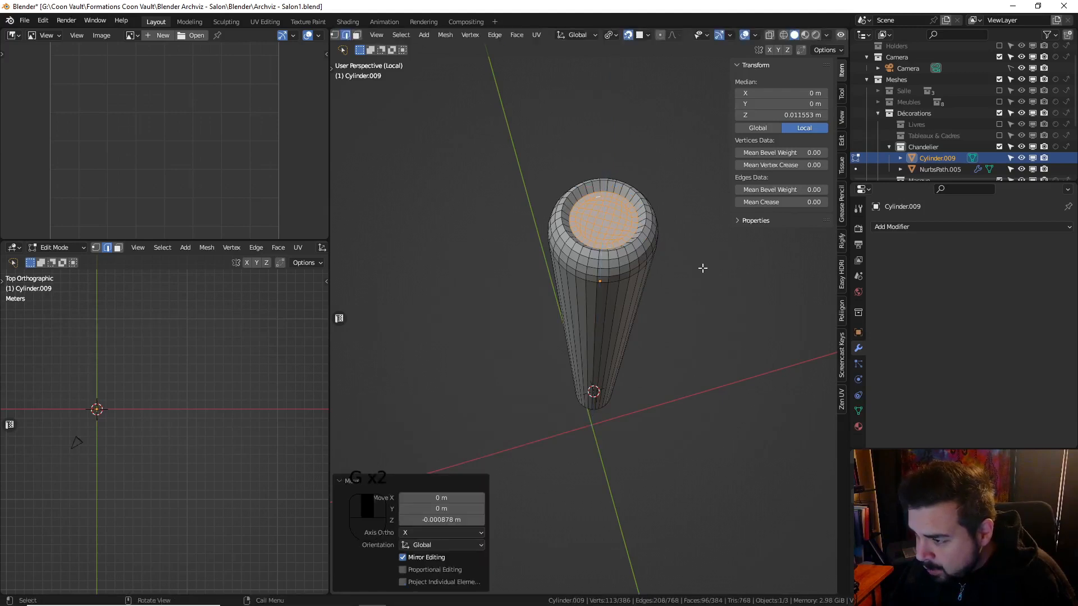
Return to Object Mode and add a Bevel modifier with 2 segments to the candle
{"action": "key", "text": "Tab"}
{"action": "left_click", "coordinate": [921, 227]}
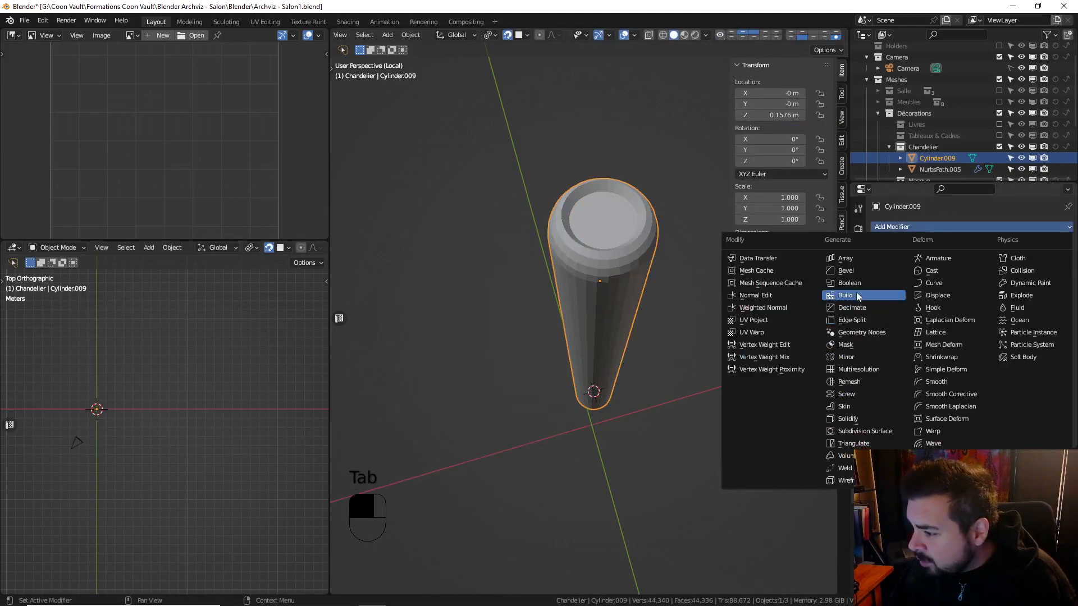
{"action": "left_click", "coordinate": [854, 270]}
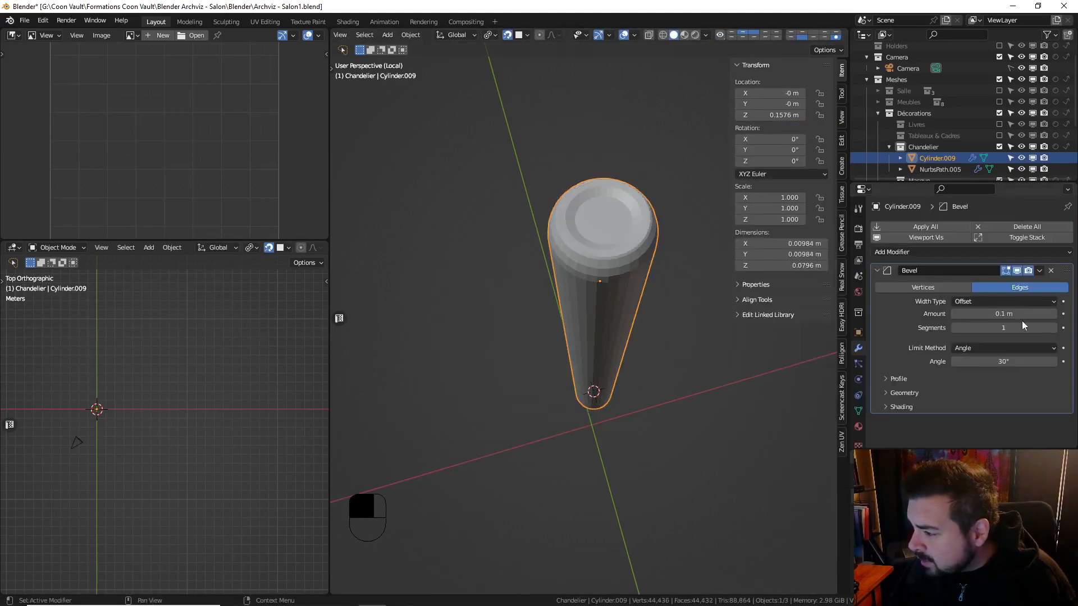
{"action": "left_click_drag", "start_coordinate": [1022, 321], "coordinate": [1031, 321]}
Enable Auto Smooth on the candle and add a Weighted Normal modifier with a weight of 100
{"action": "key", "text": "q"}
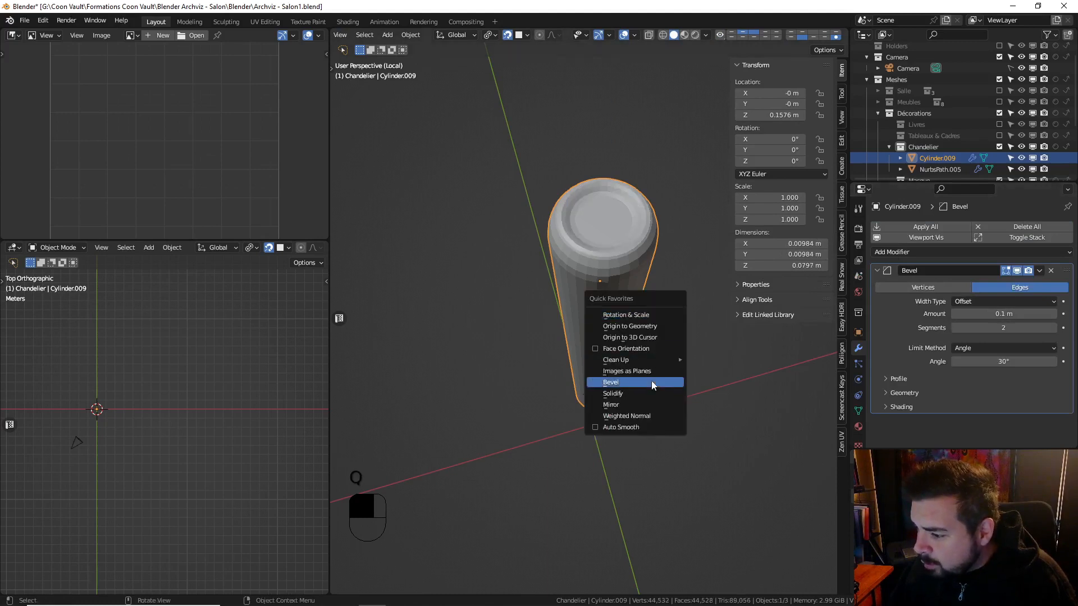
{"action": "left_click", "coordinate": [622, 426]}
{"action": "key", "text": "q"}
{"action": "left_click", "coordinate": [622, 416]}
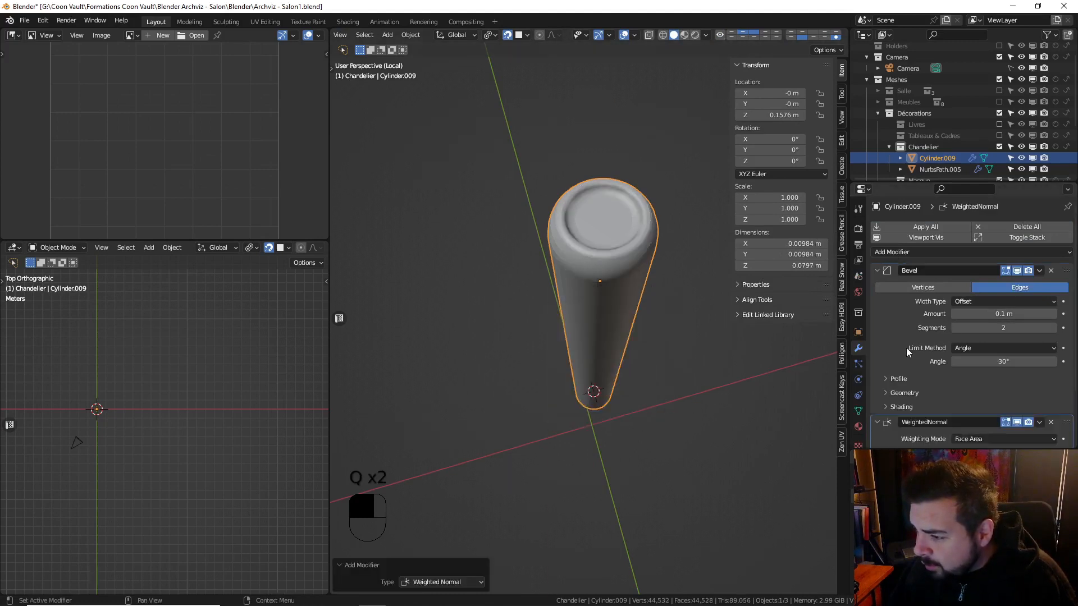
{"action": "scroll", "coordinate": [1002, 372], "scroll_direction": "down", "scroll_amount": 3}
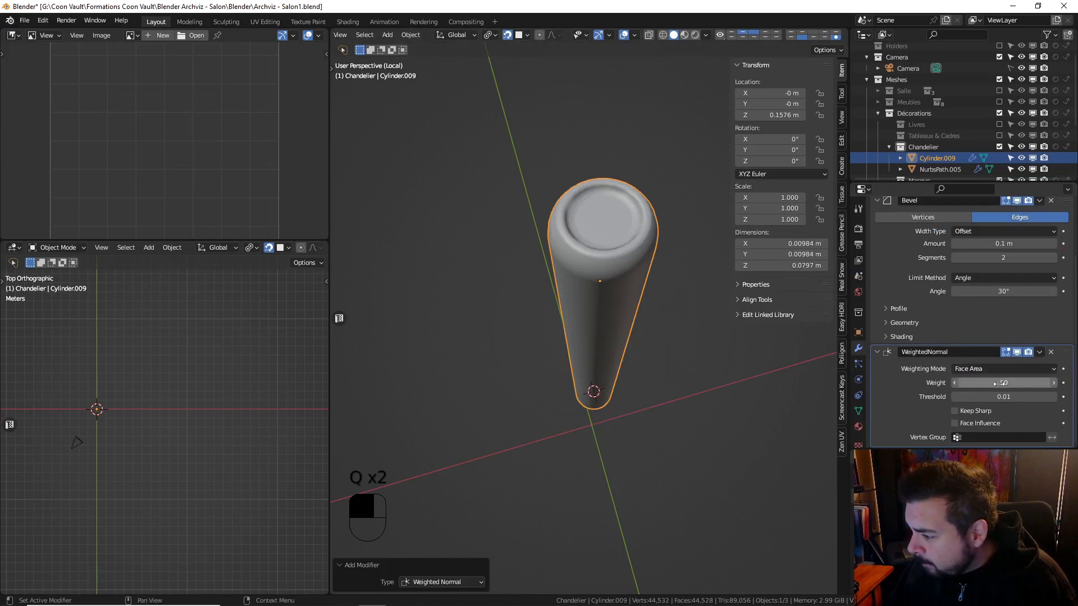
{"action": "left_click_drag", "start_coordinate": [999, 384], "coordinate": [1056, 384]}
{"action": "scroll", "coordinate": [635, 250], "scroll_direction": "up", "scroll_amount": 2}
{"action": "middle_click_drag", "start_coordinate": [609, 251], "coordinate": [578, 308], "text": "shift"}
{"action": "middle_click_drag", "start_coordinate": [578, 308], "coordinate": [446, 191], "text": "ctrl"}
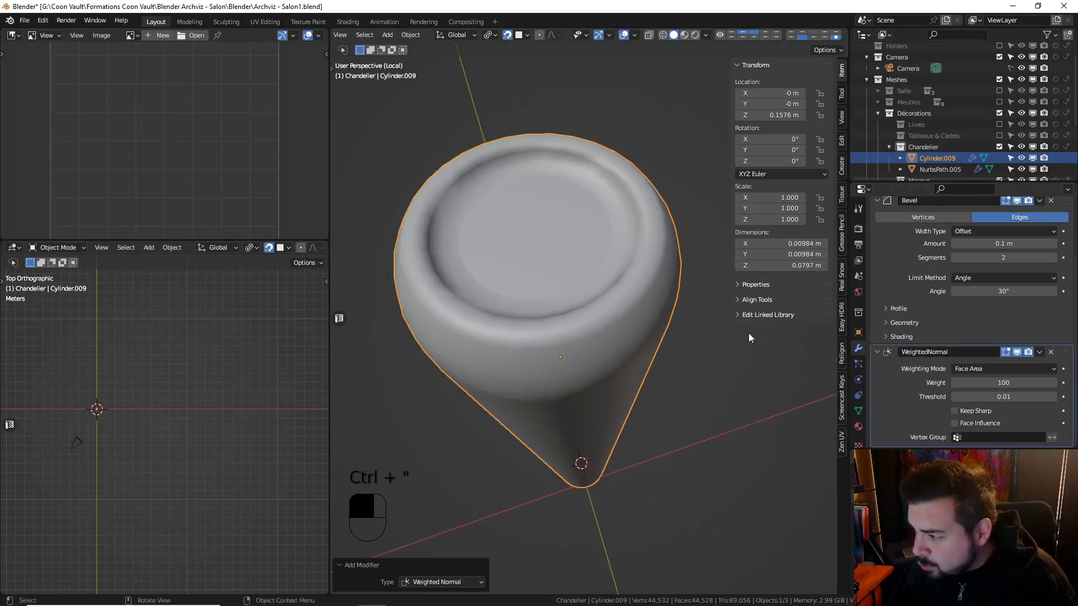
Add a level 1 Subdivision modifier to the candle, place it above Weighted Normal, and collapse the modifier settings
{"action": "key", "text": "ctrl+1"}
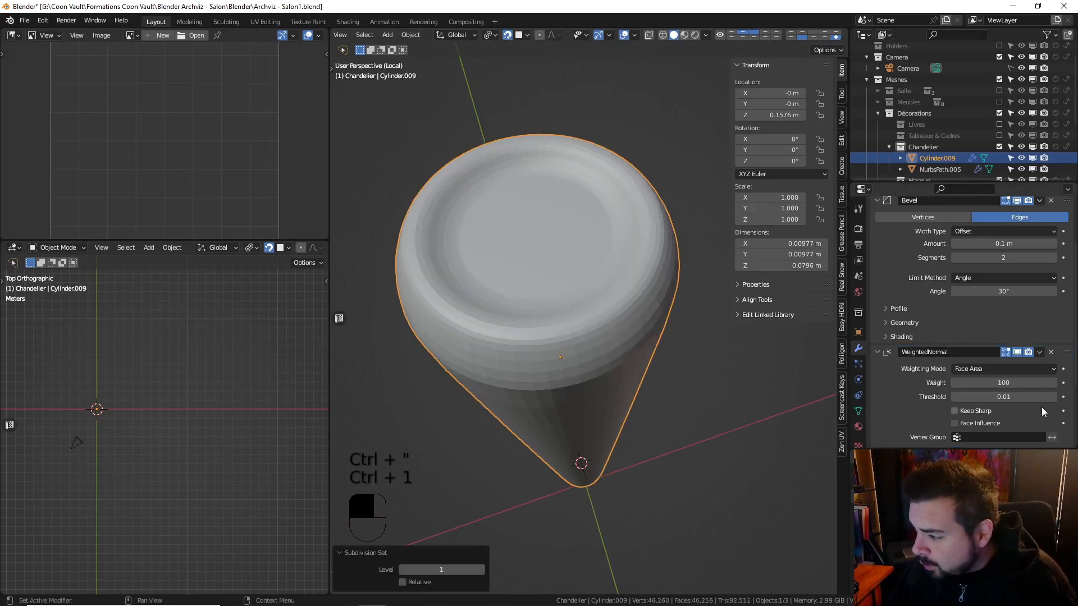
{"action": "scroll", "coordinate": [1042, 406], "scroll_direction": "down", "scroll_amount": 3}
{"action": "left_click_drag", "start_coordinate": [1041, 392], "coordinate": [1036, 281]}
{"action": "scroll", "coordinate": [1033, 287], "scroll_direction": "up", "scroll_amount": 3}
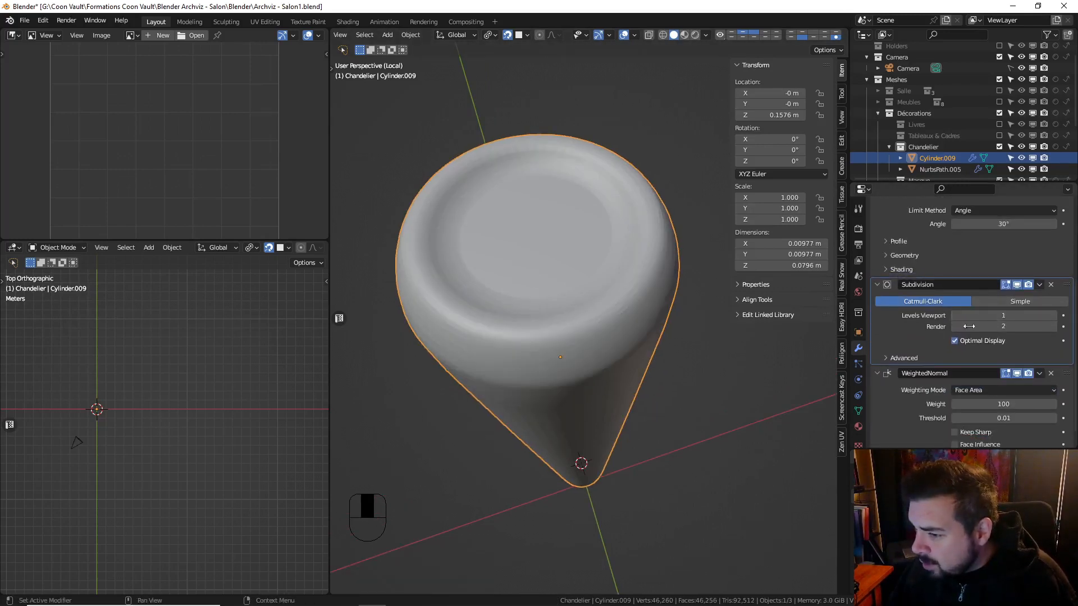
{"action": "left_click", "coordinate": [876, 209]}
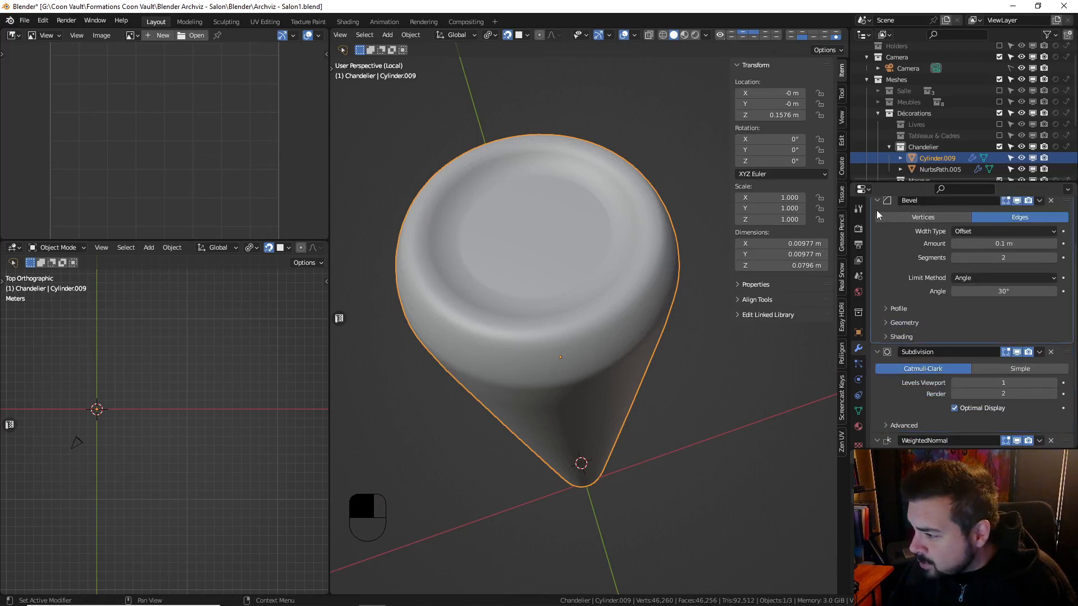
{"action": "left_click", "coordinate": [876, 200]}
{"action": "left_click", "coordinate": [877, 262]}
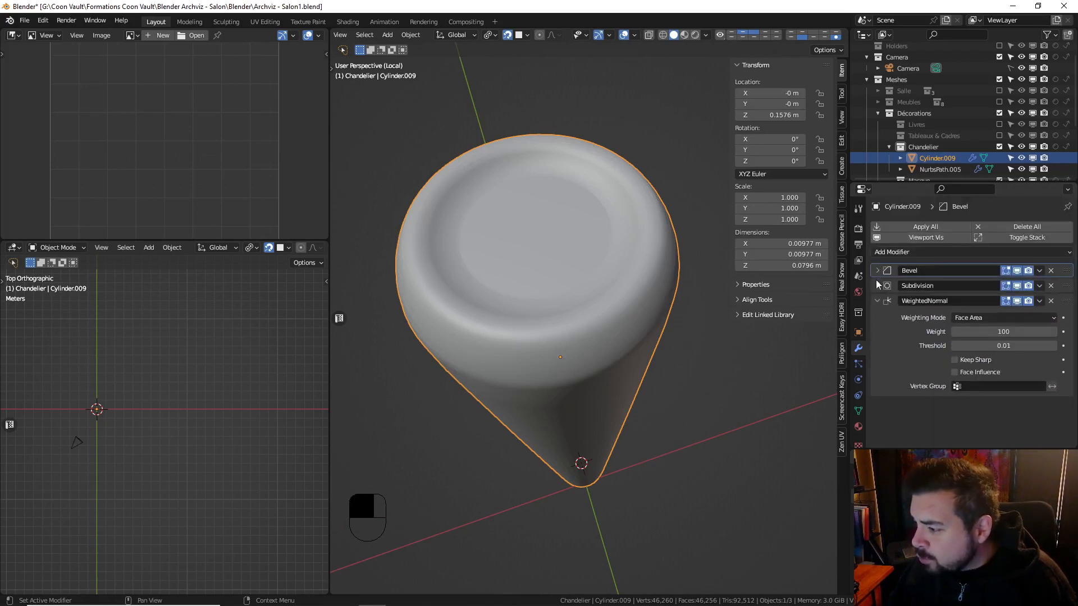
{"action": "left_click", "coordinate": [877, 300]}
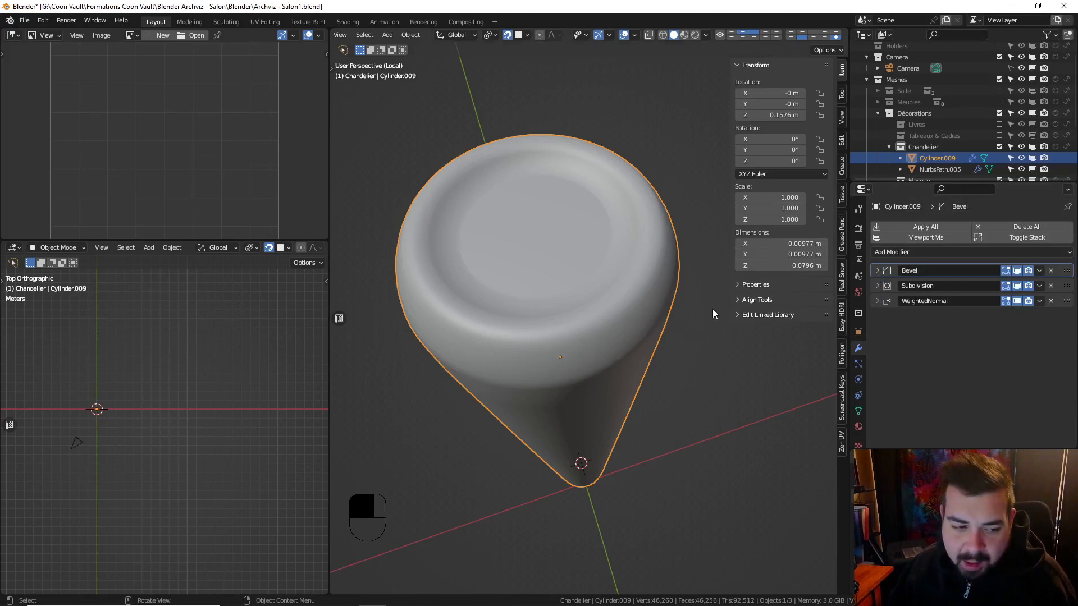
Snap the 3D cursor to the centre vertex of the candle's recessed top
{"action": "middle_click_drag", "start_coordinate": [709, 299], "coordinate": [596, 305]}
{"action": "key", "text": "Tab"}
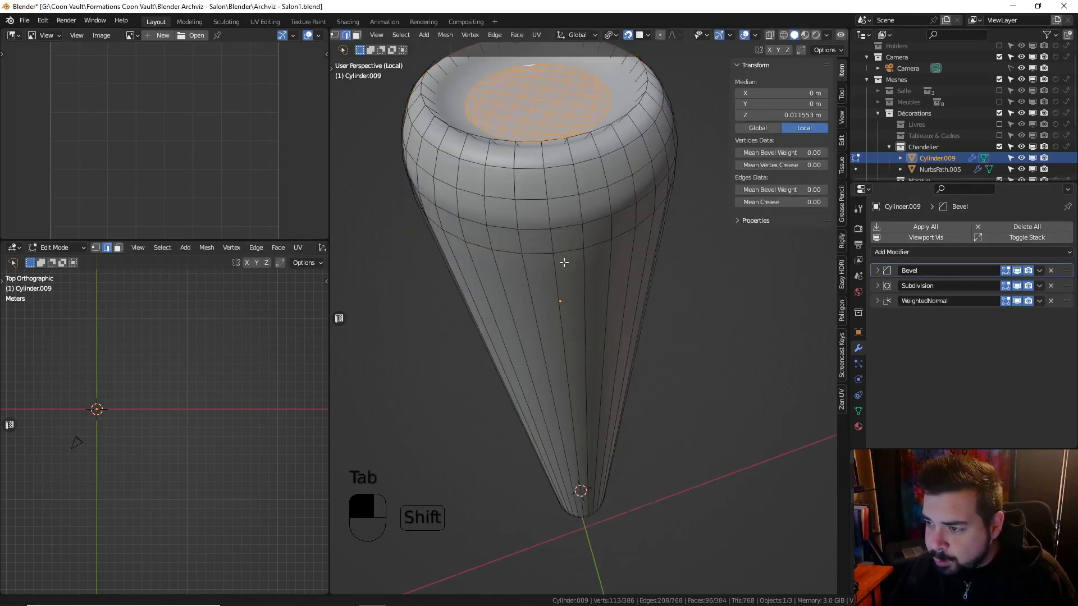
{"action": "middle_click_drag", "start_coordinate": [564, 262], "coordinate": [460, 184]}
{"action": "left_click", "coordinate": [335, 35]}
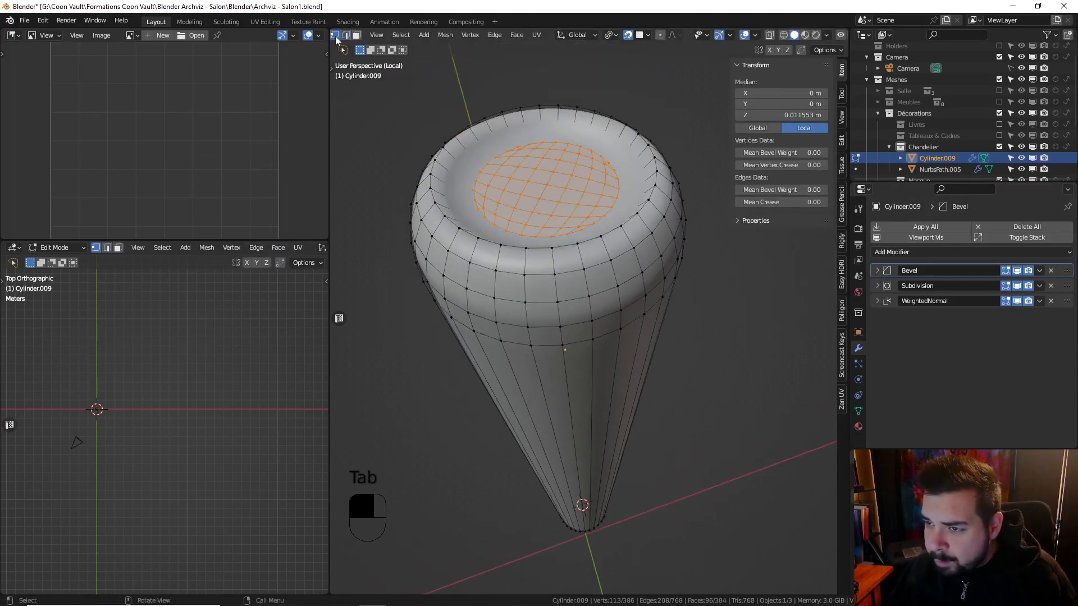
{"action": "left_click", "coordinate": [564, 205]}
{"action": "middle_click_drag", "start_coordinate": [591, 200], "coordinate": [593, 241], "text": "shift"}
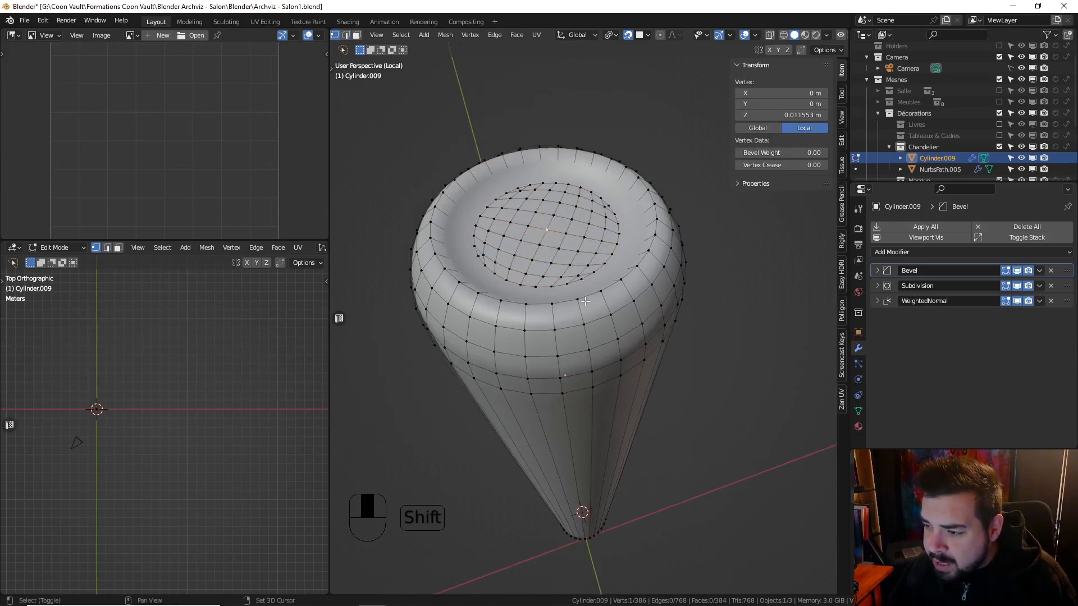
{"action": "key", "text": "shift+s"}
{"action": "left_click", "coordinate": [587, 372]}
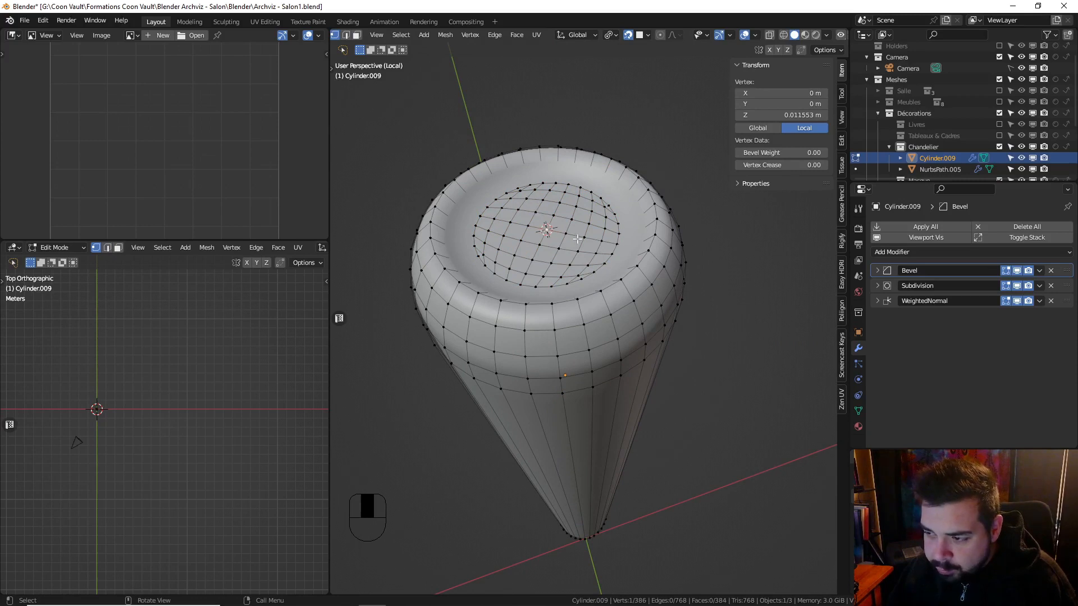
Add a Path curve at the 3D cursor in Object Mode and rotate it -90° around the Y axis
{"action": "key", "text": "Tab"}
{"action": "key", "text": "shift+a"}
{"action": "mouse_move", "coordinate": [571, 268]}
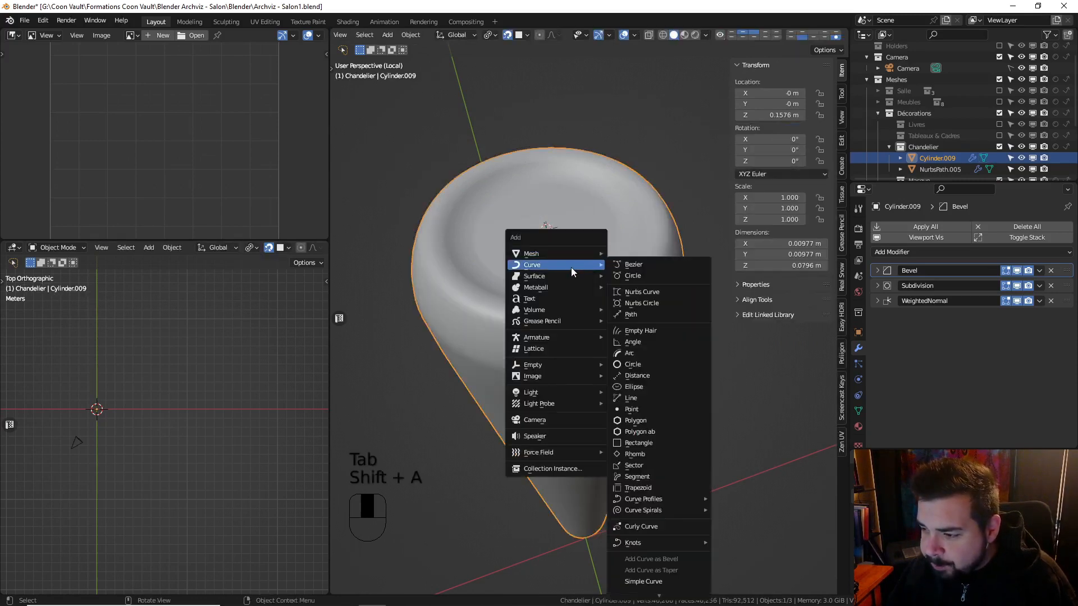
{"action": "left_click", "coordinate": [656, 315]}
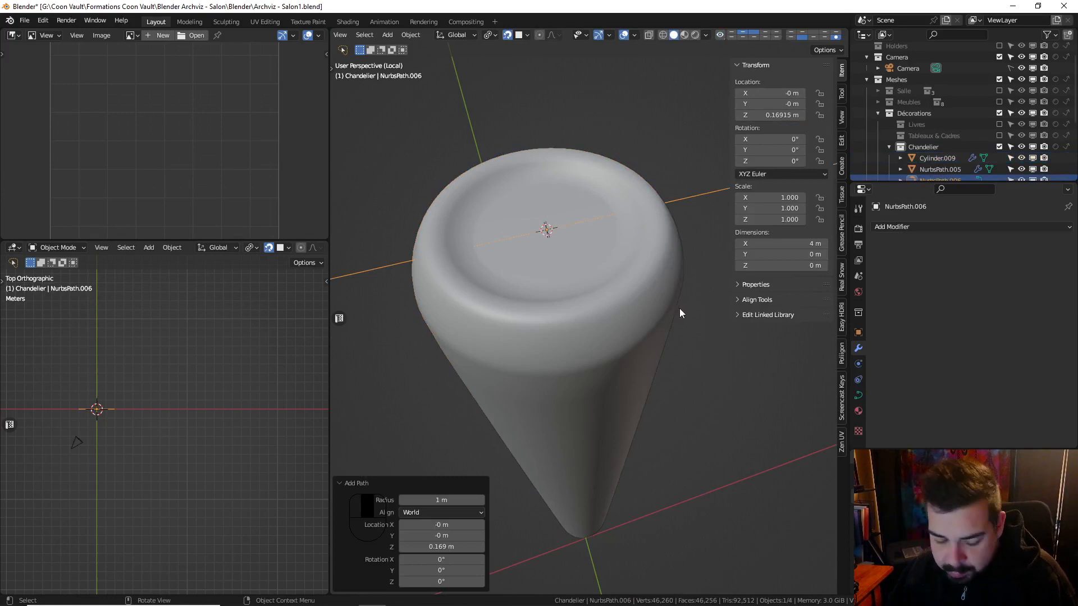
{"action": "key", "text": "r"}
{"action": "type", "text": "y"}
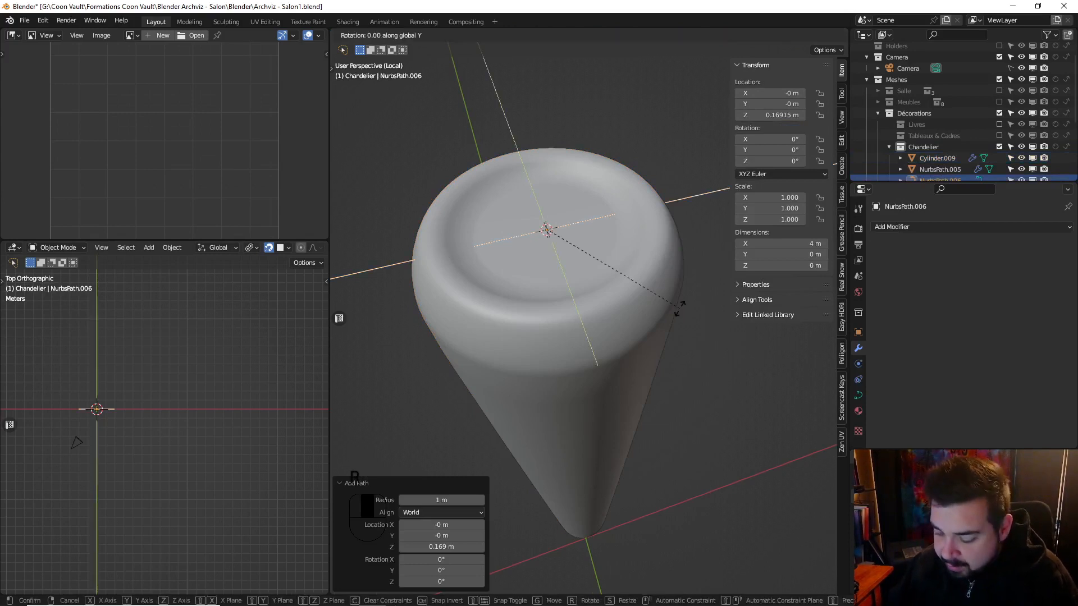
{"action": "type", "text": "90"}
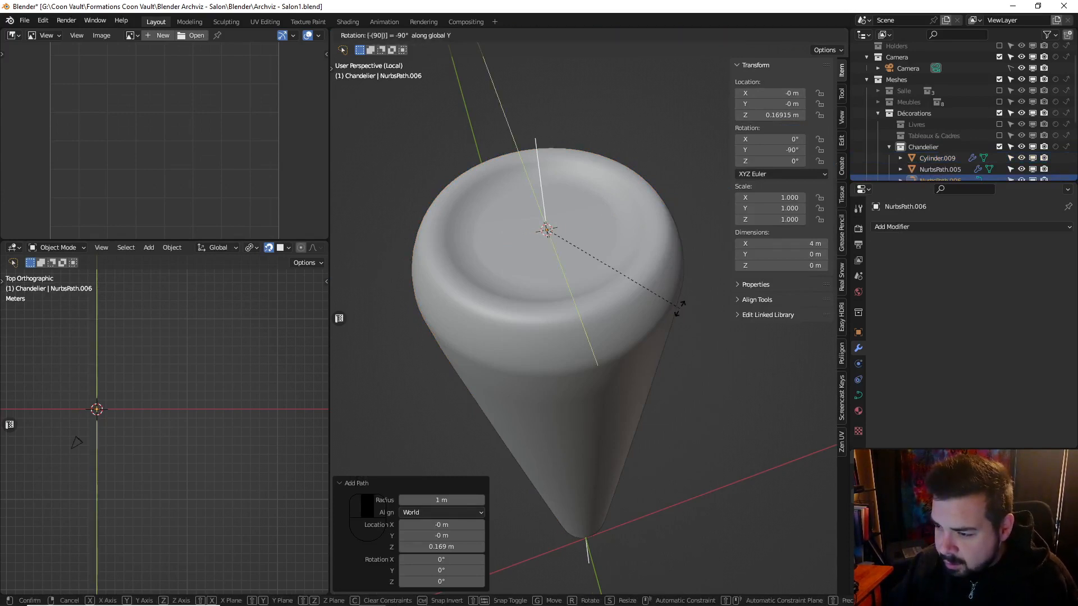
{"action": "key", "text": "Return"}
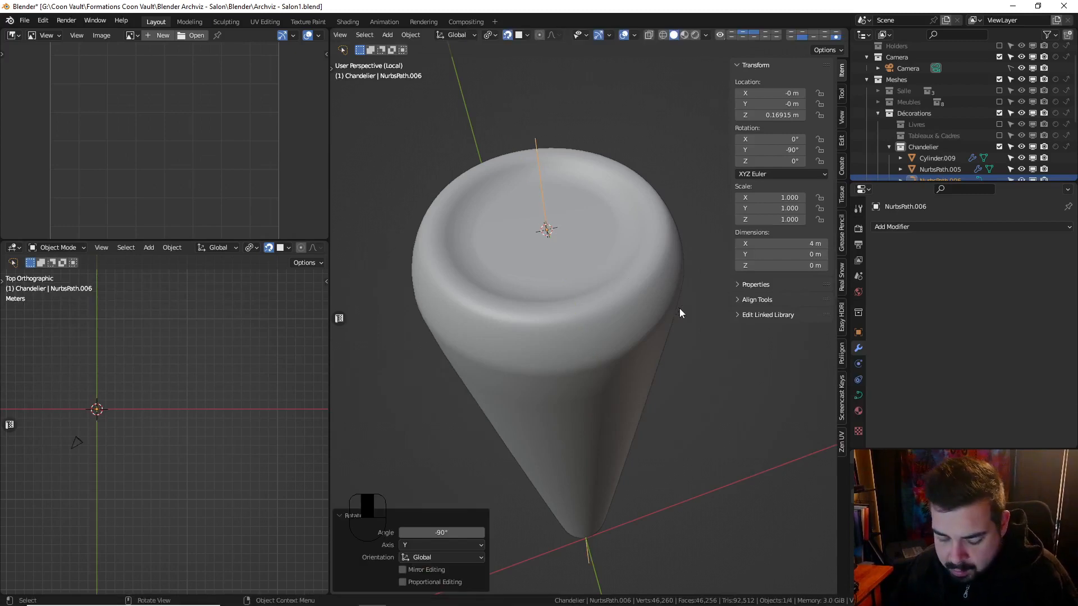
Move the path up 2 m along Z and set its origin to the 3D cursor
{"action": "type", "text": "gz2"}
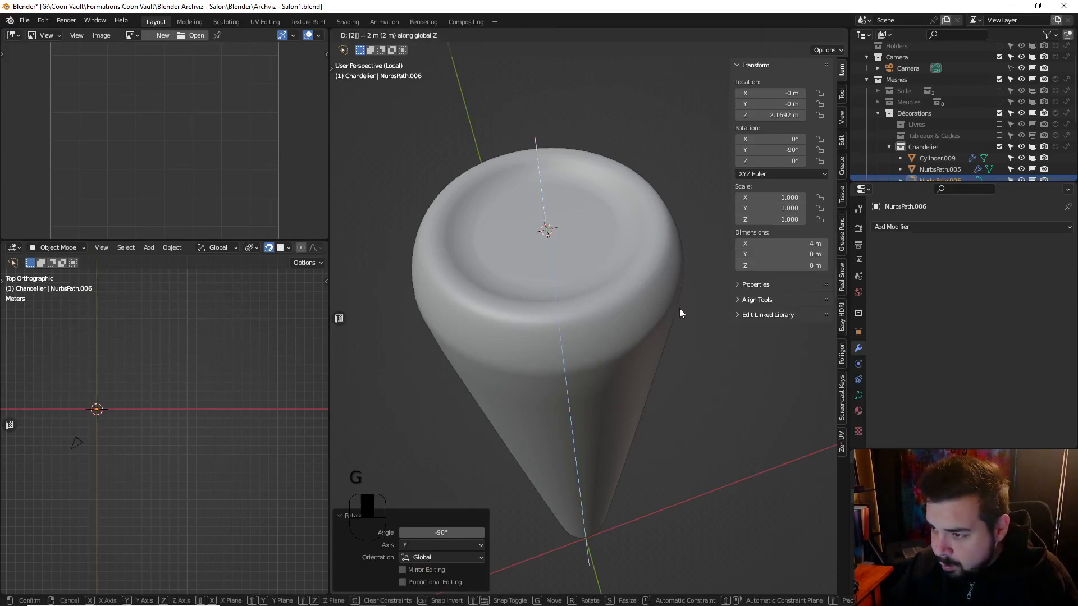
{"action": "key", "text": "Return"}
{"action": "scroll", "coordinate": [679, 309], "scroll_direction": "down", "scroll_amount": 3}
{"action": "middle_click_drag", "start_coordinate": [642, 289], "coordinate": [636, 263]}
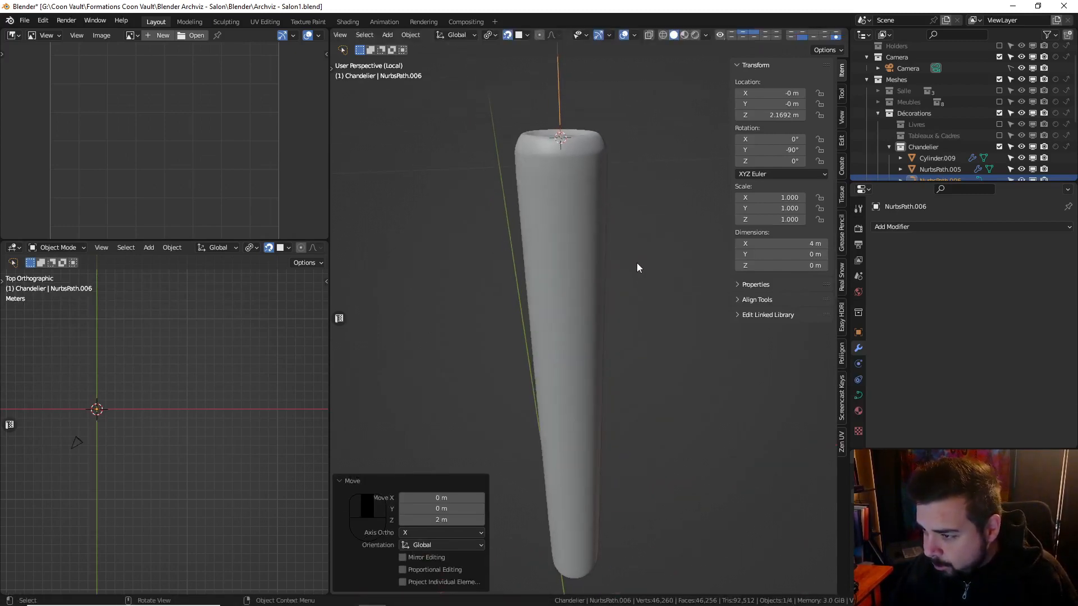
{"action": "key", "text": "q"}
{"action": "left_click", "coordinate": [630, 186]}
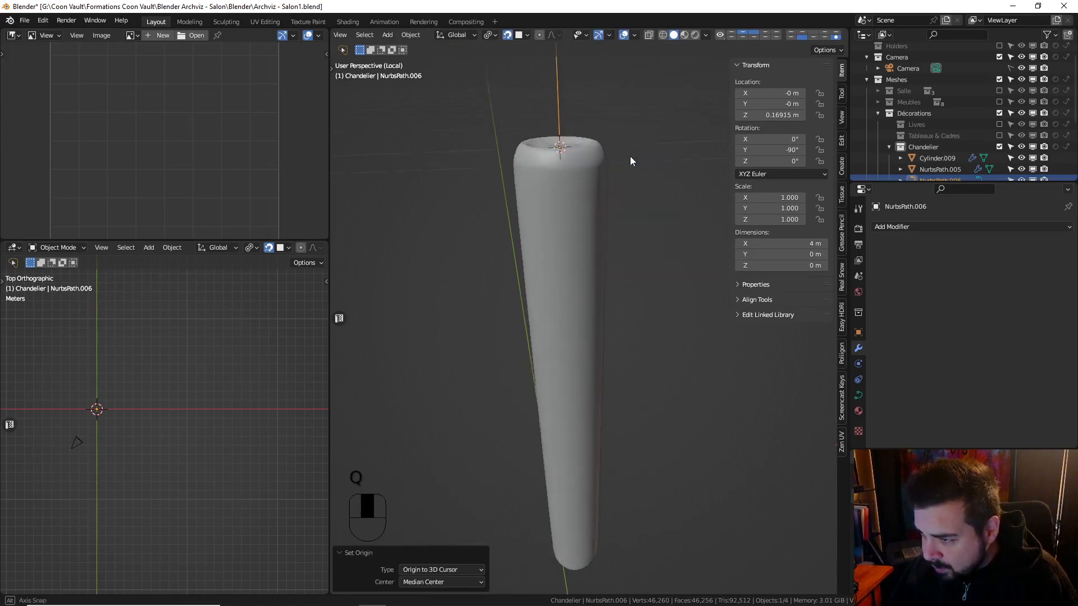
Apply the path's rotation and scale
{"action": "middle_click_drag", "start_coordinate": [630, 161], "coordinate": [645, 192]}
{"action": "key", "text": "q"}
{"action": "left_click", "coordinate": [618, 169]}
{"action": "key", "text": "q"}
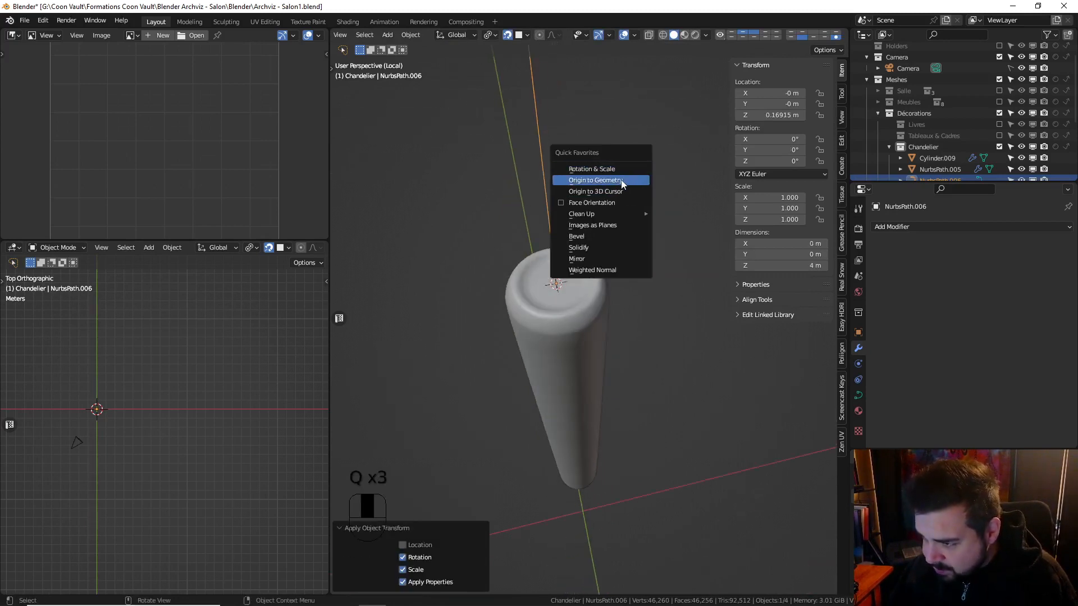
{"action": "left_click", "coordinate": [621, 181]}
{"action": "key", "text": "s"}
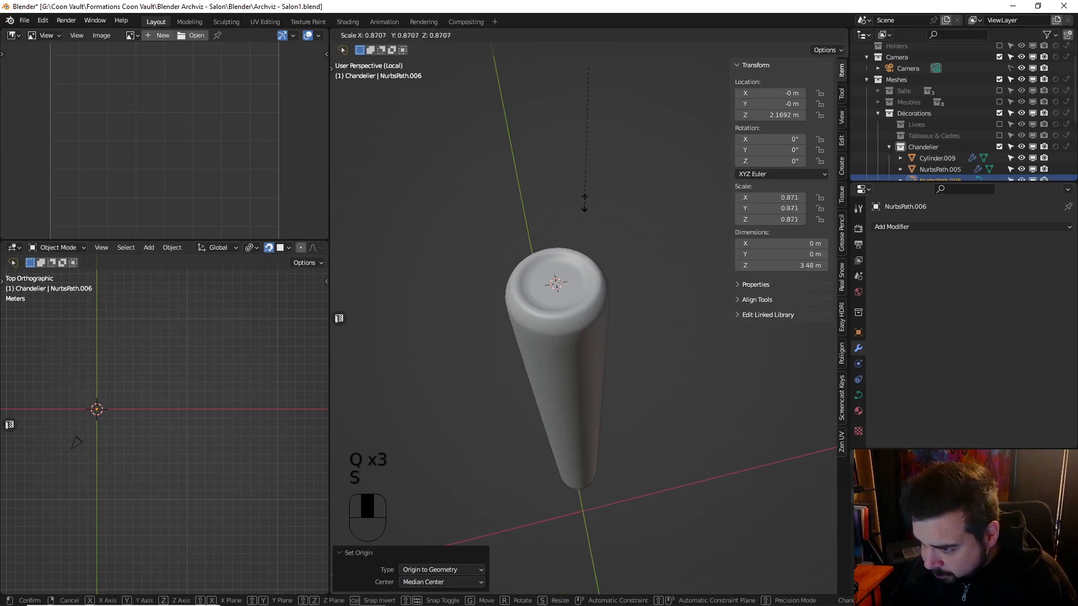
{"action": "right_click", "coordinate": [582, 227]}
{"action": "key", "text": "q"}
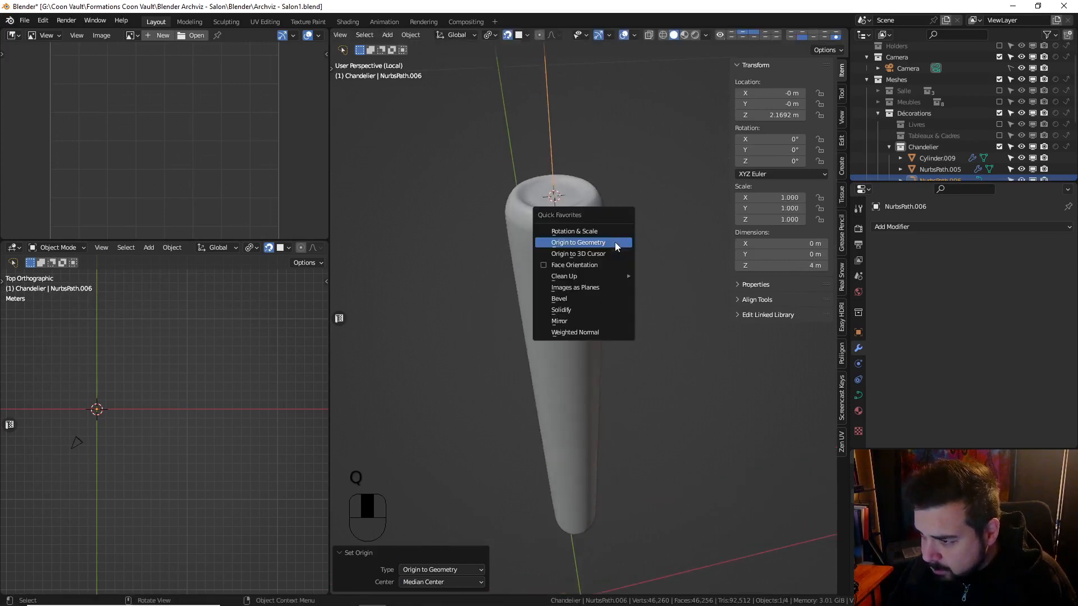
{"action": "left_click", "coordinate": [604, 254]}
Scale the path down uniformly from its origin to a wick-sized length of about 2.4 mm
{"action": "key", "text": "s"}
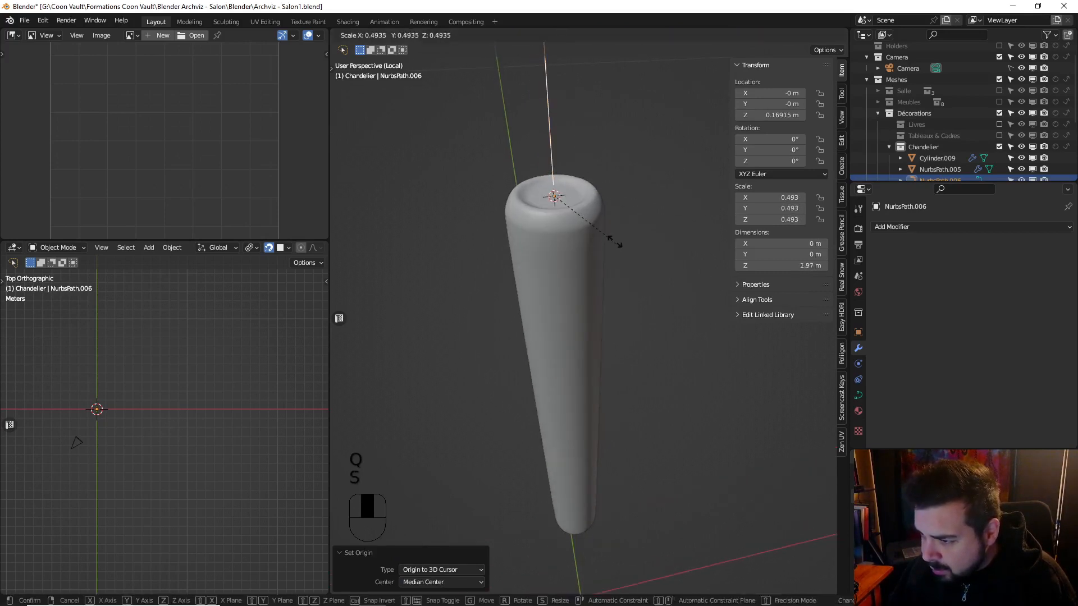
{"action": "left_click", "coordinate": [578, 218]}
{"action": "key", "text": "s"}
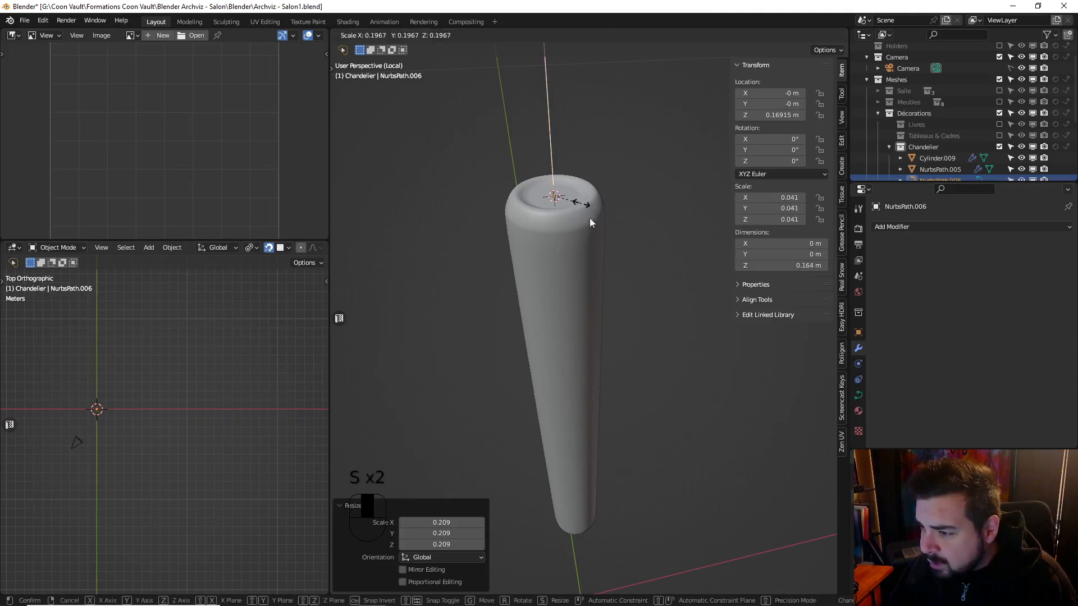
{"action": "left_click", "coordinate": [591, 222]}
{"action": "key", "text": "s"}
{"action": "left_click", "coordinate": [576, 209]}
{"action": "key", "text": "s"}
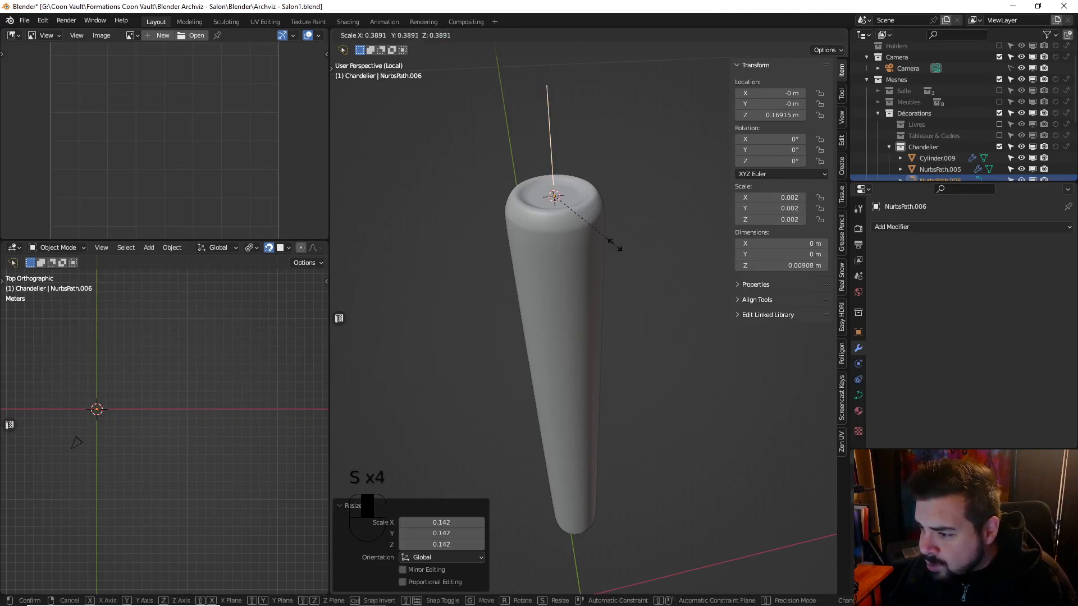
{"action": "left_click", "coordinate": [645, 275]}
{"action": "key", "text": "s"}
{"action": "left_click", "coordinate": [659, 292]}
{"action": "key", "text": "s"}
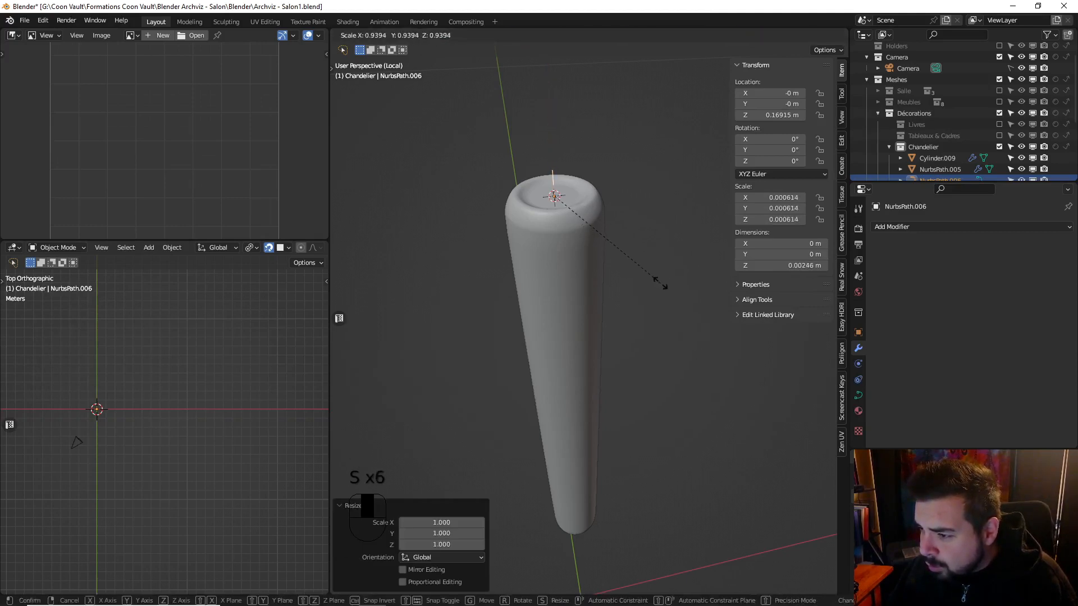
{"action": "left_click", "coordinate": [659, 282]}
Enlarge the wick path slightly in front view to a uniform scale of about 0.00094
{"action": "key", "text": "KP_1"}
{"action": "scroll", "coordinate": [651, 292], "scroll_direction": "up", "scroll_amount": 6}
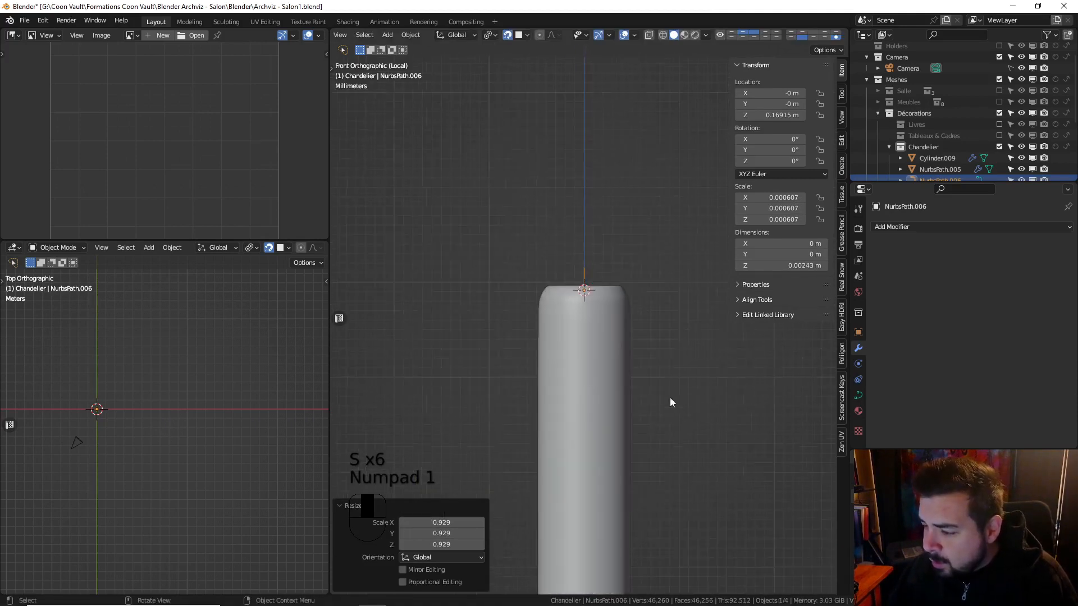
{"action": "middle_click_drag", "start_coordinate": [650, 292], "coordinate": [649, 361], "text": "shift"}
{"action": "key", "text": "s"}
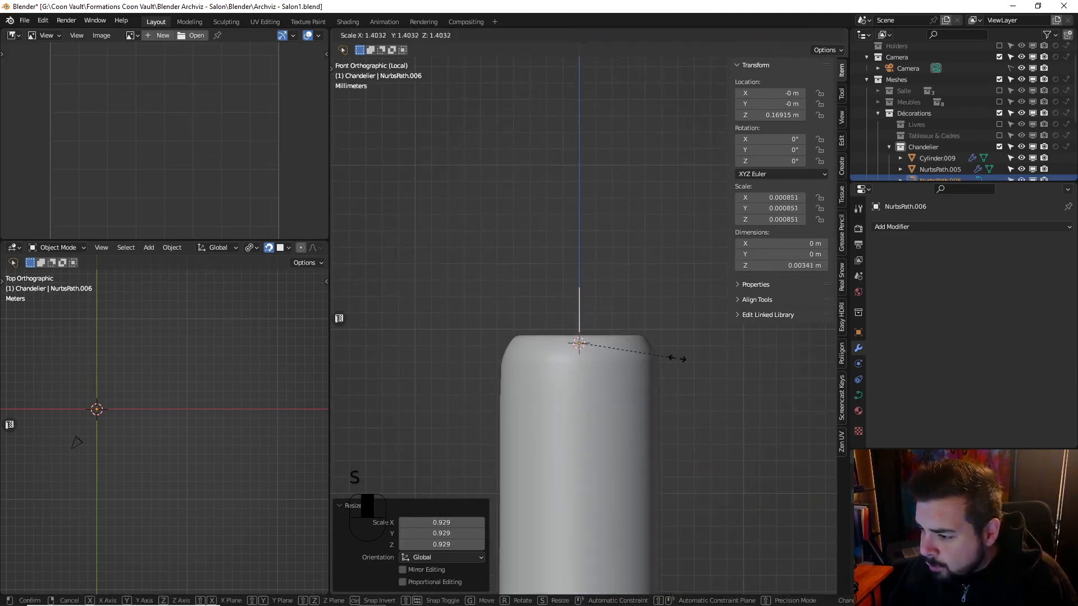
{"action": "left_click", "coordinate": [633, 304]}
In Edit Mode, move the path's top control point up and toward positive X to bend the wick's tip
{"action": "key", "text": "Tab"}
{"action": "middle_click_drag", "start_coordinate": [624, 312], "coordinate": [599, 334]}
{"action": "scroll", "coordinate": [611, 353], "scroll_direction": "down", "scroll_amount": 3}
{"action": "left_click", "coordinate": [571, 338]}
{"action": "scroll", "coordinate": [595, 351], "scroll_direction": "up", "scroll_amount": 6}
{"action": "key", "text": "KP_1"}
{"action": "key", "text": "g"}
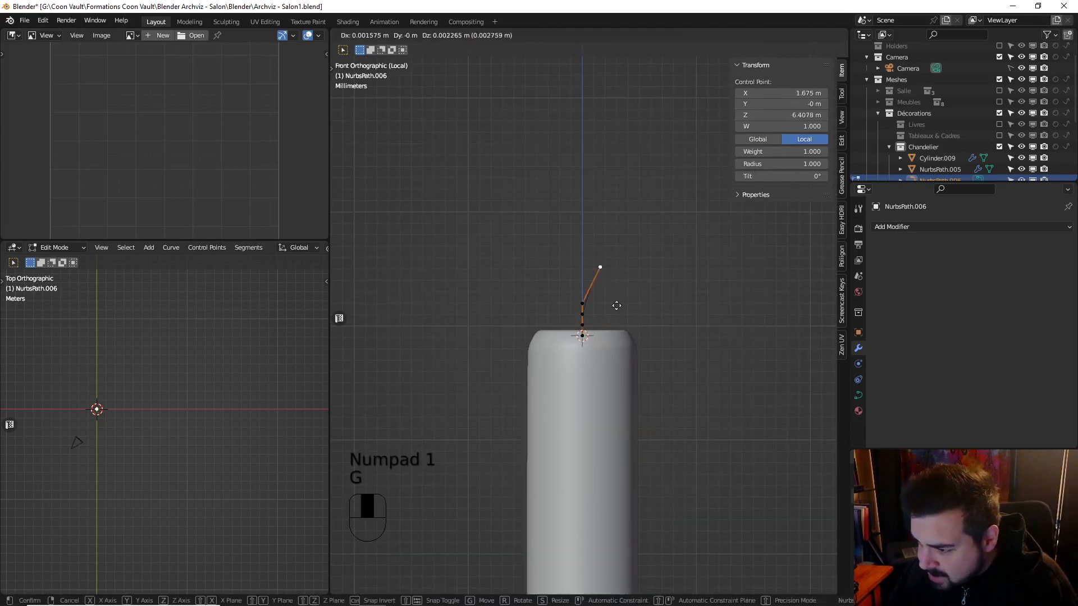
{"action": "left_click", "coordinate": [616, 300]}
Move the control point just below the tip up and toward negative X to curve the wick's upper part
{"action": "left_click", "coordinate": [573, 307]}
{"action": "key", "text": "g"}
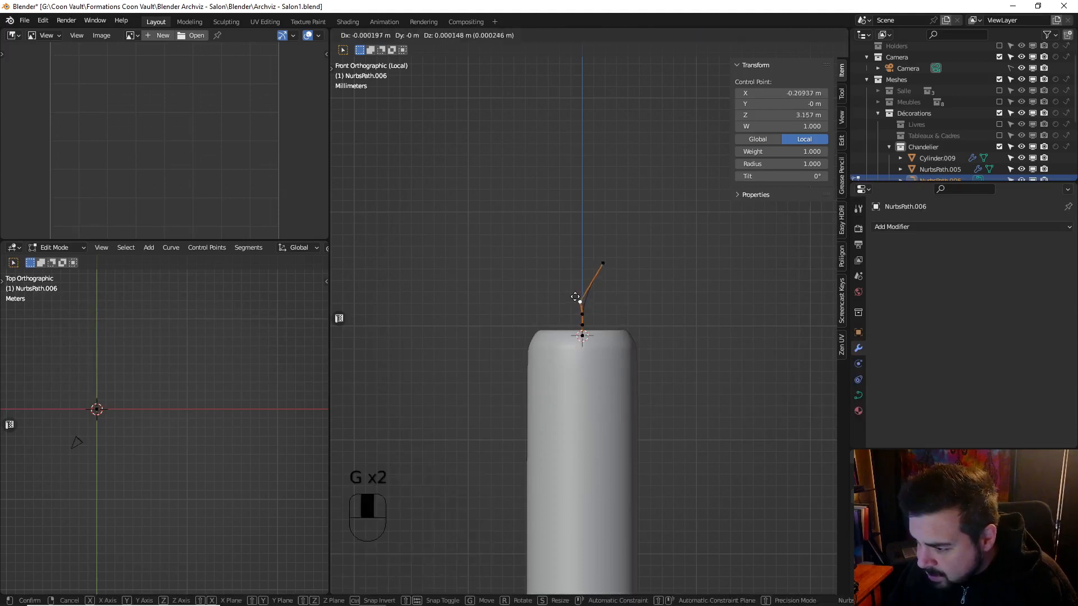
{"action": "left_click", "coordinate": [570, 289]}
{"action": "key", "text": "g"}
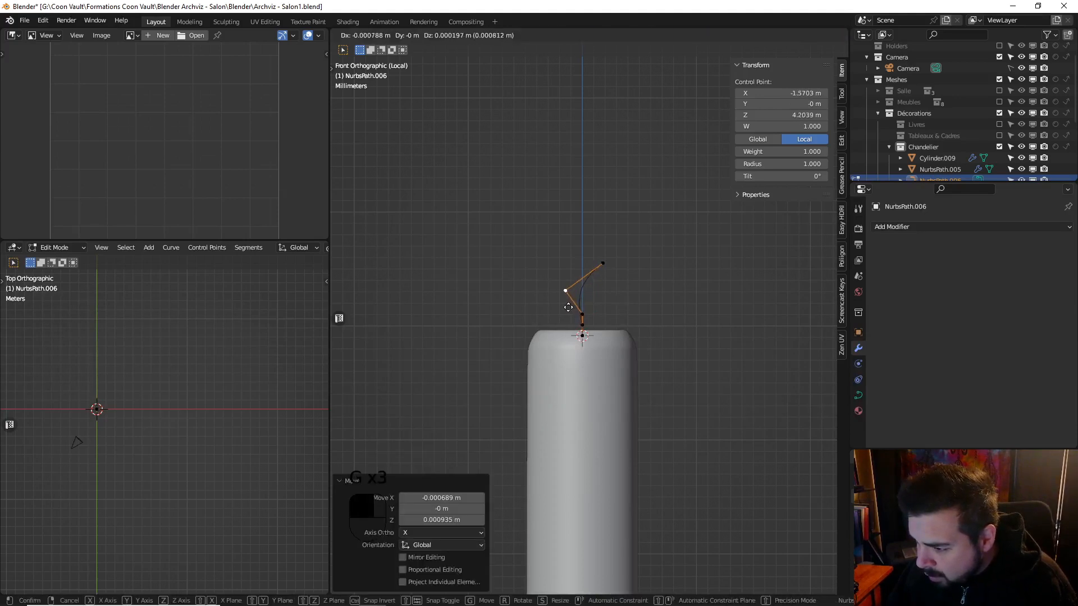
{"action": "left_click", "coordinate": [576, 294]}
Shift the middle control point toward negative X and the one below it toward positive X to curve the wick's lower part
{"action": "left_click", "coordinate": [585, 318]}
{"action": "key", "text": "g"}
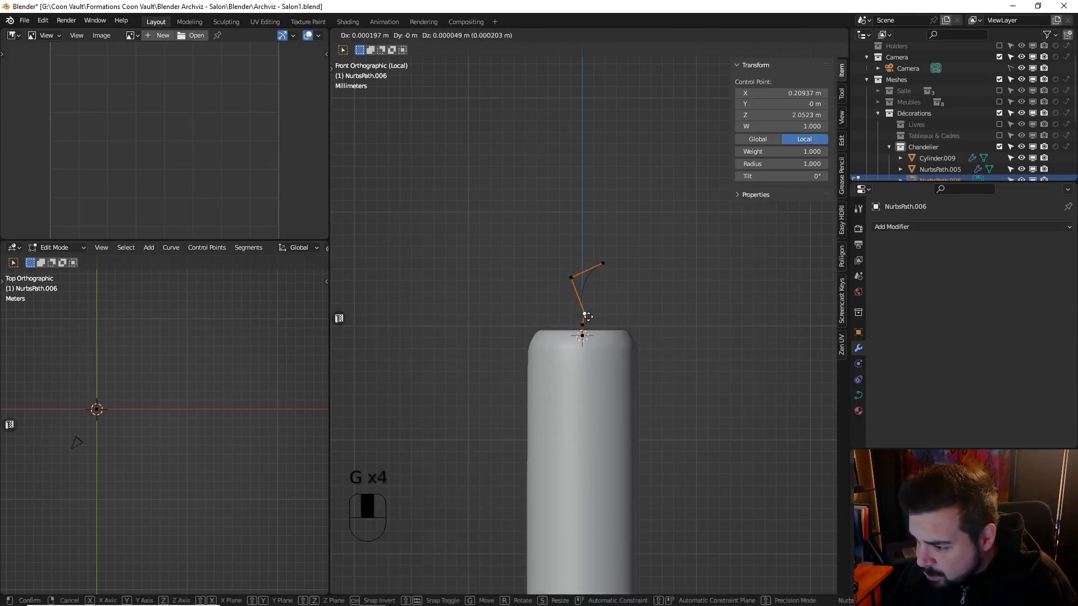
{"action": "left_click", "coordinate": [579, 310]}
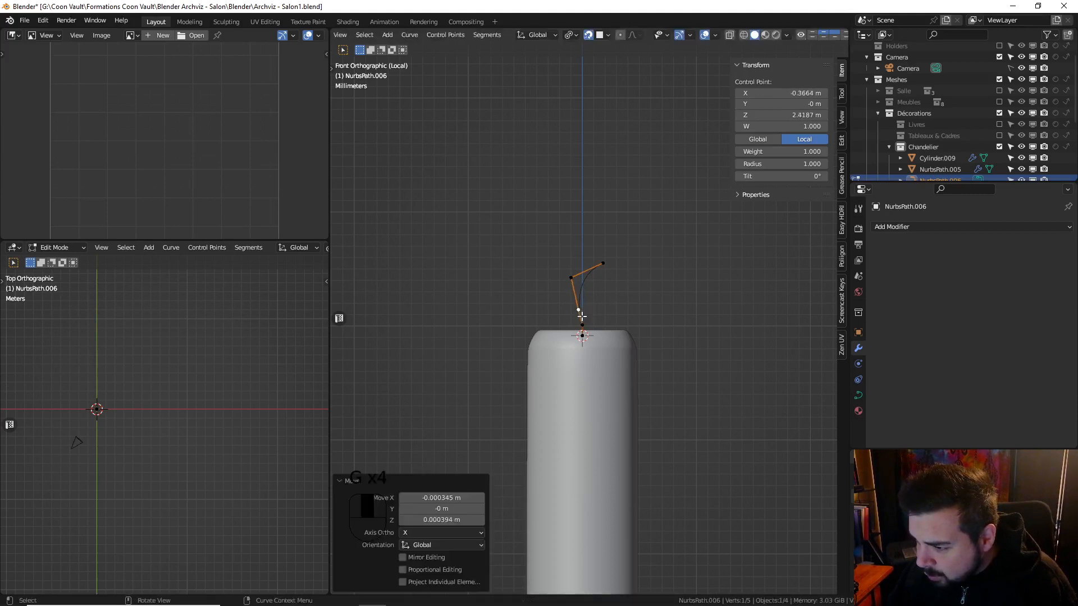
{"action": "left_click", "coordinate": [590, 320]}
{"action": "key", "text": "g"}
{"action": "left_click", "coordinate": [590, 321]}
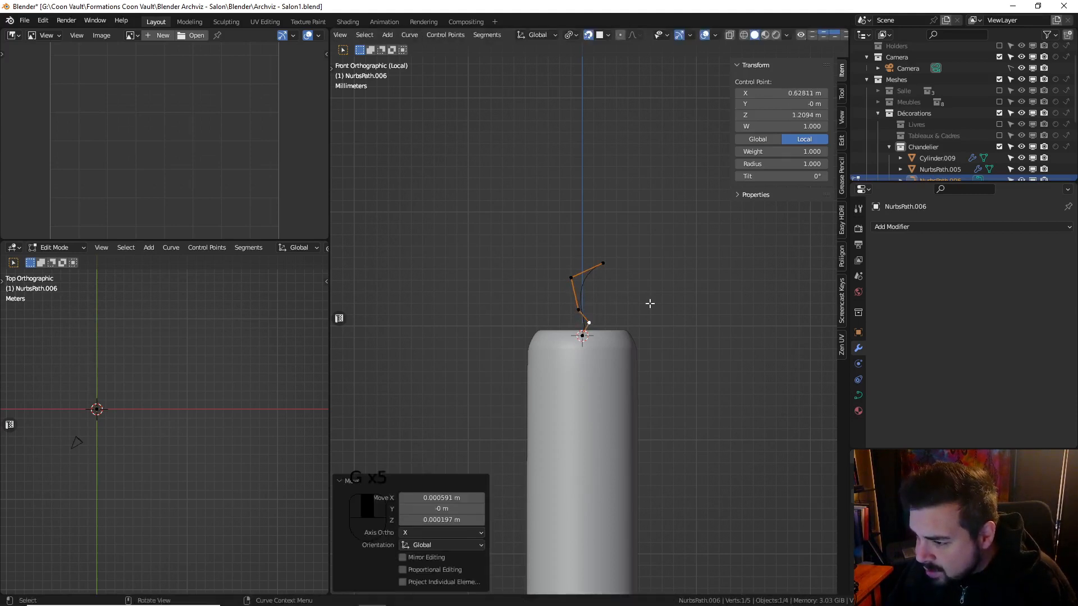
{"action": "key", "text": "Tab"}
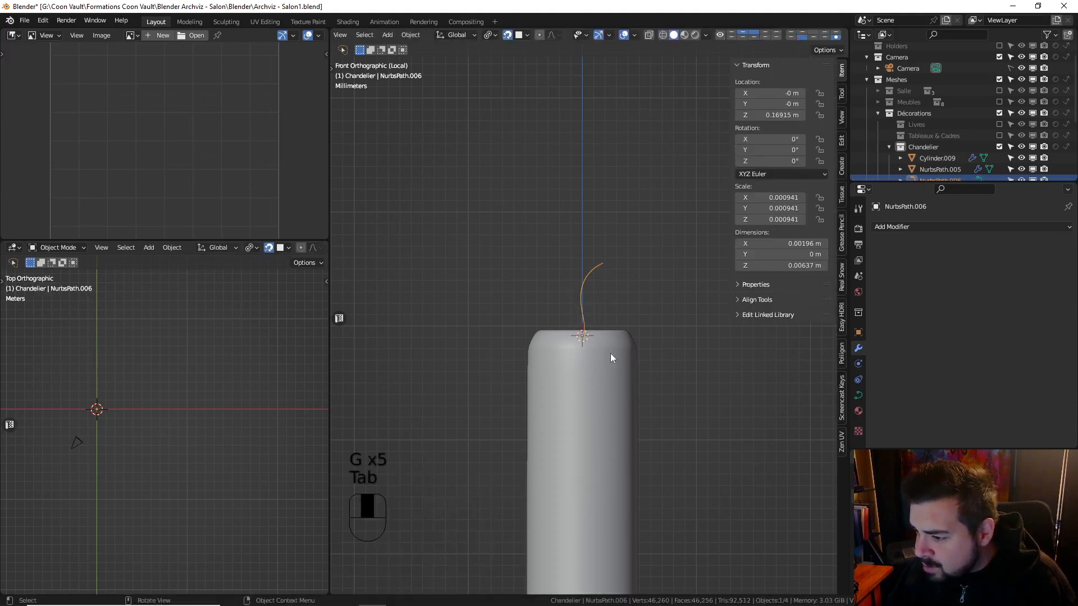
Give the wick curve a round bevel with a depth of 0.1 m
{"action": "left_click", "coordinate": [858, 395]}
{"action": "scroll", "coordinate": [937, 396], "scroll_direction": "down", "scroll_amount": 2}
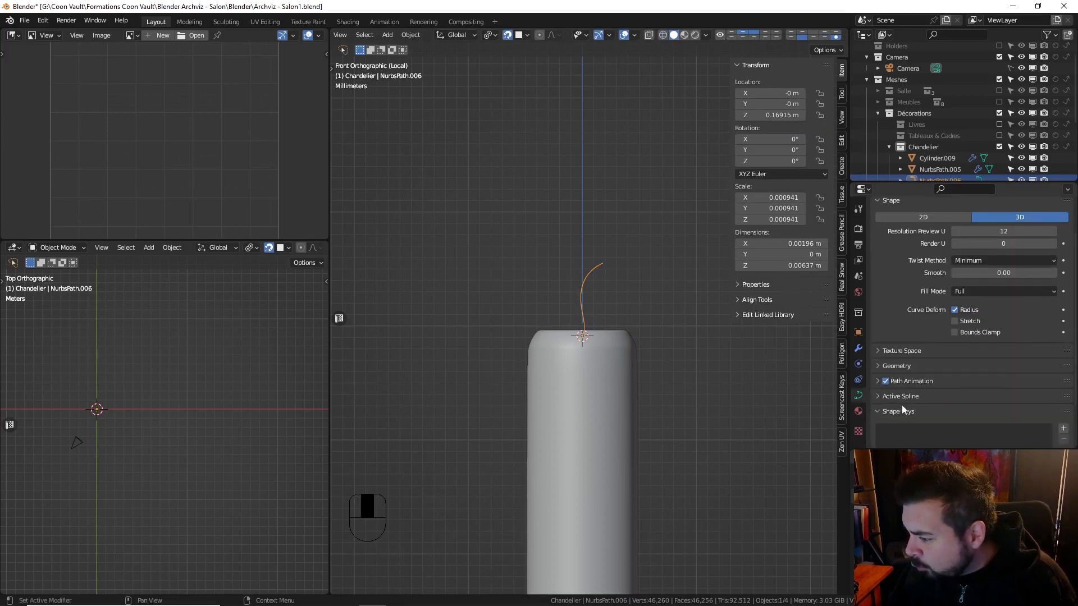
{"action": "left_click", "coordinate": [884, 369]}
{"action": "scroll", "coordinate": [960, 390], "scroll_direction": "down", "scroll_amount": 3}
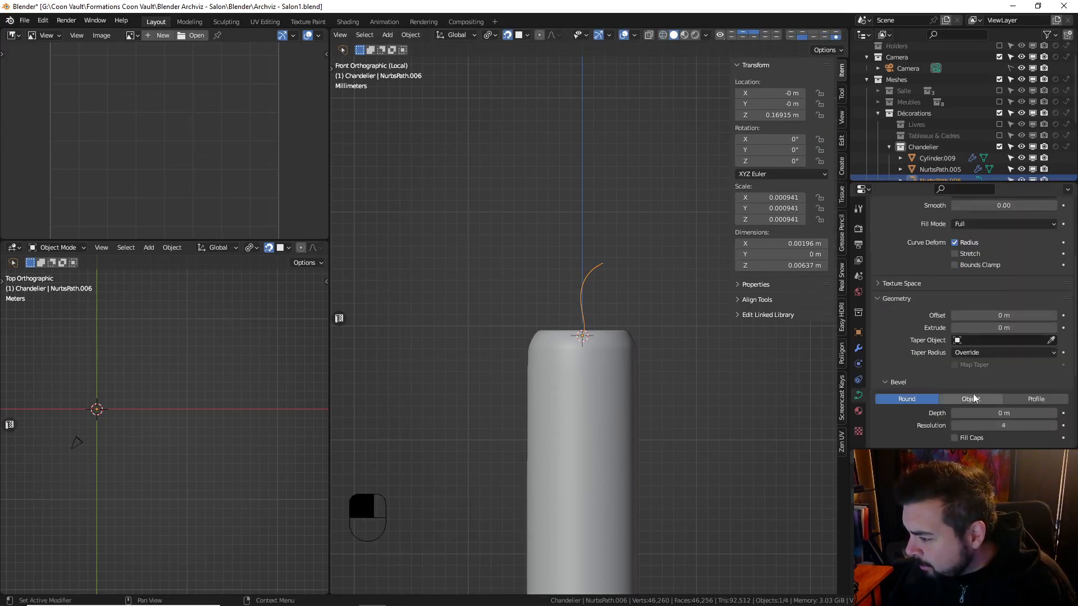
{"action": "left_click", "coordinate": [1053, 414]}
{"action": "left_click", "coordinate": [1053, 414]}
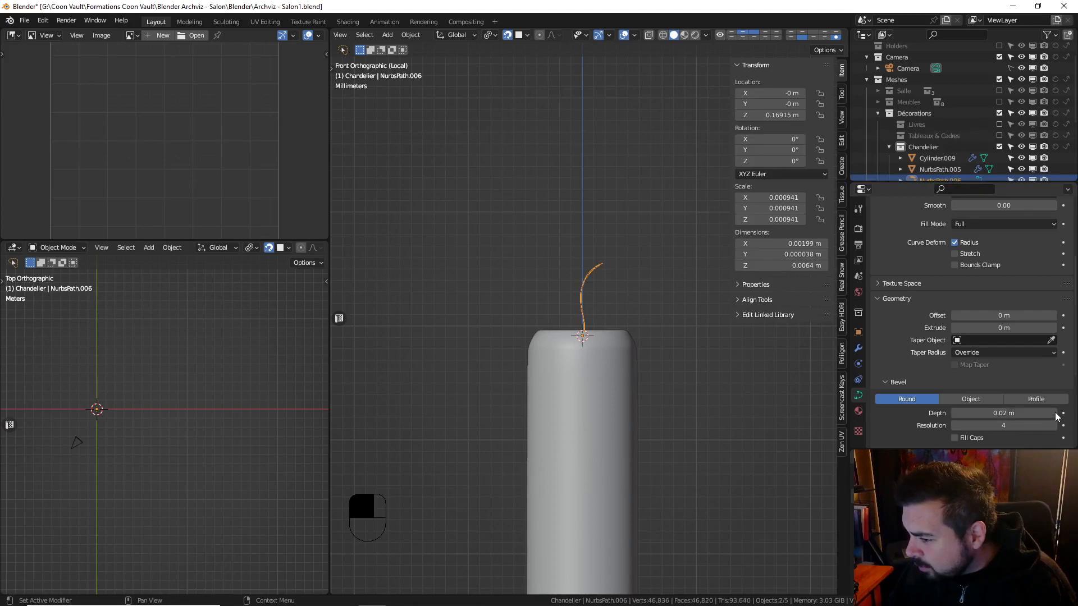
{"action": "left_click", "coordinate": [1029, 414]}
{"action": "type", "text": "0.1"}
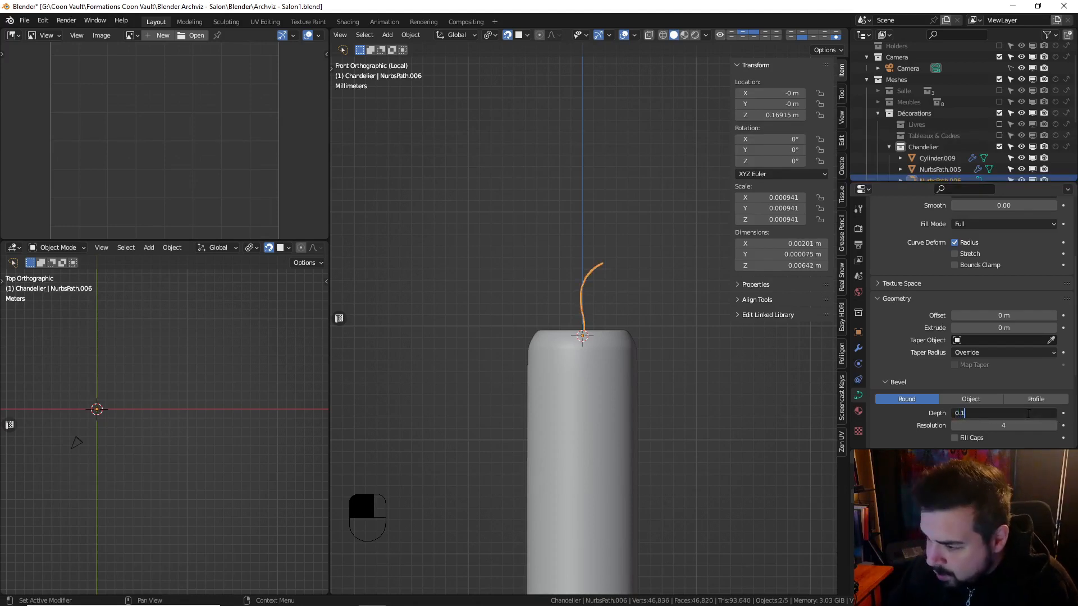
{"action": "key", "text": "Return"}
Lower the wick's bottom control point about 0.0005 m along Z into the candle, and deselect everything in Object Mode
{"action": "mouse_move", "coordinate": [689, 351]}
{"action": "middle_mouse_down"}
{"action": "mouse_move", "coordinate": [659, 356]}
{"action": "mouse_move", "coordinate": [673, 362]}
{"action": "middle_mouse_up"}
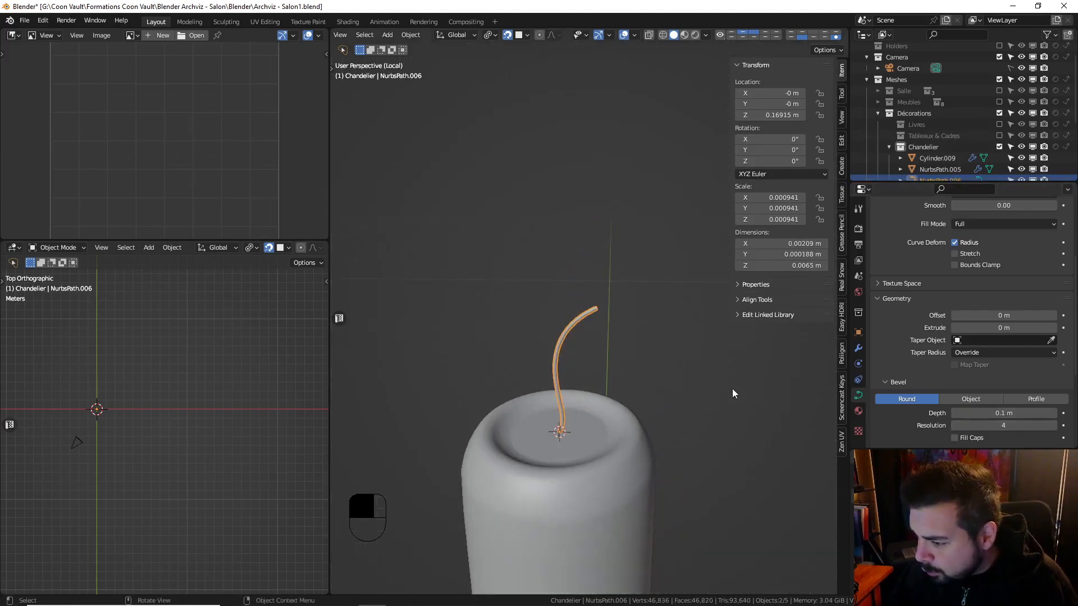
{"action": "middle_click_drag", "start_coordinate": [604, 373], "coordinate": [607, 366]}
{"action": "scroll", "coordinate": [600, 375], "scroll_direction": "up", "scroll_amount": 2}
{"action": "key", "text": "Tab"}
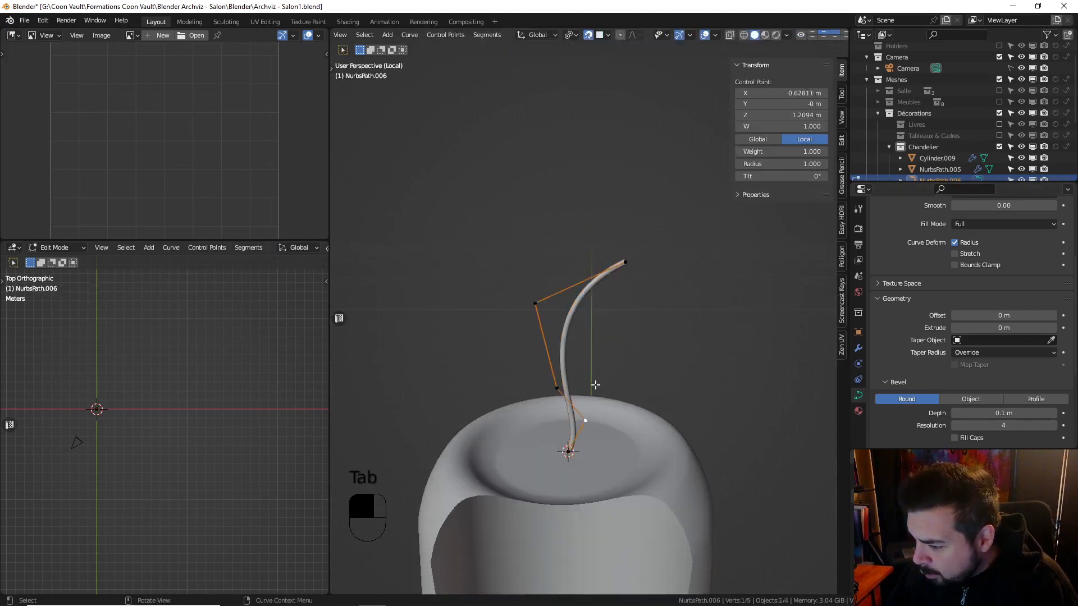
{"action": "left_click", "coordinate": [566, 452]}
{"action": "key", "text": "g"}
{"action": "key", "text": "z"}
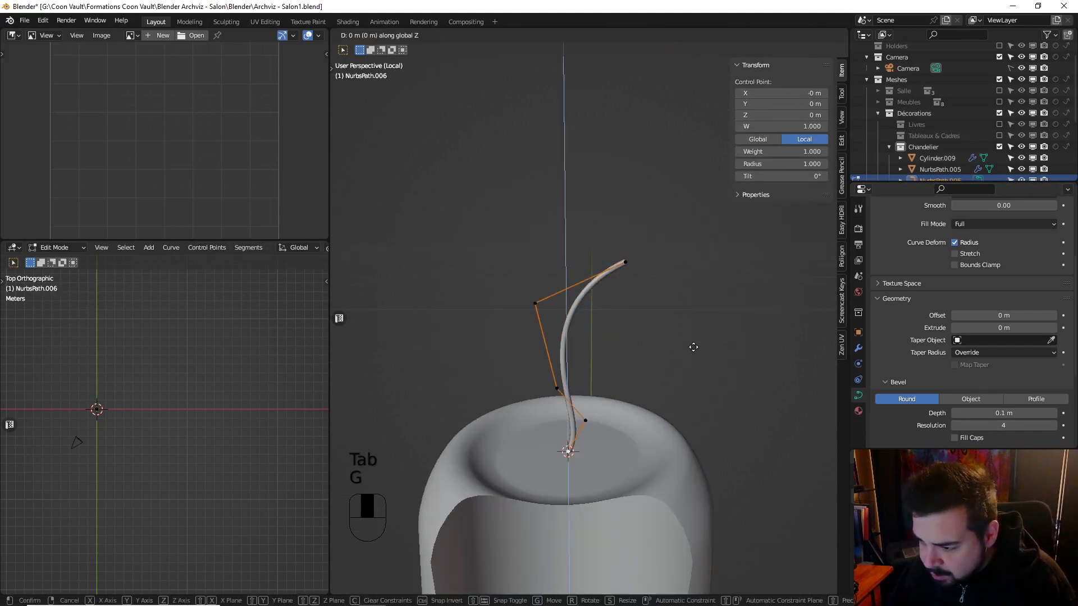
{"action": "left_click", "coordinate": [693, 356]}
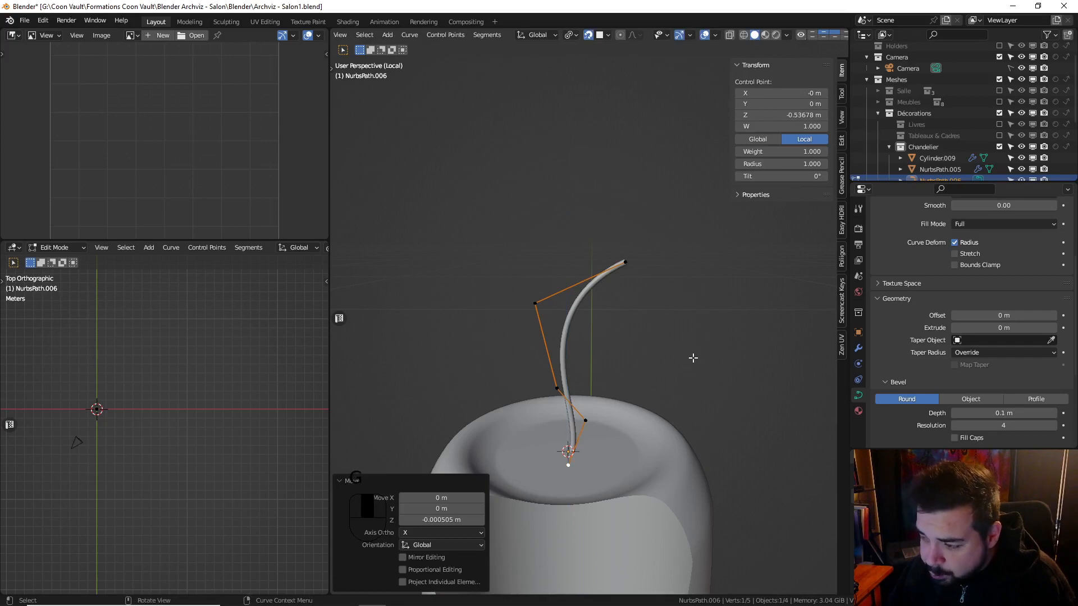
{"action": "key", "text": "Tab"}
{"action": "key", "text": "a"}
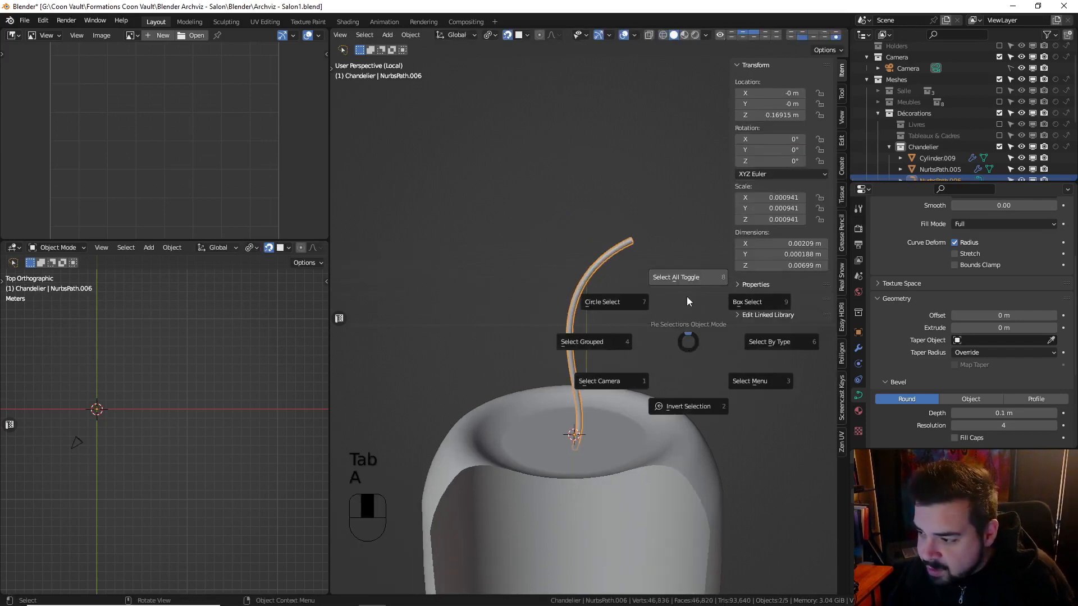
{"action": "left_click", "coordinate": [686, 293]}
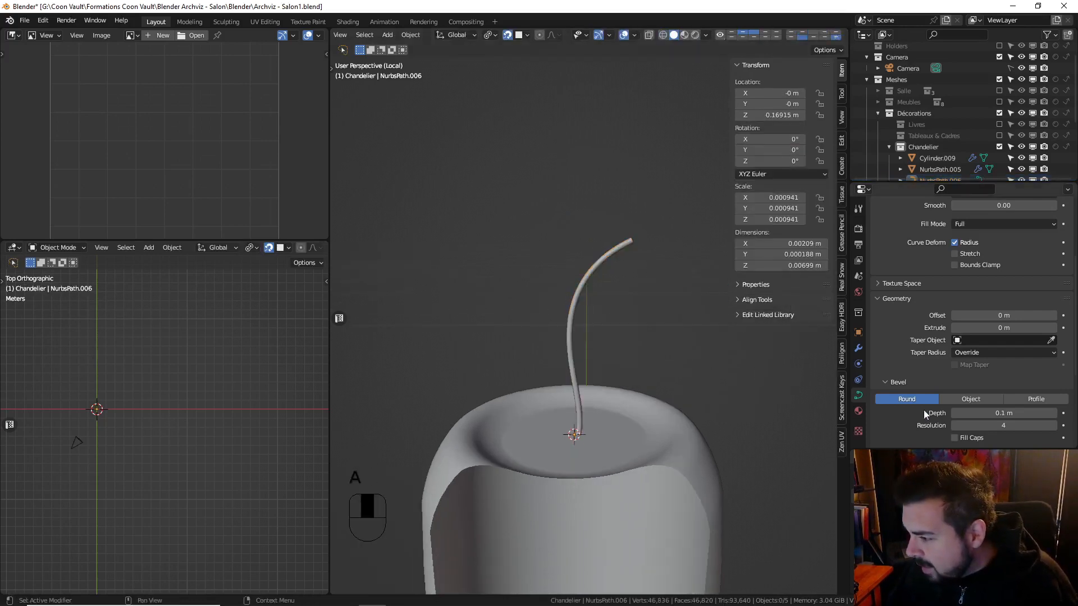
Set the wick curve's preview resolution U to 6 and convert it to a mesh
{"action": "left_click", "coordinate": [626, 242]}
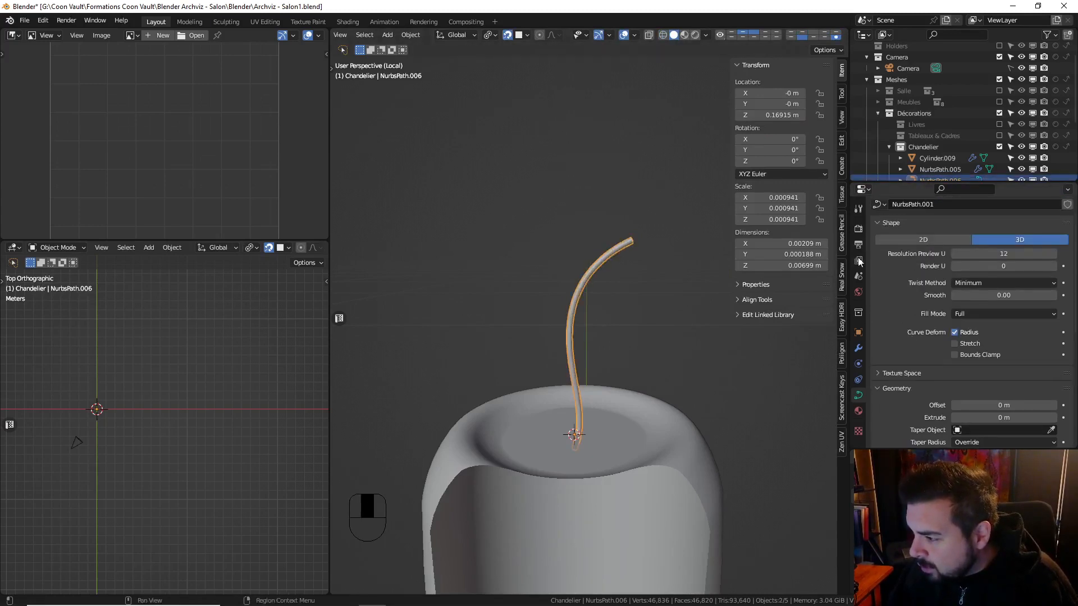
{"action": "double_click", "coordinate": [1004, 253]}
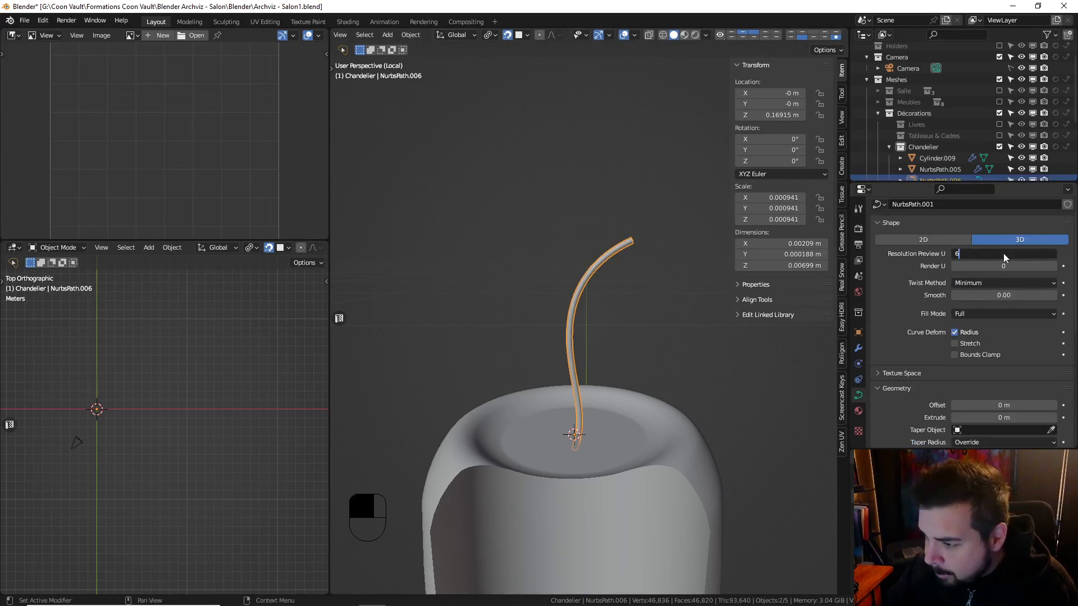
{"action": "type", "text": "6"}
{"action": "key", "text": "Return"}
{"action": "left_click", "coordinate": [415, 35]}
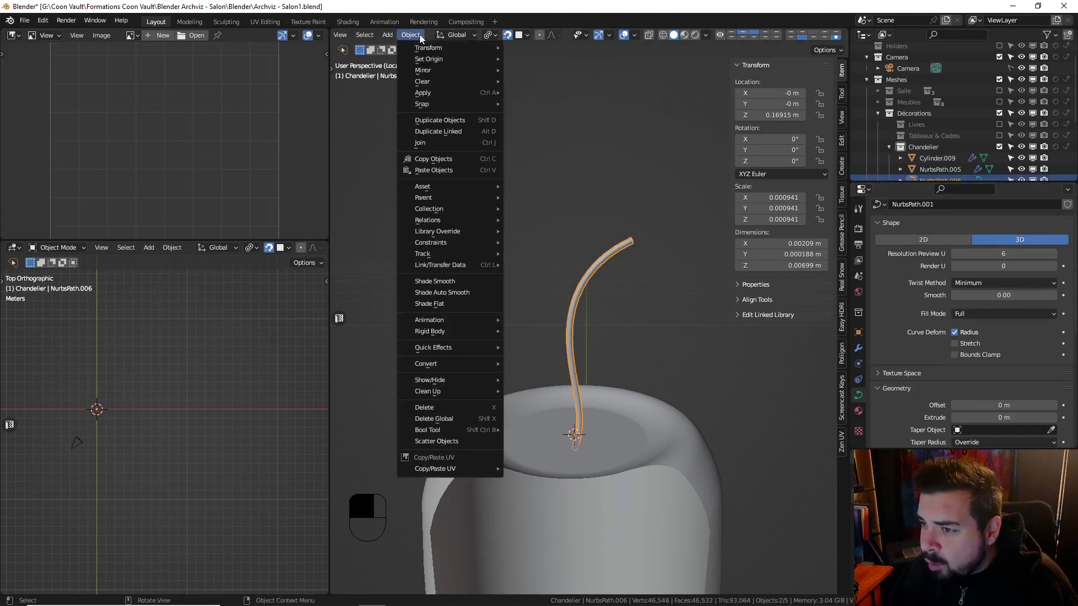
{"action": "mouse_move", "coordinate": [467, 365]}
{"action": "key", "text": "Return"}
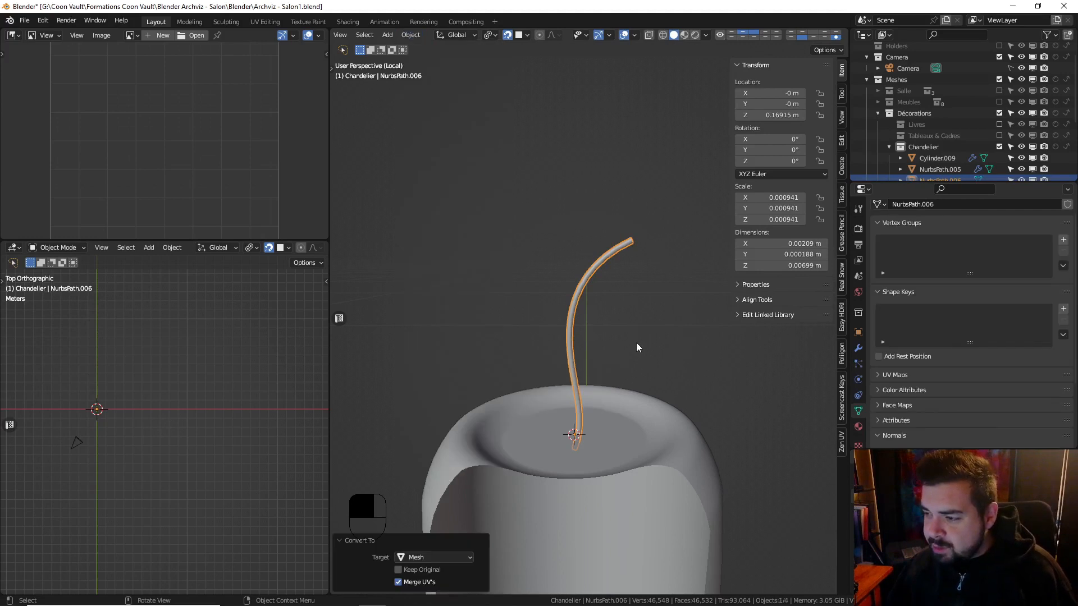
Isolate the wick mesh in local view and enter its Edit Mode
{"action": "key", "text": "KP_Divide"}
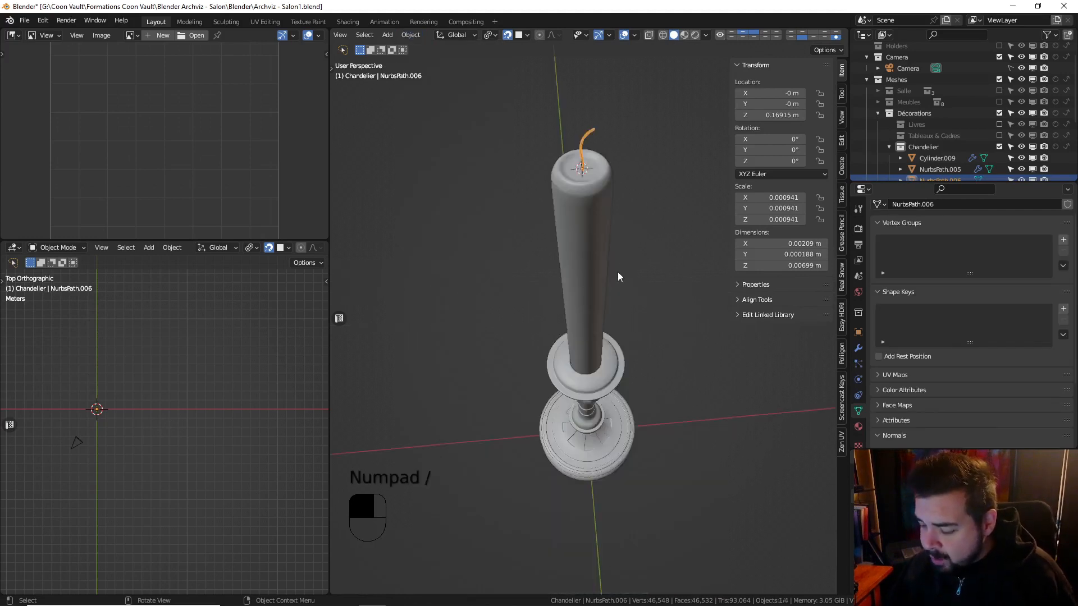
{"action": "key", "text": "KP_Divide"}
{"action": "key", "text": "Tab"}
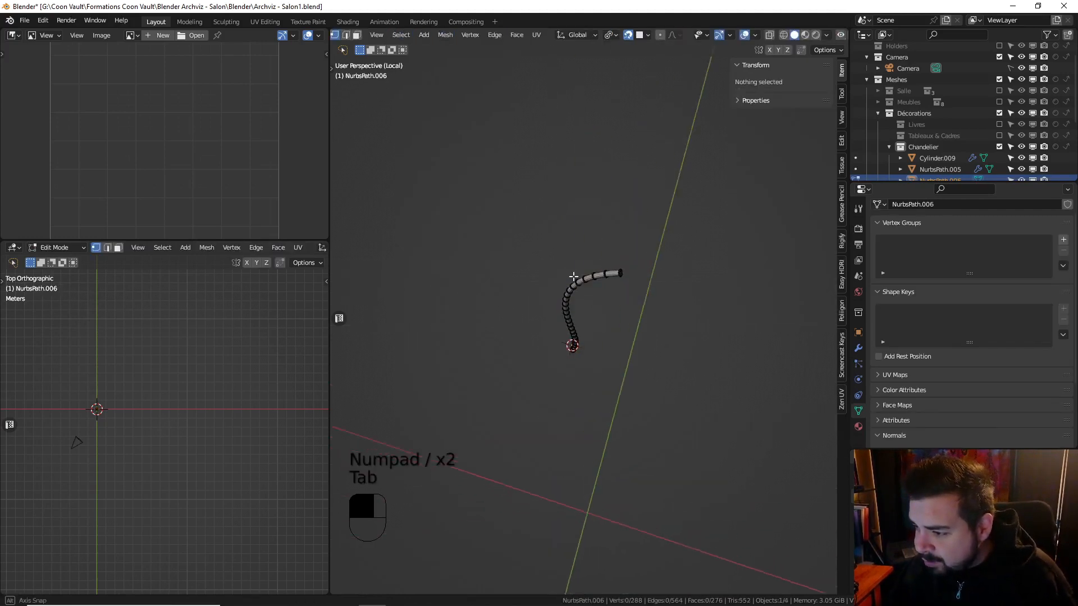
{"action": "middle_click_drag", "start_coordinate": [573, 276], "coordinate": [628, 295]}
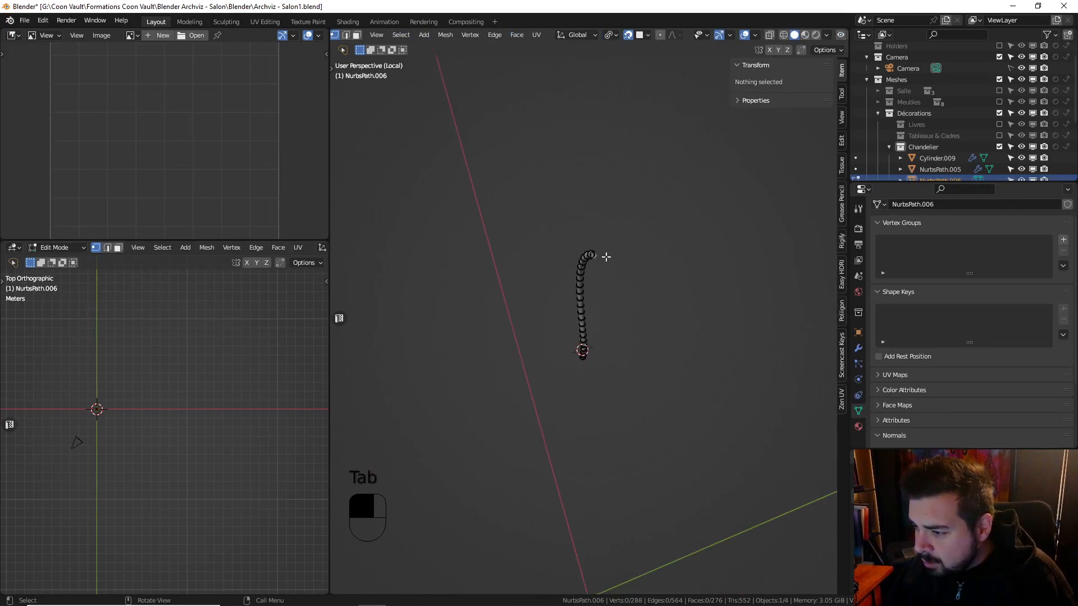
{"action": "middle_click_drag", "start_coordinate": [606, 257], "coordinate": [615, 296]}
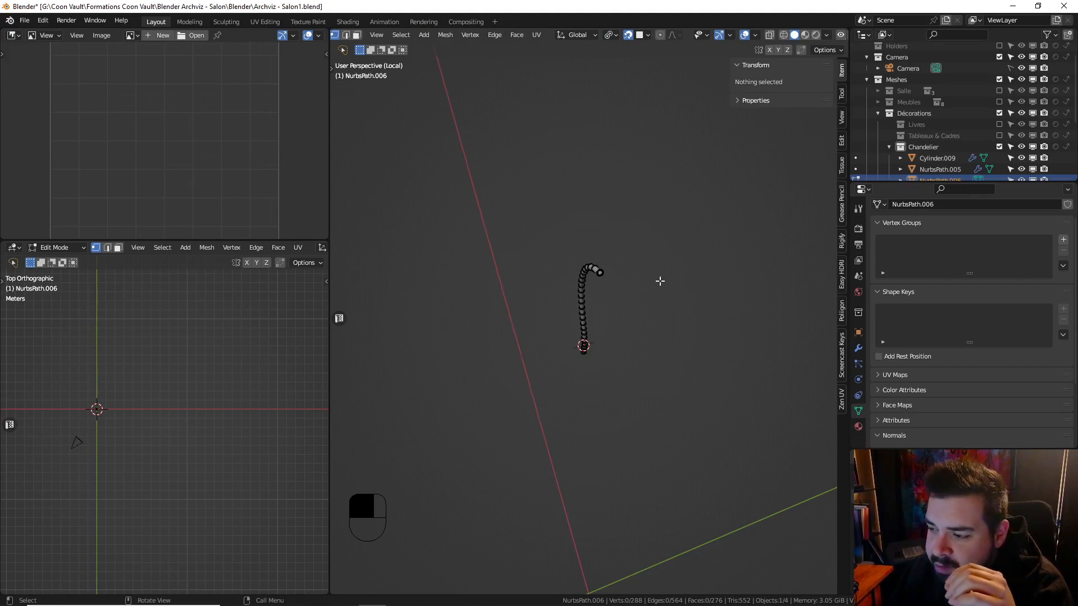
Set the 3D view's clip start to 0.001 m so the wick is not cut off in close-up
{"action": "scroll", "coordinate": [660, 281], "scroll_direction": "up", "scroll_amount": 5}
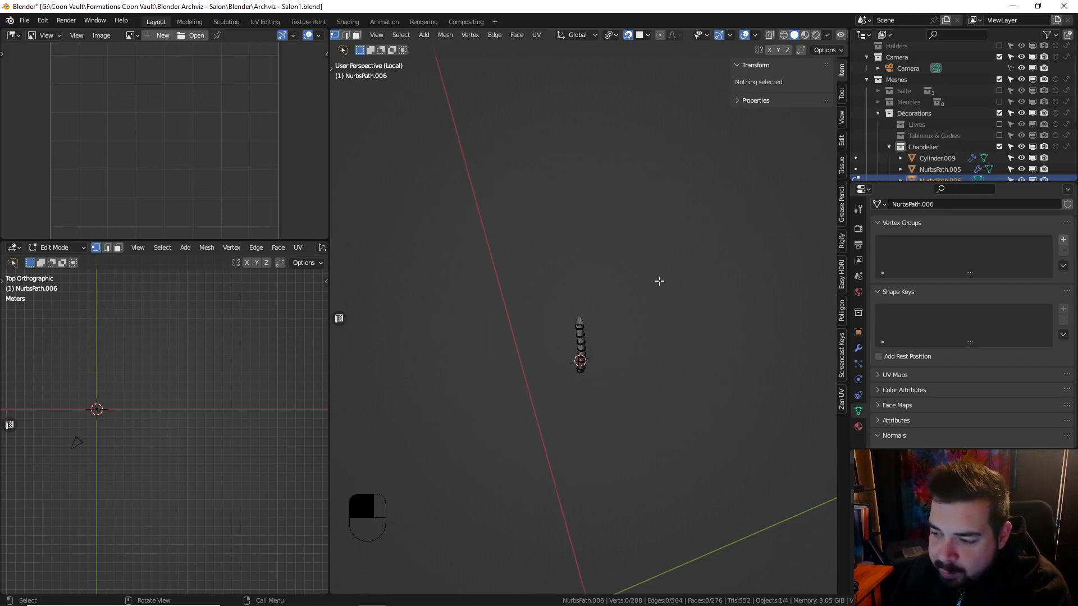
{"action": "scroll", "coordinate": [660, 281], "scroll_direction": "up", "scroll_amount": 1}
{"action": "scroll", "coordinate": [659, 283], "scroll_direction": "down", "scroll_amount": 4}
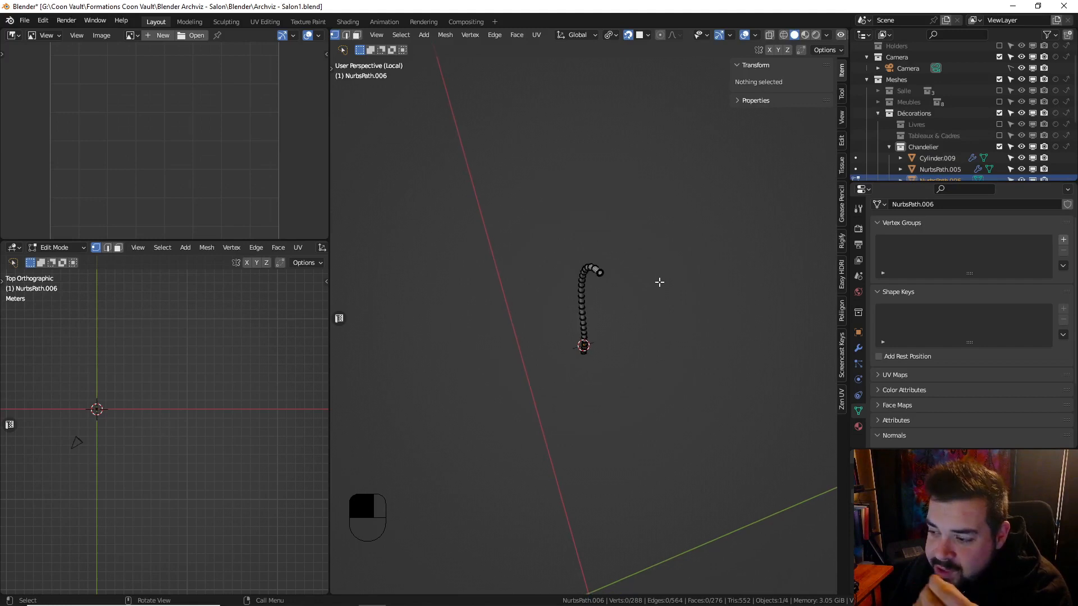
{"action": "key", "text": "n"}
{"action": "key", "text": "n"}
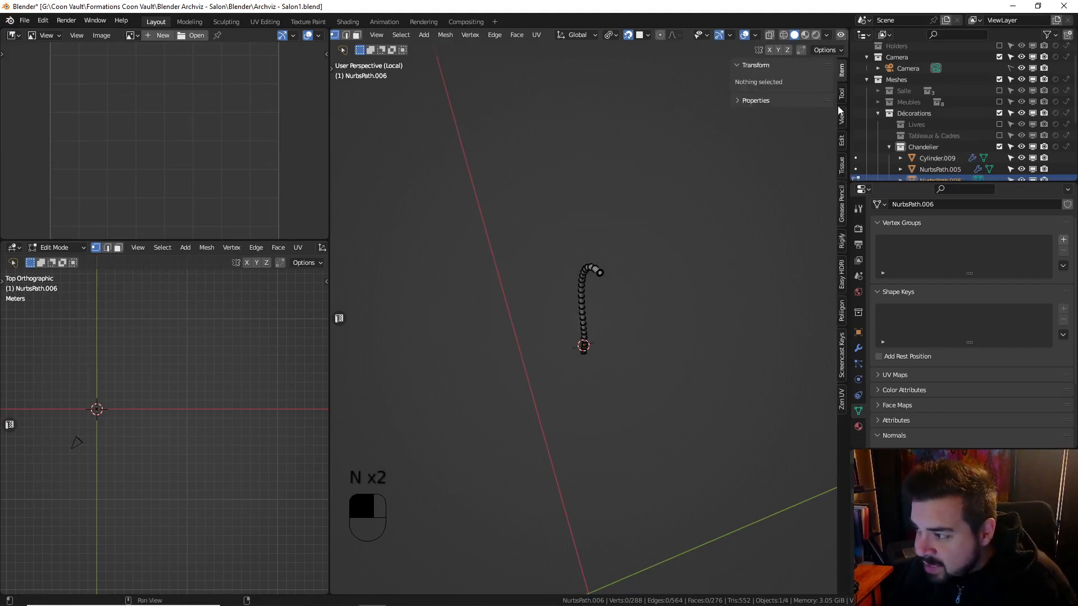
{"action": "left_click", "coordinate": [842, 116]}
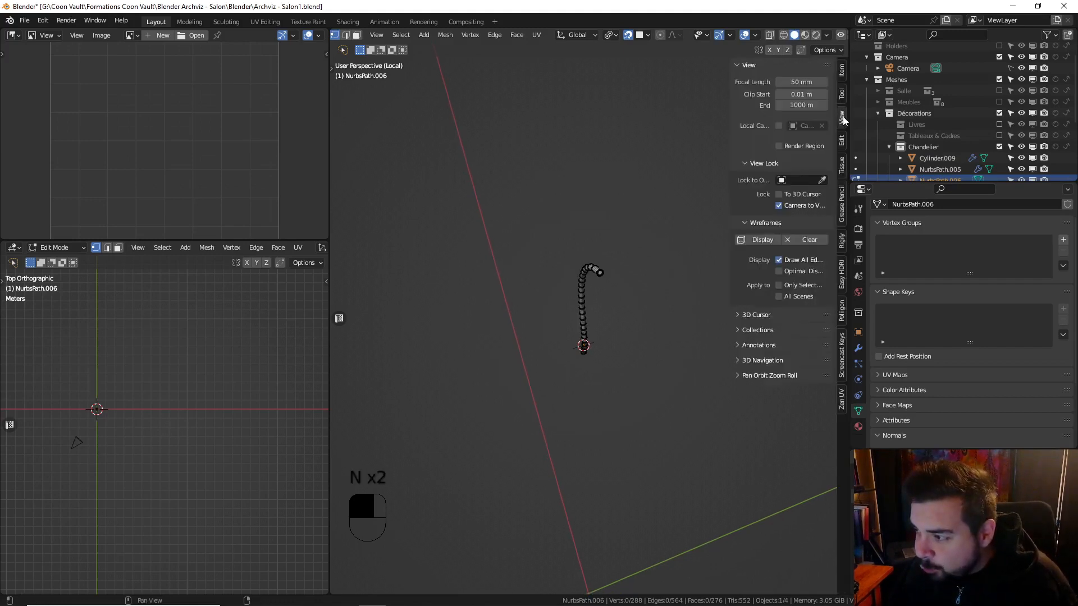
{"action": "left_click", "coordinate": [802, 94]}
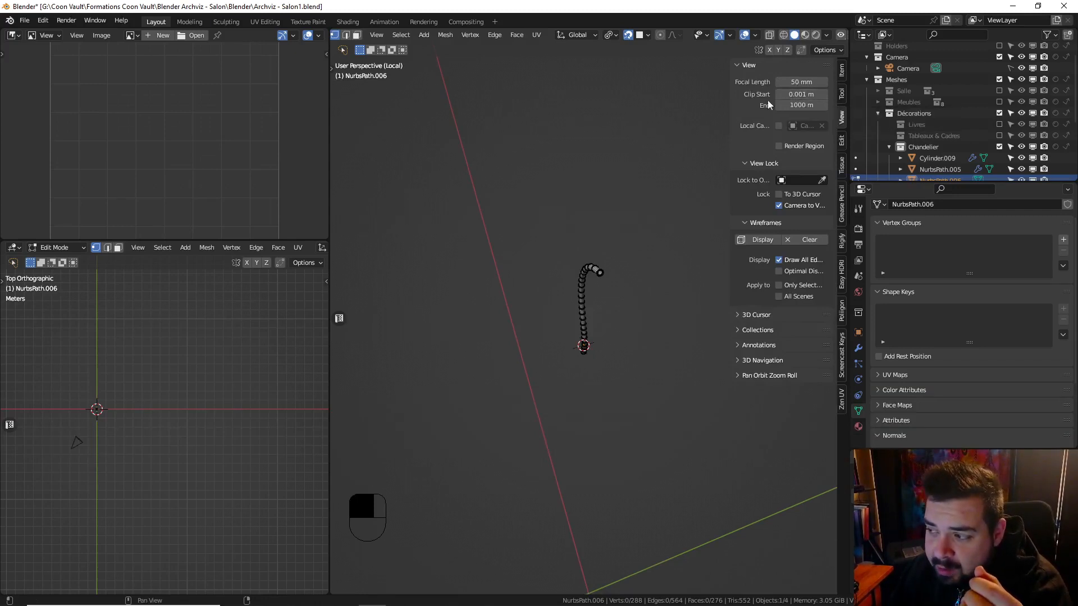
Cap the wick's open upper end by extruding its edge loop inward to about 0.77 scale and grid filling it with span 3
{"action": "scroll", "coordinate": [608, 249], "scroll_direction": "up", "scroll_amount": 3}
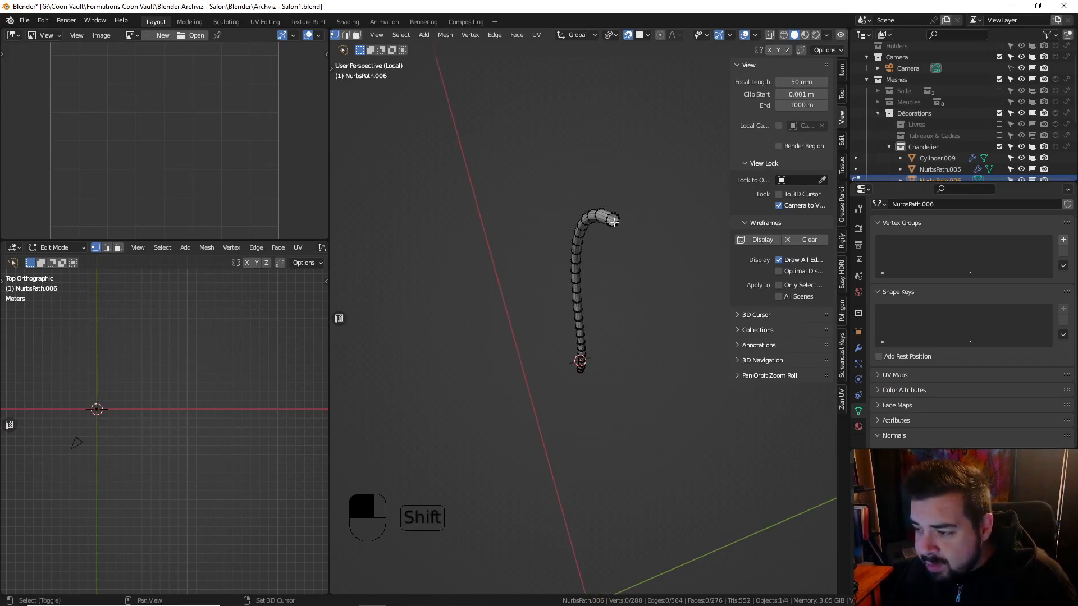
{"action": "middle_click_drag", "start_coordinate": [614, 222], "coordinate": [610, 236], "text": "shift"}
{"action": "scroll", "coordinate": [610, 235], "scroll_direction": "up", "scroll_amount": 3}
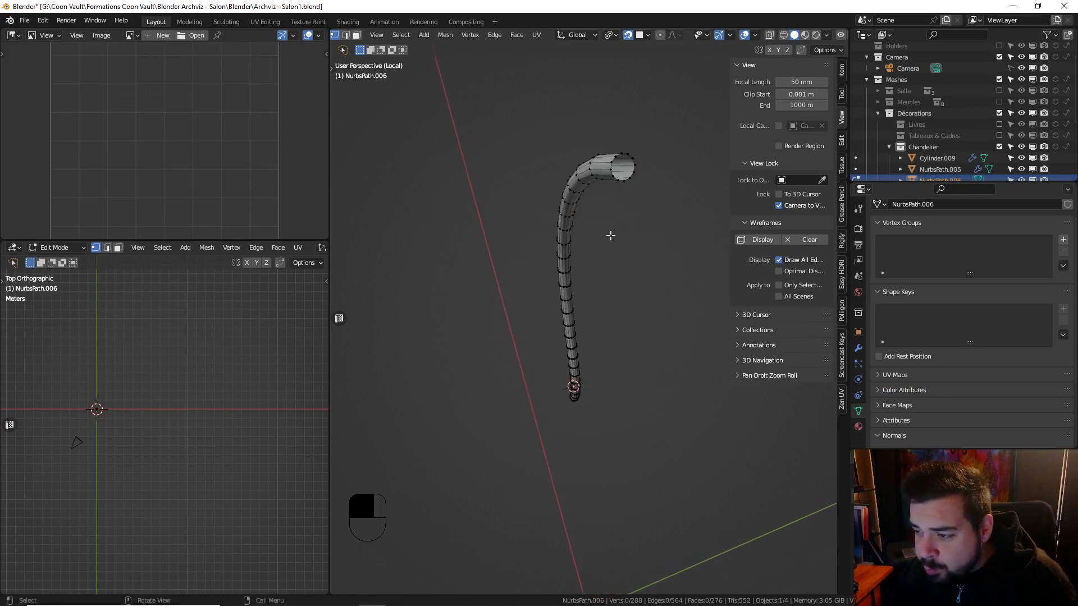
{"action": "left_click", "coordinate": [634, 170], "text": "alt+shift"}
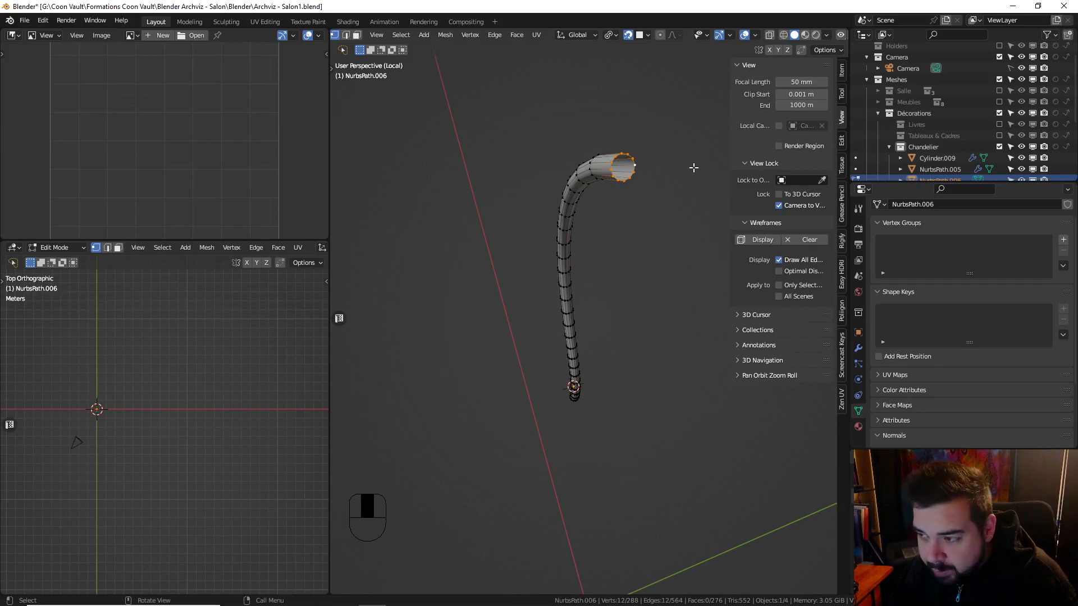
{"action": "key", "text": "e"}
{"action": "key", "text": "s"}
{"action": "key", "text": "shift+z"}
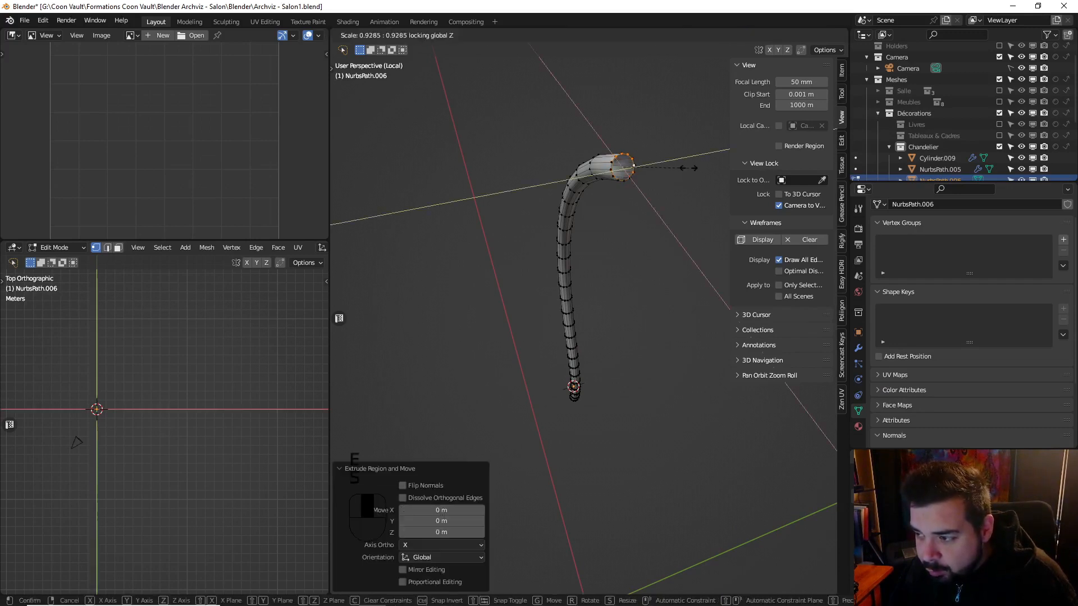
{"action": "key", "text": "s"}
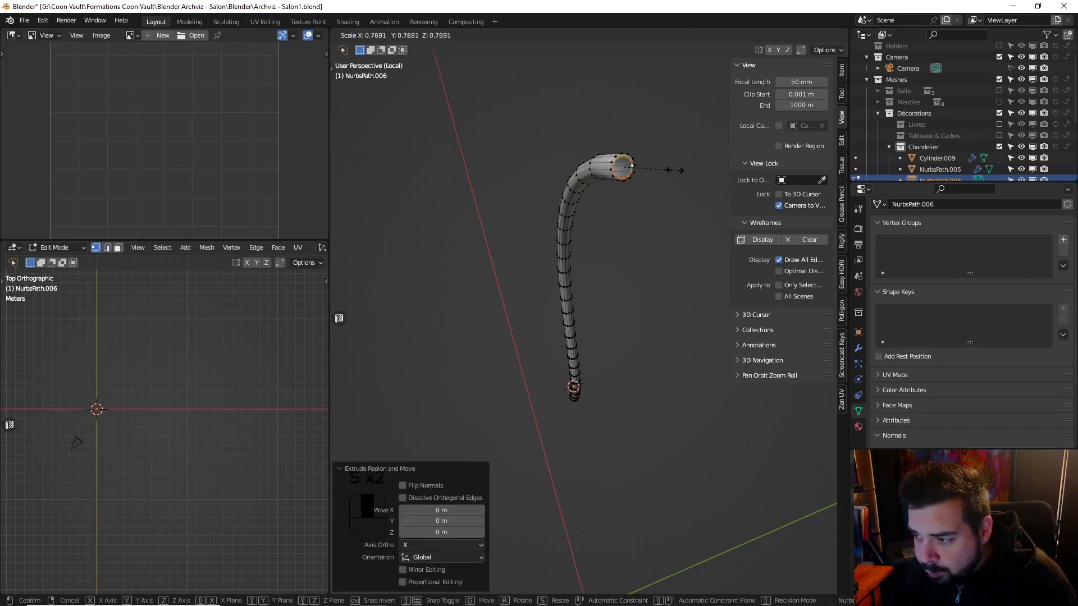
{"action": "left_click", "coordinate": [671, 171]}
{"action": "key", "text": "q"}
{"action": "left_click", "coordinate": [640, 205]}
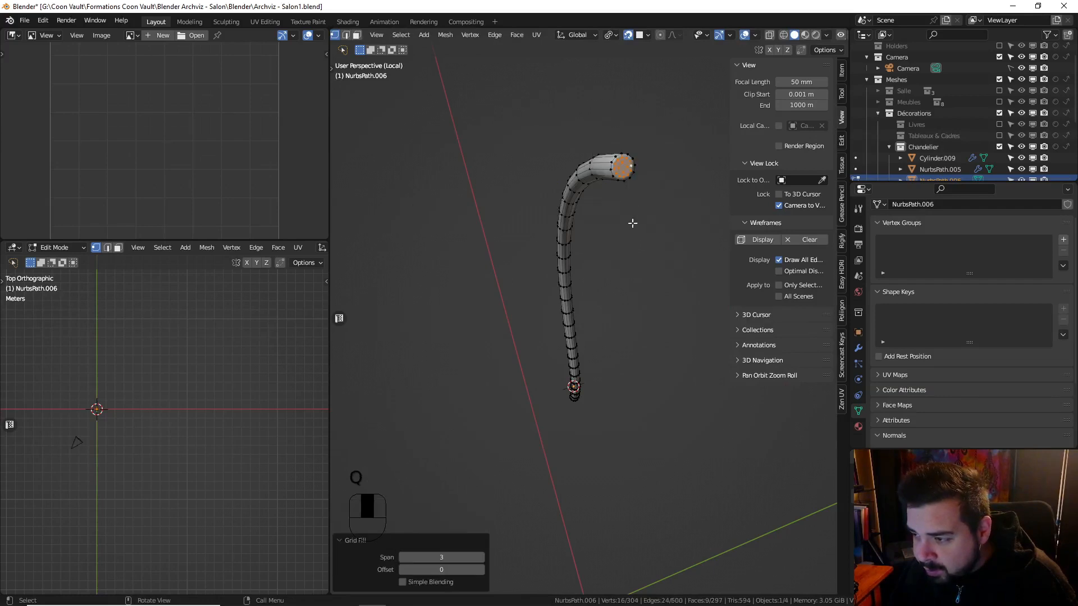
Close the wick's lower end by extruding its edge loop inward to about 0.76 scale and applying Grid Fill
{"action": "middle_click_drag", "start_coordinate": [630, 224], "coordinate": [609, 261]}
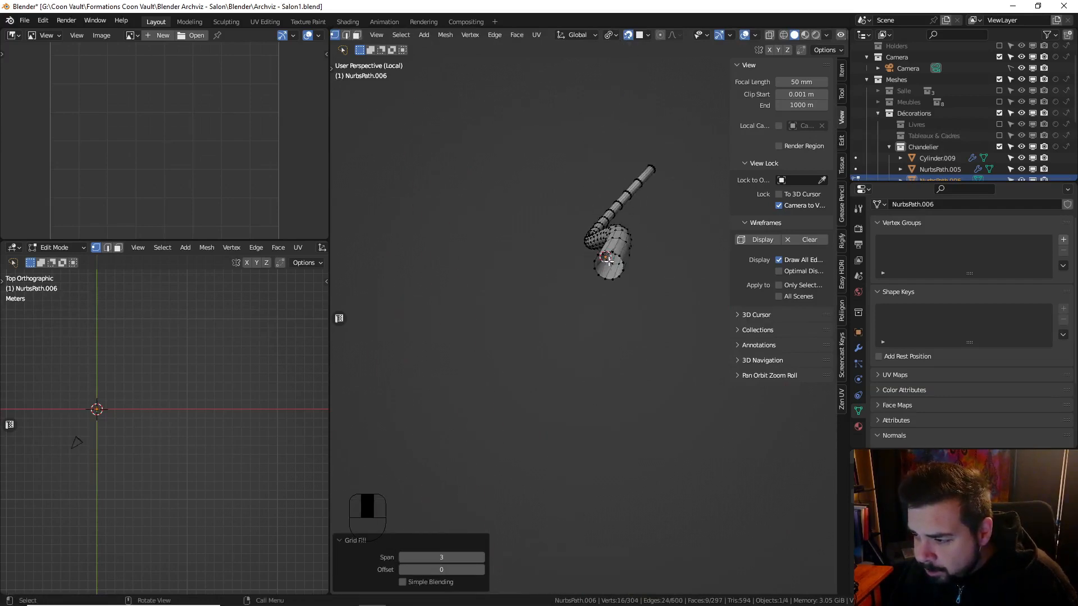
{"action": "left_click", "coordinate": [612, 257], "text": "alt+shift"}
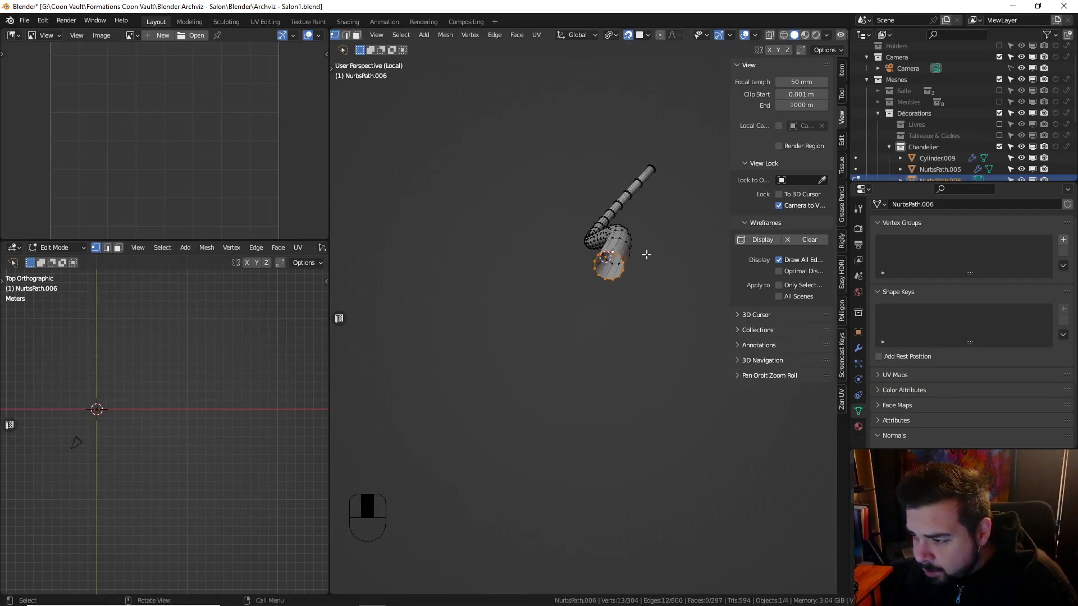
{"action": "key", "text": "e"}
{"action": "key", "text": "s"}
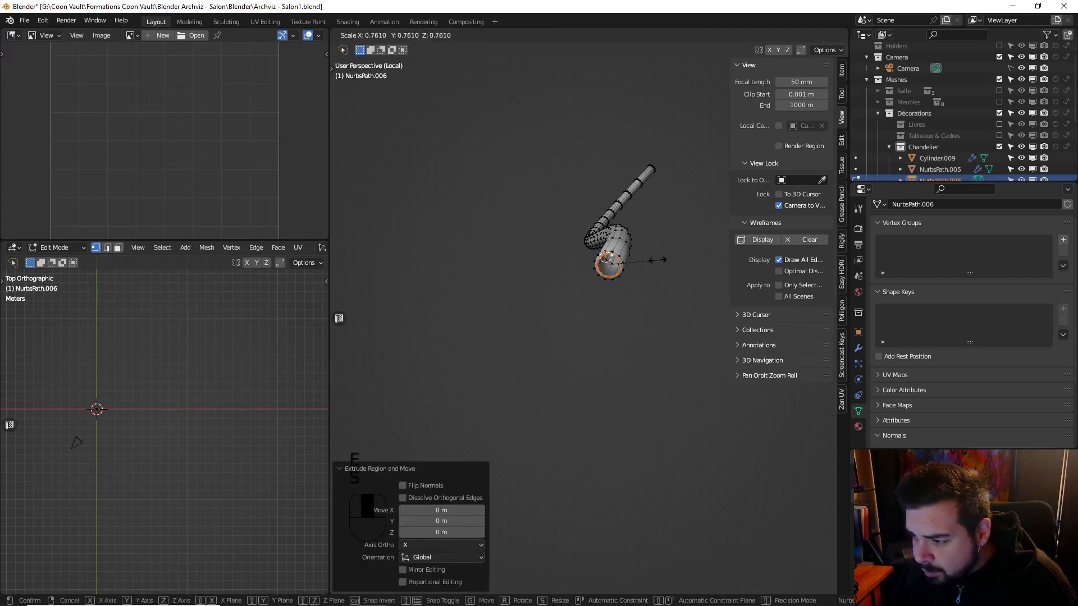
{"action": "left_click", "coordinate": [660, 265]}
{"action": "key", "text": "q"}
{"action": "left_click", "coordinate": [660, 265]}
In Object Mode, apply the wick's rotation and scale and set its origin to geometry
{"action": "key", "text": "Tab"}
{"action": "key", "text": "q"}
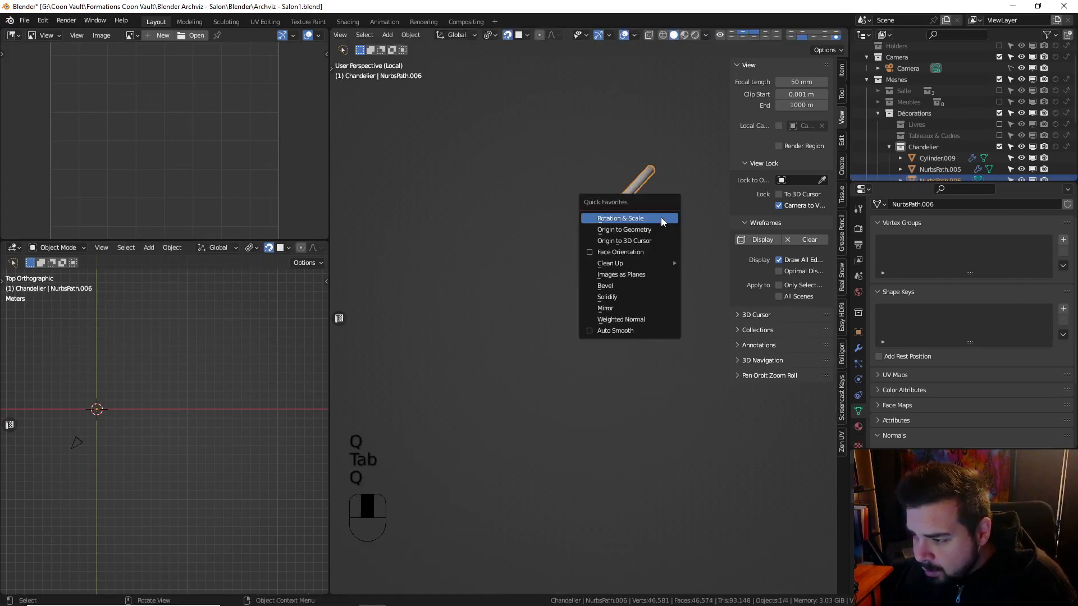
{"action": "left_click", "coordinate": [649, 219]}
{"action": "key", "text": "q"}
{"action": "left_click", "coordinate": [606, 233]}
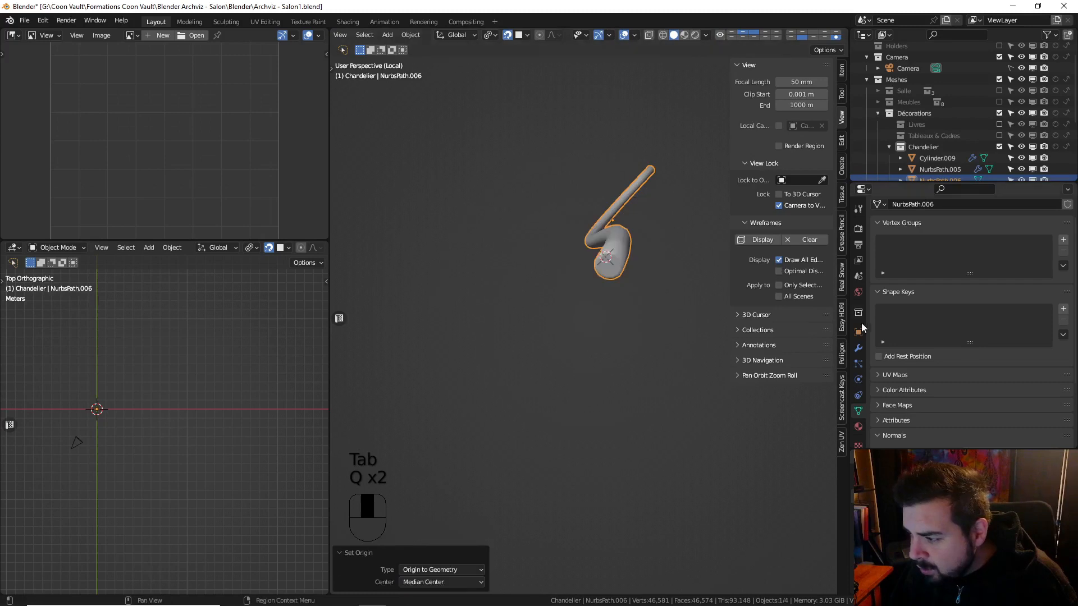
Add a Bevel modifier to the wick with 2 segments and an amount of 0.001/8 m
{"action": "left_click", "coordinate": [858, 348]}
{"action": "left_click", "coordinate": [915, 226]}
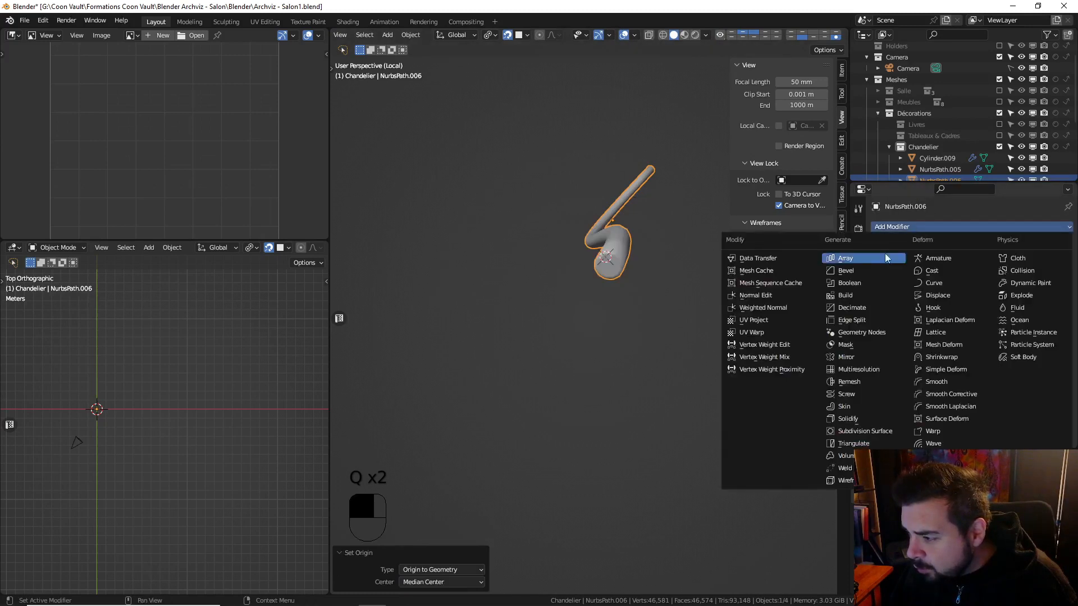
{"action": "left_click", "coordinate": [858, 270]}
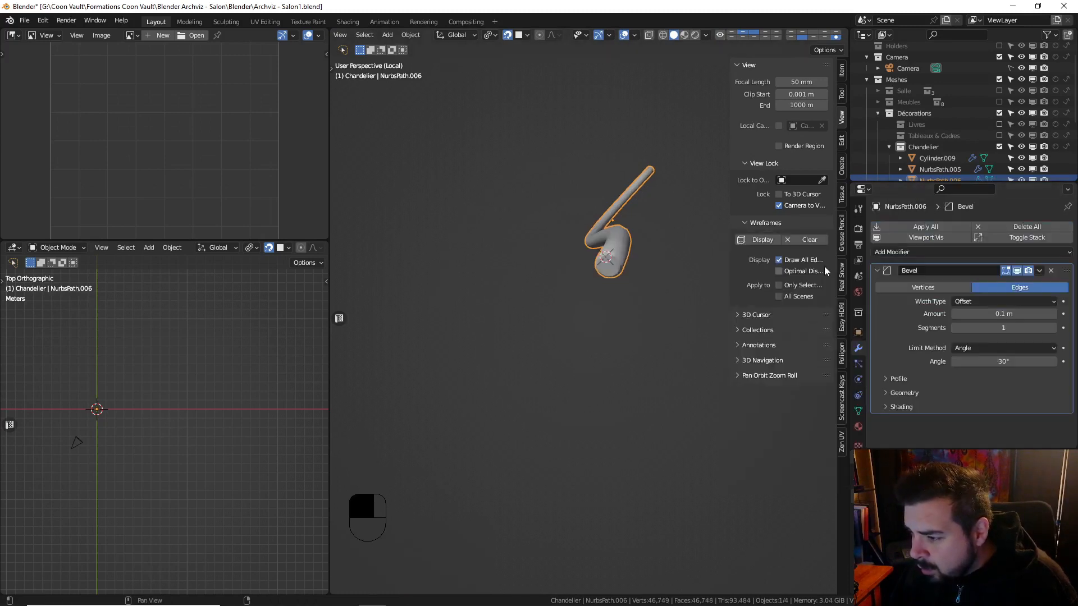
{"action": "left_click", "coordinate": [1053, 328]}
{"action": "left_click", "coordinate": [1005, 315]}
{"action": "type", "text": "0"}
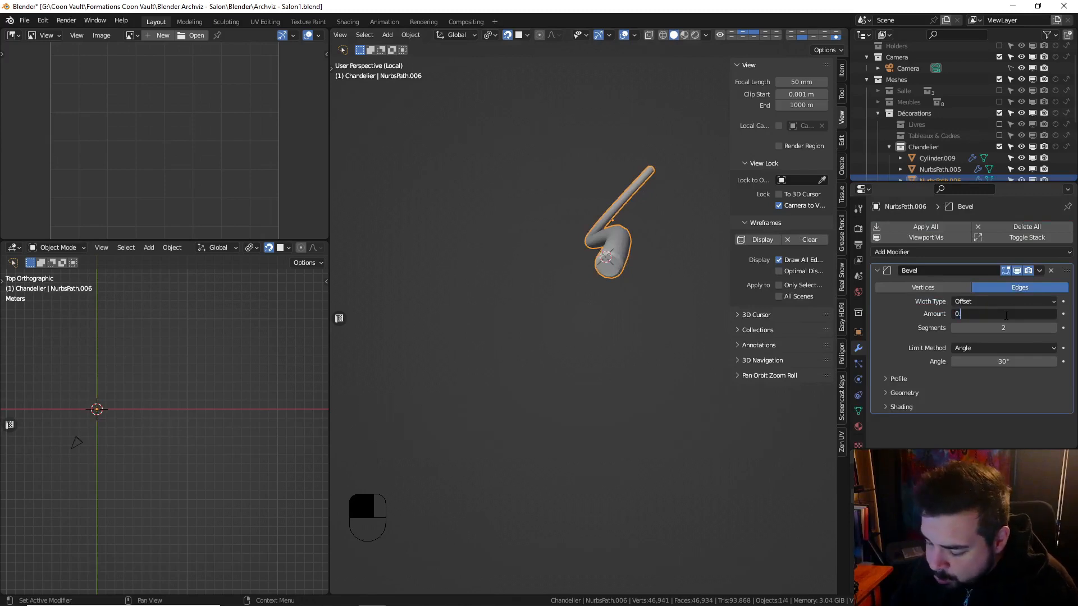
{"action": "type", "text": ".001/8"}
{"action": "key", "text": "Return"}
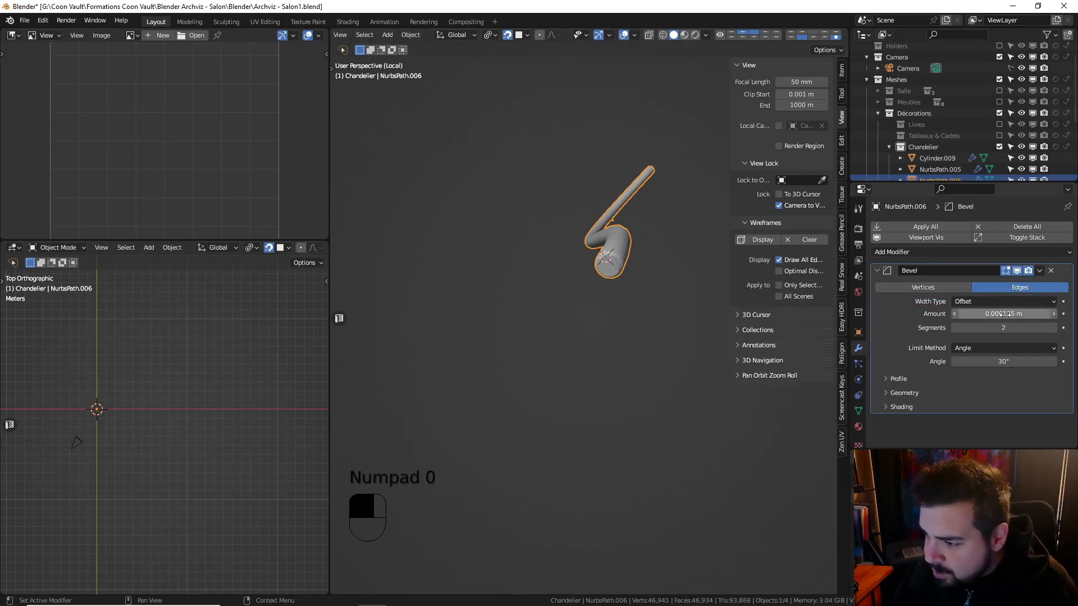
Reduce the wick's bevel amount to 0.000031 m and halve it to 0.000015 m
{"action": "double_click", "coordinate": [1019, 315]}
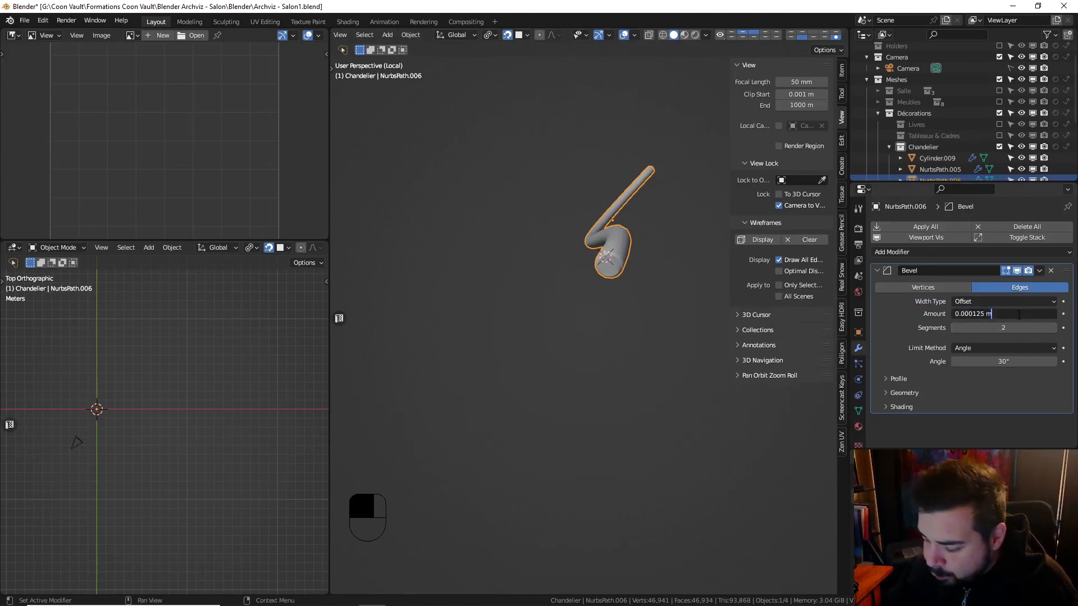
{"action": "key", "text": "Return"}
{"action": "middle_click_drag", "start_coordinate": [654, 339], "coordinate": [634, 315]}
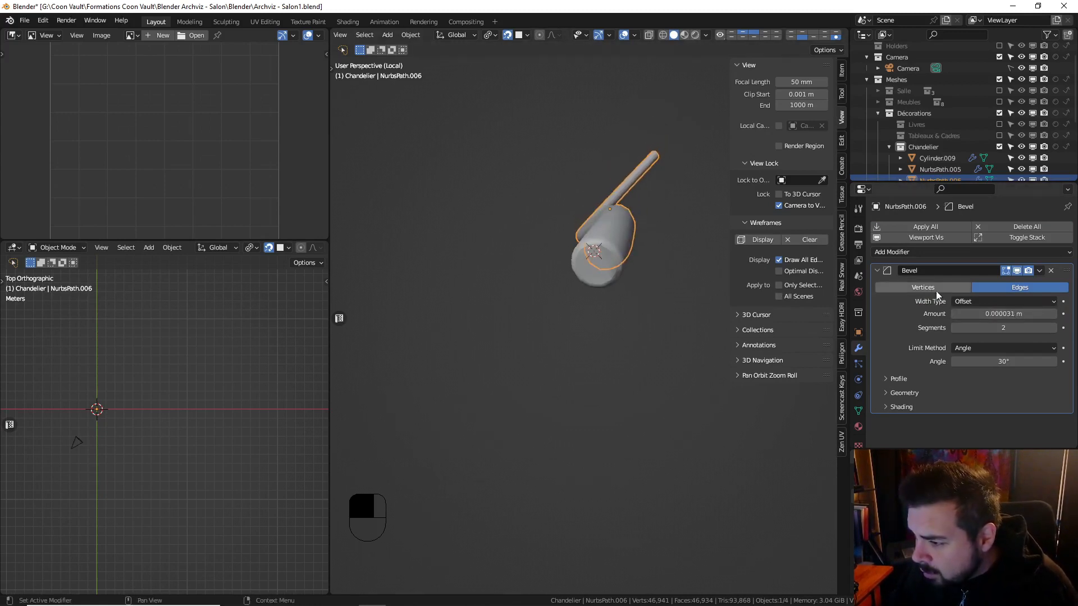
{"action": "double_click", "coordinate": [1007, 314]}
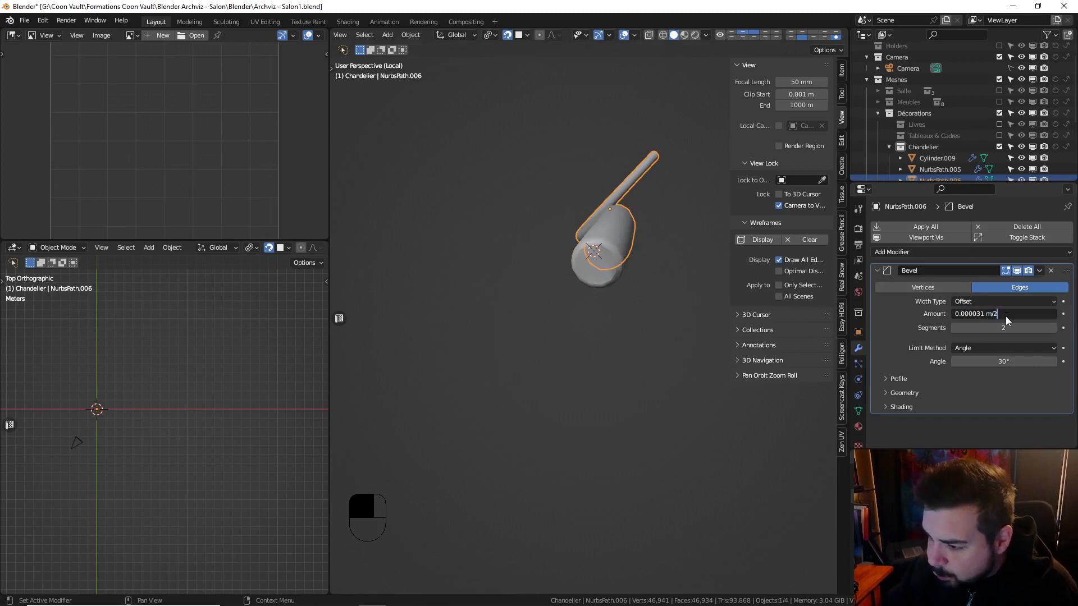
{"action": "key", "text": "Return"}
Enable Auto Smooth on the wick and add a Weighted Normal modifier
{"action": "key", "text": "q"}
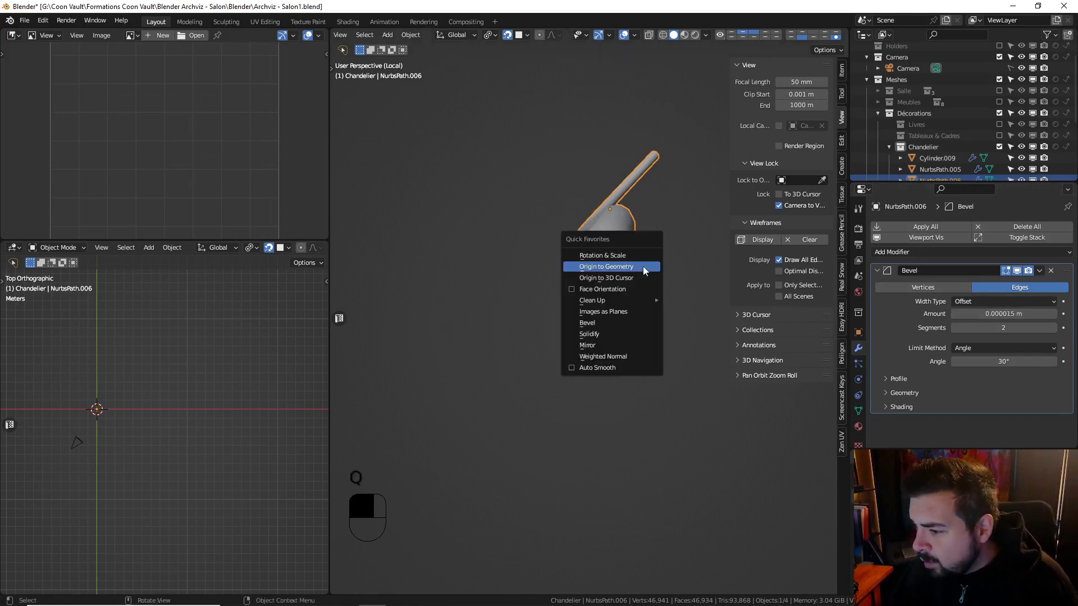
{"action": "left_click", "coordinate": [599, 367]}
{"action": "key", "text": "q"}
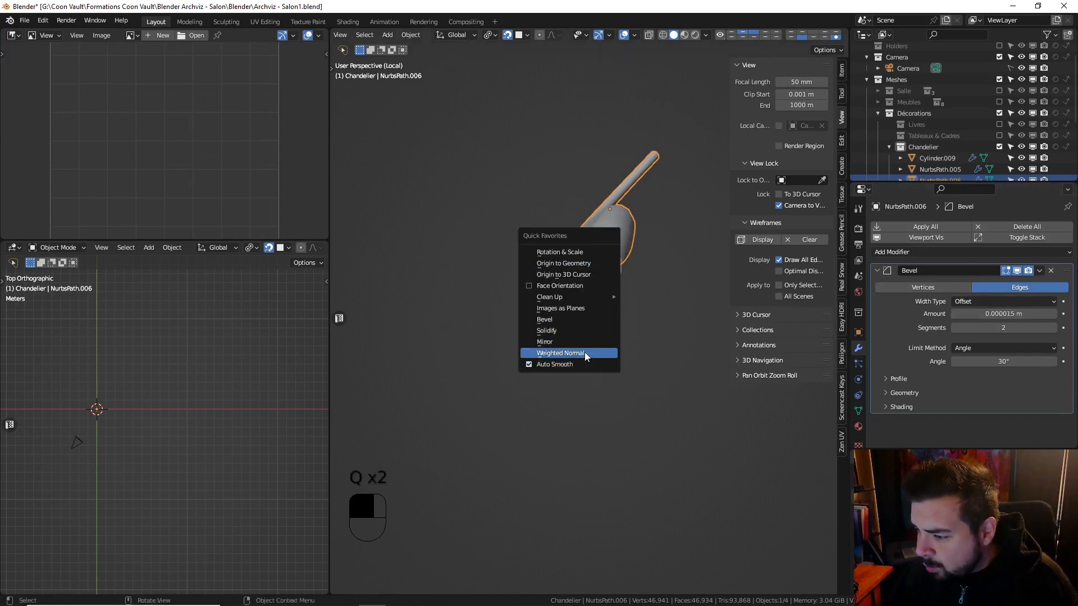
{"action": "left_click", "coordinate": [584, 352]}
{"action": "scroll", "coordinate": [1029, 319], "scroll_direction": "down", "scroll_amount": 3}
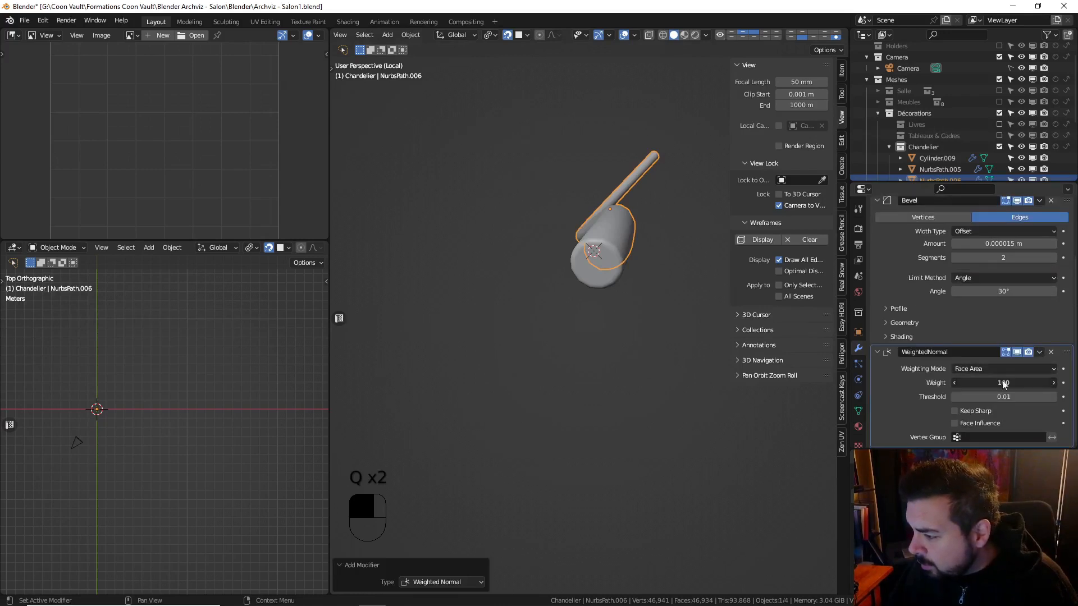
Leave local view to show the whole candlestick and deselect all objects
{"action": "key", "text": "KP_Divide"}
{"action": "key", "text": "a"}
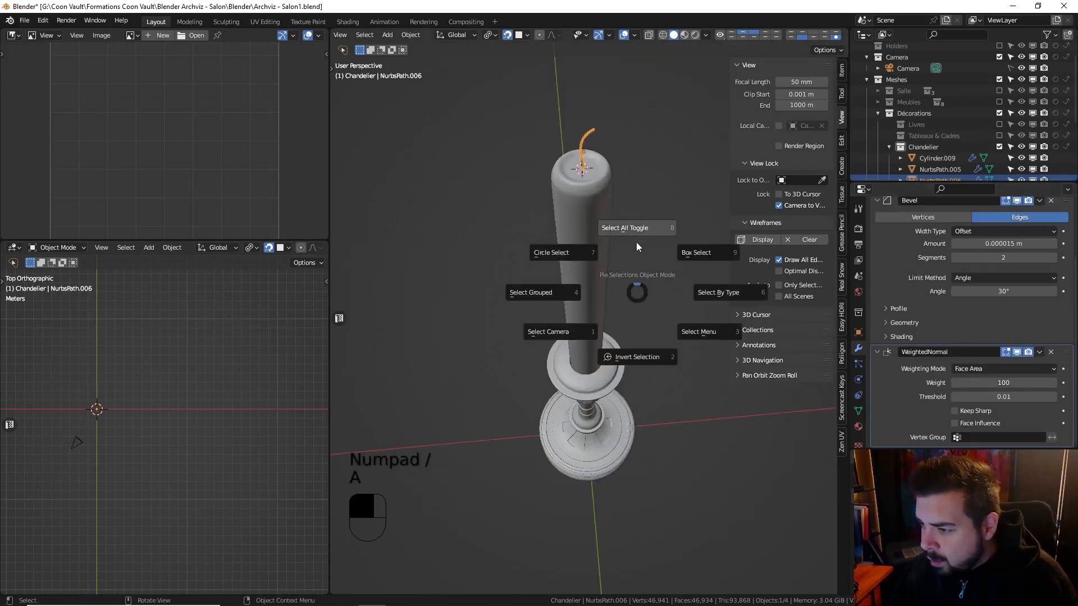
{"action": "left_click", "coordinate": [637, 246]}
Create a new material on the candle and name it M_CireRouge
{"action": "scroll", "coordinate": [638, 242], "scroll_direction": "up", "scroll_amount": 3}
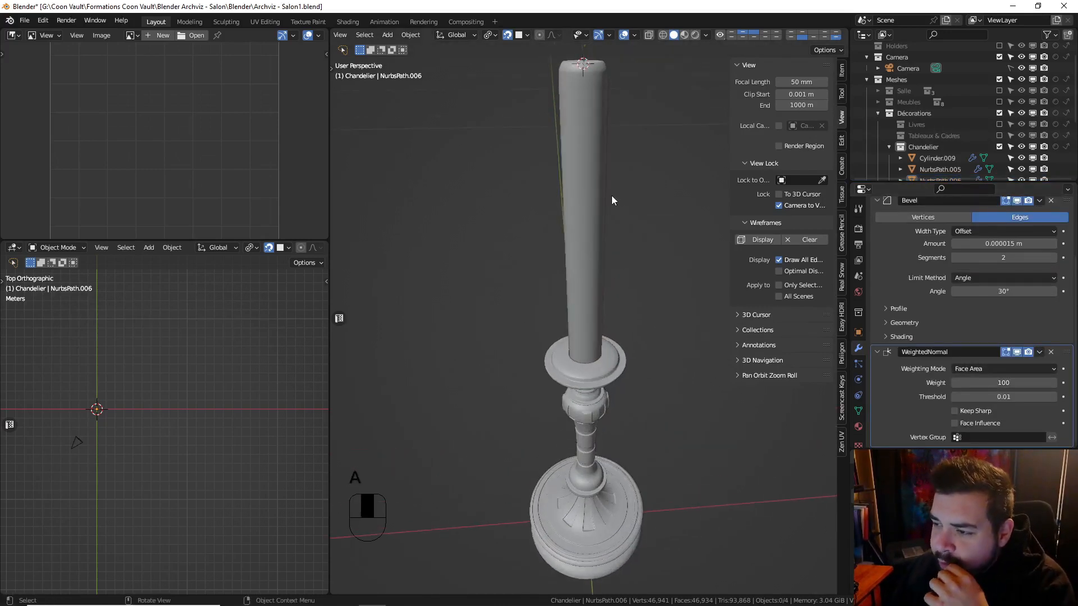
{"action": "left_click", "coordinate": [588, 200]}
{"action": "left_click", "coordinate": [858, 426]}
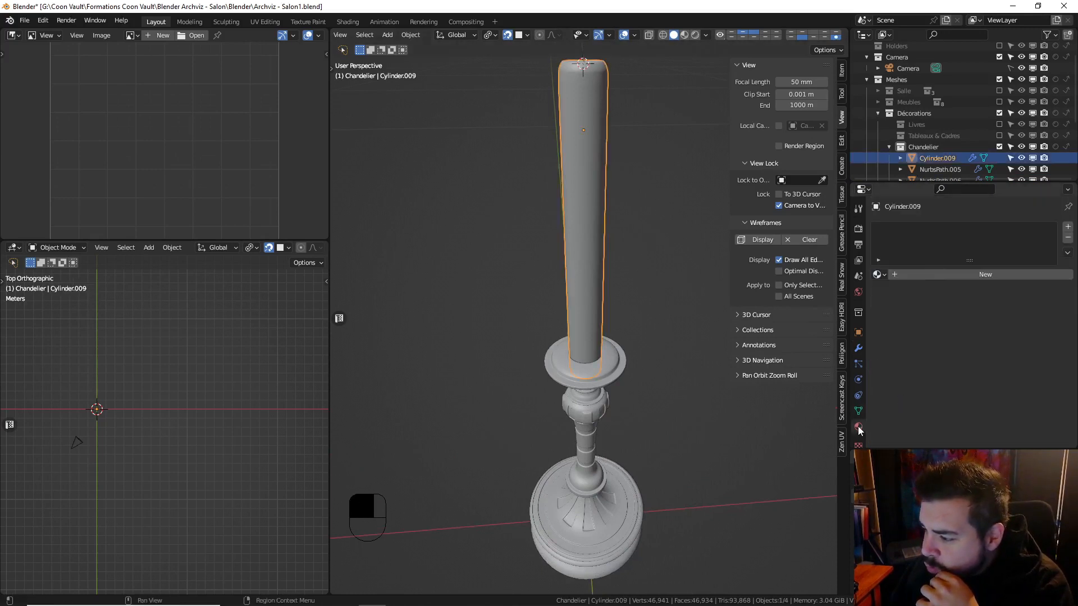
{"action": "left_click", "coordinate": [934, 275]}
{"action": "double_click", "coordinate": [934, 275]}
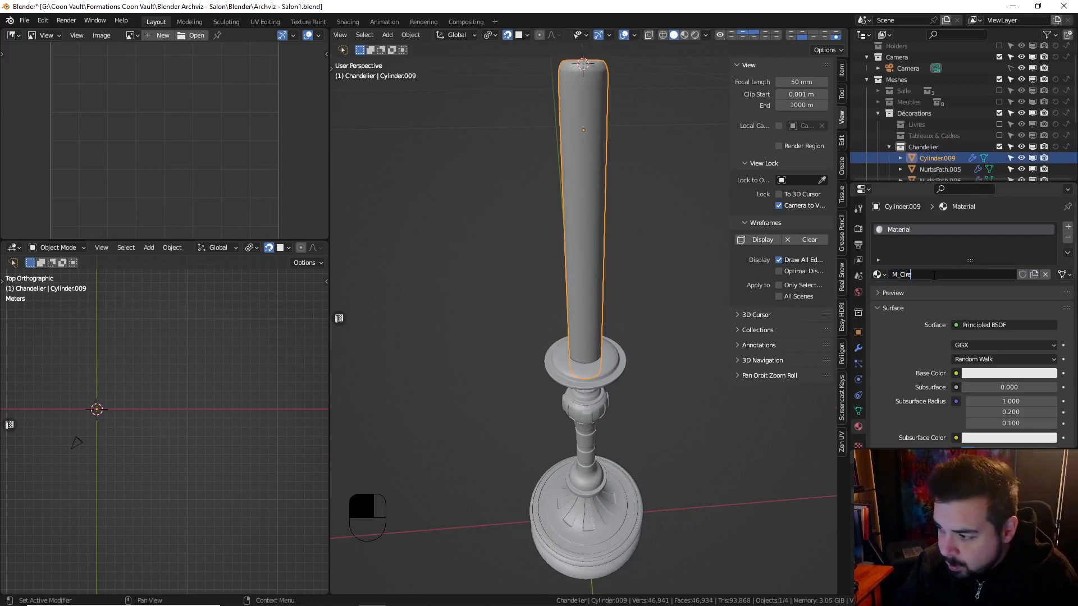
{"action": "type", "text": "M_CireRouge"}
{"action": "key", "text": "Return"}
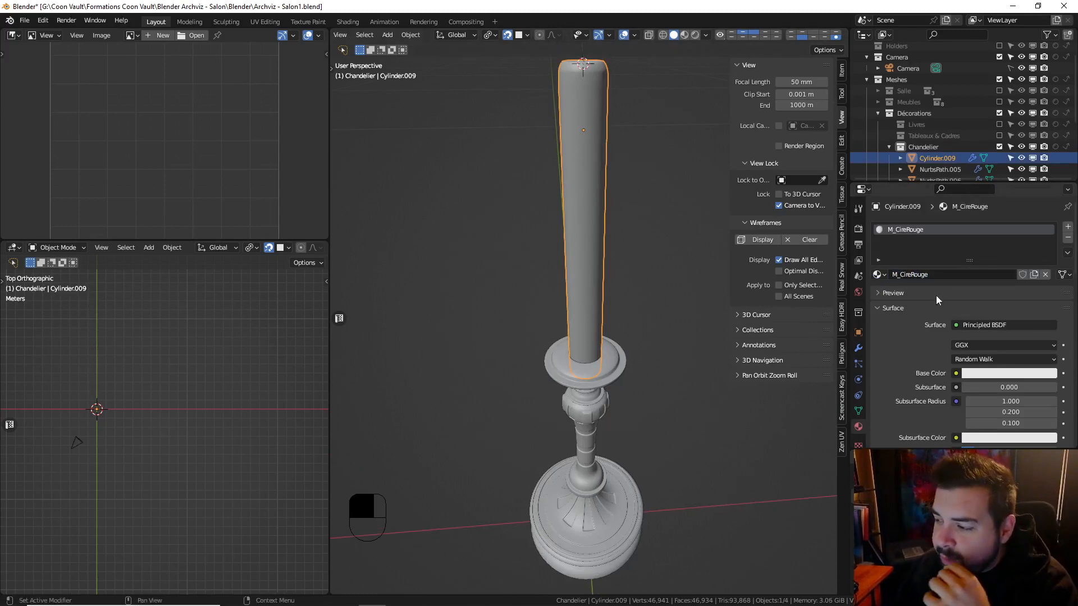
Feed the material's base color with an Ambient Occlusion node coloured dark red at hue 0.005, saturation 0.972 and value 0.220
{"action": "left_click", "coordinate": [956, 373]}
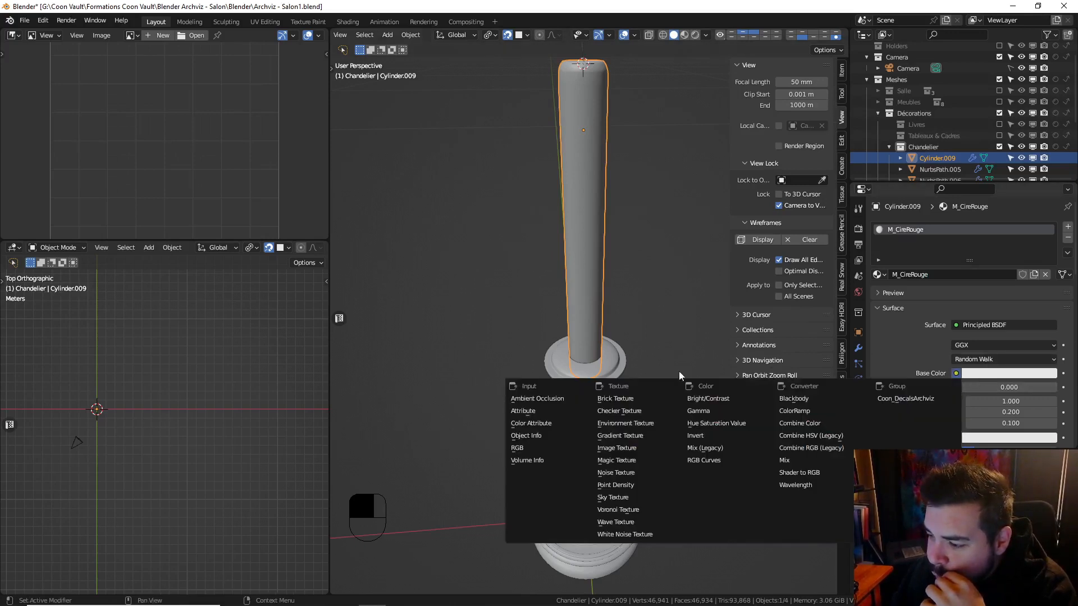
{"action": "left_click", "coordinate": [553, 403]}
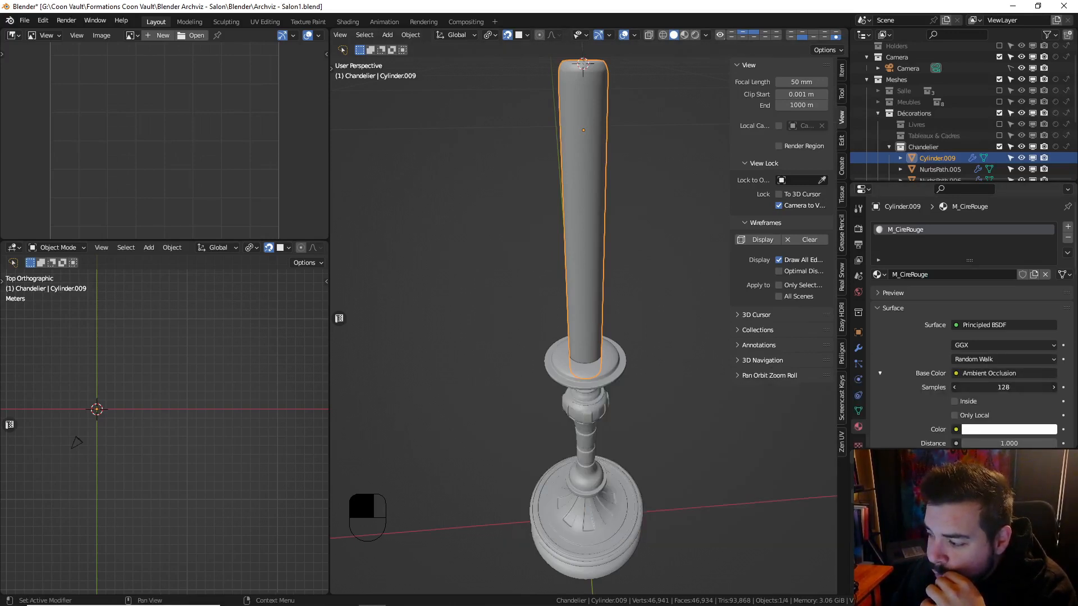
{"action": "scroll", "coordinate": [996, 384], "scroll_direction": "down", "scroll_amount": 1}
{"action": "left_click", "coordinate": [993, 408]}
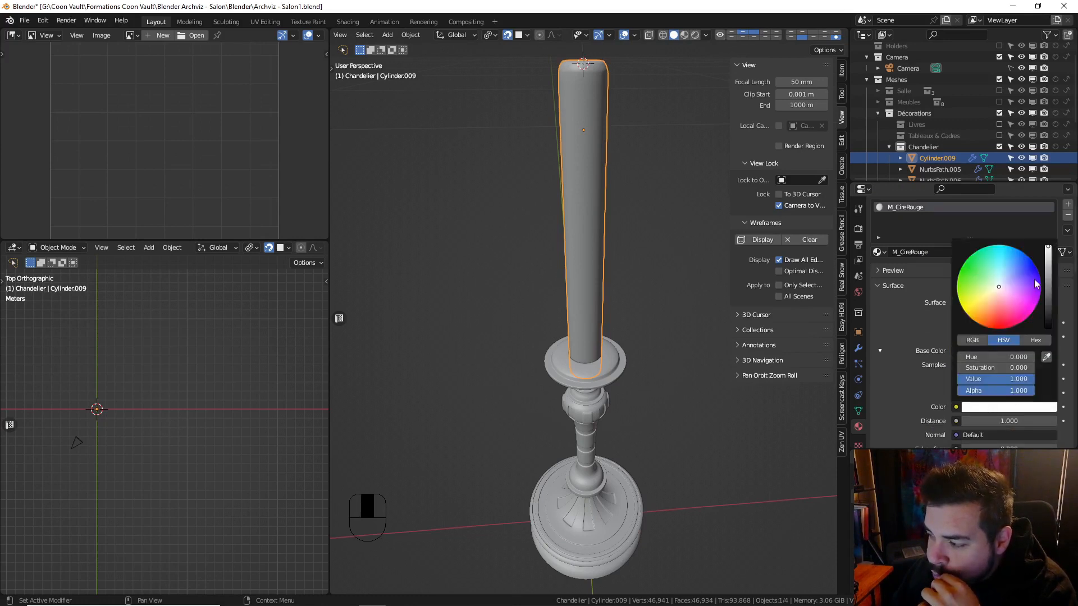
{"action": "left_click_drag", "start_coordinate": [1036, 284], "coordinate": [994, 324]}
{"action": "left_click", "coordinate": [1047, 286]}
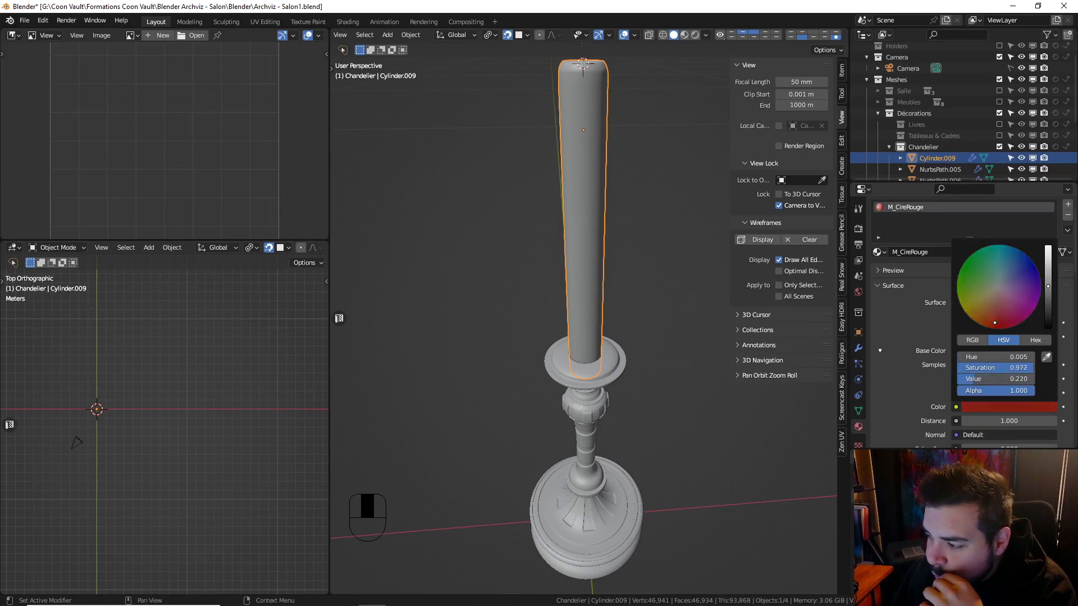
Show the viewport in material preview shading and set the M_CireRouge material's subsurface to 0.35
{"action": "left_click", "coordinate": [689, 37]}
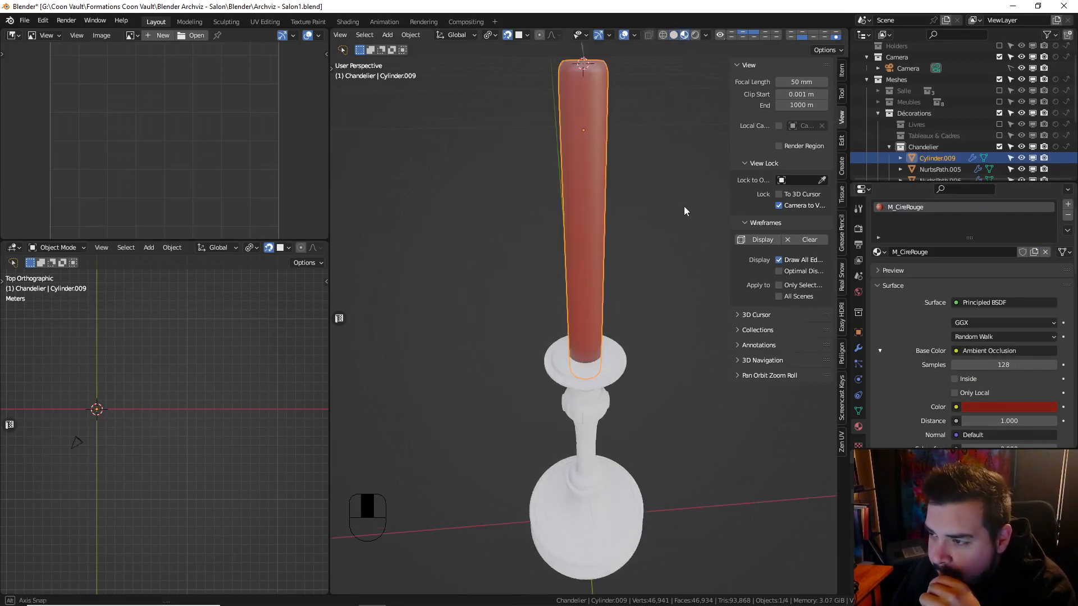
{"action": "middle_click_drag", "start_coordinate": [684, 207], "coordinate": [682, 224]}
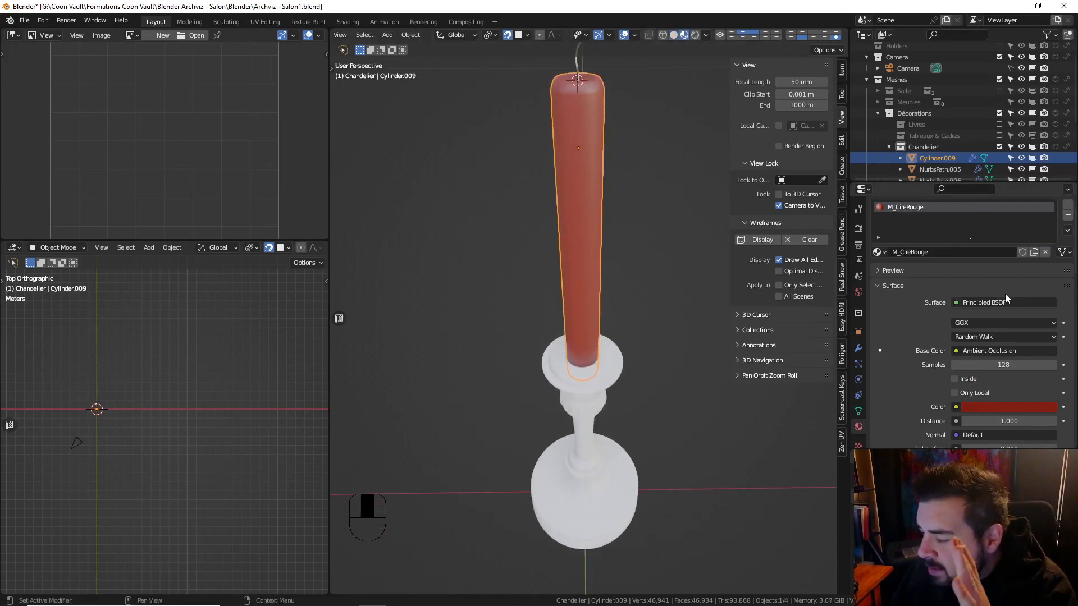
{"action": "scroll", "coordinate": [1002, 314], "scroll_direction": "down", "scroll_amount": 5}
{"action": "scroll", "coordinate": [1000, 347], "scroll_direction": "down", "scroll_amount": 1}
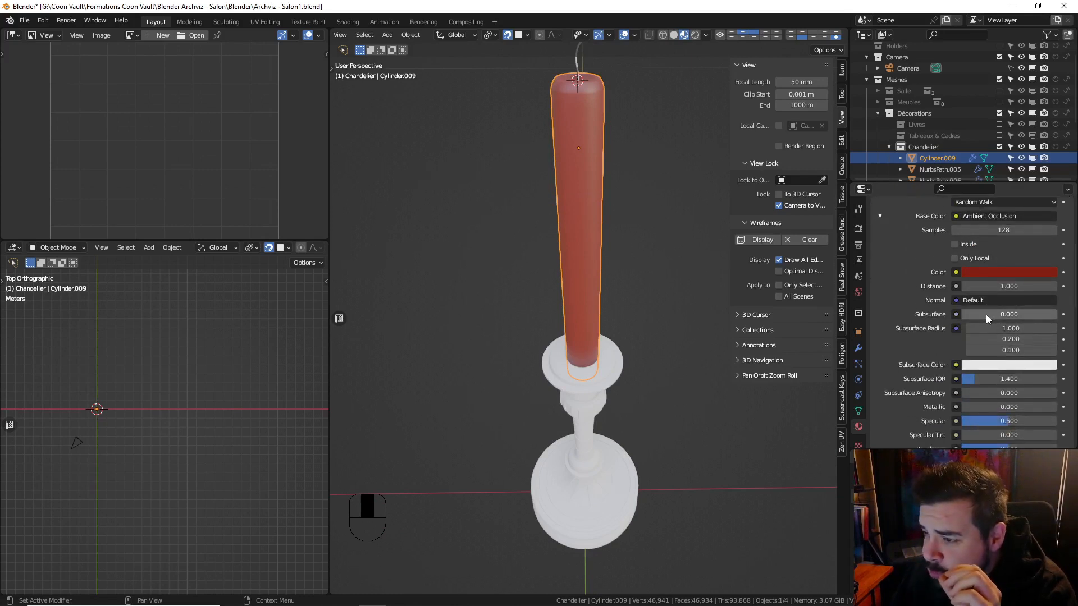
{"action": "left_click_drag", "start_coordinate": [985, 314], "coordinate": [1005, 315]}
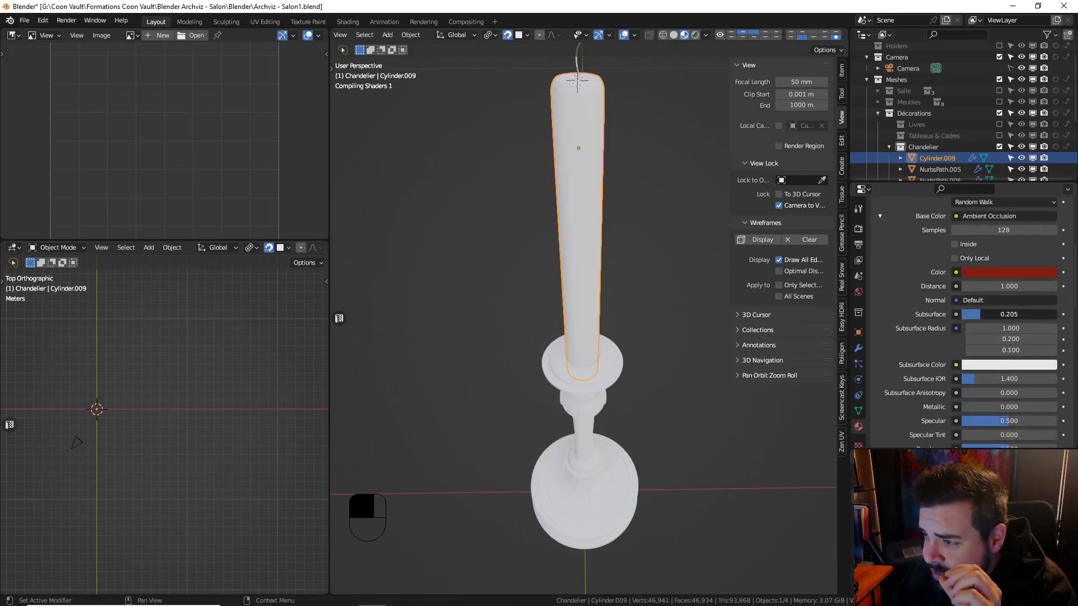
{"action": "left_click", "coordinate": [993, 316]}
{"action": "type", "text": "0.35"}
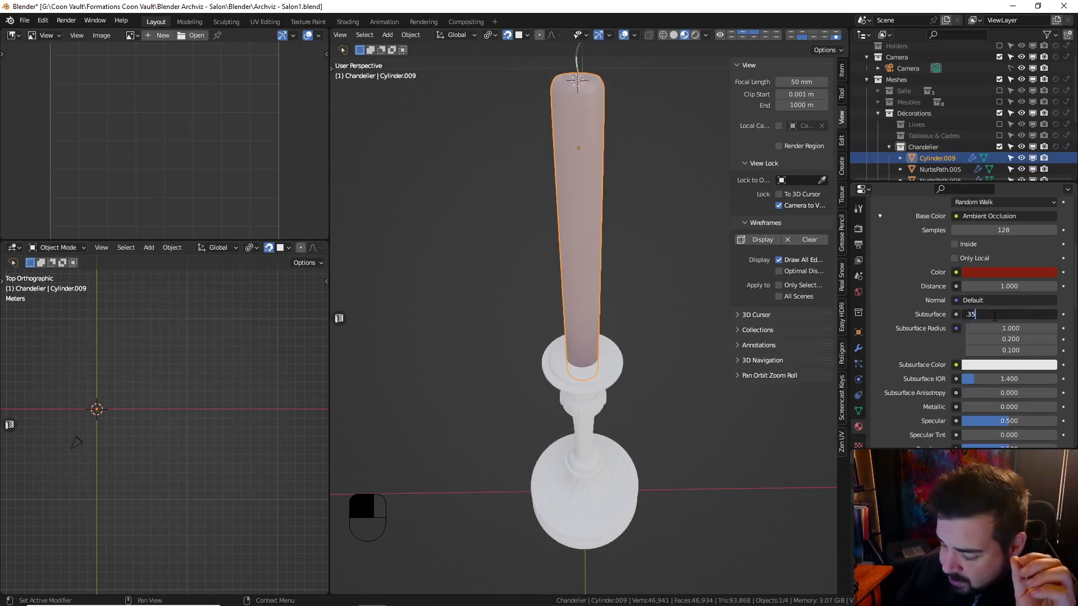
{"action": "key", "text": "Return"}
Set the wax material's subsurface color to dark red at hue 0.002, saturation 1.000 and value 0.163, and deselect all objects
{"action": "left_click", "coordinate": [996, 366]}
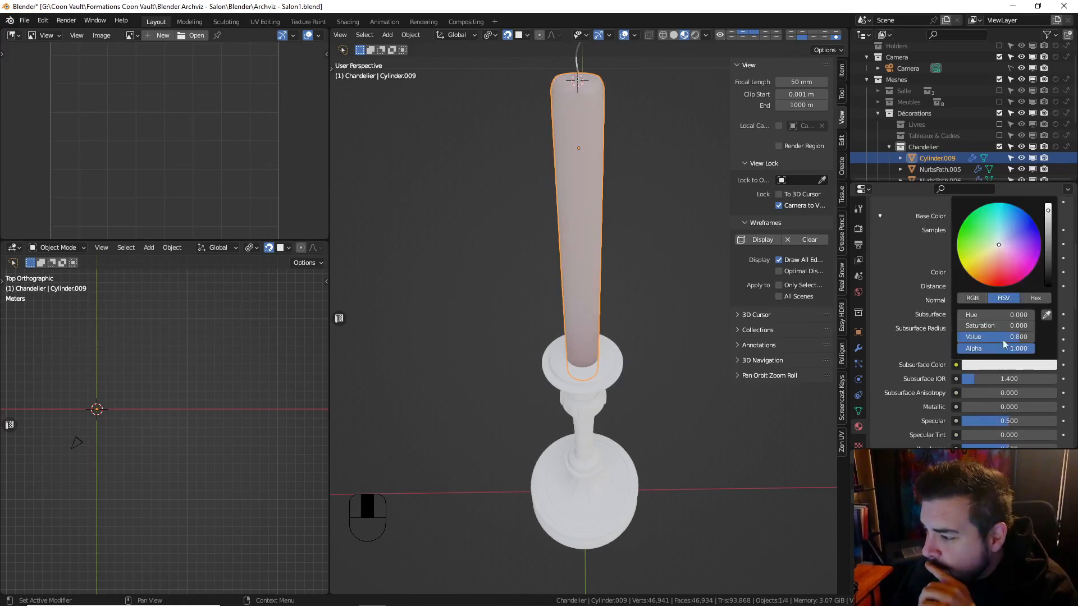
{"action": "left_click_drag", "start_coordinate": [1010, 262], "coordinate": [989, 285]}
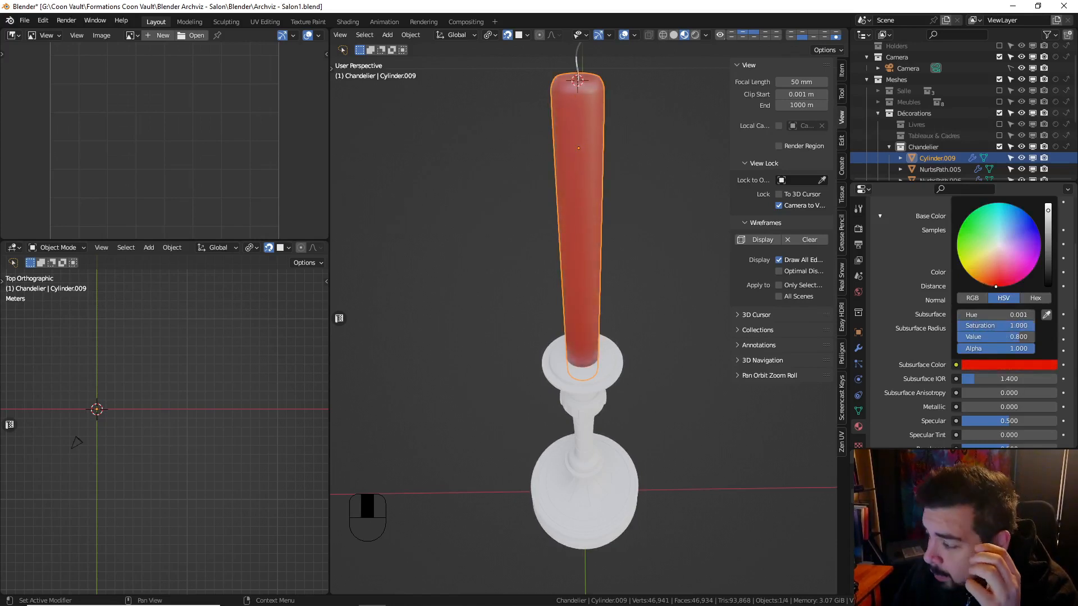
{"action": "left_click_drag", "start_coordinate": [1052, 219], "coordinate": [1048, 249]}
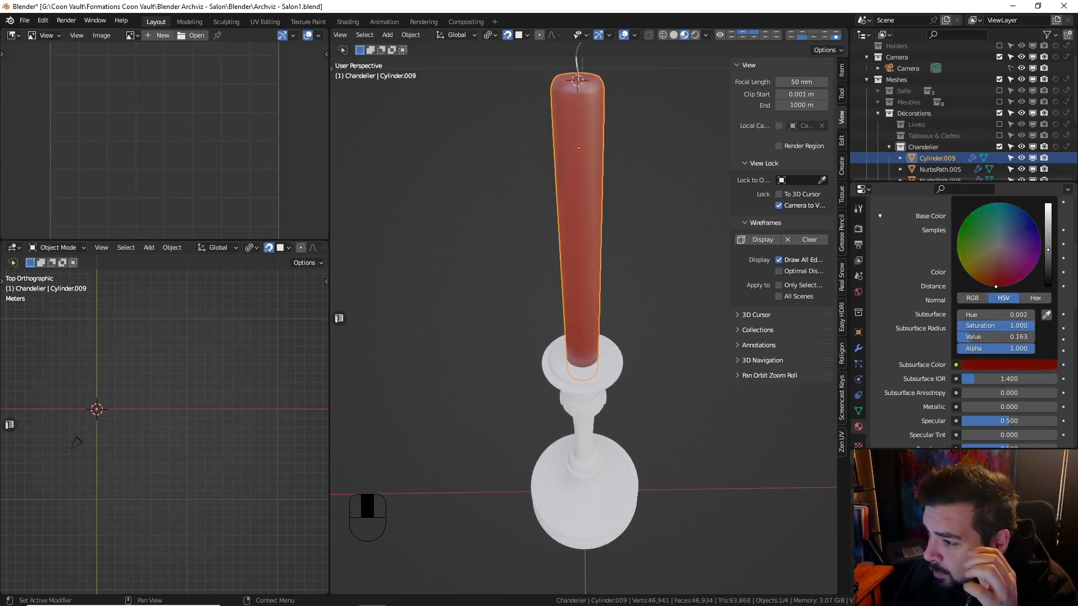
{"action": "scroll", "coordinate": [645, 197], "scroll_direction": "down", "scroll_amount": 1}
{"action": "middle_click_drag", "start_coordinate": [645, 197], "coordinate": [614, 215]}
{"action": "key", "text": "a"}
{"action": "left_click", "coordinate": [645, 200]}
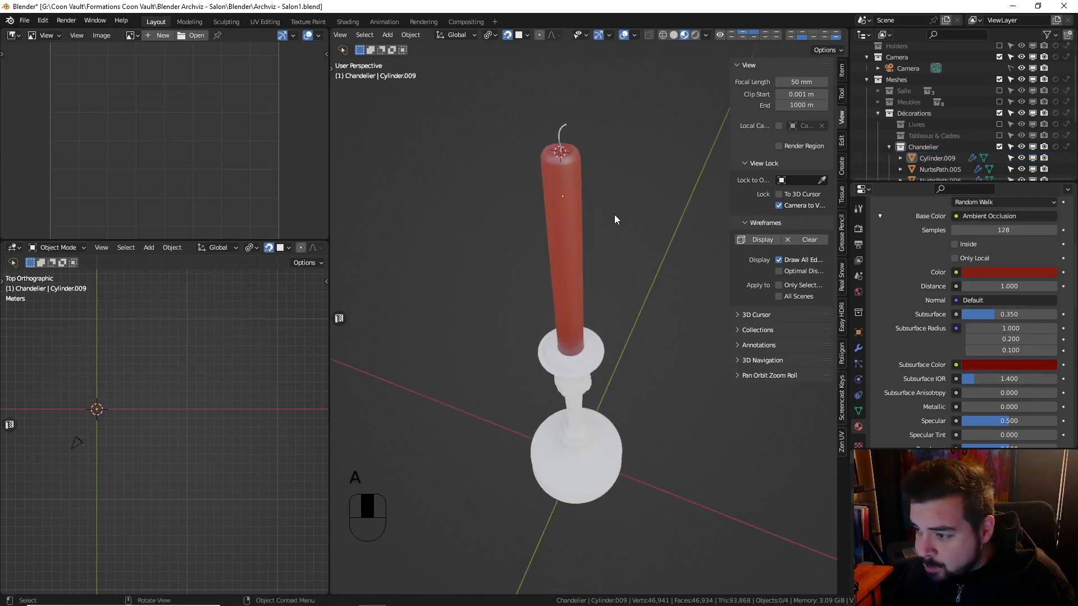
Create a new material on the wick and name it M_CordeNoir
{"action": "left_click", "coordinate": [565, 128]}
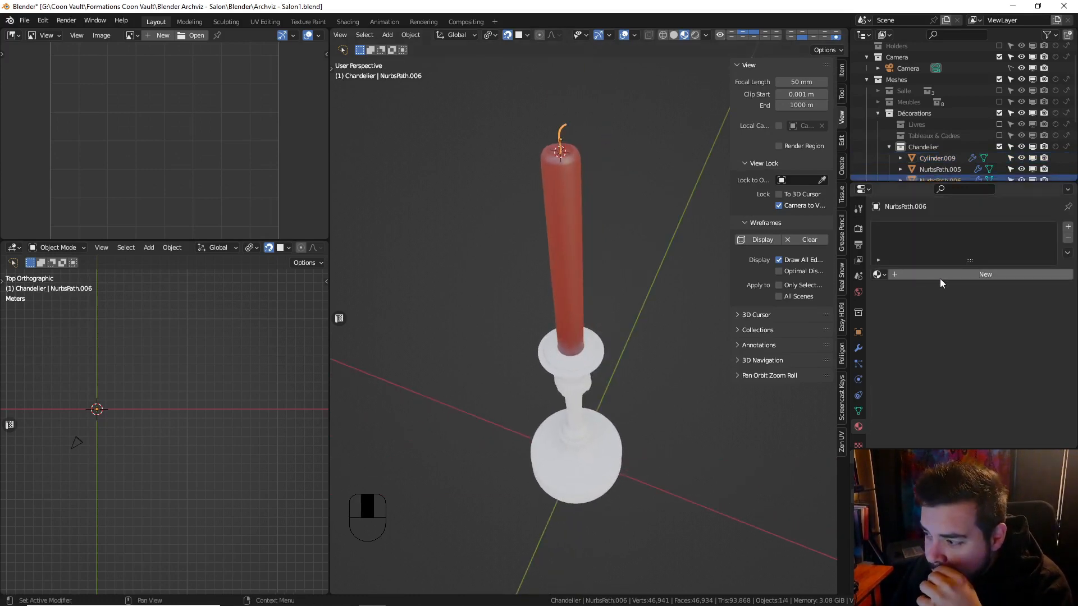
{"action": "left_click", "coordinate": [878, 275]}
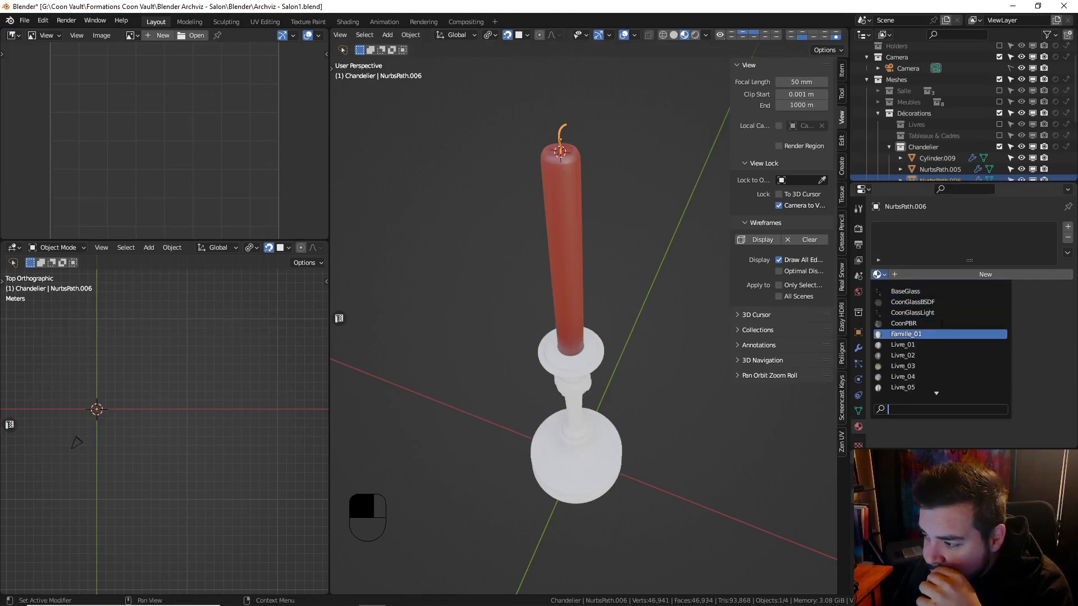
{"action": "scroll", "coordinate": [928, 369], "scroll_direction": "down", "scroll_amount": 16}
{"action": "scroll", "coordinate": [928, 369], "scroll_direction": "down", "scroll_amount": 15}
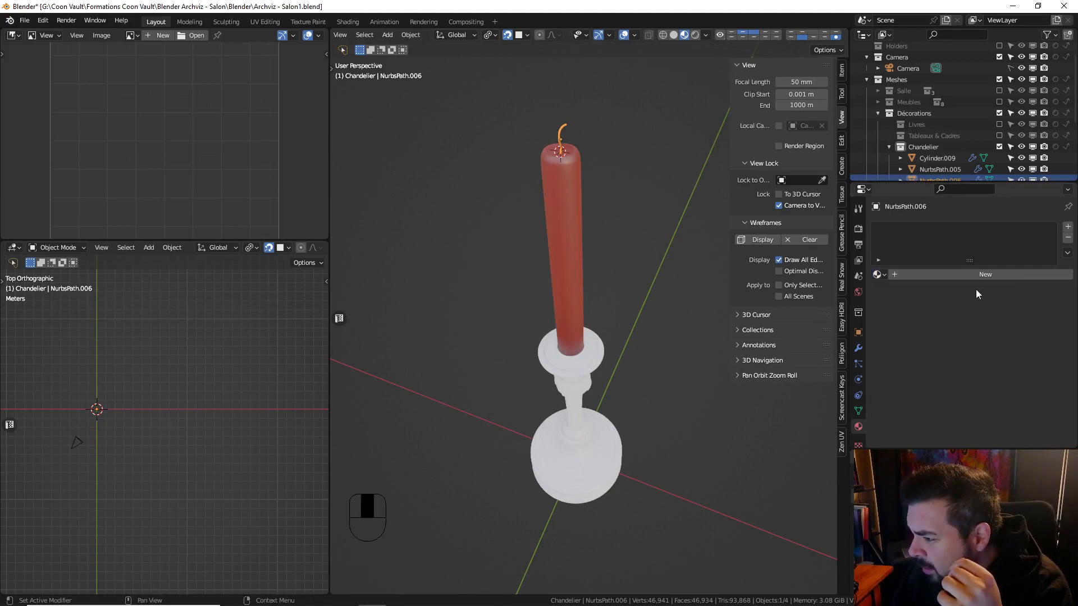
{"action": "left_click", "coordinate": [979, 275]}
{"action": "double_click", "coordinate": [944, 272]}
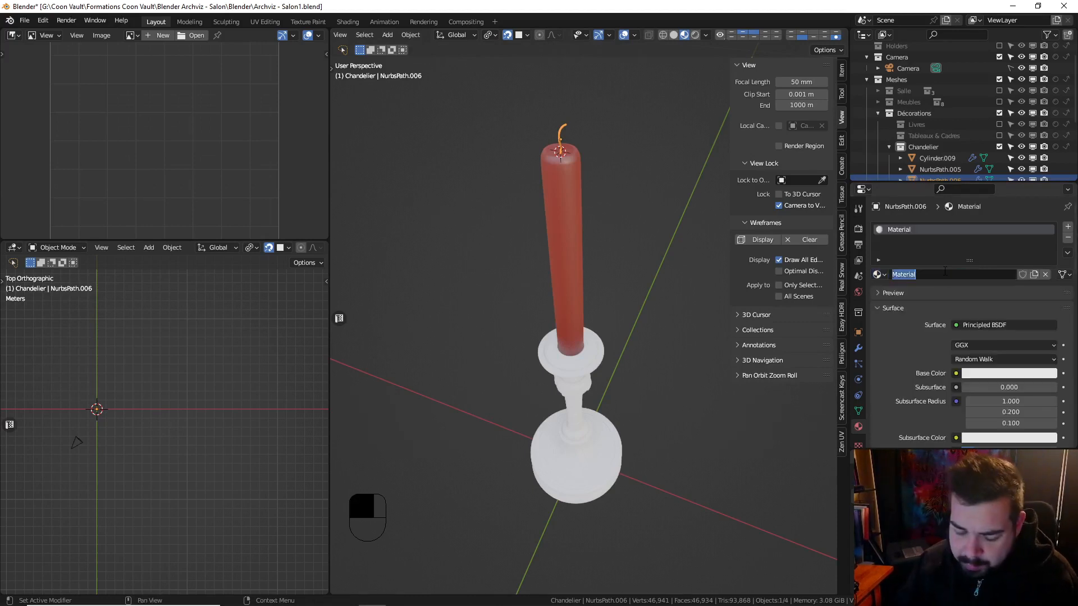
{"action": "type", "text": "M_Cord"}
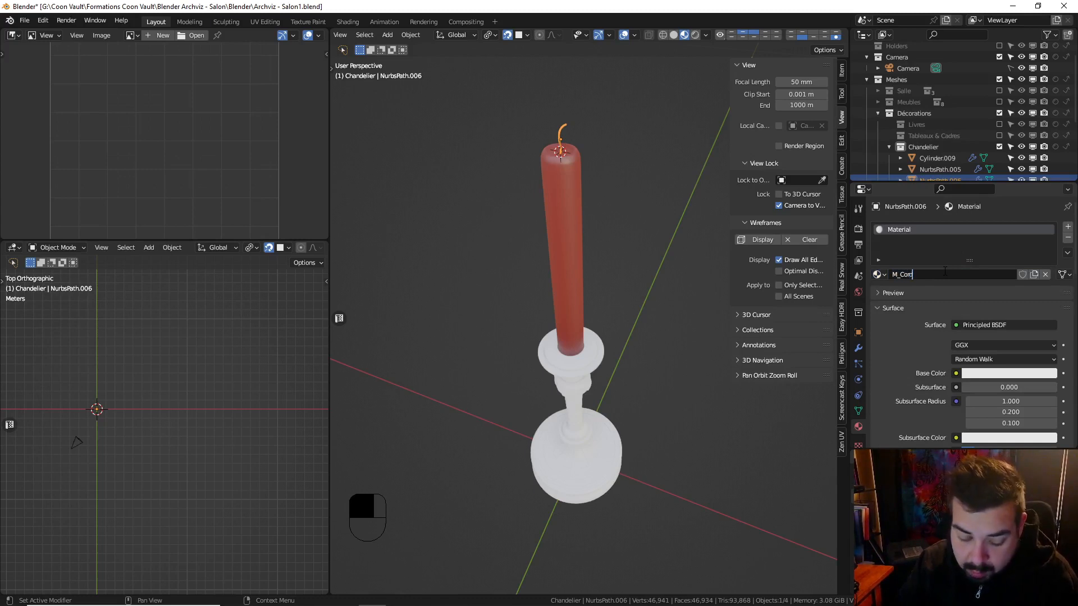
{"action": "type", "text": "eNoir"}
{"action": "key", "text": "Return"}
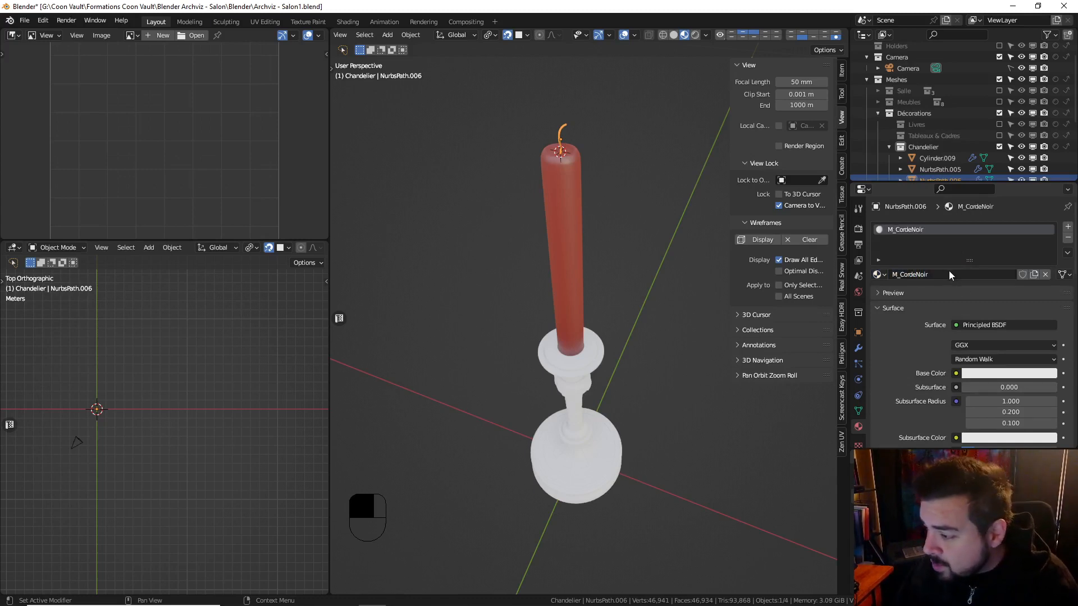
Feed M_CordeNoir's base color with an Ambient Occlusion node using 128 samples and a near-black color of value 0.006, and deselect all objects
{"action": "left_click", "coordinate": [956, 373]}
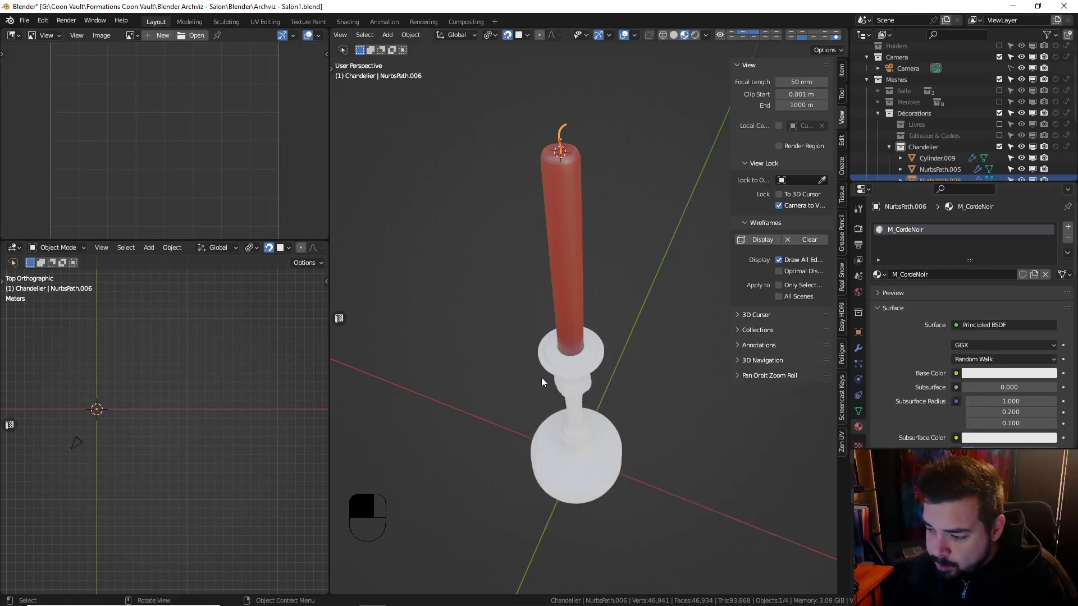
{"action": "left_click", "coordinate": [956, 374]}
{"action": "key", "text": "a"}
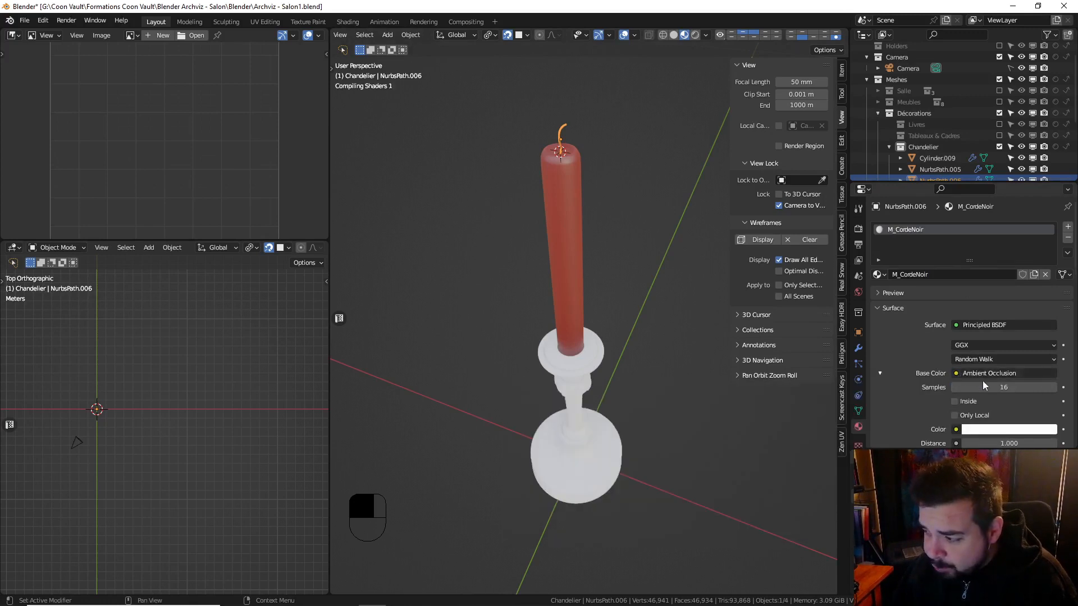
{"action": "left_click_drag", "start_coordinate": [1005, 387], "coordinate": [1016, 400]}
{"action": "scroll", "coordinate": [1016, 401], "scroll_direction": "down", "scroll_amount": 1}
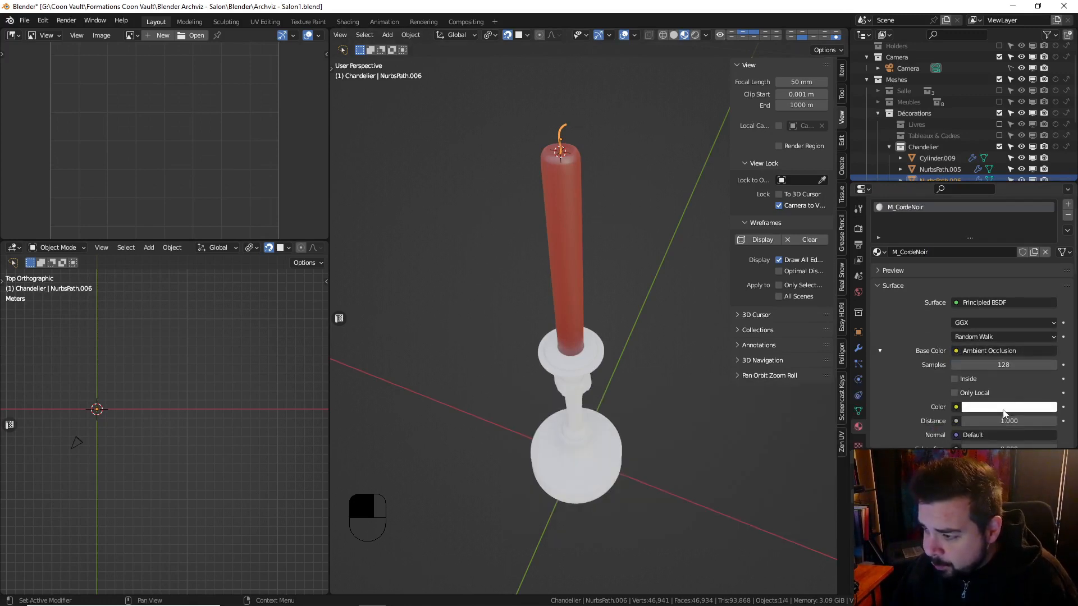
{"action": "left_click", "coordinate": [1006, 410]}
{"action": "left_click", "coordinate": [1048, 306]}
{"action": "left_click_drag", "start_coordinate": [1048, 306], "coordinate": [1048, 324]}
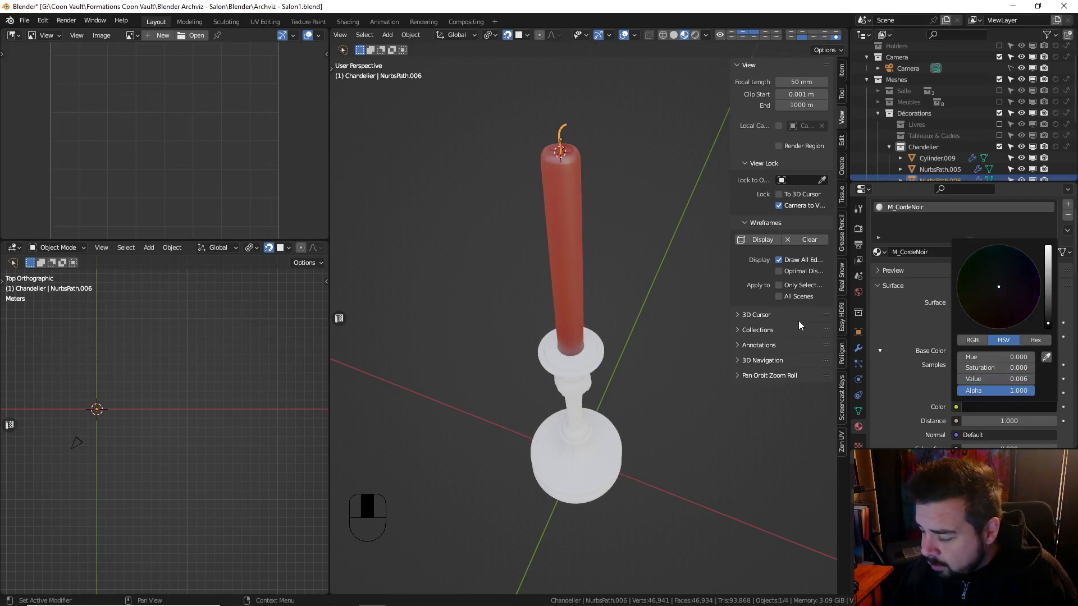
{"action": "key", "text": "a"}
{"action": "left_click", "coordinate": [538, 130]}
Set the wick material's specular to 0.2 and roughness to 0.8
{"action": "middle_click_drag", "start_coordinate": [562, 140], "coordinate": [610, 232], "text": "shift"}
{"action": "scroll", "coordinate": [614, 271], "scroll_direction": "up", "scroll_amount": 5}
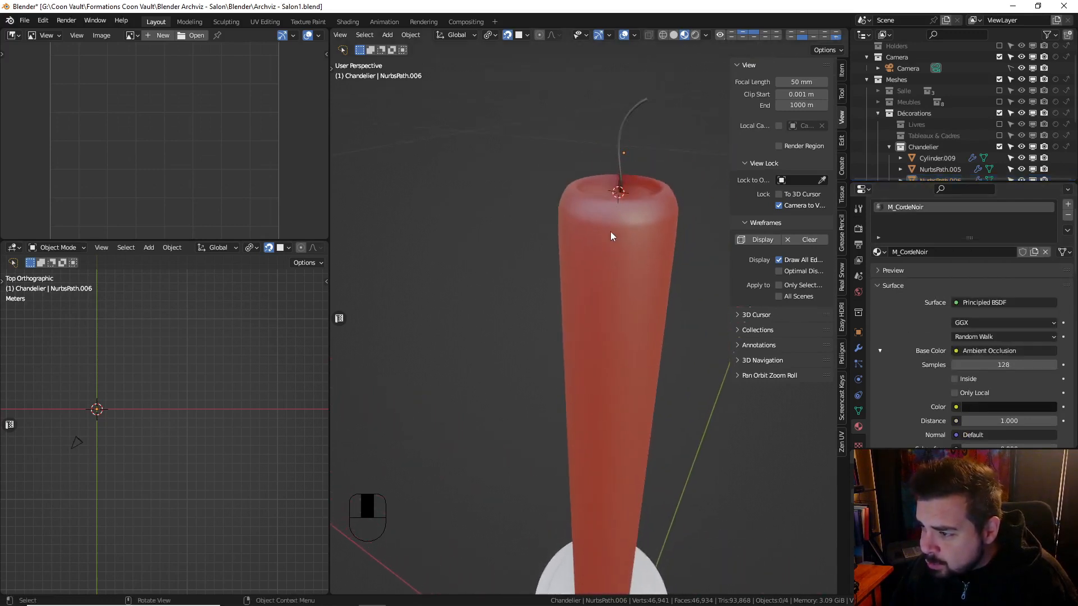
{"action": "scroll", "coordinate": [994, 439], "scroll_direction": "down", "scroll_amount": 10}
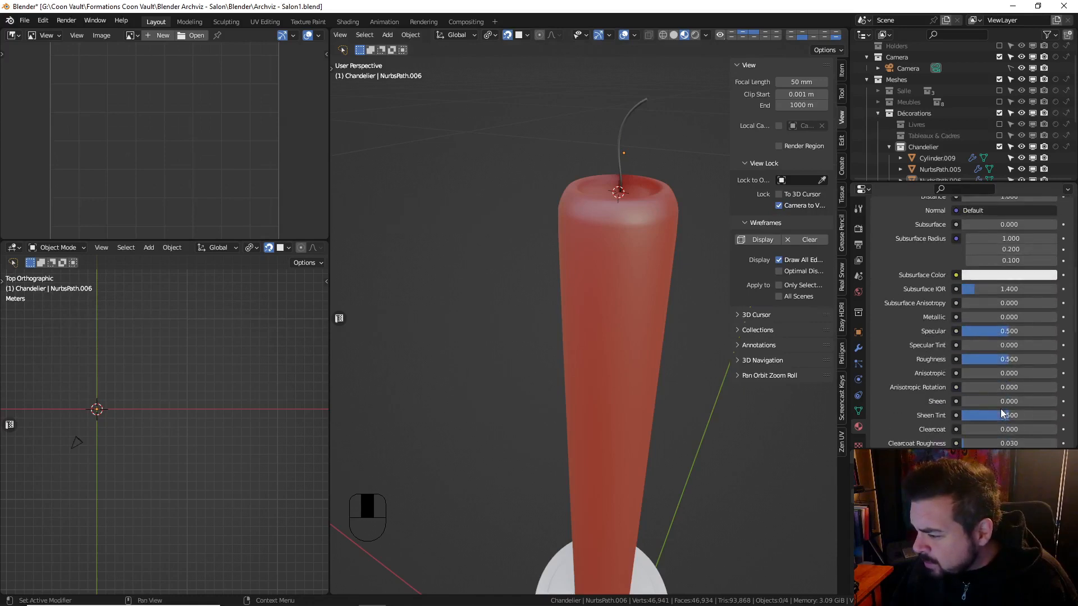
{"action": "left_click", "coordinate": [988, 331]}
{"action": "type", "text": ".2"}
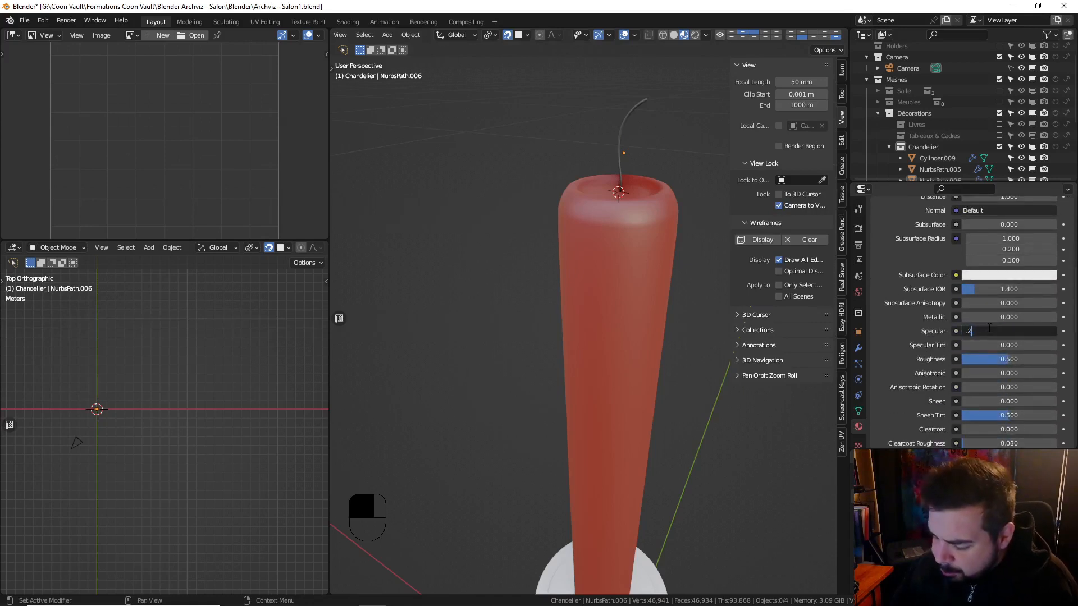
{"action": "key", "text": "Return"}
{"action": "left_click", "coordinate": [996, 358]}
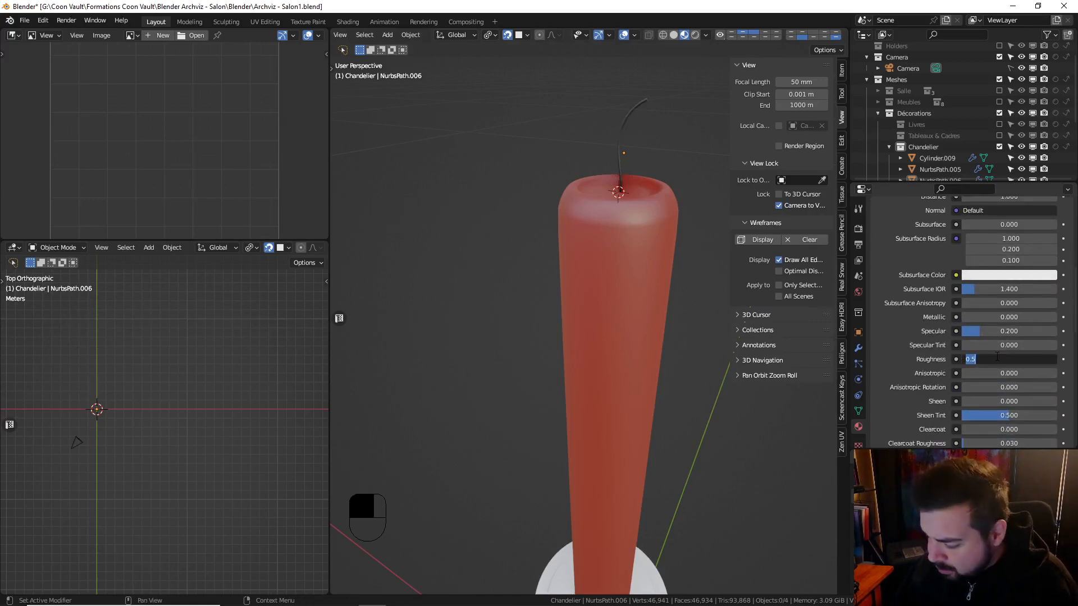
{"action": "type", "text": ".8"}
{"action": "key", "text": "Return"}
{"action": "key", "text": "a"}
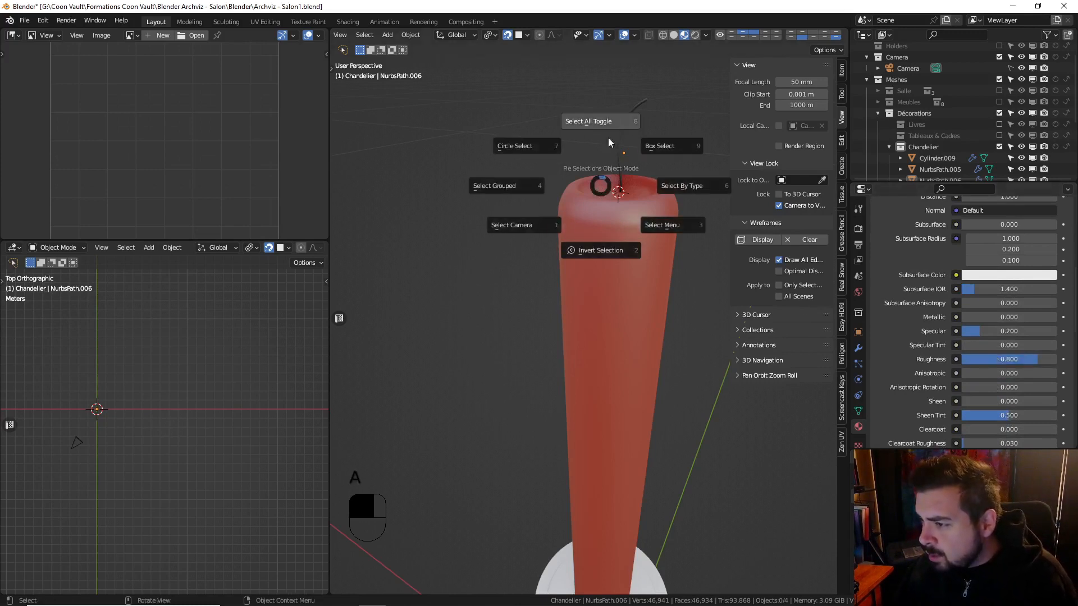
{"action": "left_click", "coordinate": [608, 137]}
Create a new material on the candlestick body and name it M_Gold
{"action": "scroll", "coordinate": [636, 261], "scroll_direction": "down", "scroll_amount": 6}
{"action": "middle_click_drag", "start_coordinate": [644, 349], "coordinate": [615, 171], "text": "shift"}
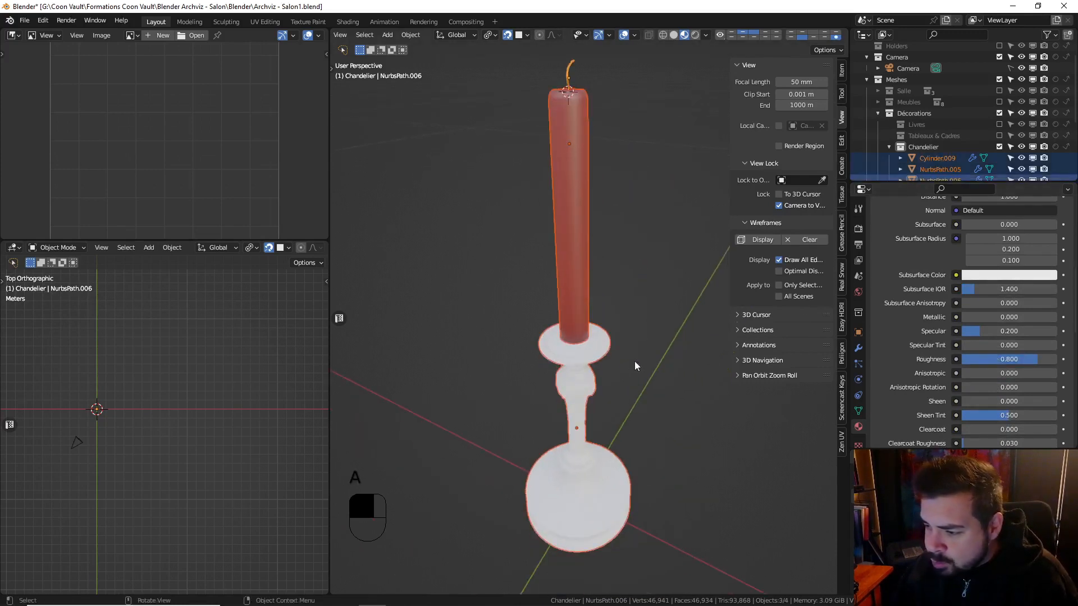
{"action": "left_click", "coordinate": [577, 454]}
{"action": "left_click", "coordinate": [937, 275]}
{"action": "double_click", "coordinate": [937, 274]}
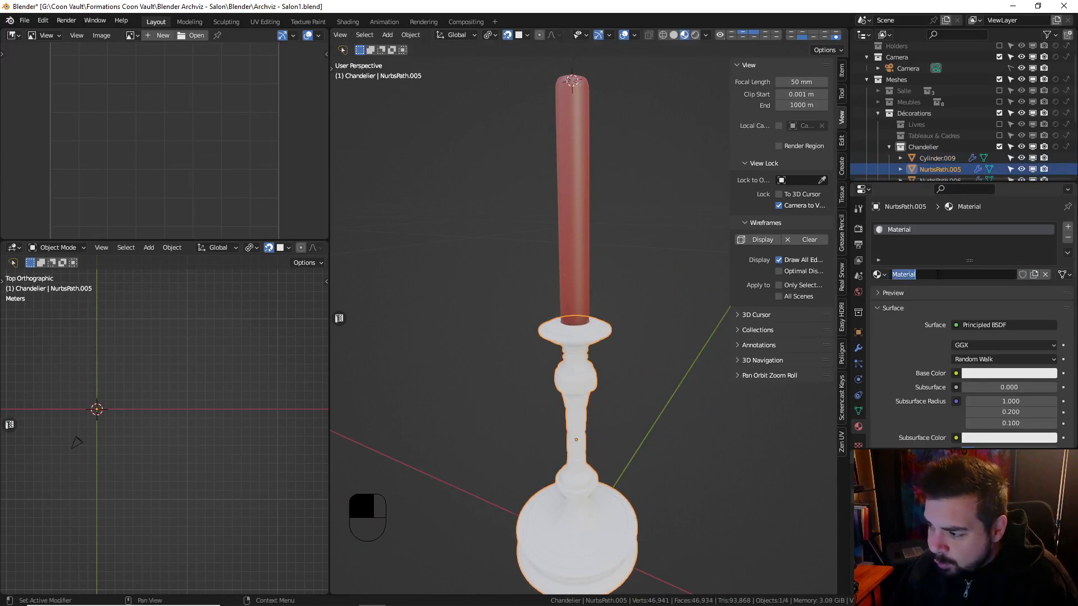
{"action": "type", "text": "M_Gol"}
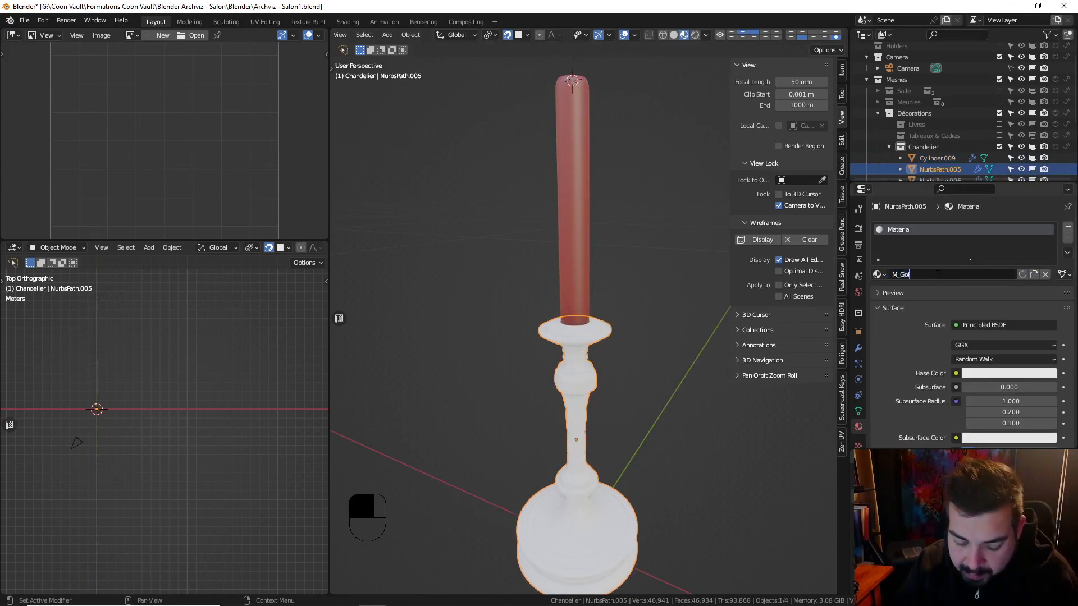
{"action": "type", "text": "d"}
{"action": "key", "text": "Return"}
Feed M_Gold's base color with an Ambient Occlusion node using 128 samples
{"action": "left_click", "coordinate": [956, 373]}
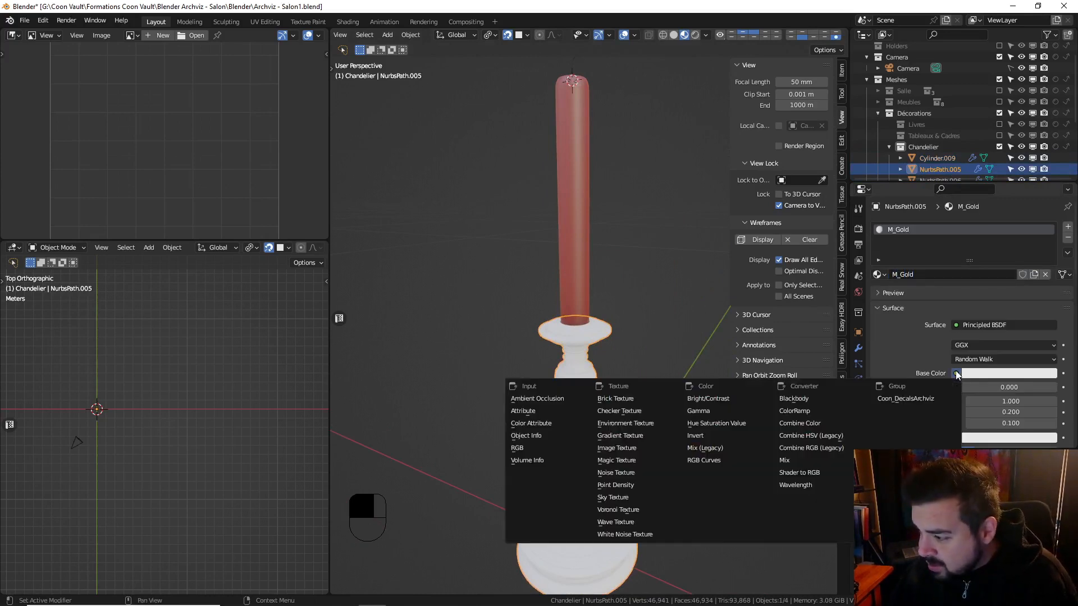
{"action": "key", "text": "a"}
{"action": "left_click_drag", "start_coordinate": [983, 387], "coordinate": [1048, 388]}
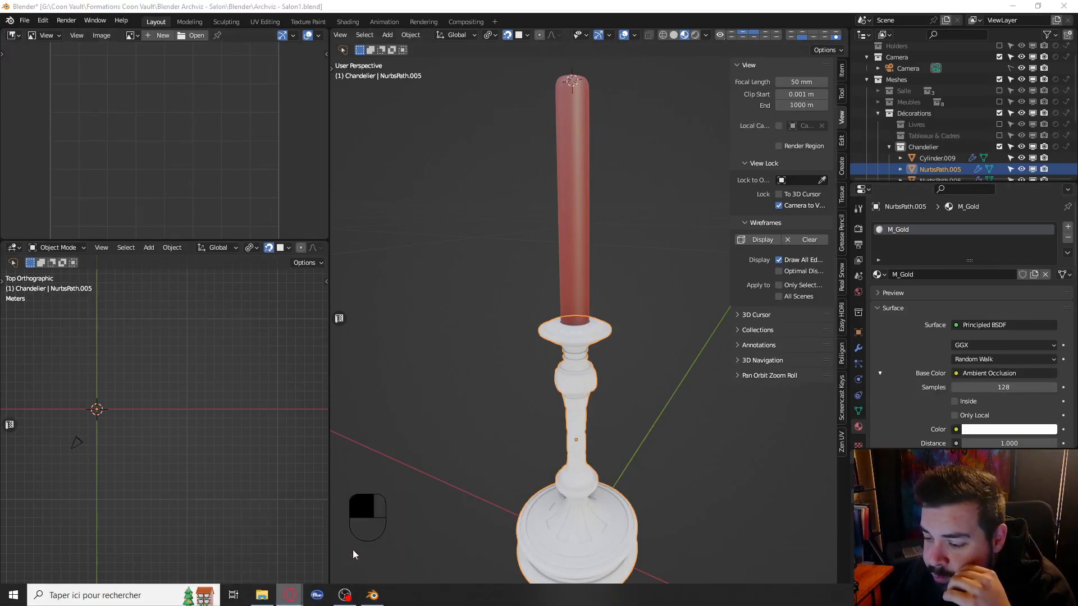
Switch to the Opera browser and search Google for "code hex gold"
{"action": "left_click", "coordinate": [290, 595]}
{"action": "left_click", "coordinate": [55, 46]}
{"action": "type", "text": "co"}
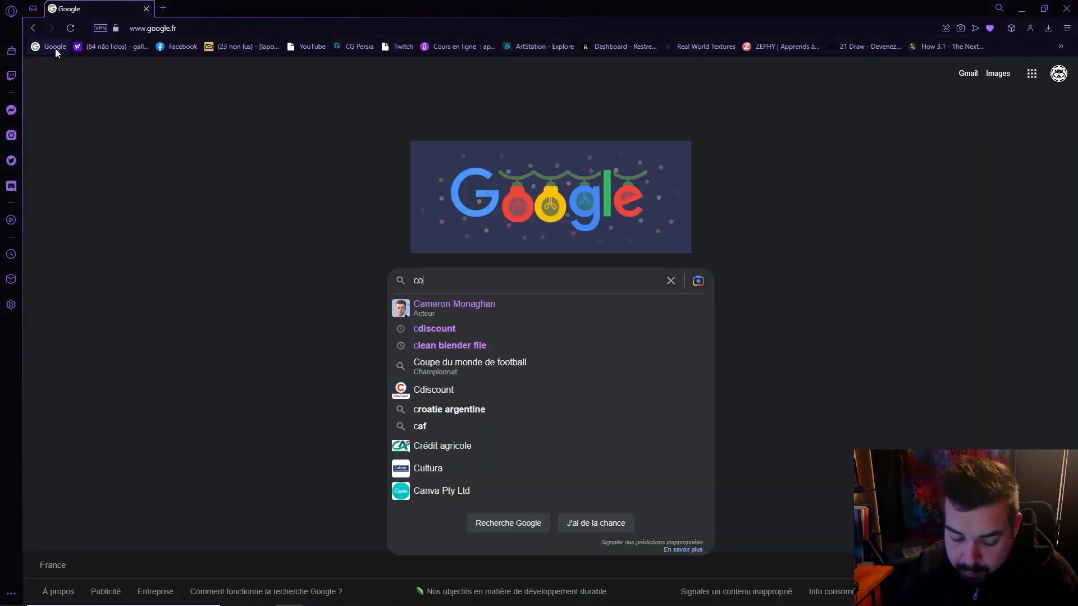
{"action": "type", "text": "de hex"}
{"action": "key", "text": "BackSpace"}
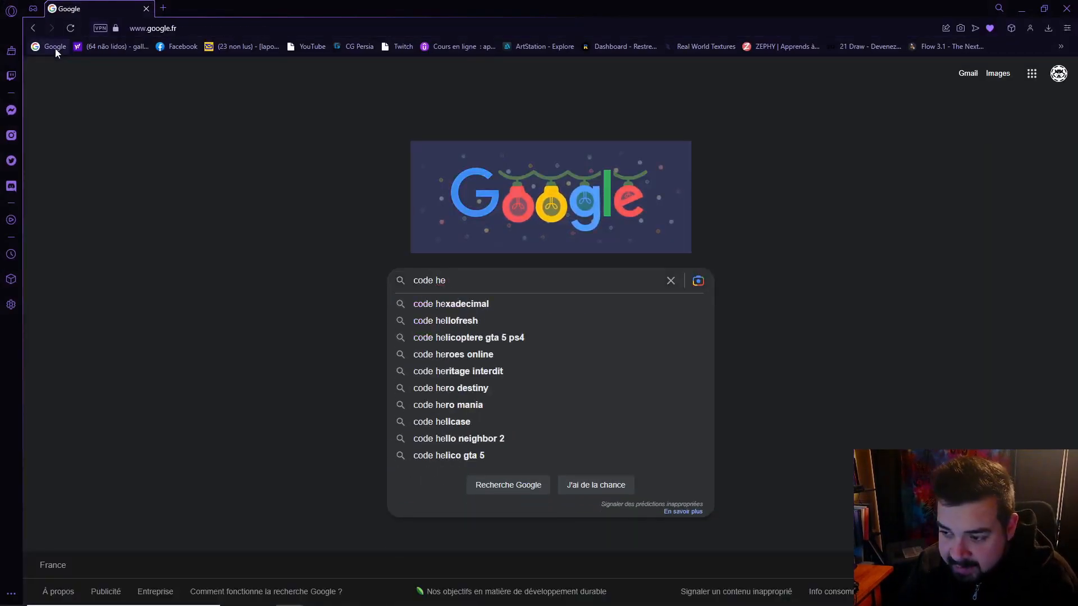
{"action": "type", "text": "x"}
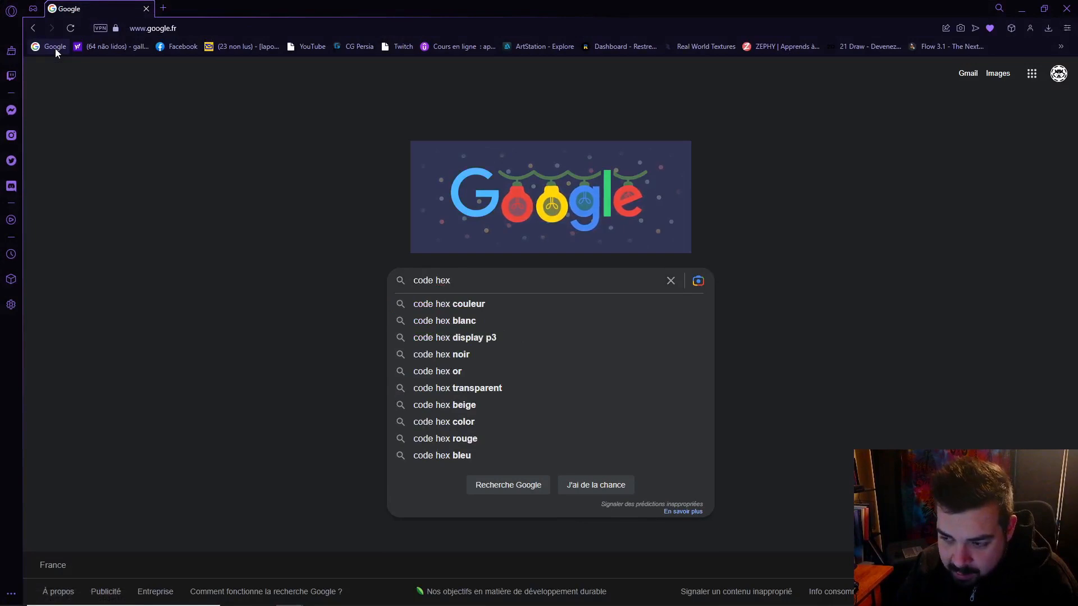
{"action": "type", "text": "gold"}
{"action": "key", "text": "Return"}
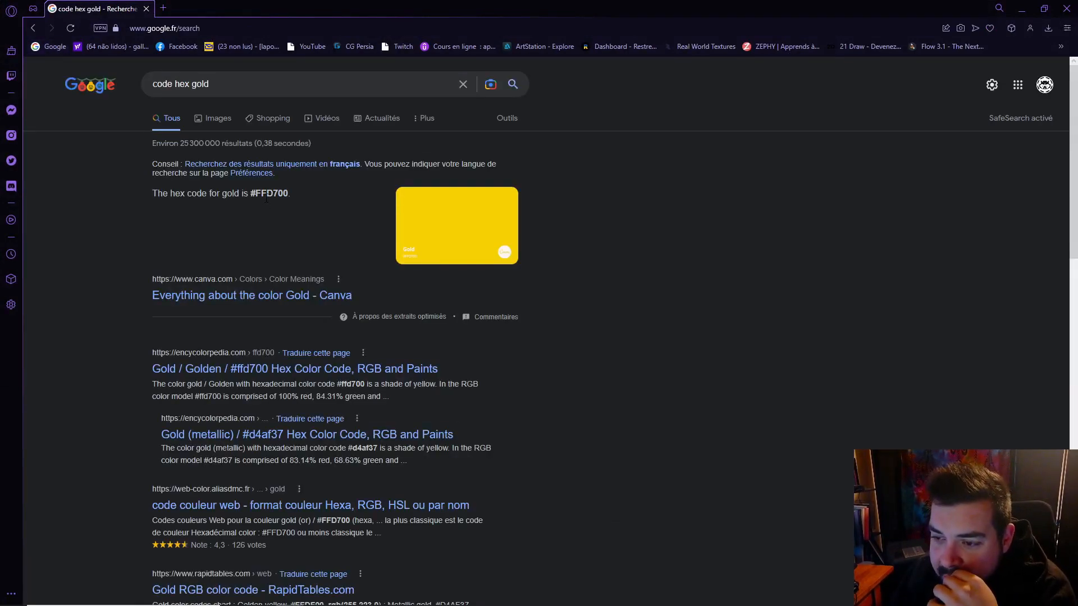
Switch back to Blender and set the M_Gold Ambient Occlusion color to hex FFD700
{"action": "left_click", "coordinate": [1022, 8]}
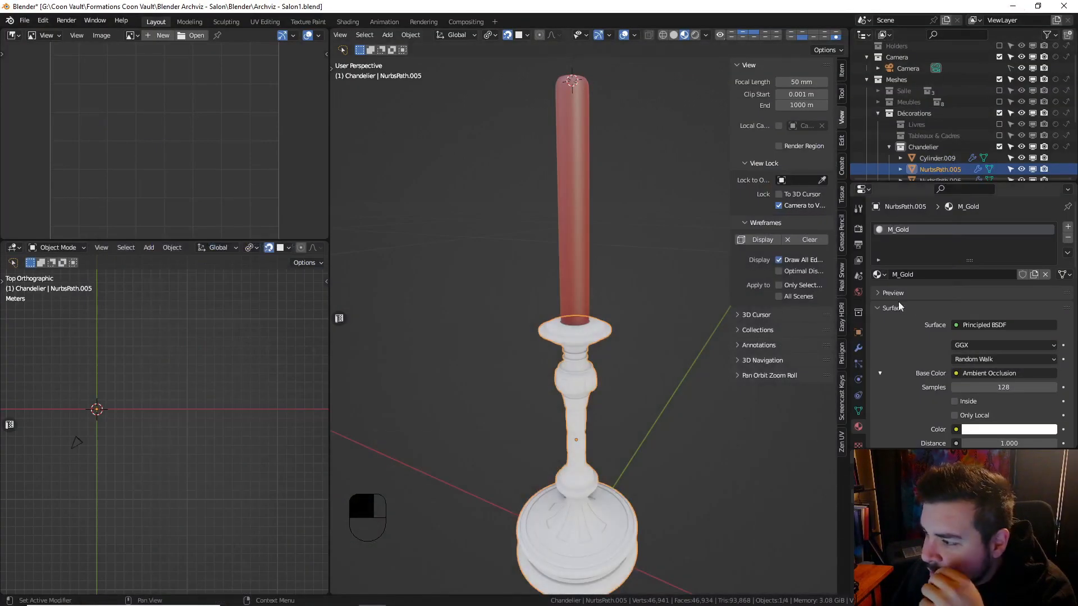
{"action": "left_click", "coordinate": [995, 428]}
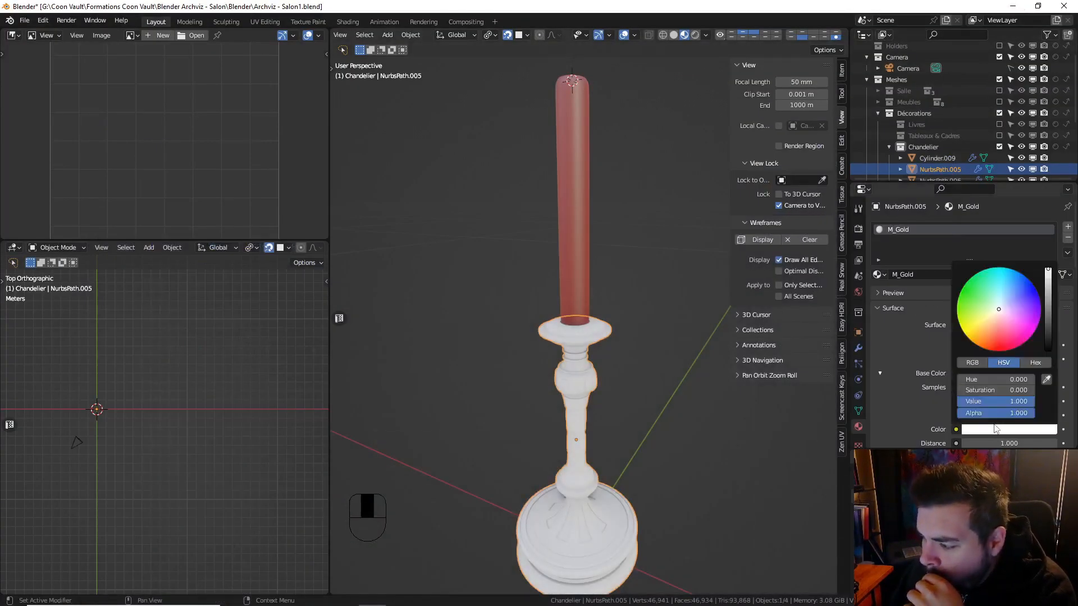
{"action": "left_click", "coordinate": [1035, 363]}
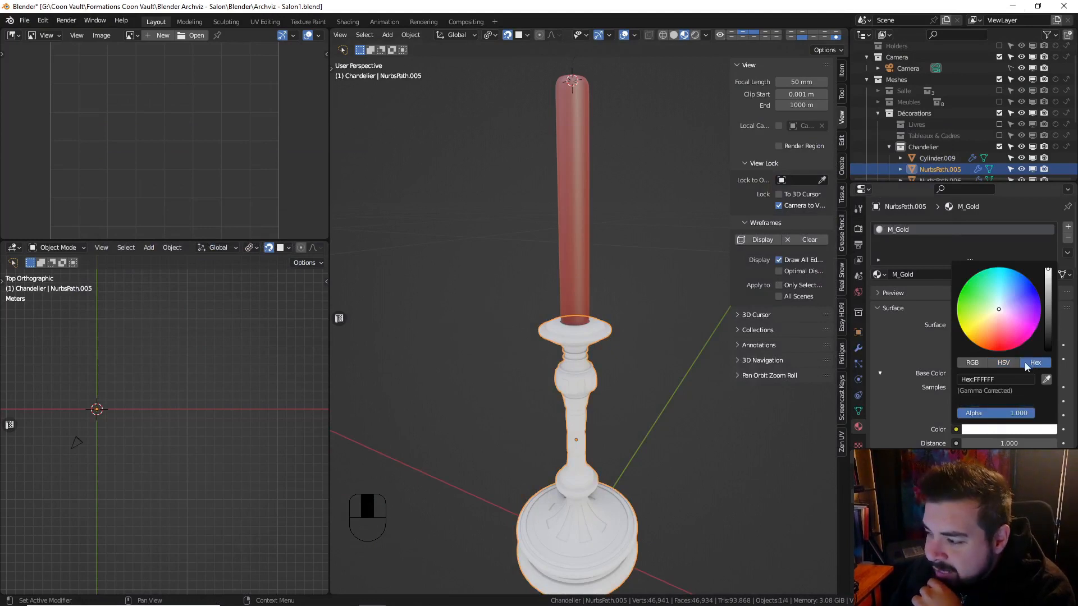
{"action": "left_click", "coordinate": [996, 380]}
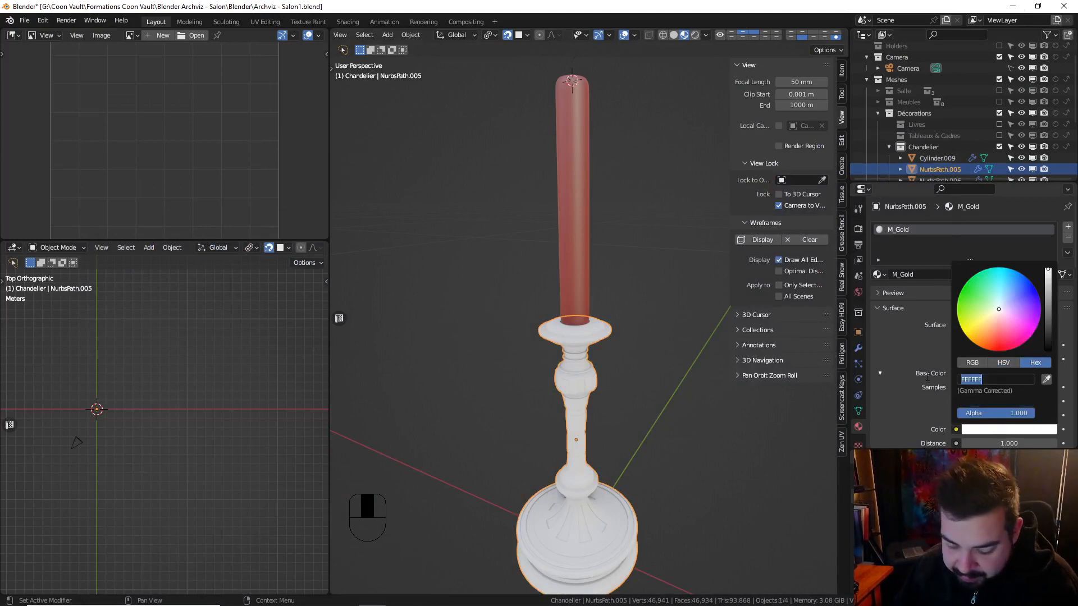
{"action": "type", "text": "FFD700"}
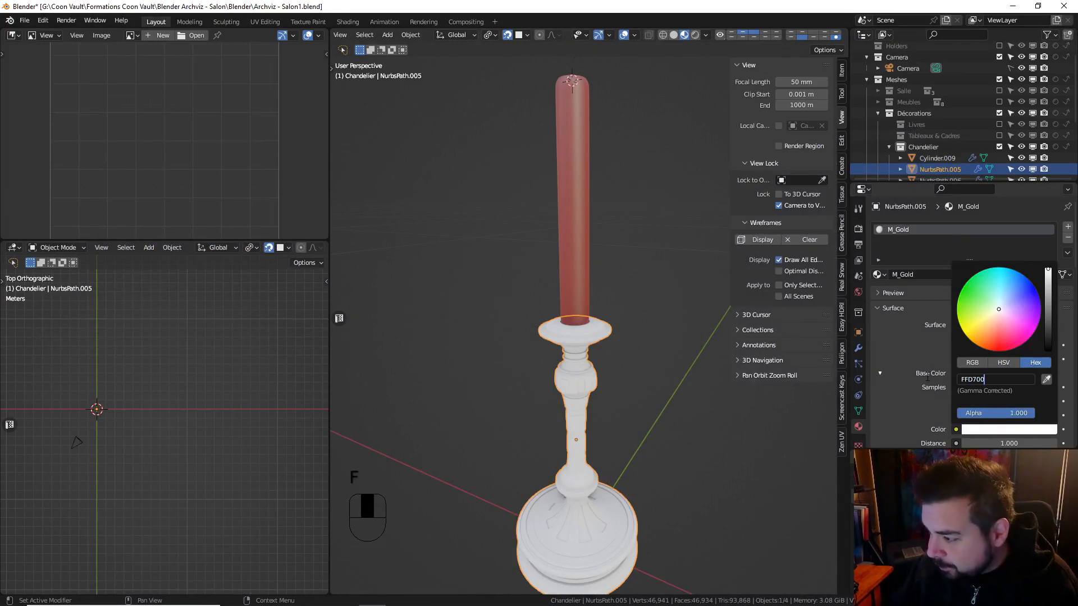
{"action": "key", "text": "Return"}
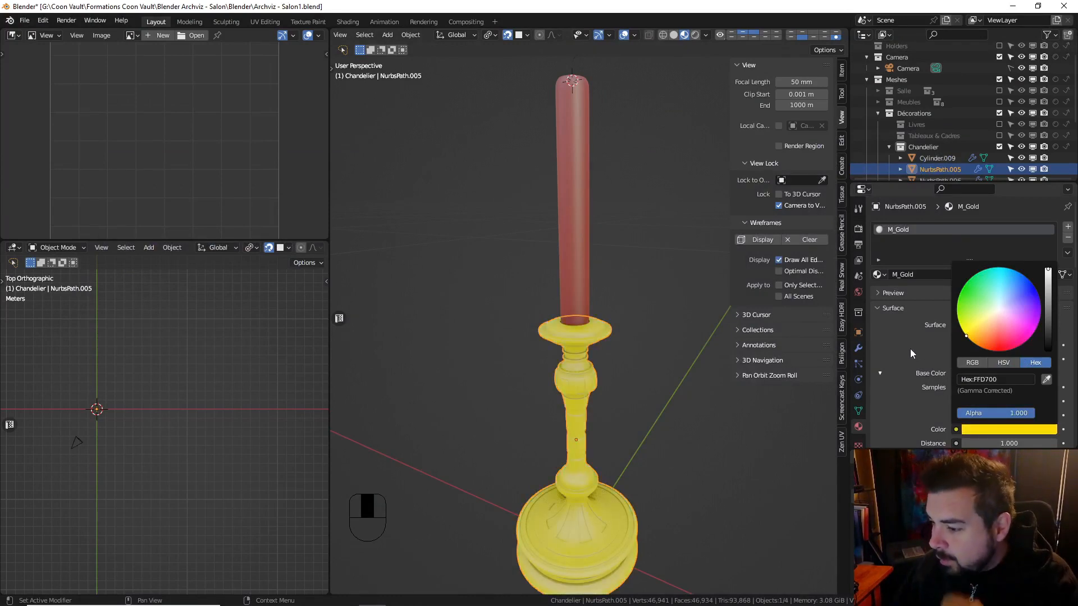
Set M_Gold's metallic to 1, specular to 0.8 and roughness to 0.2
{"action": "scroll", "coordinate": [942, 395], "scroll_direction": "down", "scroll_amount": 7}
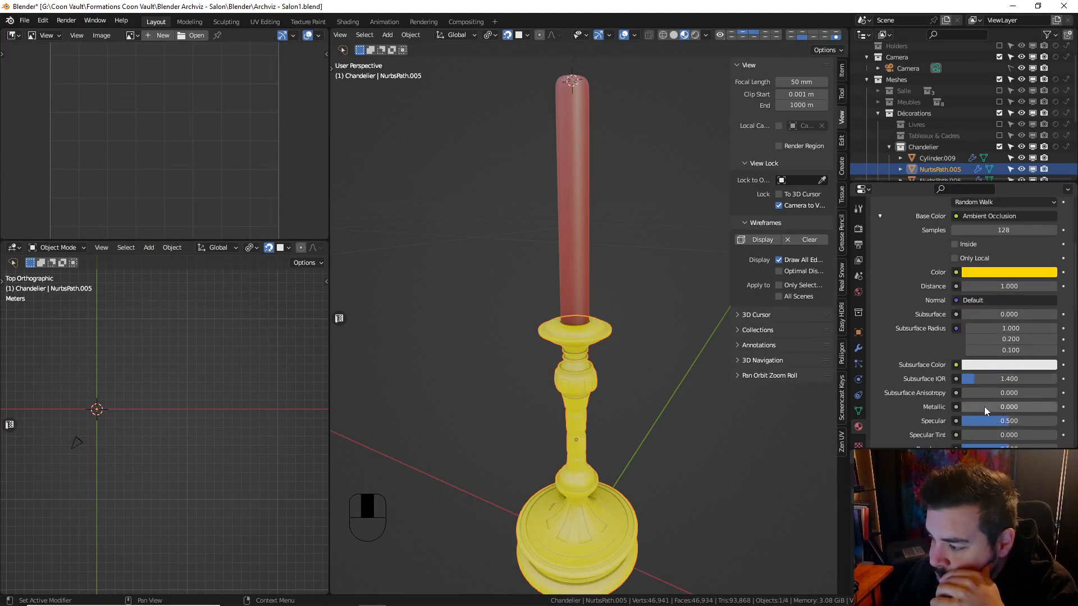
{"action": "left_click_drag", "start_coordinate": [985, 406], "coordinate": [1034, 405]}
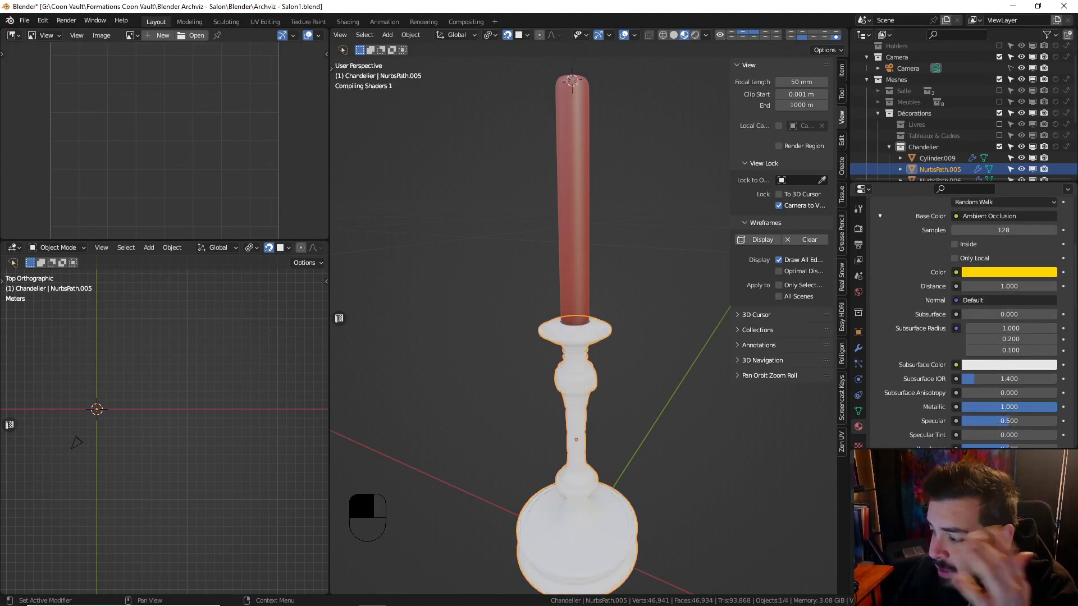
{"action": "scroll", "coordinate": [1030, 390], "scroll_direction": "down", "scroll_amount": 2}
{"action": "left_click", "coordinate": [1007, 378]}
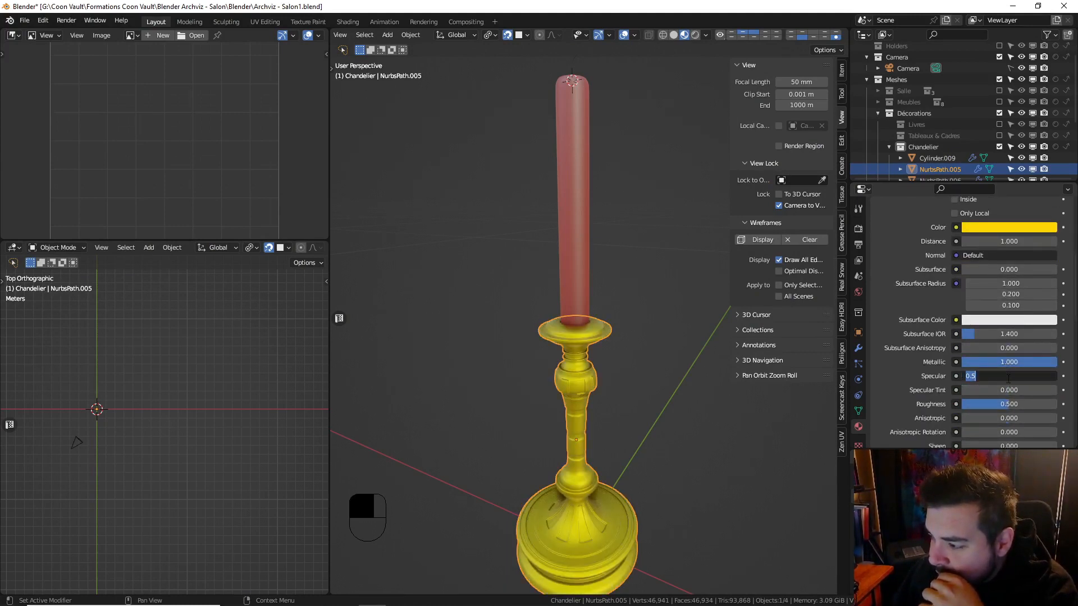
{"action": "type", "text": "0.8"}
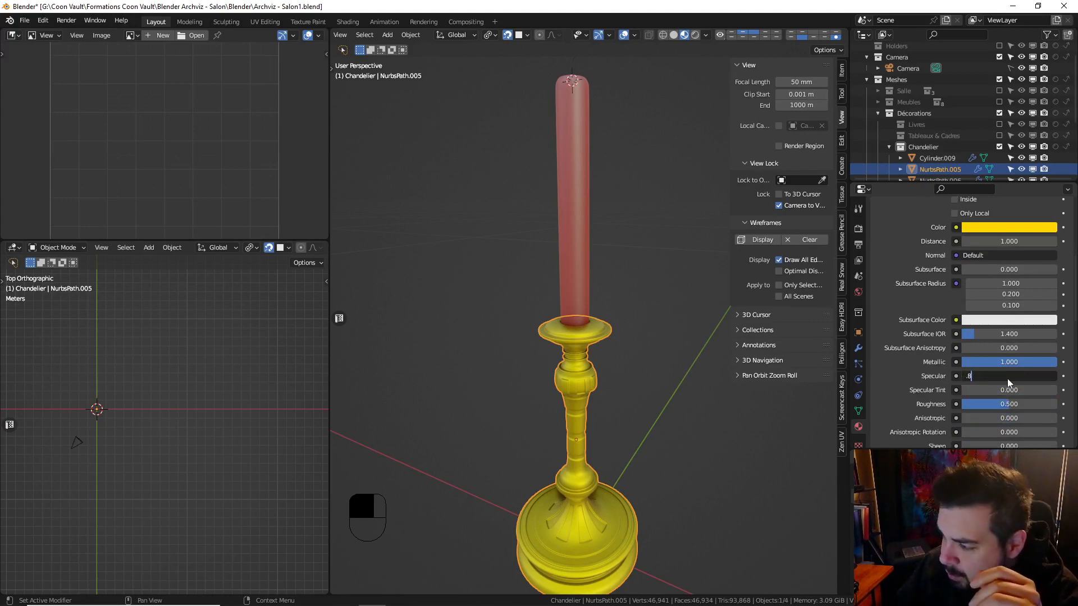
{"action": "key", "text": "Return"}
{"action": "left_click", "coordinate": [1006, 405]}
{"action": "type", "text": ".2"}
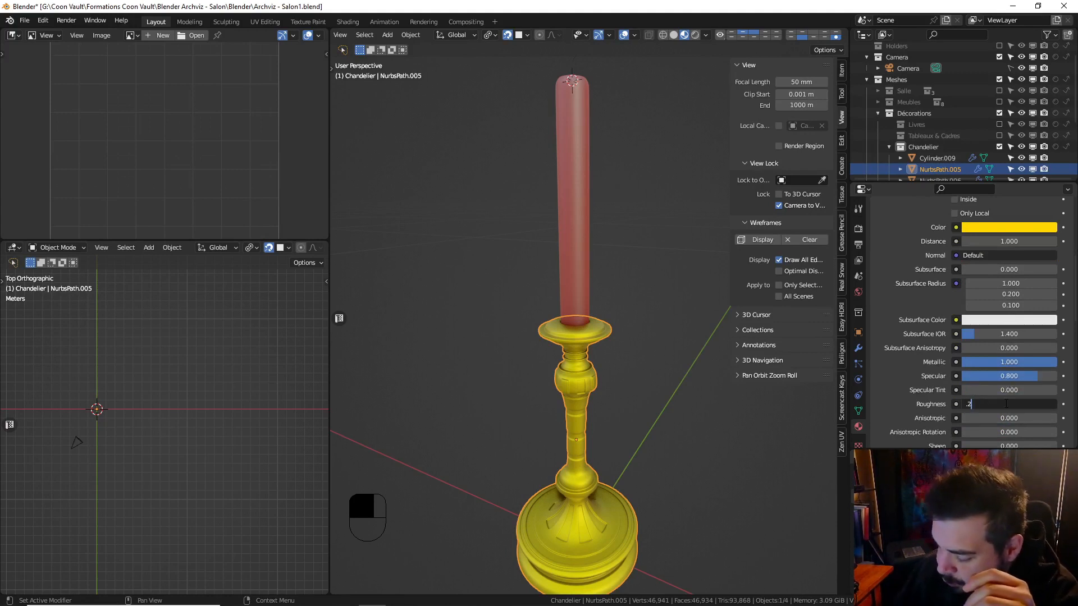
{"action": "key", "text": "Return"}
{"action": "mouse_move", "coordinate": [682, 389]}
{"action": "middle_mouse_down"}
{"action": "mouse_move", "coordinate": [683, 362]}
{"action": "mouse_move", "coordinate": [673, 379]}
{"action": "mouse_move", "coordinate": [681, 397]}
{"action": "middle_mouse_up"}
Switch to the Opera search results, open Encycolorpedia's Gold (metallic) #d4af37 page and examine its color variations
{"action": "mouse_move", "coordinate": [447, 597]}
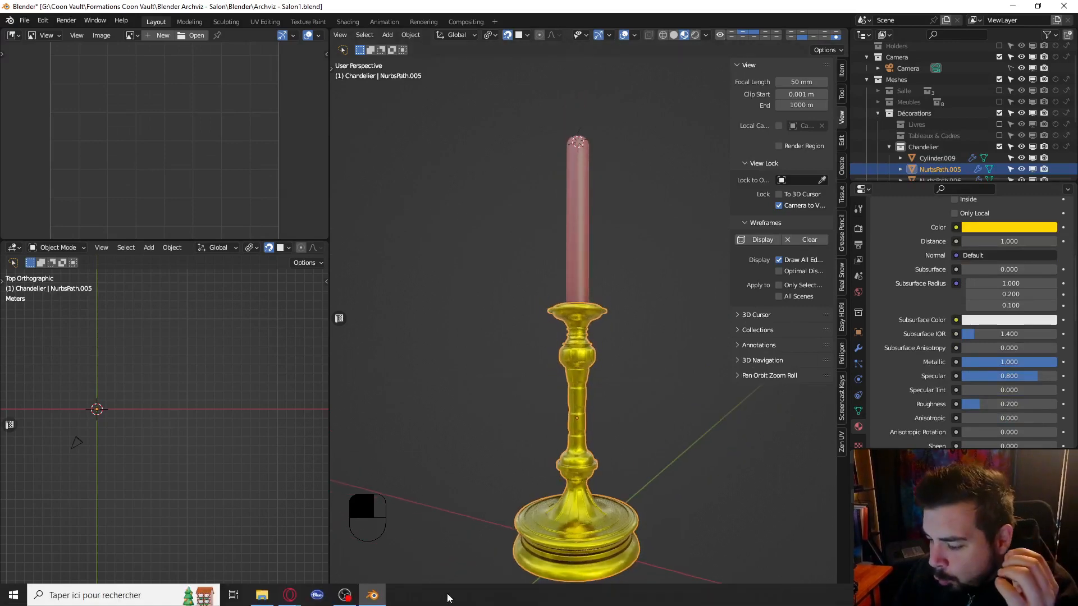
{"action": "mouse_move", "coordinate": [289, 595]}
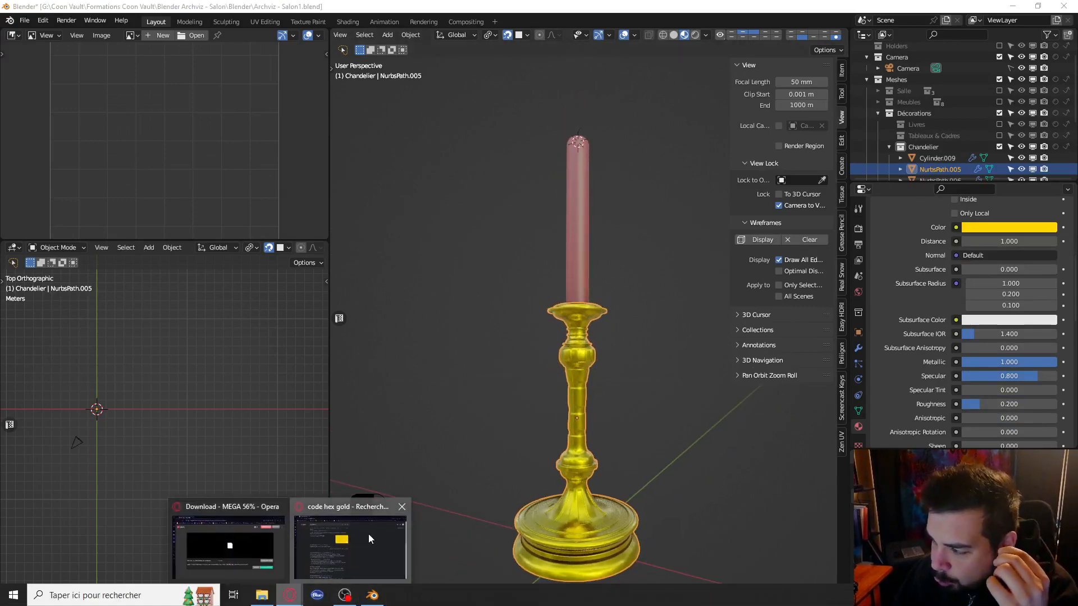
{"action": "left_click", "coordinate": [369, 533]}
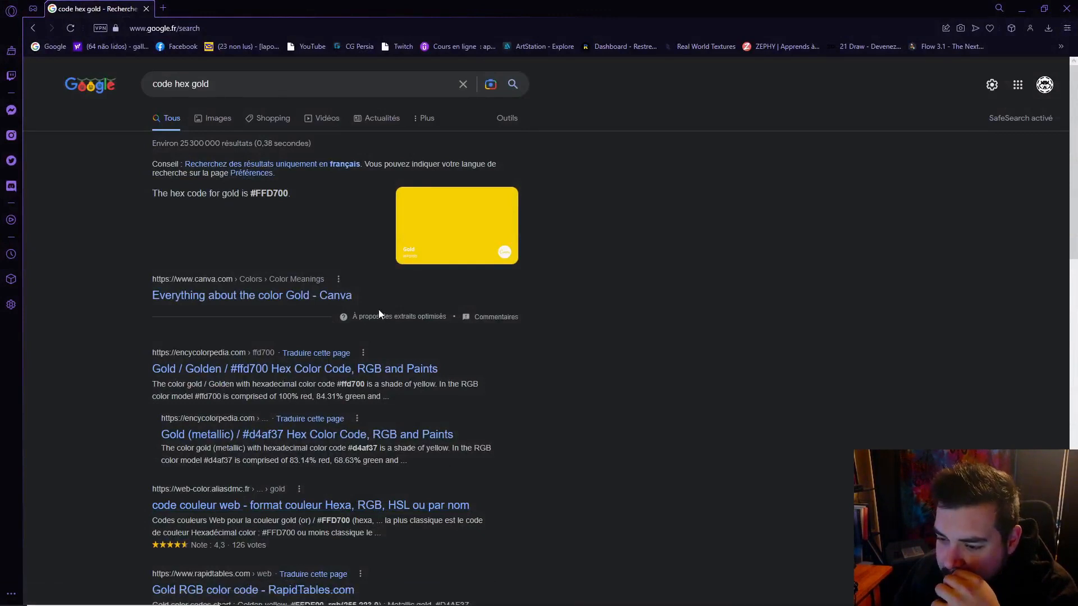
{"action": "left_click", "coordinate": [307, 434]}
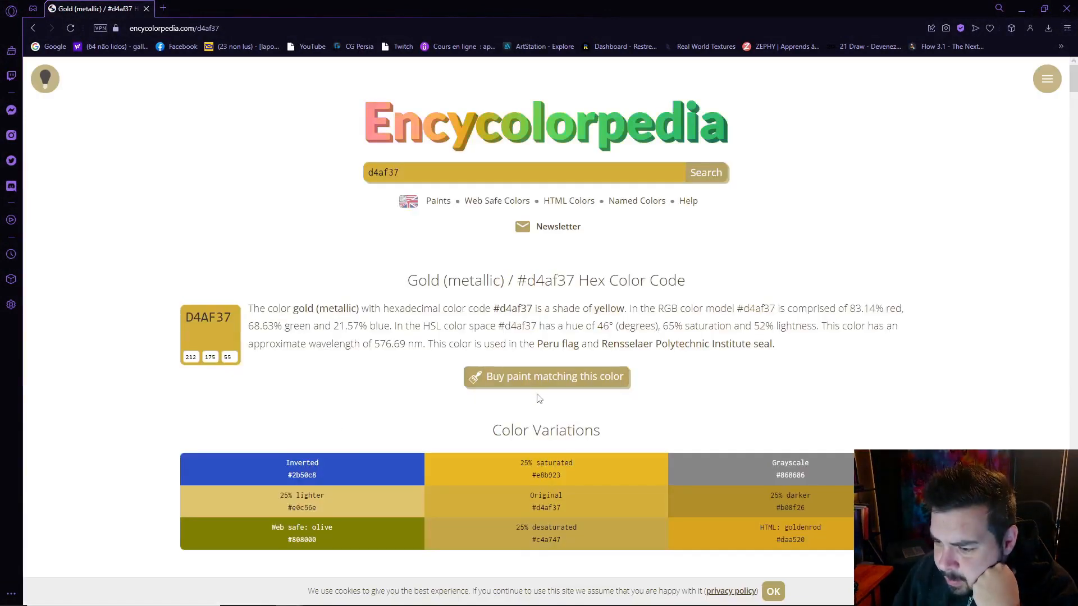
{"action": "scroll", "coordinate": [454, 421], "scroll_direction": "down", "scroll_amount": 2}
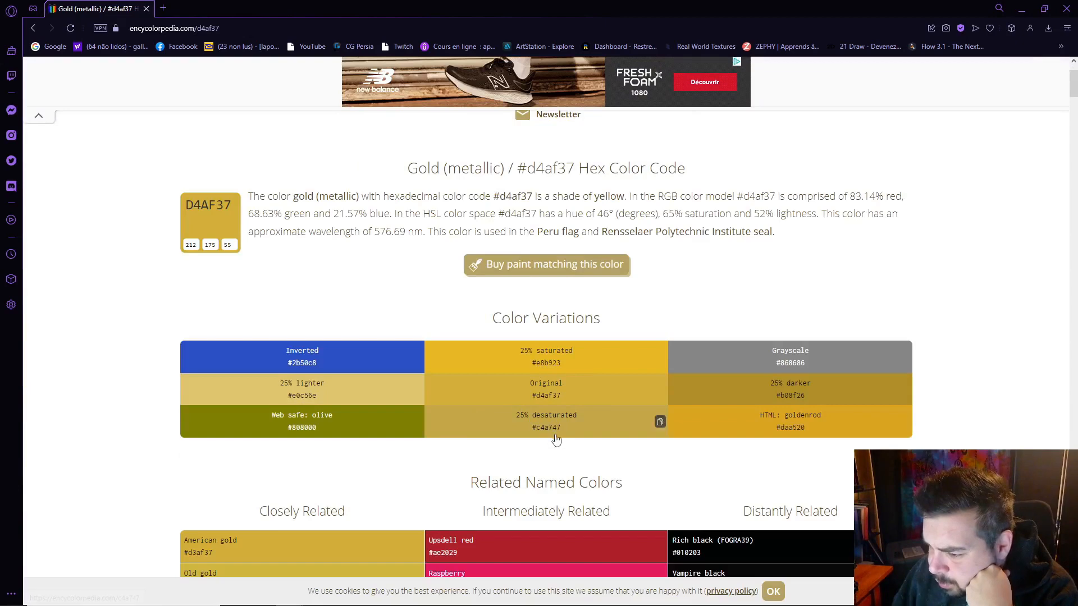
Return to Blender, set M_Gold's Ambient Occlusion color to hex C4A747 and deselect the candlestick
{"action": "left_click", "coordinate": [1021, 9]}
{"action": "left_click", "coordinate": [1009, 227]}
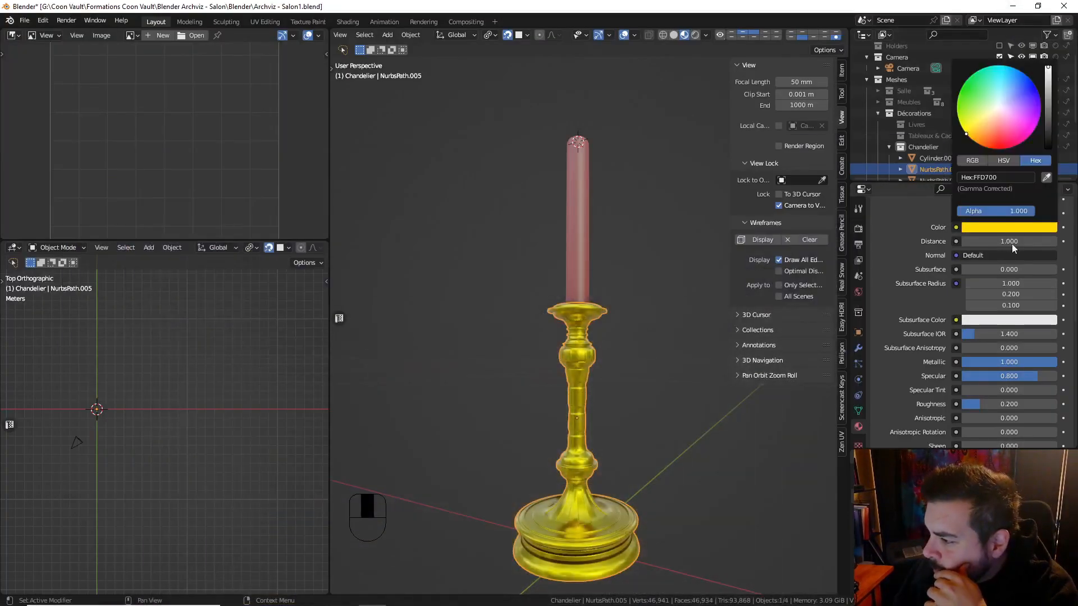
{"action": "left_click", "coordinate": [1023, 178]}
{"action": "type", "text": "c"}
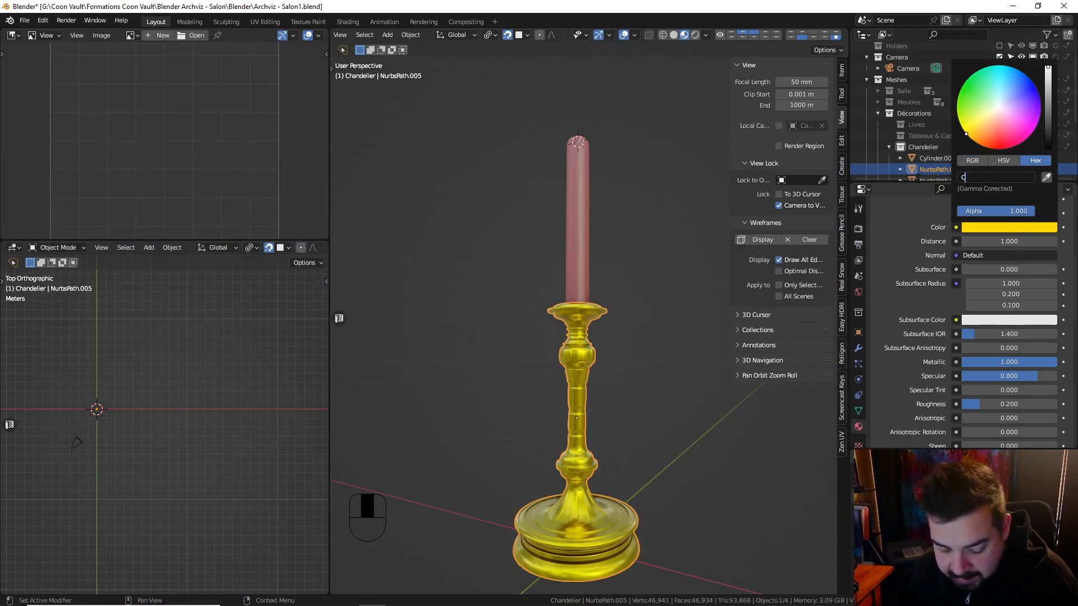
{"action": "type", "text": "4A747"}
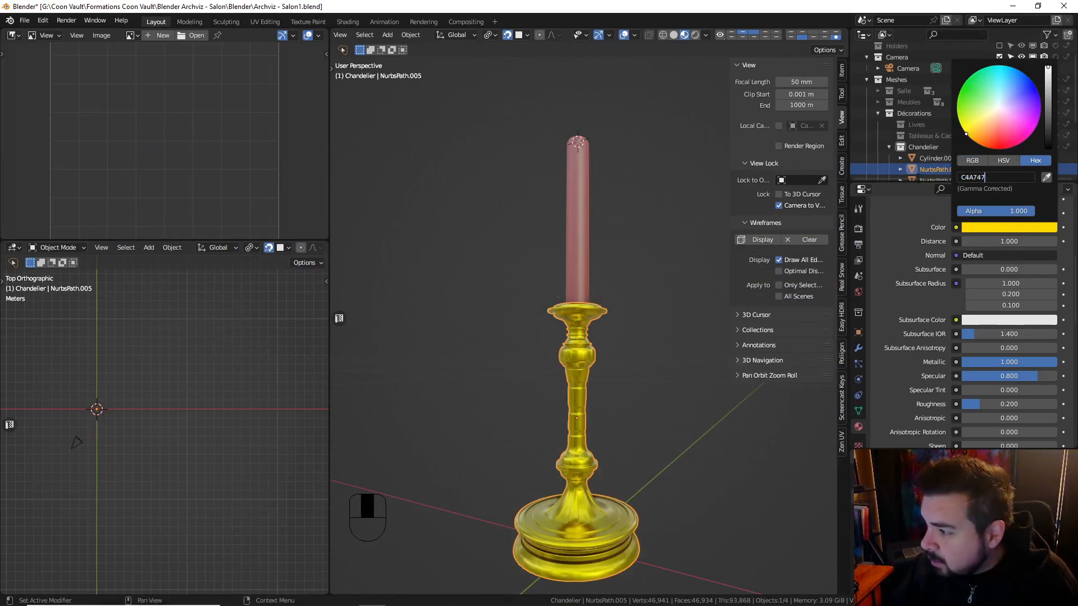
{"action": "key", "text": "Return"}
{"action": "key", "text": "a"}
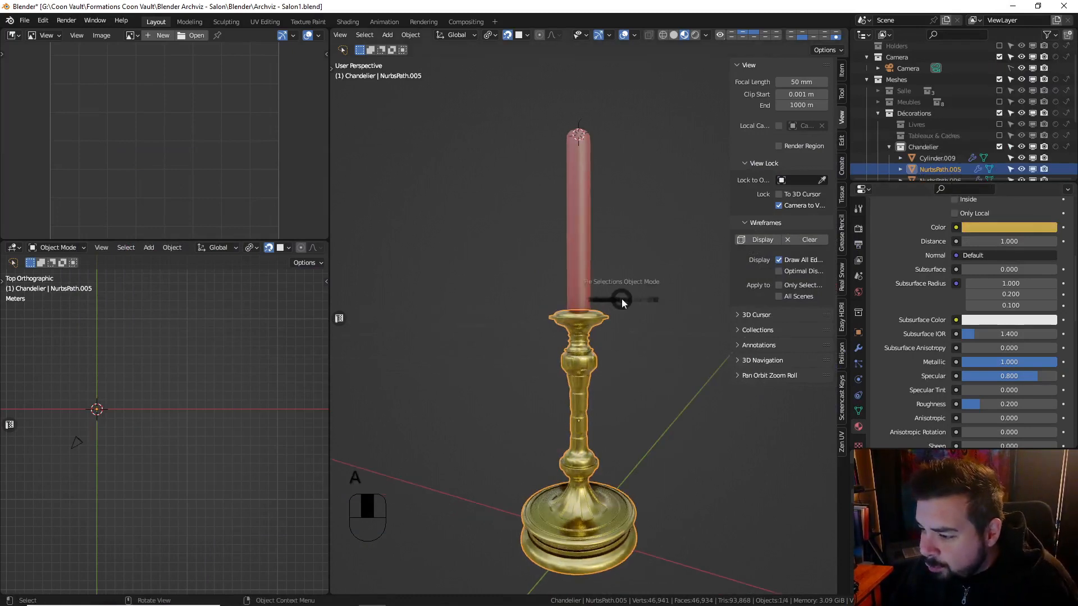
{"action": "left_click", "coordinate": [616, 231]}
{"action": "middle_click_drag", "start_coordinate": [655, 203], "coordinate": [624, 231]}
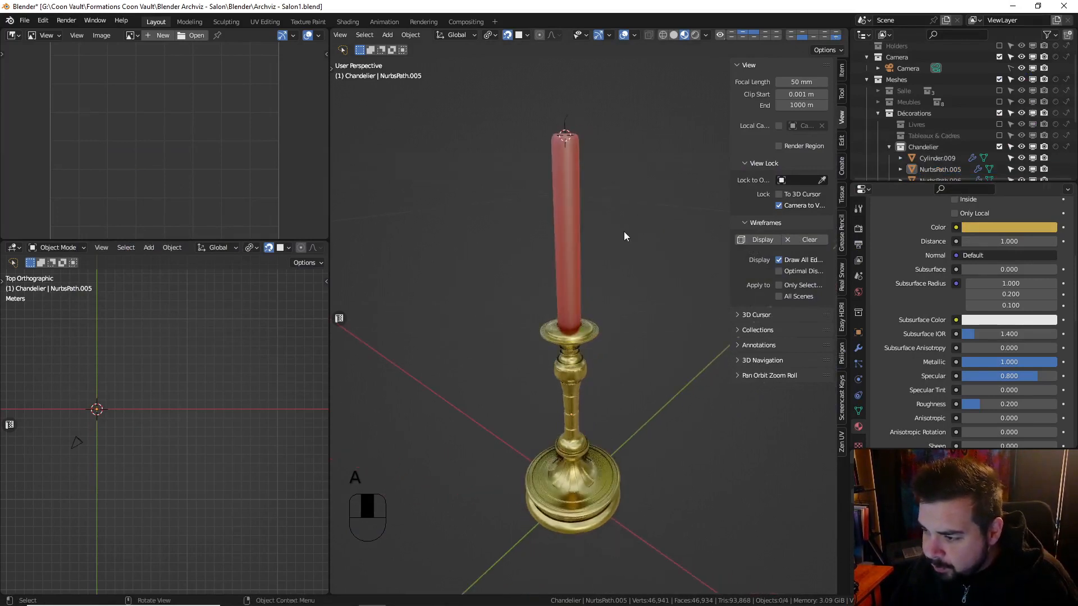
Darken the red Ambient Occlusion color of the candle's wax material slightly, then deselect the candle
{"action": "left_click", "coordinate": [578, 237]}
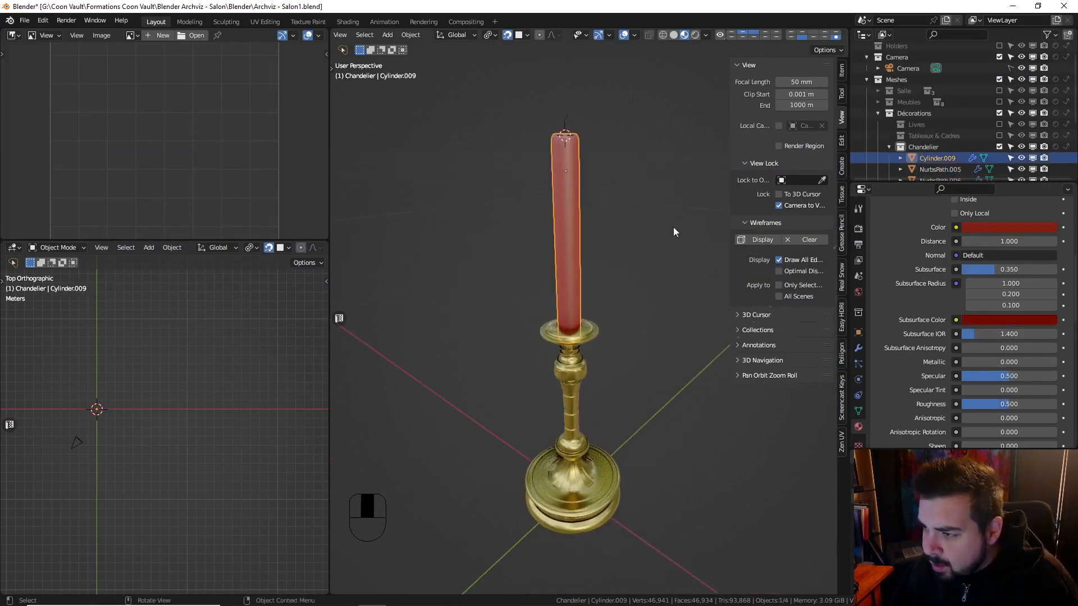
{"action": "left_click", "coordinate": [1015, 233]}
{"action": "left_click_drag", "start_coordinate": [1047, 121], "coordinate": [1047, 127]}
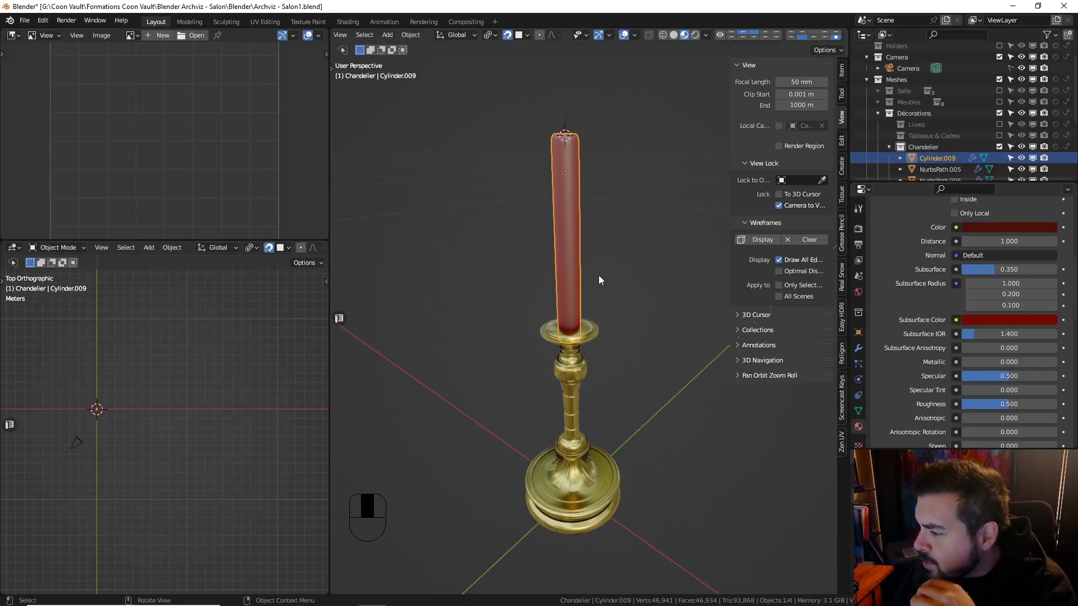
{"action": "key", "text": "a"}
{"action": "left_click", "coordinate": [598, 216]}
{"action": "middle_click_drag", "start_coordinate": [627, 275], "coordinate": [654, 267]}
{"action": "scroll", "coordinate": [663, 287], "scroll_direction": "up", "scroll_amount": 5}
{"action": "scroll", "coordinate": [651, 267], "scroll_direction": "down", "scroll_amount": 7}
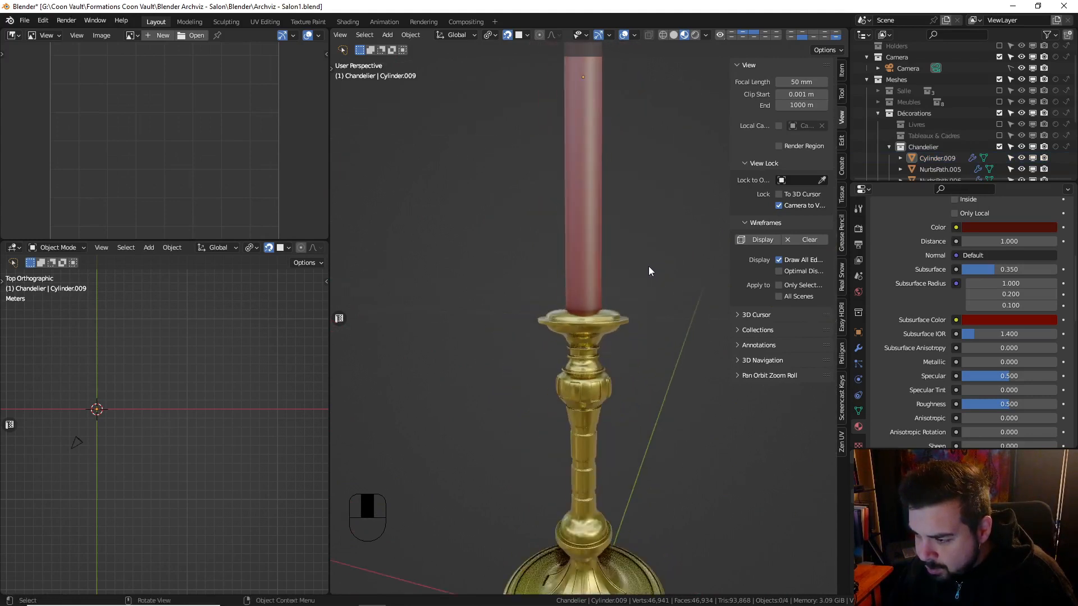
{"action": "middle_click_drag", "start_coordinate": [675, 309], "coordinate": [690, 313]}
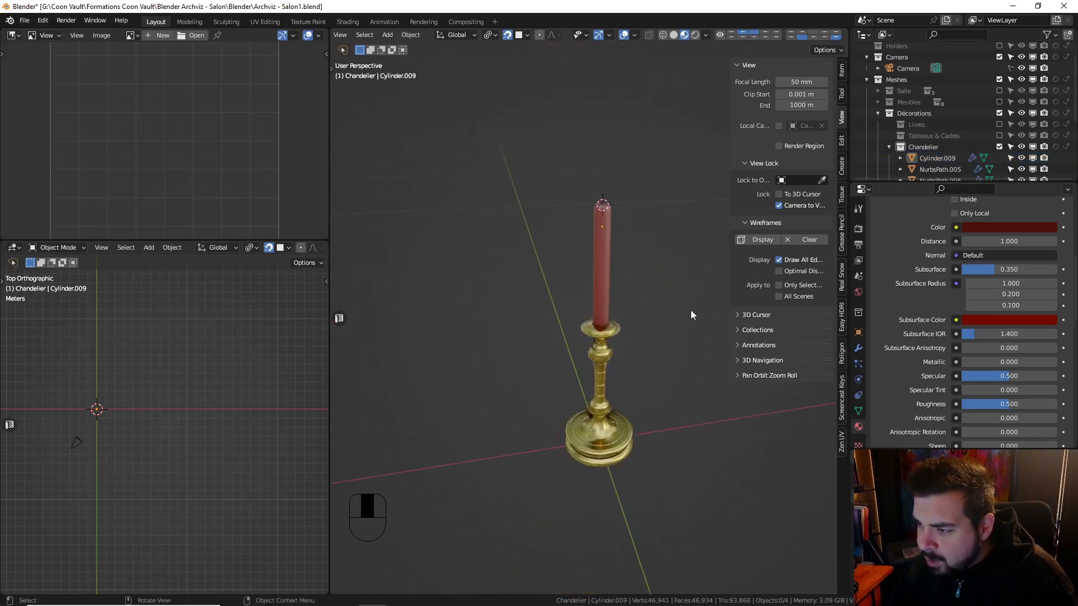
Rename the candle object as SM_Bougie
{"action": "left_click", "coordinate": [594, 247]}
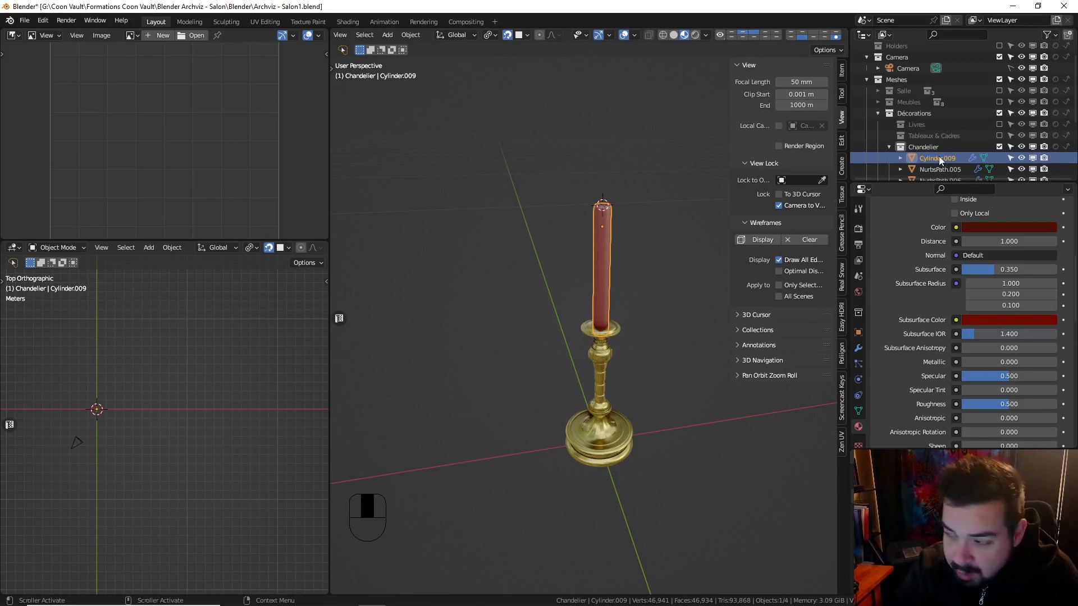
{"action": "key", "text": "F2"}
{"action": "type", "text": "sm8"}
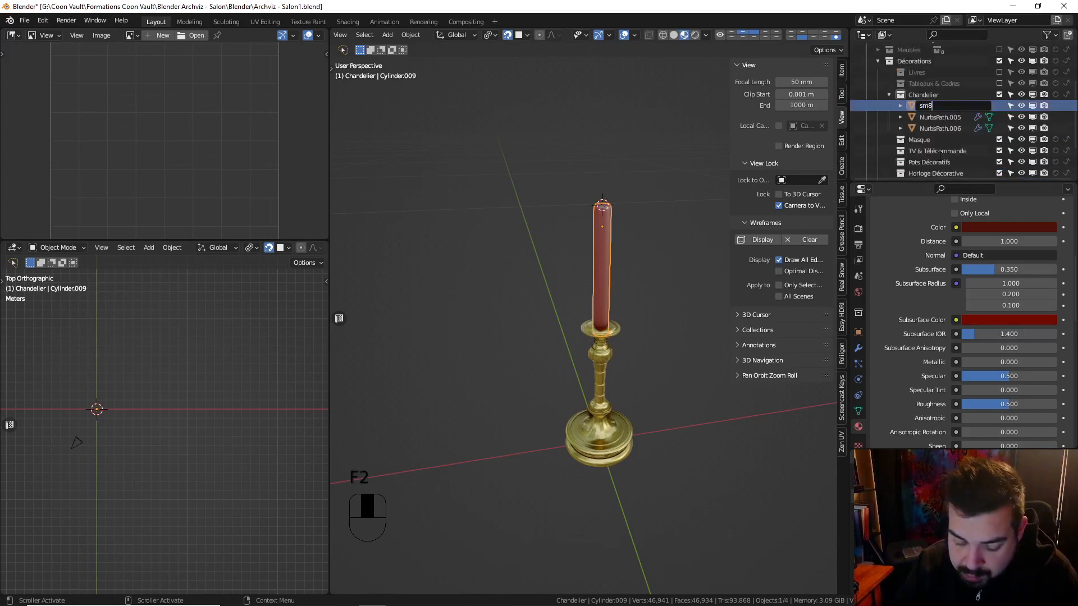
{"action": "type", "text": "bOUG"}
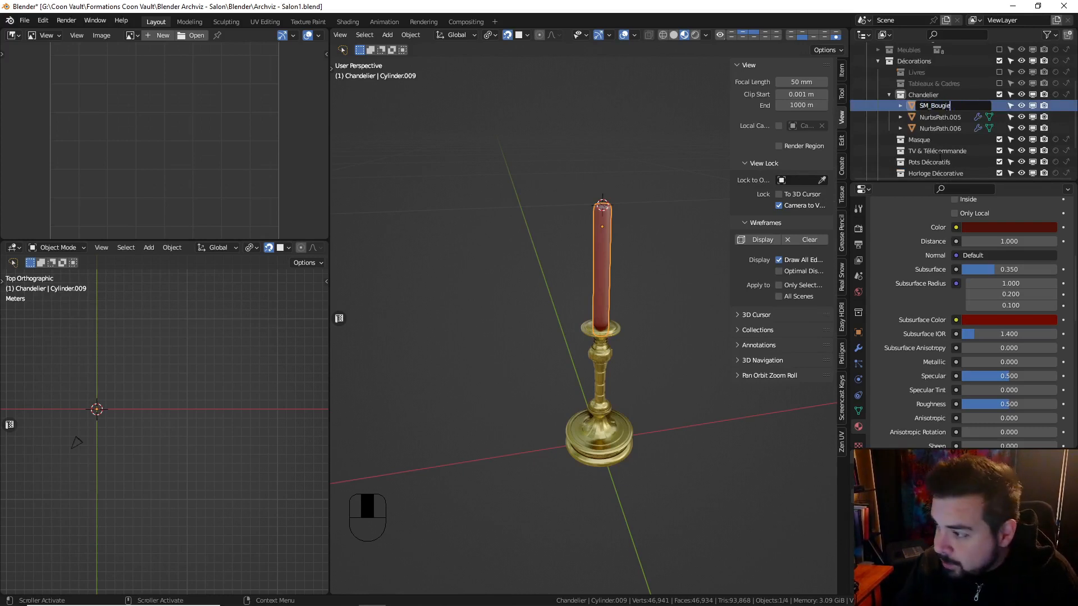
{"action": "key", "text": "Return"}
Rename the gold candlestick body as SM_Chandelier
{"action": "left_click", "coordinate": [949, 106]}
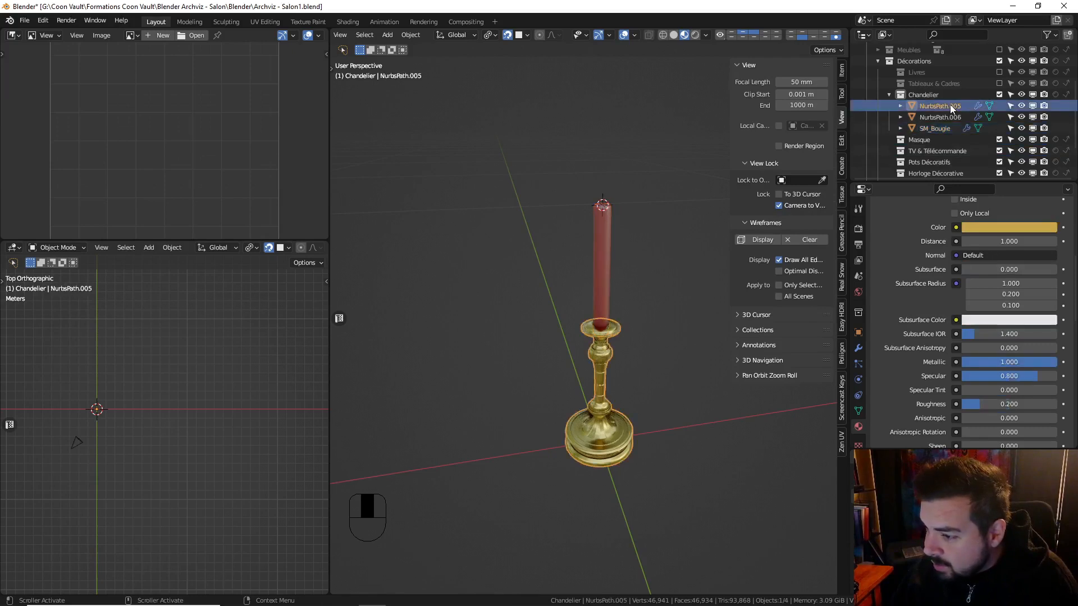
{"action": "key", "text": "F2"}
{"action": "type", "text": "SM_Chandelier"}
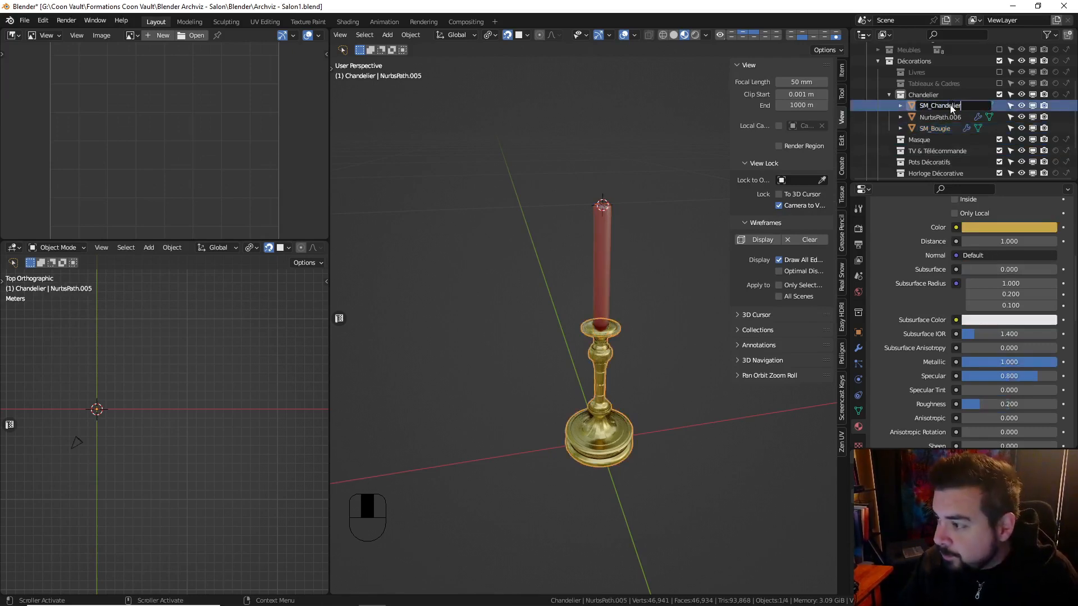
{"action": "key", "text": "Return"}
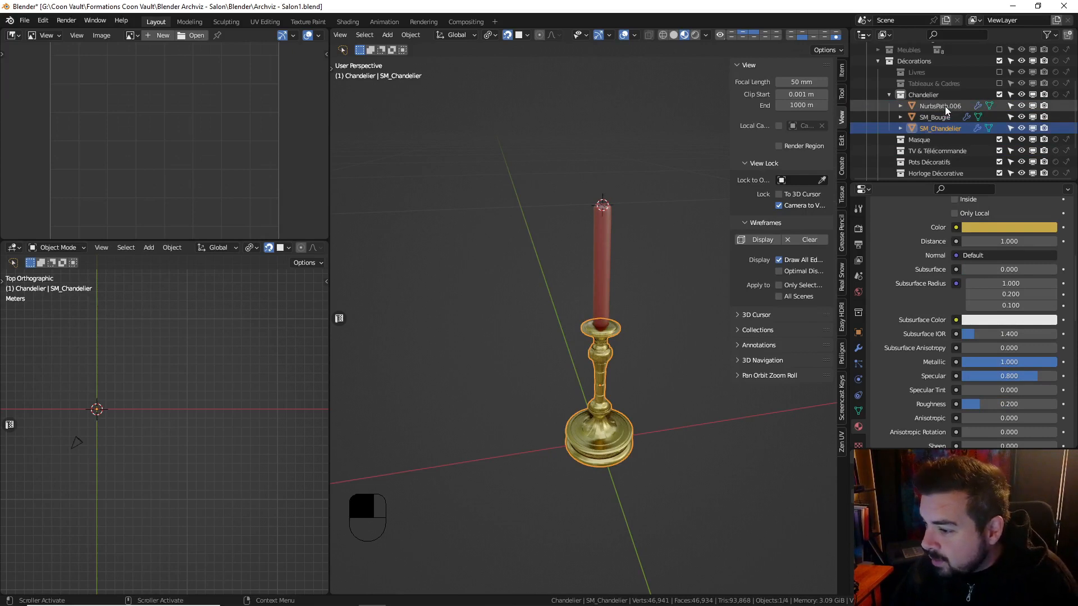
Rename the wick object as SM_TigeBougie
{"action": "left_click", "coordinate": [944, 106]}
{"action": "key", "text": "F2"}
{"action": "type", "text": "SM_TigeBoug"}
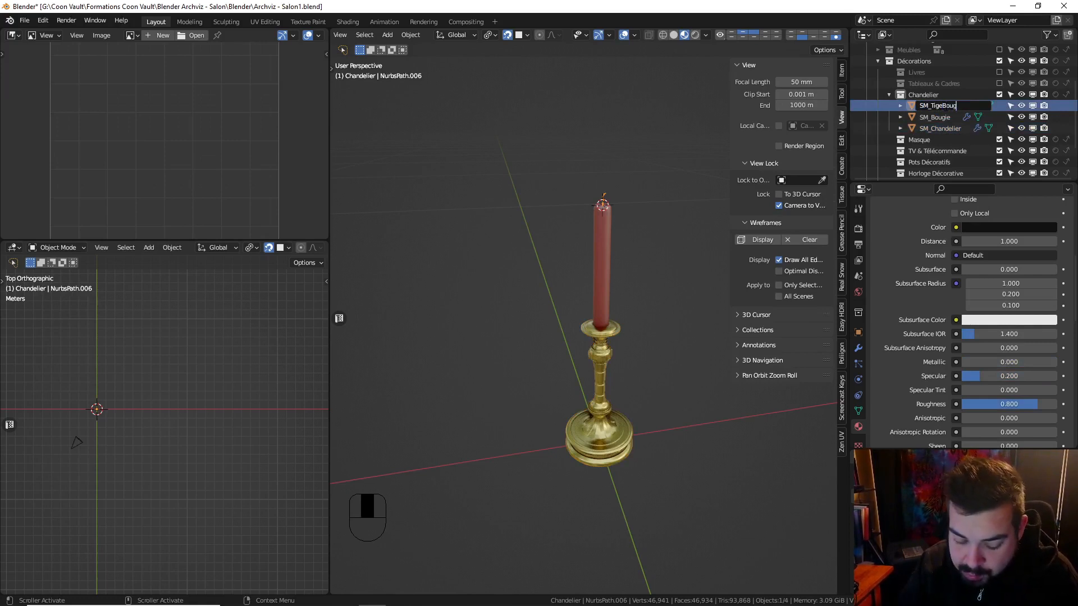
{"action": "type", "text": "ie"}
{"action": "key", "text": "Return"}
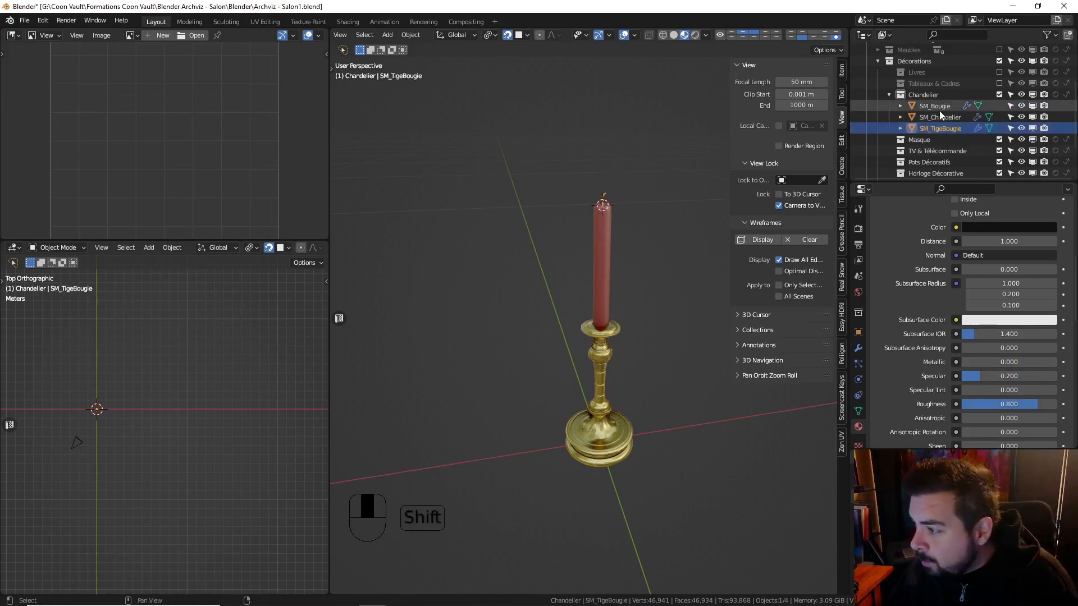
Reset the 3D cursor to the world origin and add a Plain Axes empty there
{"action": "left_click", "coordinate": [940, 107], "text": "shift"}
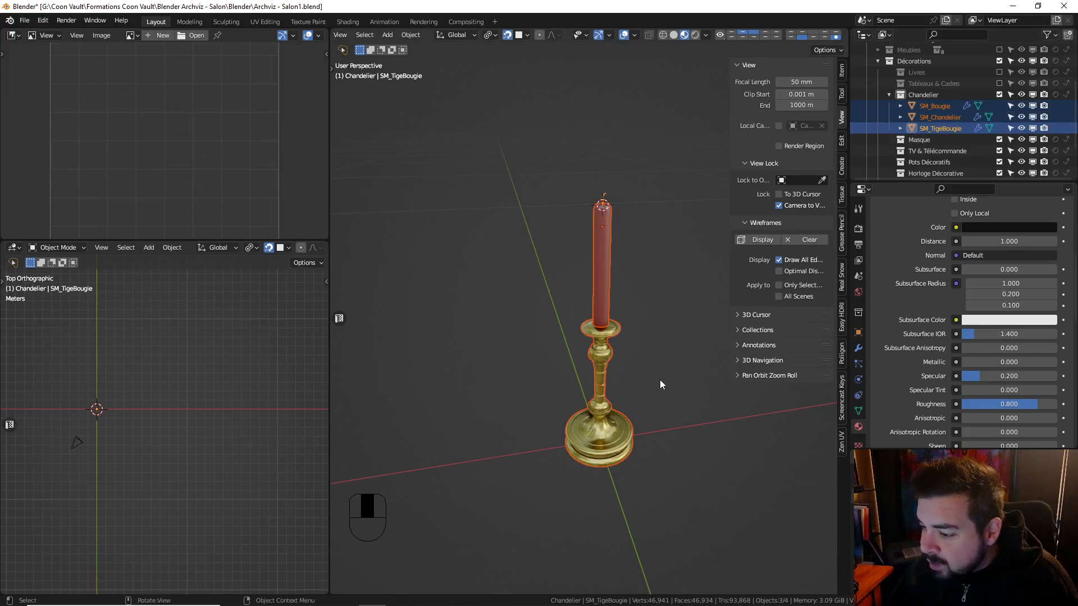
{"action": "key", "text": "shift+c"}
{"action": "key", "text": "shift+a"}
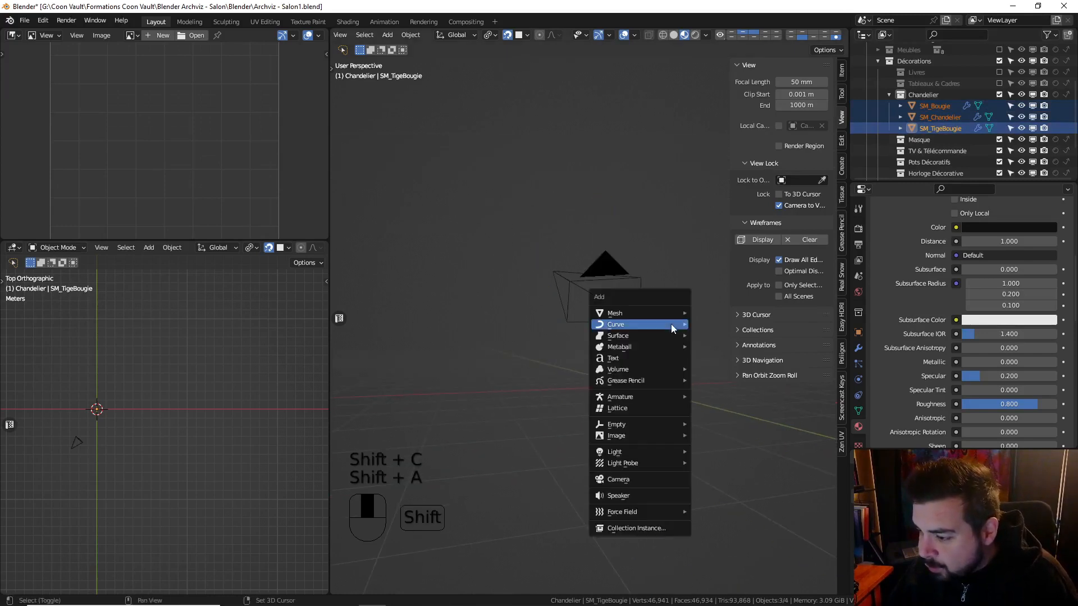
{"action": "mouse_move", "coordinate": [640, 425]}
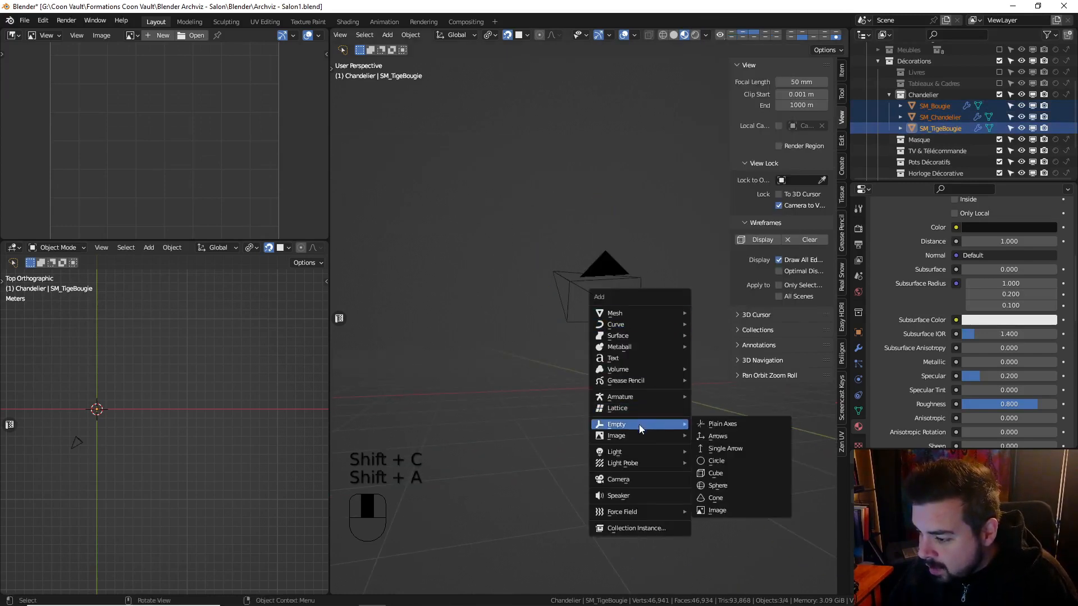
{"action": "left_click", "coordinate": [724, 425]}
{"action": "scroll", "coordinate": [709, 266], "scroll_direction": "up", "scroll_amount": 4}
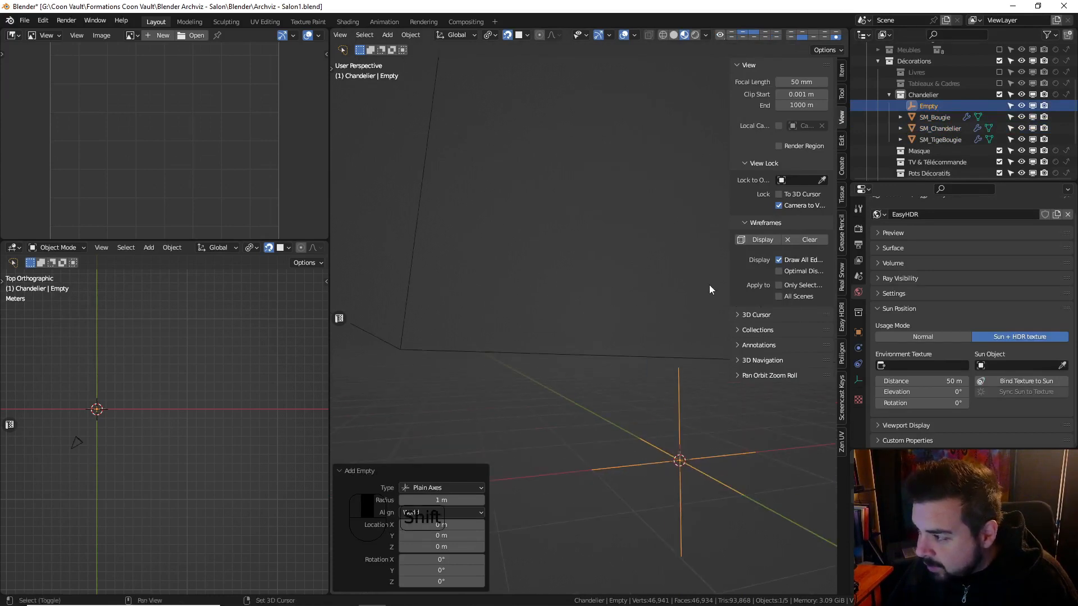
Parent SM_Bougie, SM_Chandelier and SM_TigeBougie to the empty using the Object option
{"action": "left_click", "coordinate": [935, 137]}
{"action": "left_click", "coordinate": [938, 109], "text": "shift"}
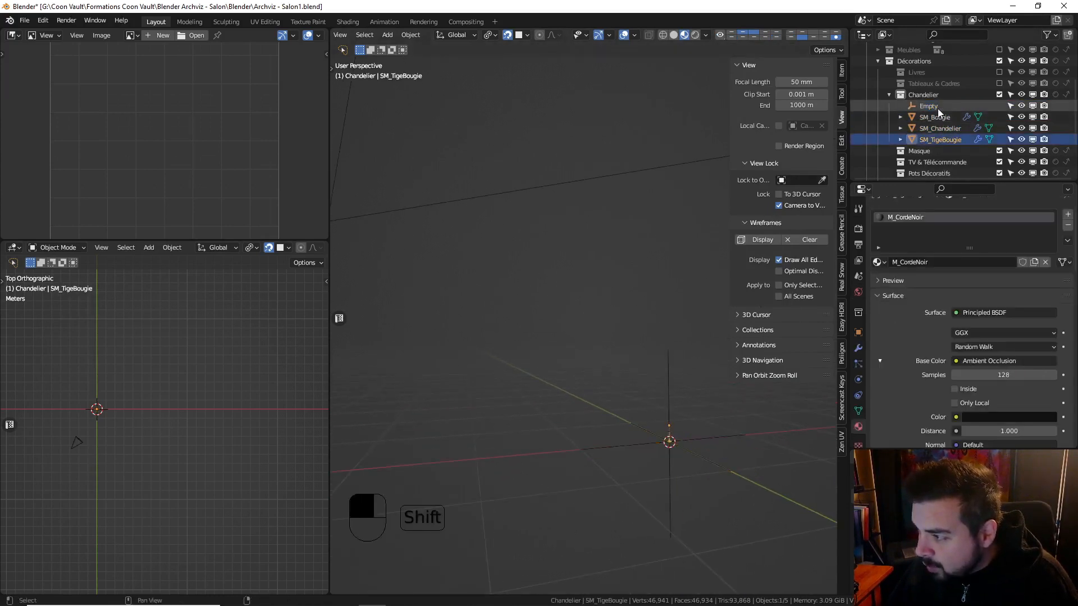
{"action": "left_click", "coordinate": [939, 108], "text": "ctrl"}
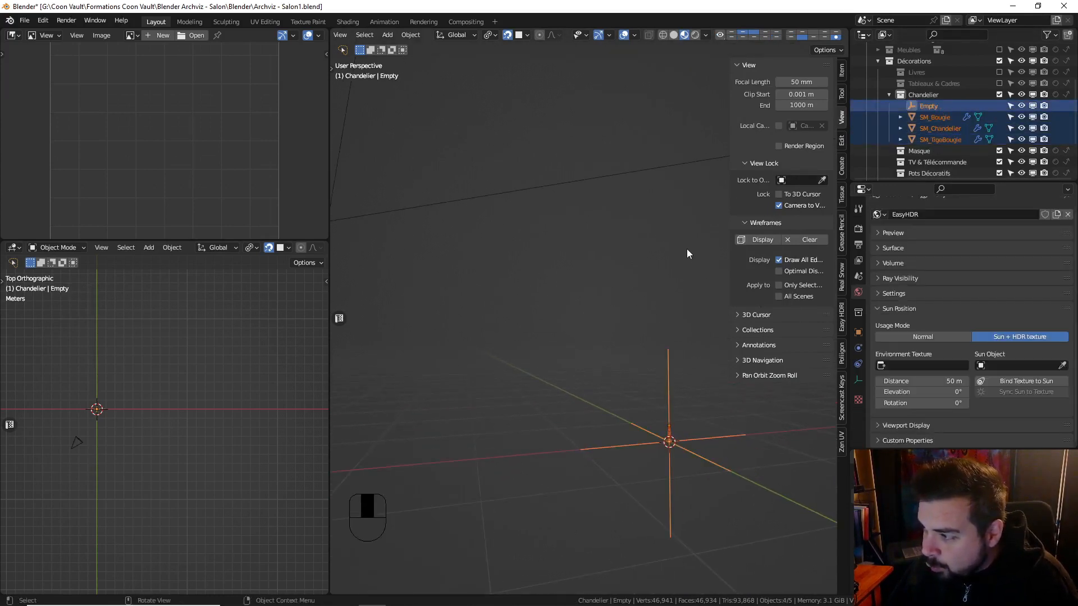
{"action": "key", "text": "ctrl+p"}
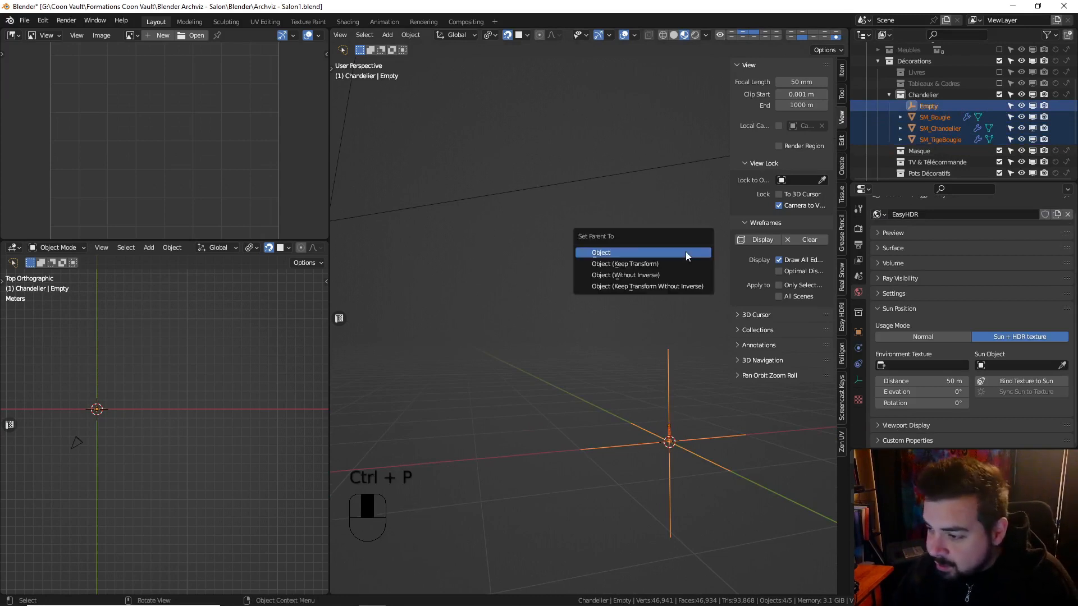
{"action": "left_click", "coordinate": [685, 253]}
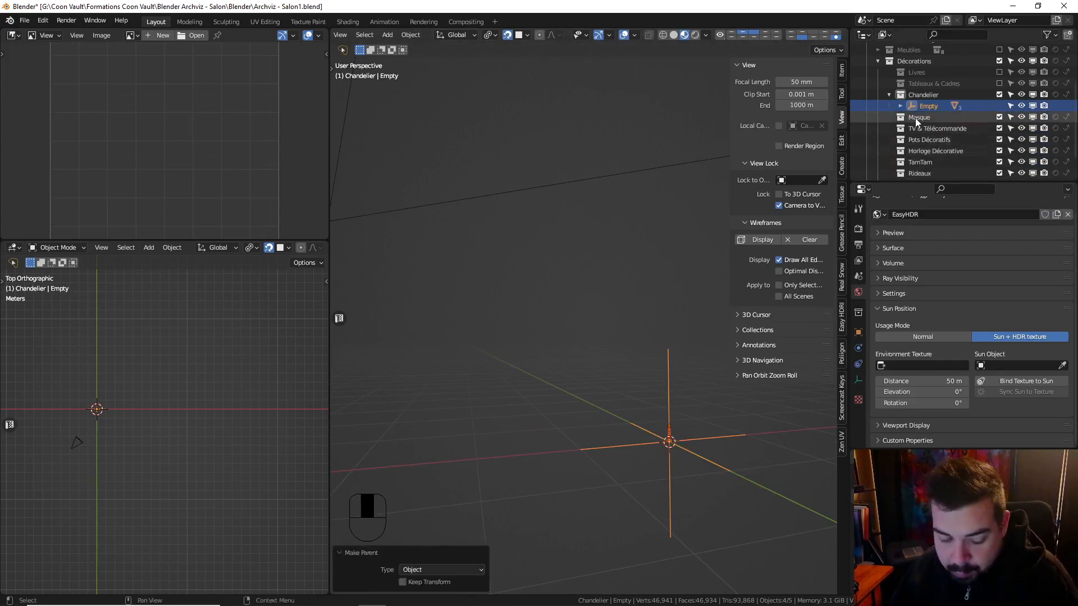
Rename the parent empty as SM_ChandelierBougie
{"action": "key", "text": "F2"}
{"action": "type", "text": "SM_ChandelierBougie"}
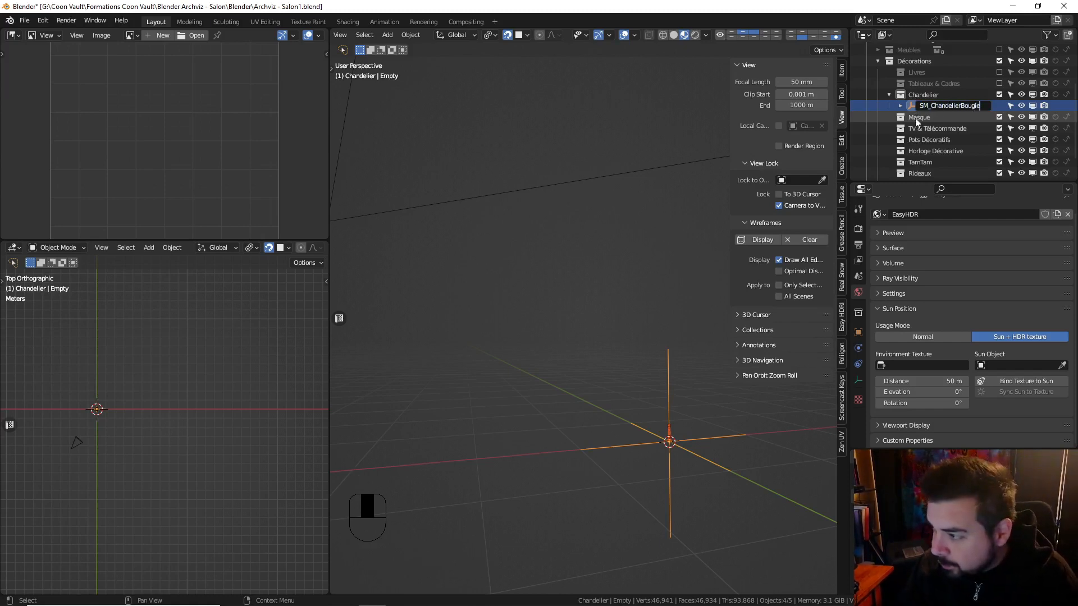
{"action": "key", "text": "Return"}
{"action": "key", "text": "KP_Decimal"}
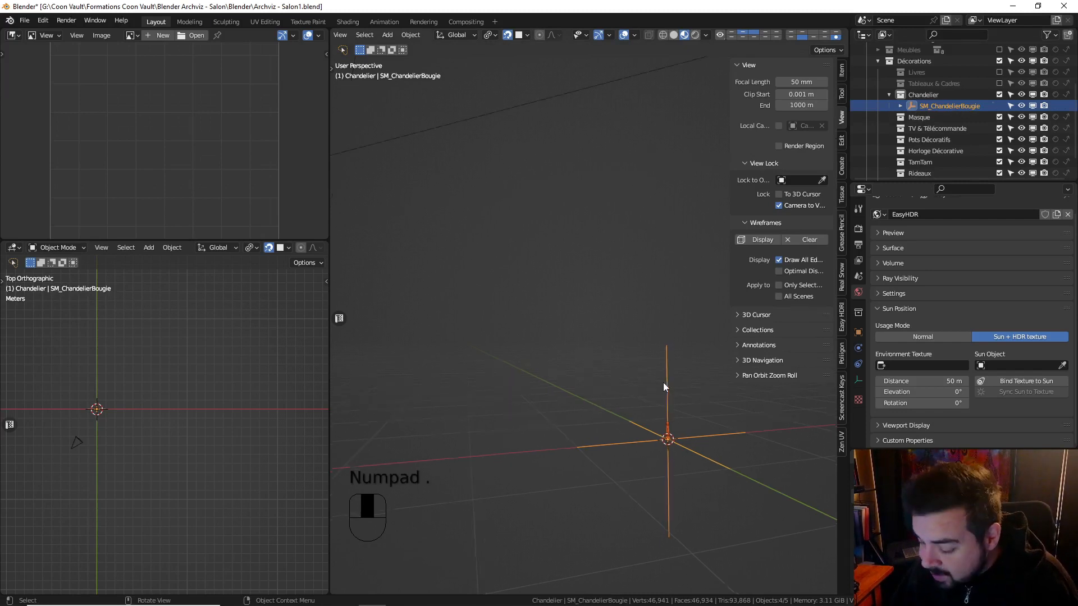
{"action": "middle_click_drag", "start_coordinate": [591, 240], "coordinate": [618, 312]}
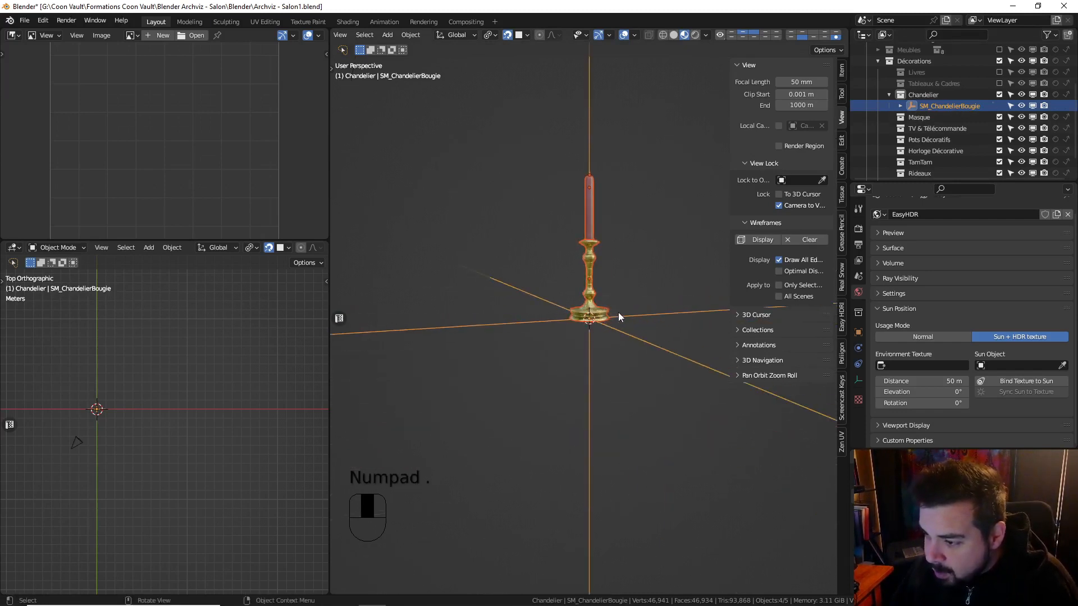
Include the Livres, Tableaux & Cadres, Meubles and Salle collections in the view layer again
{"action": "left_click", "coordinate": [999, 72]}
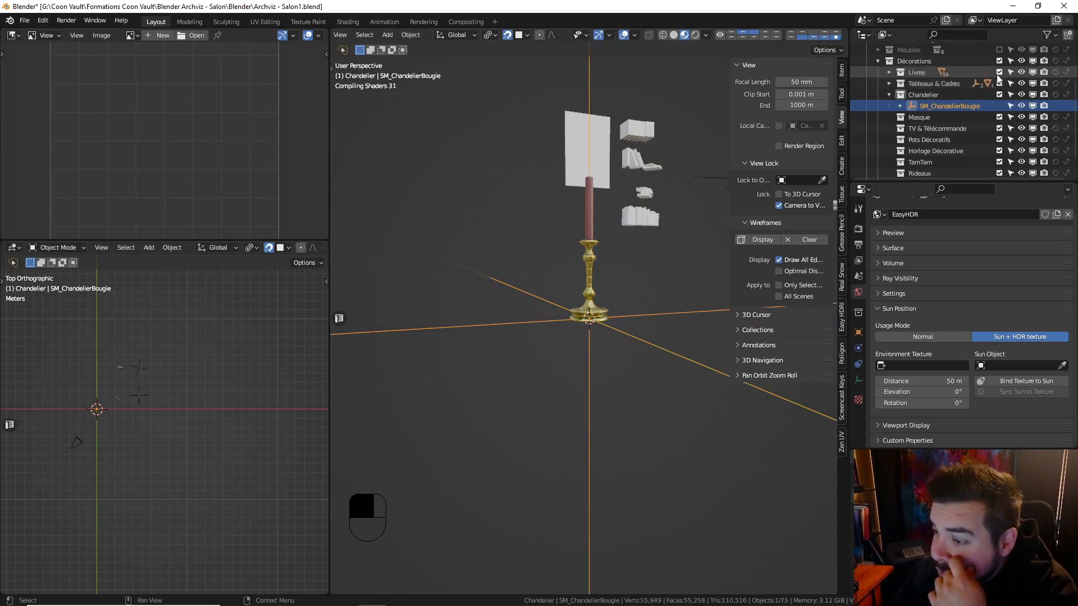
{"action": "left_click", "coordinate": [999, 83]}
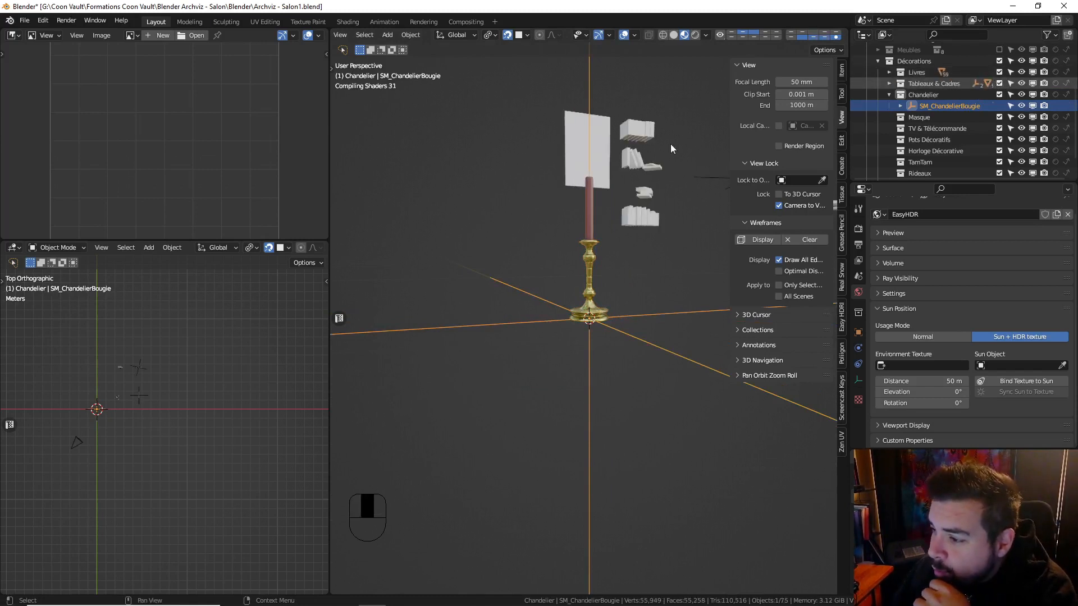
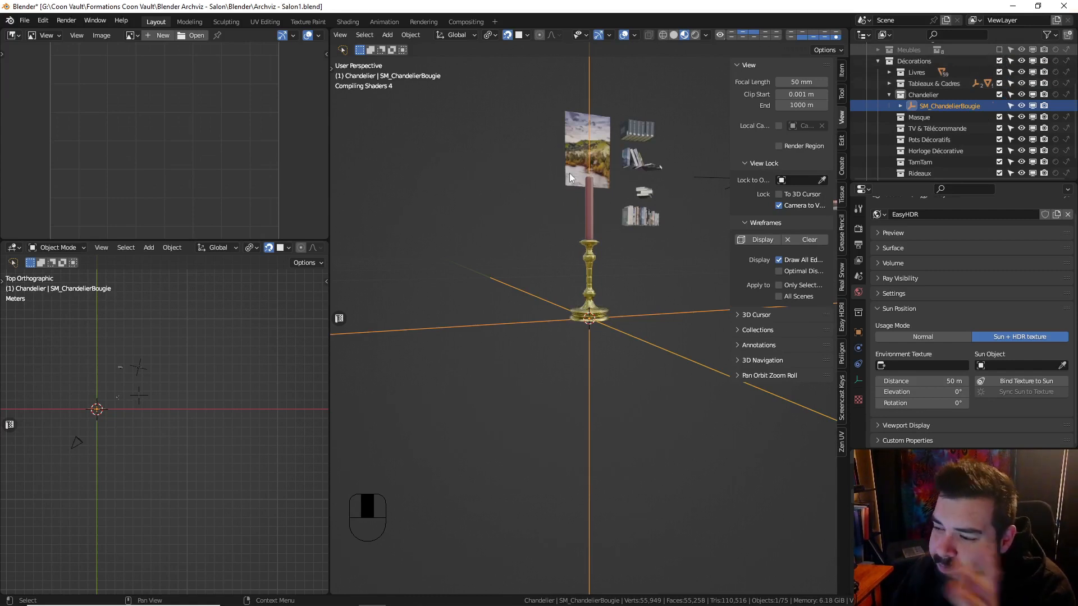
{"action": "left_click", "coordinate": [999, 50]}
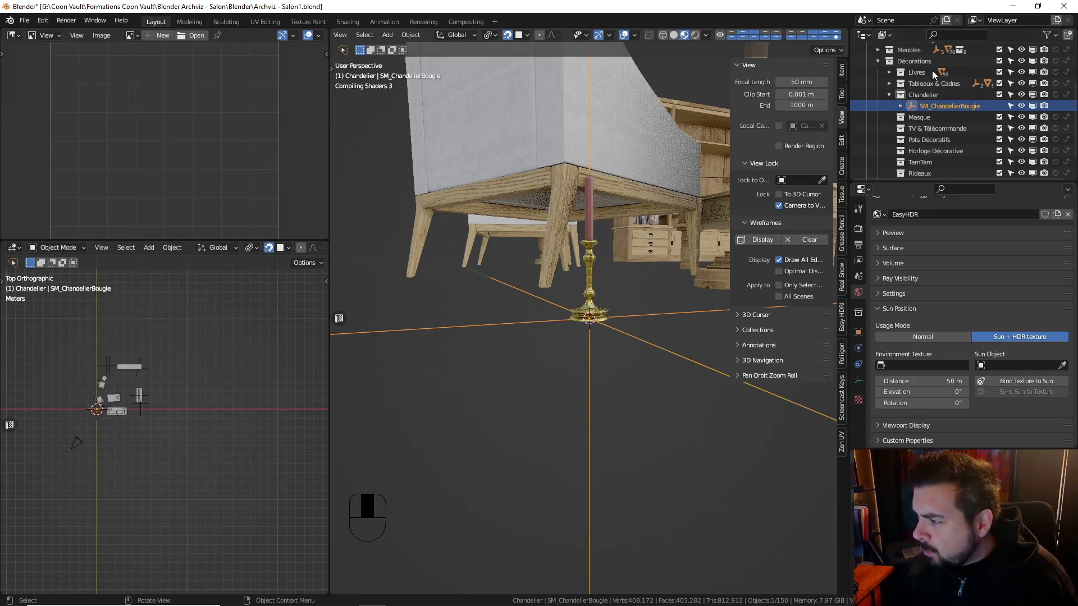
{"action": "scroll", "coordinate": [917, 126], "scroll_direction": "up", "scroll_amount": 5}
{"action": "left_click", "coordinate": [999, 105]}
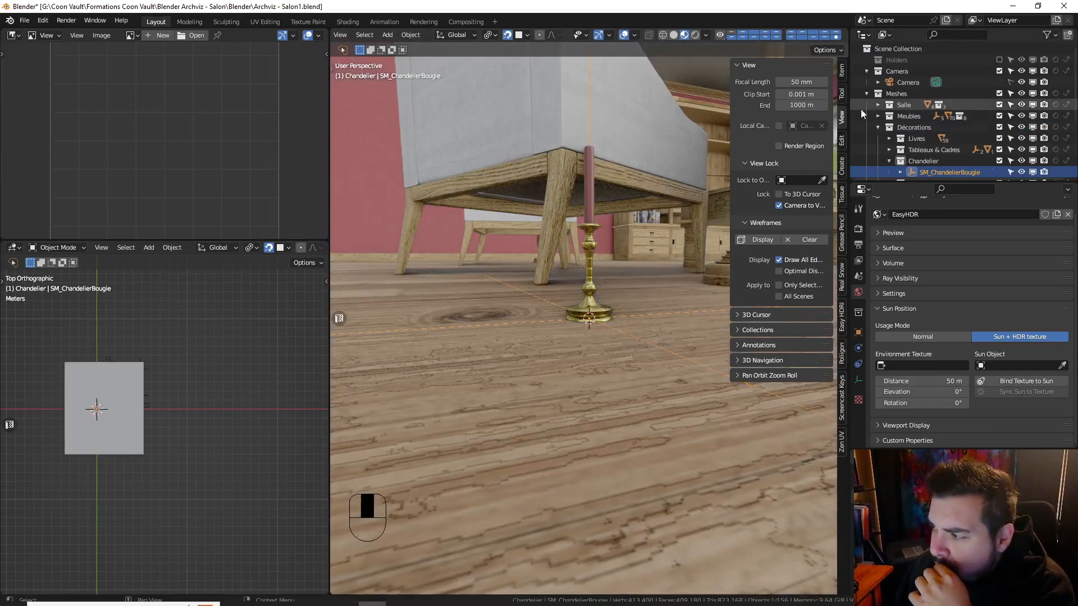
{"action": "scroll", "coordinate": [916, 152], "scroll_direction": "down", "scroll_amount": 3}
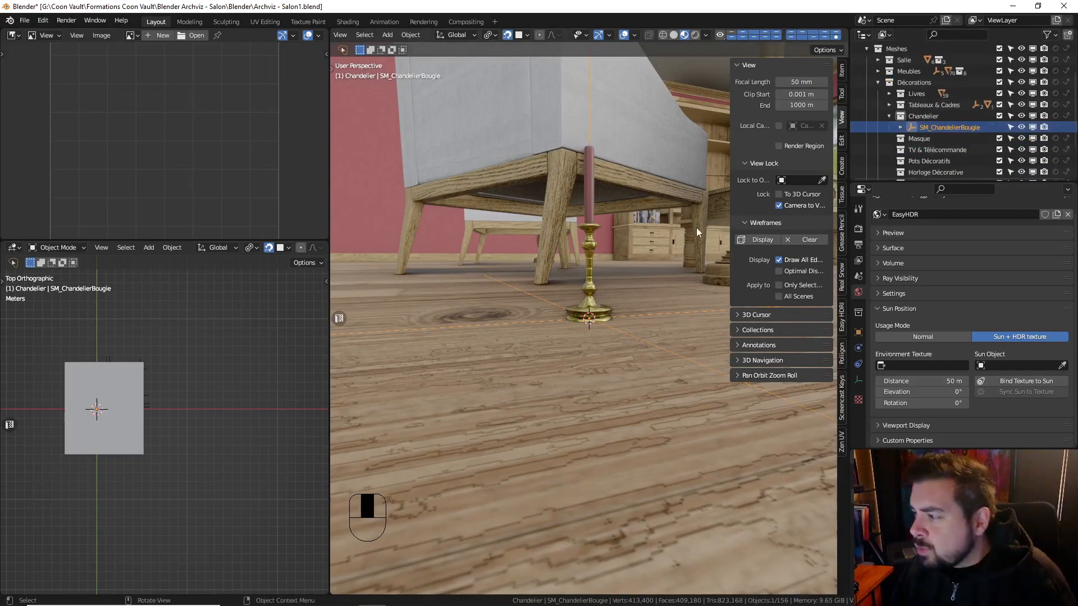
Move the SM_ChandelierBougie empty onto the fireplace mantel, by about 4.55 m in X, 0.96 m in Y and 1 m in Z
{"action": "left_click", "coordinate": [488, 35]}
{"action": "left_click", "coordinate": [515, 82]}
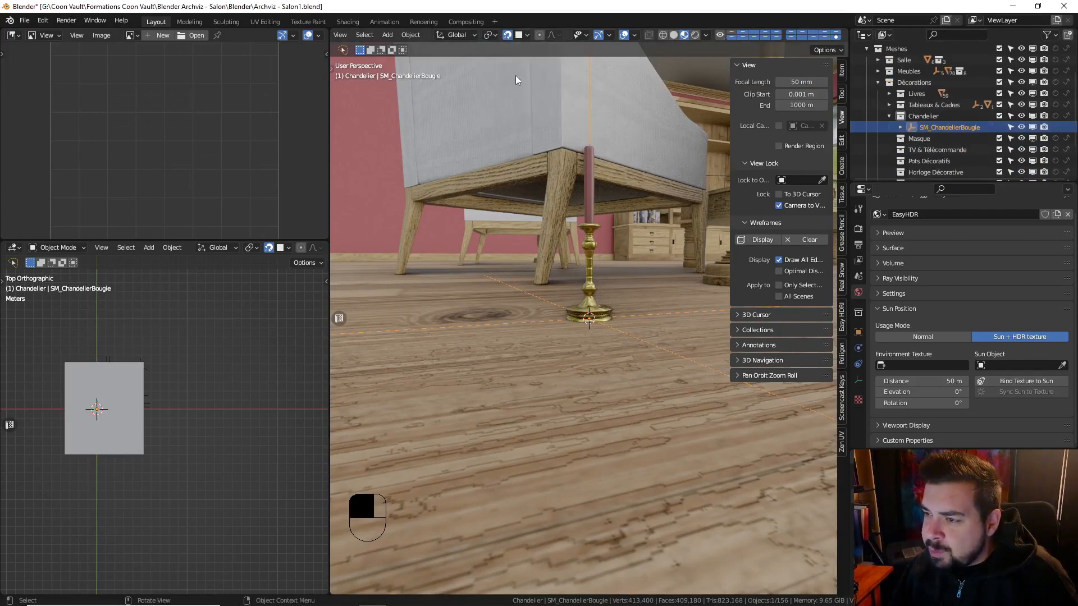
{"action": "scroll", "coordinate": [583, 197], "scroll_direction": "down", "scroll_amount": 4}
{"action": "middle_click_drag", "start_coordinate": [582, 198], "coordinate": [365, 429], "text": "shift"}
{"action": "scroll", "coordinate": [529, 260], "scroll_direction": "down", "scroll_amount": 3}
{"action": "middle_click_drag", "start_coordinate": [533, 320], "coordinate": [544, 372]}
{"action": "scroll", "coordinate": [646, 356], "scroll_direction": "up", "scroll_amount": 5}
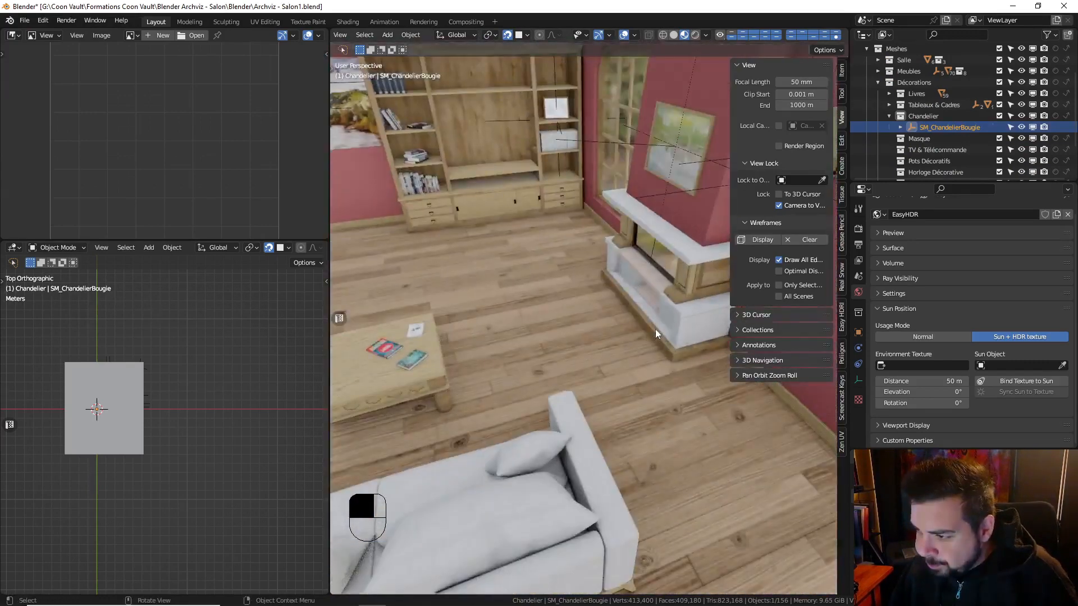
{"action": "key", "text": "g"}
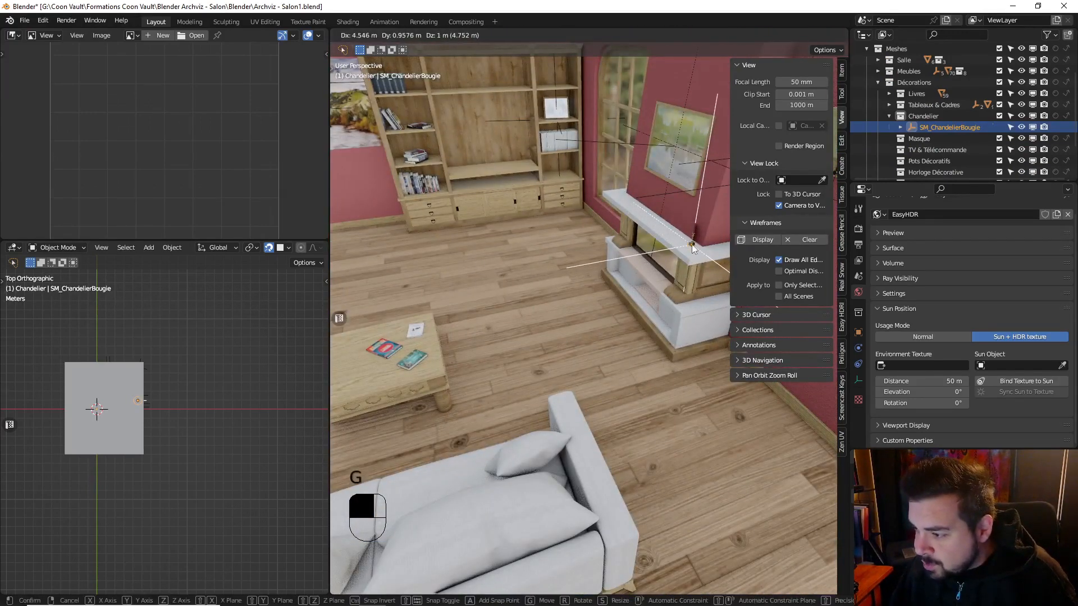
{"action": "left_click", "coordinate": [691, 244]}
Shift the candlestick on the mantel by about -0.066 m in X and -0.093 m in Y
{"action": "key", "text": "KP_Decimal"}
{"action": "key", "text": "KP_Decimal"}
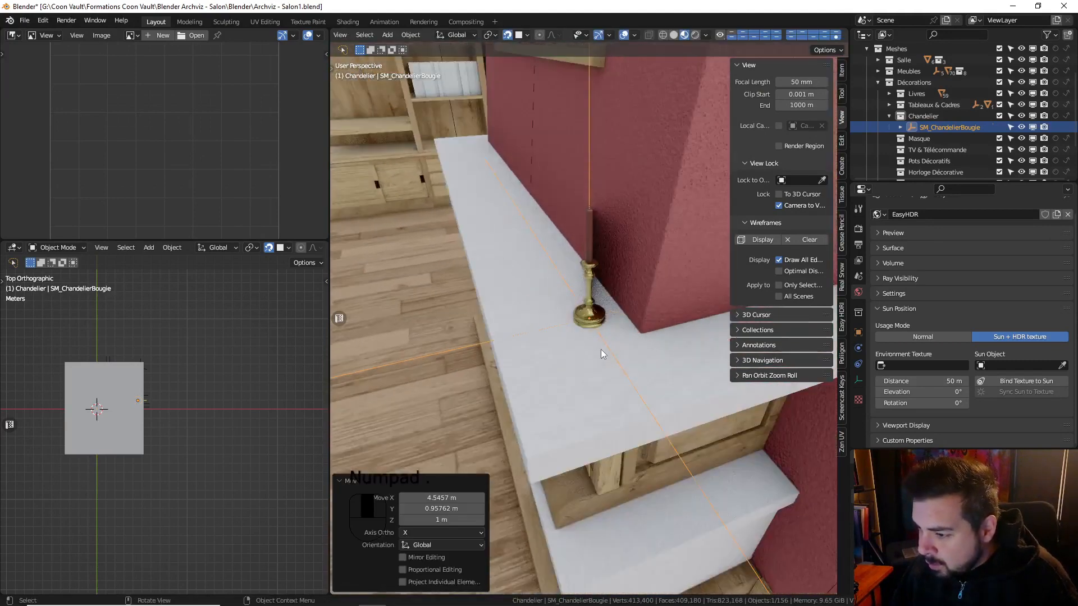
{"action": "scroll", "coordinate": [600, 349], "scroll_direction": "up", "scroll_amount": 4}
{"action": "middle_click_drag", "start_coordinate": [600, 349], "coordinate": [630, 313]}
{"action": "key", "text": "g"}
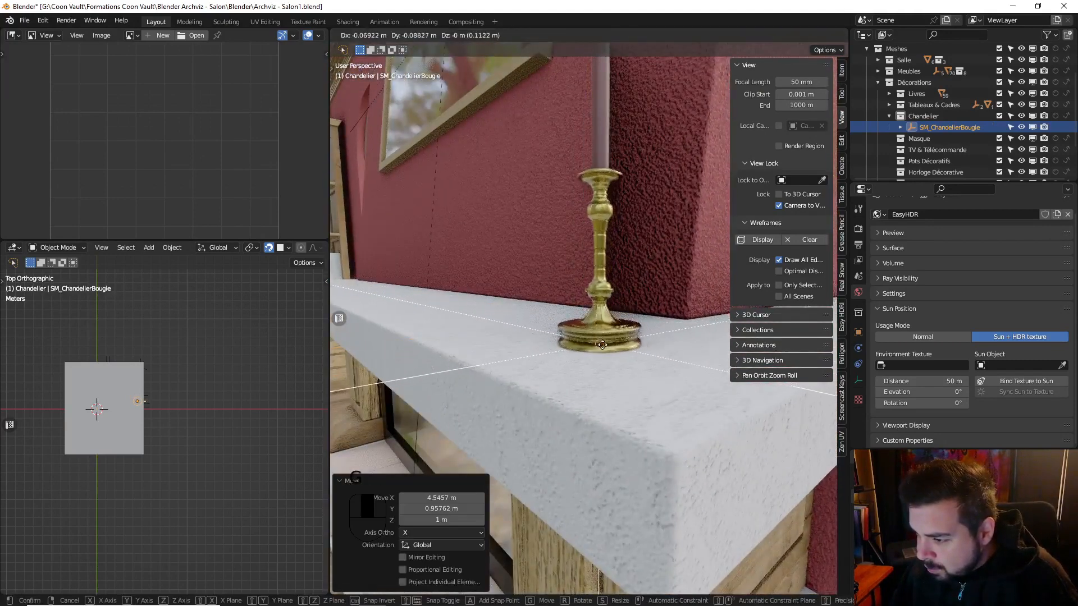
{"action": "left_click", "coordinate": [602, 344]}
Reposition the candlestick along the mantel by about 0.013 m in X and 0.118 m in Y
{"action": "scroll", "coordinate": [609, 340], "scroll_direction": "down", "scroll_amount": 8}
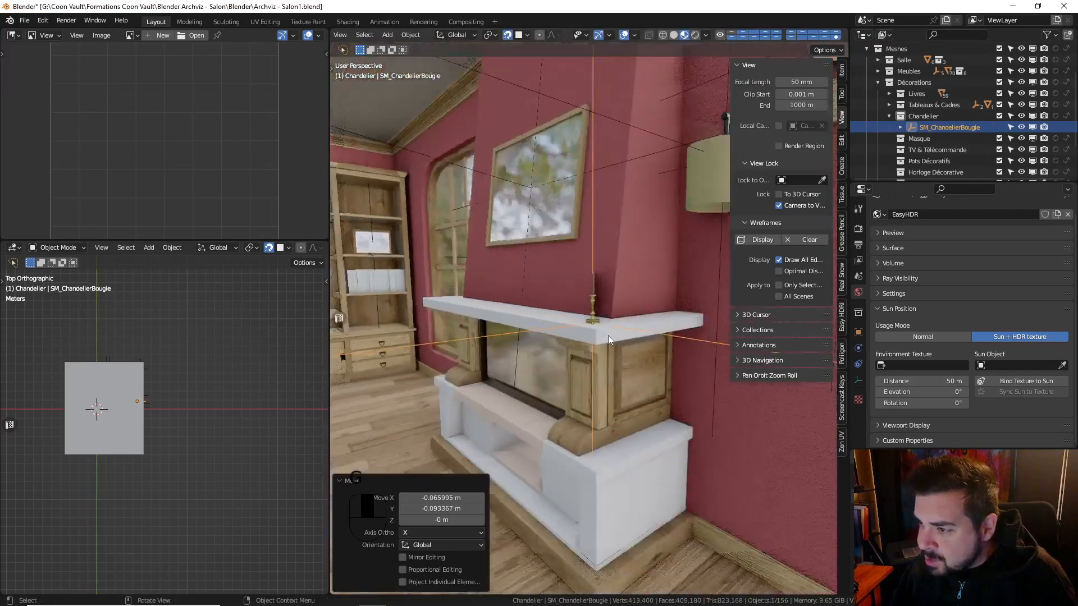
{"action": "middle_click_drag", "start_coordinate": [608, 335], "coordinate": [661, 324]}
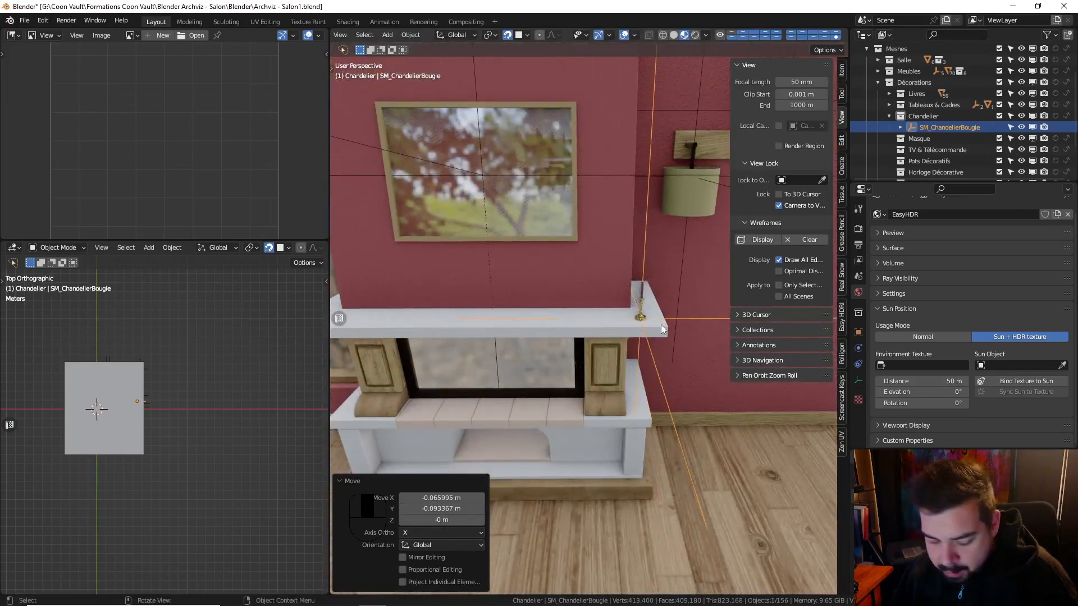
{"action": "key", "text": "g"}
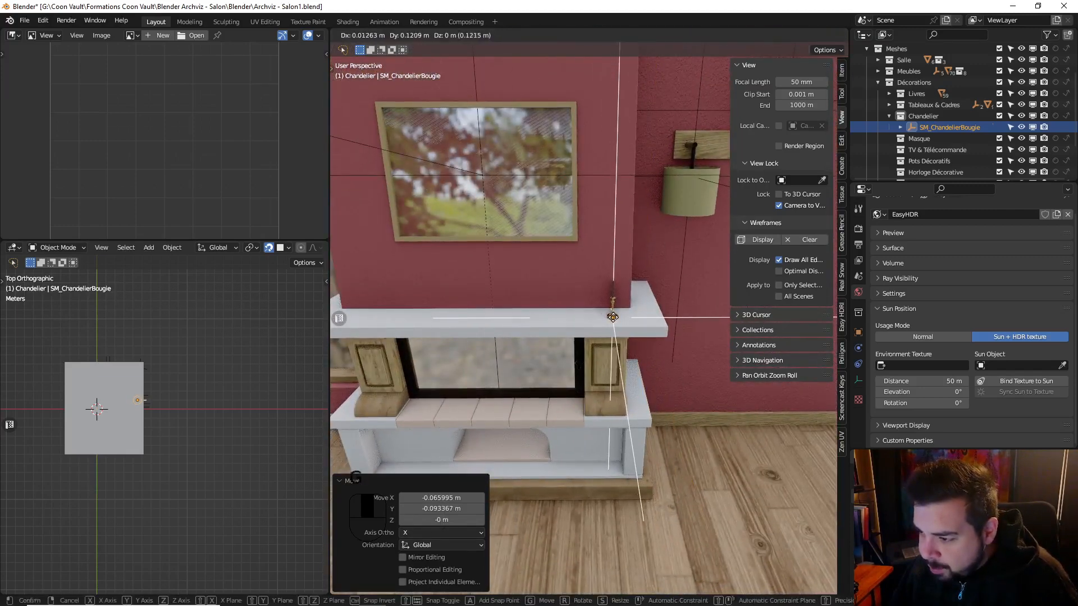
{"action": "left_click", "coordinate": [614, 318]}
{"action": "scroll", "coordinate": [636, 326], "scroll_direction": "up", "scroll_amount": 6}
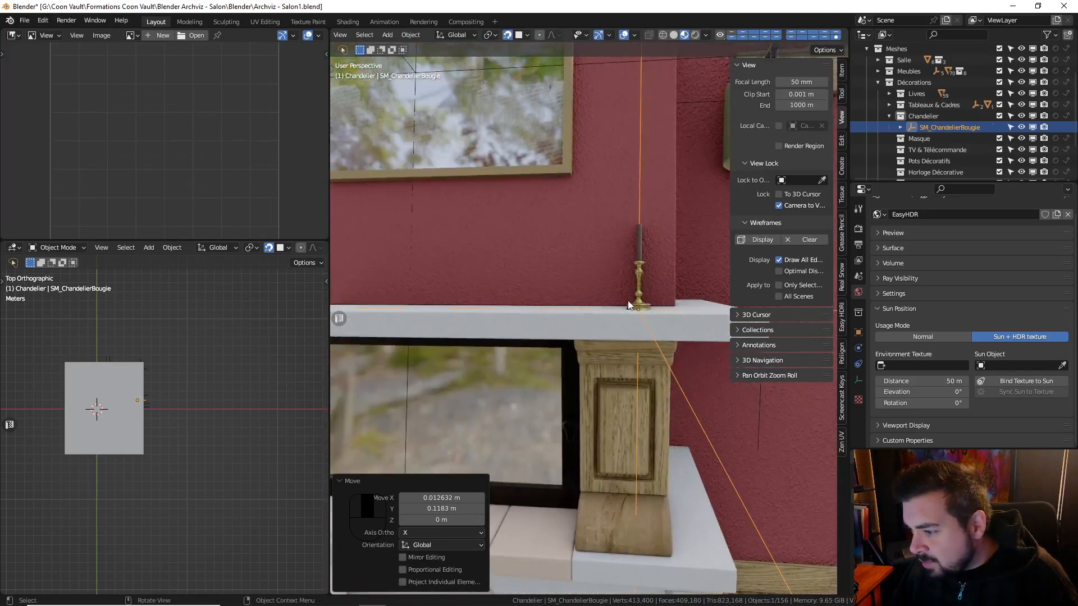
{"action": "scroll", "coordinate": [626, 300], "scroll_direction": "down", "scroll_amount": 3}
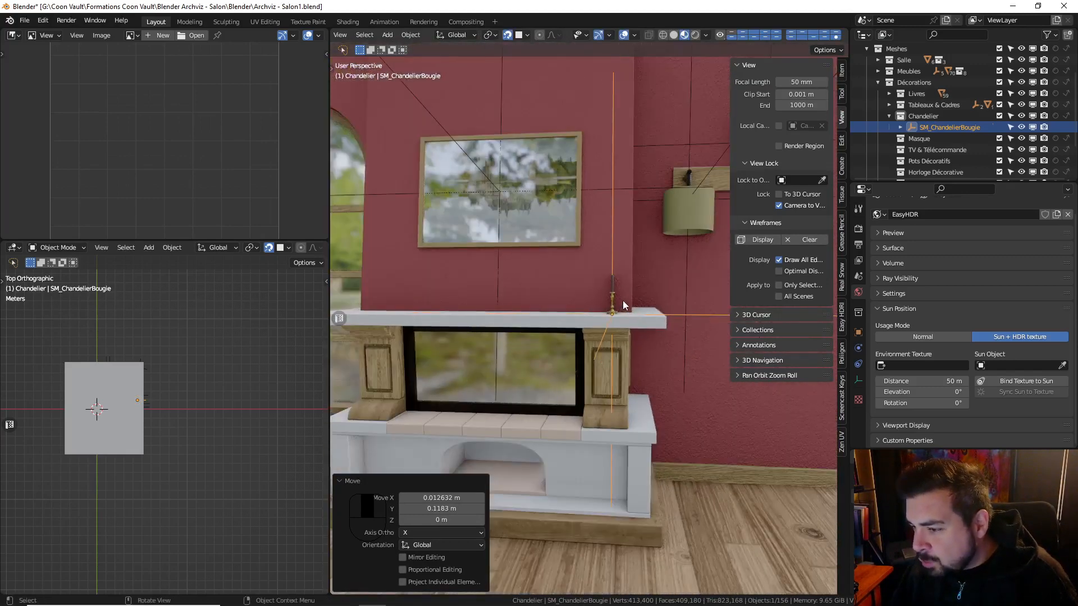
{"action": "middle_click_drag", "start_coordinate": [622, 301], "coordinate": [584, 315]}
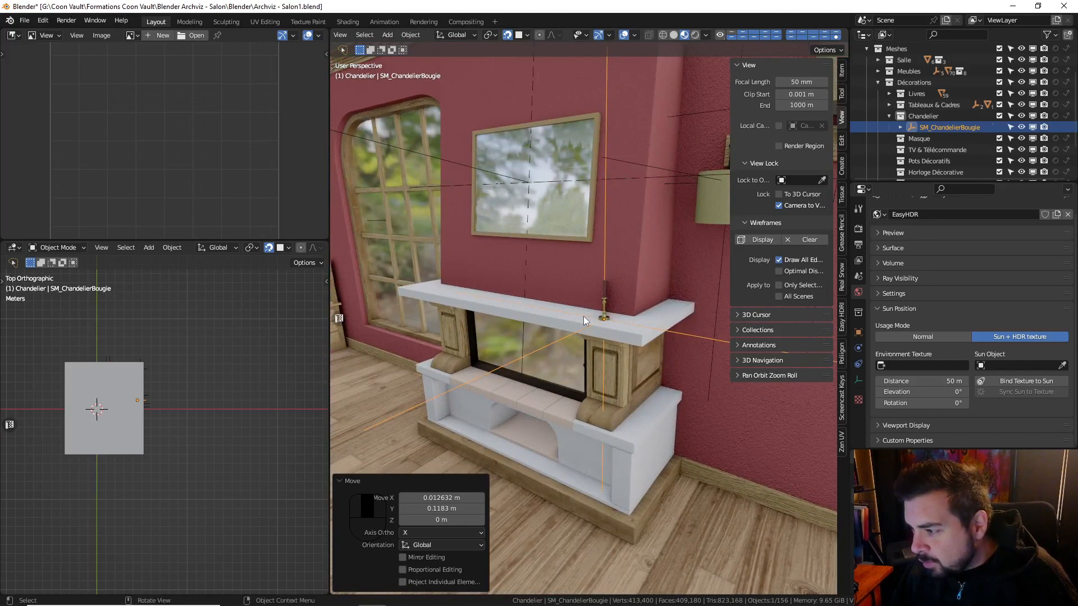
Scale the candlestick by 1.25 and shift it about 0.022 m in X and -0.015 m in Y on the mantel
{"action": "type", "text": "s"}
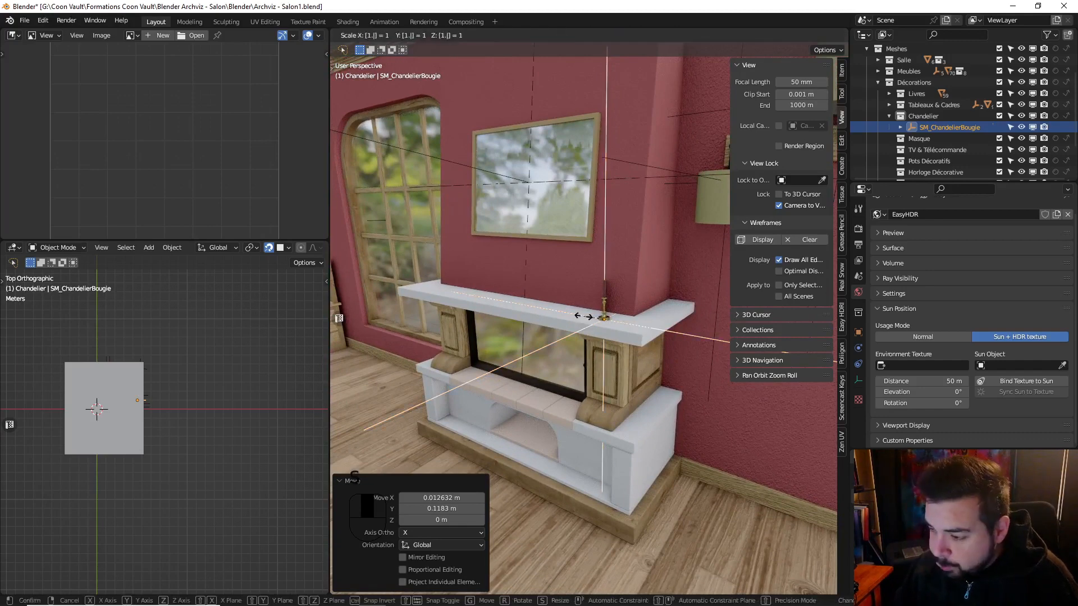
{"action": "type", "text": "1.25"}
{"action": "key", "text": "Return"}
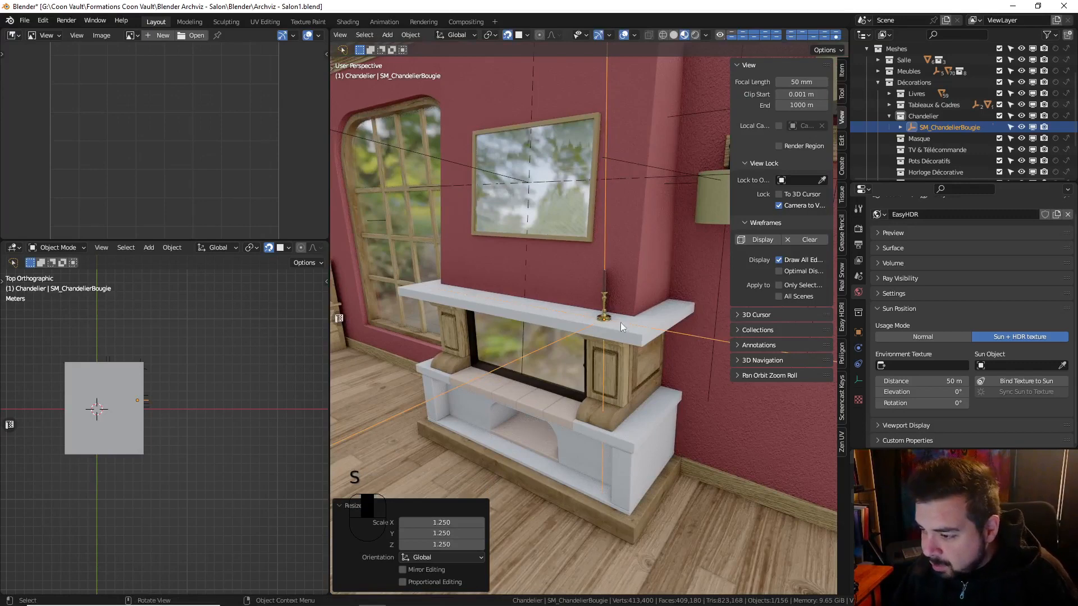
{"action": "key", "text": "g"}
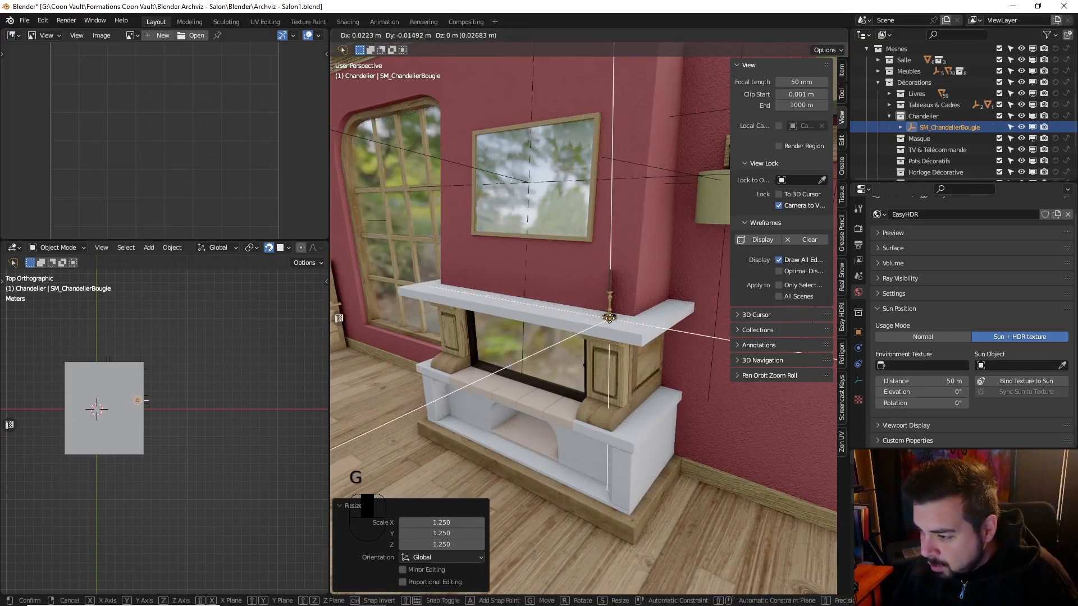
{"action": "left_click", "coordinate": [578, 313]}
Try to duplicate the SM_ChandelierBougie empty on its own along X, and undo the duplication
{"action": "middle_click_drag", "start_coordinate": [578, 313], "coordinate": [683, 312], "text": "shift"}
{"action": "key", "text": "shift+d"}
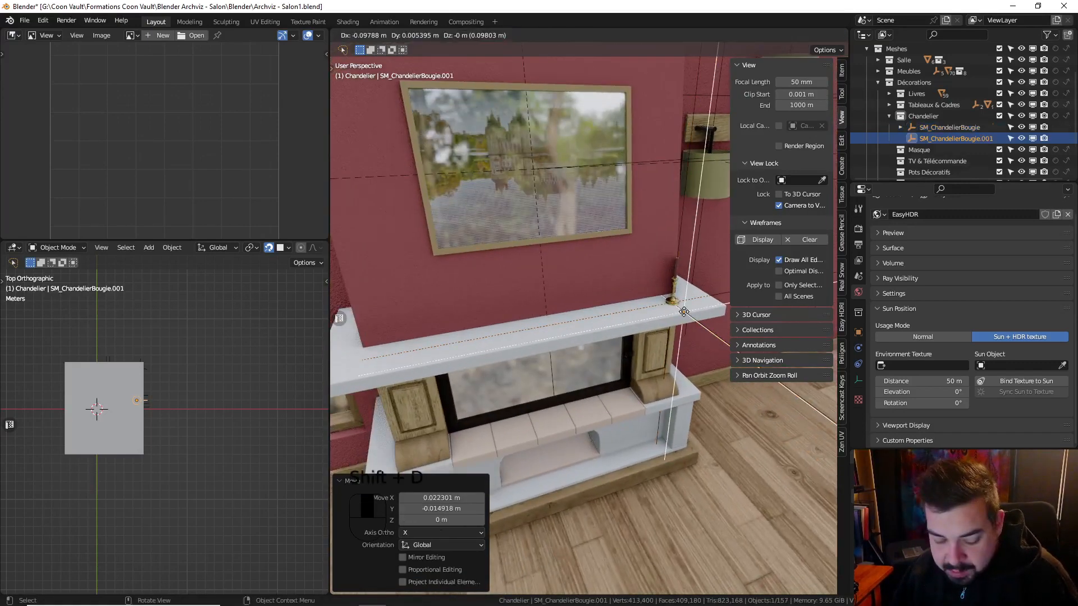
{"action": "key", "text": "x"}
{"action": "right_click", "coordinate": [567, 335]}
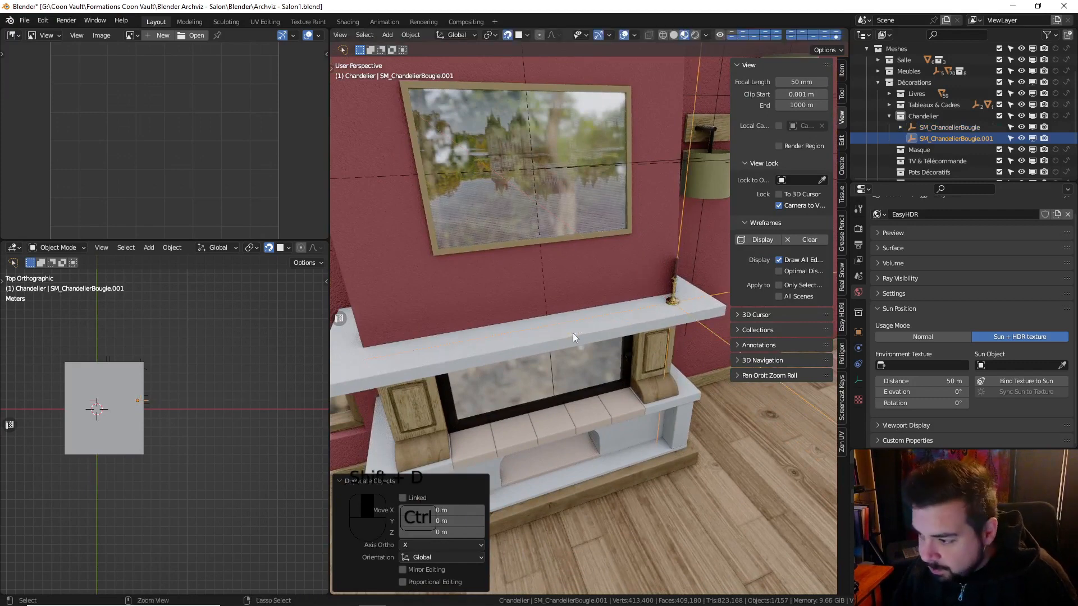
{"action": "key", "text": "ctrl+z"}
Duplicate the SM_ChandelierBougie empty together with its whole hierarchy and place the copy about 1.216 m away along Y on the mantel
{"action": "right_click", "coordinate": [954, 130]}
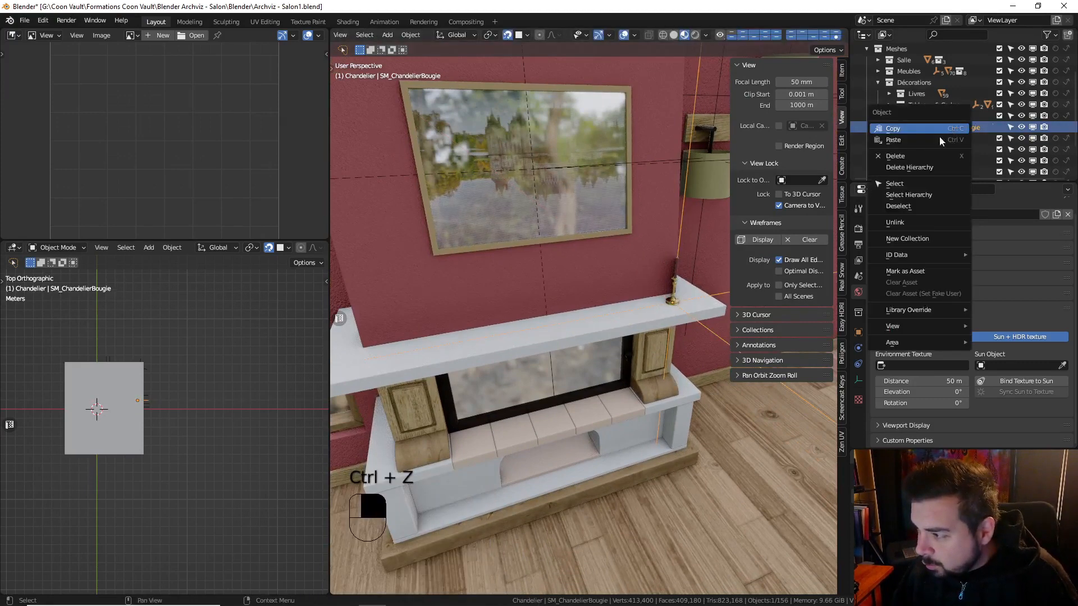
{"action": "left_click", "coordinate": [926, 195]}
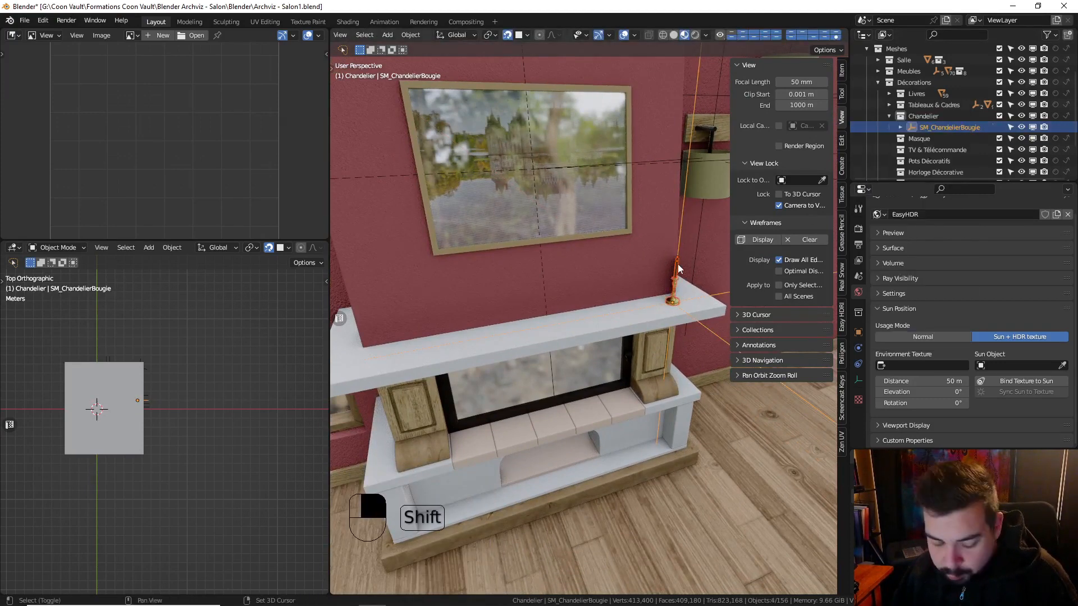
{"action": "key", "text": "shift+d"}
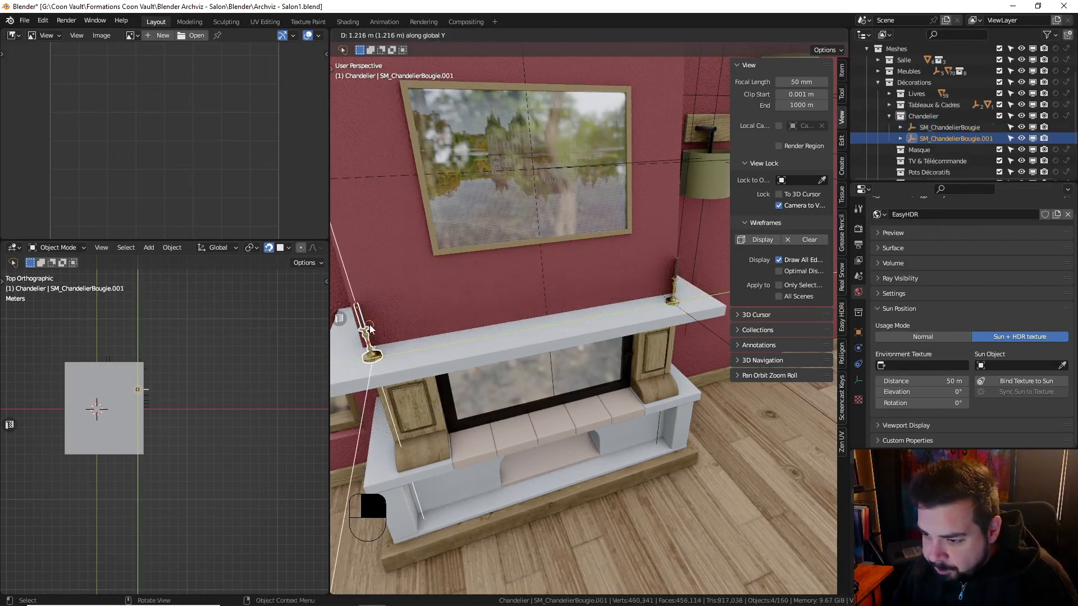
{"action": "left_click", "coordinate": [362, 315]}
Shift the copied candlestick horizontally by about 0.013 m in X and -0.032 m in Y on the mantel, and deselect everything
{"action": "middle_click_drag", "start_coordinate": [362, 315], "coordinate": [487, 311], "text": "shift"}
{"action": "key", "text": "g"}
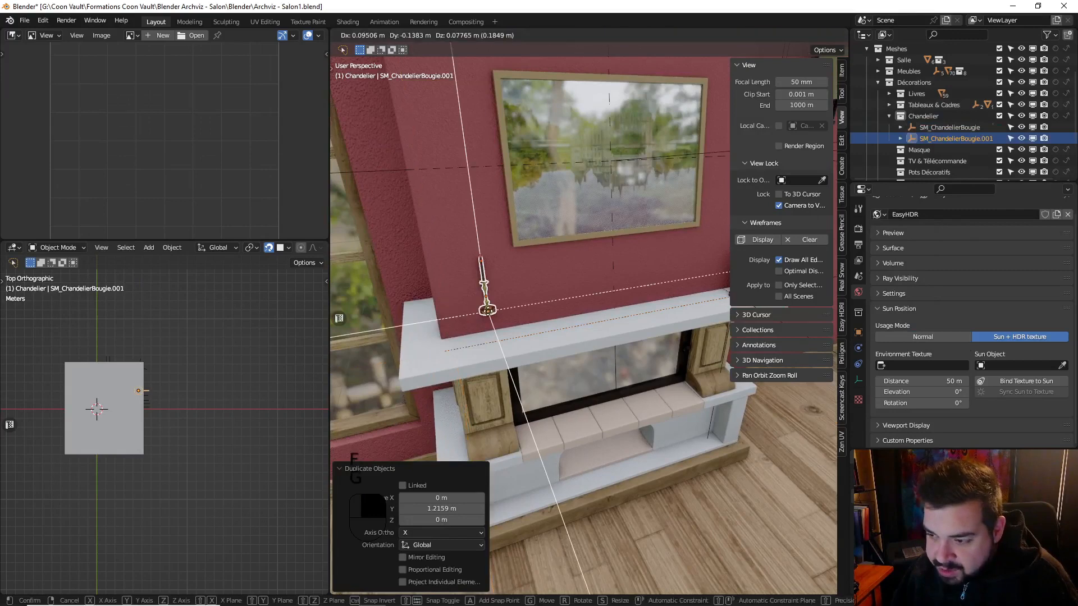
{"action": "key", "text": "shift+z"}
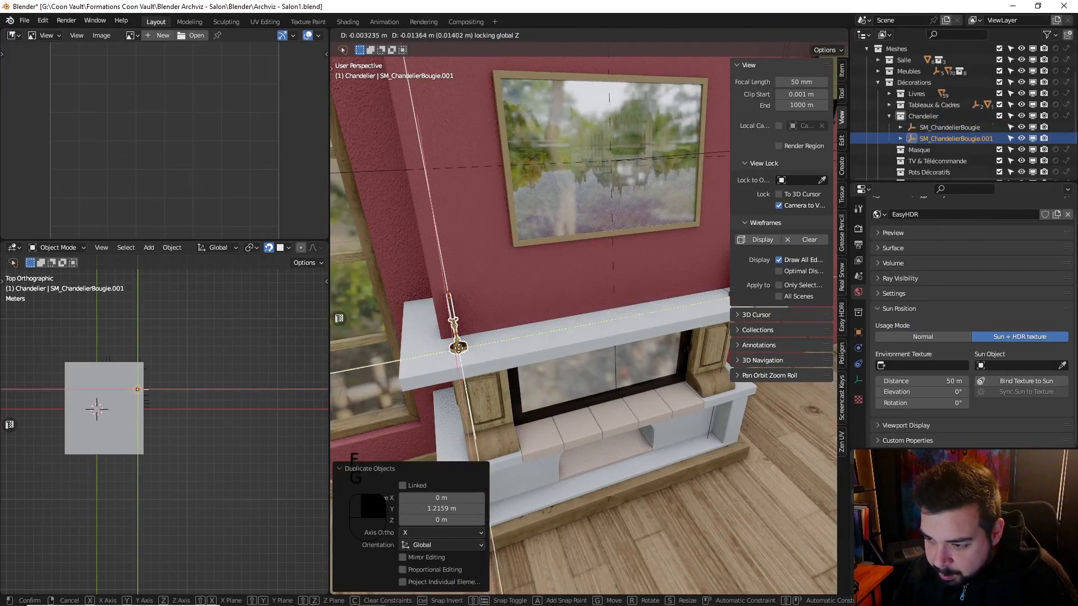
{"action": "left_click", "coordinate": [463, 345]}
{"action": "middle_click_drag", "start_coordinate": [497, 319], "coordinate": [526, 308]}
{"action": "key", "text": "a"}
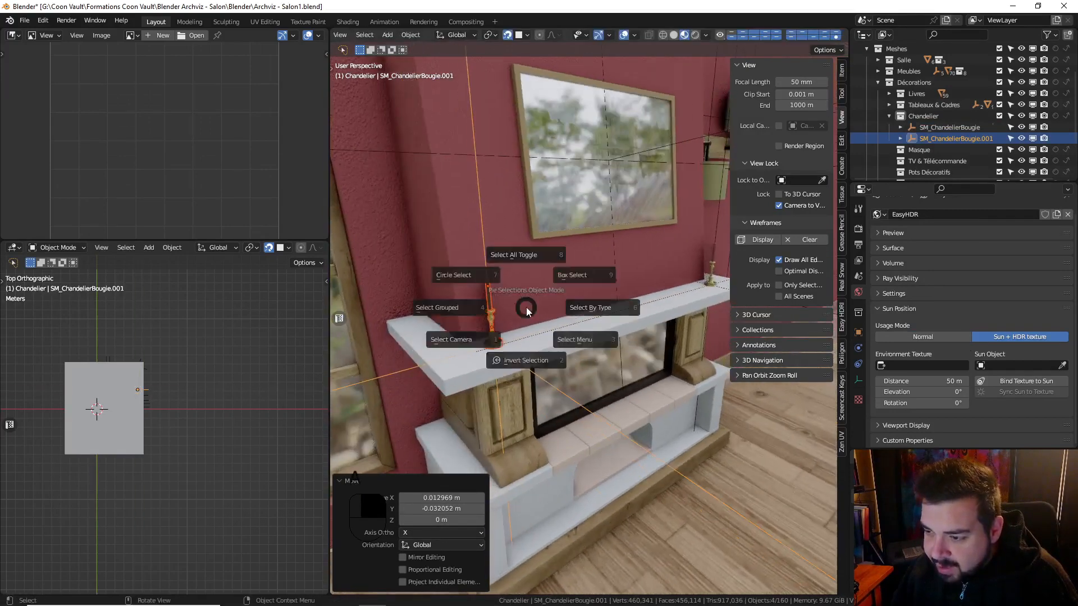
{"action": "left_click", "coordinate": [529, 267]}
Save the Archviz - Salon1.blend file and collapse the Chandelier collection in the outliner
{"action": "middle_click_drag", "start_coordinate": [602, 272], "coordinate": [513, 265]}
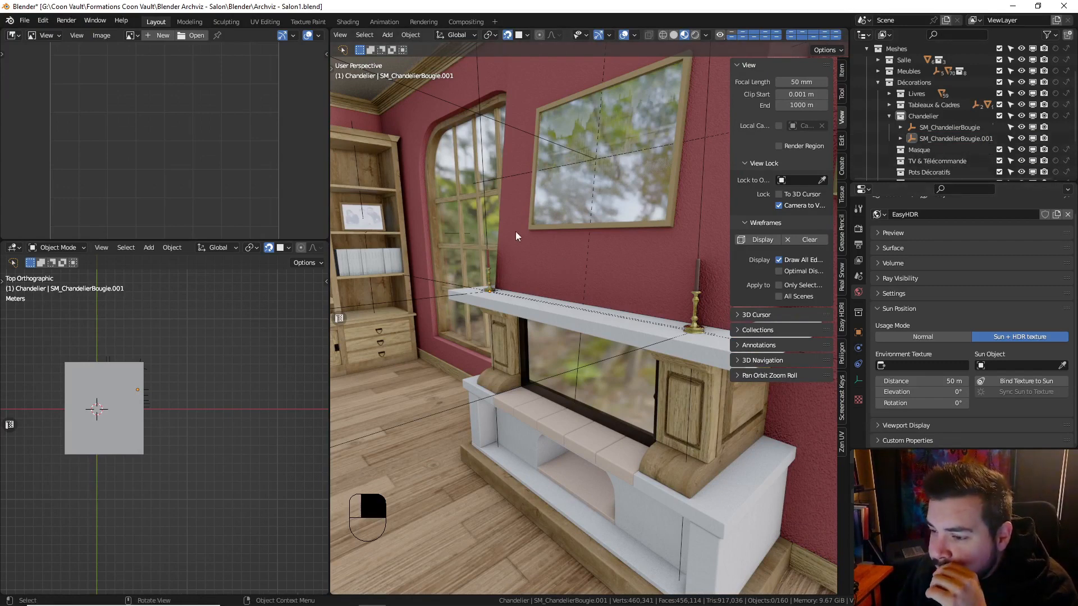
{"action": "scroll", "coordinate": [494, 234], "scroll_direction": "down", "scroll_amount": 6}
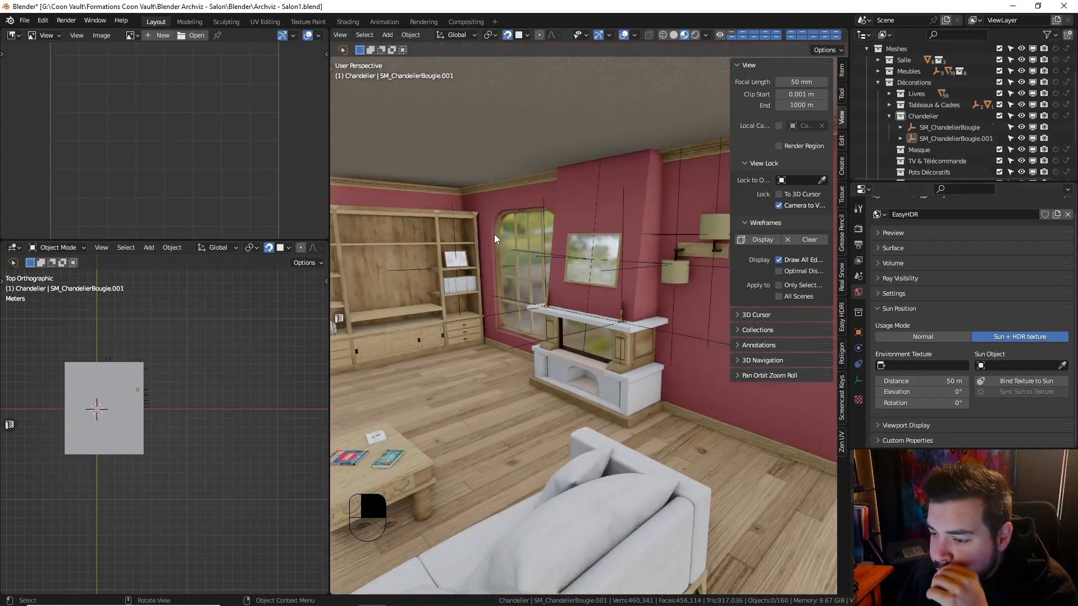
{"action": "mouse_move", "coordinate": [621, 233]}
{"action": "middle_mouse_down"}
{"action": "mouse_move", "coordinate": [708, 250]}
{"action": "mouse_move", "coordinate": [575, 233]}
{"action": "middle_mouse_up"}
{"action": "scroll", "coordinate": [614, 233], "scroll_direction": "up", "scroll_amount": 5}
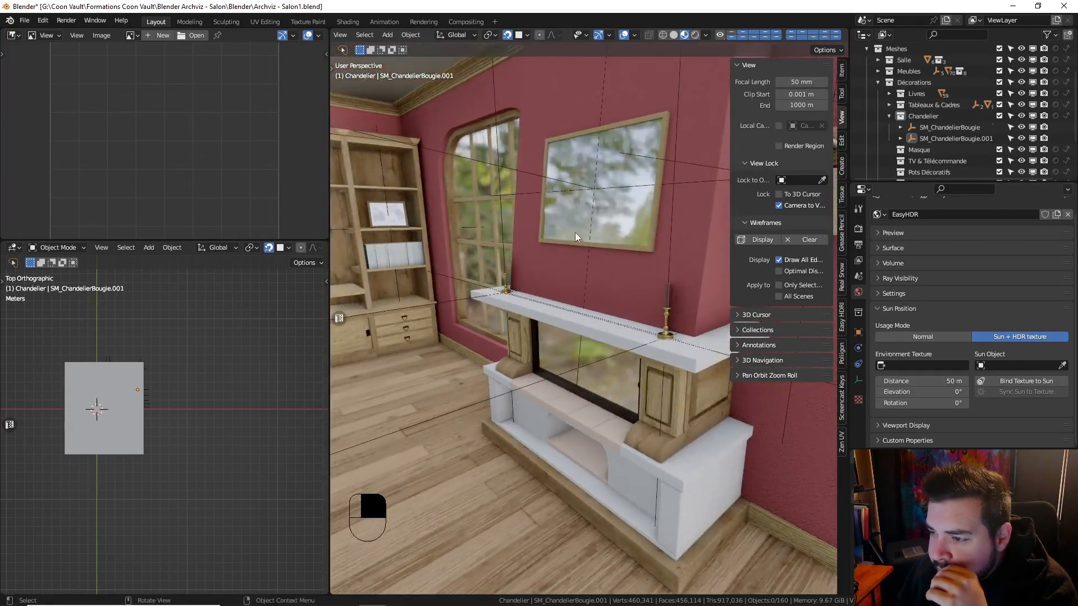
{"action": "left_click", "coordinate": [25, 21]}
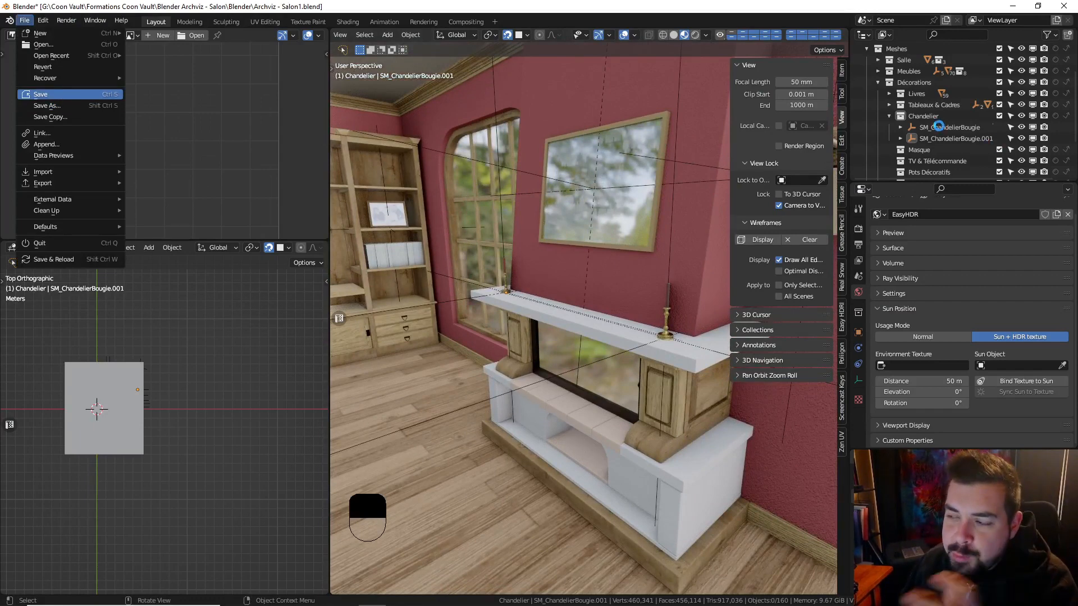
{"action": "key", "text": "ctrl+s"}
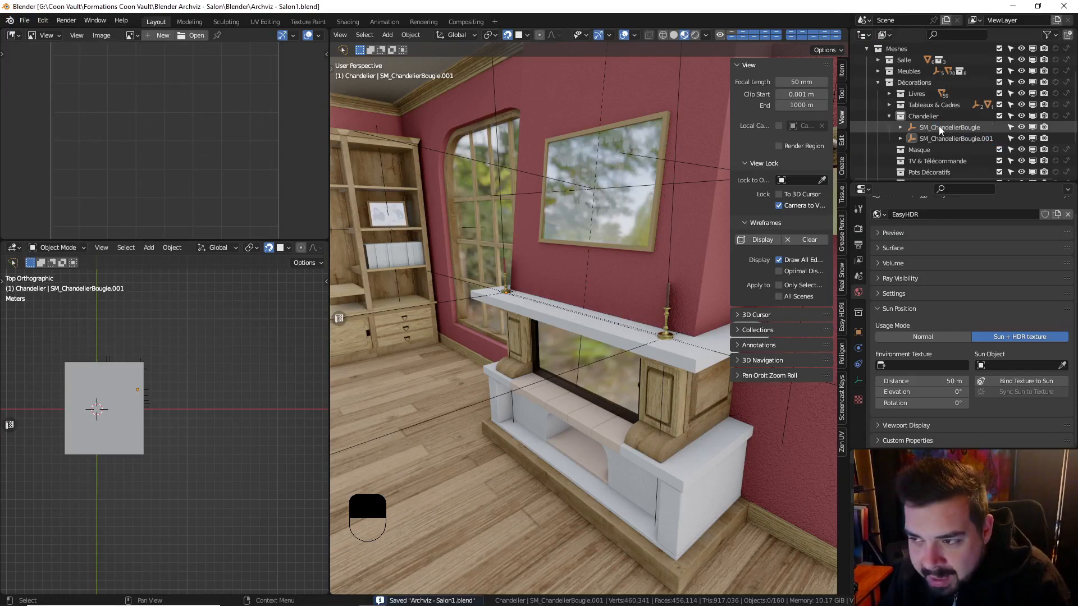
{"action": "left_click", "coordinate": [892, 115]}
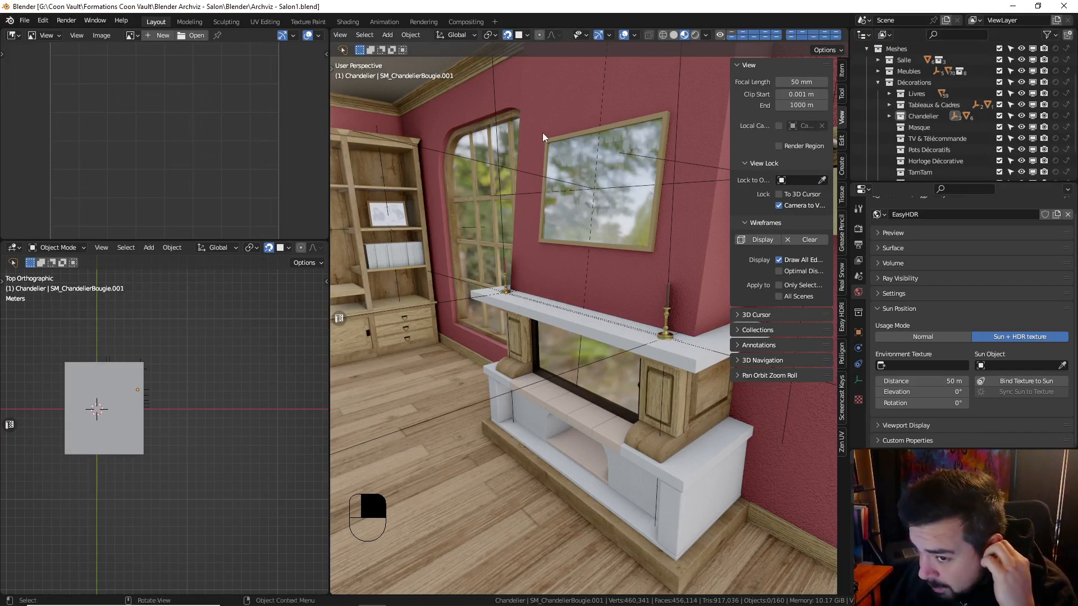
Examine the row of white Architecture books on the bookcase shelf up close
{"action": "scroll", "coordinate": [542, 132], "scroll_direction": "up", "scroll_amount": 2}
{"action": "scroll", "coordinate": [564, 153], "scroll_direction": "down", "scroll_amount": 5}
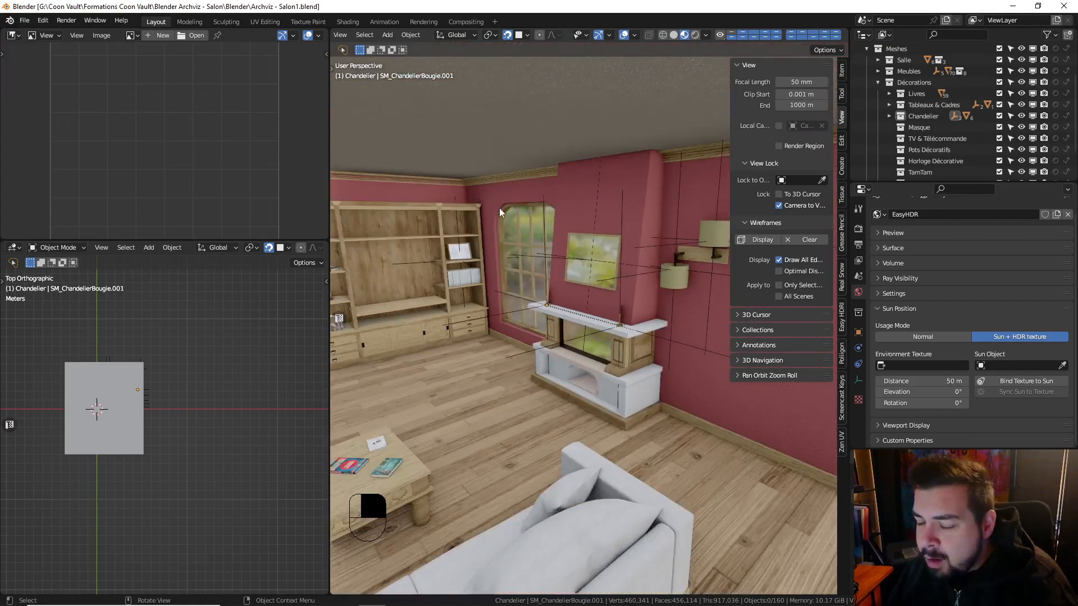
{"action": "mouse_move", "coordinate": [474, 238]}
{"action": "middle_mouse_down", "text": "shift"}
{"action": "mouse_move", "coordinate": [599, 252]}
{"action": "mouse_move", "coordinate": [540, 241]}
{"action": "mouse_move", "coordinate": [516, 288]}
{"action": "mouse_move", "coordinate": [558, 295]}
{"action": "mouse_move", "coordinate": [501, 186]}
{"action": "middle_mouse_up", "text": "shift"}
{"action": "scroll", "coordinate": [558, 294], "scroll_direction": "up", "scroll_amount": 4}
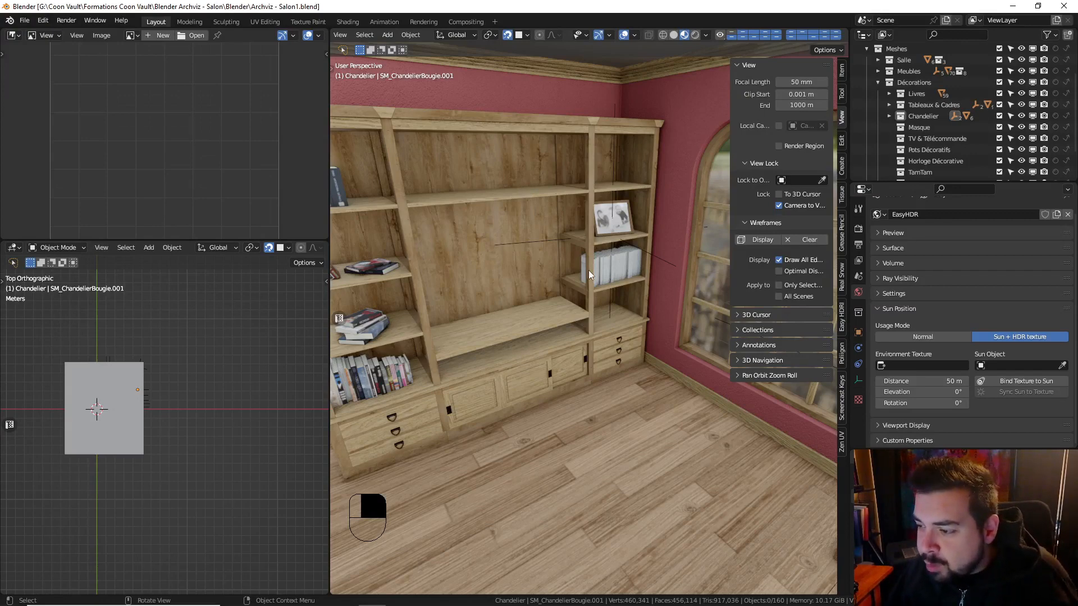
{"action": "middle_click_drag", "start_coordinate": [589, 271], "coordinate": [634, 277]}
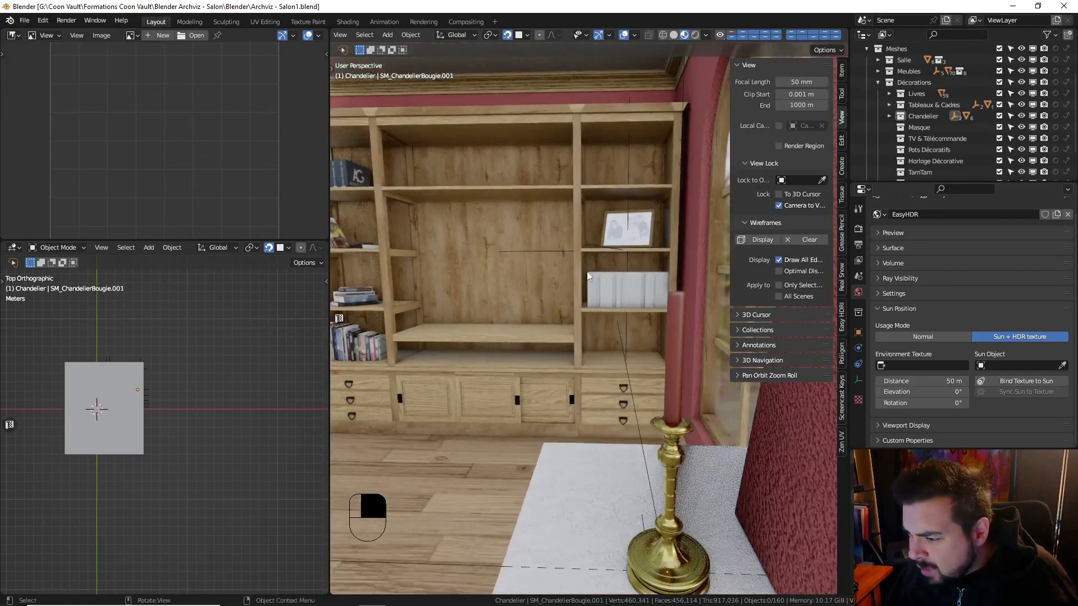
{"action": "scroll", "coordinate": [629, 289], "scroll_direction": "up", "scroll_amount": 3}
{"action": "left_click", "coordinate": [628, 289]}
{"action": "key", "text": "KP_Decimal"}
{"action": "scroll", "coordinate": [611, 311], "scroll_direction": "down", "scroll_amount": 6}
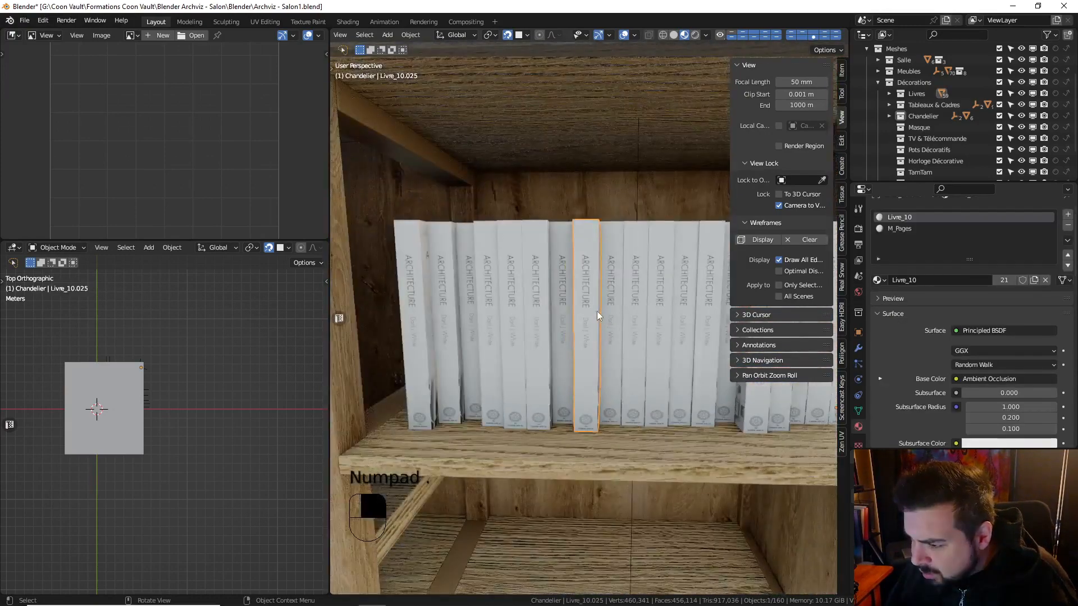
{"action": "middle_click_drag", "start_coordinate": [597, 311], "coordinate": [531, 321]}
{"action": "scroll", "coordinate": [530, 321], "scroll_direction": "down", "scroll_amount": 4}
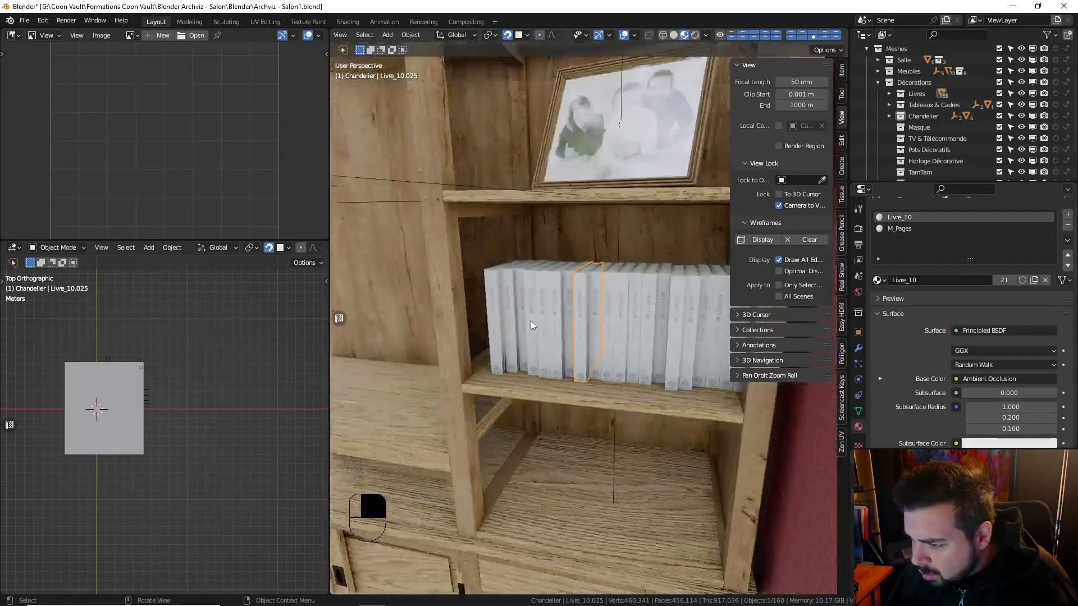
{"action": "key", "text": "a"}
{"action": "left_click", "coordinate": [526, 273]}
Select one of the white Architecture books and frame it in the Shading workspace with its Livre_10 material shown
{"action": "scroll", "coordinate": [479, 276], "scroll_direction": "down", "scroll_amount": 8}
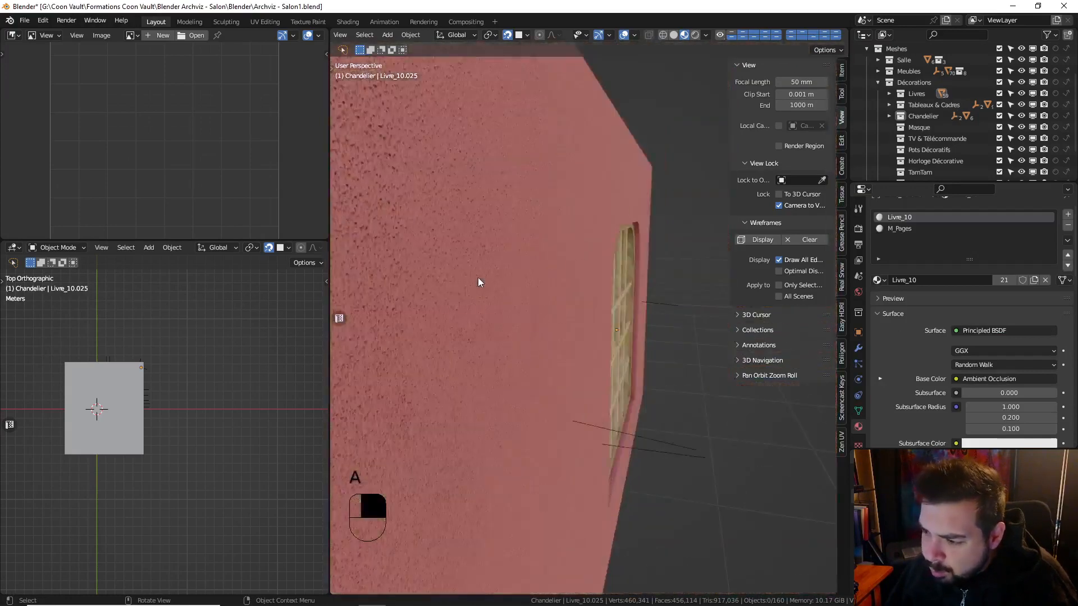
{"action": "middle_click_drag", "start_coordinate": [478, 280], "coordinate": [541, 272]}
{"action": "scroll", "coordinate": [593, 281], "scroll_direction": "down", "scroll_amount": 3}
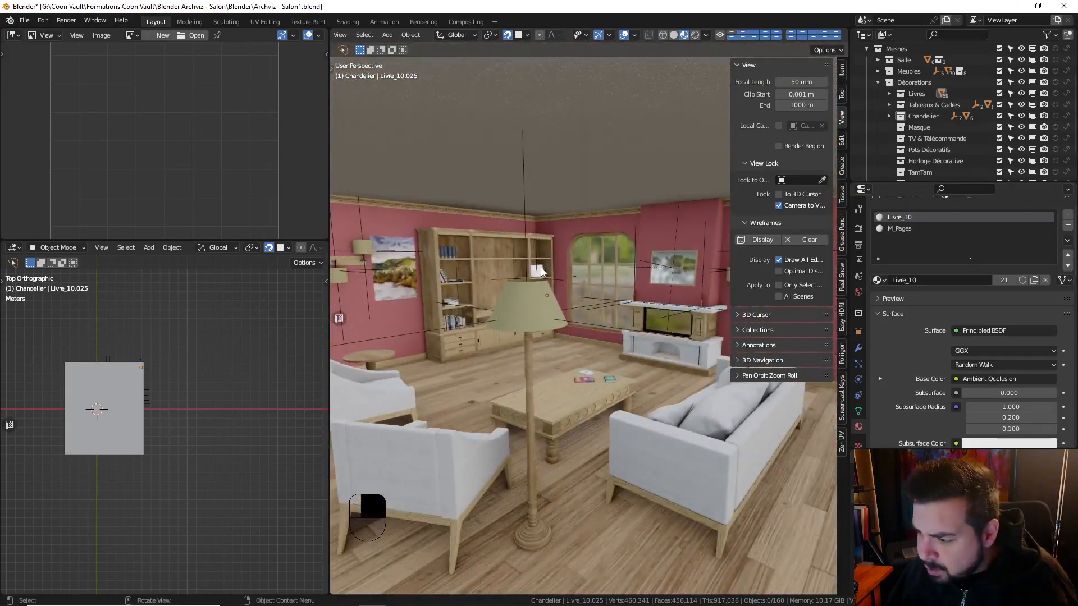
{"action": "middle_click_drag", "start_coordinate": [553, 354], "coordinate": [536, 356]}
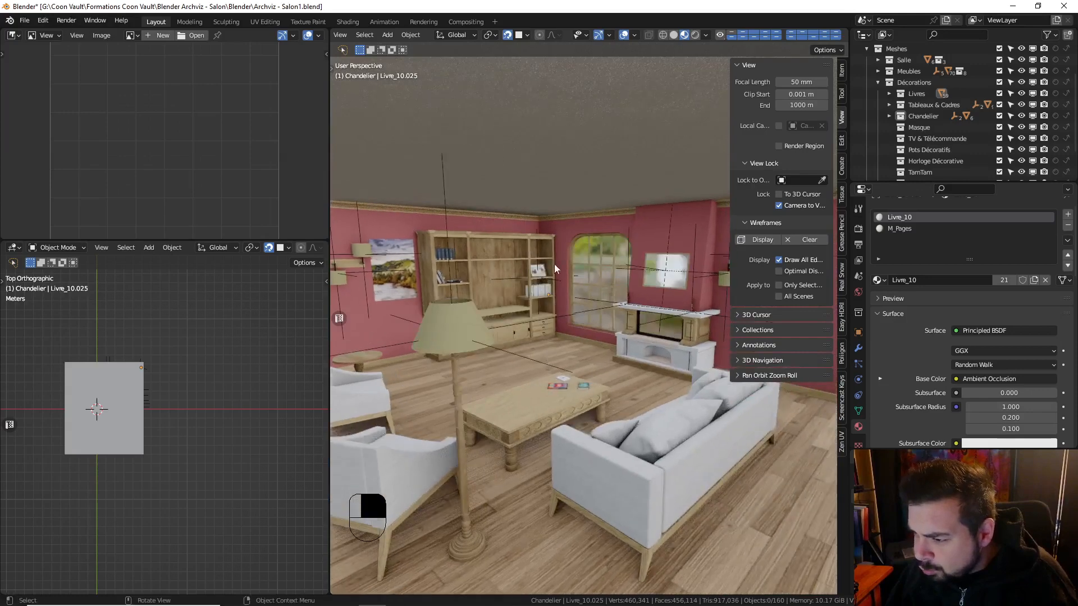
{"action": "middle_click_drag", "start_coordinate": [549, 317], "coordinate": [548, 313]}
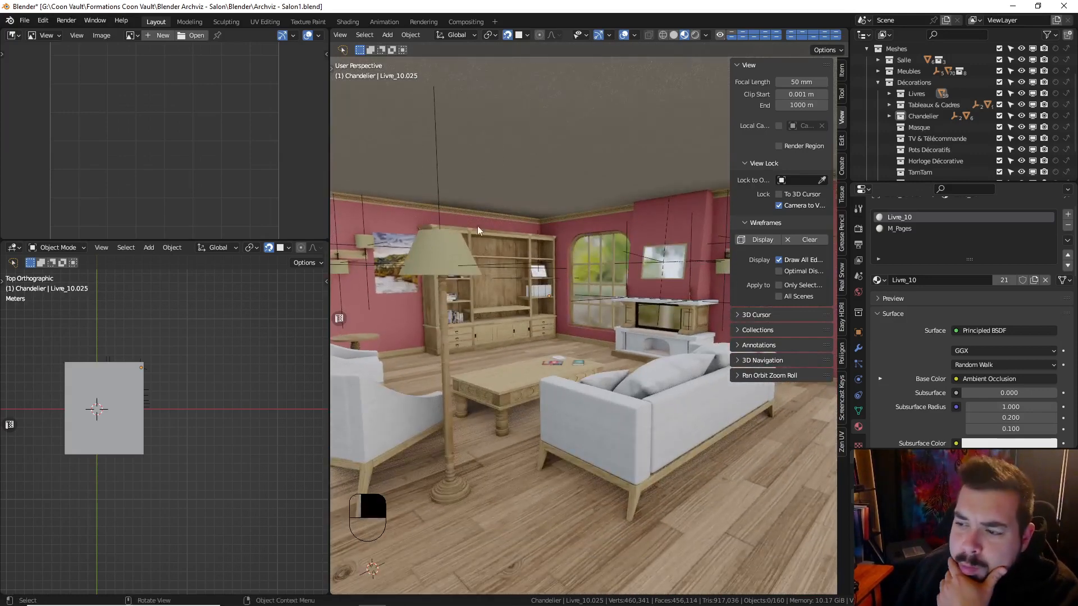
{"action": "left_click", "coordinate": [536, 292]}
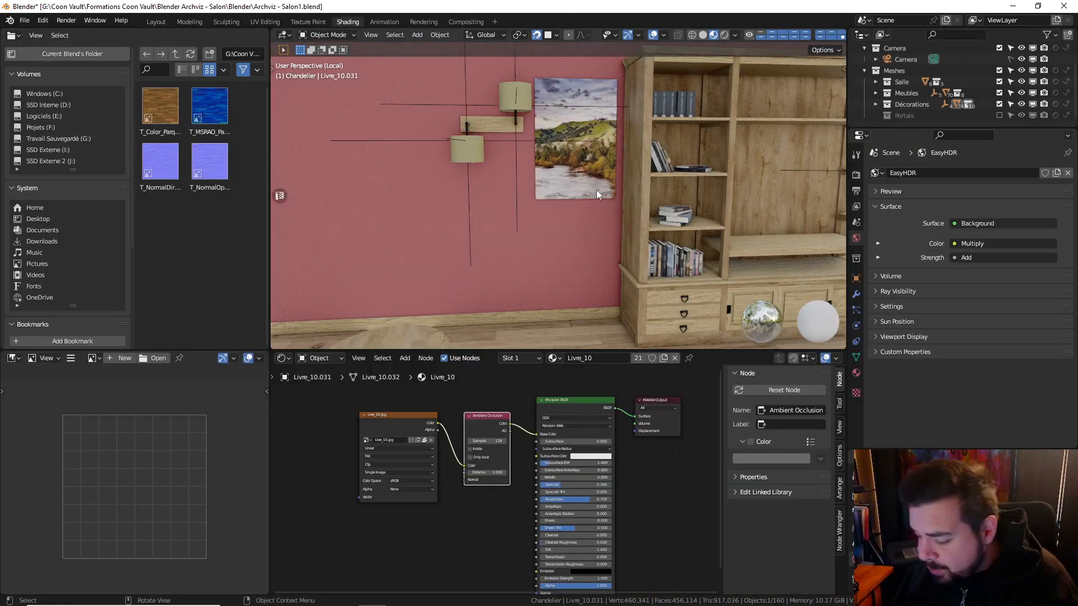
{"action": "key", "text": "KP_Decimal"}
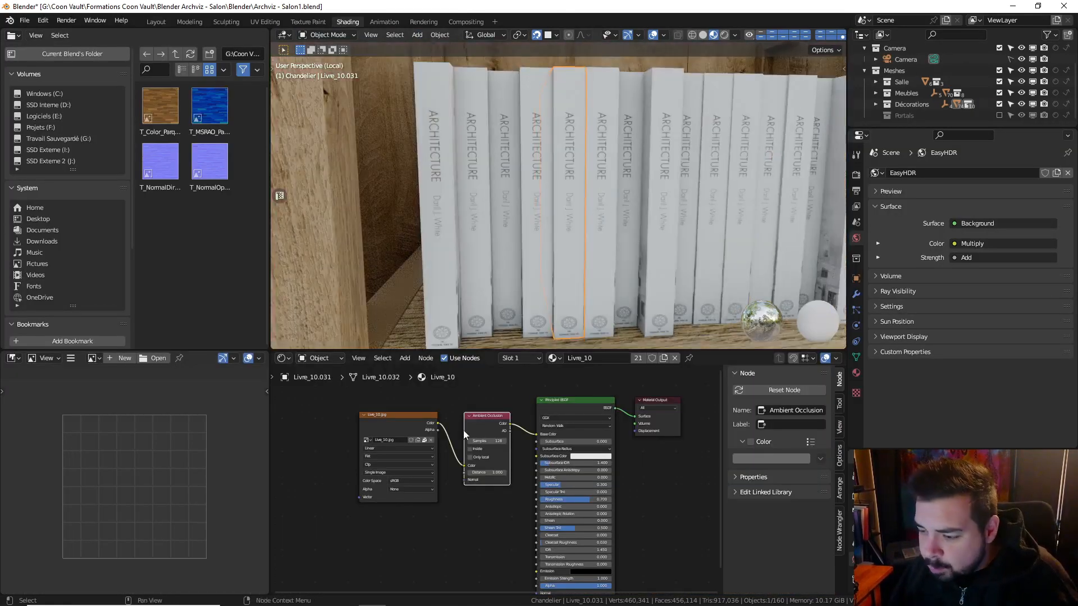
Insert a ColorRamp node between the Livre_10.jpg image texture and the Ambient Occlusion node of the Livre_10 material
{"action": "left_click_drag", "start_coordinate": [415, 416], "coordinate": [311, 420]}
{"action": "middle_click_drag", "start_coordinate": [400, 405], "coordinate": [459, 404]}
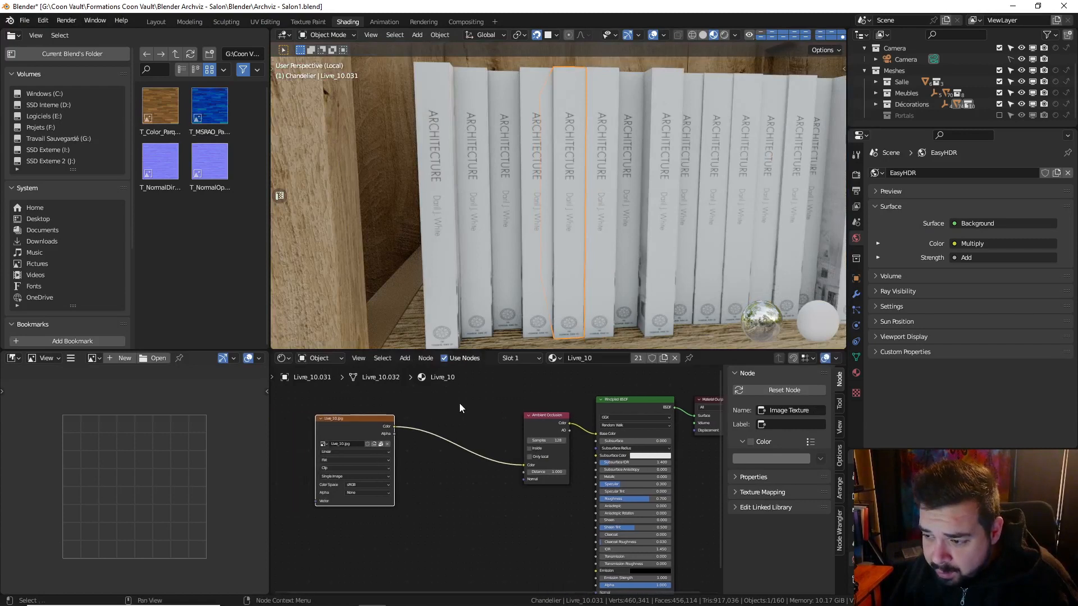
{"action": "key", "text": "shift+a"}
{"action": "mouse_move", "coordinate": [424, 464]}
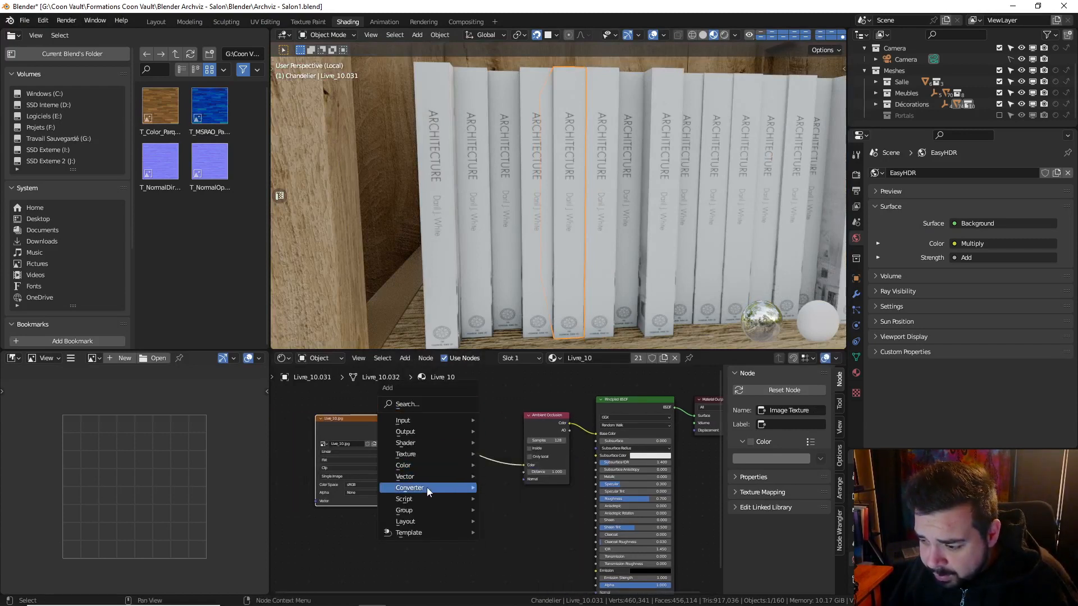
{"action": "mouse_move", "coordinate": [442, 484]}
{"action": "left_click", "coordinate": [523, 363]}
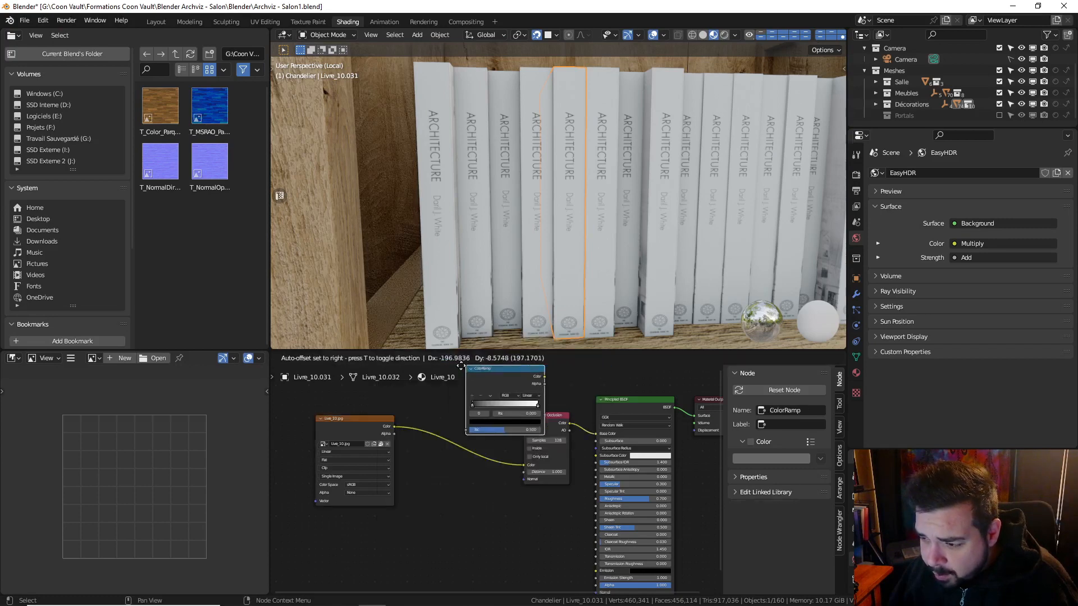
{"action": "left_click", "coordinate": [449, 396]}
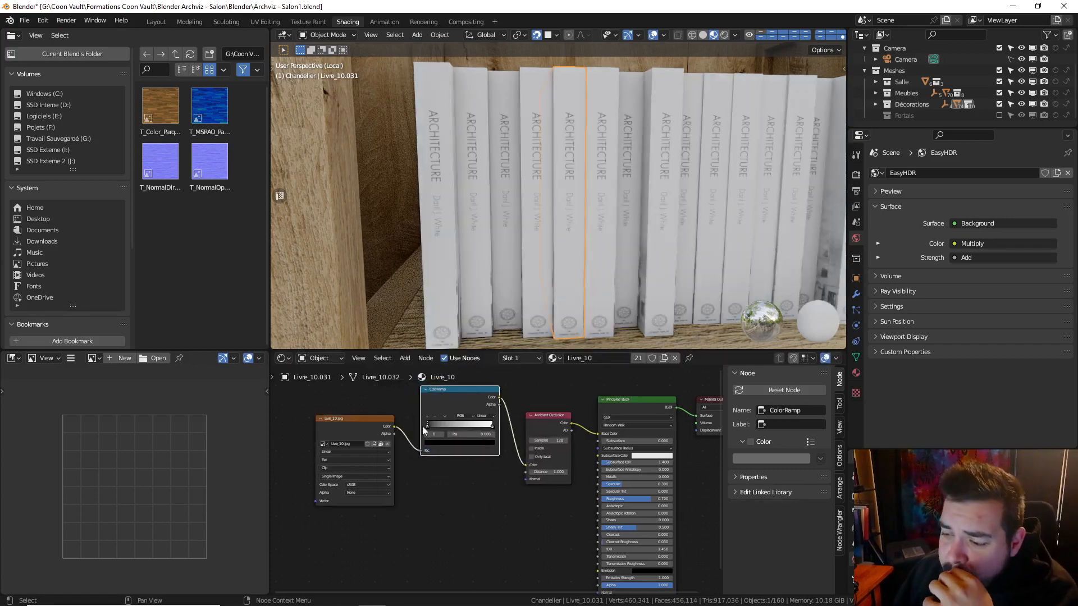
Try pale blue and yellow tints on the white stop of the ColorRamp
{"action": "left_click", "coordinate": [493, 428]}
{"action": "left_click", "coordinate": [486, 443]}
{"action": "left_click", "coordinate": [463, 363]}
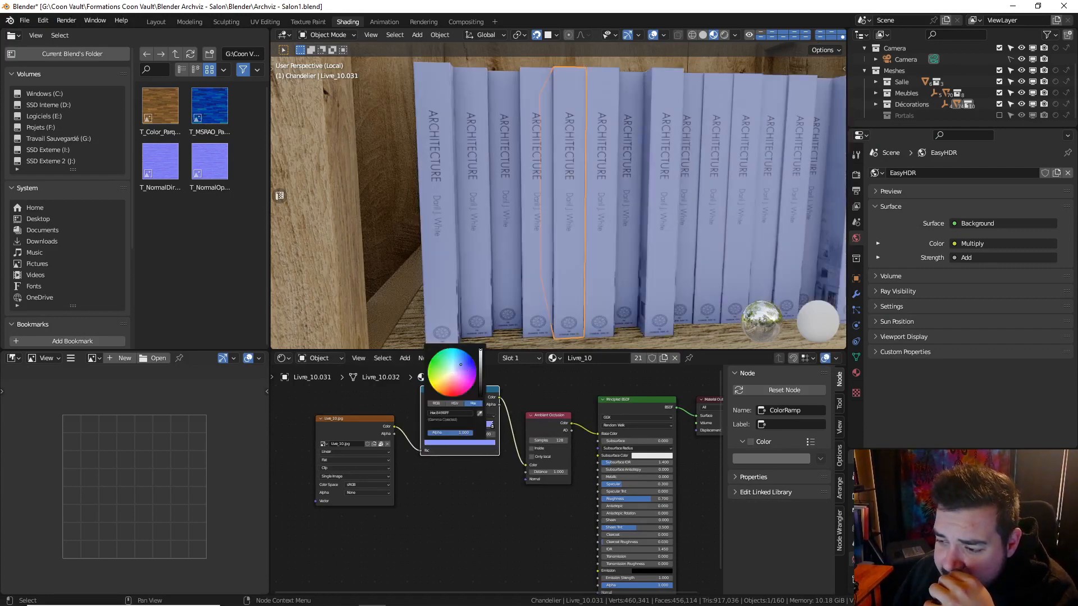
{"action": "mouse_move", "coordinate": [463, 362]}
{"action": "left_mouse_down"}
{"action": "mouse_move", "coordinate": [444, 393]}
{"action": "mouse_move", "coordinate": [435, 375]}
{"action": "mouse_move", "coordinate": [447, 376]}
{"action": "left_mouse_up"}
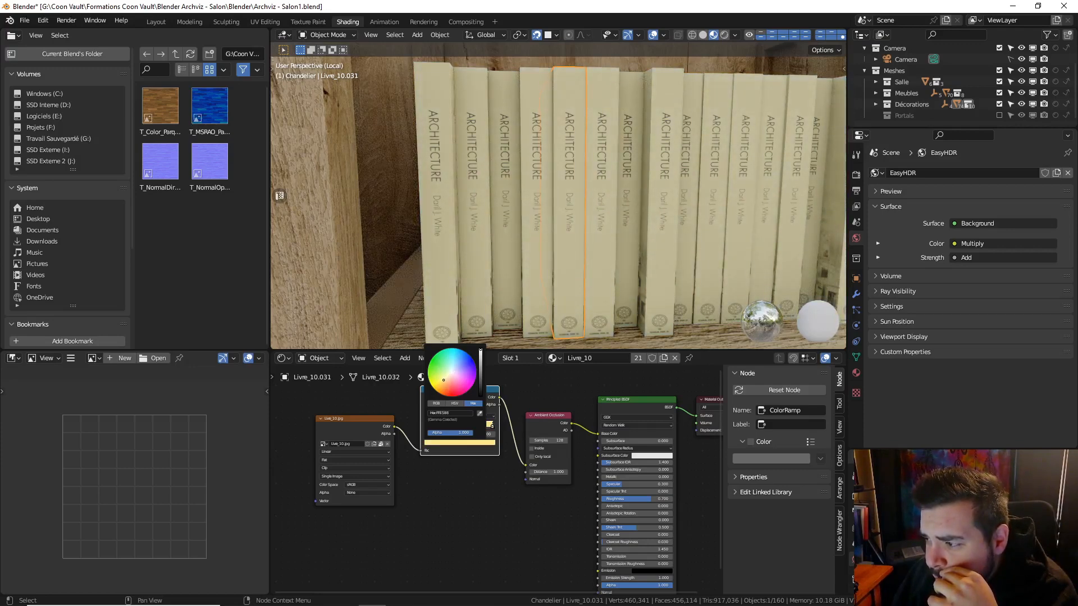
{"action": "mouse_move", "coordinate": [444, 377]}
{"action": "left_mouse_down"}
{"action": "mouse_move", "coordinate": [468, 359]}
{"action": "mouse_move", "coordinate": [459, 364]}
{"action": "left_mouse_up"}
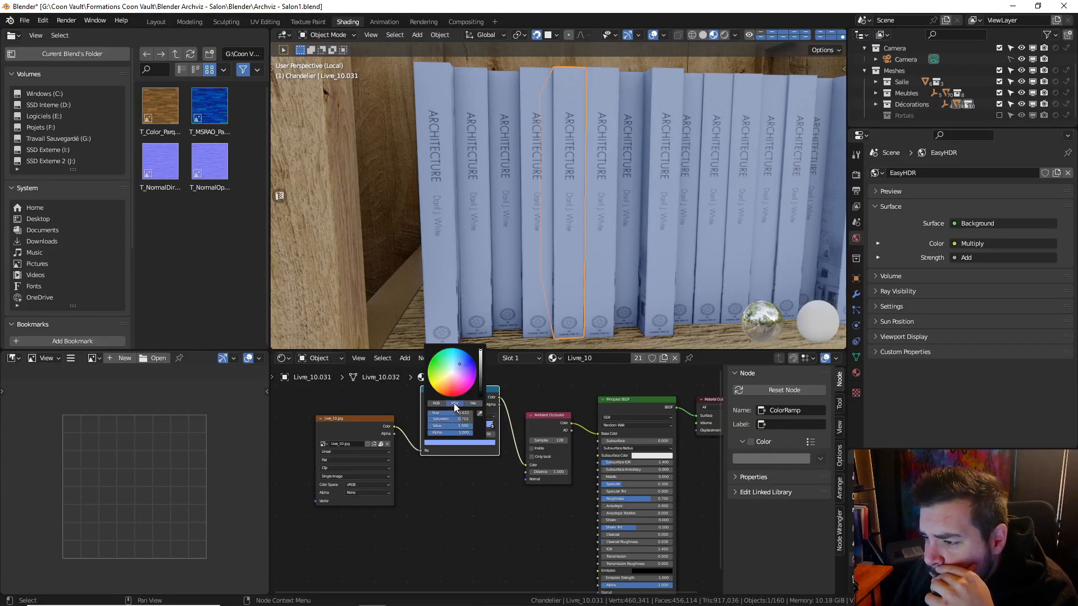
Set the ColorRamp's light stop to a neutral grey with saturation 0 and value 0.7, and deselect the book
{"action": "left_click_drag", "start_coordinate": [456, 413], "coordinate": [428, 420]}
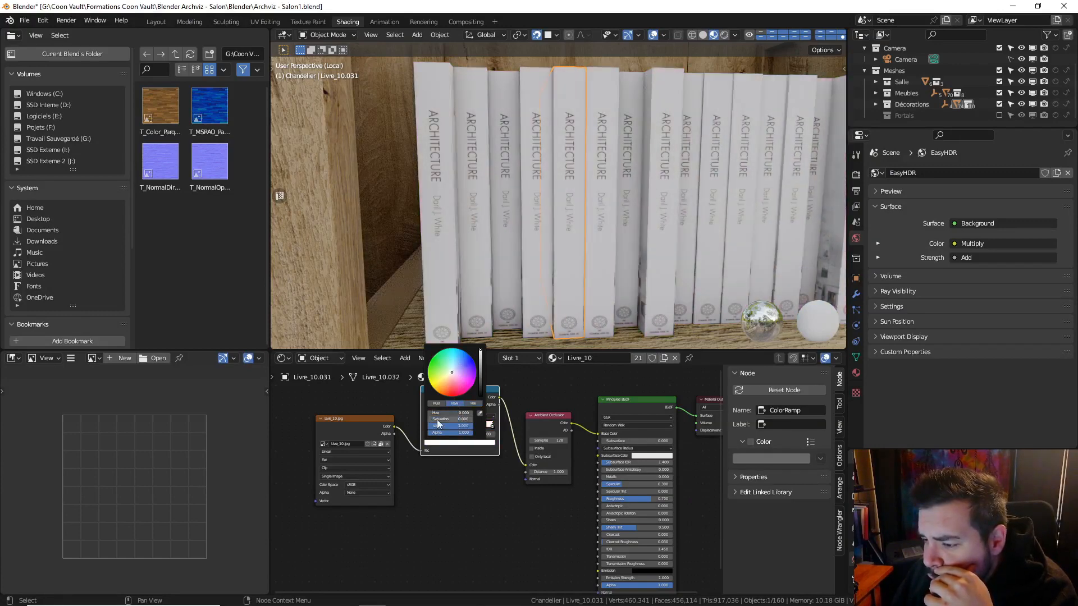
{"action": "left_click", "coordinate": [467, 426]}
{"action": "type", "text": "0.7"}
{"action": "key", "text": "Return"}
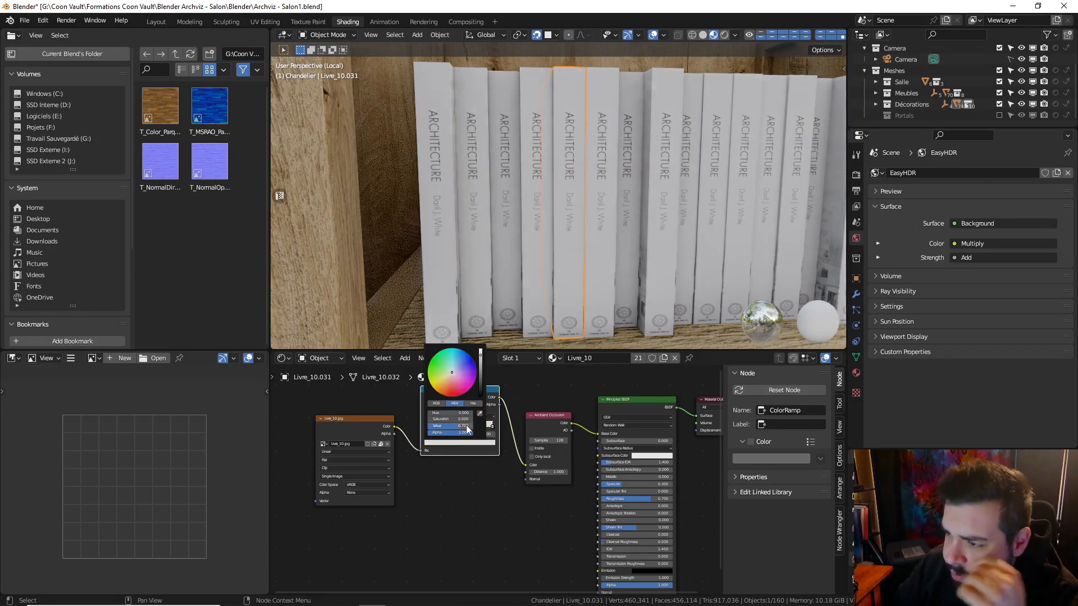
{"action": "middle_click_drag", "start_coordinate": [518, 240], "coordinate": [547, 238]}
{"action": "key", "text": "a"}
{"action": "left_click", "coordinate": [547, 189]}
Select the white fireplace mantel slab and bring its M_Plaster02 group node and colour texture into view
{"action": "scroll", "coordinate": [564, 196], "scroll_direction": "down", "scroll_amount": 4}
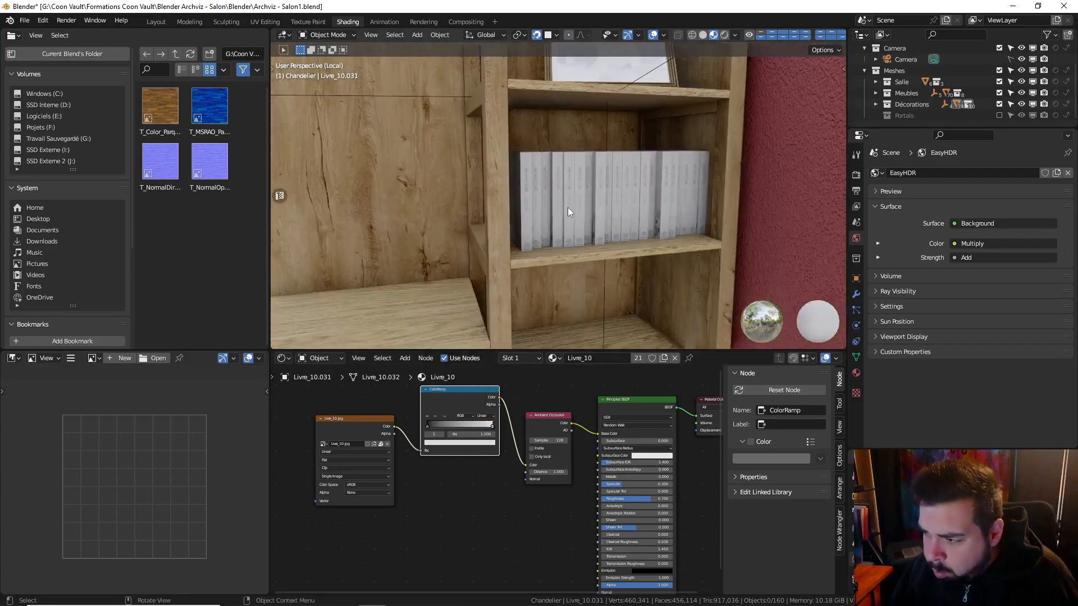
{"action": "scroll", "coordinate": [567, 207], "scroll_direction": "down", "scroll_amount": 8}
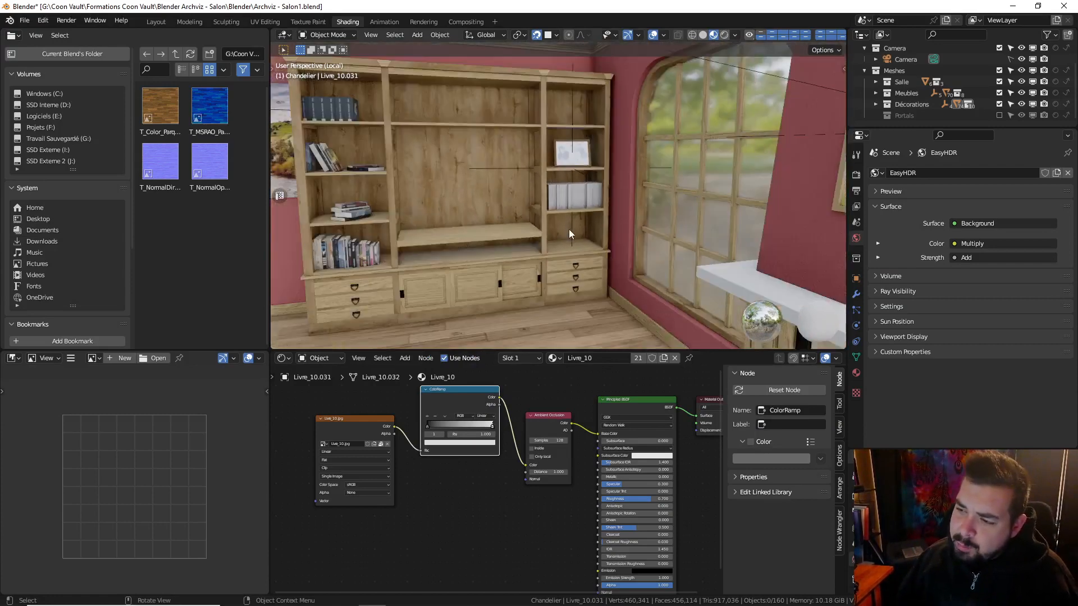
{"action": "middle_click_drag", "start_coordinate": [568, 229], "coordinate": [570, 321]}
{"action": "left_click", "coordinate": [733, 220]}
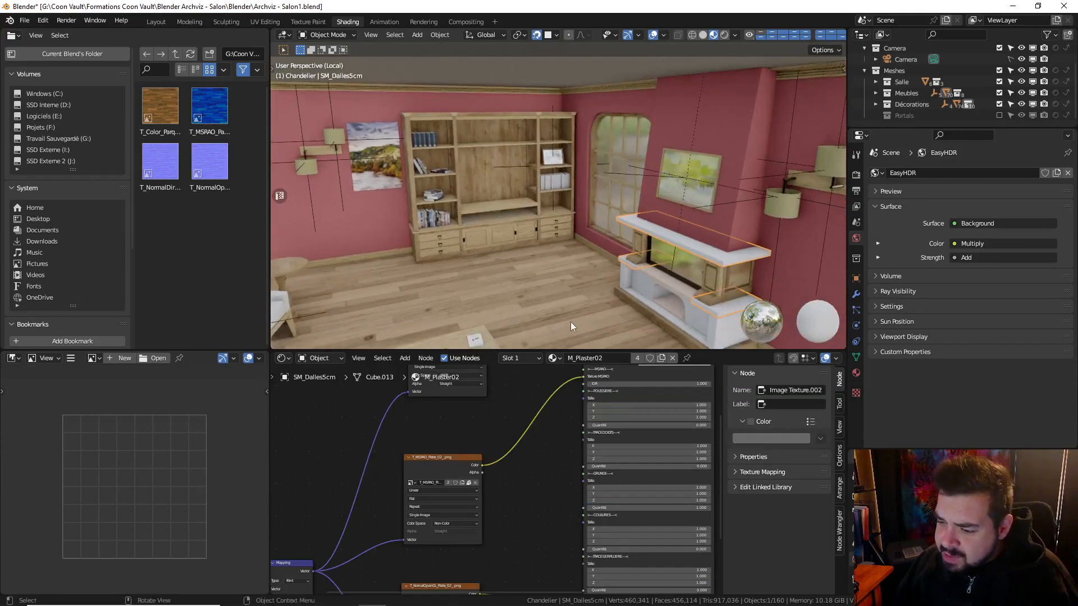
{"action": "scroll", "coordinate": [682, 230], "scroll_direction": "up", "scroll_amount": 4}
{"action": "middle_click_drag", "start_coordinate": [685, 251], "coordinate": [594, 198], "text": "shift"}
{"action": "scroll", "coordinate": [567, 160], "scroll_direction": "up", "scroll_amount": 3}
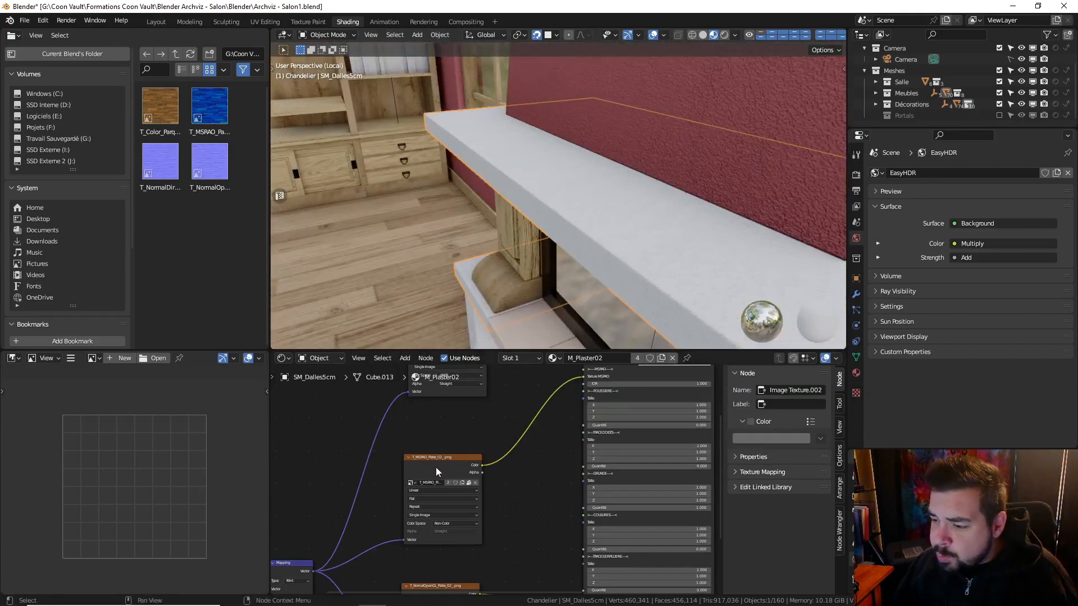
{"action": "middle_click_drag", "start_coordinate": [435, 467], "coordinate": [418, 563]}
{"action": "key", "text": "shift+a"}
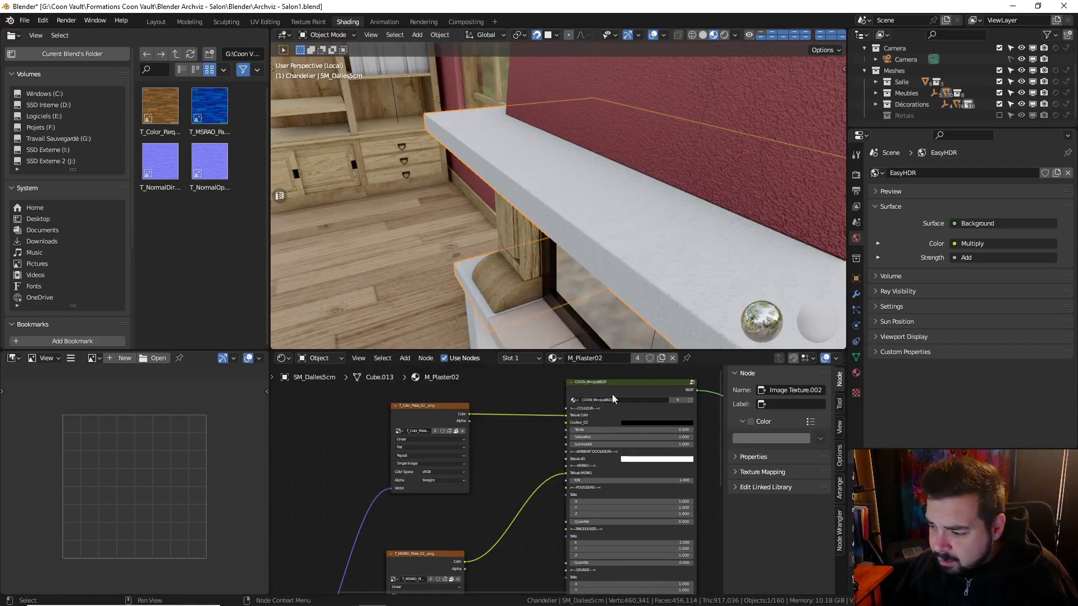
{"action": "key", "text": "shift+a"}
{"action": "key", "text": "shift+a"}
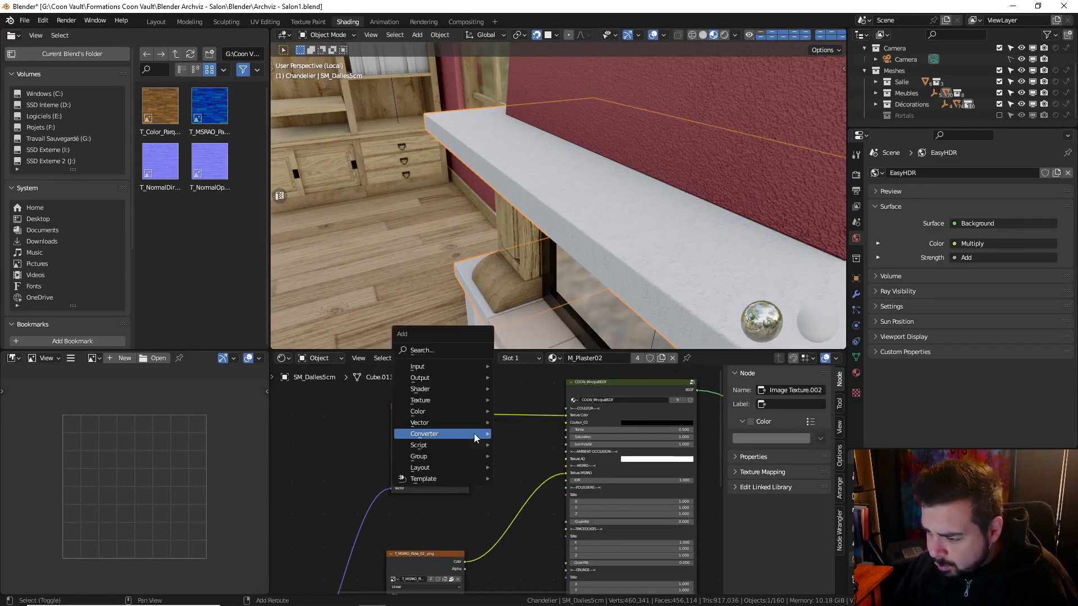
{"action": "mouse_move", "coordinate": [474, 434]}
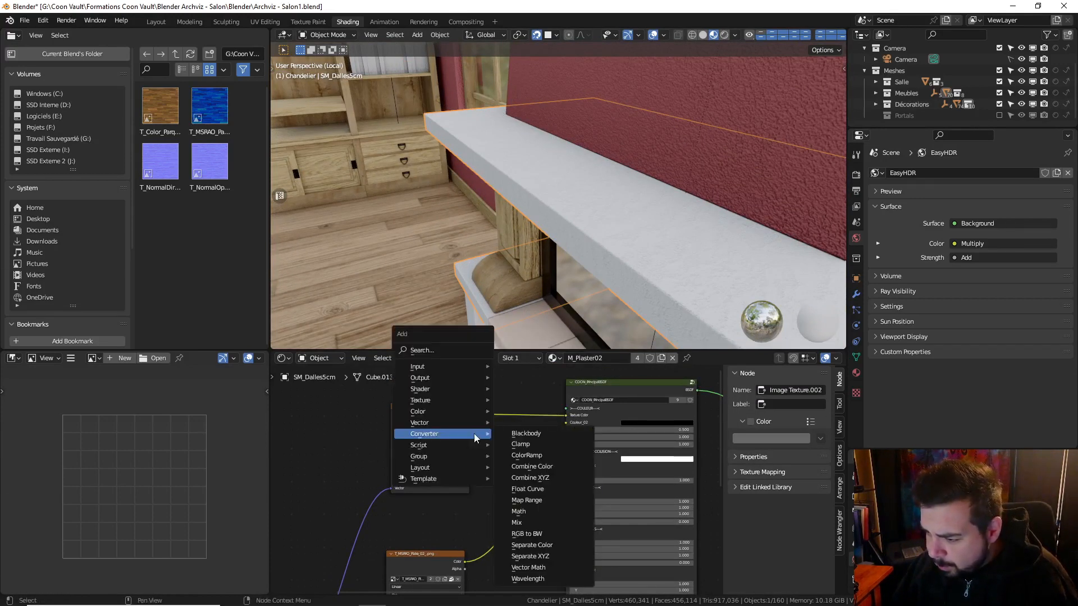
Tint the M_Plaster02 material of the fireplace a muted beige by changing Couleur_02 to a dark desaturated yellow-brown
{"action": "left_click", "coordinate": [668, 424]}
{"action": "mouse_move", "coordinate": [677, 370]}
{"action": "left_mouse_down"}
{"action": "mouse_move", "coordinate": [677, 353]}
{"action": "mouse_move", "coordinate": [648, 357]}
{"action": "mouse_move", "coordinate": [644, 369]}
{"action": "mouse_move", "coordinate": [646, 360]}
{"action": "left_mouse_up"}
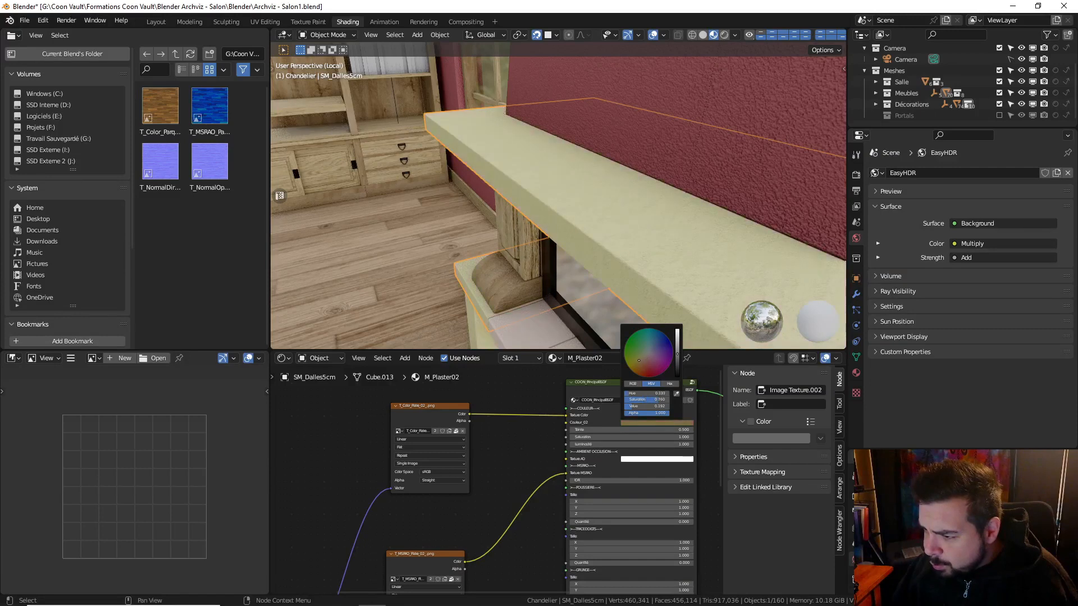
{"action": "left_click_drag", "start_coordinate": [639, 360], "coordinate": [641, 360]}
{"action": "scroll", "coordinate": [623, 411], "scroll_direction": "up", "scroll_amount": 1}
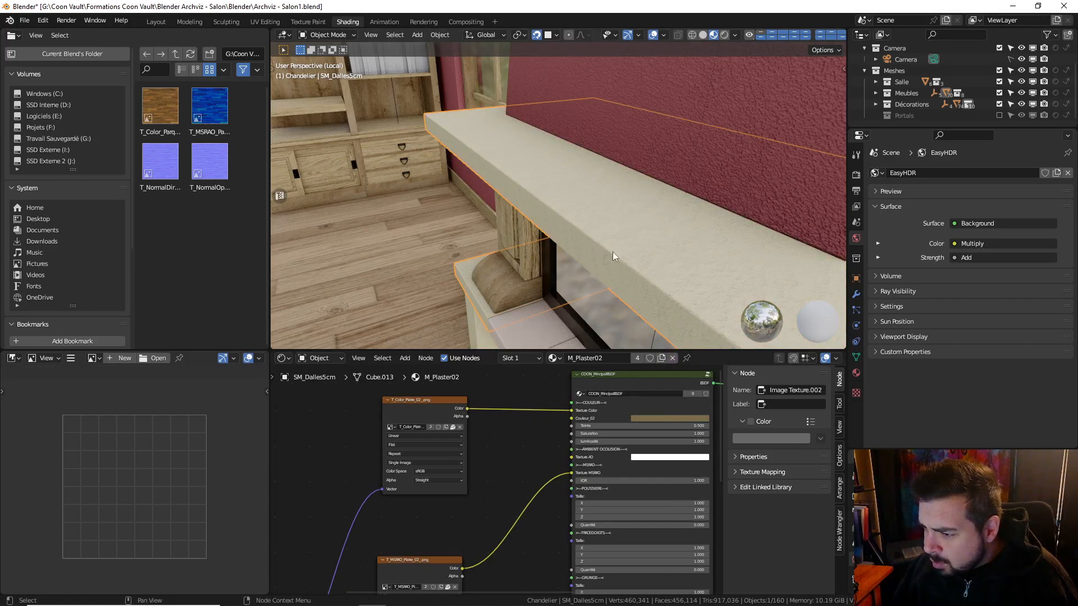
{"action": "scroll", "coordinate": [612, 252], "scroll_direction": "up", "scroll_amount": 1}
{"action": "scroll", "coordinate": [584, 268], "scroll_direction": "down", "scroll_amount": 7}
{"action": "middle_click_drag", "start_coordinate": [582, 271], "coordinate": [615, 267]}
{"action": "scroll", "coordinate": [616, 268], "scroll_direction": "up", "scroll_amount": 1}
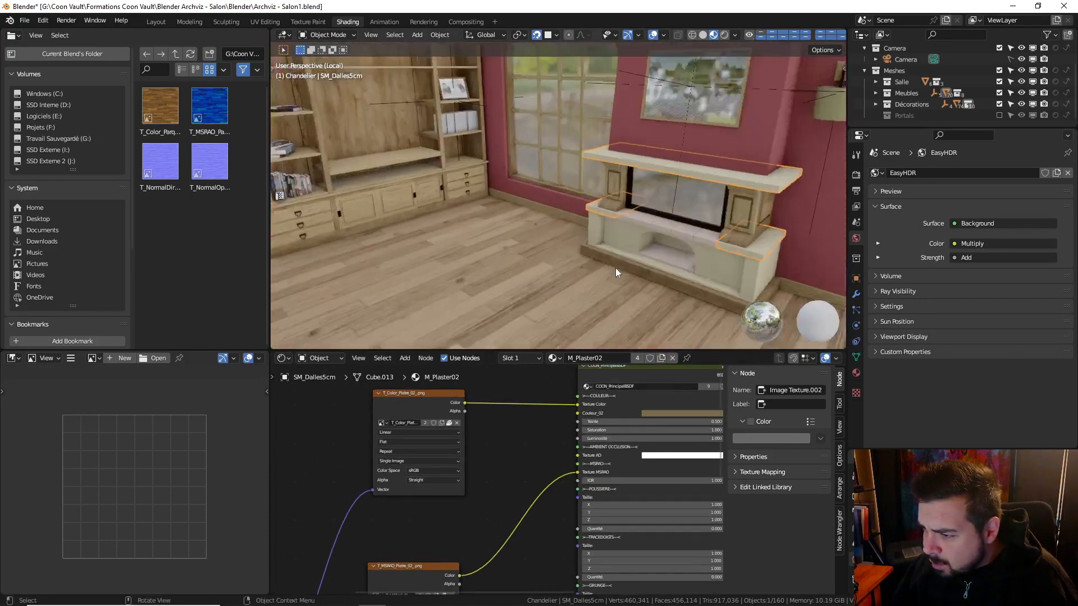
Set Couleur_02 of the hearth tiles' M_Plaster02_Orange material to a dark reddish brown and deselect the tiles
{"action": "scroll", "coordinate": [615, 268], "scroll_direction": "up", "scroll_amount": 5}
{"action": "left_click", "coordinate": [595, 334]}
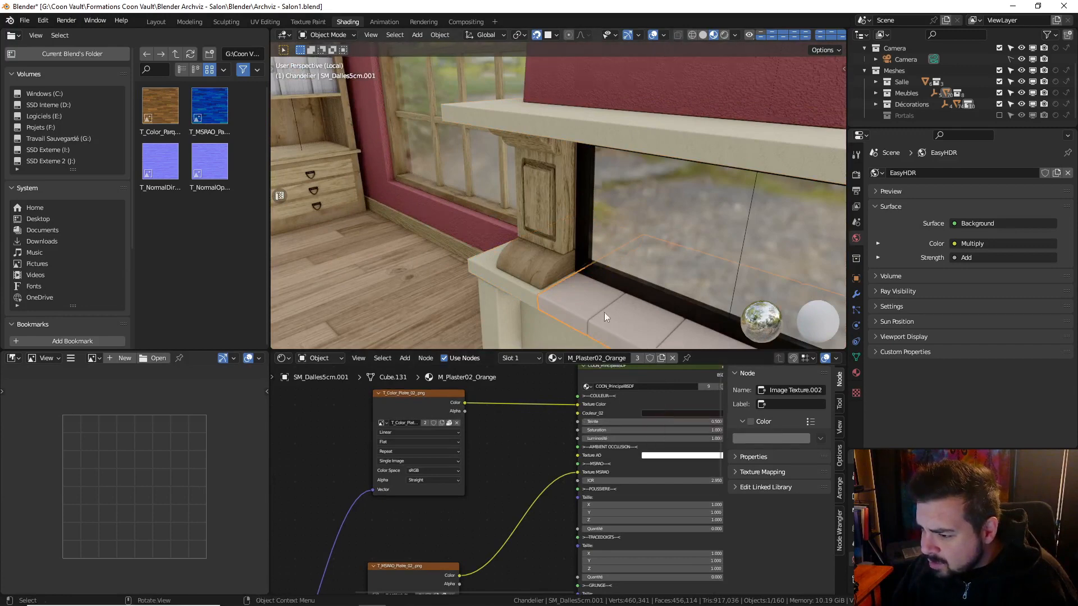
{"action": "middle_click_drag", "start_coordinate": [604, 312], "coordinate": [608, 366]}
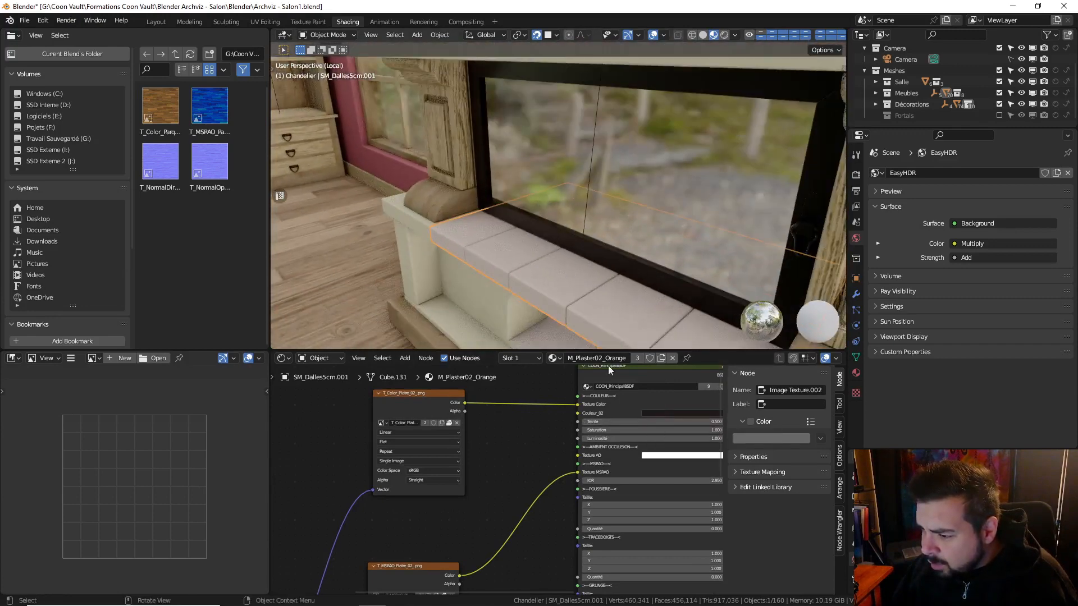
{"action": "left_click", "coordinate": [654, 415]}
{"action": "mouse_move", "coordinate": [706, 348]}
{"action": "left_mouse_down"}
{"action": "mouse_move", "coordinate": [707, 330]}
{"action": "mouse_move", "coordinate": [666, 356]}
{"action": "mouse_move", "coordinate": [707, 346]}
{"action": "left_mouse_up"}
{"action": "scroll", "coordinate": [531, 228], "scroll_direction": "down", "scroll_amount": 3}
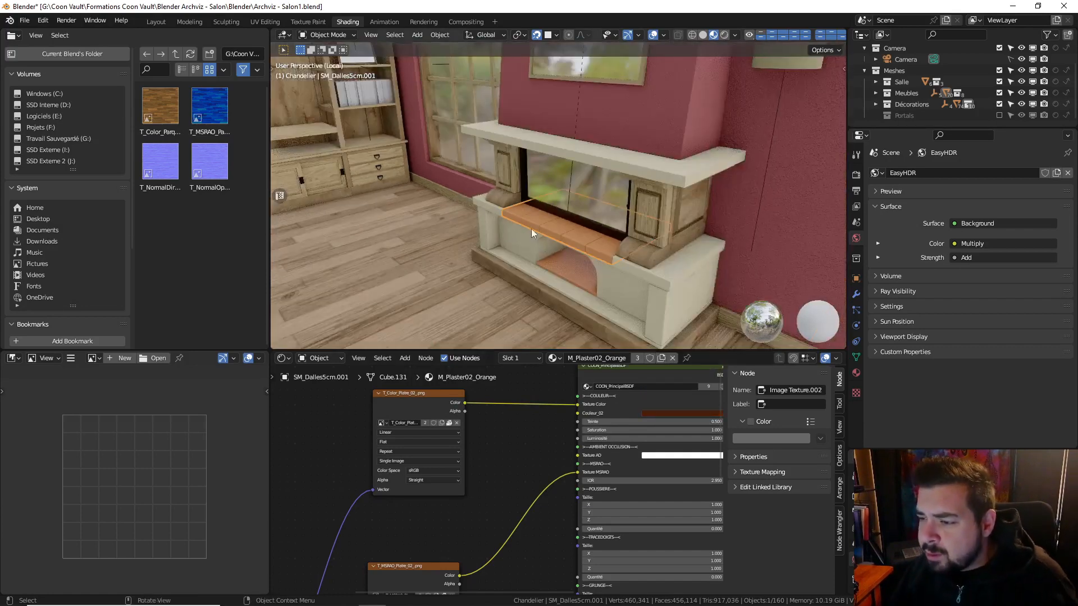
{"action": "key", "text": "a"}
{"action": "left_click", "coordinate": [545, 185]}
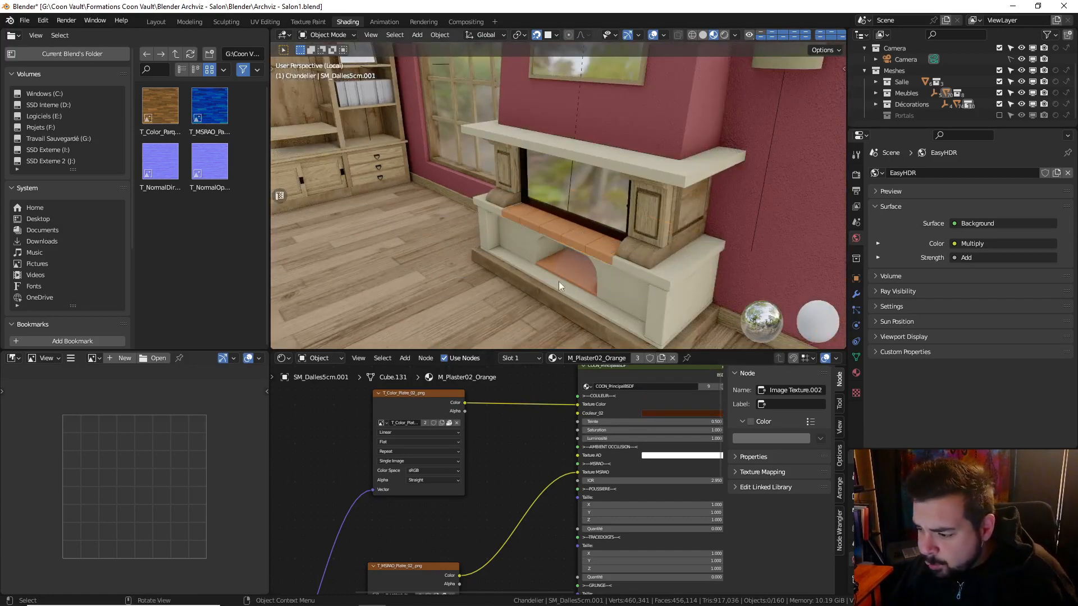
Reselect the orange hearth tiles and disconnect the MSRAO image from the Texture MSRAO input of M_Plaster02_Orange
{"action": "scroll", "coordinate": [558, 282], "scroll_direction": "up", "scroll_amount": 5}
{"action": "middle_click_drag", "start_coordinate": [557, 305], "coordinate": [545, 268]}
{"action": "left_click", "coordinate": [550, 231]}
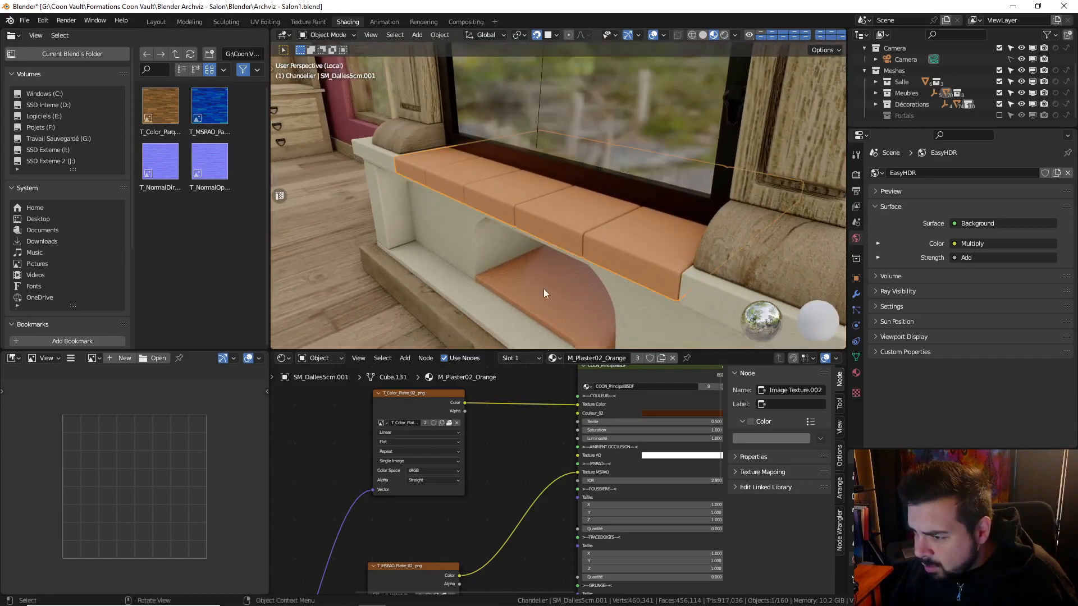
{"action": "middle_click_drag", "start_coordinate": [547, 512], "coordinate": [558, 427]}
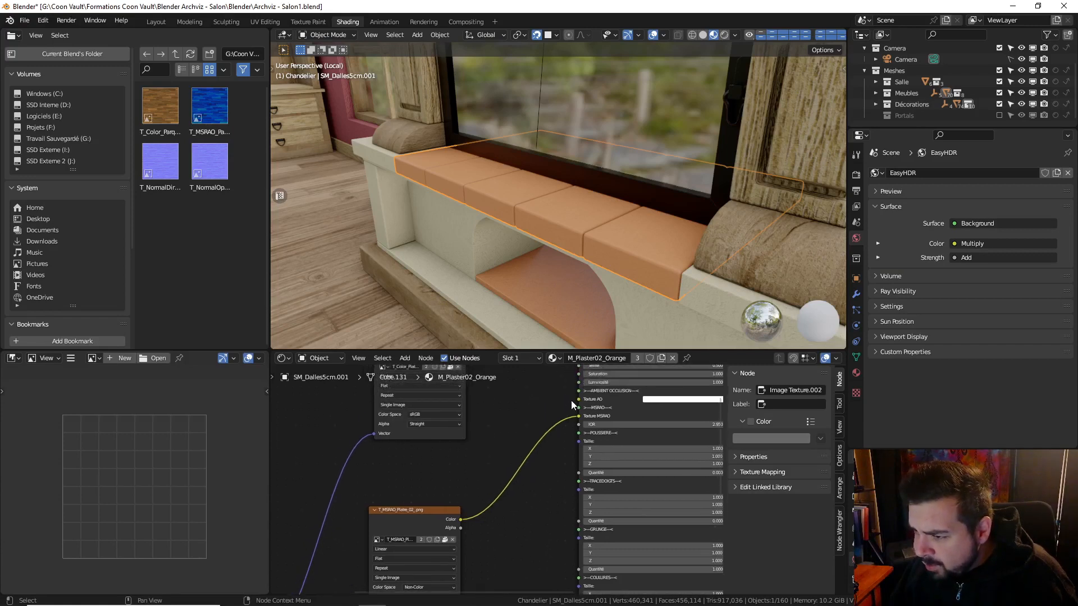
{"action": "left_click_drag", "start_coordinate": [578, 415], "coordinate": [543, 427]}
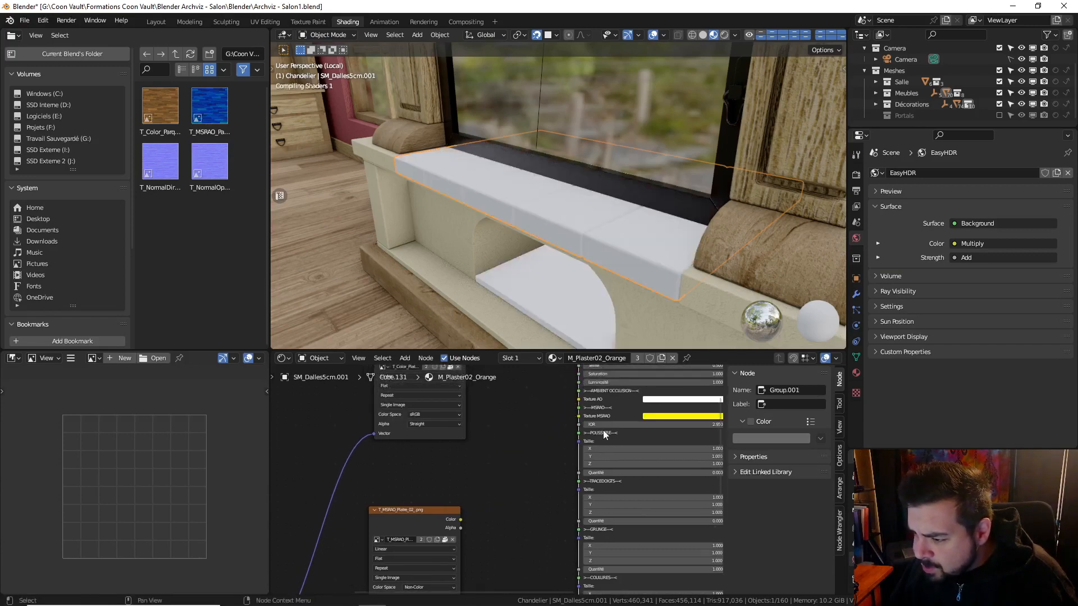
Set the Texture MSRAO colour of M_Plaster02_Orange to red 0, green 0.2 and blue 0.8
{"action": "left_click", "coordinate": [656, 416]}
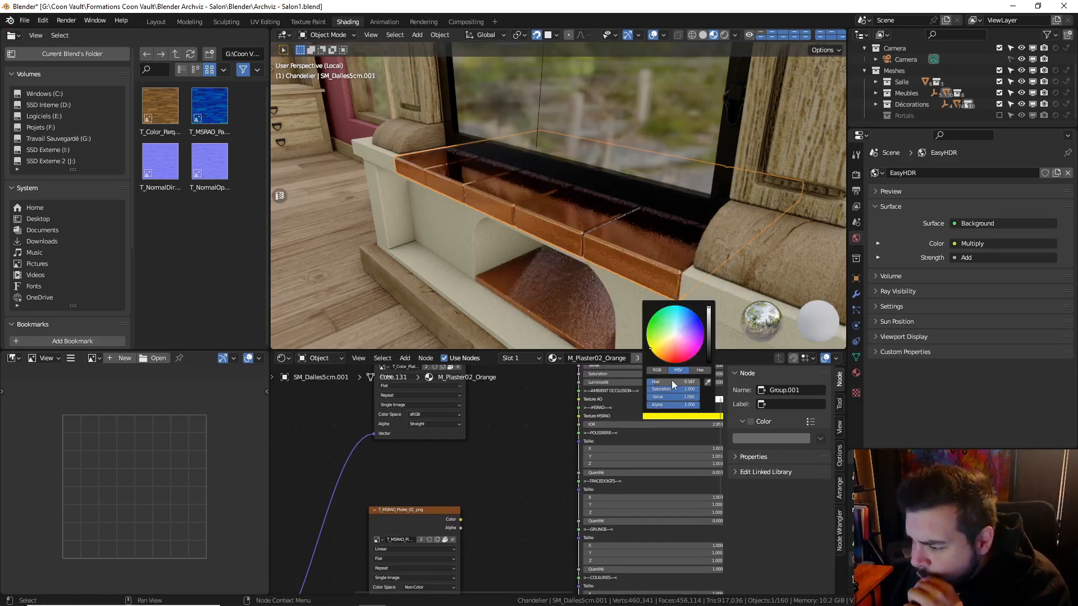
{"action": "left_click", "coordinate": [658, 370]}
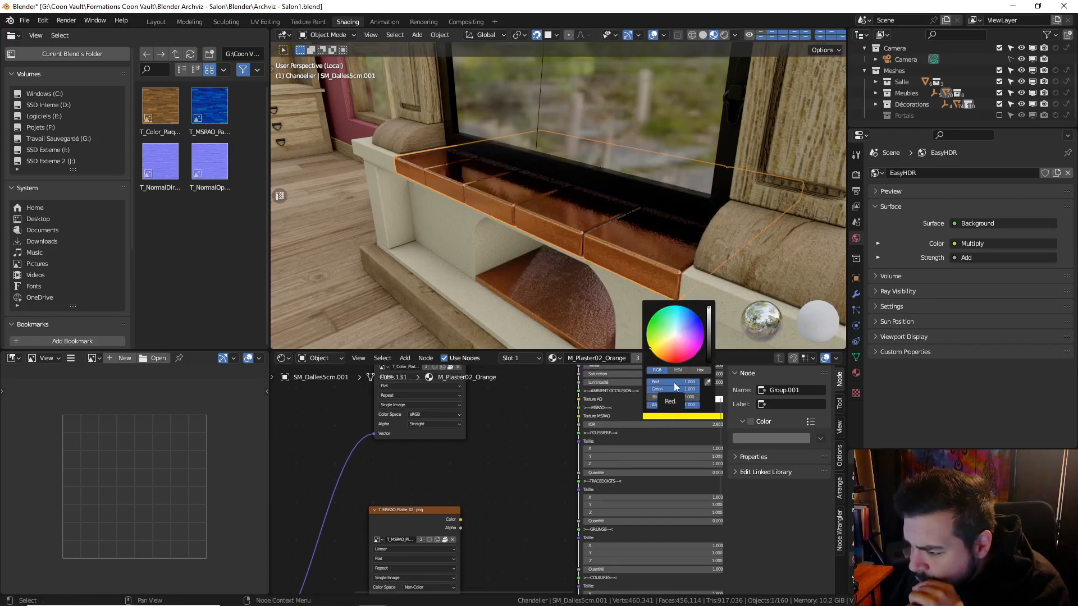
{"action": "type", "text": "0"}
{"action": "key", "text": "Return"}
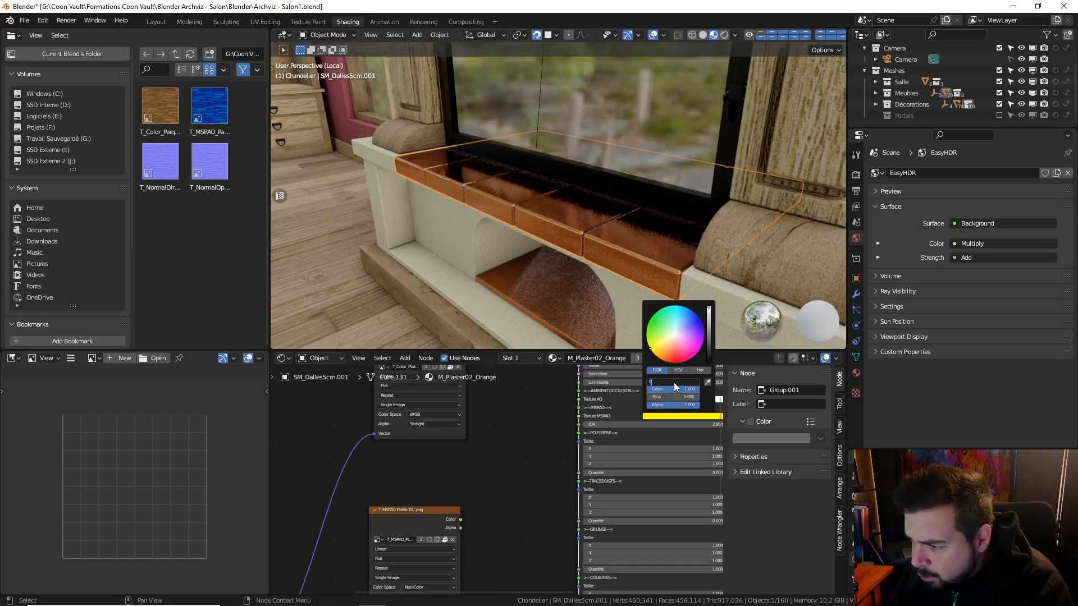
{"action": "left_click", "coordinate": [677, 389]}
{"action": "type", "text": "0.2"}
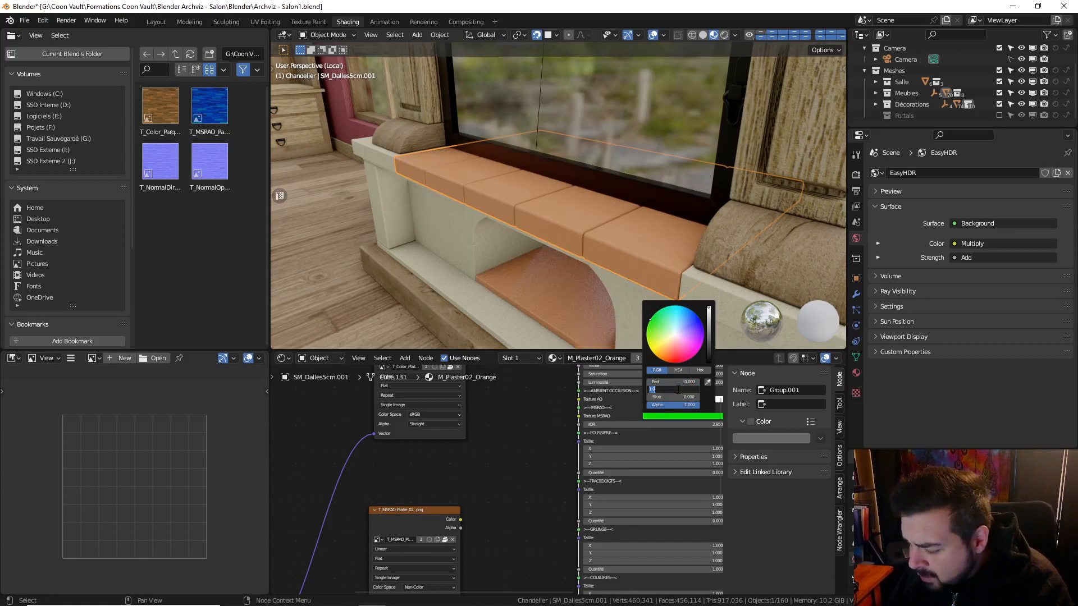
{"action": "key", "text": "Return"}
{"action": "left_click", "coordinate": [678, 396]}
{"action": "type", "text": "0"}
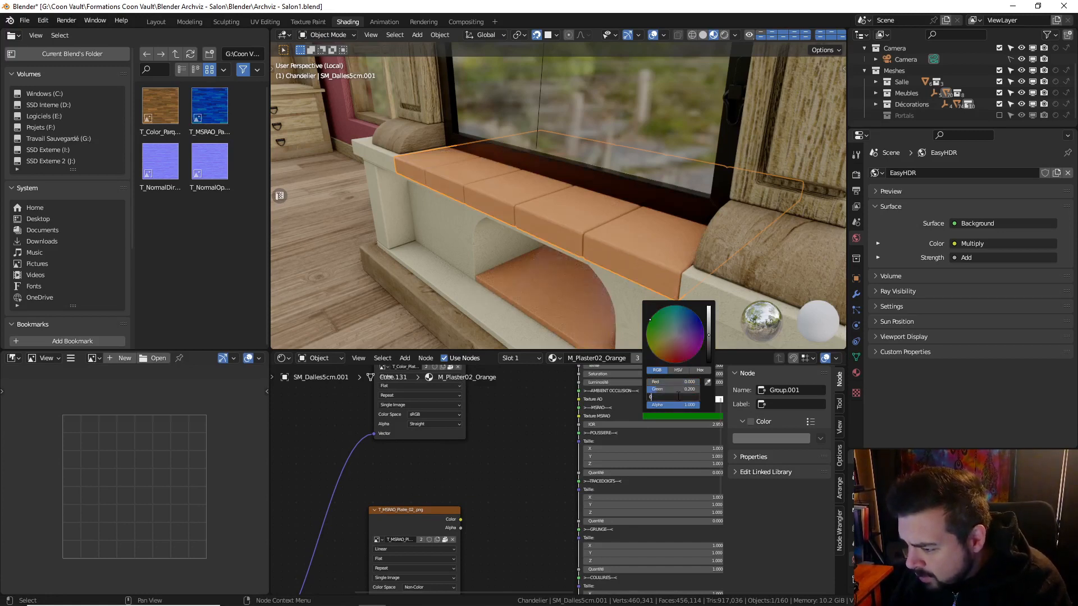
{"action": "type", "text": ".8"}
{"action": "key", "text": "Return"}
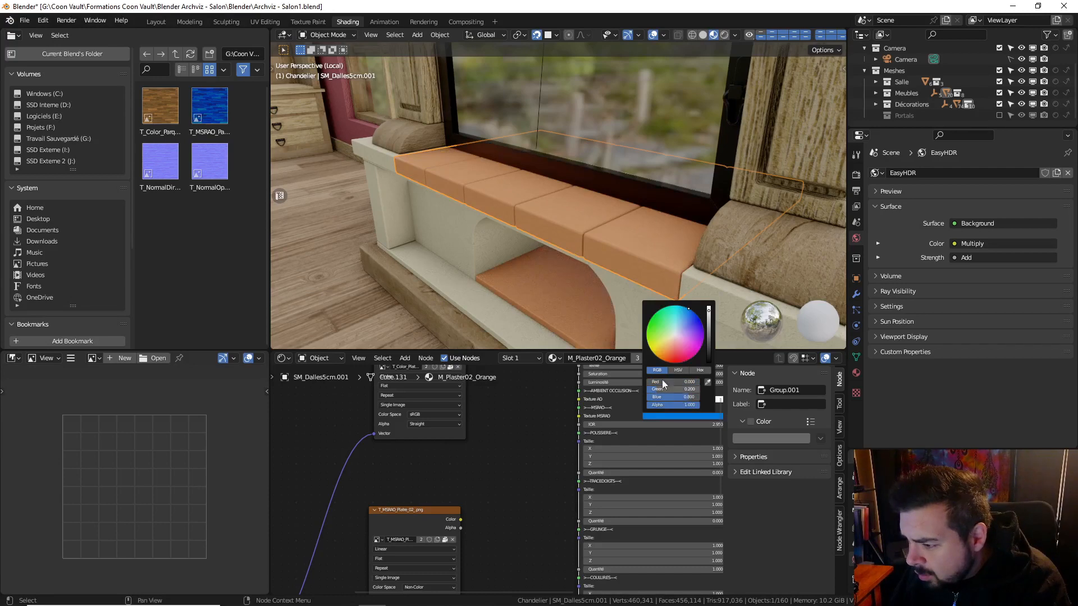
Select the fireplace base and disconnect the MSRAO image from the Texture MSRAO input of M_Plaster02
{"action": "left_click", "coordinate": [614, 292]}
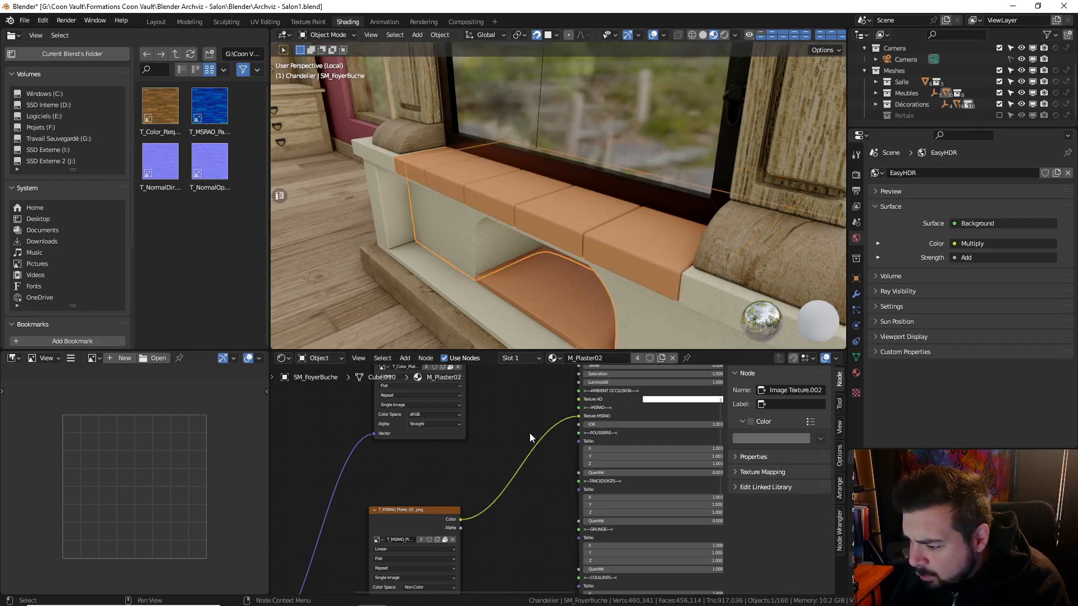
{"action": "left_click_drag", "start_coordinate": [580, 416], "coordinate": [653, 418]}
{"action": "left_click", "coordinate": [653, 418]}
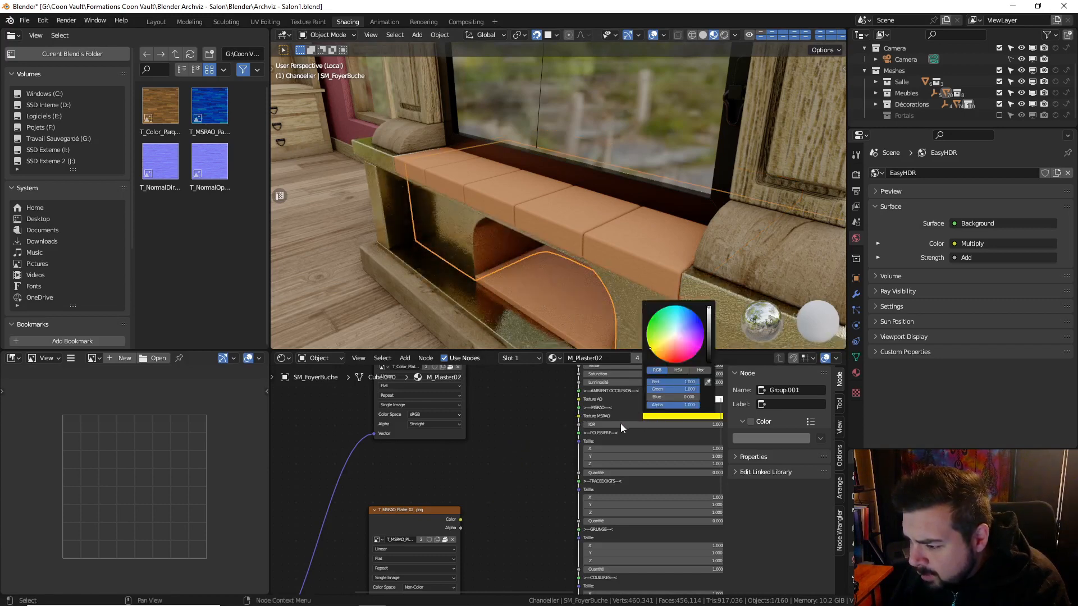
Try red 0, green 0.2 and blue 0.8 as the Texture AO colour of M_Plaster02
{"action": "left_click", "coordinate": [662, 415]}
{"action": "type", "text": "0"}
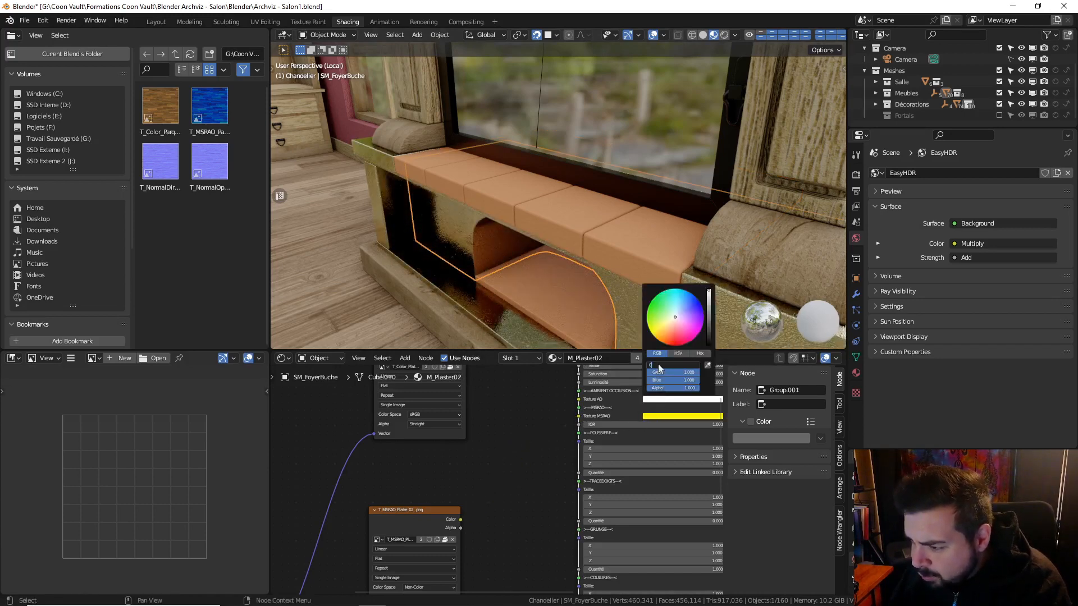
{"action": "key", "text": "Return"}
{"action": "left_click", "coordinate": [672, 372]}
{"action": "type", "text": "0.2"}
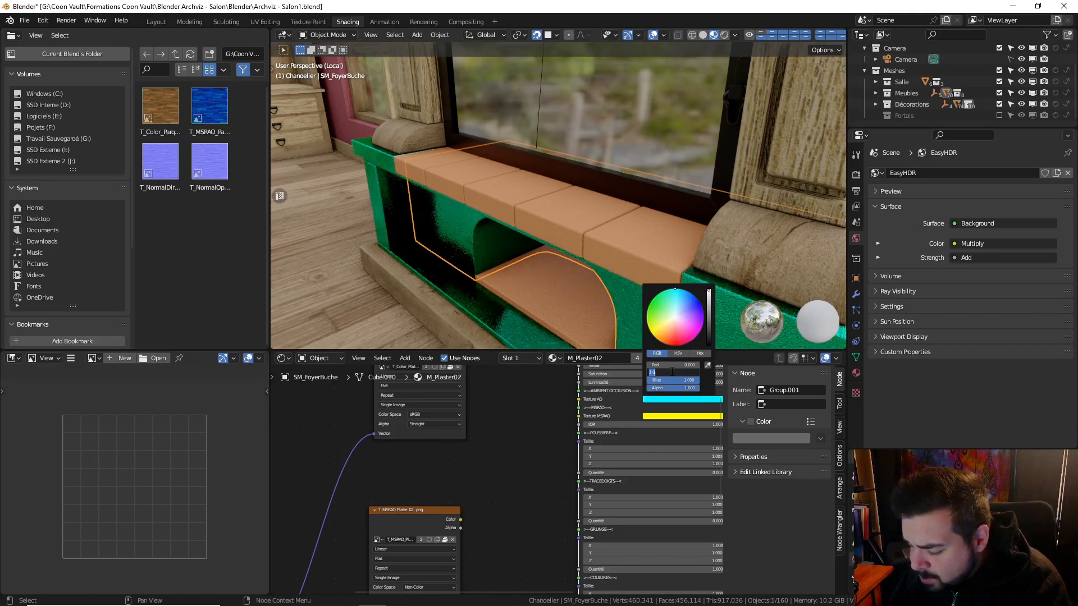
{"action": "key", "text": "Return"}
{"action": "left_click", "coordinate": [670, 380]}
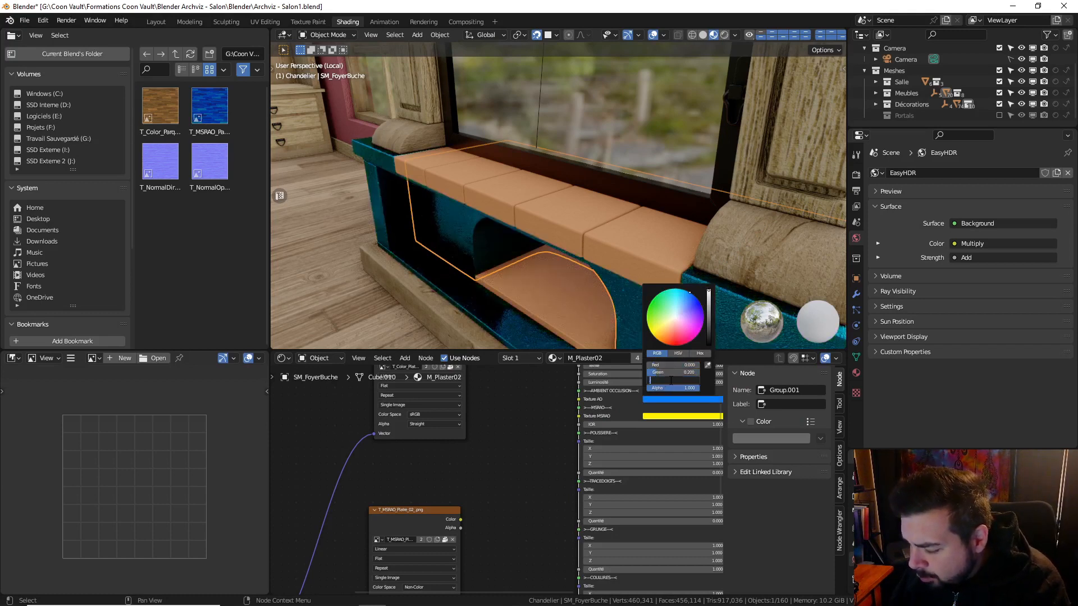
{"action": "type", "text": "0.8"}
{"action": "key", "text": "Return"}
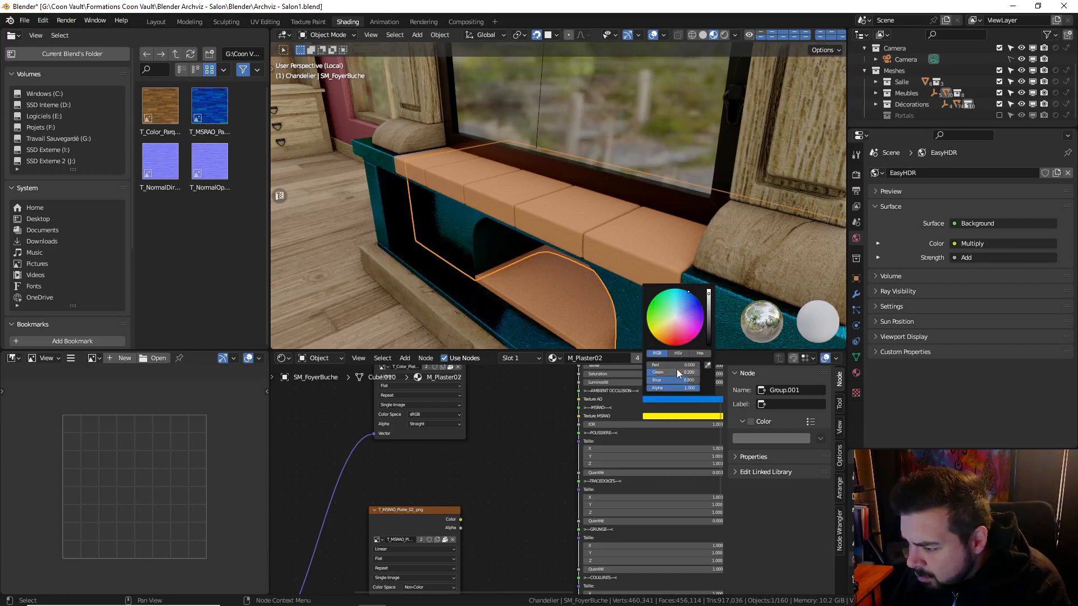
Re-enter green 0.2 and blue 0.8 for the Texture AO colour and undo the Texture AO changes
{"action": "scroll", "coordinate": [673, 379], "scroll_direction": "up", "scroll_amount": 1}
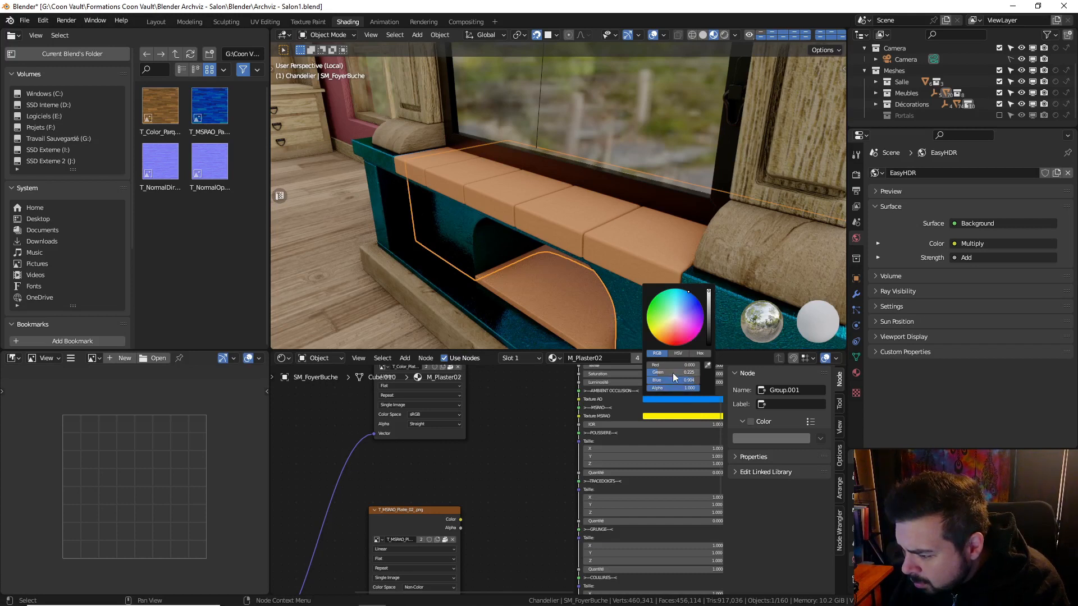
{"action": "left_click", "coordinate": [672, 373]}
{"action": "type", "text": "0.2"}
{"action": "key", "text": "Return"}
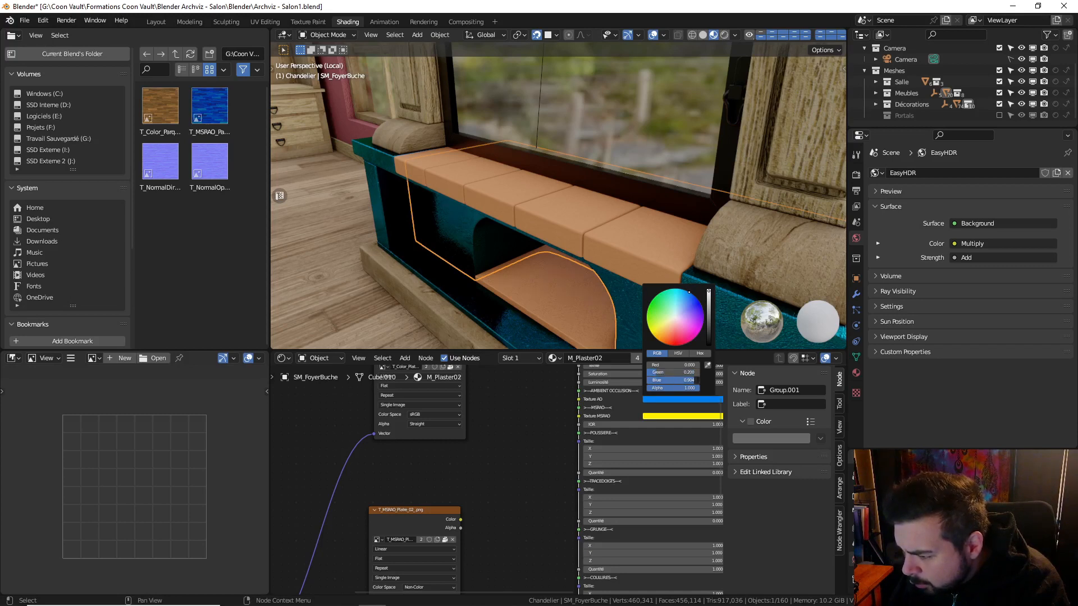
{"action": "left_click", "coordinate": [675, 380]}
{"action": "type", "text": "0.8"}
{"action": "key", "text": "Return"}
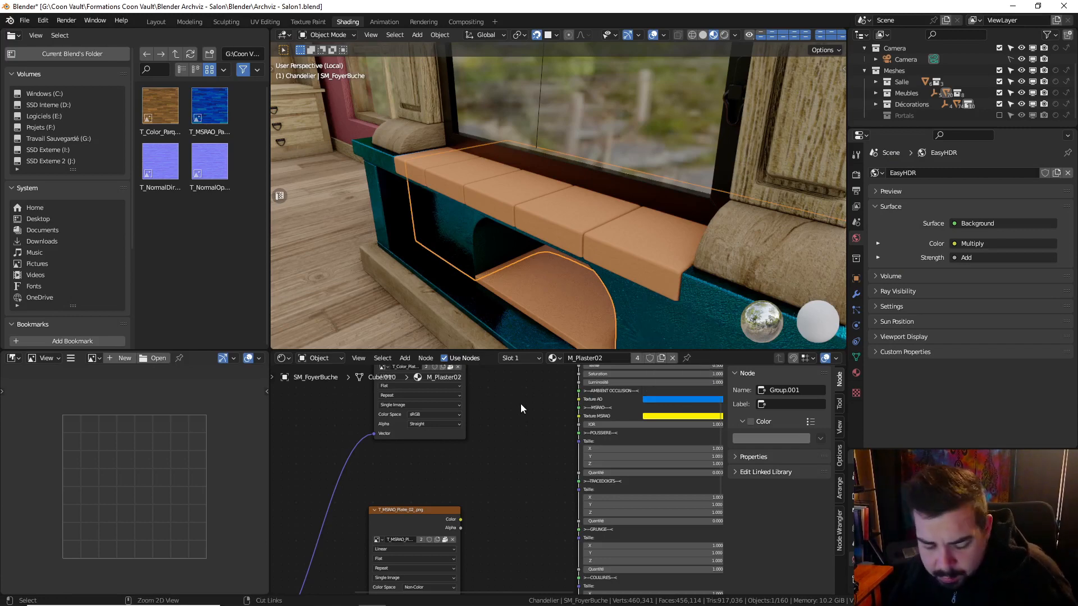
{"action": "key", "text": "ctrl+z"}
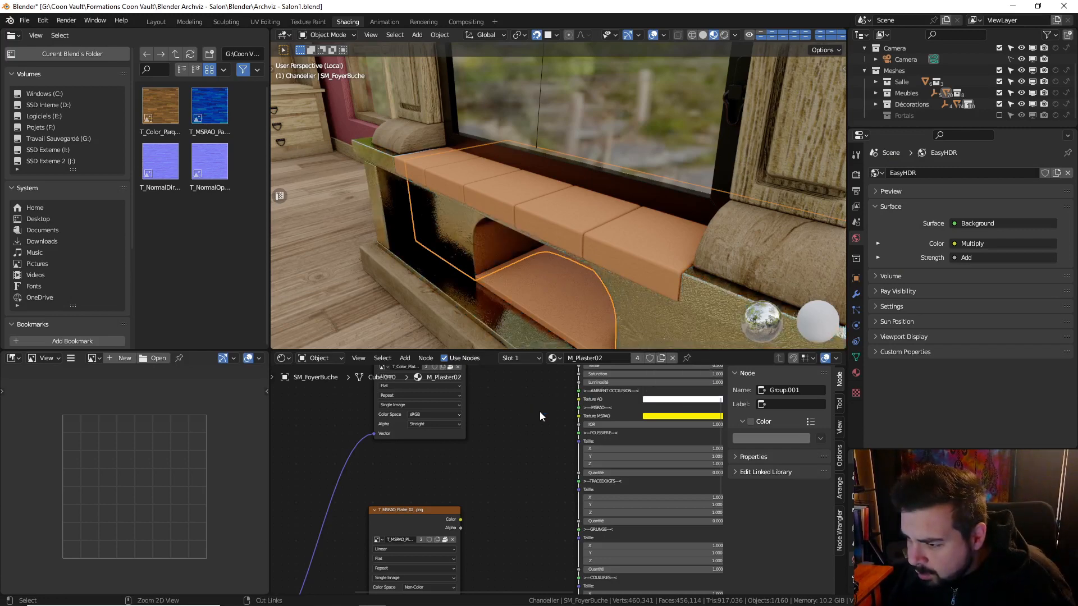
Set the Texture MSRAO colour of M_Plaster02 to red 0, green 0.2 and blue 0.8, and deselect everything
{"action": "left_click", "coordinate": [699, 399]}
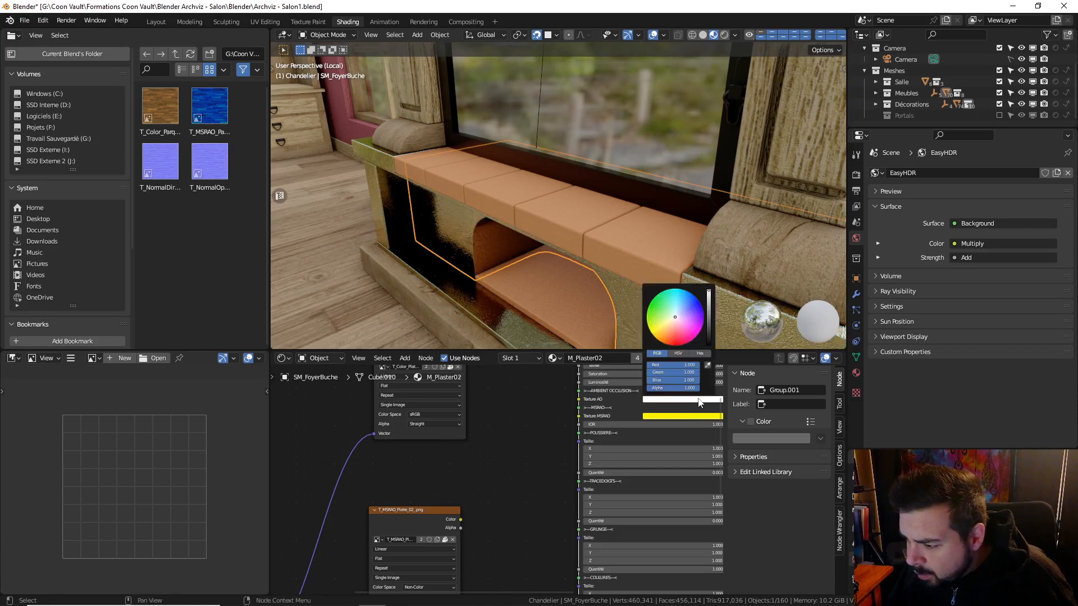
{"action": "left_click", "coordinate": [653, 418]}
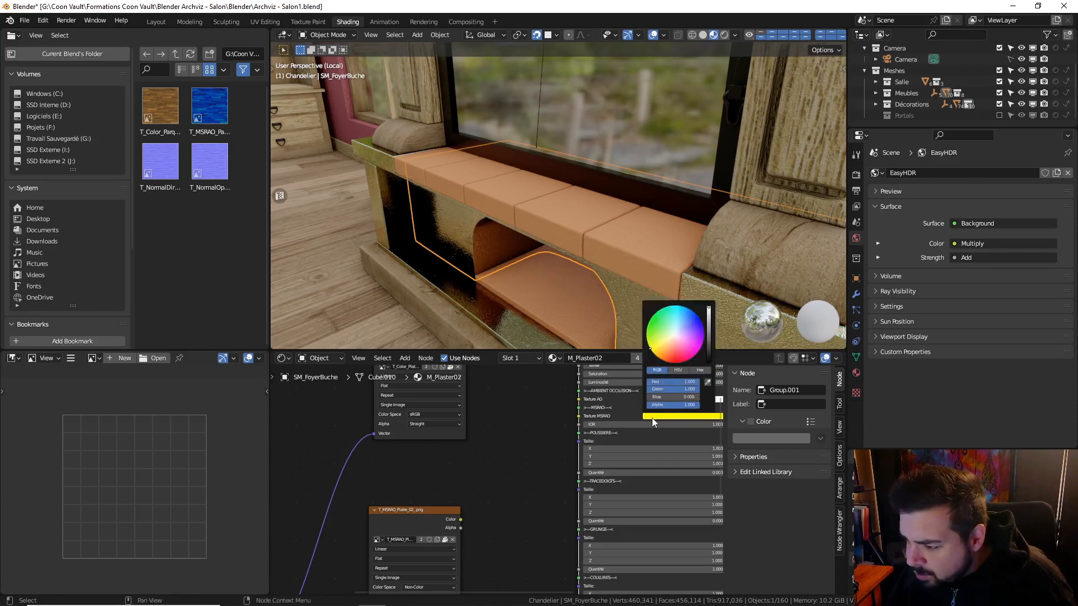
{"action": "left_click", "coordinate": [669, 384]}
{"action": "type", "text": "0"}
{"action": "key", "text": "Tab"}
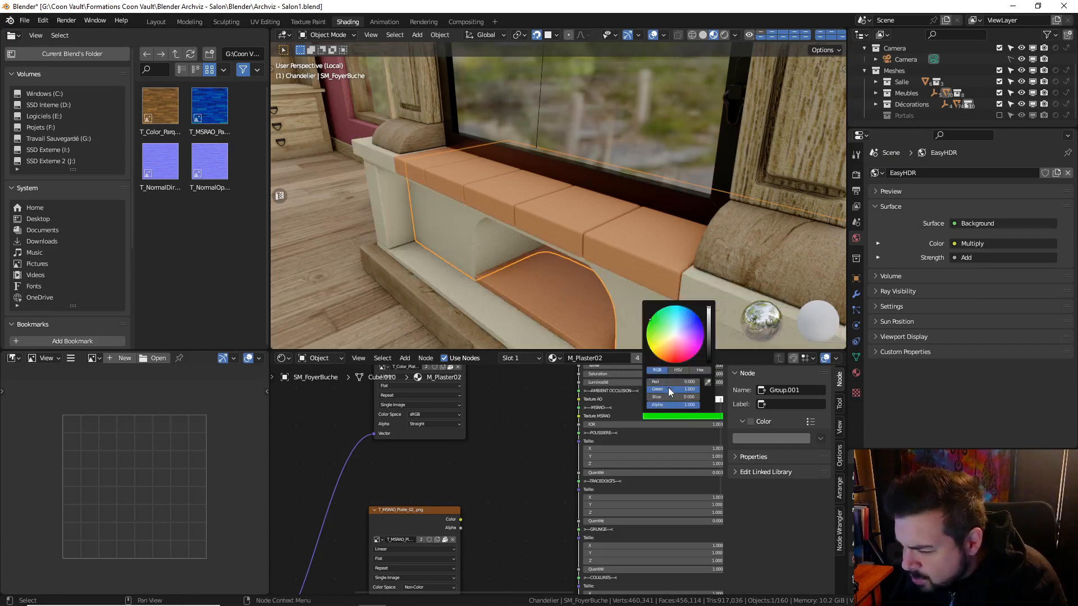
{"action": "type", "text": "0.2"}
{"action": "key", "text": "Tab"}
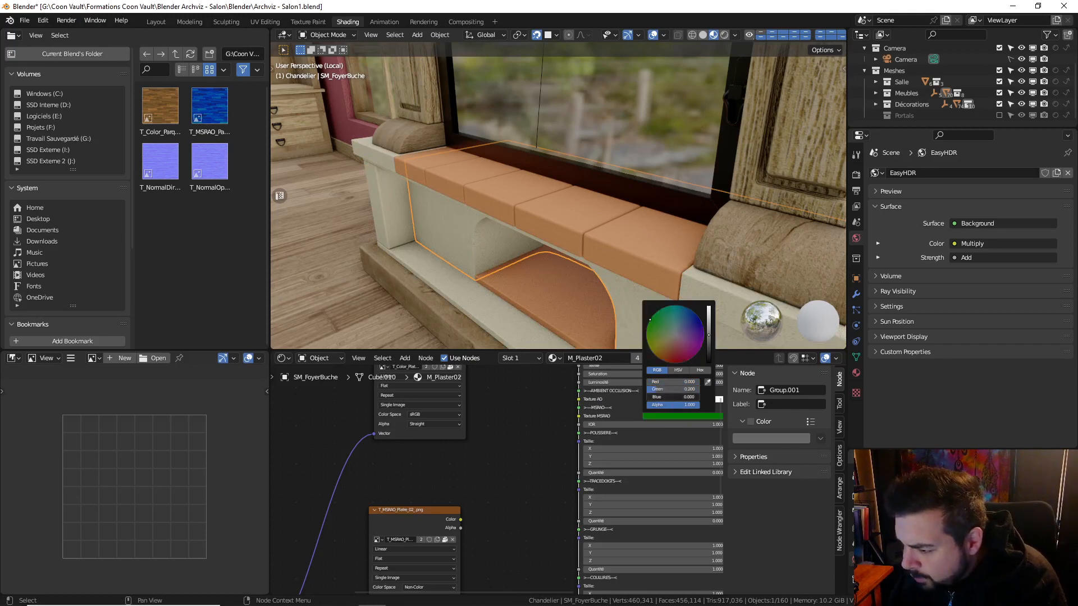
{"action": "type", "text": "0"}
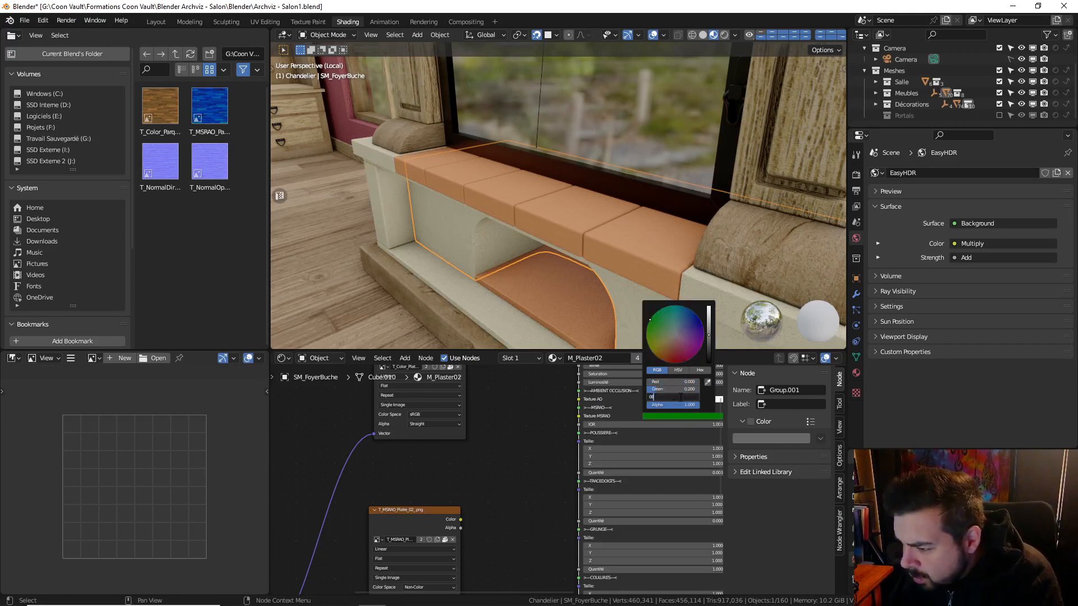
{"action": "type", "text": "."}
{"action": "type", "text": "7"}
{"action": "key", "text": "Return"}
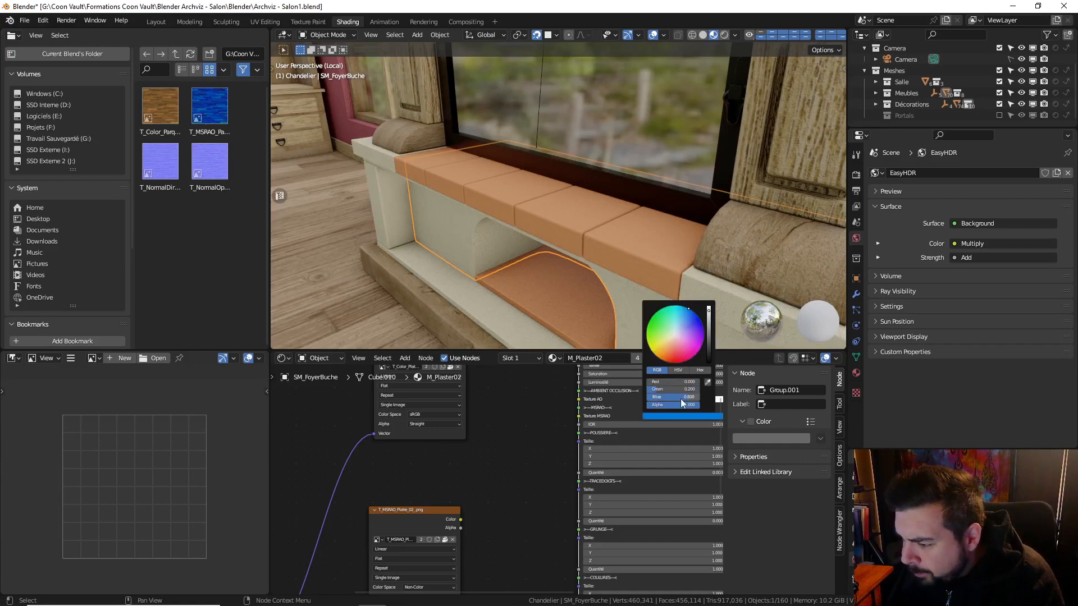
{"action": "key", "text": "a"}
{"action": "left_click", "coordinate": [498, 143]}
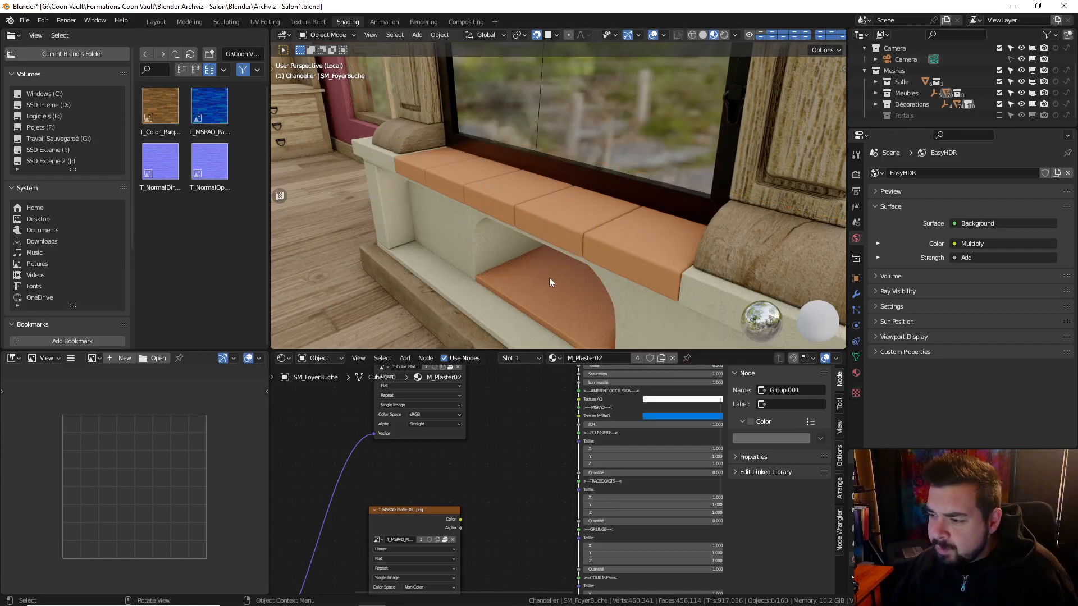
Select the white armchair and insert a ColorRamp between the T_Color_Tissu_02 image and the Texture Color input of M_Tissu
{"action": "scroll", "coordinate": [549, 281], "scroll_direction": "down", "scroll_amount": 5}
{"action": "scroll", "coordinate": [555, 278], "scroll_direction": "down", "scroll_amount": 3}
{"action": "middle_click_drag", "start_coordinate": [566, 269], "coordinate": [560, 167]}
{"action": "scroll", "coordinate": [560, 164], "scroll_direction": "up", "scroll_amount": 3}
{"action": "scroll", "coordinate": [560, 164], "scroll_direction": "down", "scroll_amount": 4}
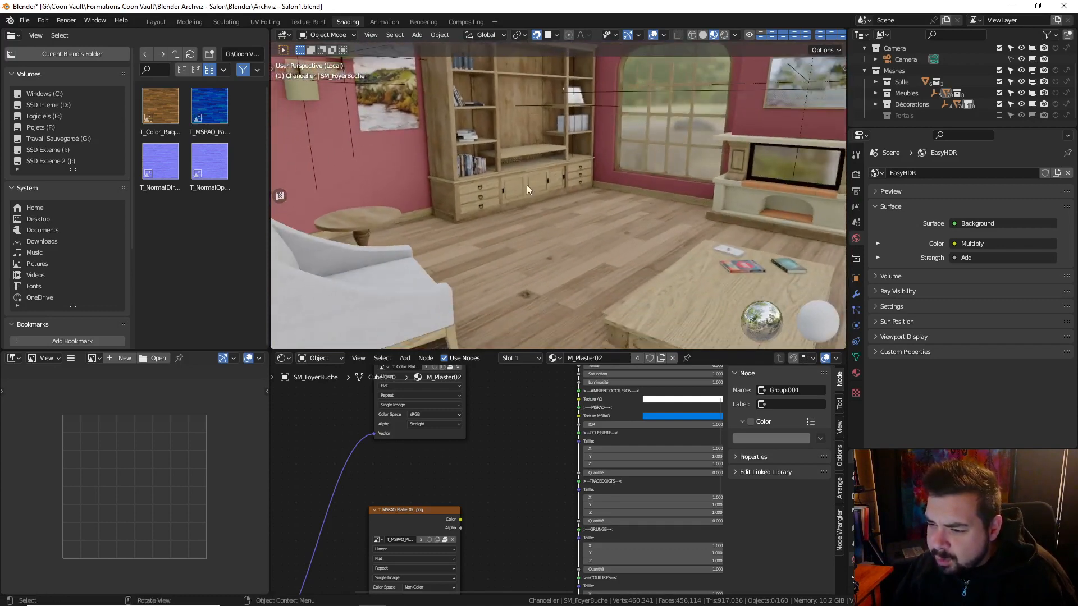
{"action": "left_click", "coordinate": [380, 304]}
{"action": "scroll", "coordinate": [536, 461], "scroll_direction": "up", "scroll_amount": 4, "text": "shift"}
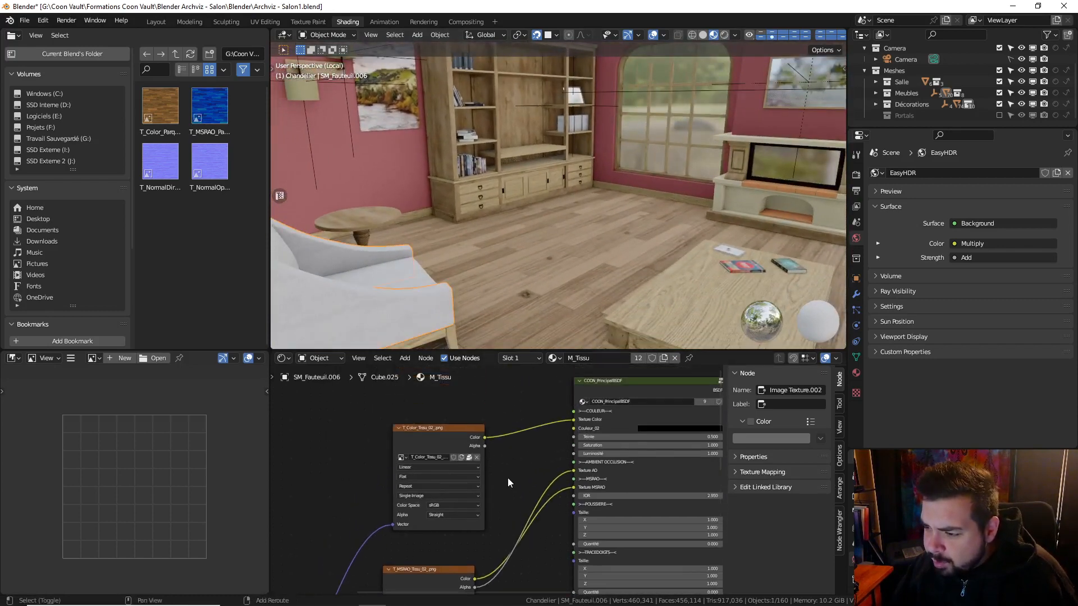
{"action": "key", "text": "shift+a"}
{"action": "mouse_move", "coordinate": [469, 479]}
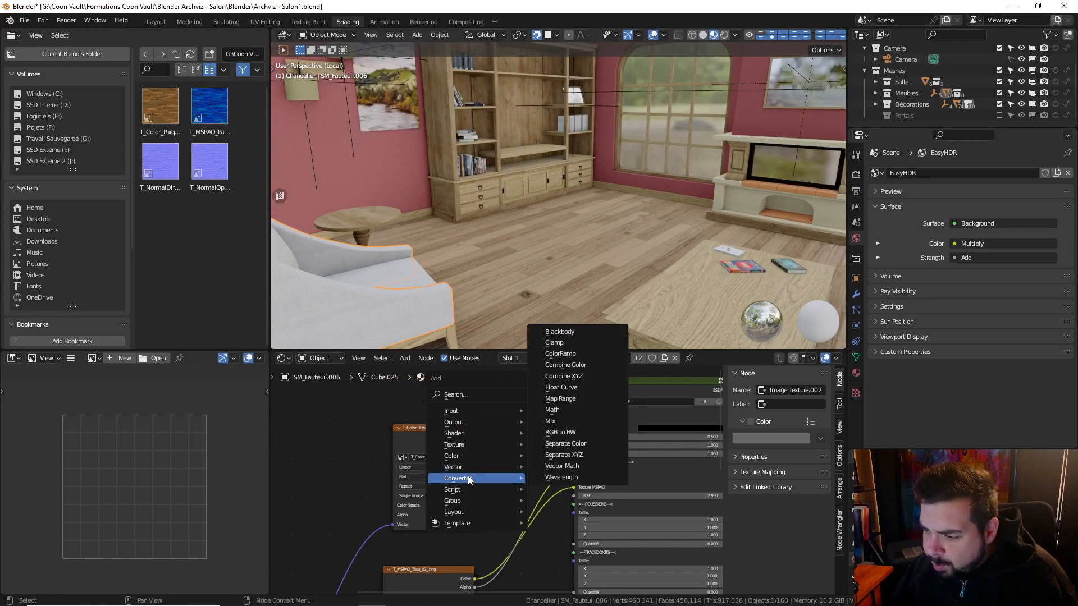
{"action": "left_click", "coordinate": [561, 354]}
{"action": "left_click", "coordinate": [487, 396]}
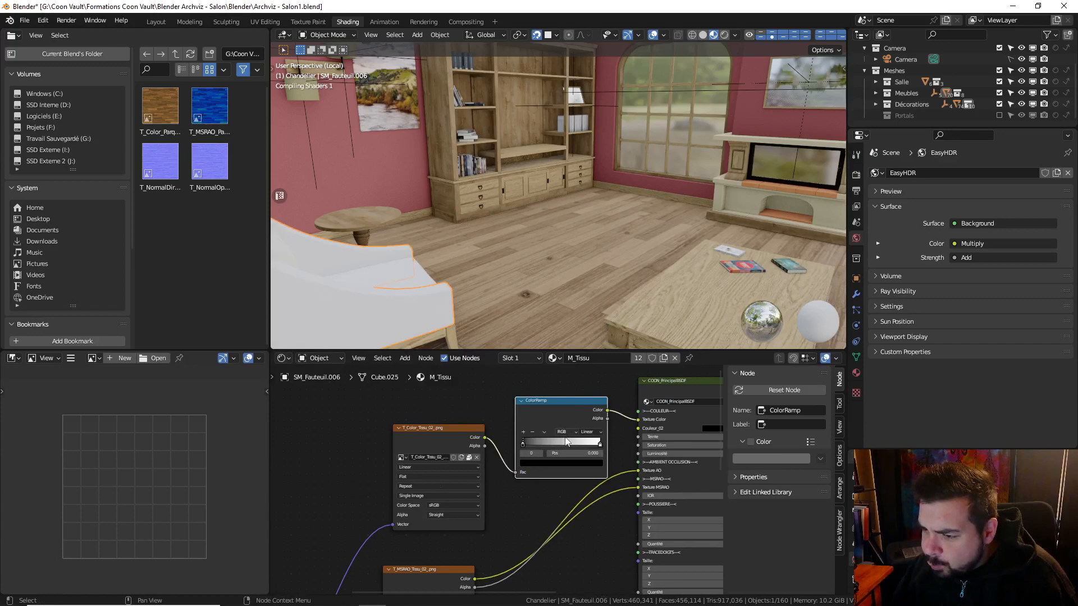
Lower the HSV value of the ColorRamp's white stop to 0.6 and deselect everything
{"action": "scroll", "coordinate": [533, 403], "scroll_direction": "up", "scroll_amount": 1}
{"action": "scroll", "coordinate": [592, 431], "scroll_direction": "up", "scroll_amount": 4}
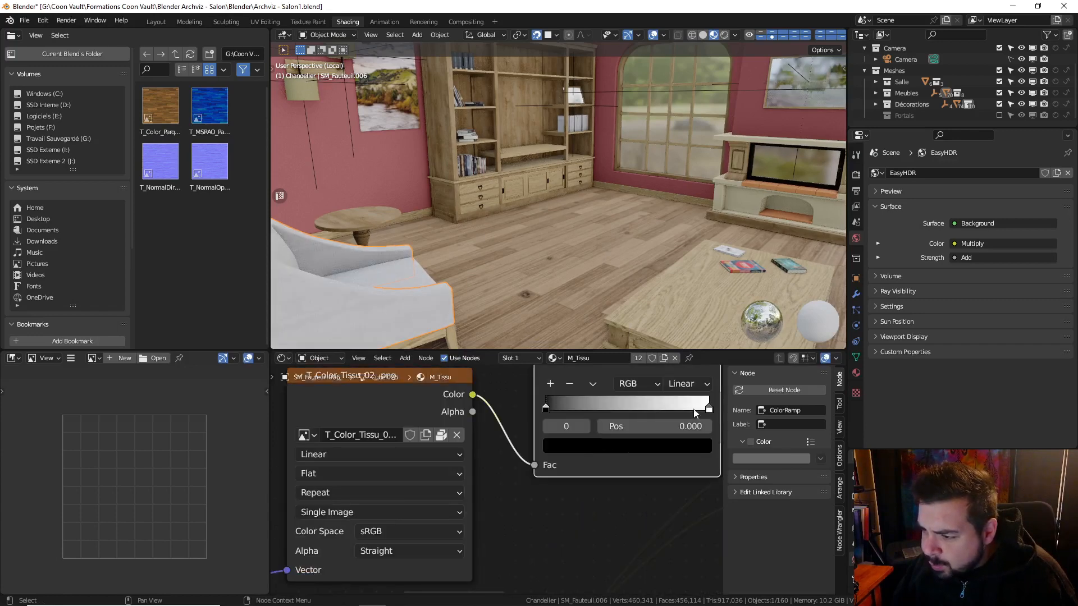
{"action": "left_click", "coordinate": [709, 408]}
{"action": "left_click", "coordinate": [691, 447]}
{"action": "left_click", "coordinate": [627, 408]}
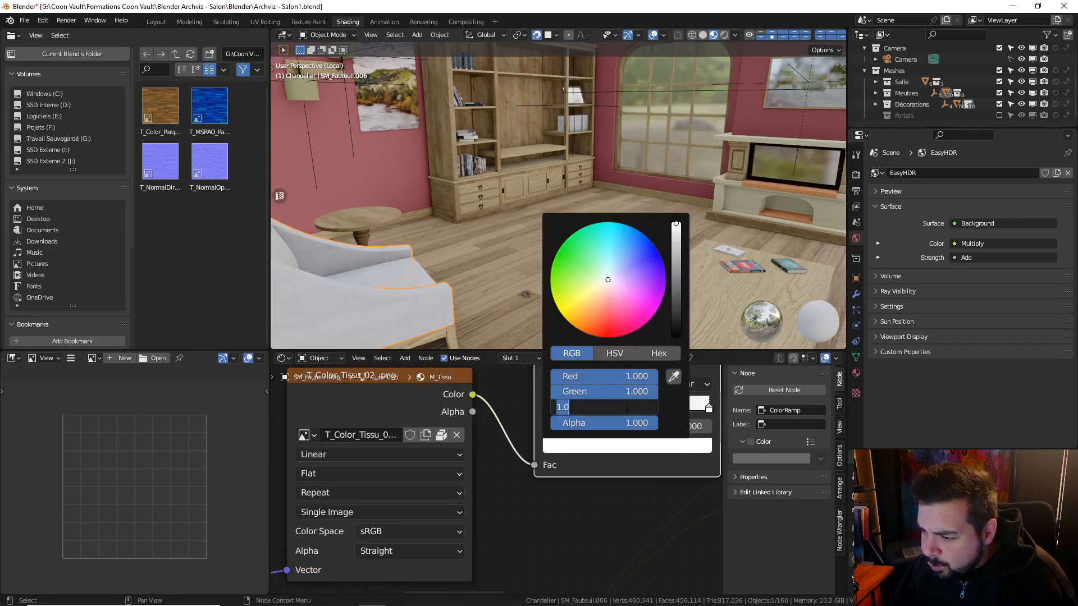
{"action": "left_click", "coordinate": [612, 353]}
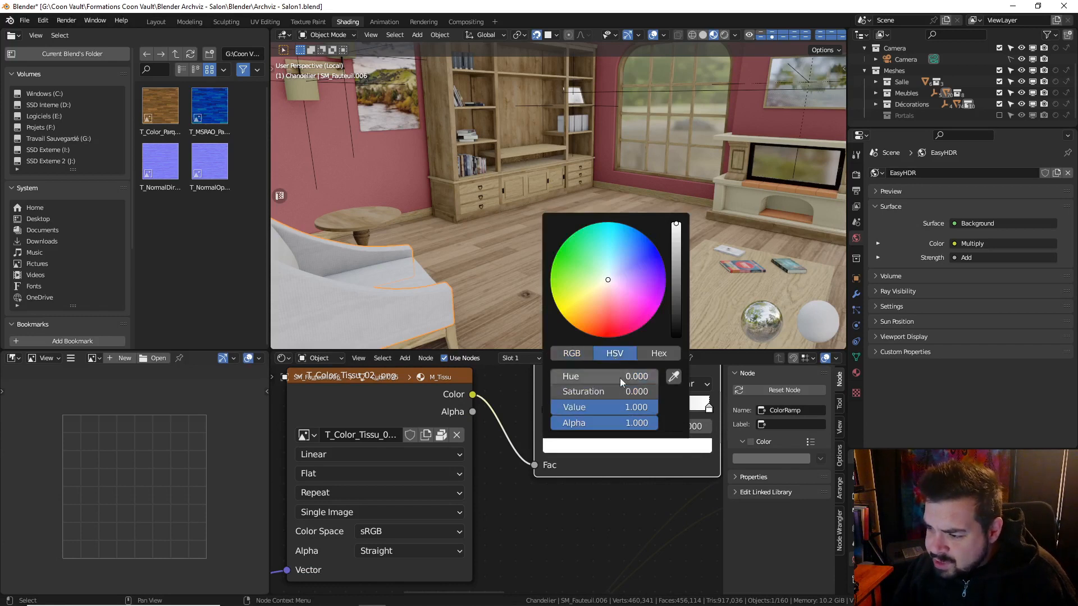
{"action": "left_click", "coordinate": [623, 406]}
{"action": "key", "text": "BackSpace"}
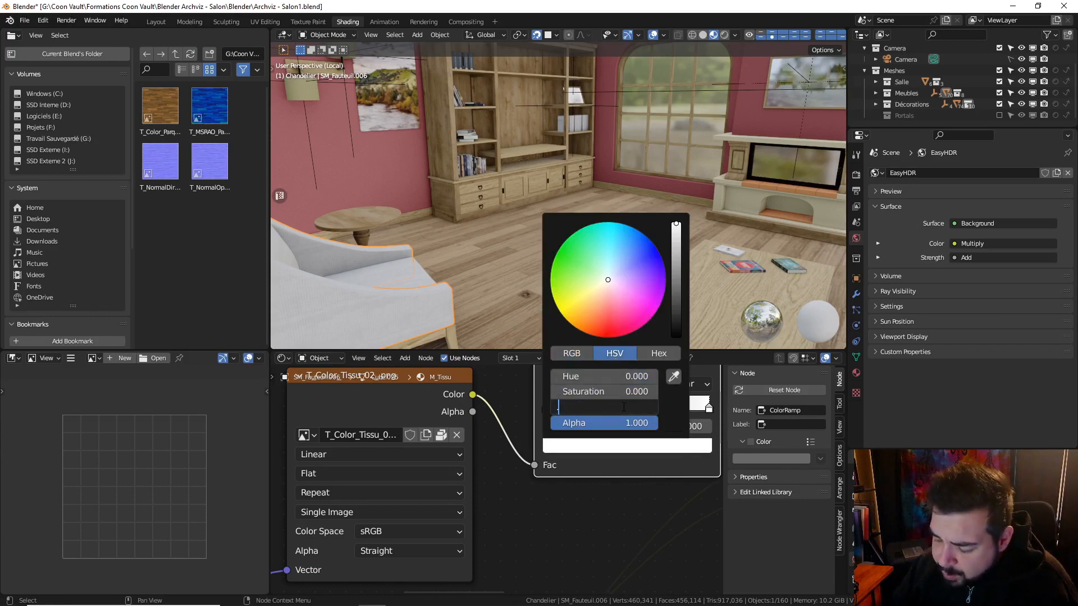
{"action": "type", "text": ".6"}
{"action": "key", "text": "Return"}
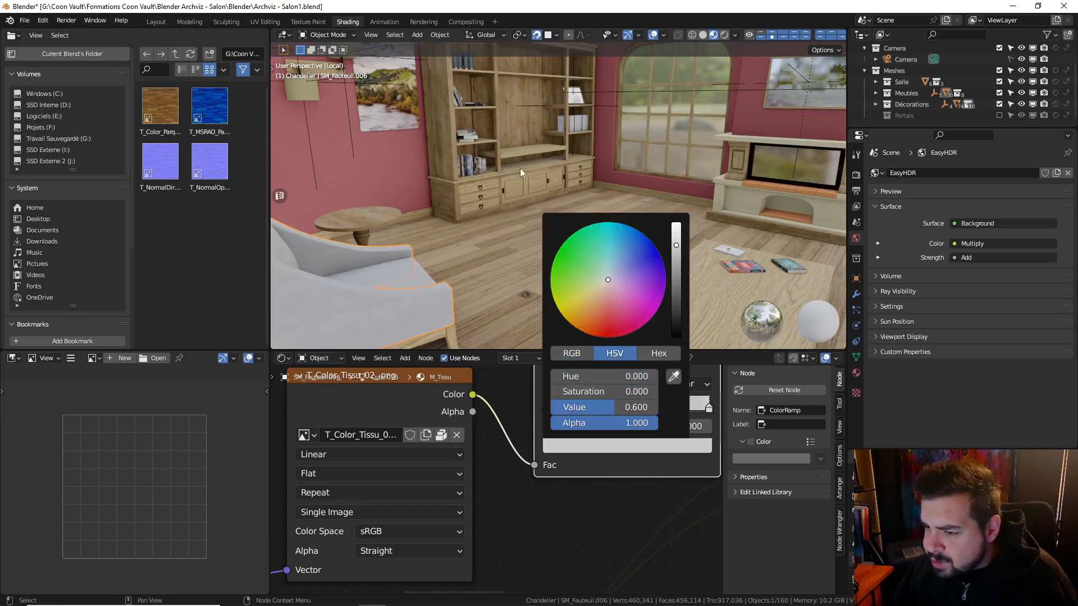
{"action": "key", "text": "a"}
{"action": "left_click", "coordinate": [626, 142]}
Check the whole living room, including through the scene camera, and save the file
{"action": "scroll", "coordinate": [622, 234], "scroll_direction": "down", "scroll_amount": 4}
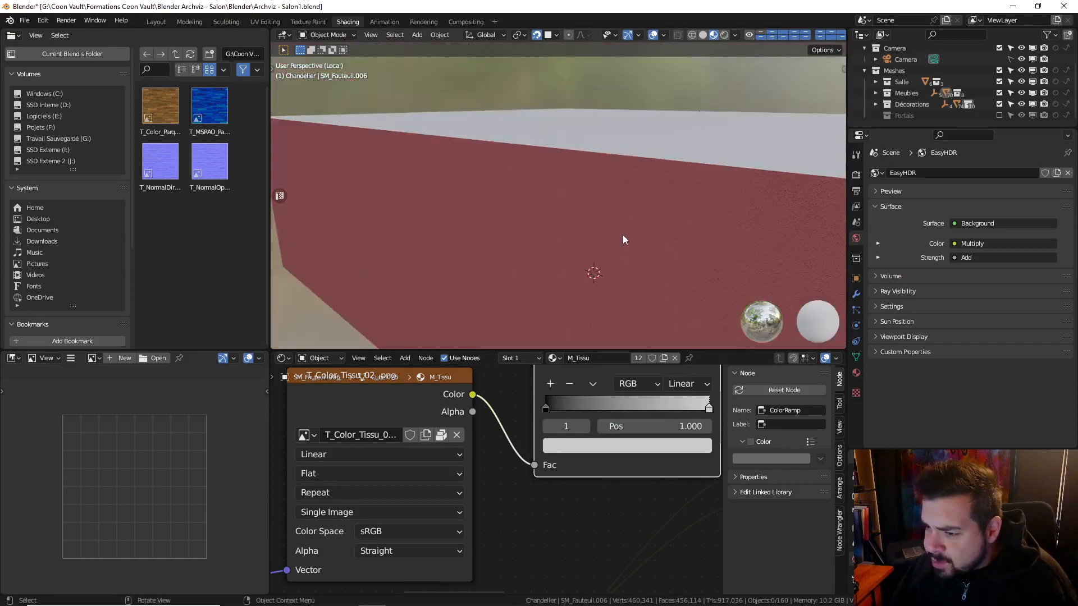
{"action": "scroll", "coordinate": [622, 235], "scroll_direction": "up", "scroll_amount": 1}
{"action": "scroll", "coordinate": [617, 232], "scroll_direction": "down", "scroll_amount": 2}
{"action": "key", "text": "KP_0"}
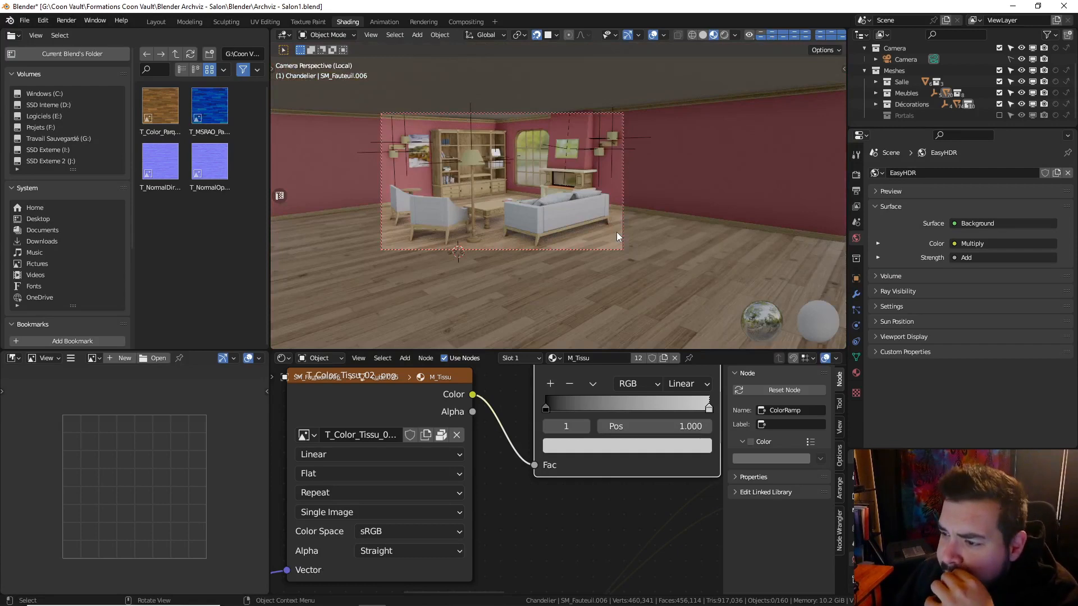
{"action": "key", "text": "KP_0"}
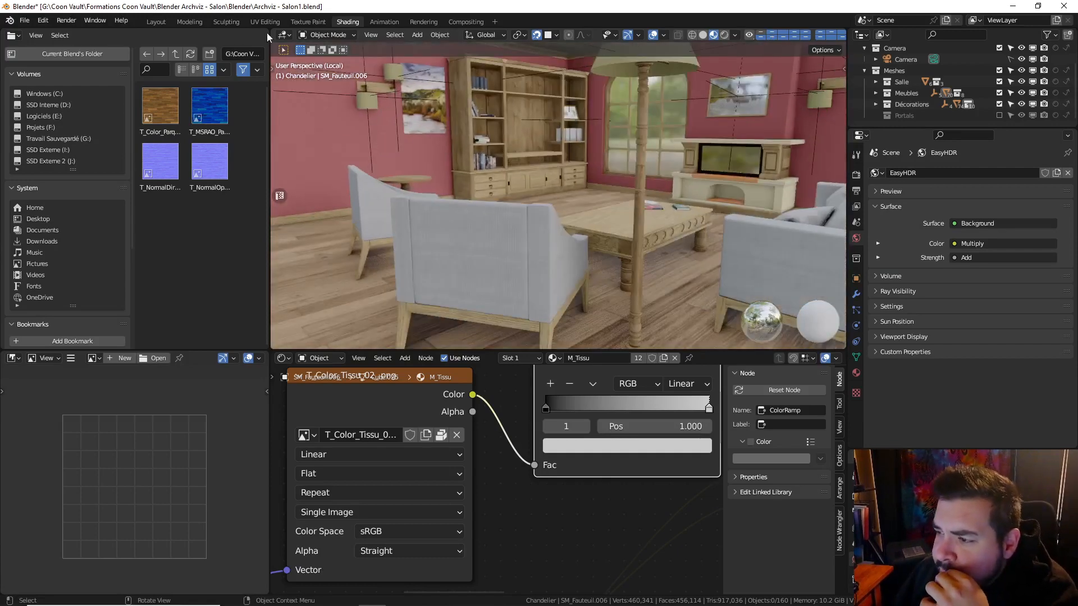
{"action": "left_click", "coordinate": [25, 20]}
{"action": "left_click", "coordinate": [41, 96]}
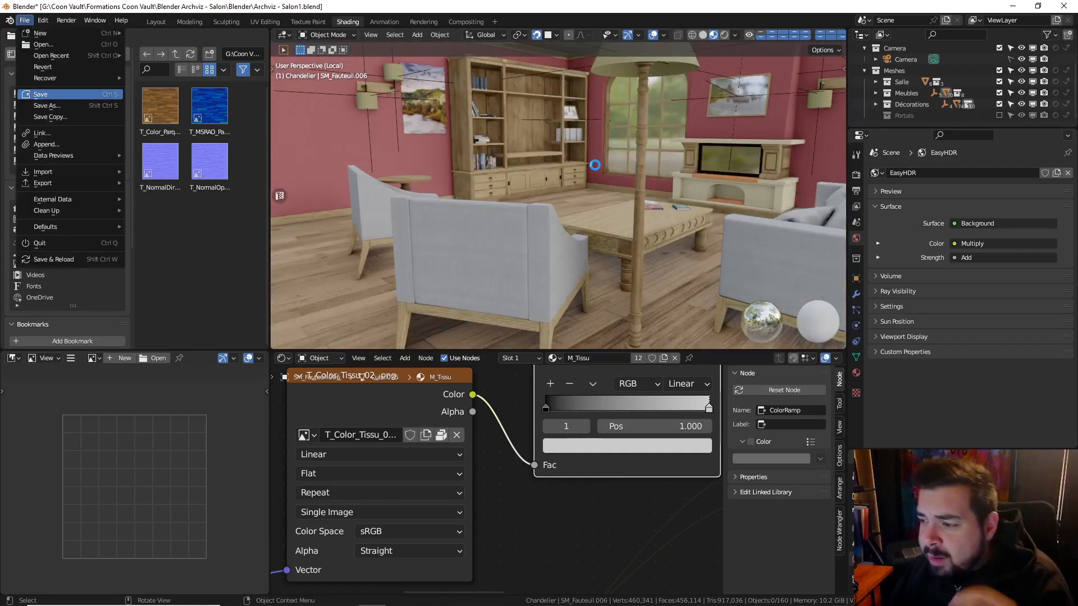
Purge the unused data-blocks from the file and repeat the clean-up, including the recursive unused data-blocks
{"action": "key", "text": "q"}
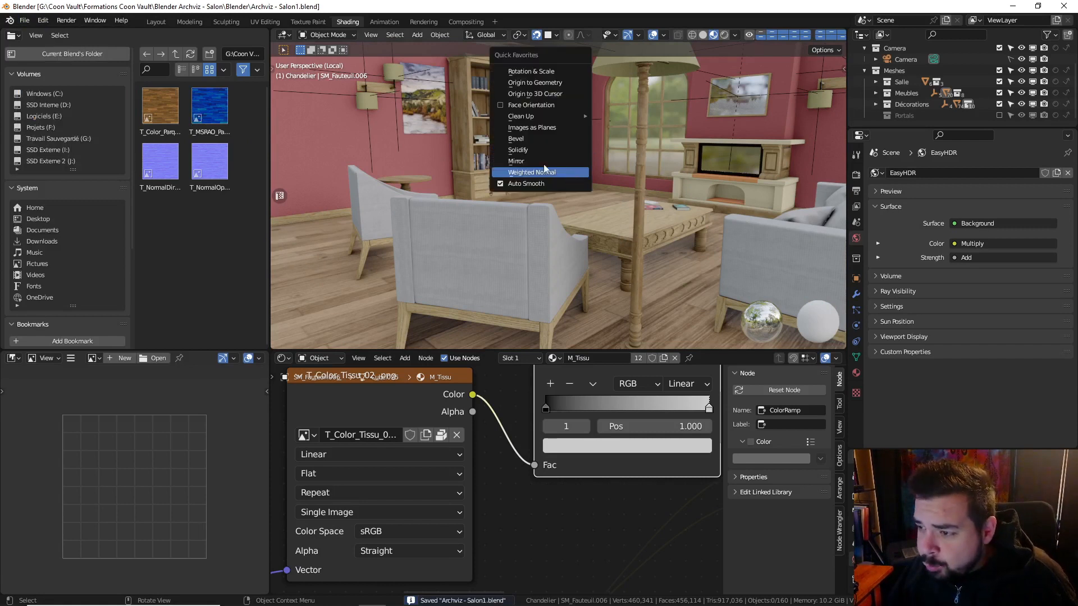
{"action": "mouse_move", "coordinate": [538, 116]}
{"action": "left_click", "coordinate": [647, 118]}
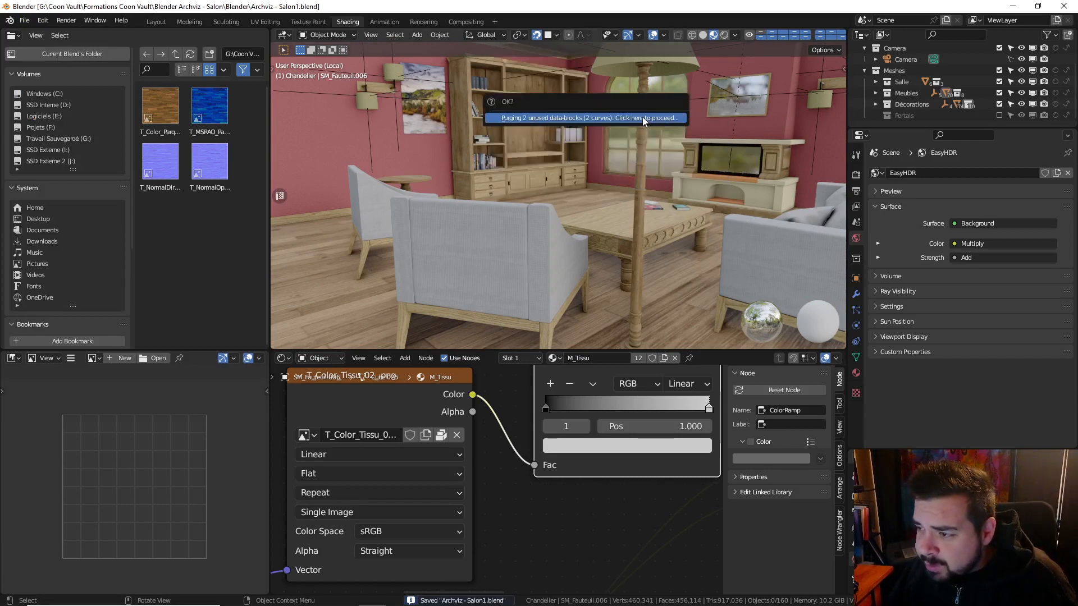
{"action": "left_click", "coordinate": [643, 117]}
{"action": "key", "text": "q"}
{"action": "mouse_move", "coordinate": [642, 117]}
{"action": "left_click", "coordinate": [690, 120]}
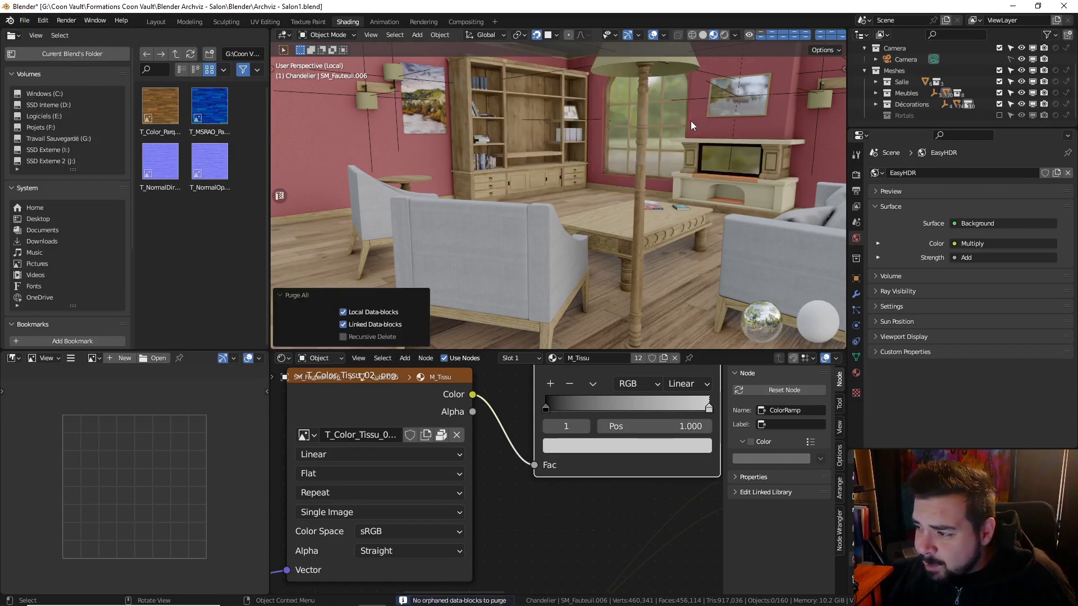
{"action": "key", "text": "q"}
{"action": "mouse_move", "coordinate": [691, 121]}
{"action": "left_click", "coordinate": [735, 122]}
{"action": "key", "text": "q"}
{"action": "mouse_move", "coordinate": [639, 124]}
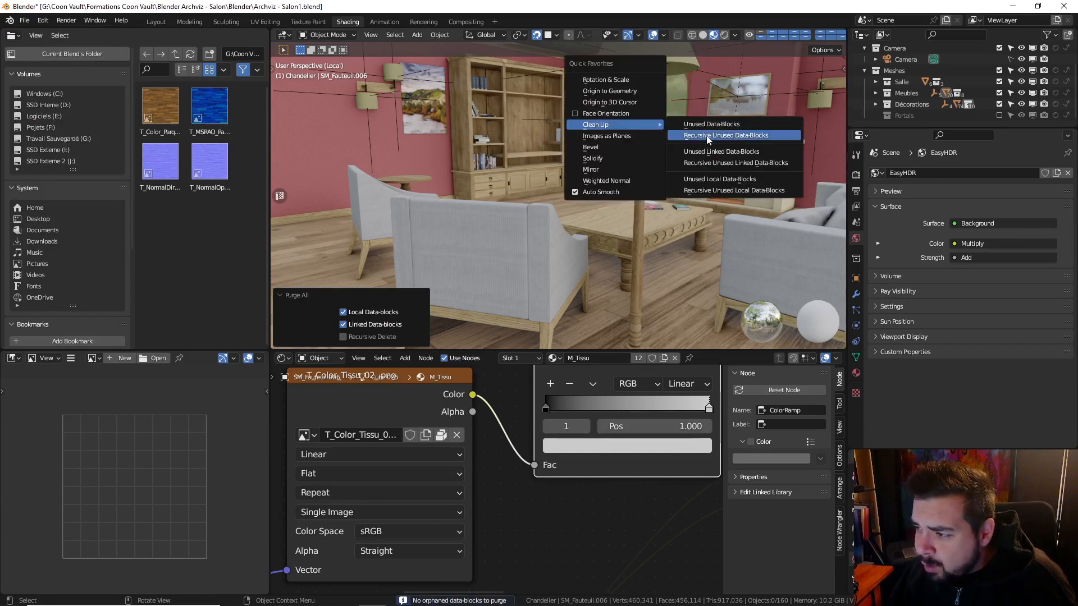
{"action": "left_click", "coordinate": [708, 140]}
Save the cleaned-up file
{"action": "left_click", "coordinate": [25, 20]}
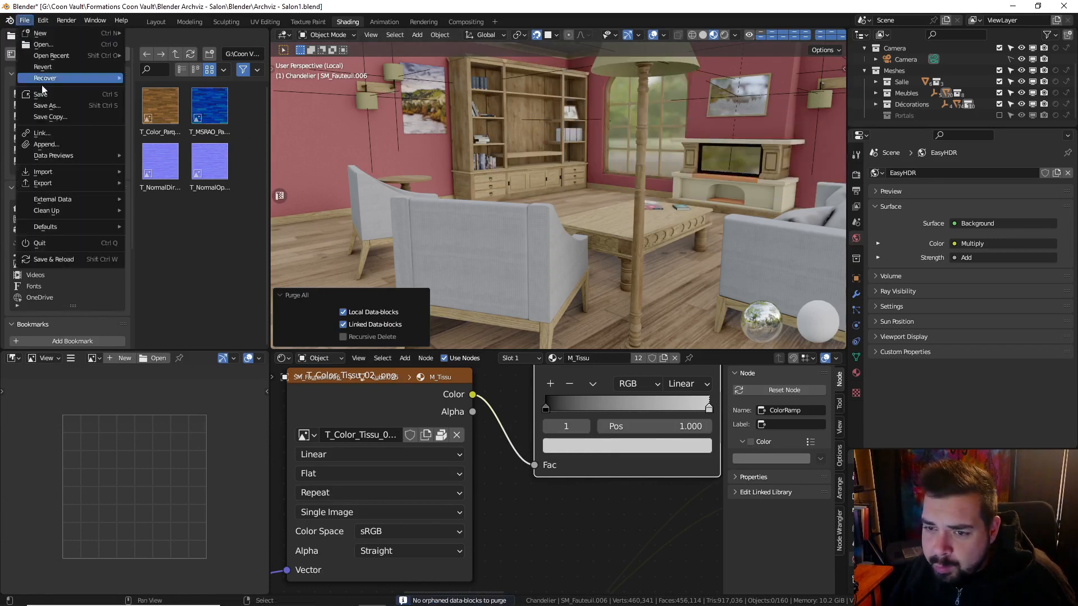